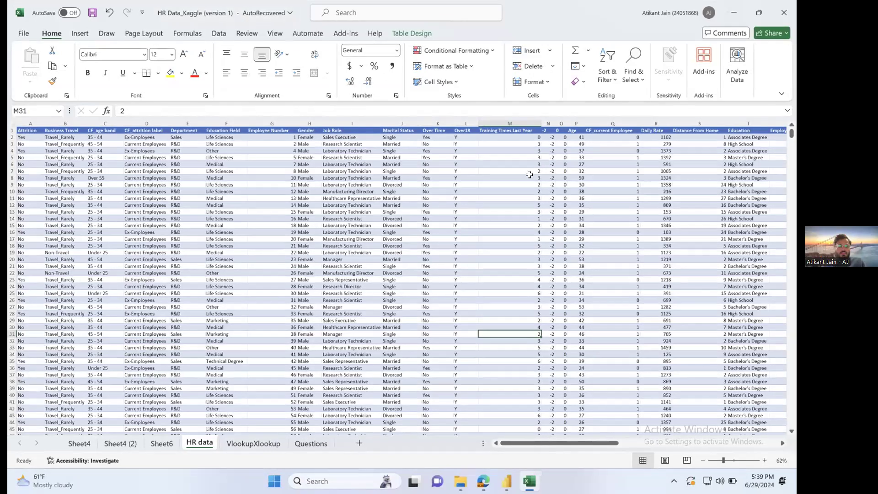
left_click_drag(535, 4, 414, 95)
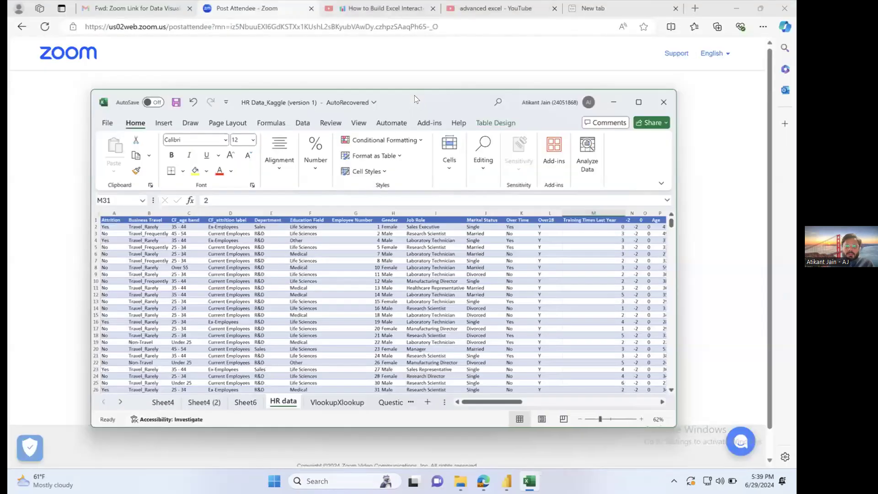
double_click(414, 95)
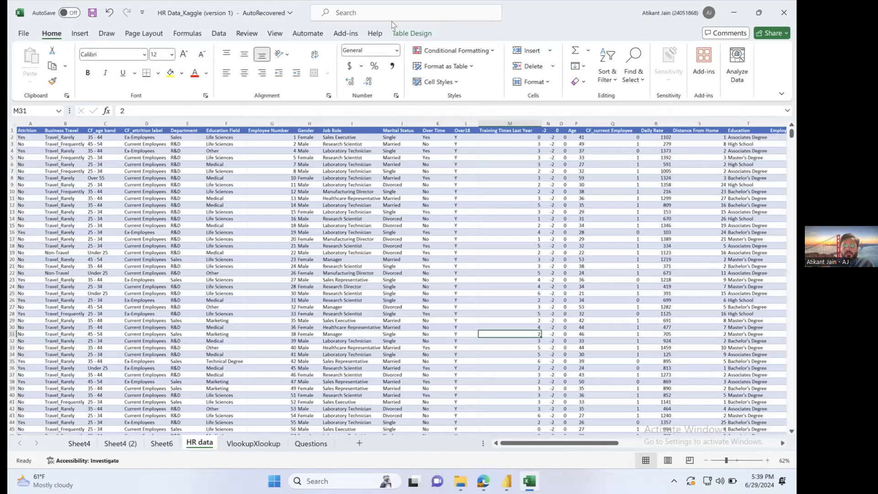
left_click(80, 33)
left_click(107, 33)
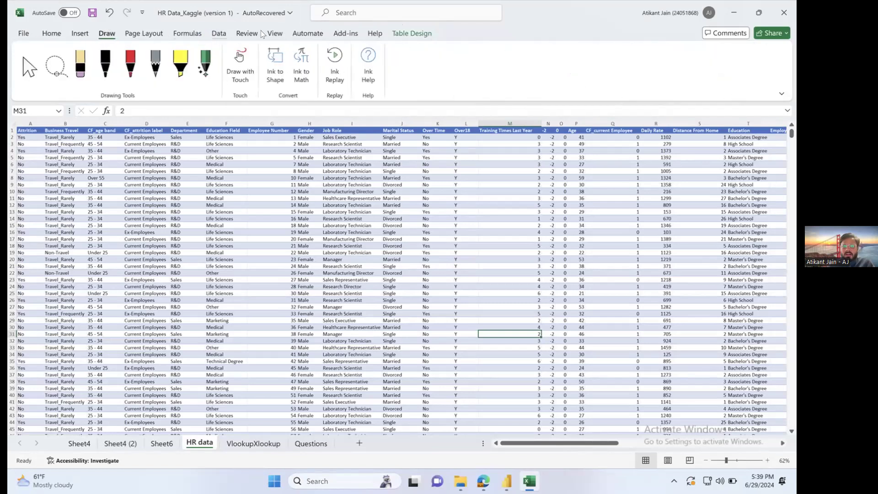
left_click(52, 34)
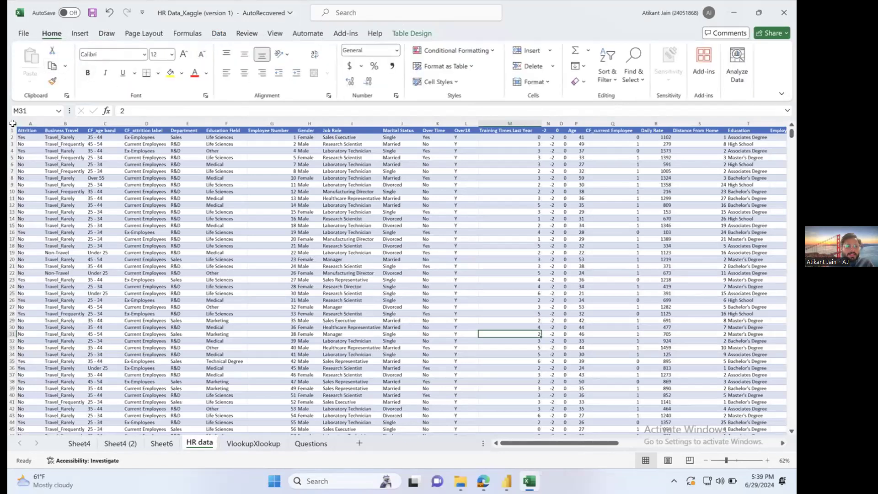
Select cell A2 under the Attrition header and magnify the sheet to 400%.
left_click(14, 124)
left_click(35, 139)
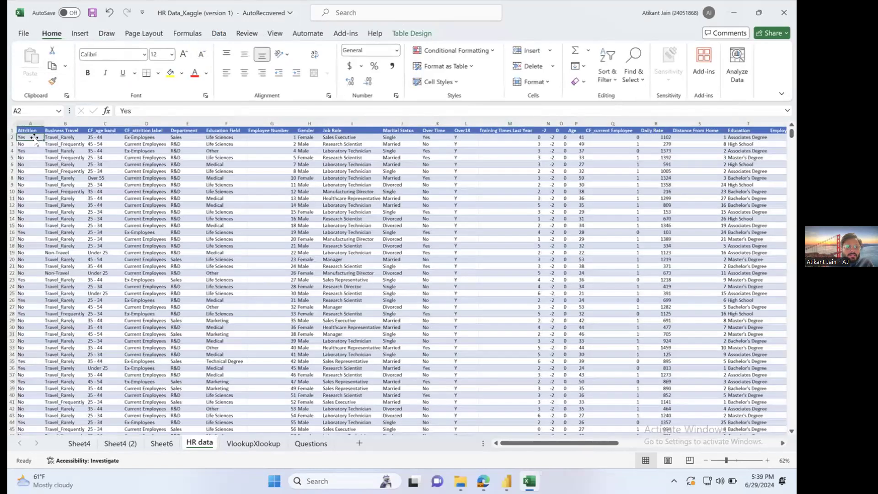
scroll(34, 138, "up", 15)
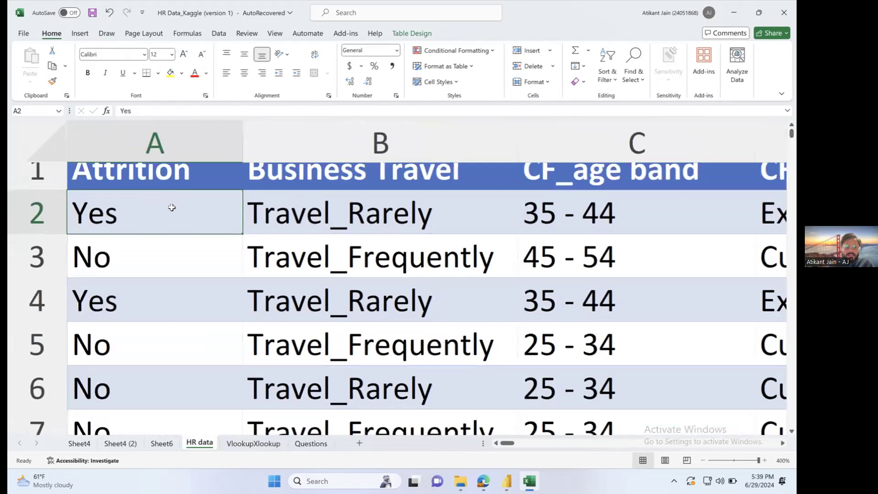
Add a new blank worksheet after HR data and magnify it around cell D4.
left_click(359, 443)
left_click(156, 170)
scroll(157, 172, "up", 12)
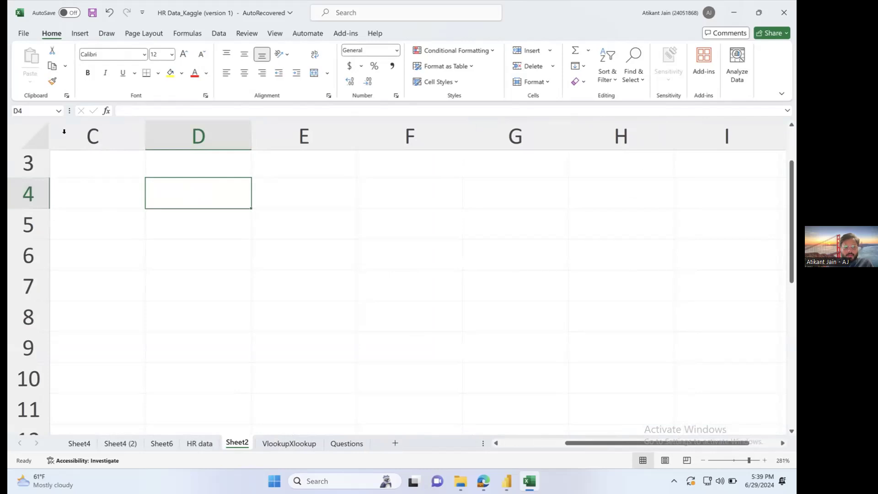
Examine the cell reference of D4, and select the range D4:F8 on the blank sheet.
left_click(29, 107)
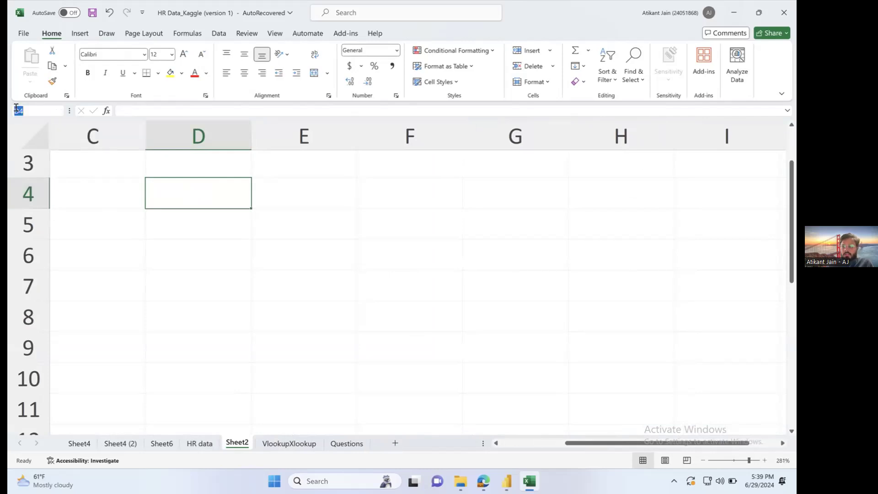
left_click(232, 193)
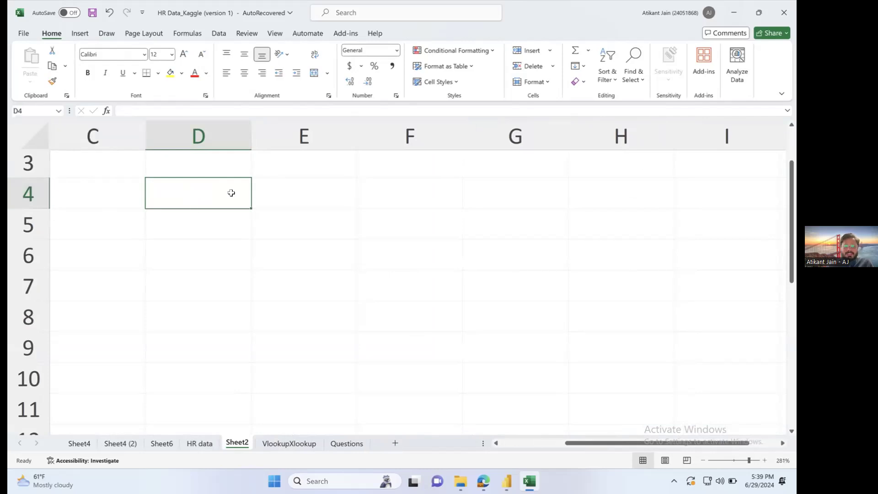
left_click(237, 241)
left_click(296, 259)
left_click_drag(208, 193, 400, 326)
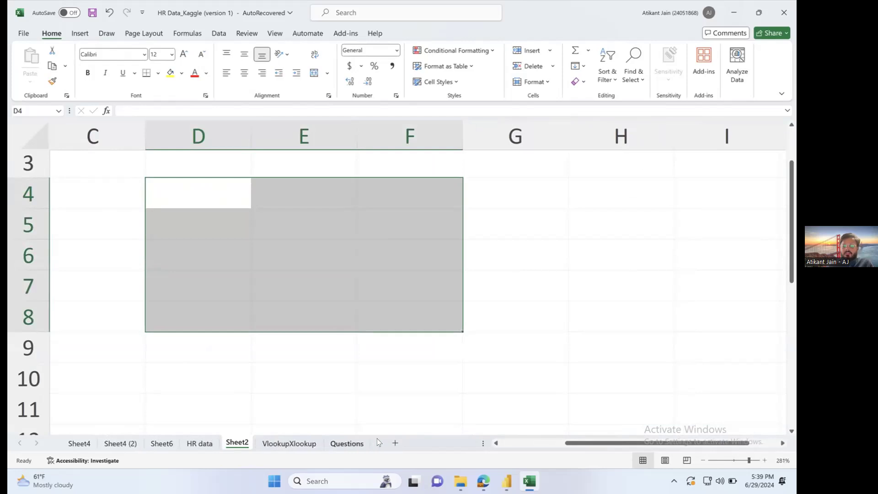
Add two more blank worksheets and delete both of them again.
double_click(395, 443)
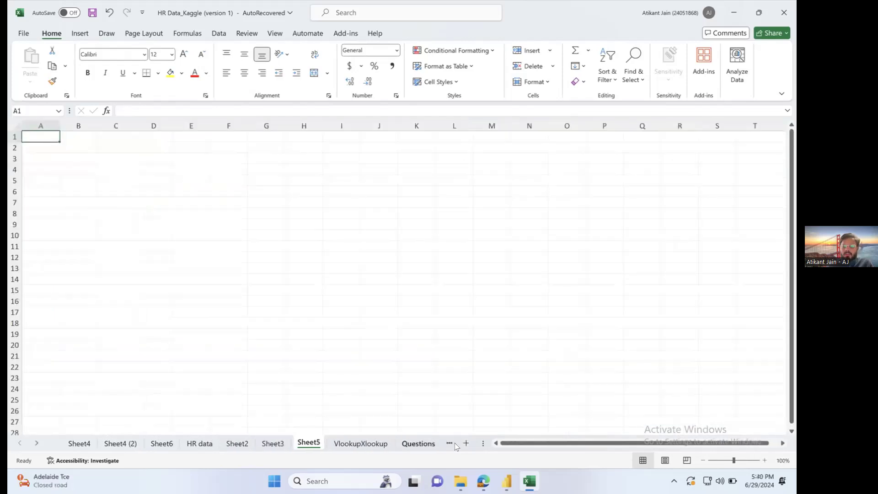
right_click(312, 443)
left_click(352, 298)
left_click(278, 445)
right_click(278, 445)
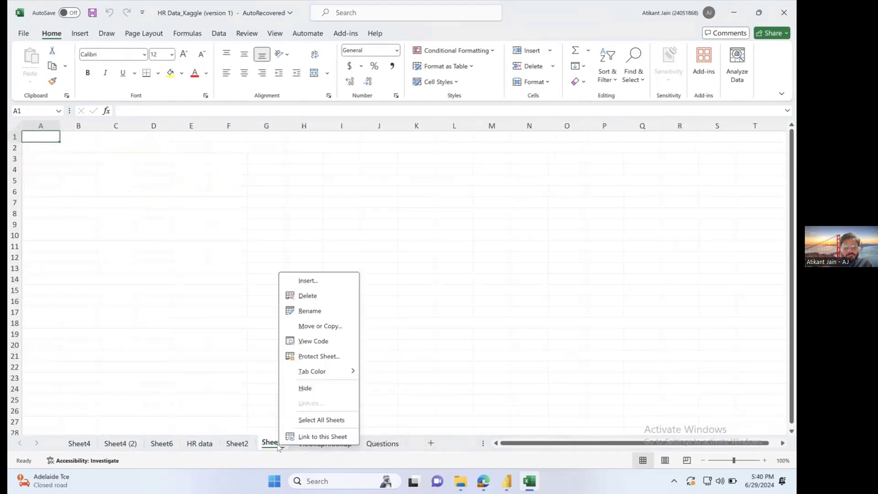
left_click(341, 298)
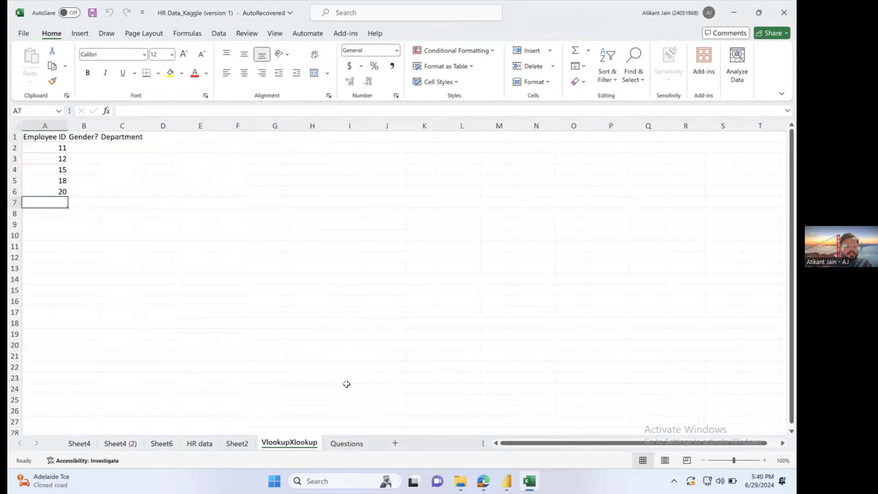
right_click(287, 443)
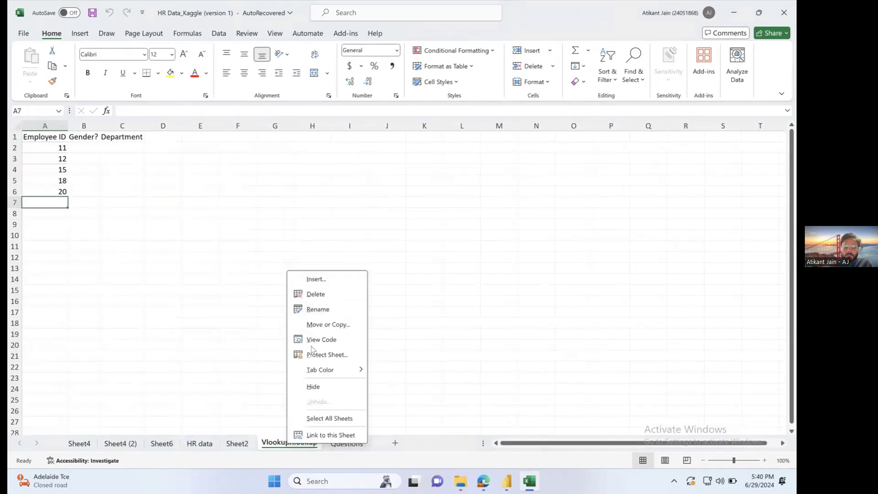
Return to the HR data sheet at about 107% zoom and select the entire header row from Attrition to the last column.
left_click(200, 442)
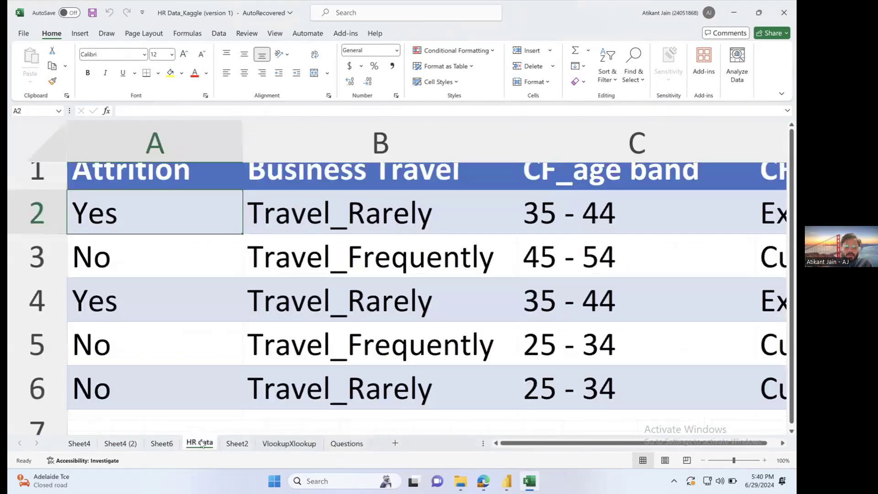
scroll(219, 236, "down", 10, "ctrl")
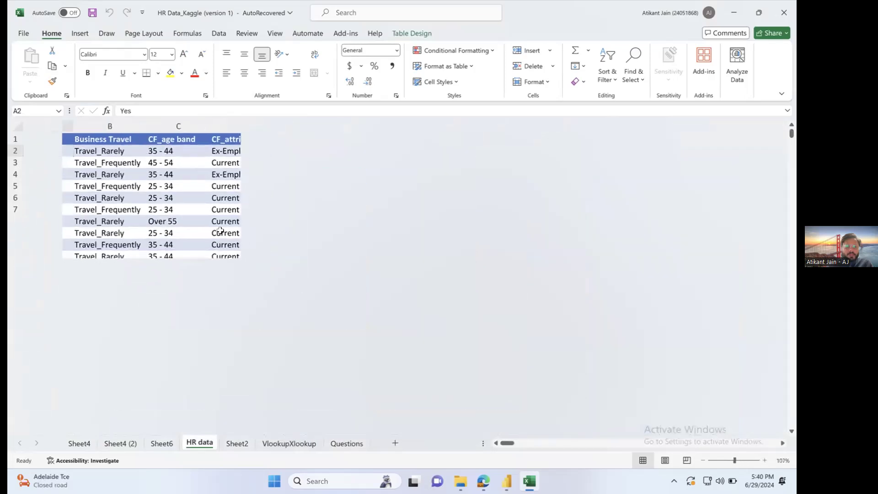
left_click(54, 140)
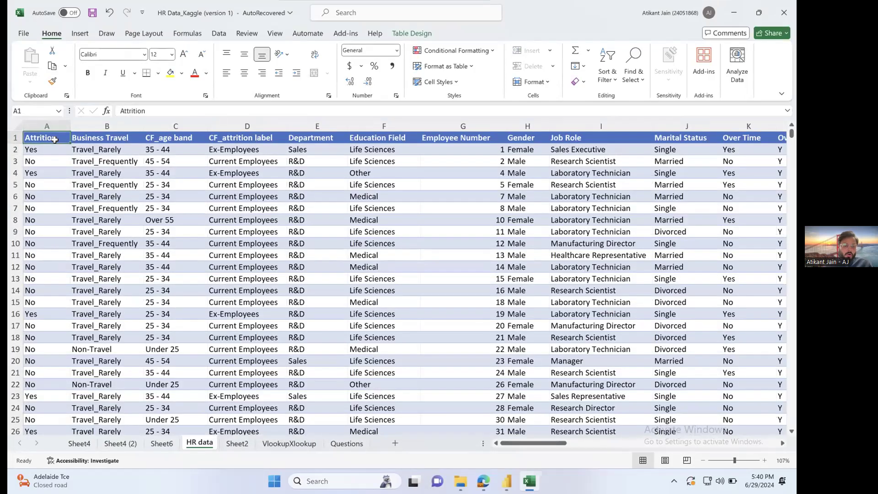
key("ctrl+Right")
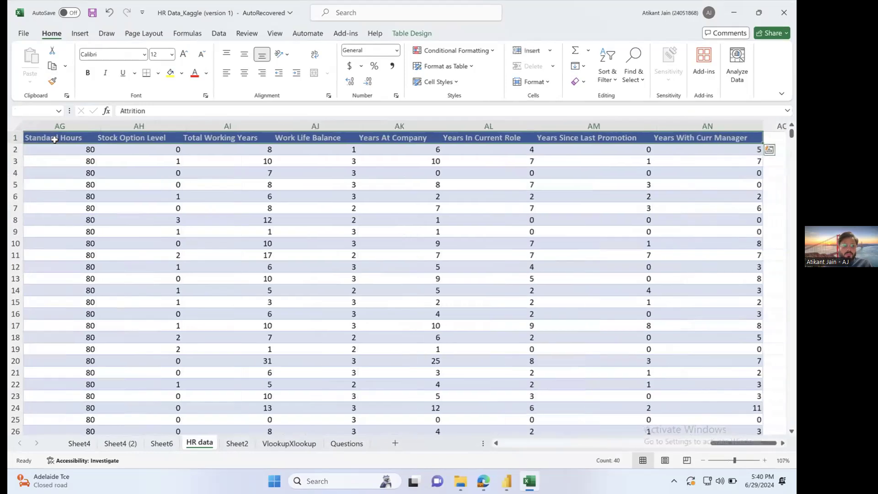
left_click(14, 136)
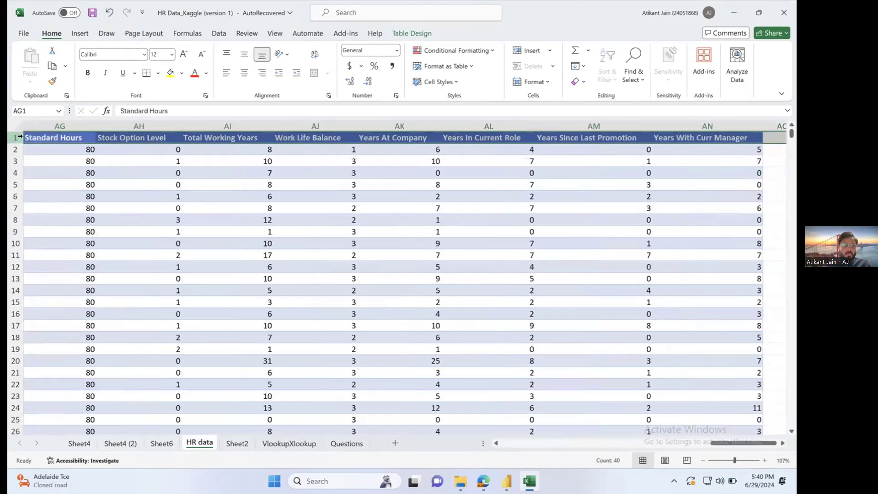
Select the Years With Curr Manager column, and select the Years In Current Role values down to the last row.
left_click(700, 137)
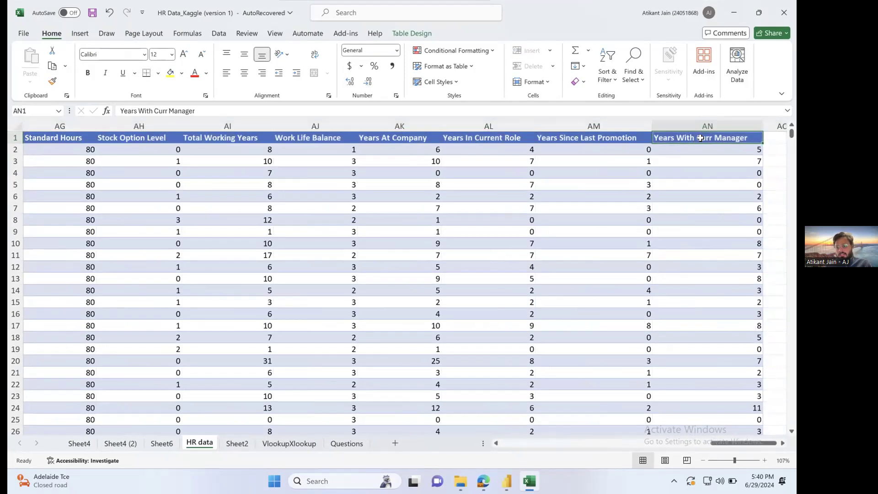
key("ctrl+space")
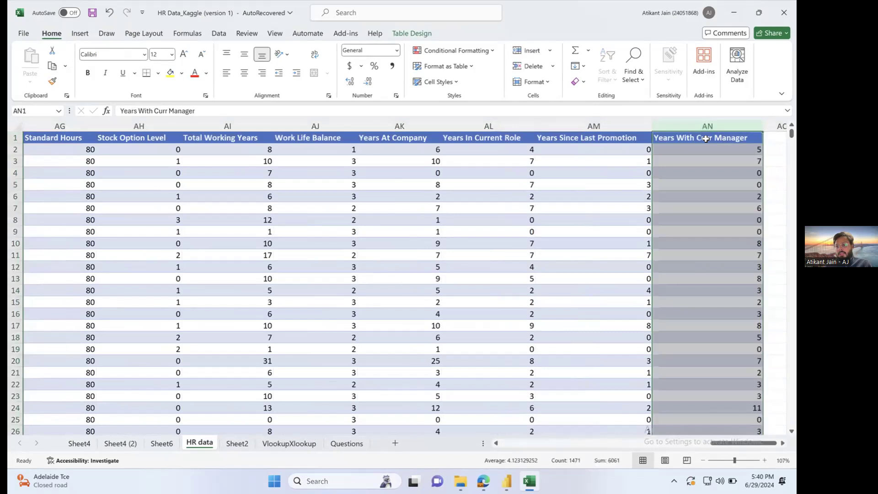
key("Left")
key("Left")
key("Down")
key("Down")
key("Up")
key("ctrl+shift+Down")
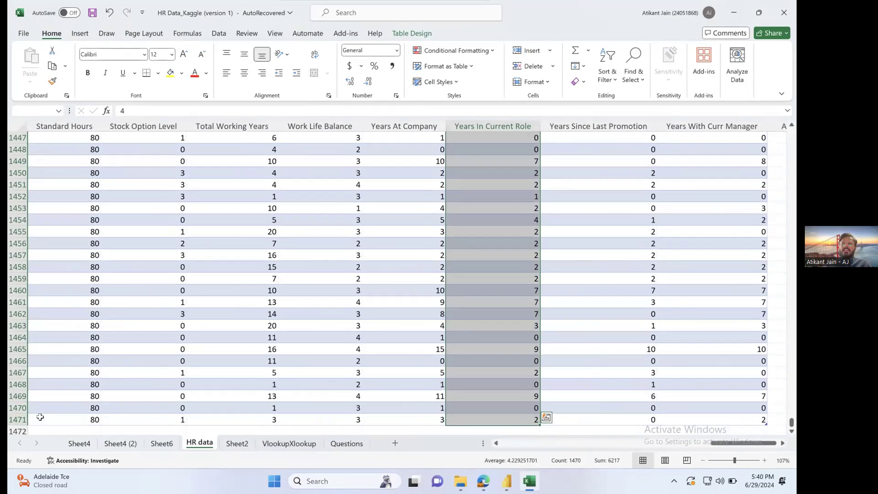
Look across the columns near the end of the data back to the first one, and return to the Attrition header in A1.
left_click(241, 314)
key("Left")
key("Left")
key("Left")
key("Left")
key("Left")
key("Left")
key("Left")
key("Left")
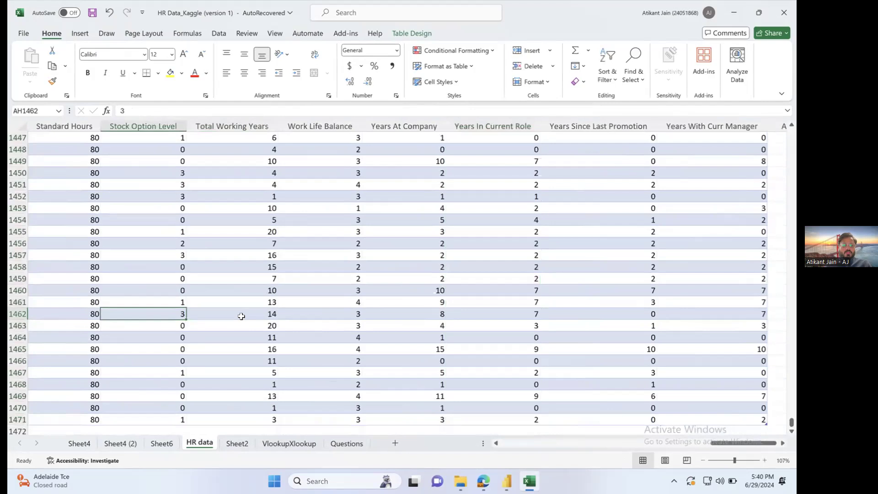
key("Left")
key("Left")
key("Left")
key("Left")
key("Left")
key("Left")
key("Left")
key("Left")
key("Left")
key("Left")
key("Left")
key("Left")
key("Left")
key("Left")
key("Left")
key("Left")
key("shift+Left")
key("shift+Left")
key("shift+Left")
key("shift+Left")
key("shift+Left")
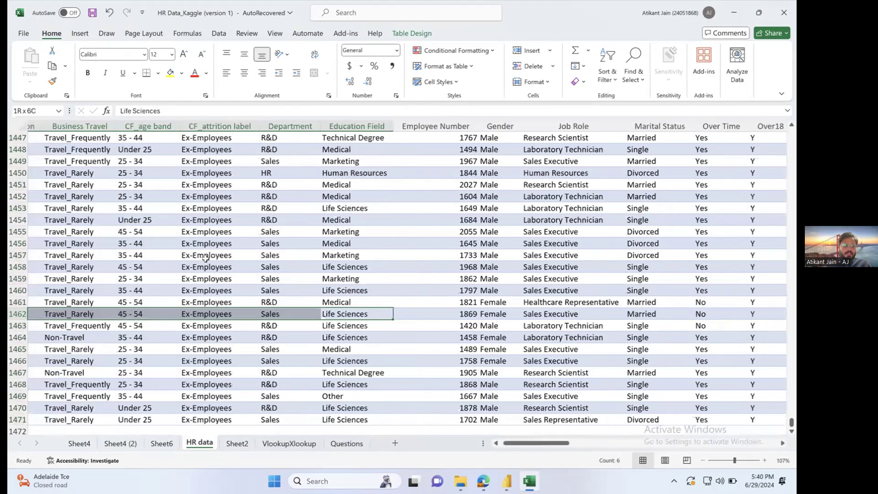
key("Home")
key("ctrl+shift+Up")
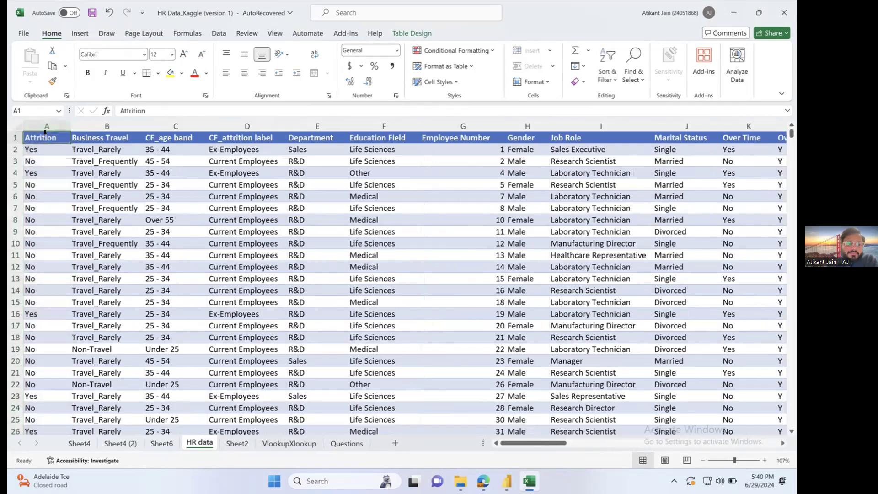
Examine the Attrition column and the first employee record in row 2, including the attrition values in A2 and A3.
left_click(47, 120)
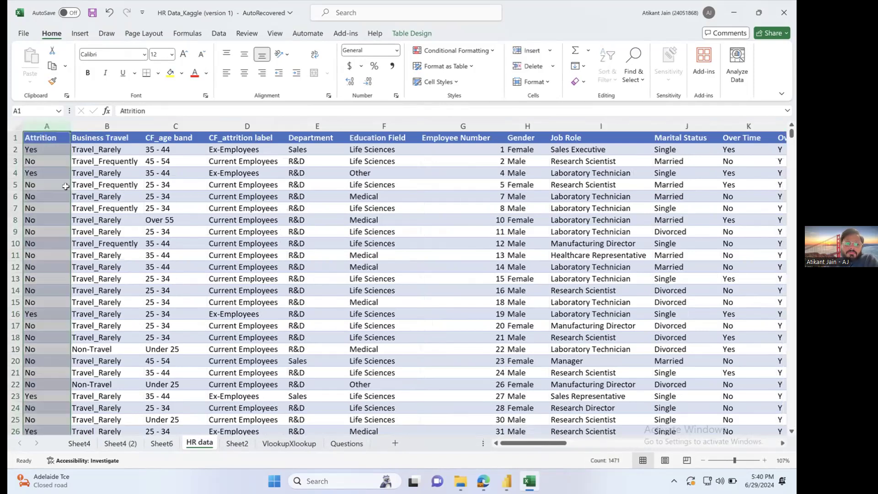
left_click(15, 149)
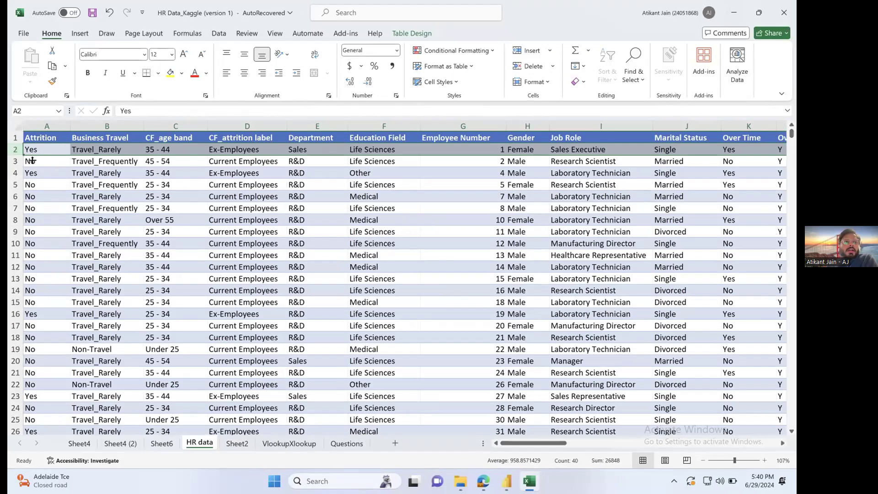
left_click(48, 128)
left_click(49, 147)
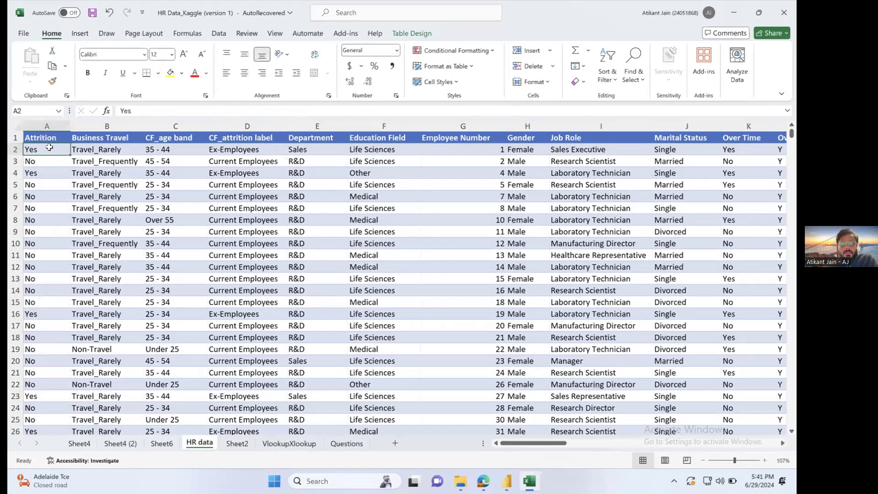
left_click(53, 162)
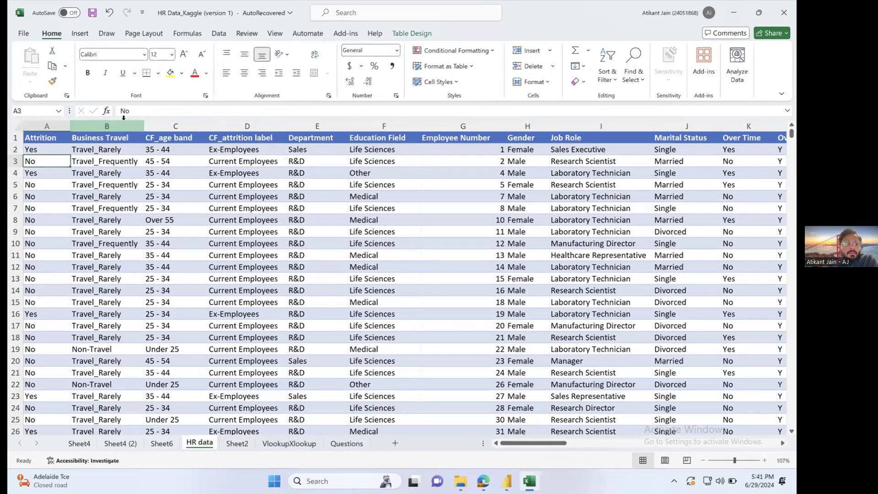
Turn on the header filters of the HR data table from the Business Travel header cell.
left_click(122, 136)
left_click(122, 136)
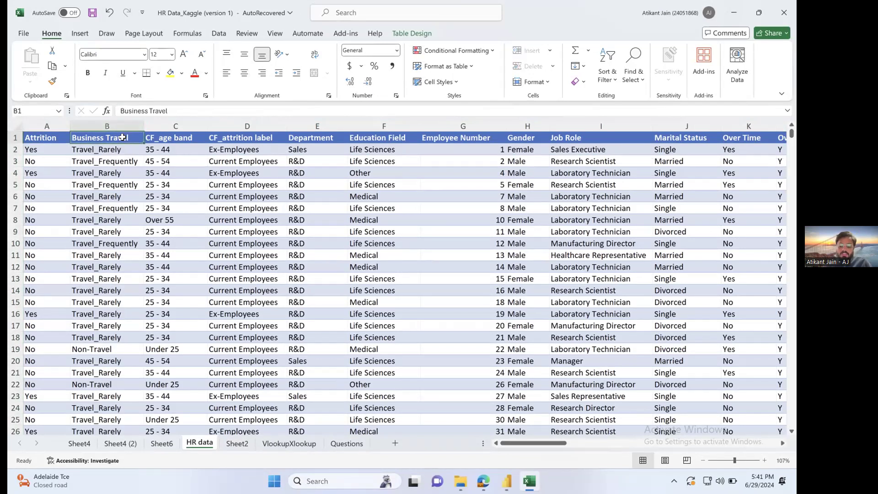
key("ctrl+shift+l")
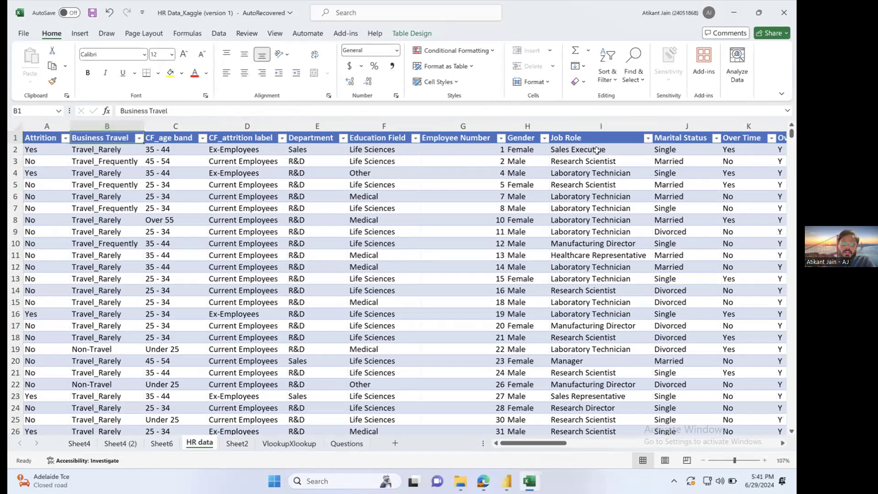
Examine the categories available in the Business Travel filter, keeping all of them selected.
left_click(139, 138)
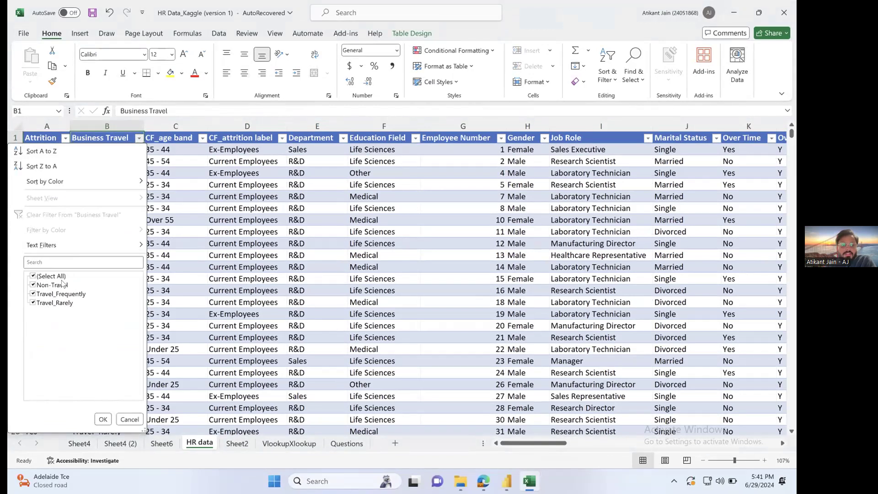
left_click(103, 418)
left_click(114, 181)
Examine the age groups in the CF_age band filter, including Under 25 and Over 55, keeping all of them selected.
left_click(177, 133)
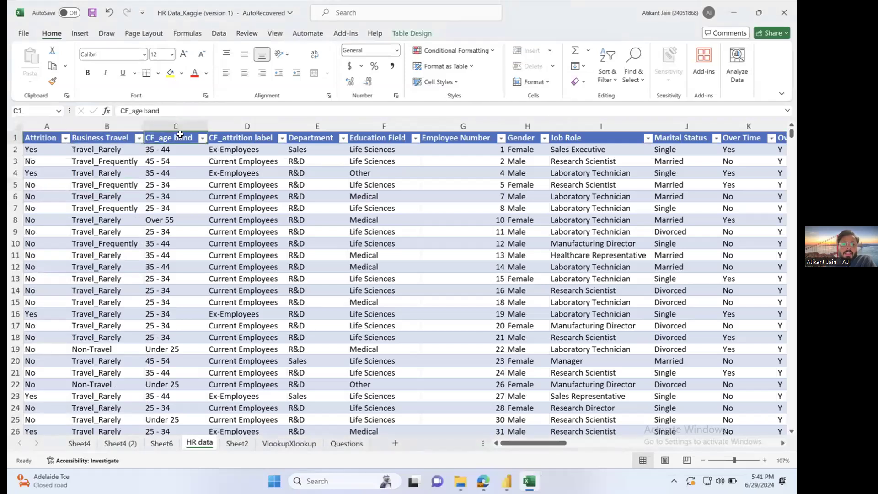
left_click(201, 138)
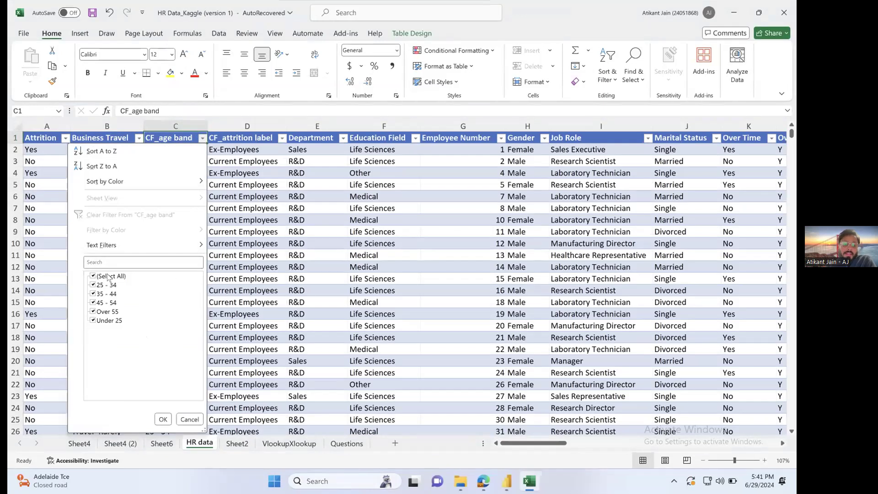
left_click(109, 321)
left_click(107, 313)
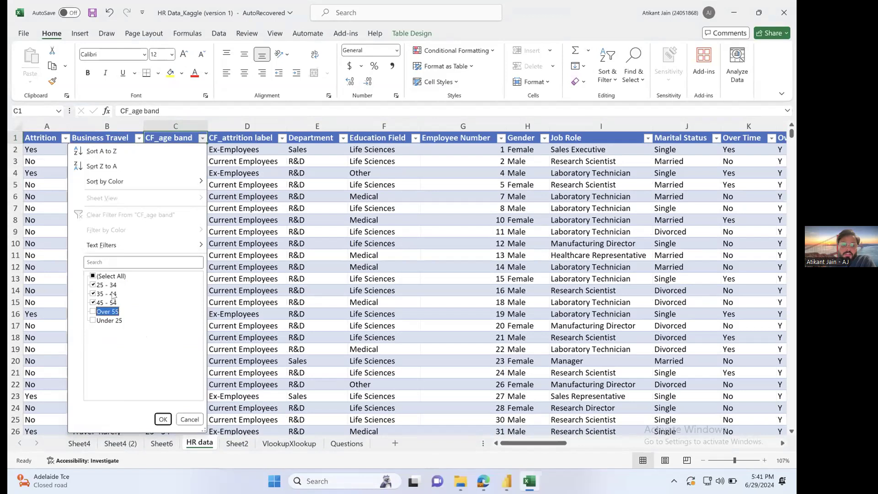
left_click(101, 312)
left_click(103, 320)
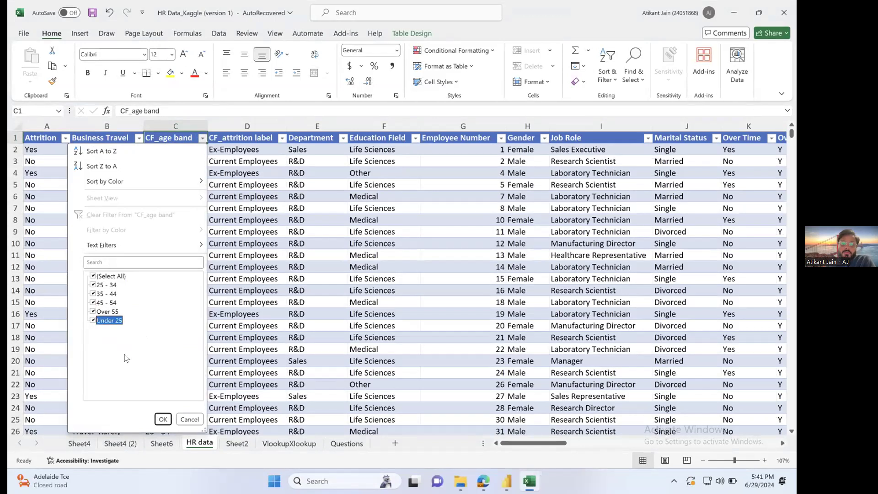
left_click(163, 418)
Compare the CF_attrition label values with the Attrition values for the employees in rows 2 and 3.
left_click(244, 122)
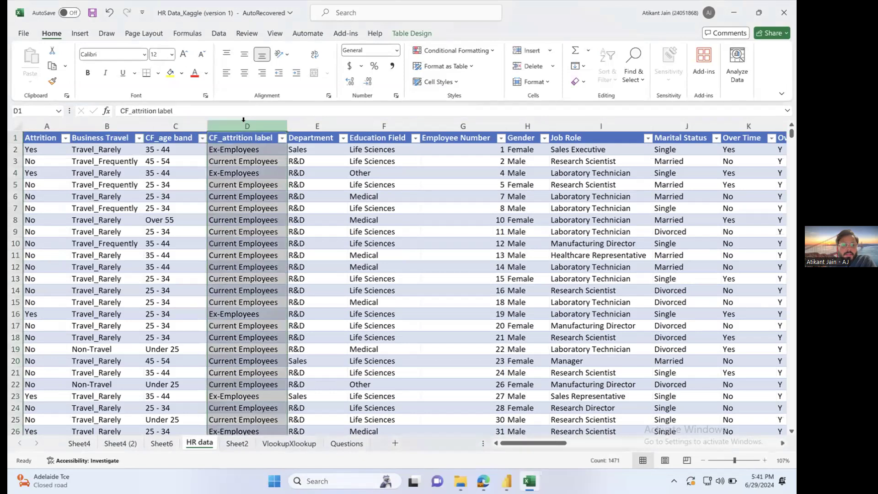
left_click(242, 150)
left_click(41, 149)
left_click(241, 149)
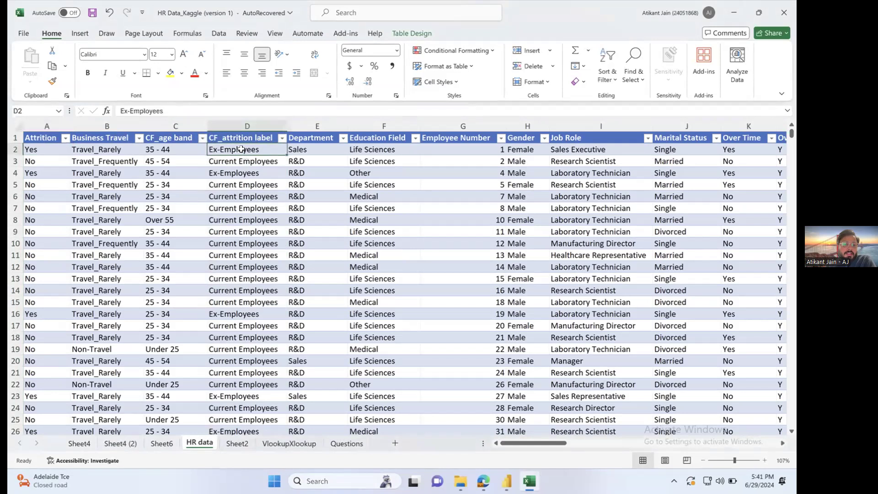
left_click(56, 160)
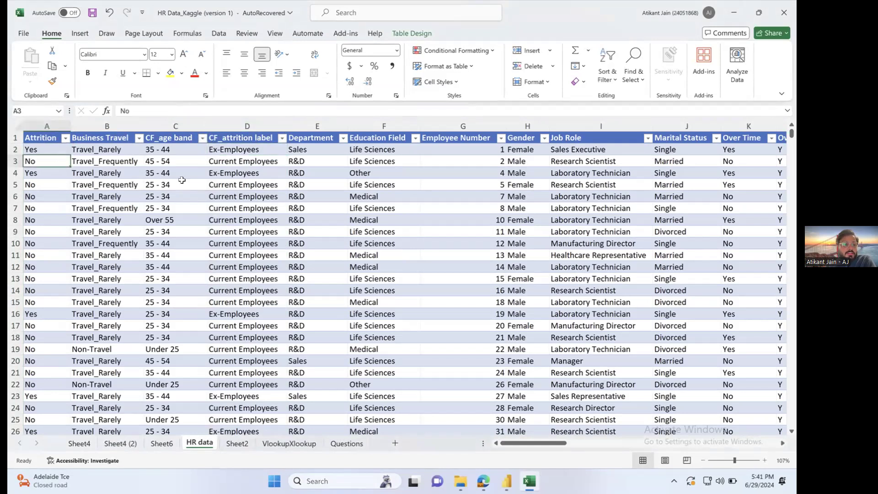
left_click(233, 164)
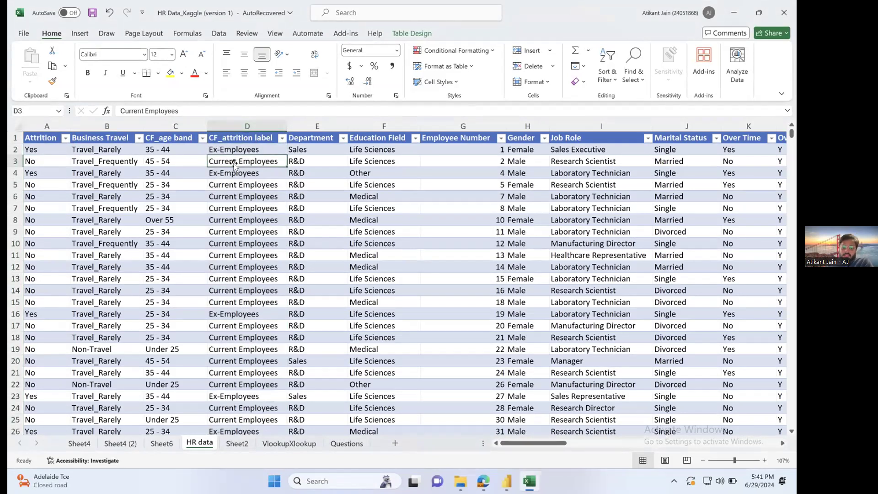
Examine the categories in the Department and Education Field filters without filtering anything, and select the Employee Number column.
left_click(315, 126)
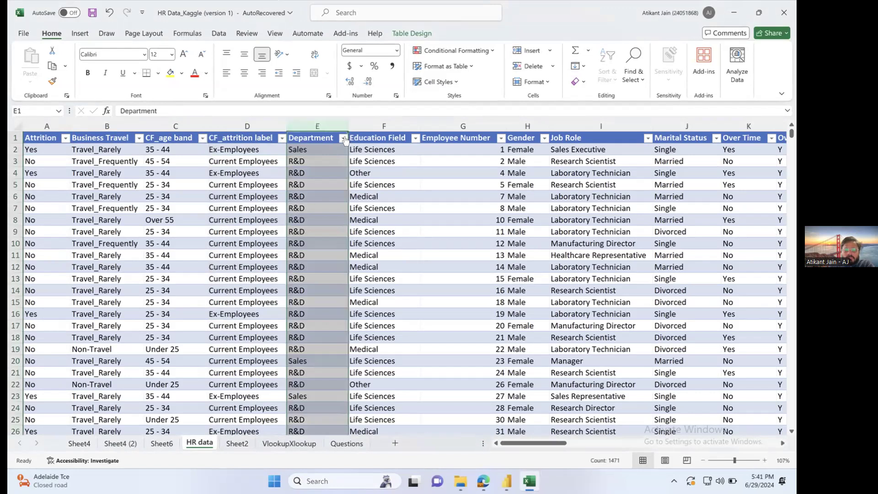
left_click(343, 139)
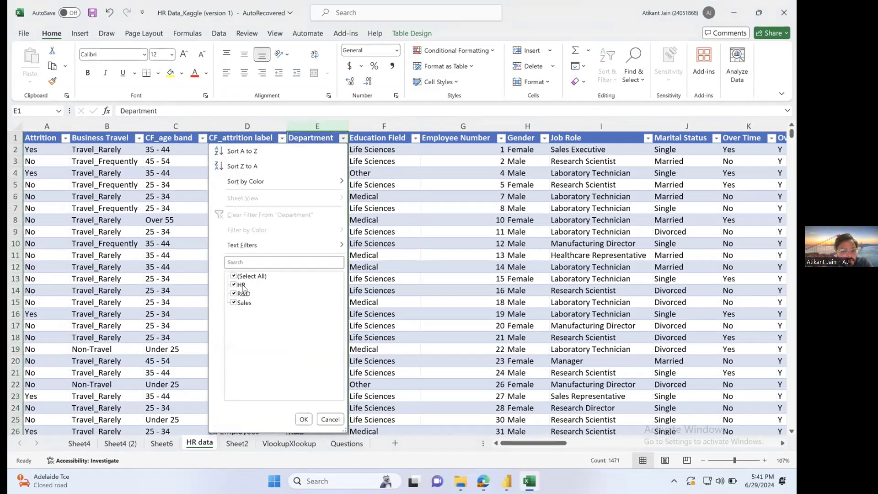
left_click(304, 419)
left_click(402, 127)
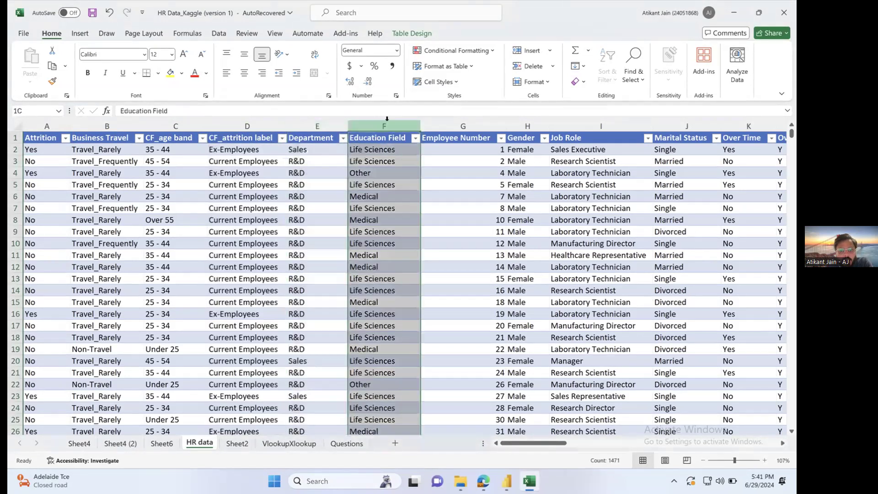
left_click(415, 138)
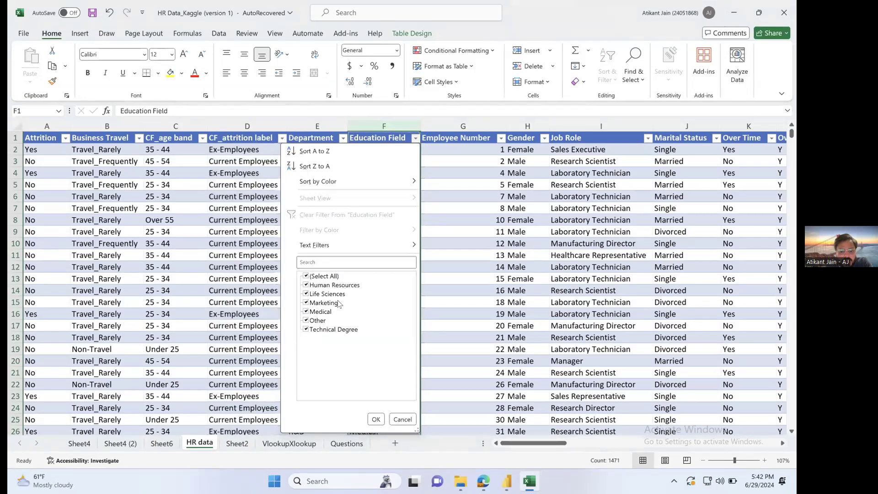
left_click(375, 420)
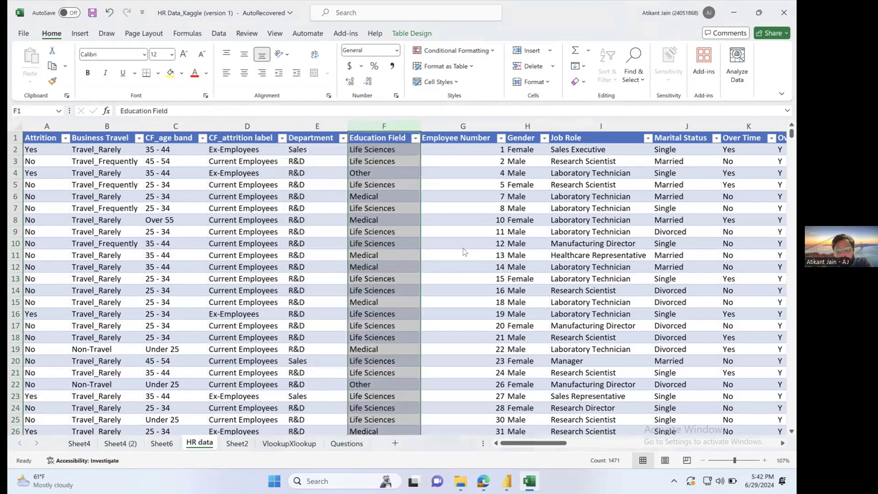
left_click(457, 127)
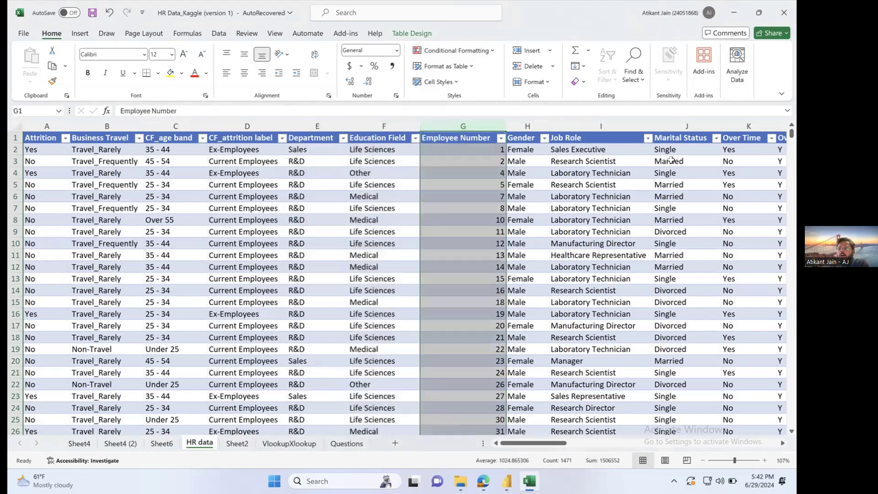
Read the enlarged list on the Questions sheet, selecting the R&D department question in B1.
left_click_drag(565, 445, 382, 434)
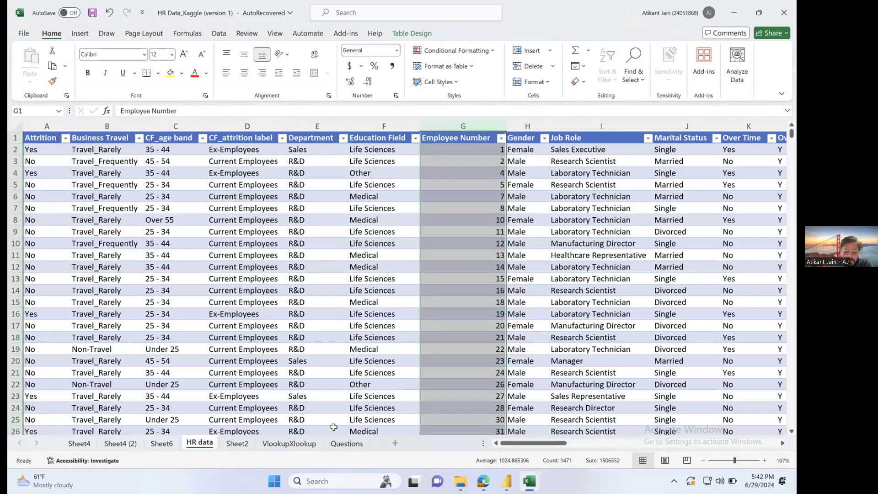
left_click(346, 443)
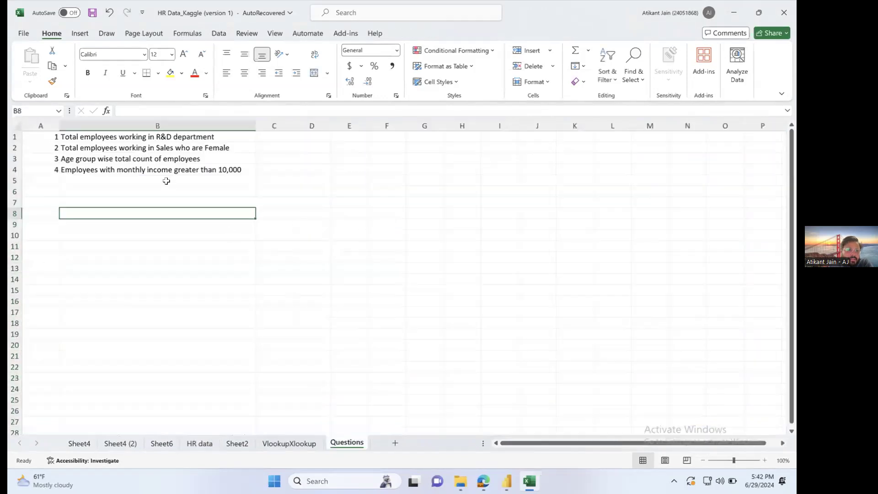
scroll(166, 181, "up", 7)
left_click(195, 156)
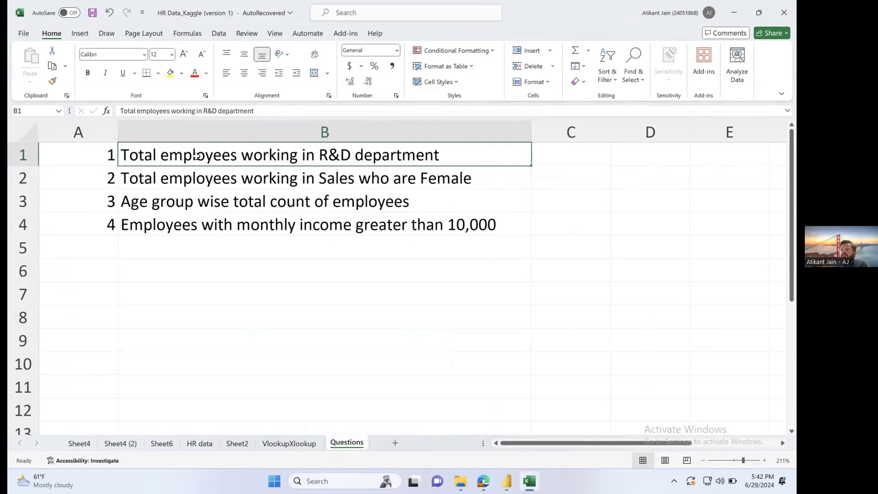
Filter the HR data table to show only the R&D department.
left_click(200, 443)
left_click(440, 232)
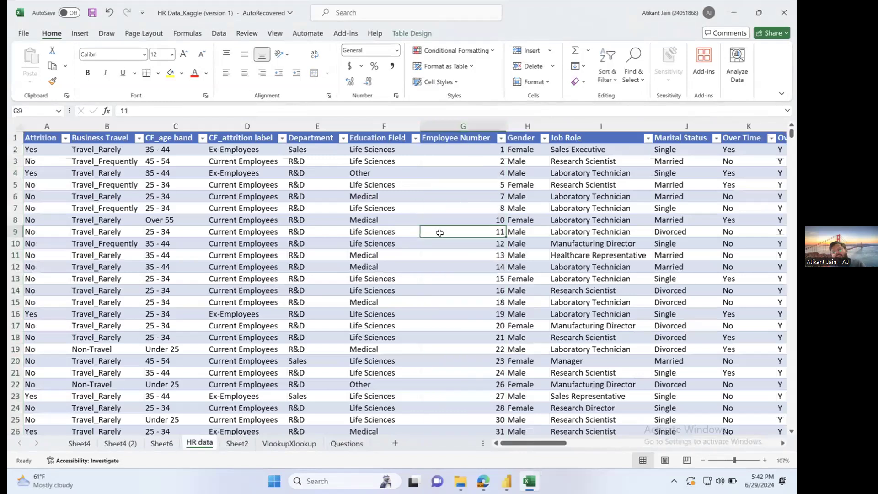
left_click(343, 137)
left_click(249, 275)
left_click(246, 293)
left_click(301, 418)
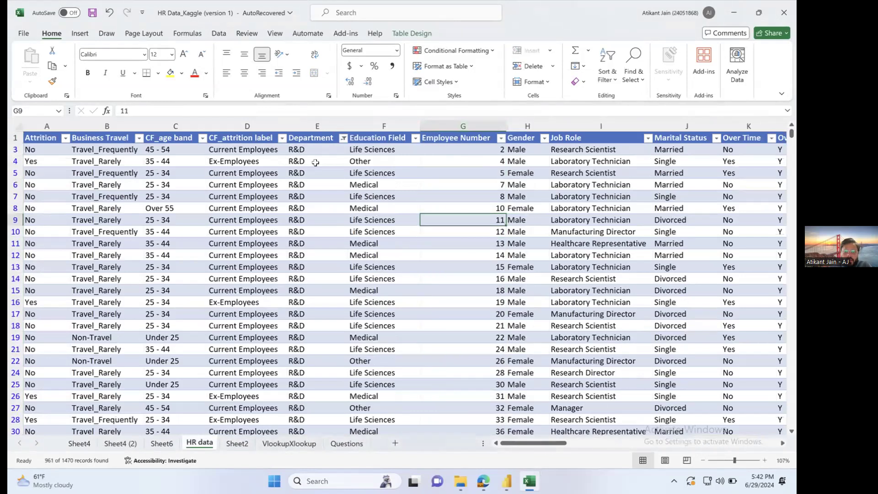
Select the filtered CF_attrition label values from D3 to the last record to count the R&D employees.
left_click(236, 137)
key("Down")
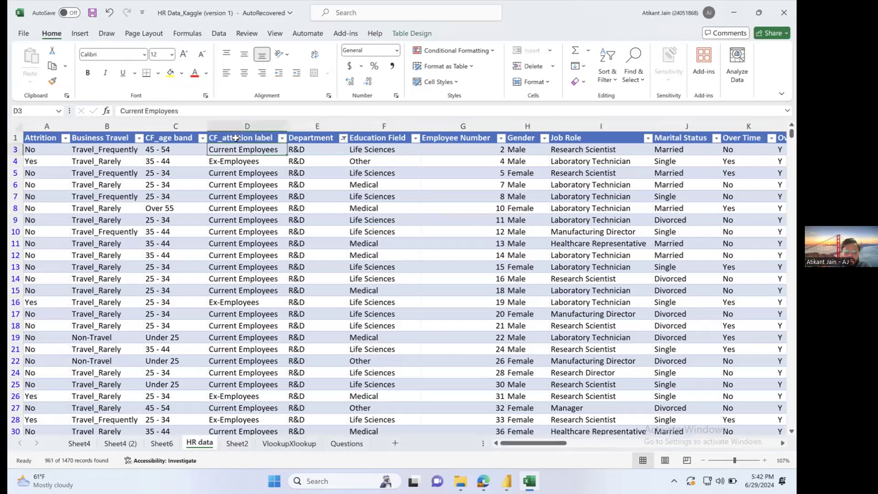
key("ctrl+shift+Down")
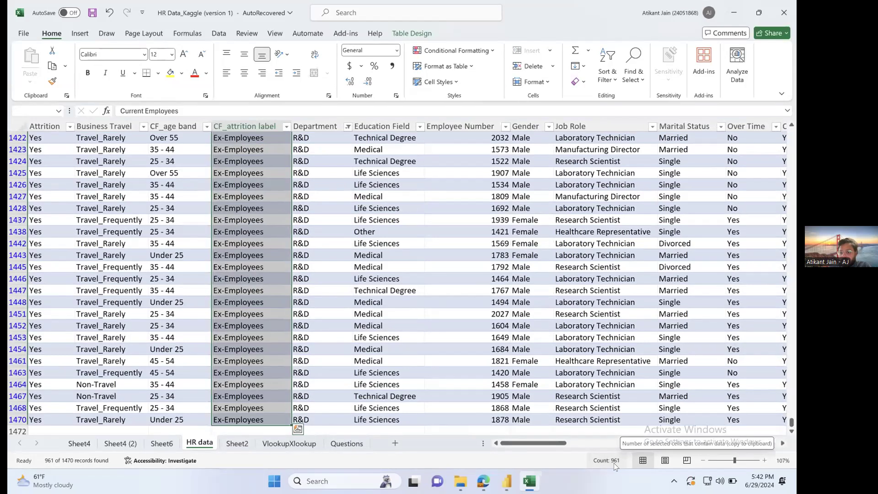
Enter 961 in D1 of the Questions sheet as the answer to the R&D question.
left_click(332, 442)
left_click(569, 155)
left_click(633, 150)
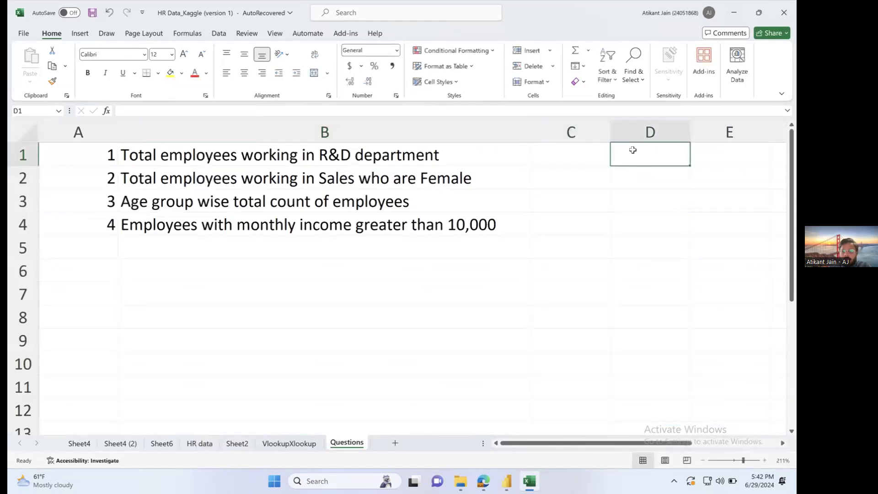
type("961")
key("Return")
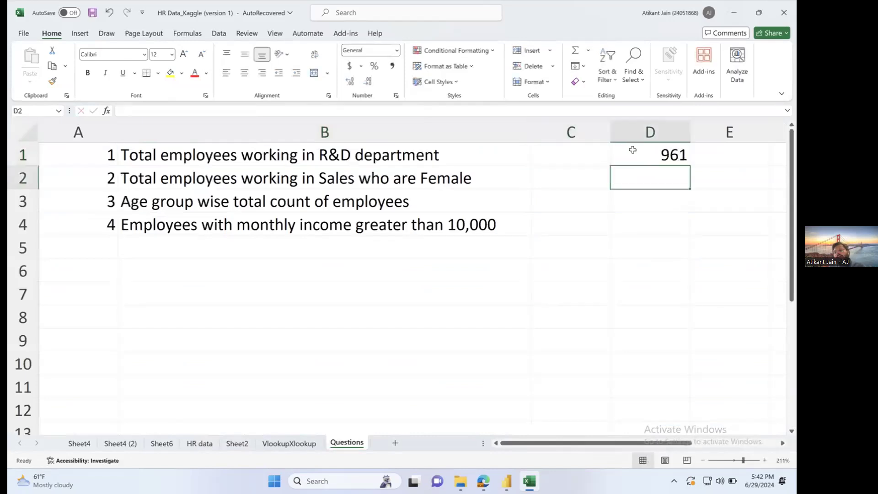
Recheck the R&D question against the filtered HR data, and look over the full Questions sheet at a smaller zoom.
left_click(595, 172)
left_click(587, 160)
left_click(460, 160)
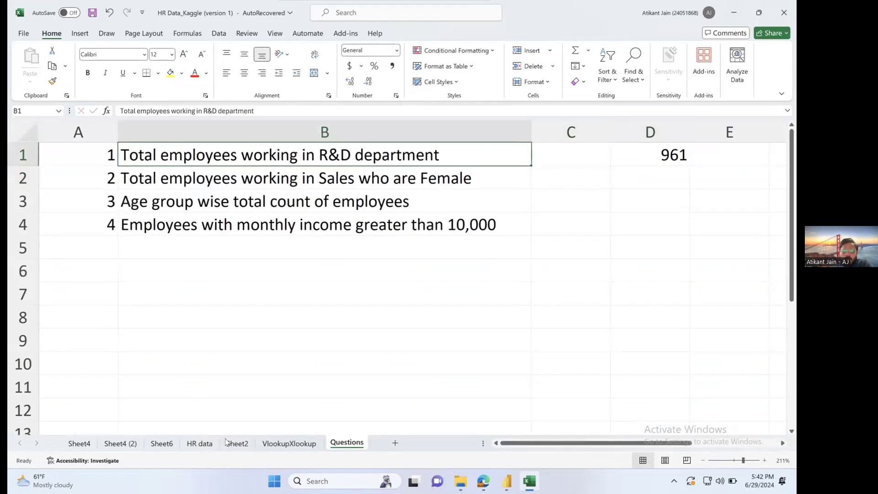
left_click(200, 443)
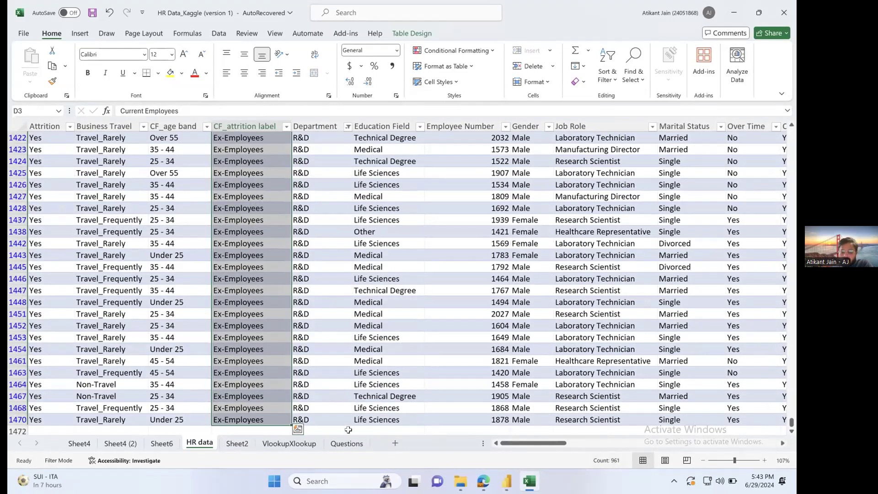
left_click(347, 443)
left_click(368, 266)
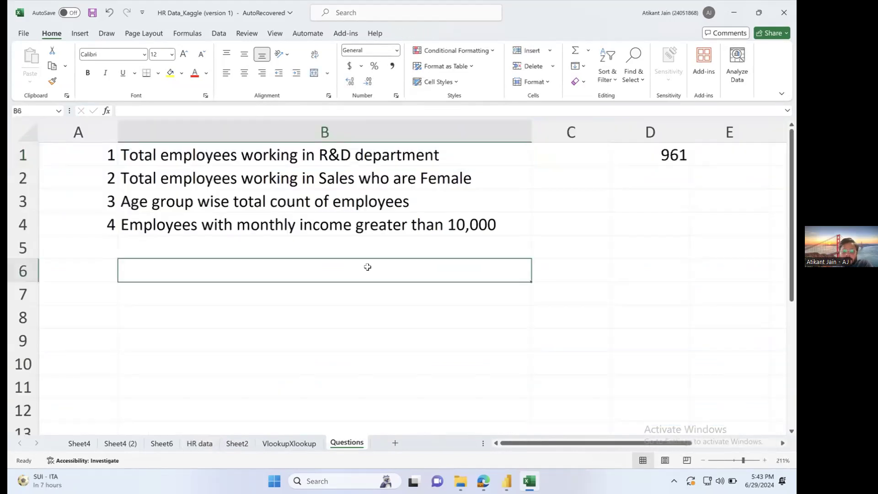
scroll(368, 267, "down", 10)
left_click(281, 222)
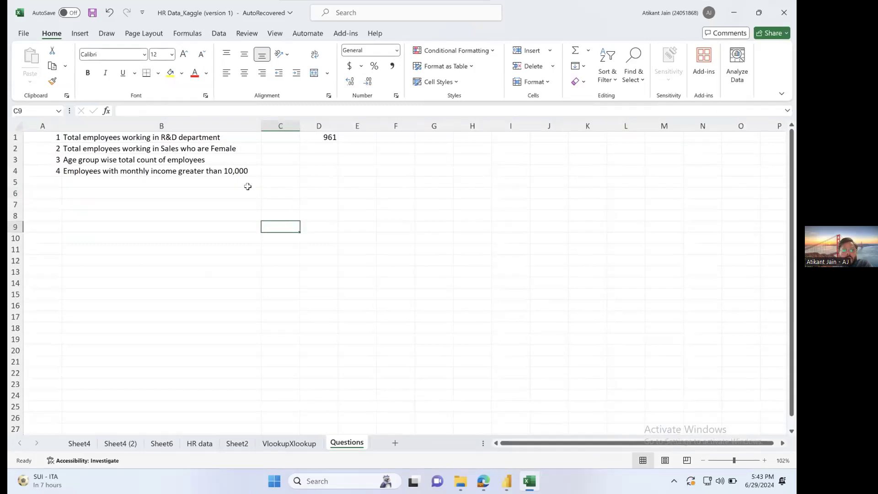
Show all departments again in the HR data table, and select the Department column's values.
left_click(200, 443)
left_click(348, 127)
left_click(238, 264)
left_click(308, 408)
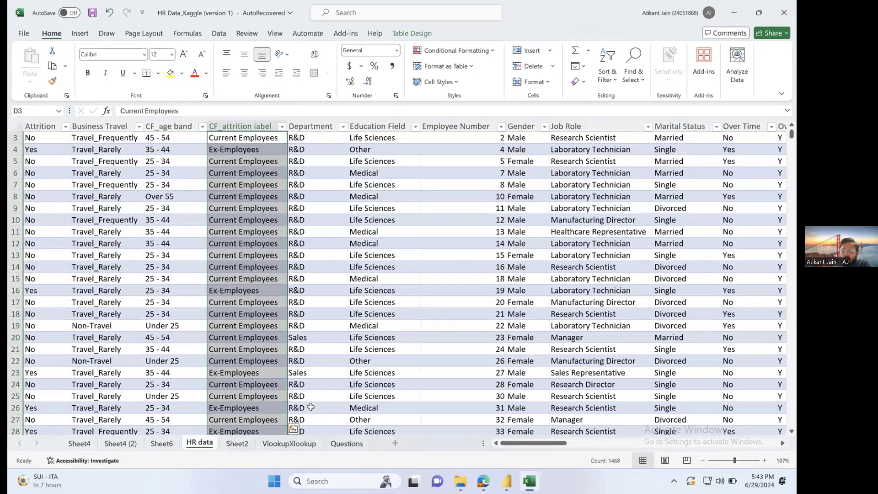
left_click(314, 123)
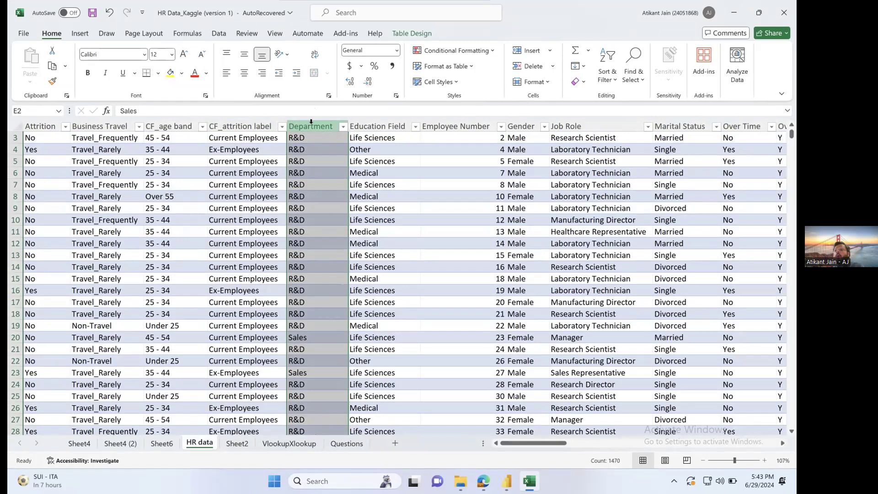
left_click(311, 121)
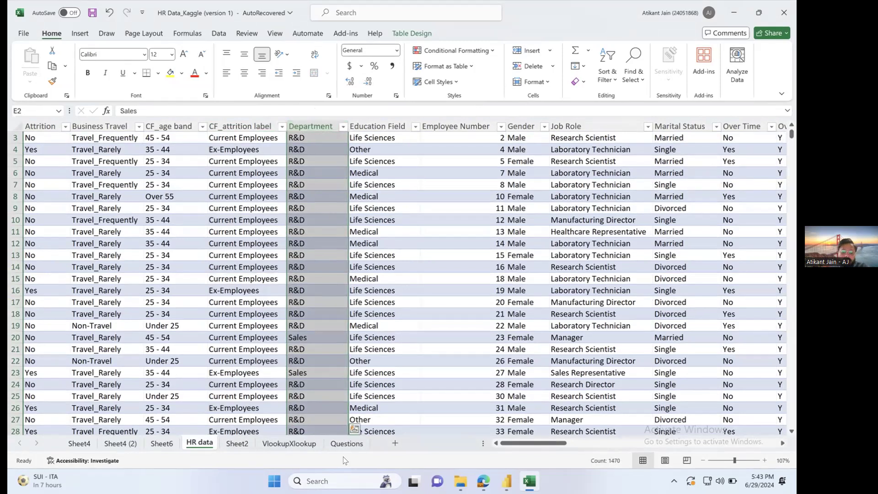
Start a COUNT formula in C1 of the Questions sheet, beside the R&D question.
left_click(345, 443)
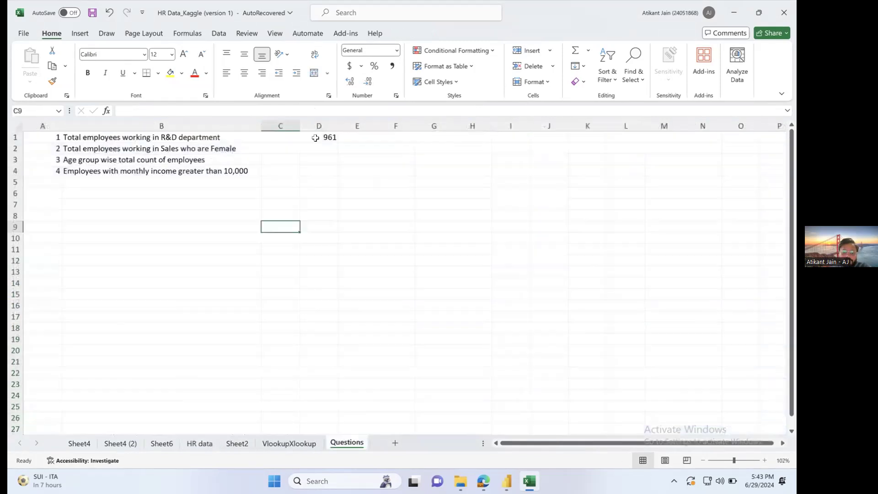
left_click(286, 139)
type("=c")
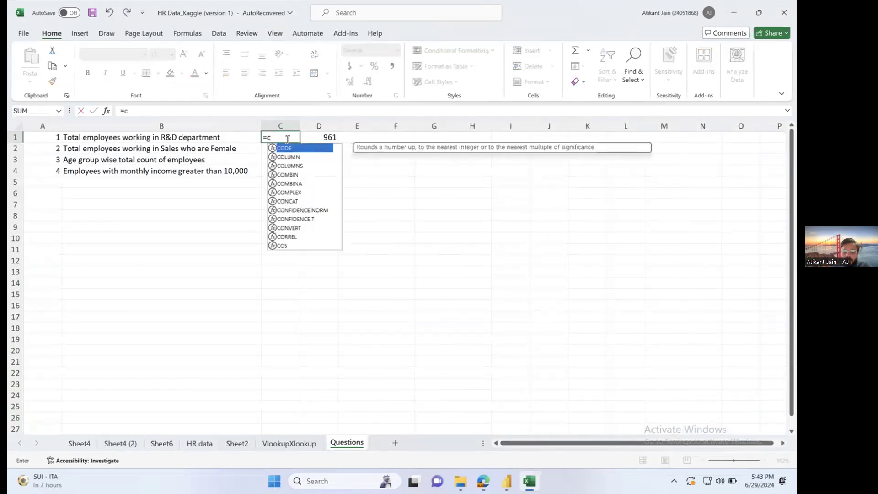
type("ount(")
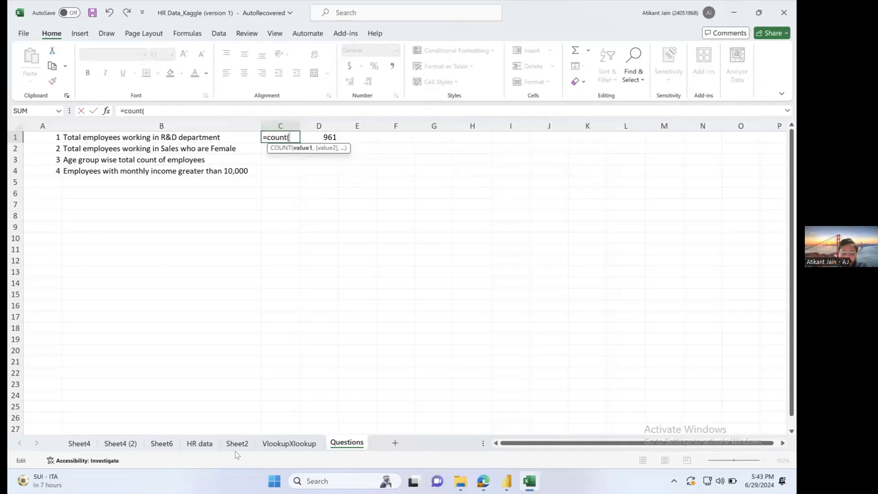
Complete the COUNT formula in C1 with the Employee Number column of the HR data table as its range.
left_click(209, 445)
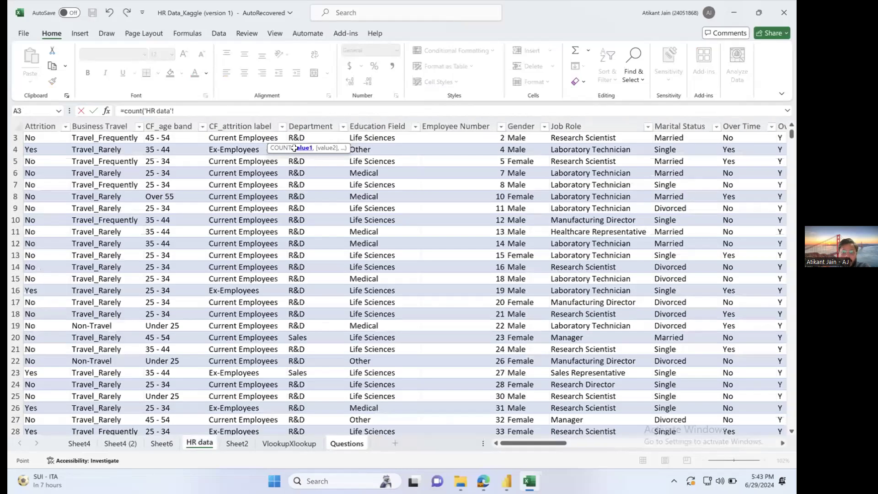
left_click(259, 138)
key("Up")
key("Up")
key("Left")
key("Right")
key("Right")
key("Right")
key("Right")
key("Down")
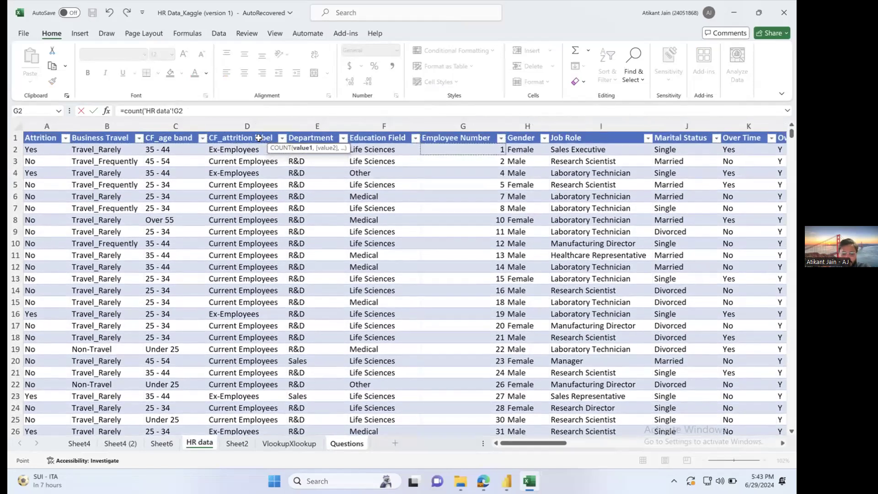
key("ctrl+shift+Down")
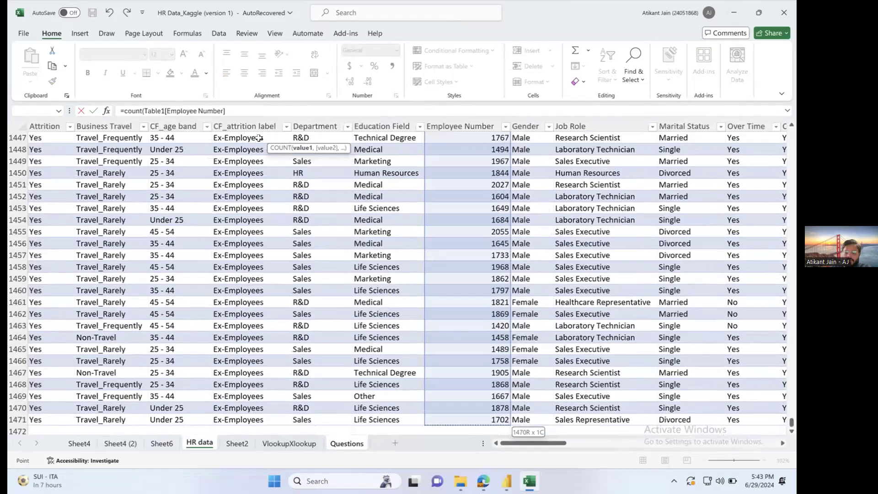
type(")")
key("Return")
Examine the COUNT formula in C1 against the R&D question, leaving the formula as it is.
left_click(273, 137)
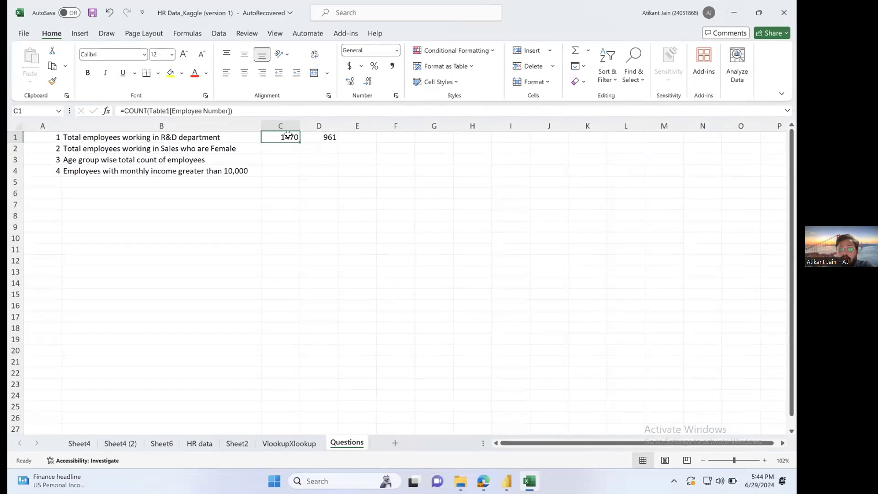
double_click(126, 111)
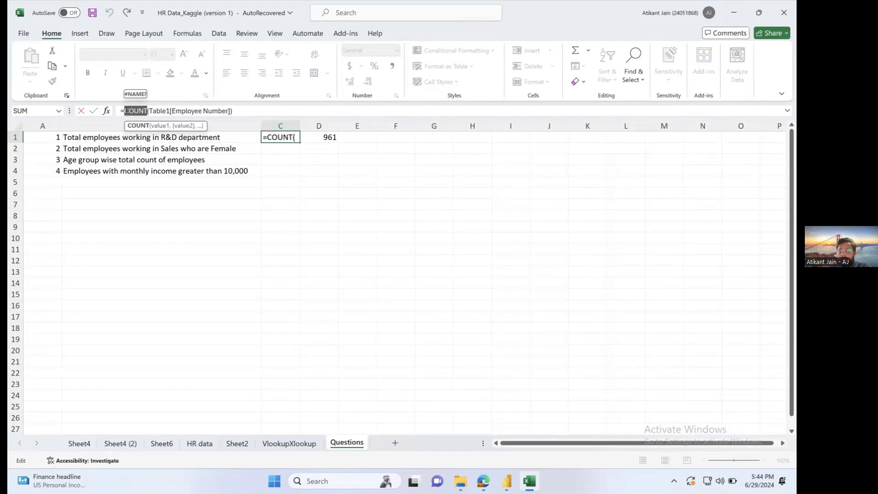
left_click(160, 138)
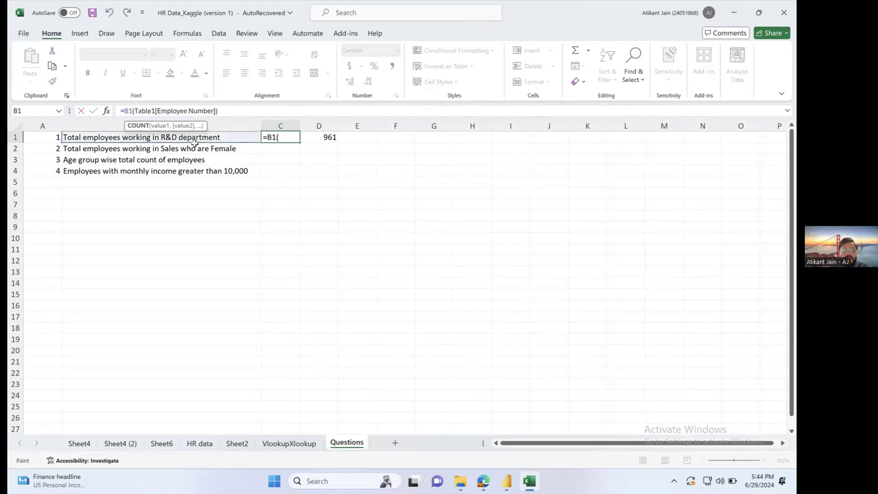
key("Escape")
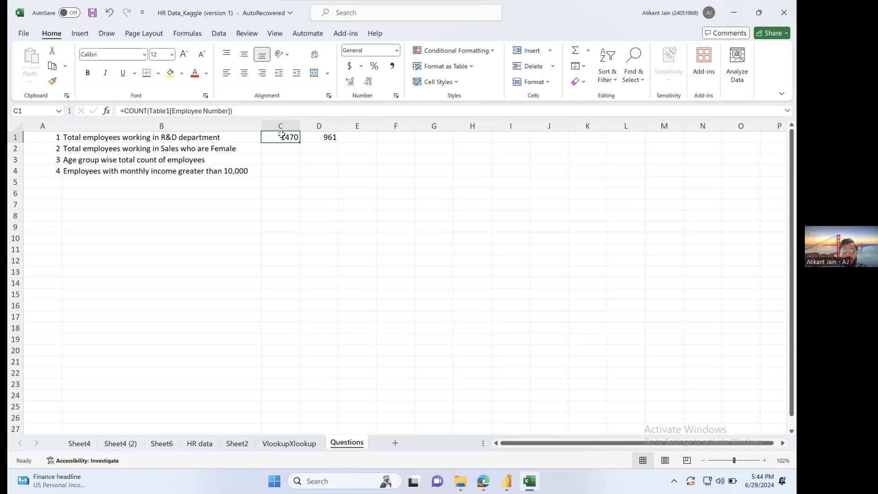
left_click(362, 136)
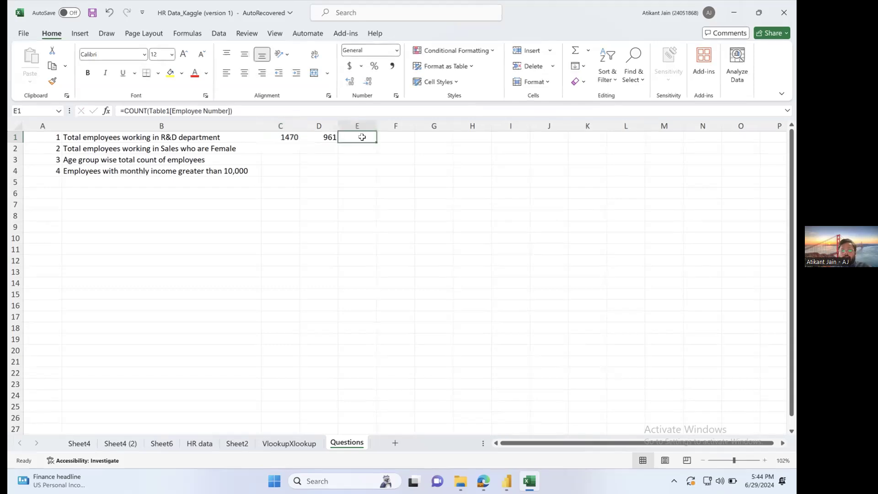
type("=")
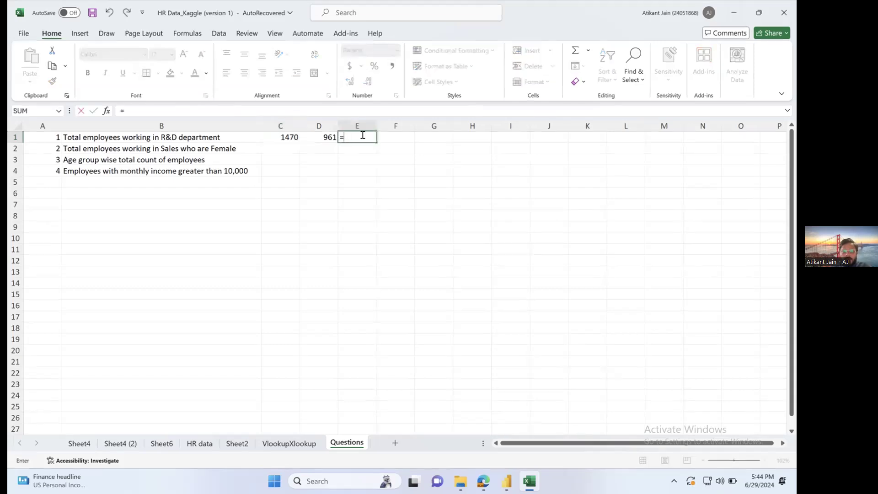
key("Escape")
Start a COUNTIF formula in E1 of the Questions sheet, choosing COUNTIF rather than COUNTIFS.
left_click(377, 144)
scroll(378, 144, "up", 15)
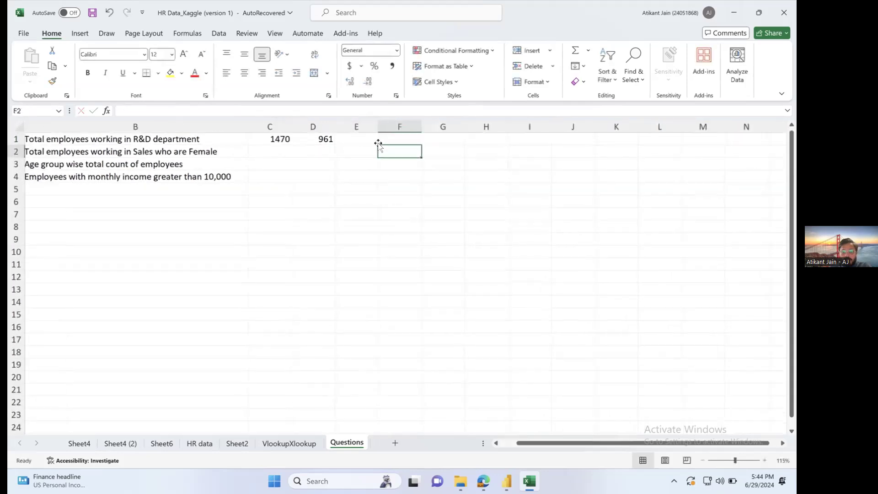
left_click(389, 179)
type("=")
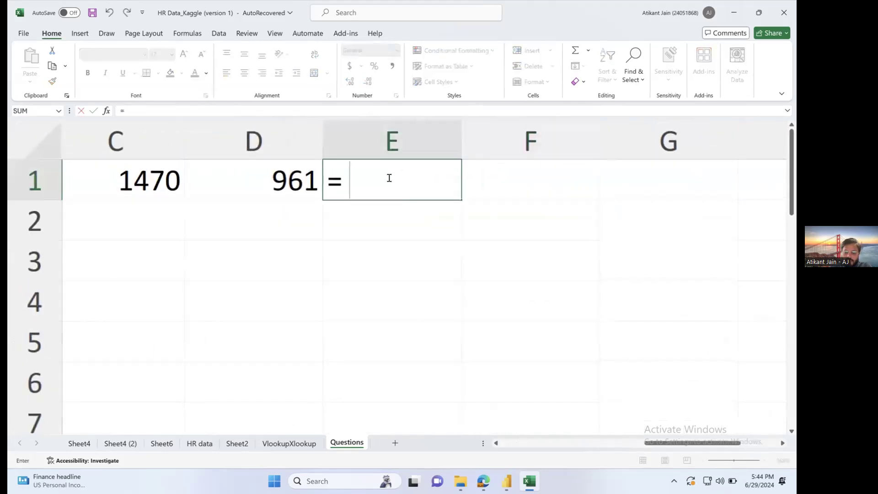
type("count")
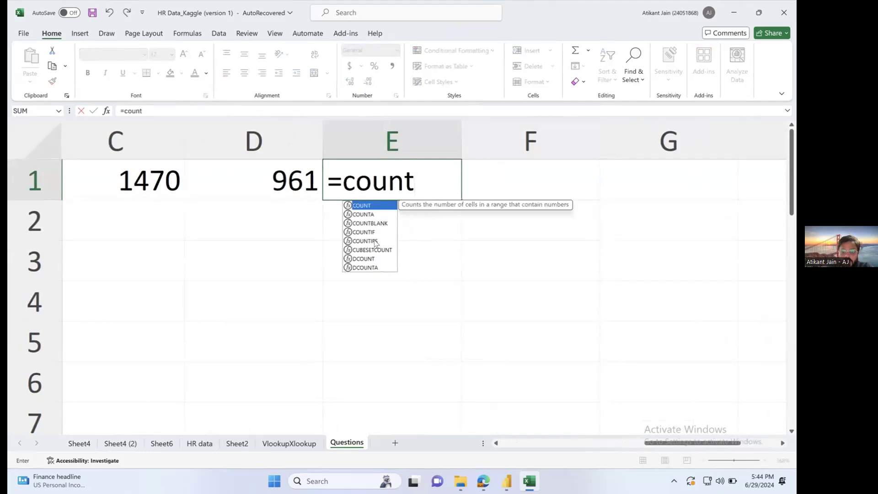
type("if")
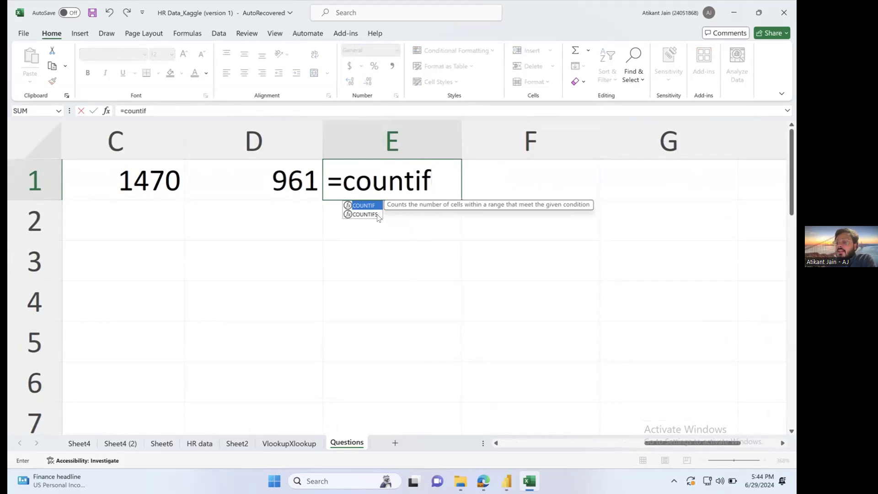
left_click(375, 214)
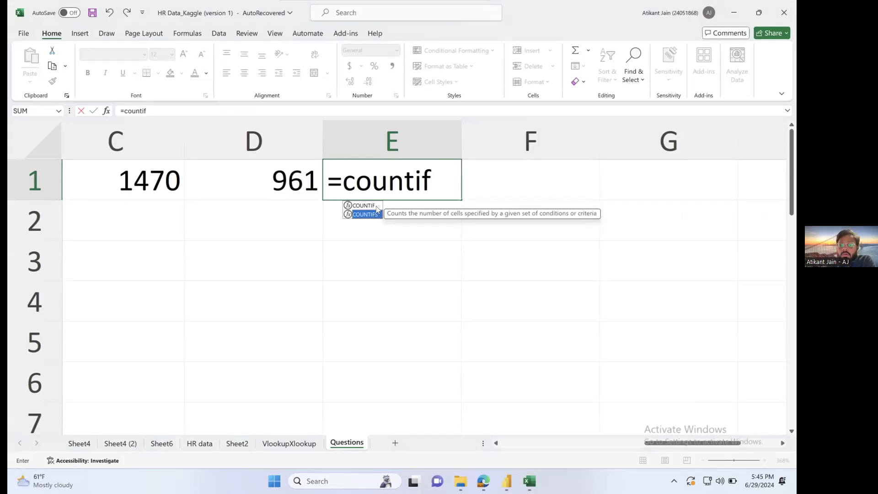
left_click(376, 206)
double_click(376, 206)
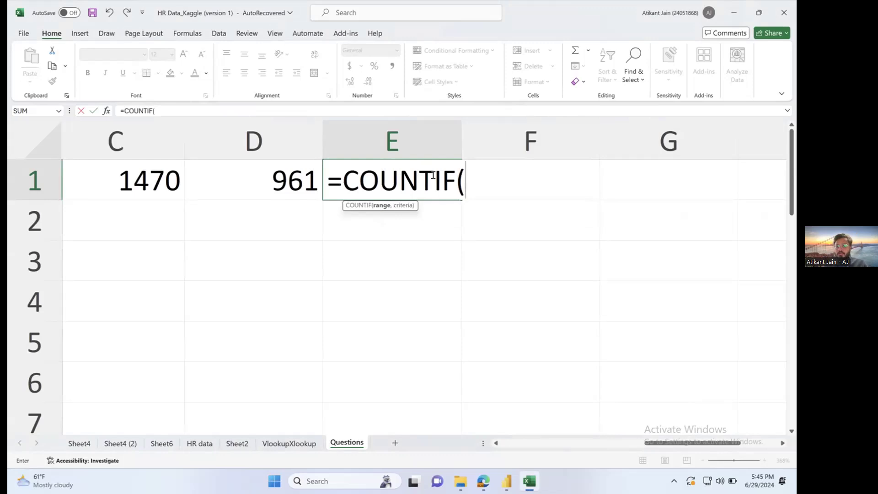
left_click(233, 109)
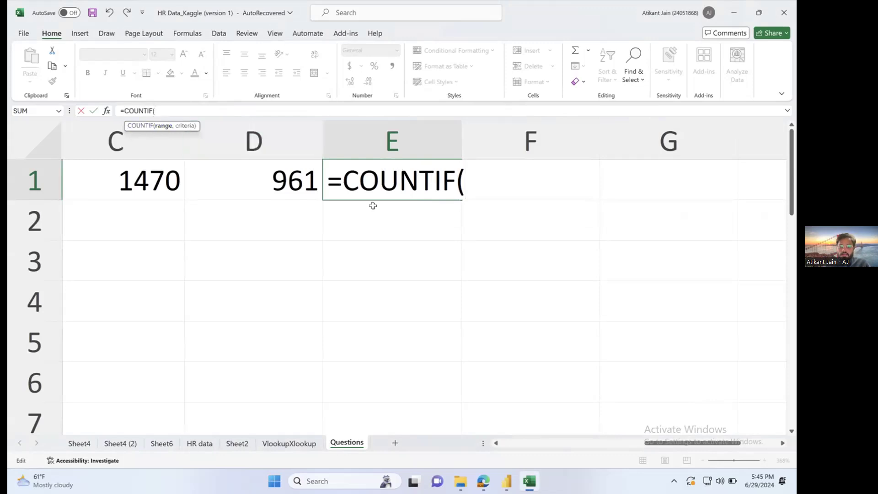
Complete E1's COUNTIF formula with the Employee Number column as range and "R&D" as the criterion.
left_click(200, 443)
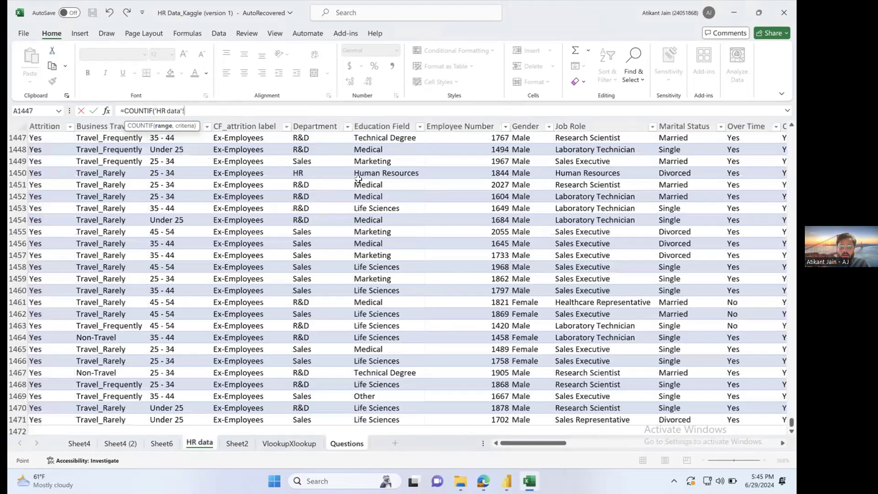
left_click(325, 138)
key("Up")
key("Up")
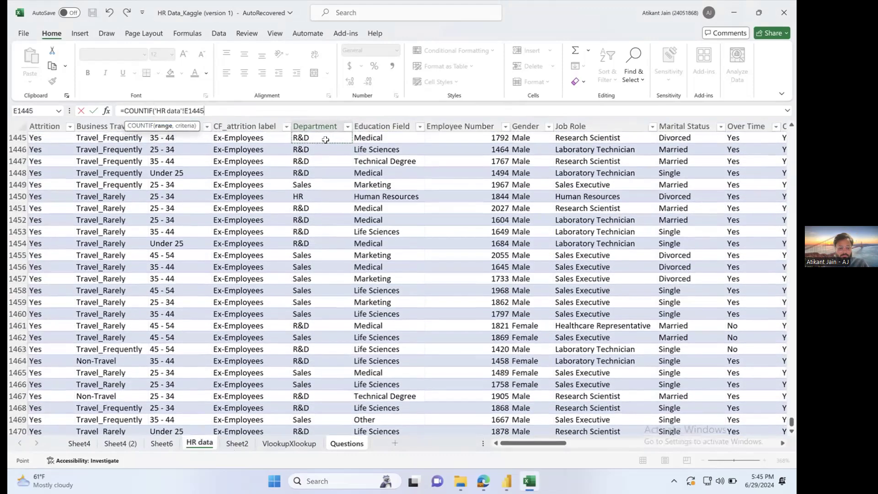
key("ctrl+shift+Up")
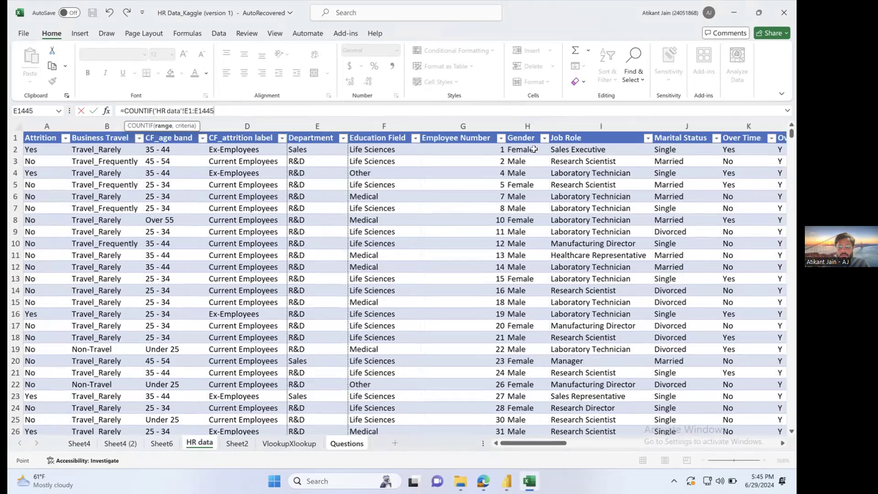
left_click(492, 147)
key("ctrl+shift+Down")
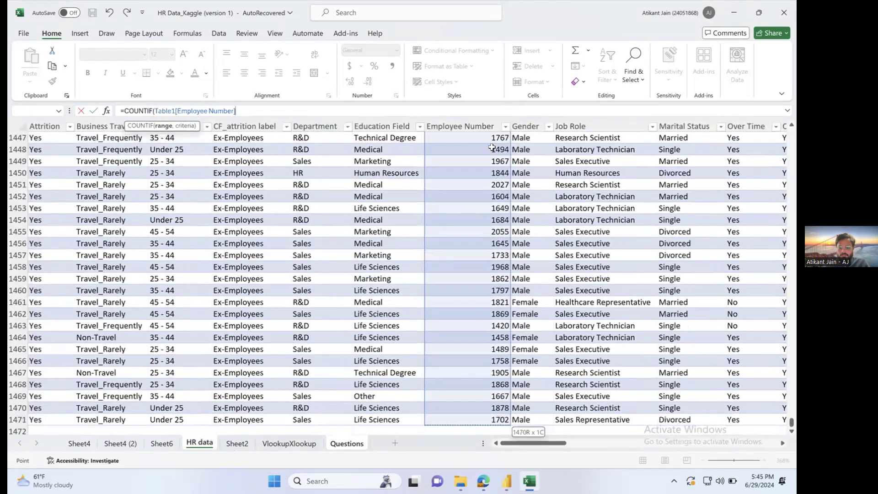
type(",")
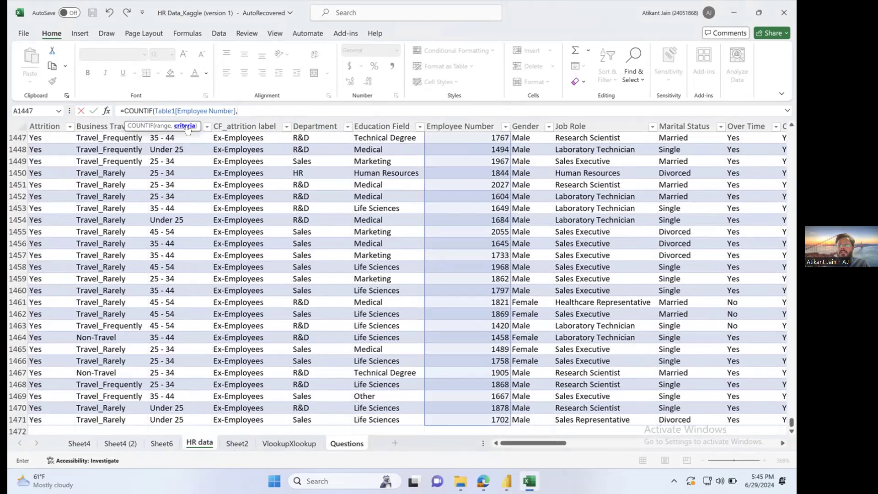
type("\"R&D")
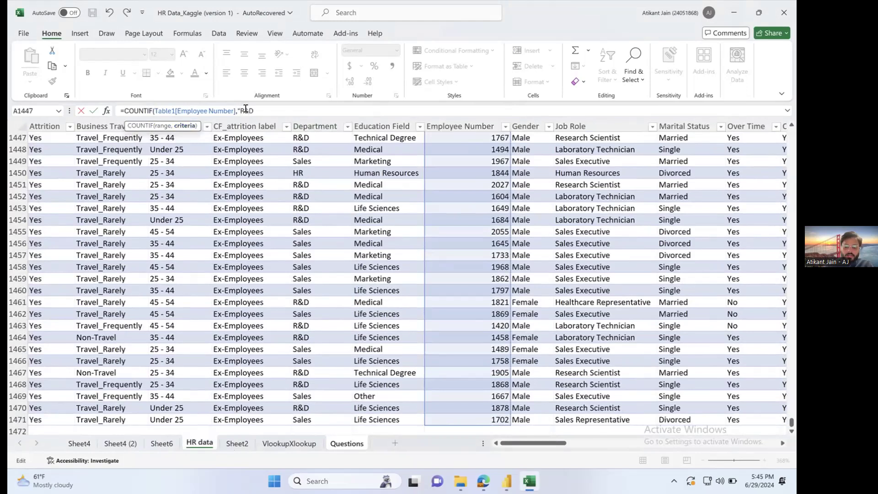
type("\")")
key("Return")
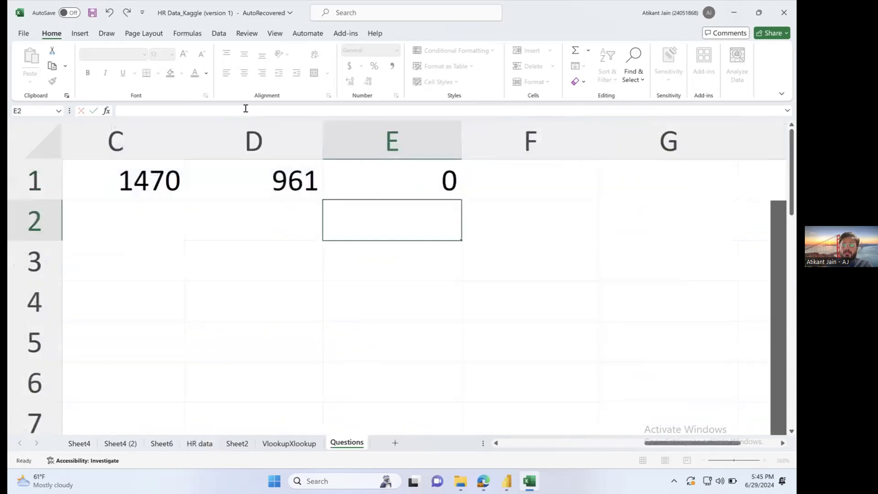
Remove the Employee Number range from E1's COUNTIF formula, keeping the "R&D" criterion.
left_click(389, 170)
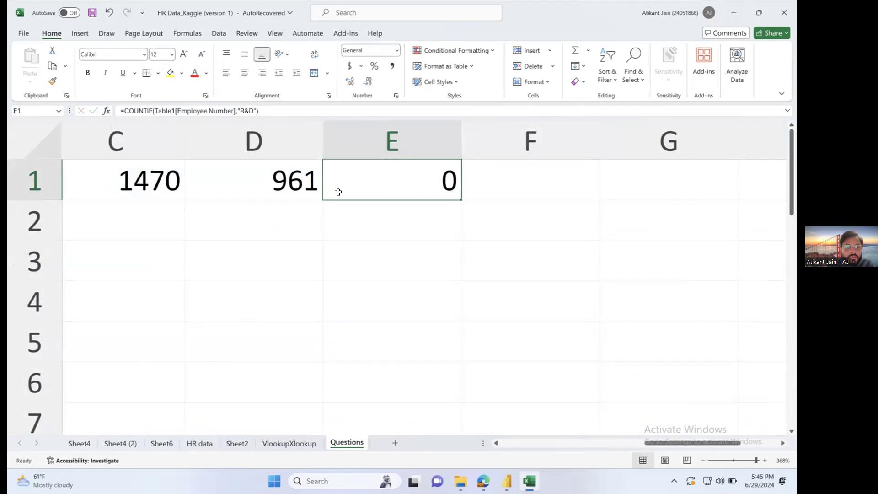
left_click_drag(233, 110, 176, 110)
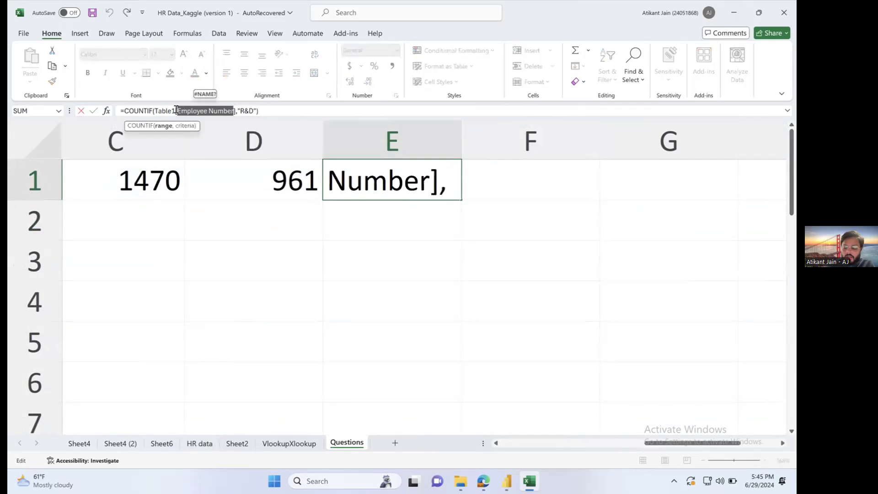
key("BackSpace")
key("BackSpace")
key("BackSpace")
key("BackSpace")
key("BackSpace")
key("BackSpace")
key("BackSpace")
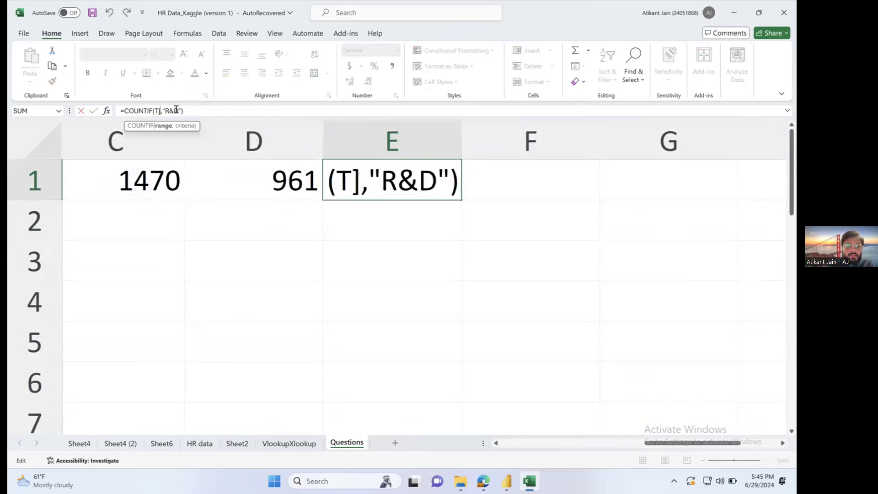
key("Delete")
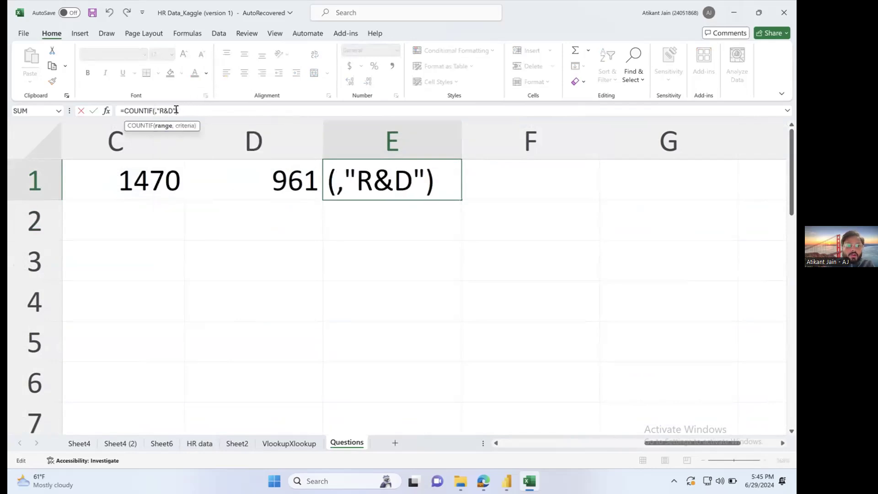
Use the full Department column of the HR data table as the range in E1's COUNTIF formula.
left_click(206, 442)
left_click(315, 133)
left_click_drag(314, 133, 315, 131)
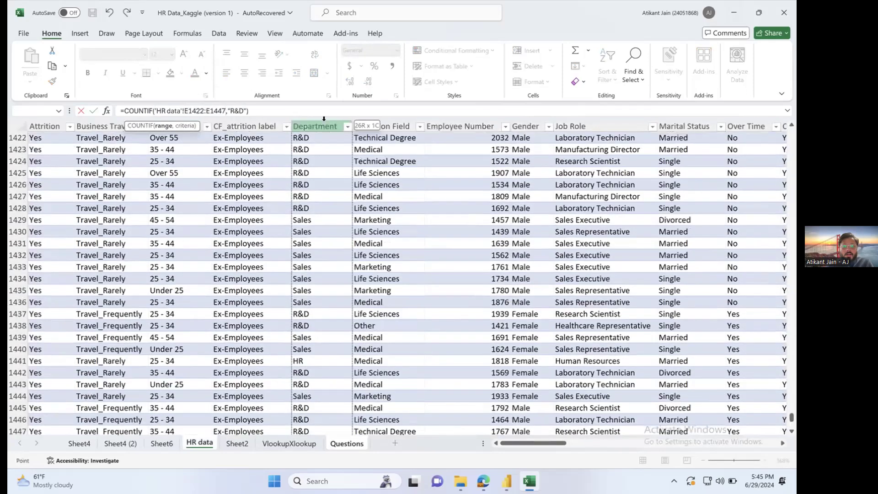
left_click(325, 134)
left_click(324, 134)
key("ctrl+Up")
left_click(320, 147)
key("ctrl+shift+Down")
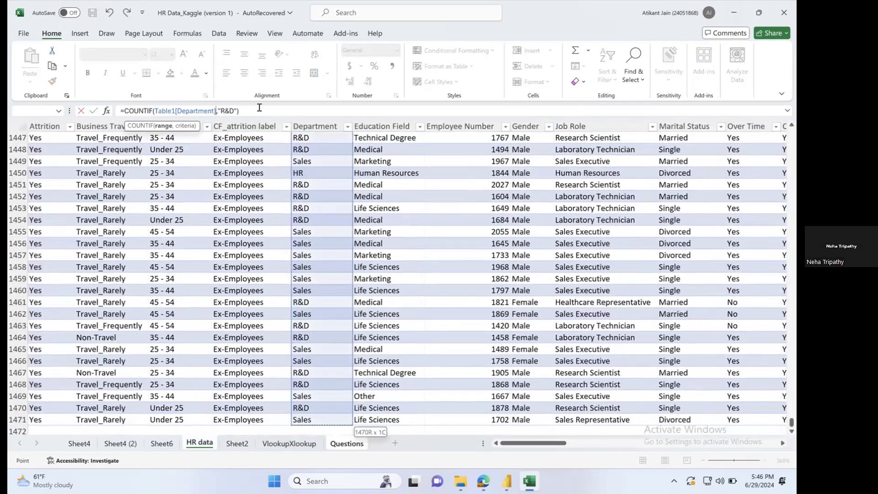
key("Return")
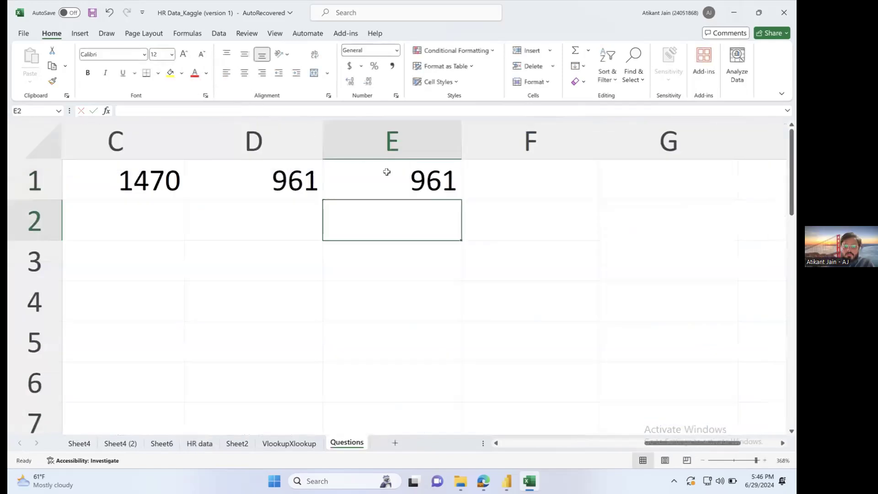
Review E1's COUNTIF formula against the Department values in the HR data, and return to the Questions sheet.
left_click(388, 171)
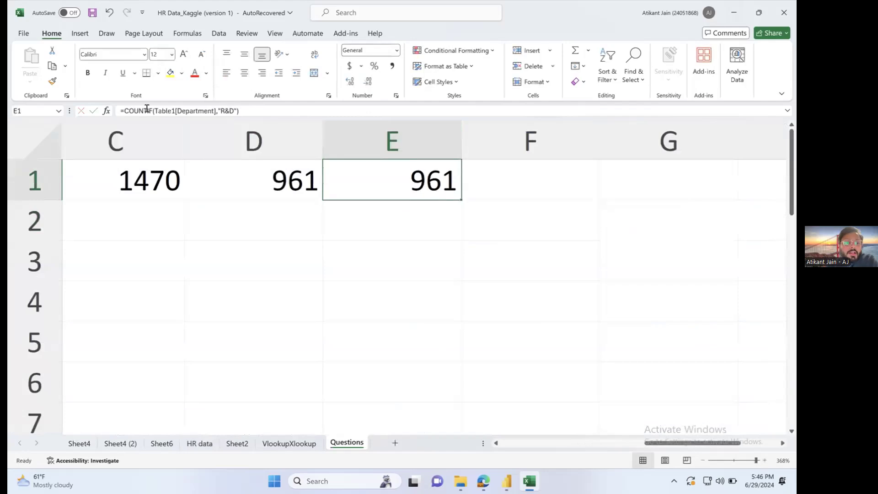
left_click(200, 443)
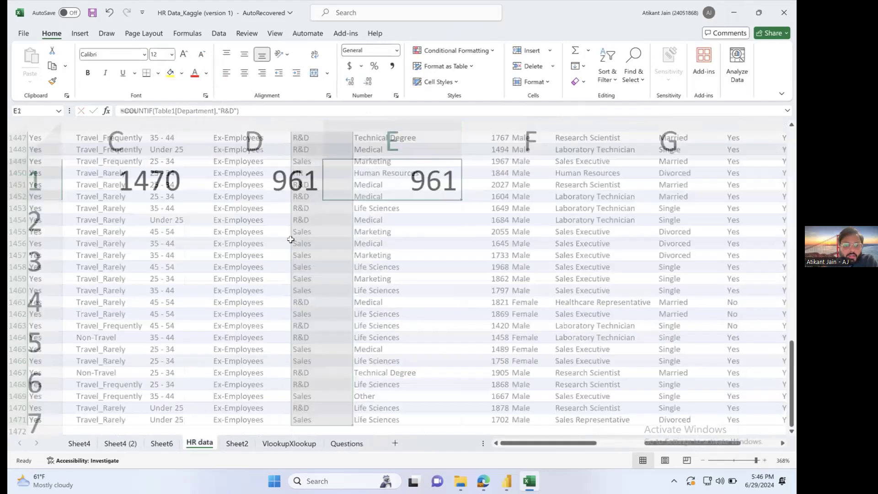
left_click(308, 149)
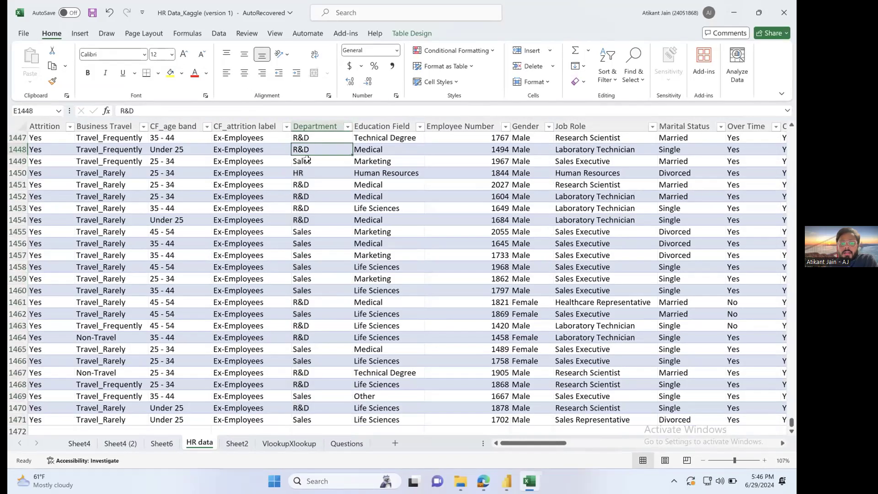
left_click(346, 443)
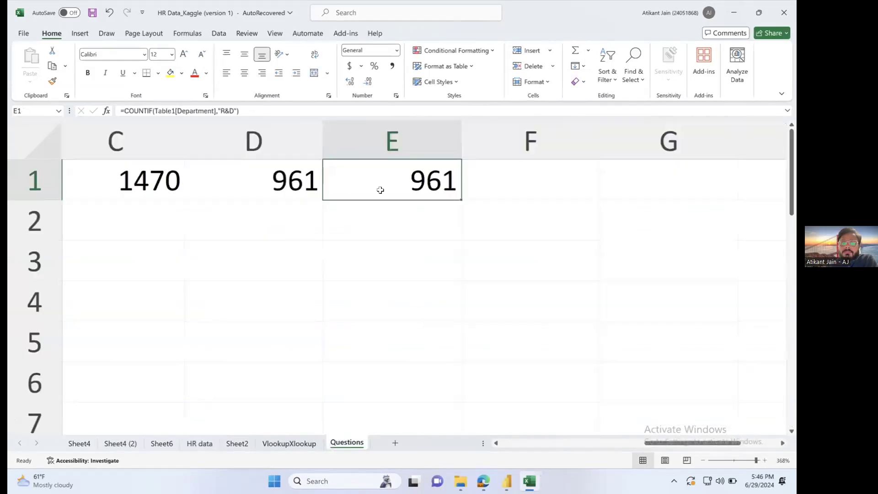
left_click(389, 211)
scroll(344, 223, "down", 10)
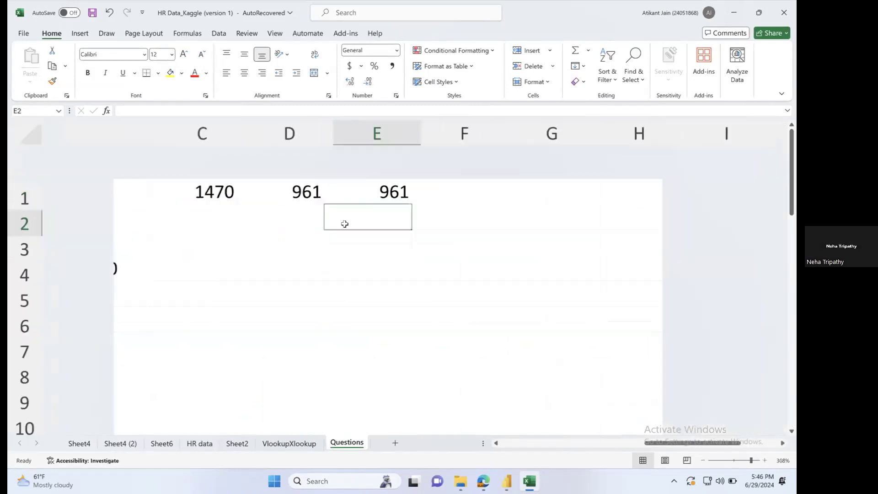
Review E1's COUNTIF formula and the question about female employees in Sales on the Questions sheet.
scroll(345, 224, "right", 1)
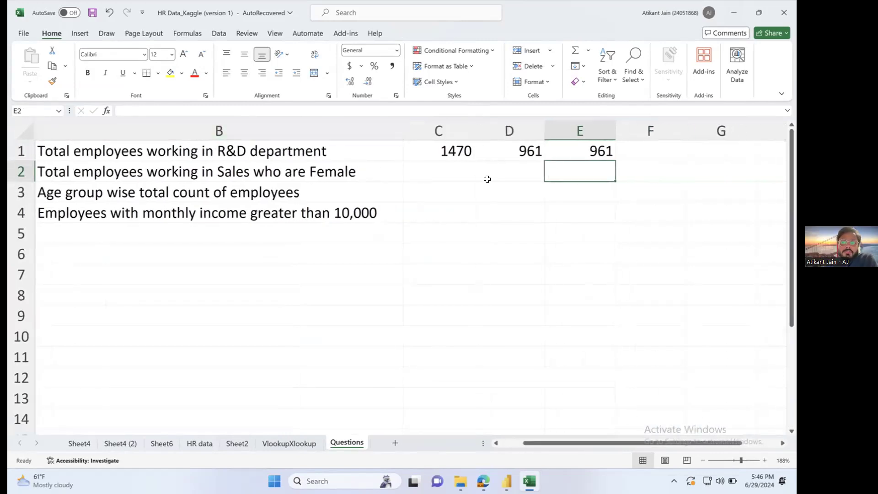
left_click(581, 152)
left_click(151, 109)
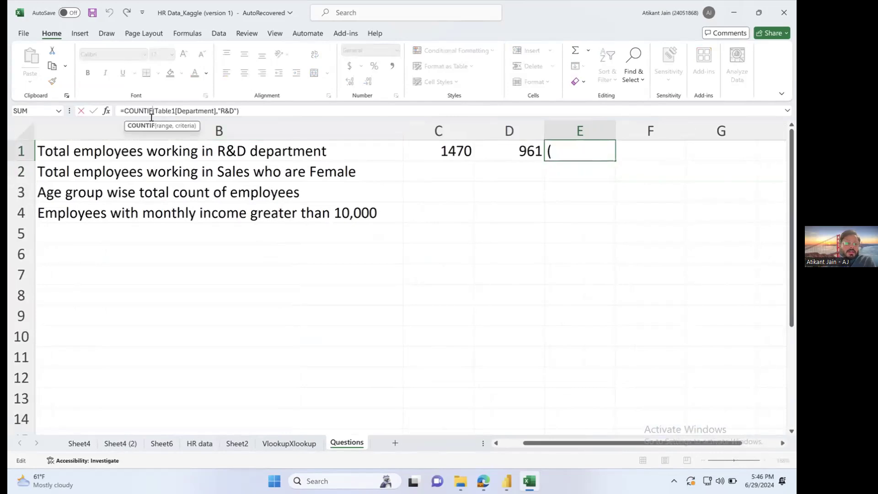
left_click(137, 166)
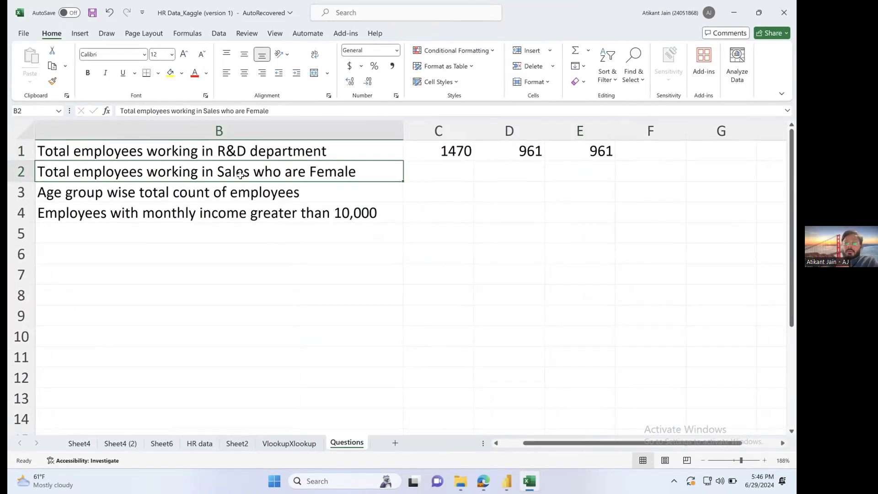
Start a COUNTIFS formula in C2 with the HR data table's Department column as first range and "Sales" as its criterion.
left_click(423, 165)
type("=countifs")
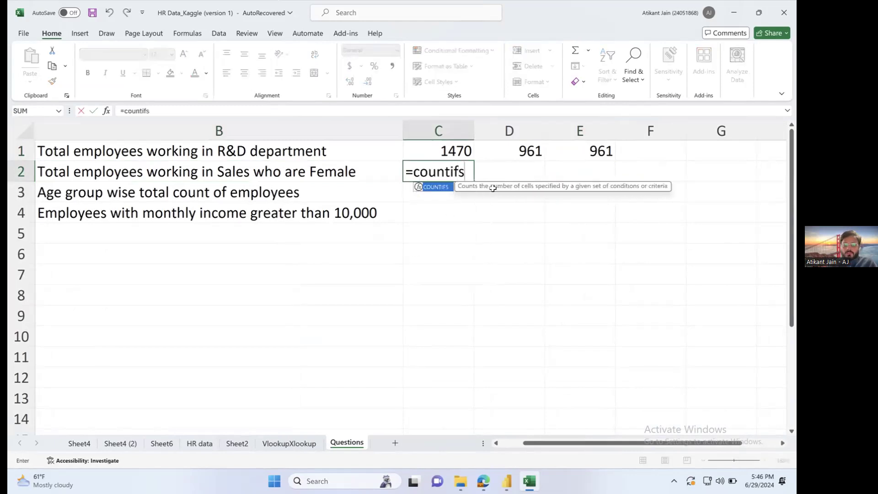
key("Tab")
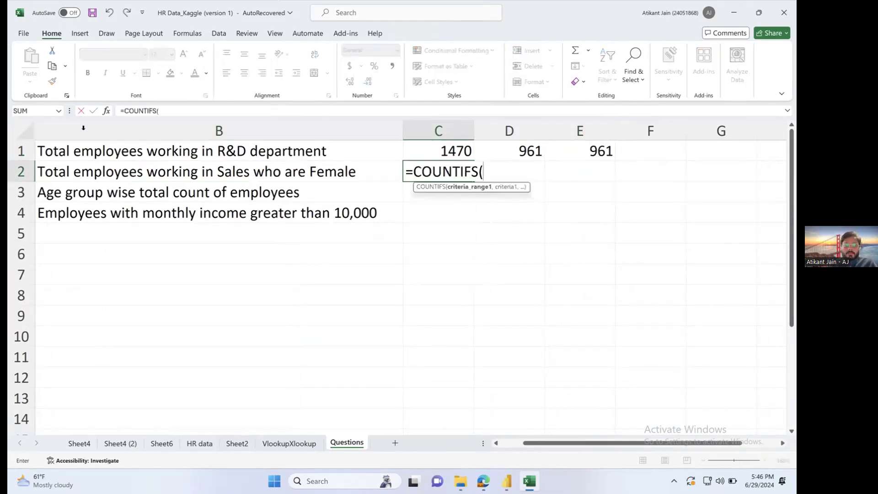
left_click(201, 441)
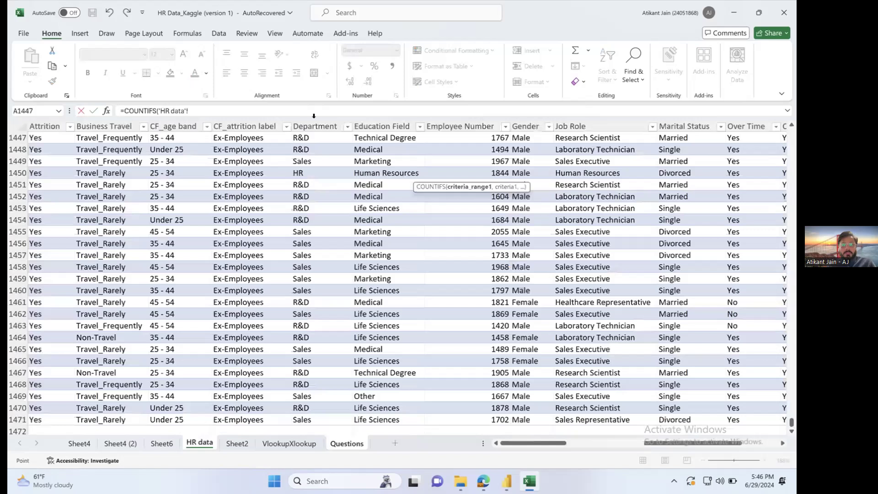
left_click(313, 116)
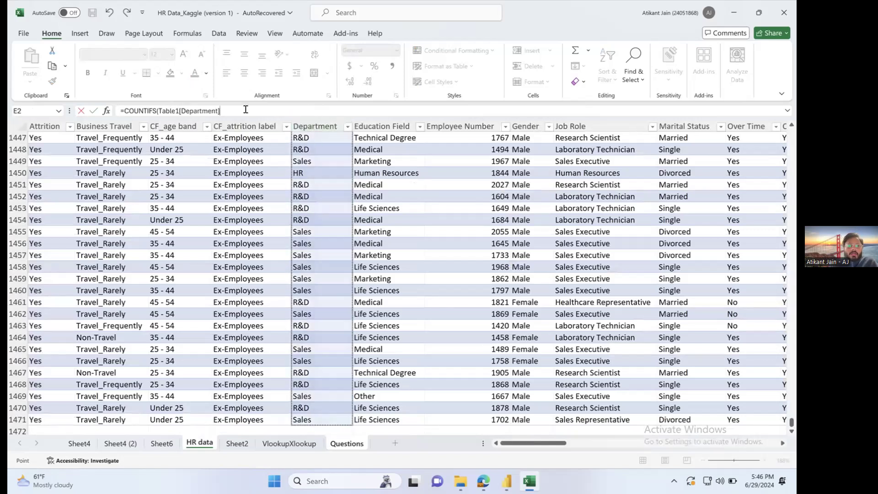
type(",")
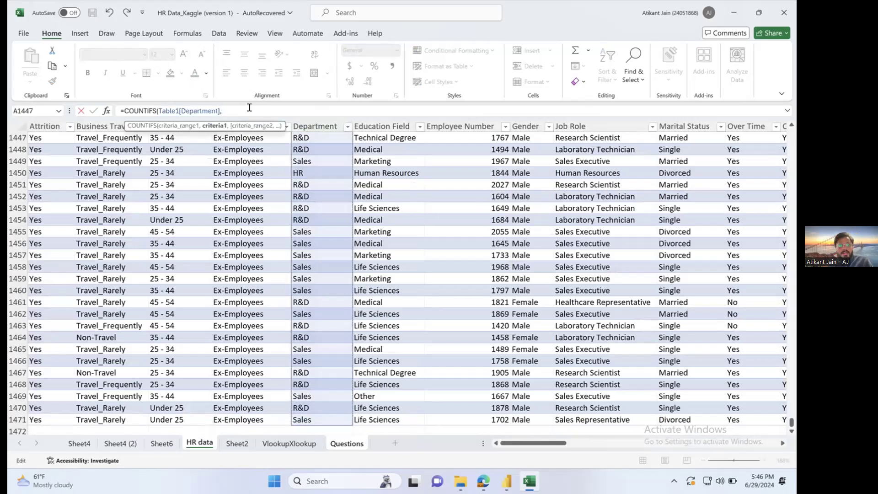
type("\"Sales\"")
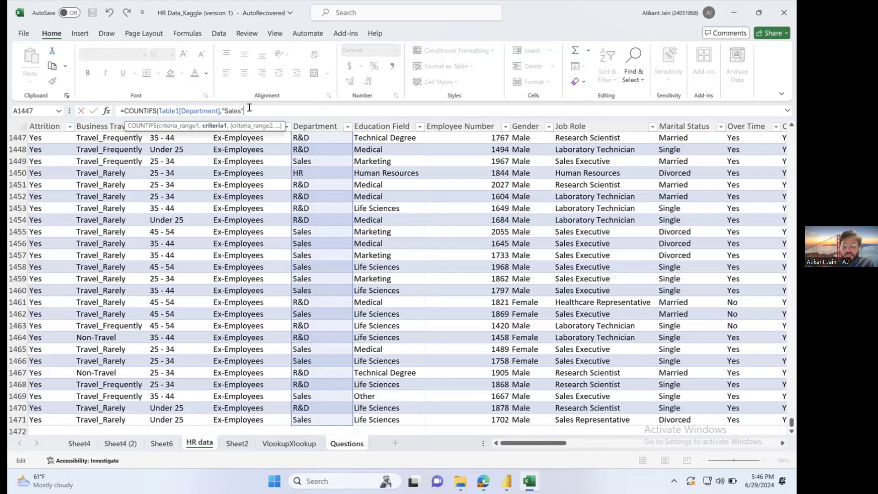
type(",")
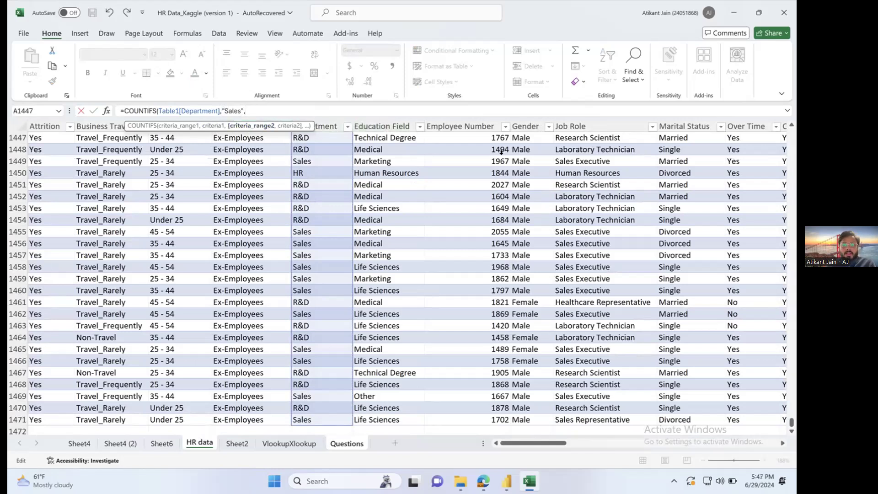
Complete C2's COUNTIFS formula with the Gender column as second range and "Female" as its criterion.
left_click(532, 120)
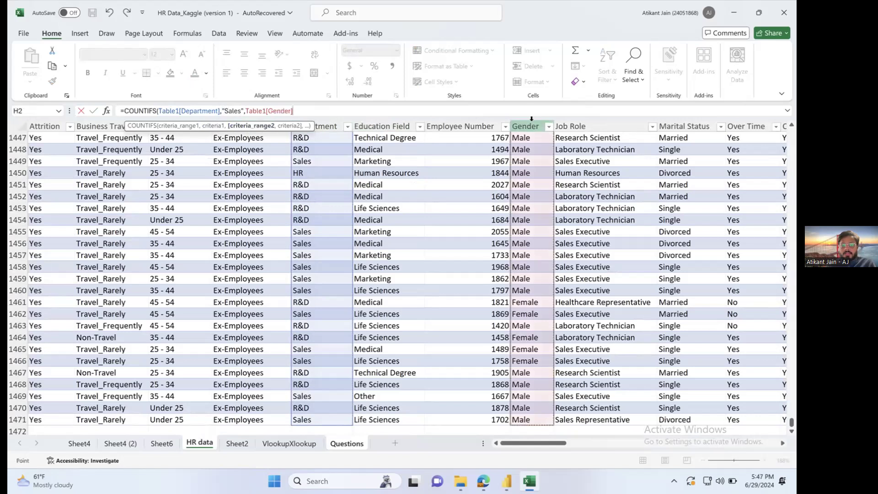
type(",\"")
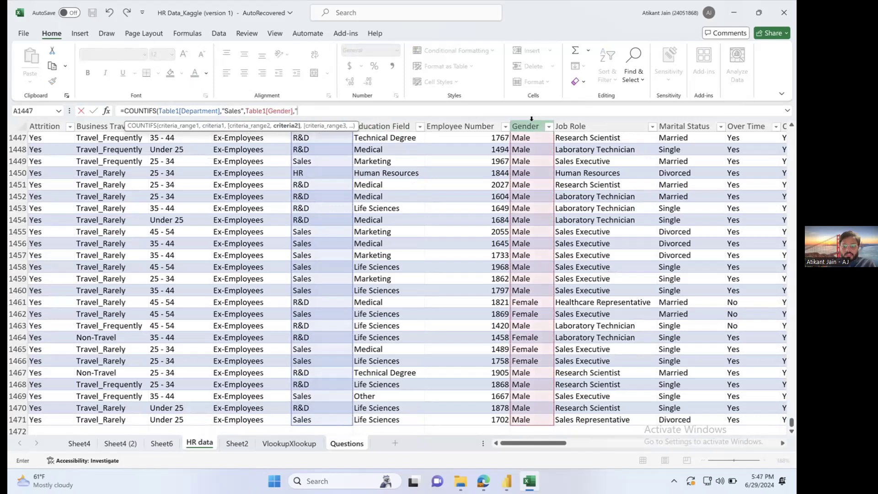
type("Female")
key("Return")
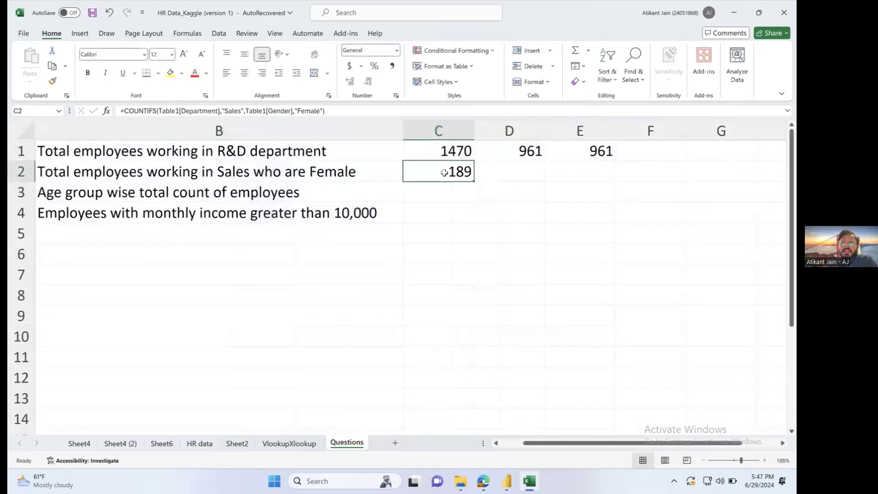
Review C2's COUNTIFS formula against the question in B2, checking where a third criteria range would go without keeping one.
left_click(255, 172)
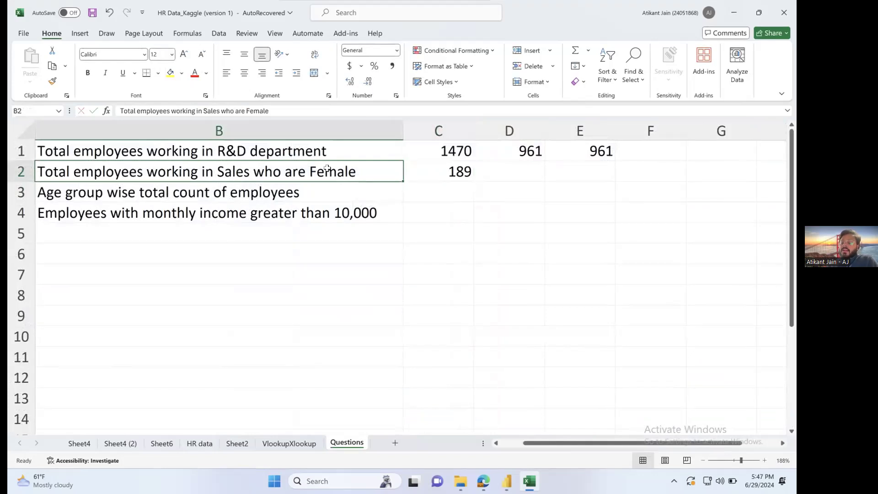
left_click(438, 167)
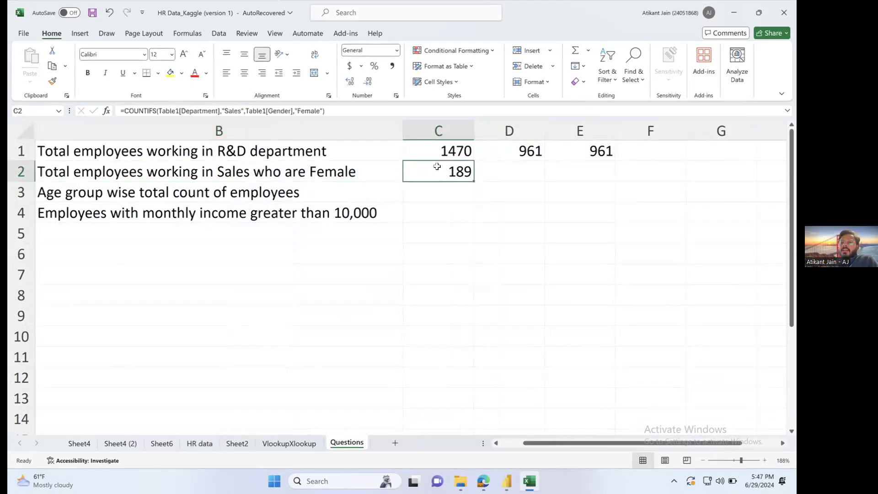
left_click(332, 109)
type(",")
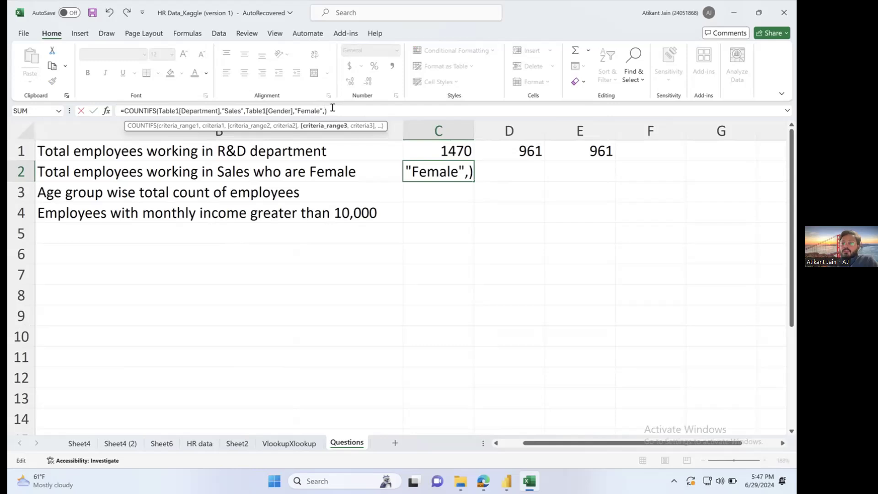
key("BackSpace")
key("Return")
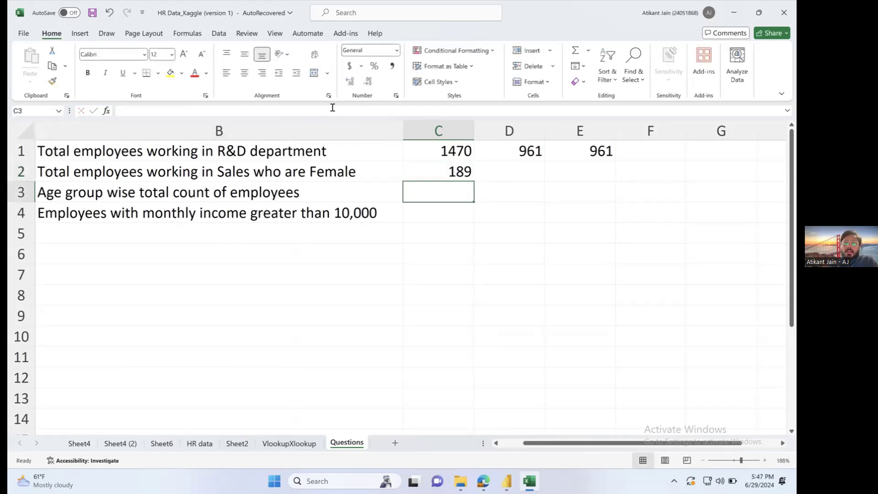
key("Up")
key("Up")
key("Down")
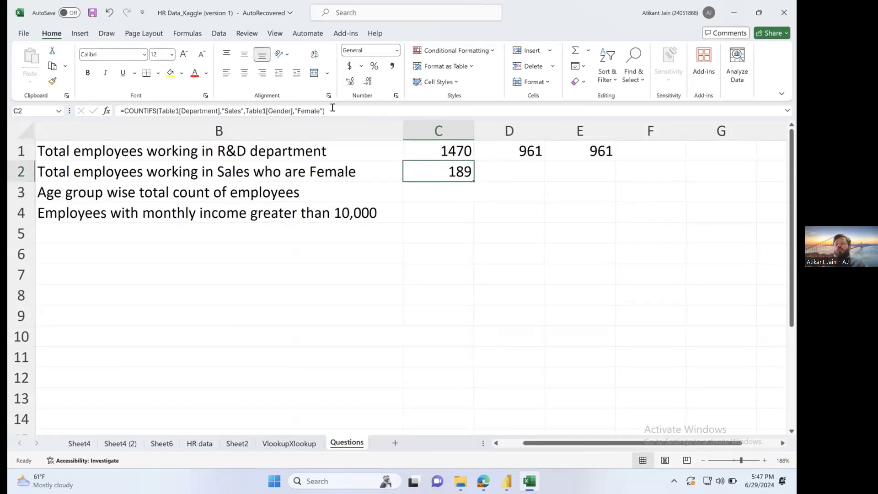
Examine the SUMIF and SUMIFS function descriptions from a draft formula in F1, and discard the draft.
left_click(655, 158)
type("=sum")
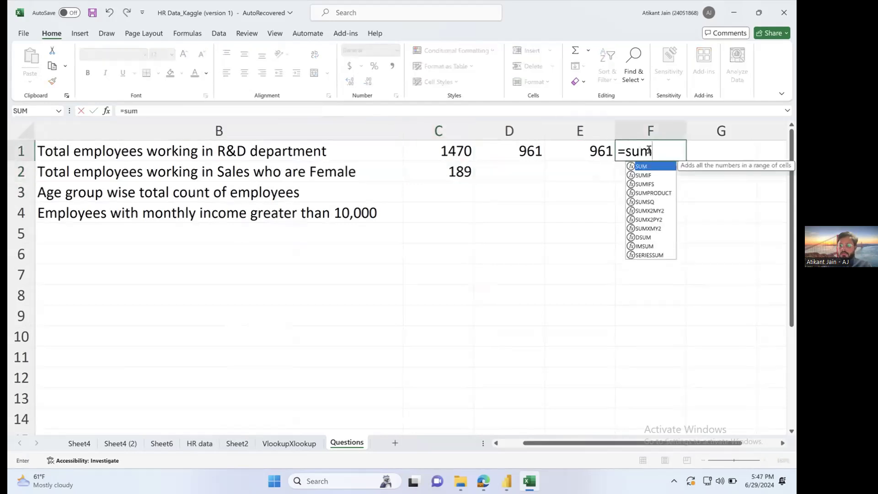
type("if")
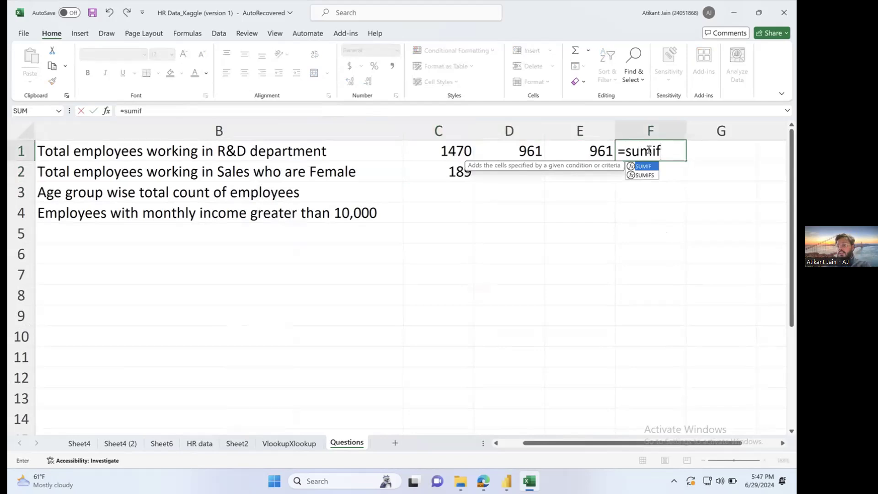
key("Down")
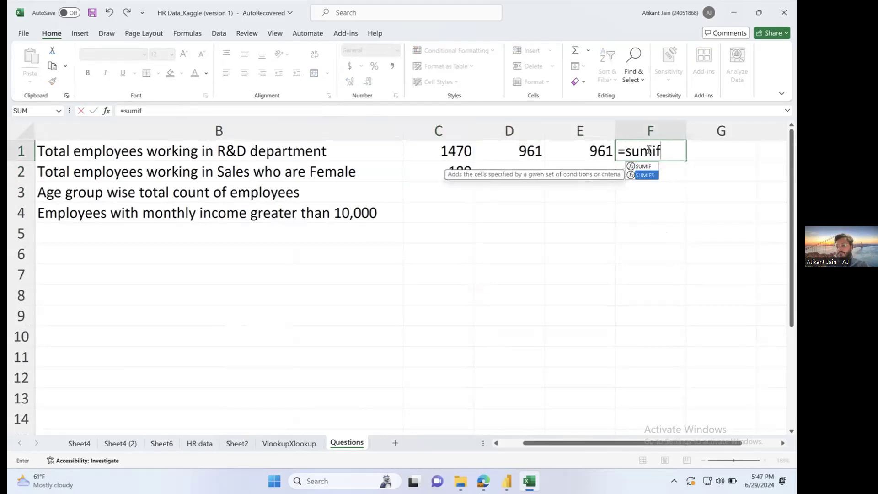
key("BackSpace")
key("BackSpace")
key("BackSpace")
key("BackSpace")
key("BackSpace")
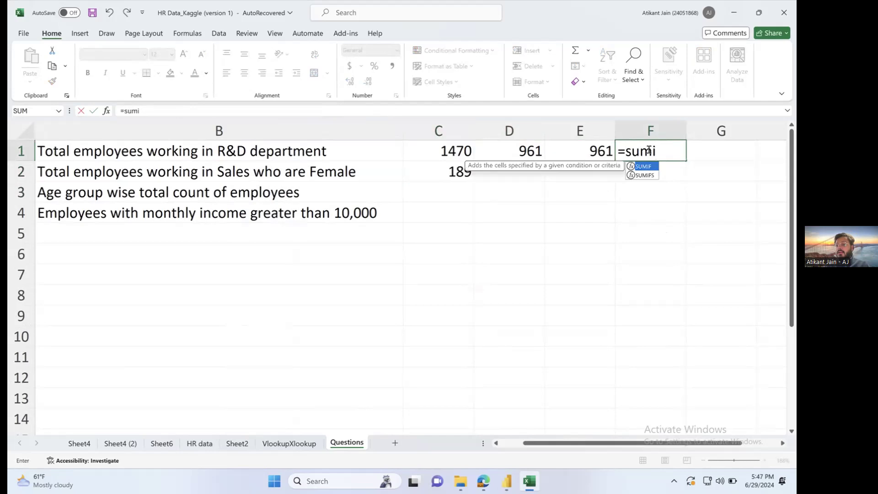
Examine the descriptions of the AVERAGE functions up to AVERAGEIFS in F1, and leave =ave entered in the cell.
type("avg")
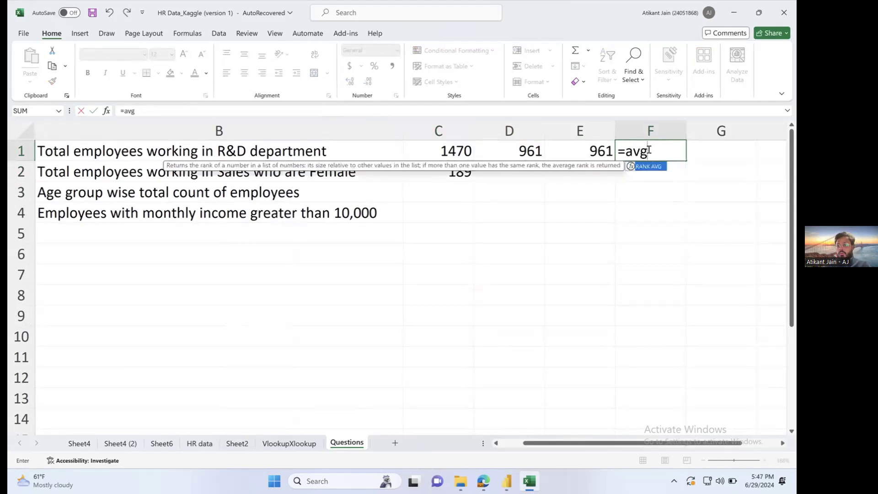
key("BackSpace")
key("BackSpace")
type("ve")
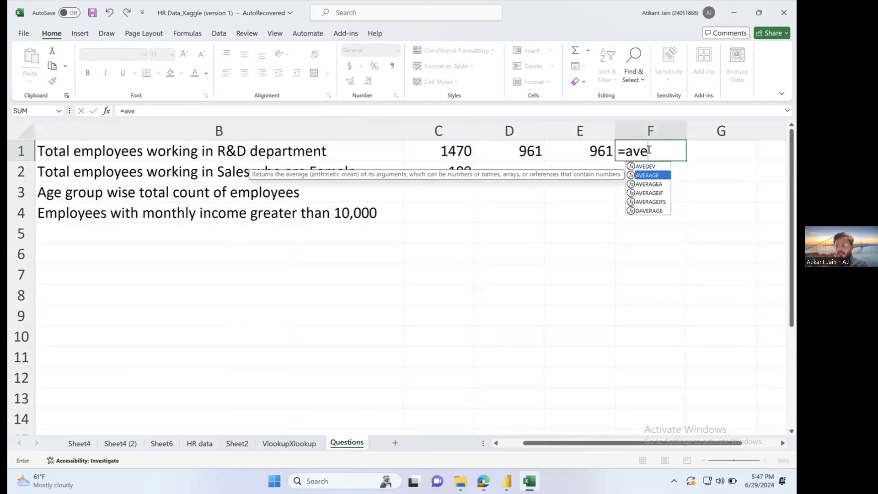
key("Down")
key("Down")
key("Down")
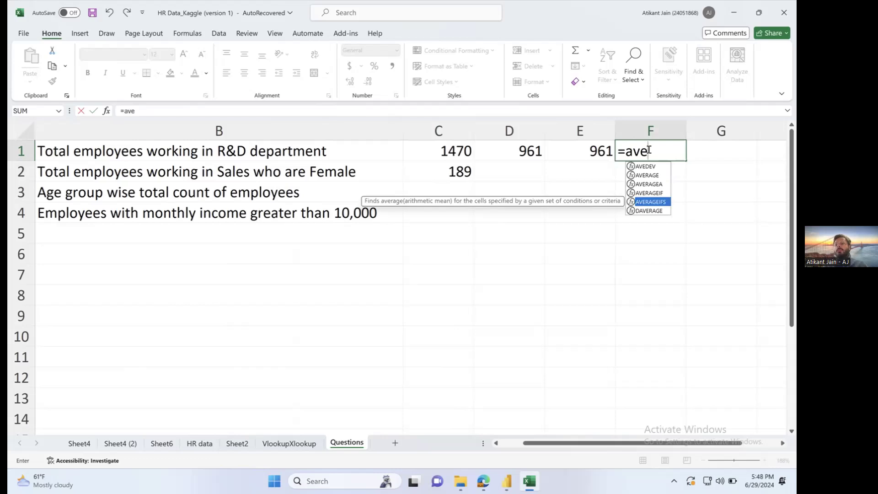
key("Escape")
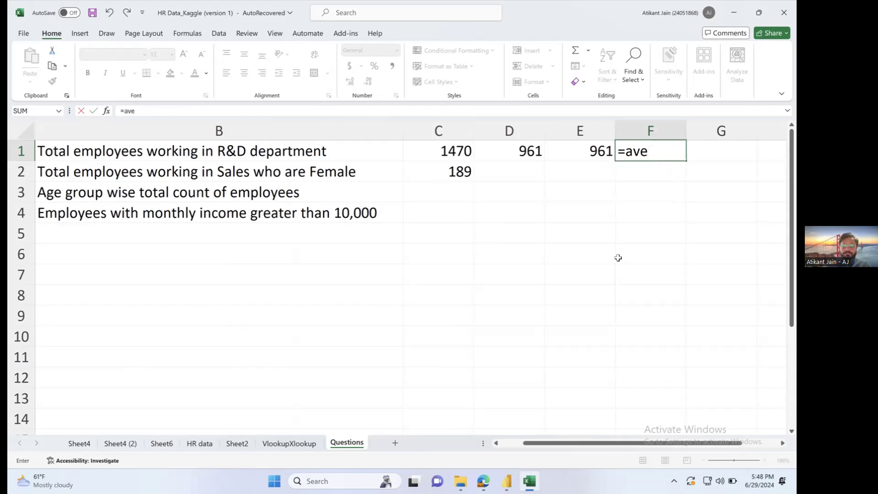
left_click(540, 245)
left_click(455, 255)
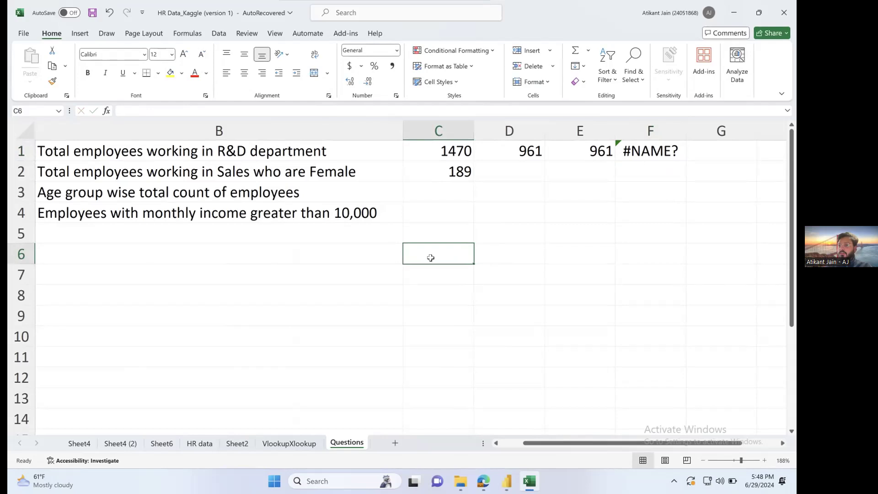
Examine the Employee IDs on the VlookupXlookup sheet and the matching Employee Number column in the HR data table.
left_click(303, 444)
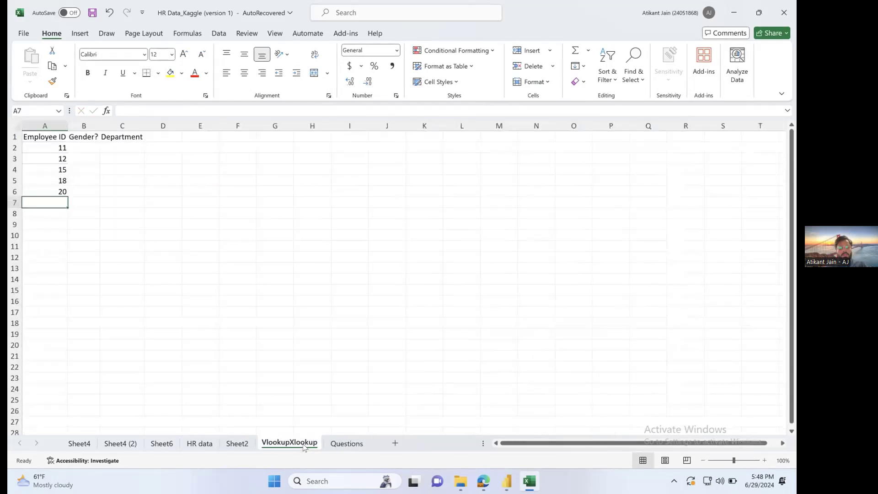
left_click(53, 148)
left_click(49, 126)
left_click(50, 136)
left_click_drag(53, 147, 60, 192)
left_click(211, 441)
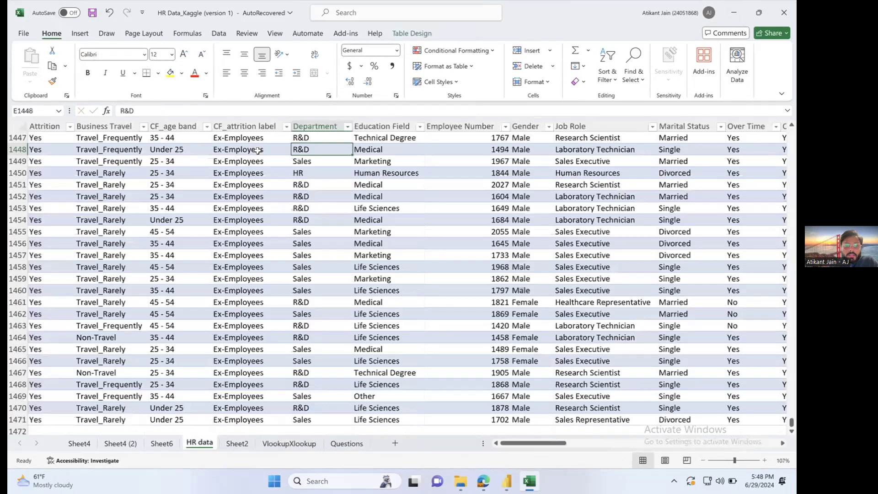
left_click(467, 119)
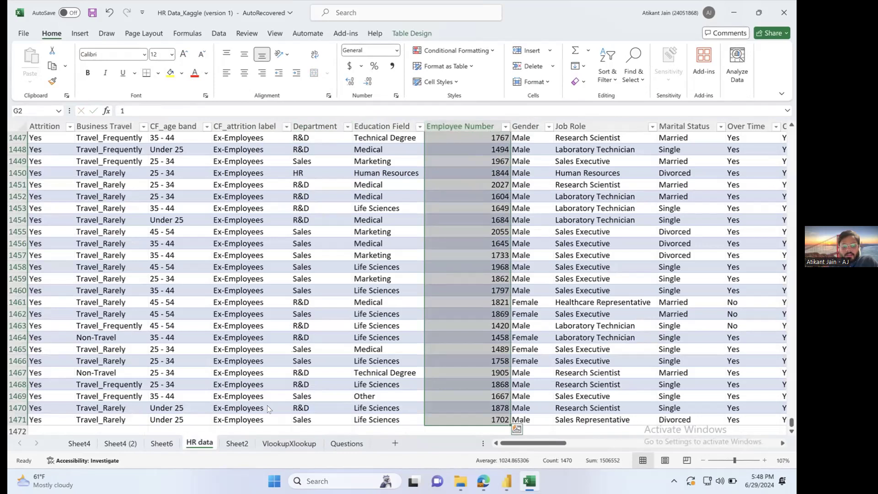
Compare the Employee IDs and empty Department cells on the VlookupXlookup sheet with the HR data columns, and return to the lookup sheet.
left_click(301, 443)
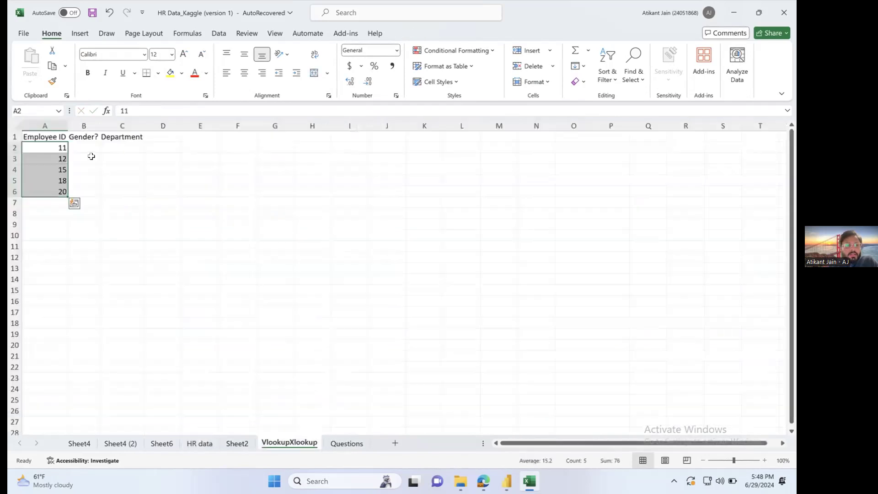
left_click(55, 147)
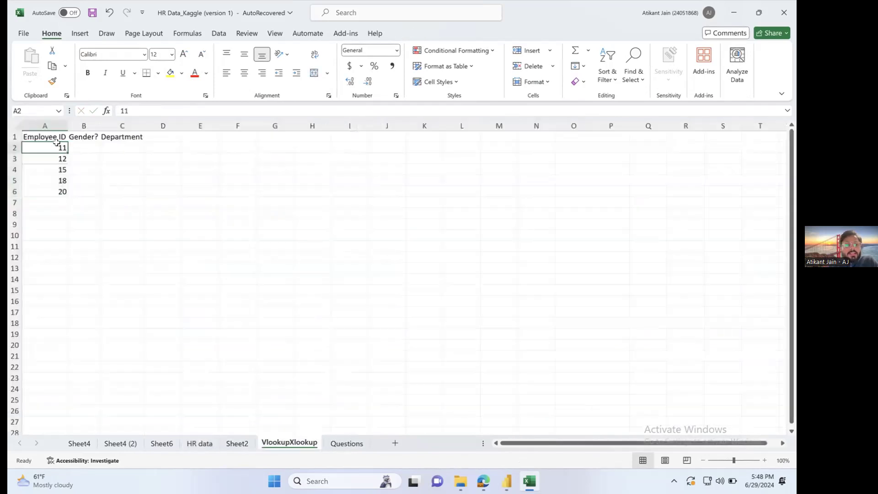
left_click(49, 190, "shift")
left_click_drag(133, 145, 132, 188)
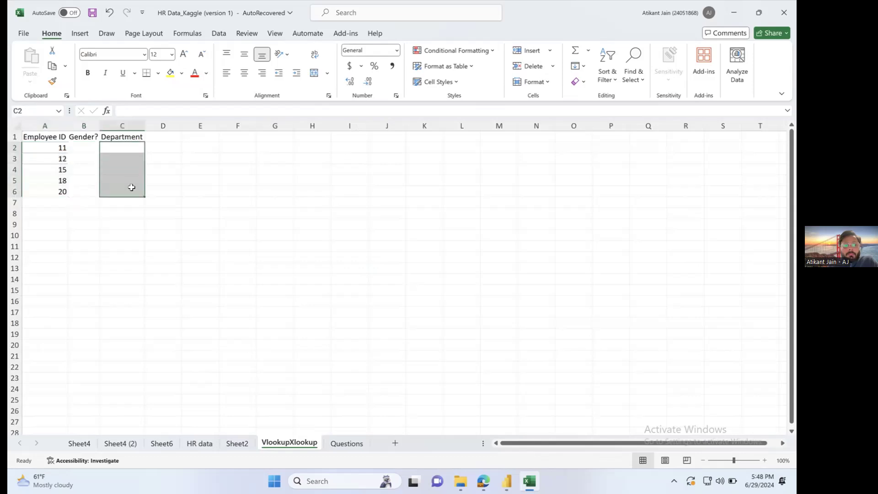
left_click(195, 443)
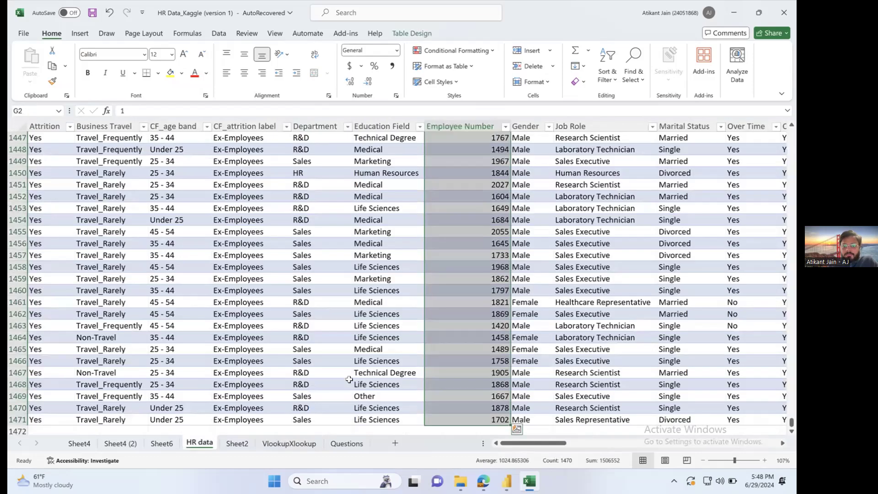
left_click(288, 443)
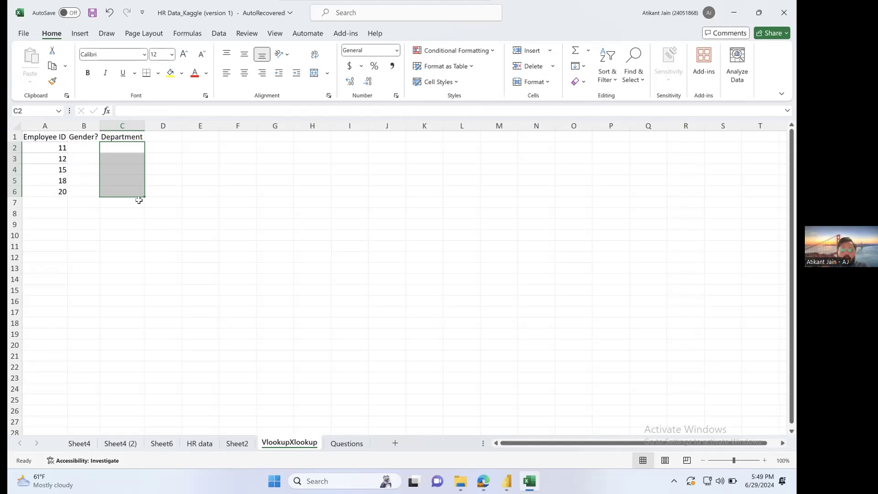
Start an XLOOKUP formula in the Gender? cell B2 with the Employee ID in A2 as the lookup value.
key("Up")
key("Left")
key("Down")
type("=xloo")
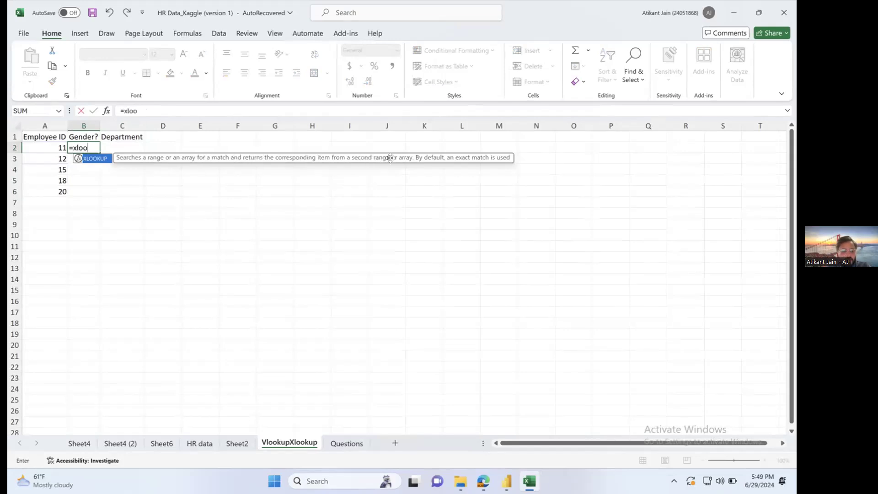
key("Tab")
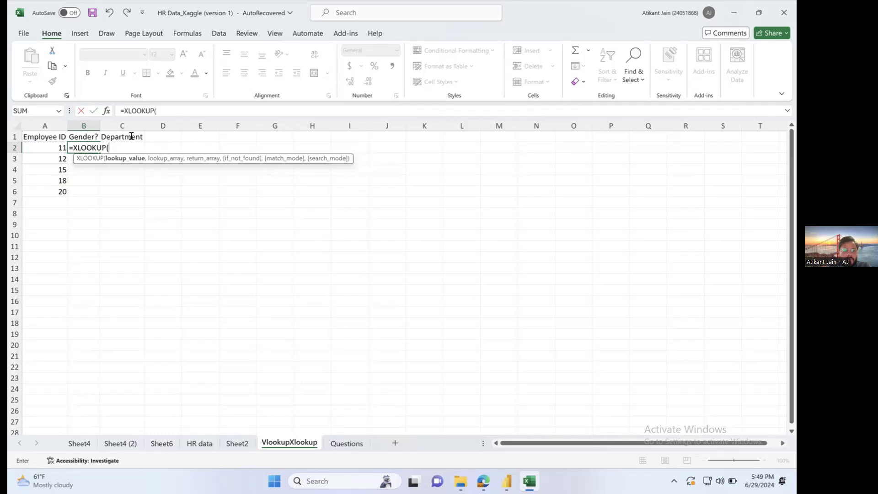
left_click(32, 146)
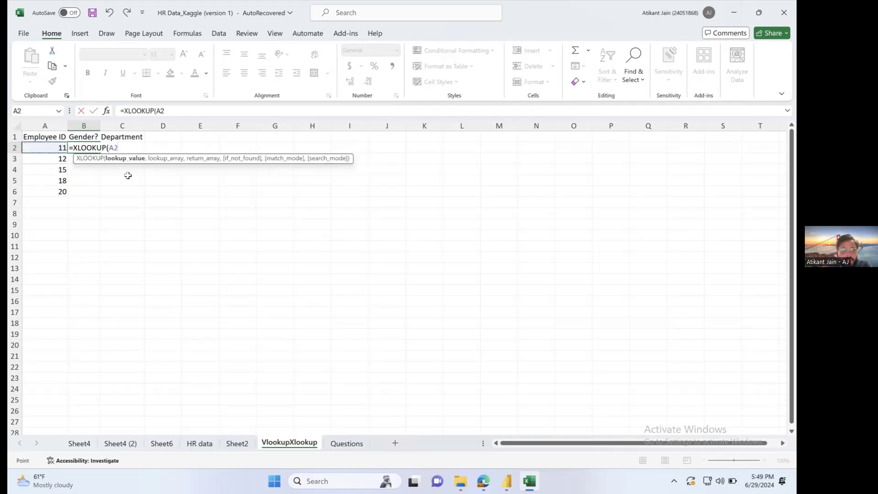
type(",")
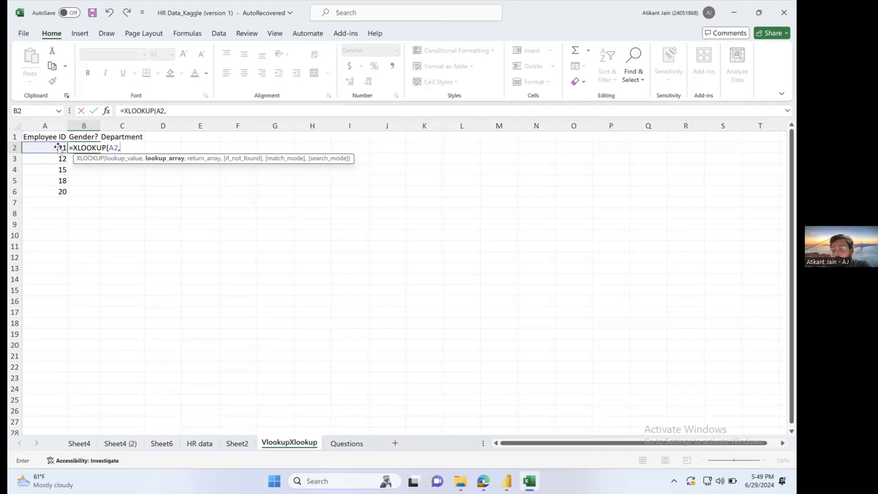
Complete the XLOOKUP in B2 with Table1[Employee Number] as the lookup array and Table1[Gender] as the return array.
left_click(197, 444)
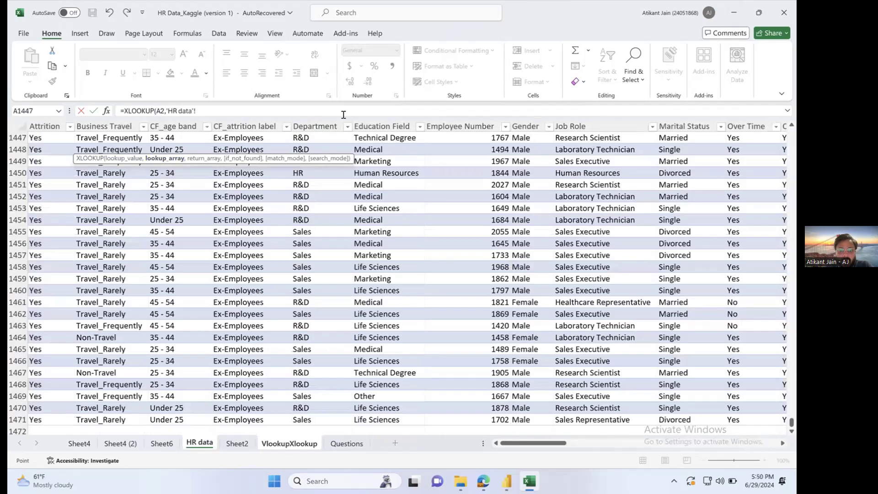
left_click(472, 121)
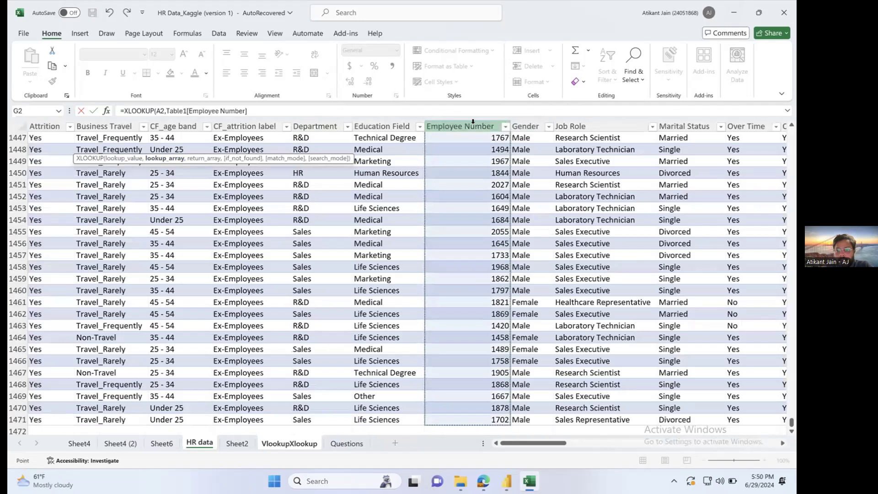
type(",")
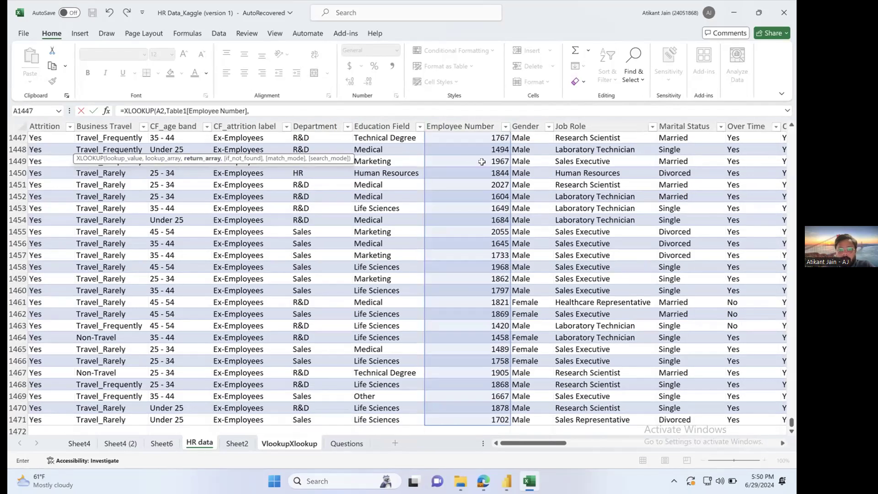
left_click(528, 119)
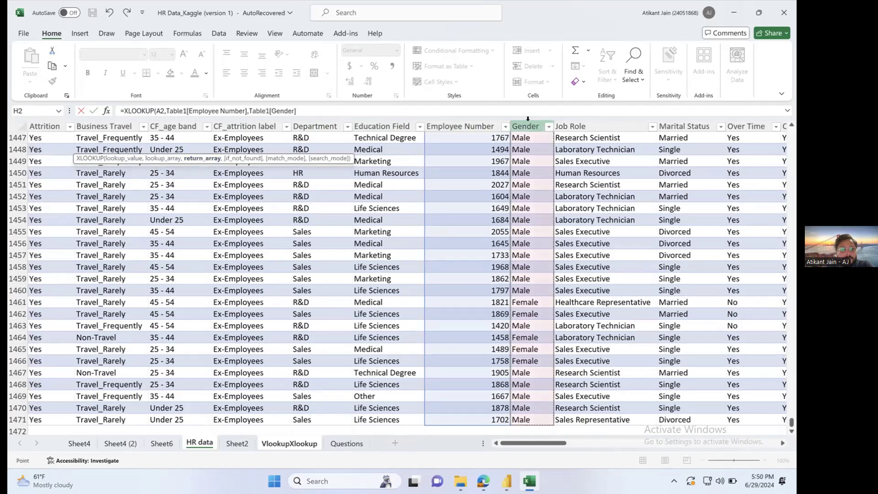
type(")")
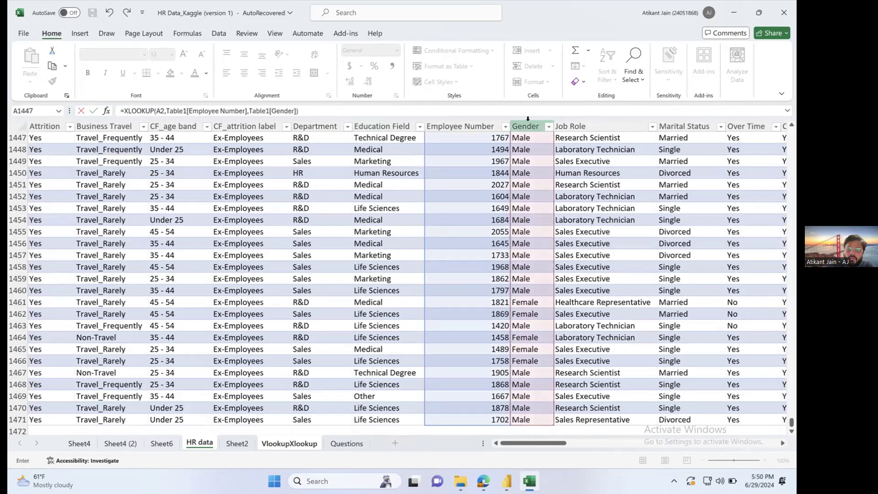
key("Return")
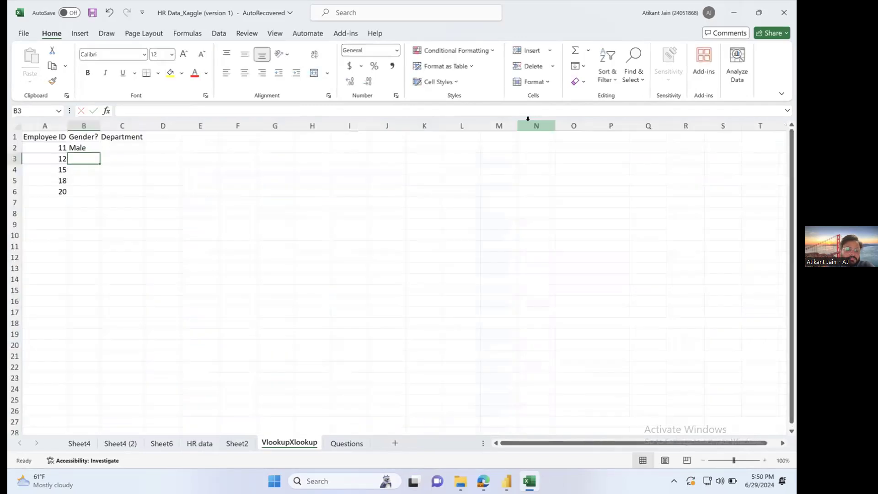
left_click(84, 146)
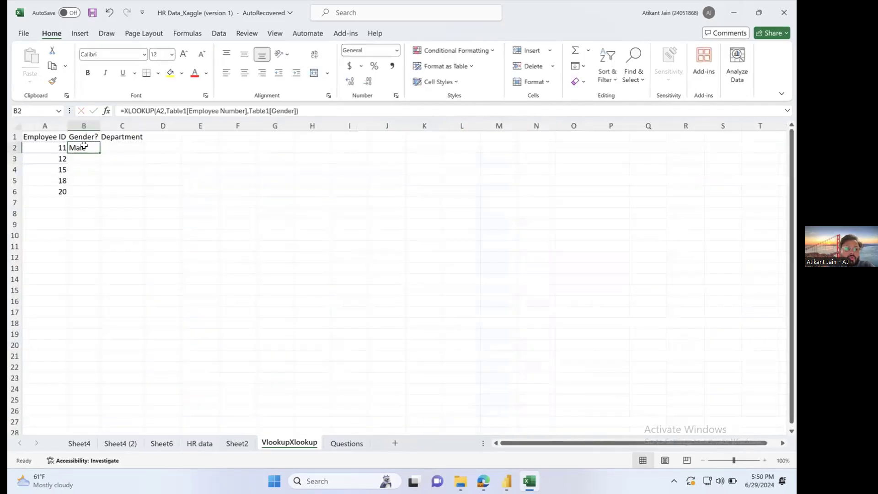
Start a VLOOKUP formula in D2 with the Employee ID in A2 as the lookup value.
left_click(155, 145)
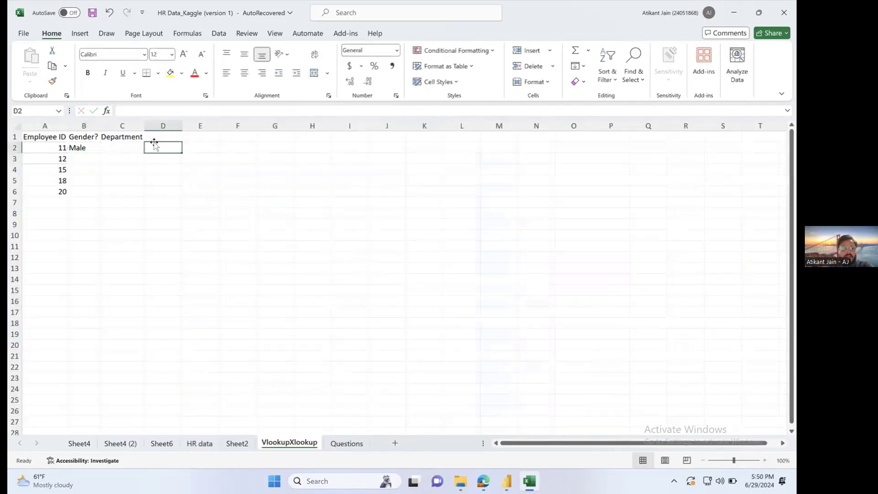
type("=vlook")
key("Tab")
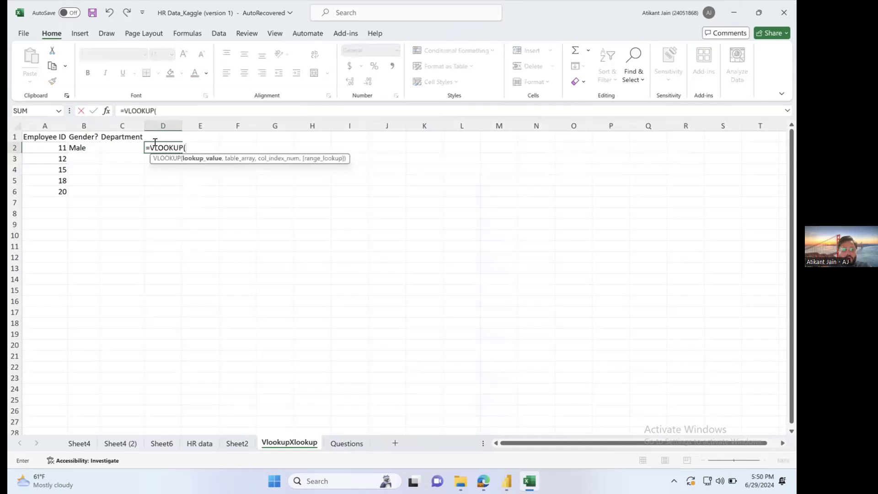
left_click(52, 147)
type(",")
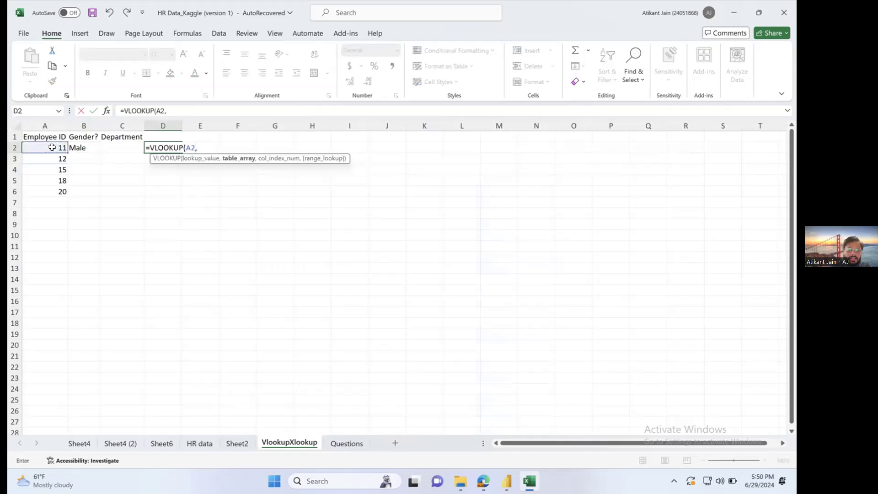
Set the VLOOKUP table array to the full Employee Number and Gender columns of the HR data table, including headers.
left_click(202, 446)
left_click(311, 138)
key("Up")
key("Up")
key("ctrl+shift+Up")
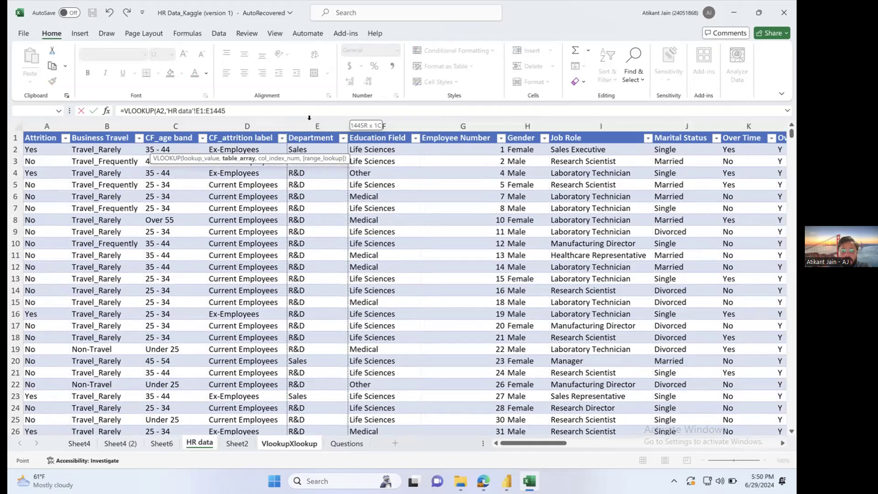
left_click(481, 137)
left_click(475, 141)
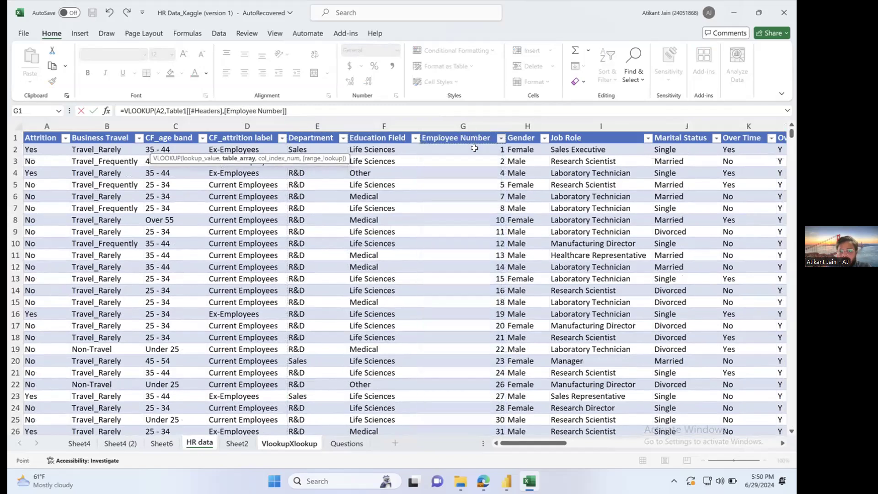
key("shift+Right")
key("shift+Right")
key("shift+Down")
key("shift+Left")
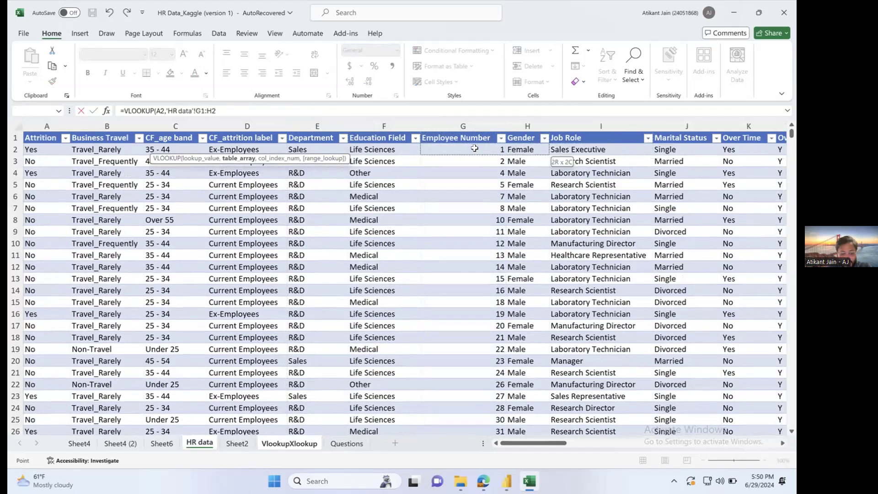
key("ctrl+shift+Down")
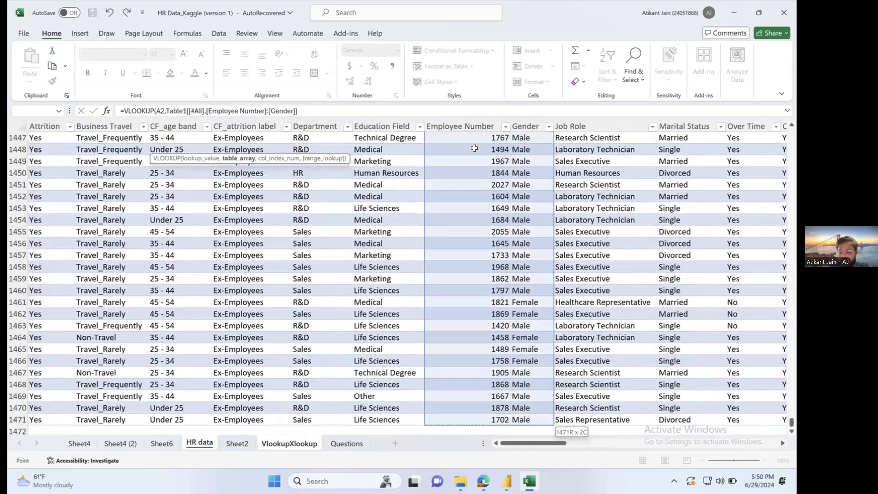
Finish the VLOOKUP in D2 with column index 2 and range lookup 0.
type(",2,")
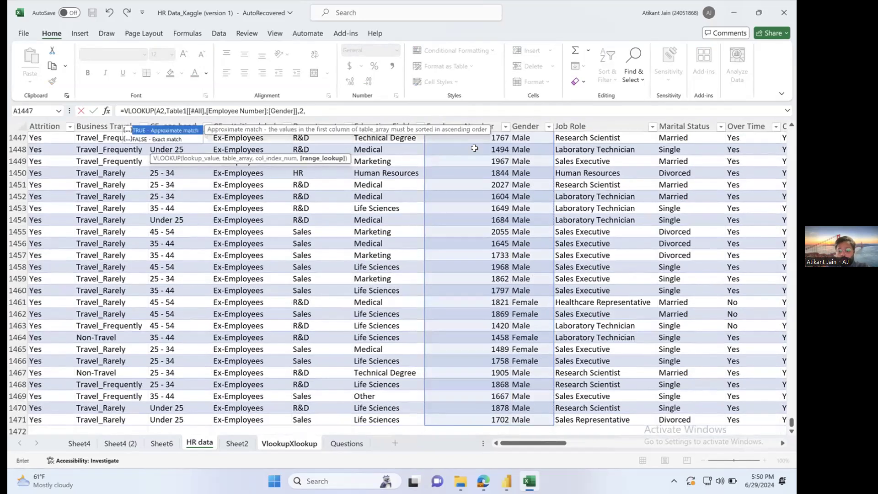
type("0)")
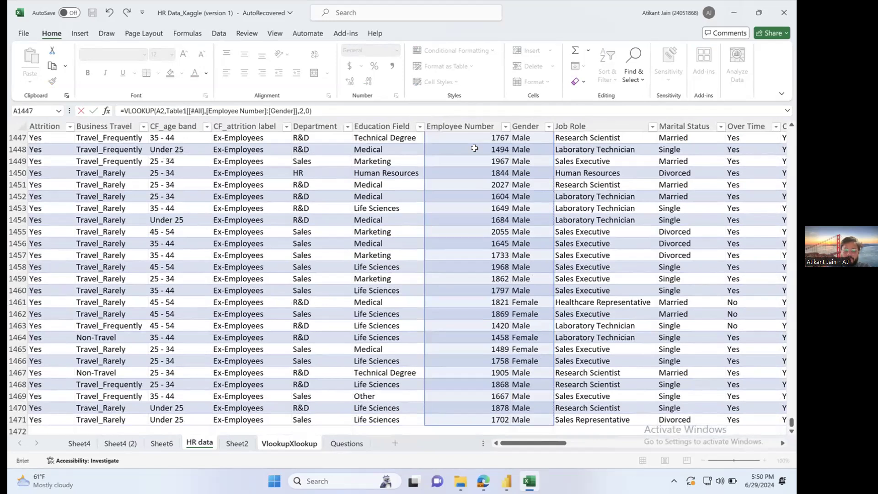
key("Return")
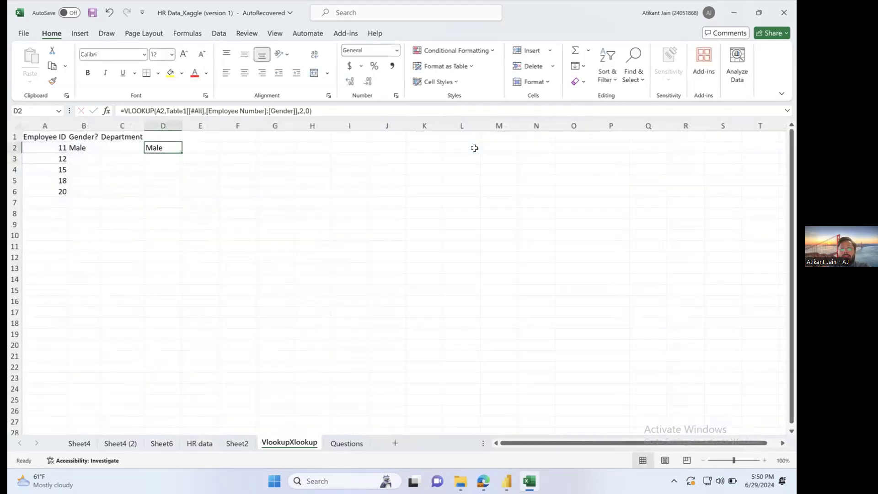
Compare the XLOOKUP formula in B2 with the VLOOKUP formula in D2, focusing on the VLOOKUP table array.
scroll(329, 133, "up", 3)
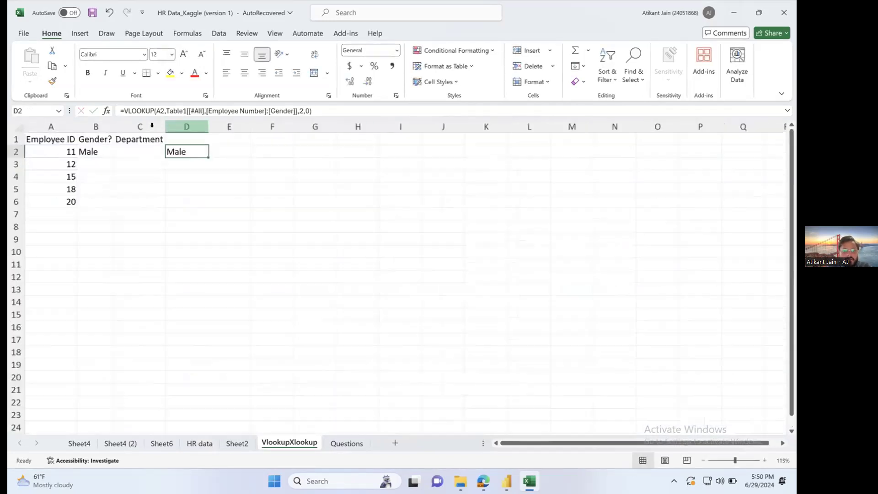
left_click(120, 153)
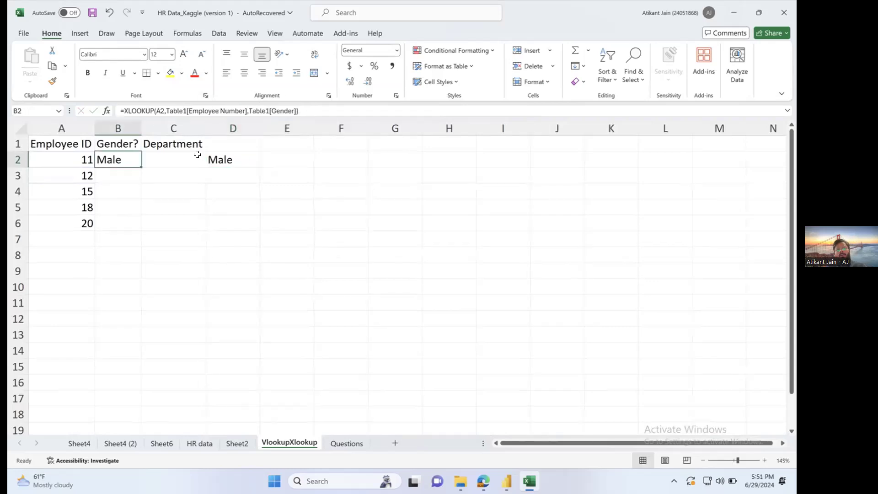
left_click(241, 155)
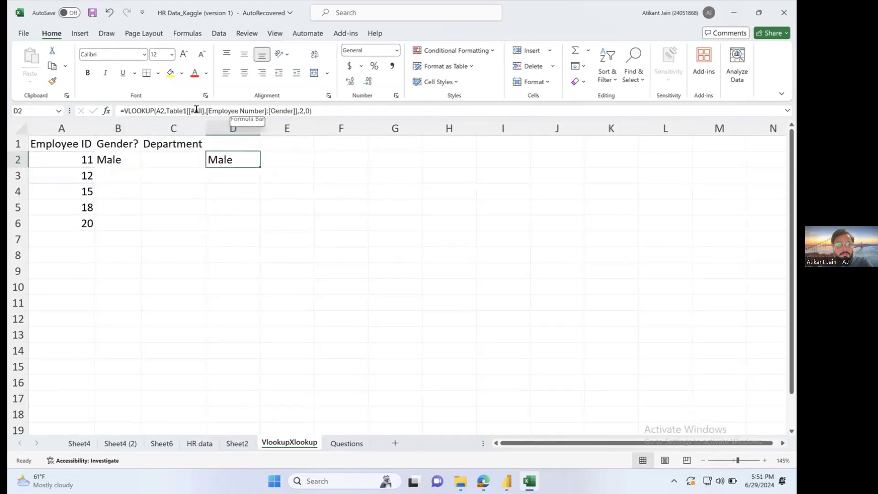
left_click_drag(166, 111, 266, 113)
key("Escape")
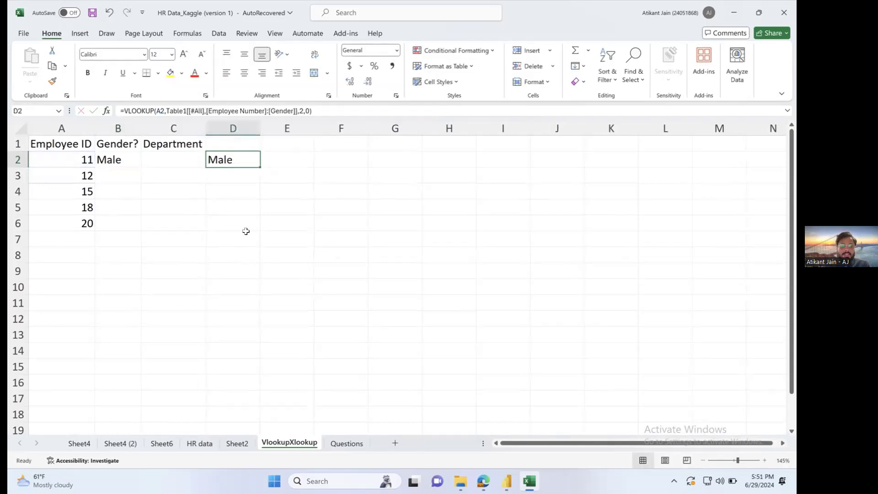
Insert a blank column before the Employee Number column on the HR data sheet.
key("ctrl+Page_Up")
key("ctrl+Page_Up")
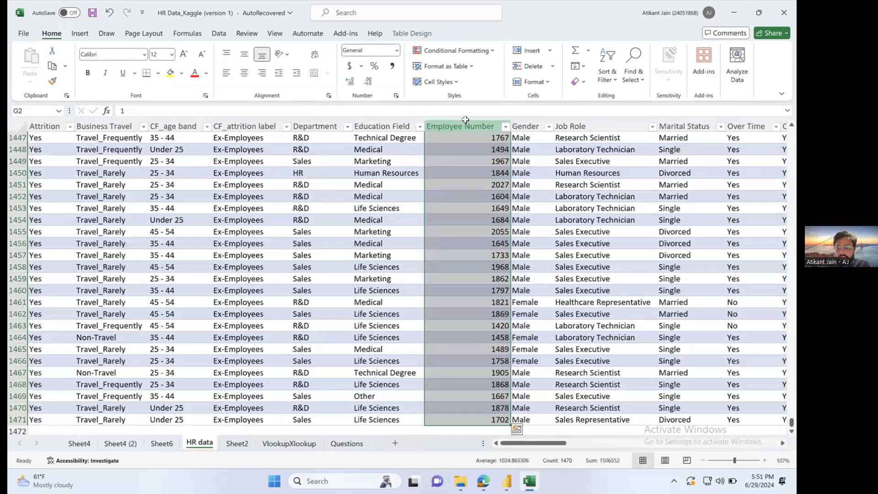
left_click(527, 121)
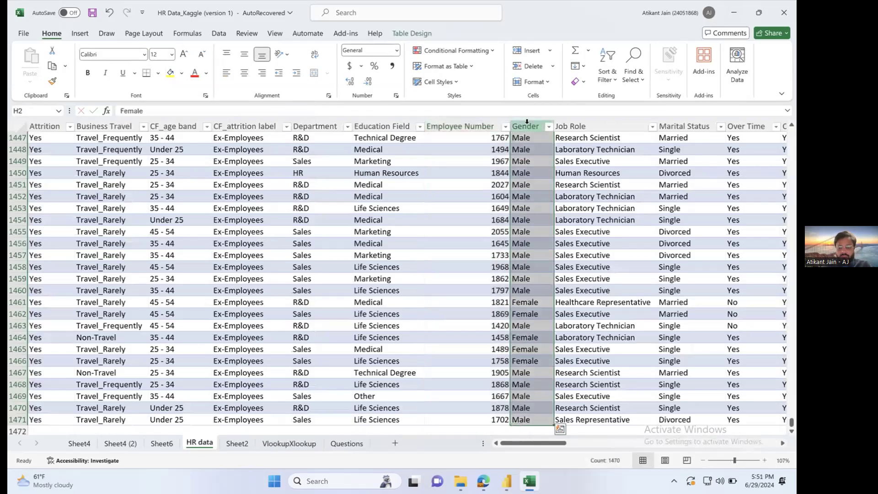
left_click(491, 122)
right_click(492, 125)
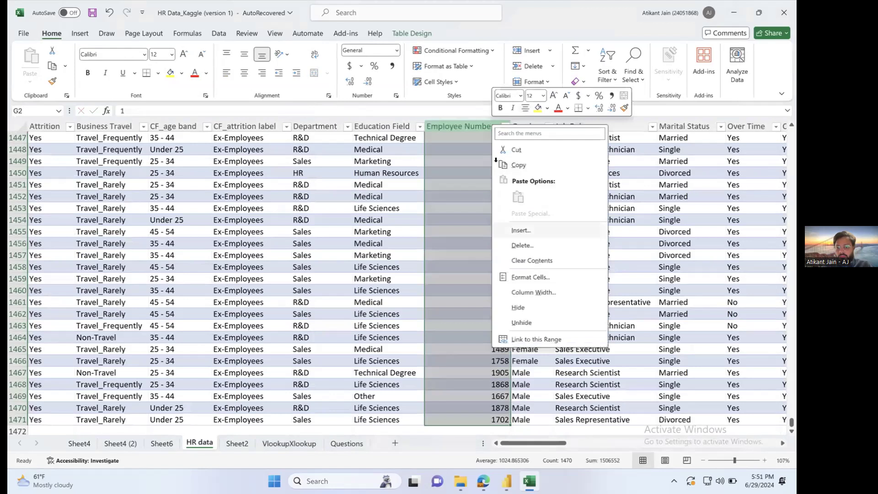
left_click(520, 230)
Try to copy the Gender column into the blank Column1 before the Employee Number column.
left_click(578, 122)
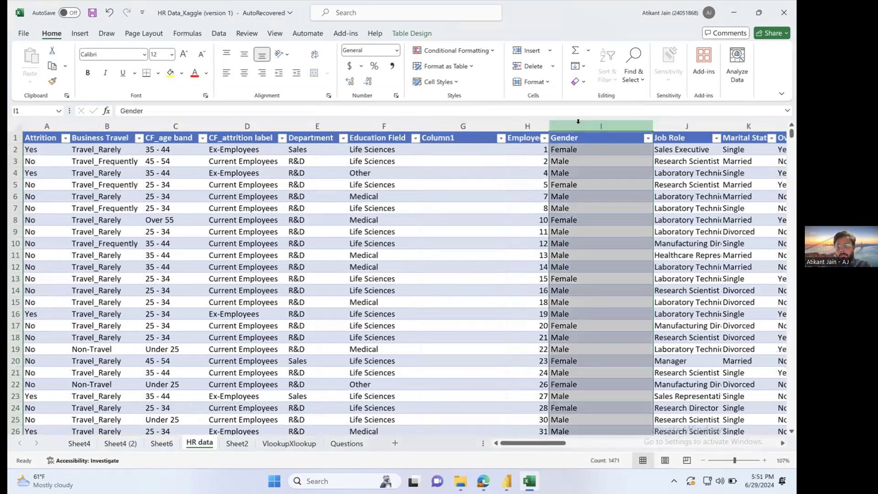
key("ctrl+c")
left_click(456, 124)
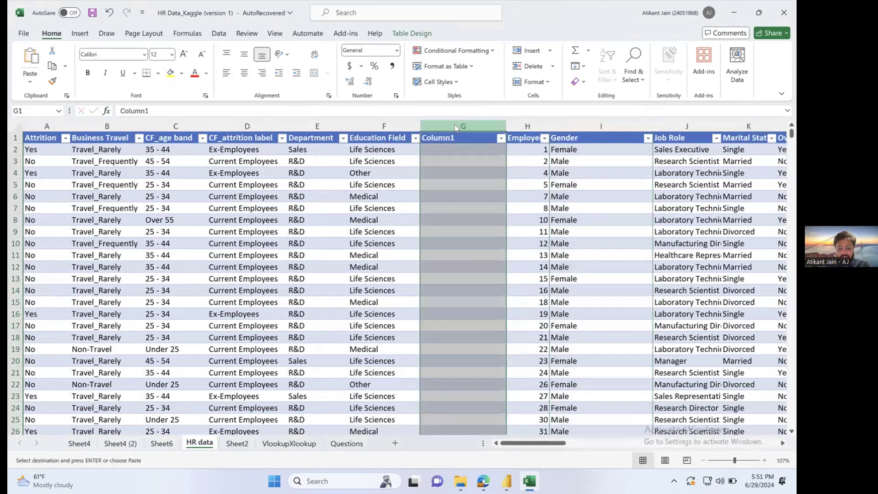
key("ctrl+v")
left_click(409, 278)
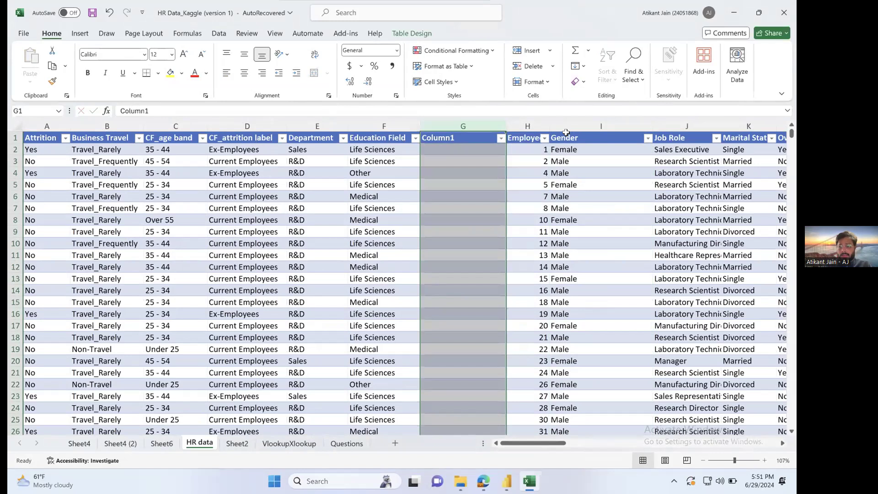
left_click(585, 125)
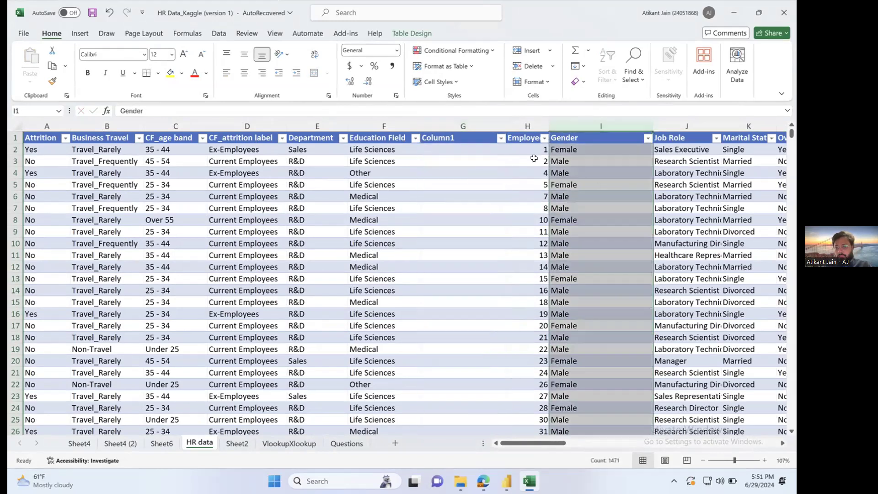
left_click(477, 124)
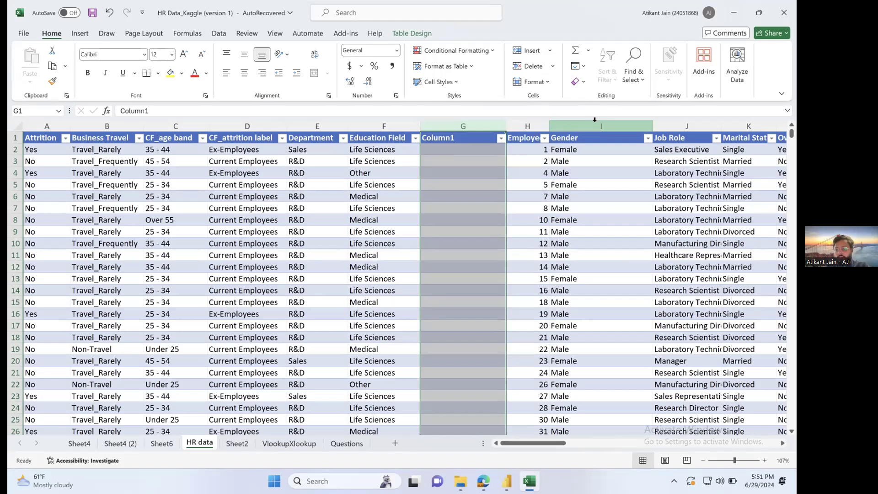
Examine the XLOOKUP formula in B2 on the VlookupXlookup sheet, focusing on its A2 lookup value.
left_click(289, 443)
left_click(133, 161)
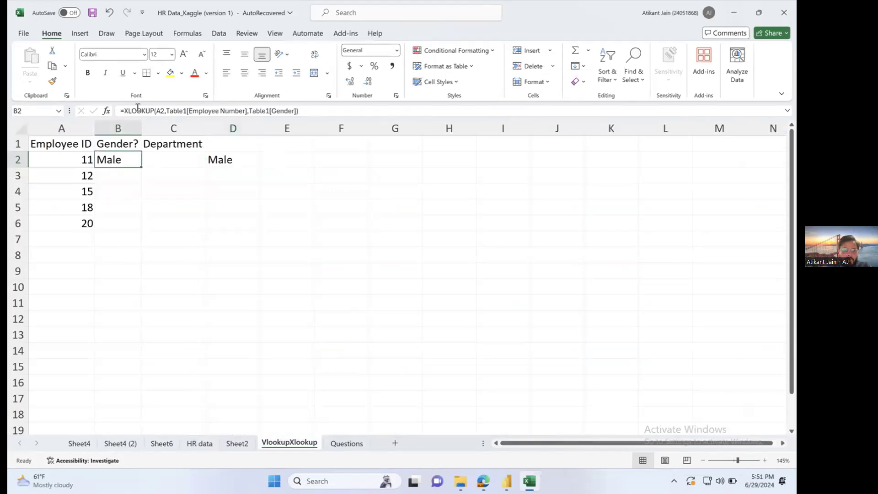
left_click(160, 110)
double_click(160, 110)
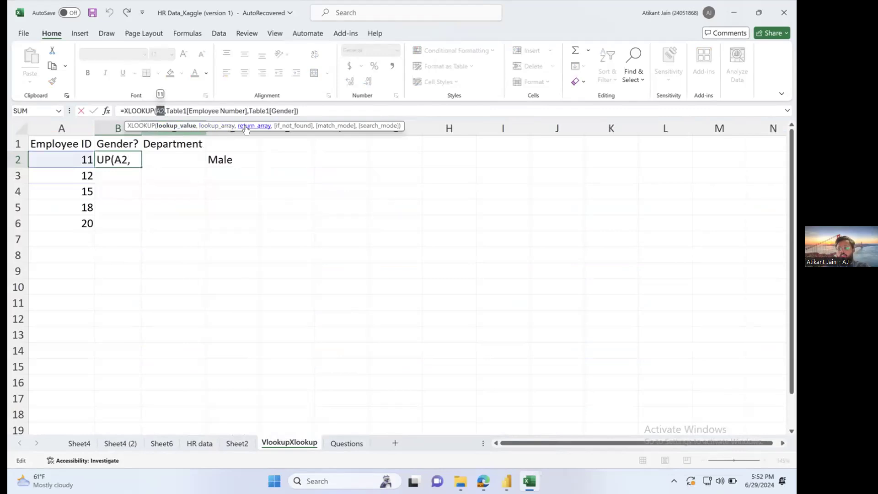
key("Escape")
left_click(131, 170)
left_click(130, 158)
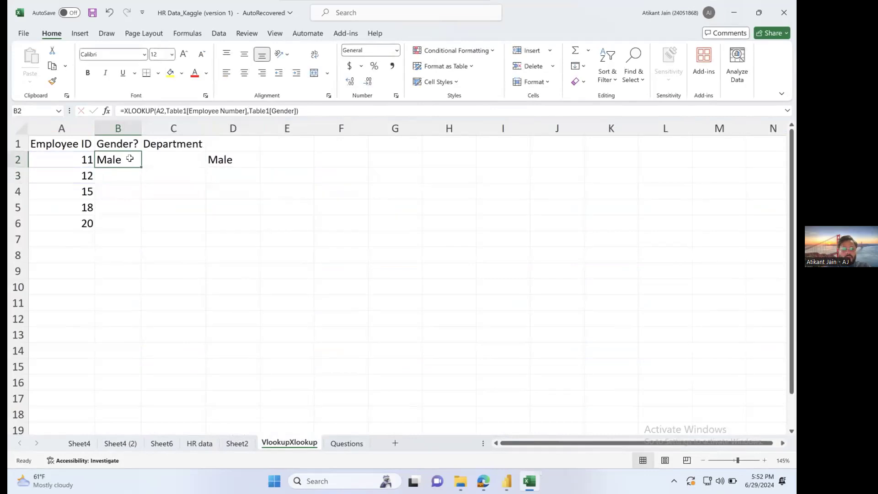
left_click(124, 170)
left_click(124, 158)
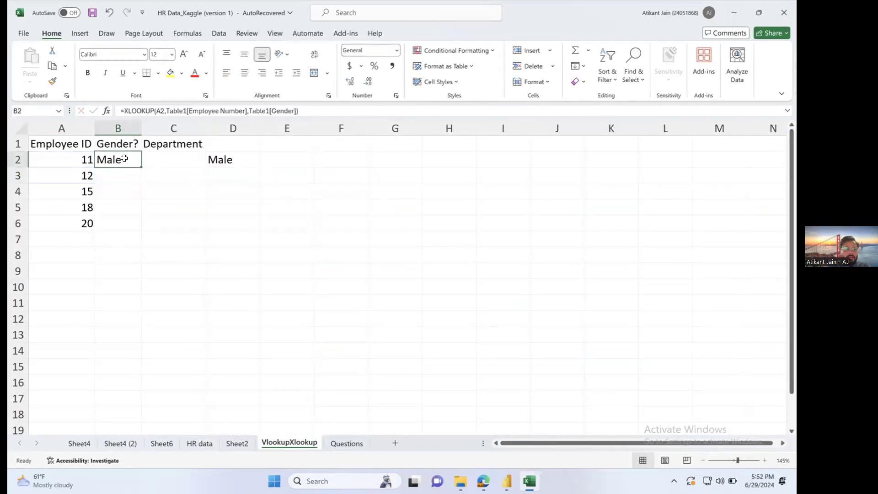
left_click(157, 111)
key("Escape")
Copy the Gender XLOOKUP formula from B2 down through B6.
key("ctrl+c")
key("Down")
key("shift+Down")
key("shift+Down")
key("shift+Down")
key("ctrl+v")
key("Escape")
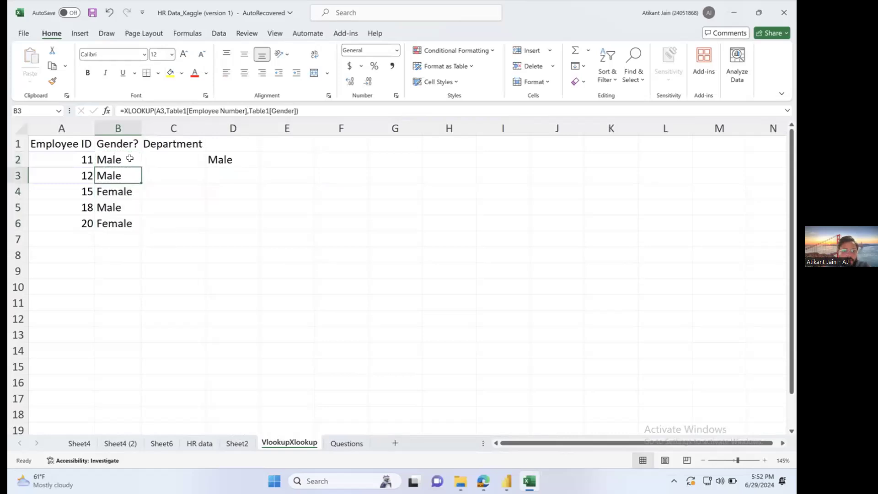
Examine the copied XLOOKUP formulas in the Gender column, checking how the lookup value changes from row to row.
left_click(130, 158)
key("Down")
key("Down")
key("Down")
key("Up")
key("Up")
key("Up")
key("Right")
key("Left")
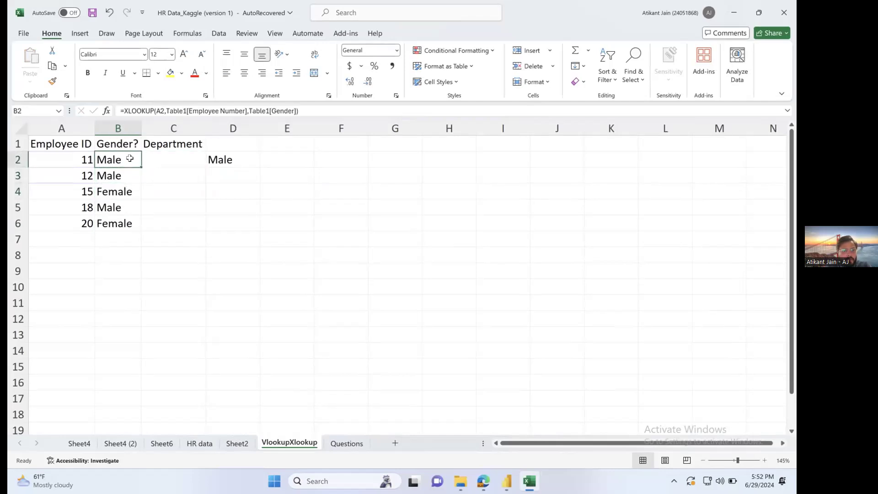
Start an XLOOKUP in C2 with A2 as the lookup value and go to the HR data sheet for the lookup array.
key("Right")
type("=xlo")
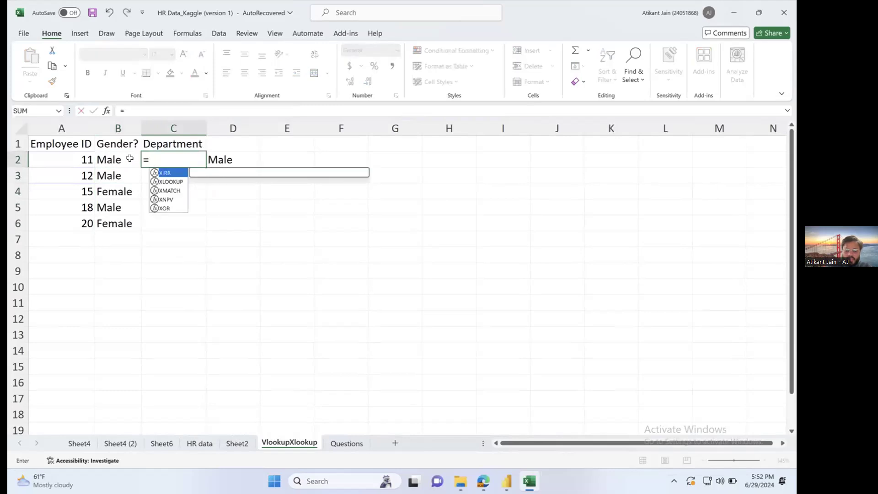
key("Tab")
key("Left")
key("Left")
type(",")
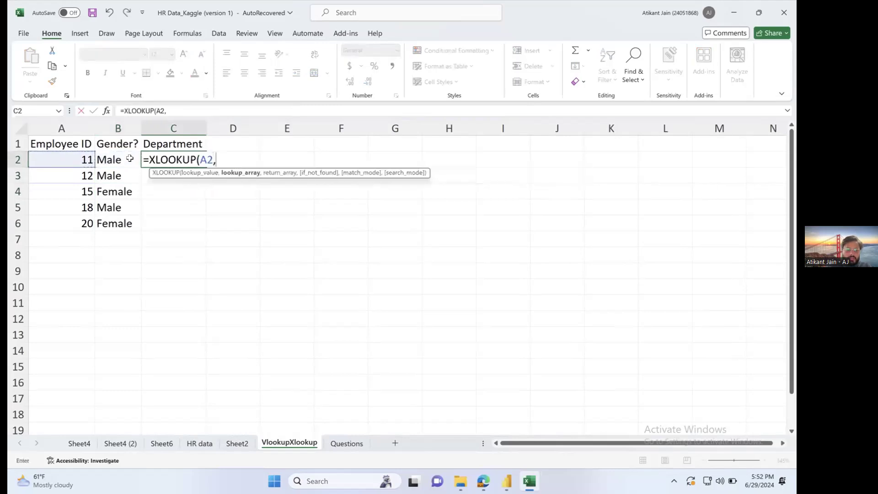
left_click(199, 441)
left_click(307, 126)
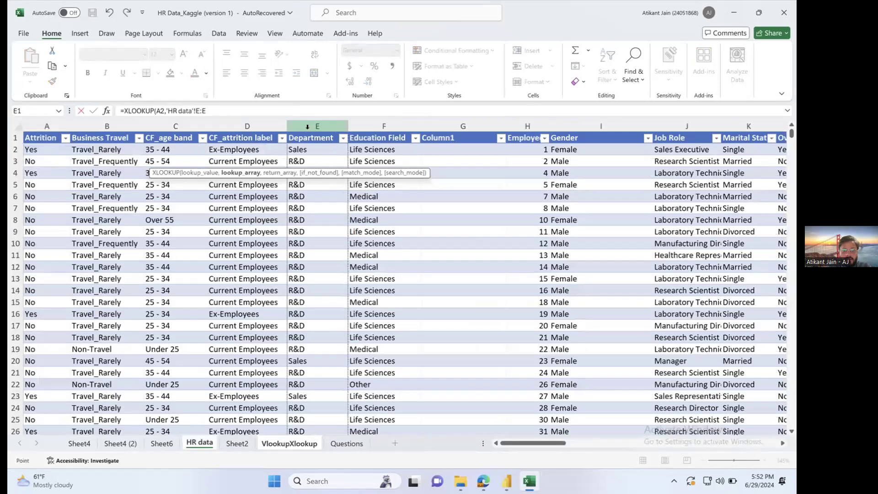
type(",")
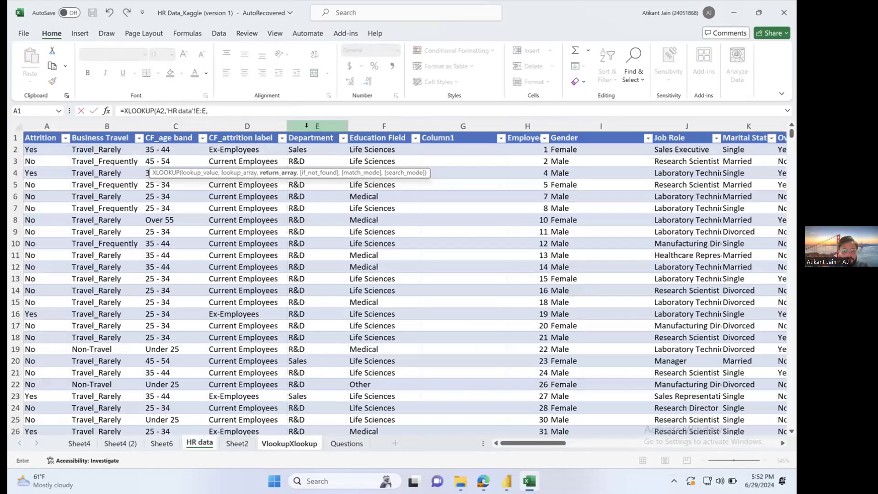
left_click(235, 110)
key("BackSpace")
key("BackSpace")
key("BackSpace")
key("BackSpace")
key("BackSpace")
key("BackSpace")
key("BackSpace")
key("BackSpace")
key("BackSpace")
key("BackSpace")
key("BackSpace")
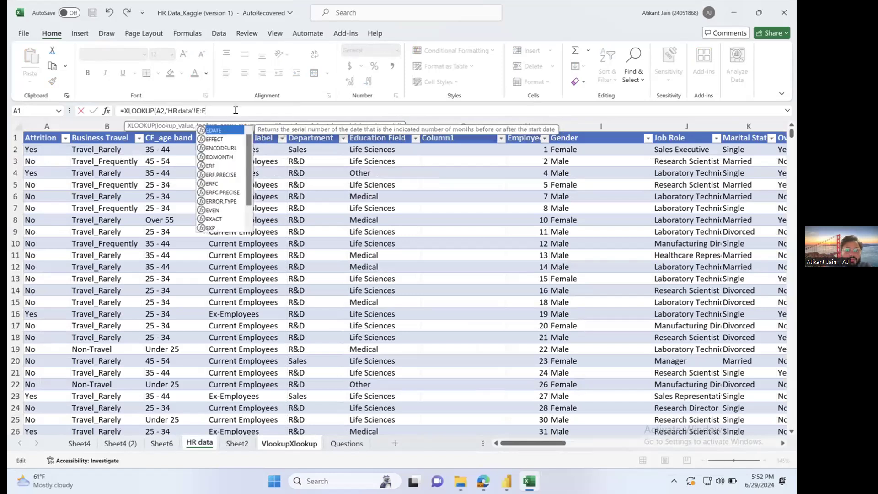
key("BackSpace")
key("BackSpace")
key("BackSpace")
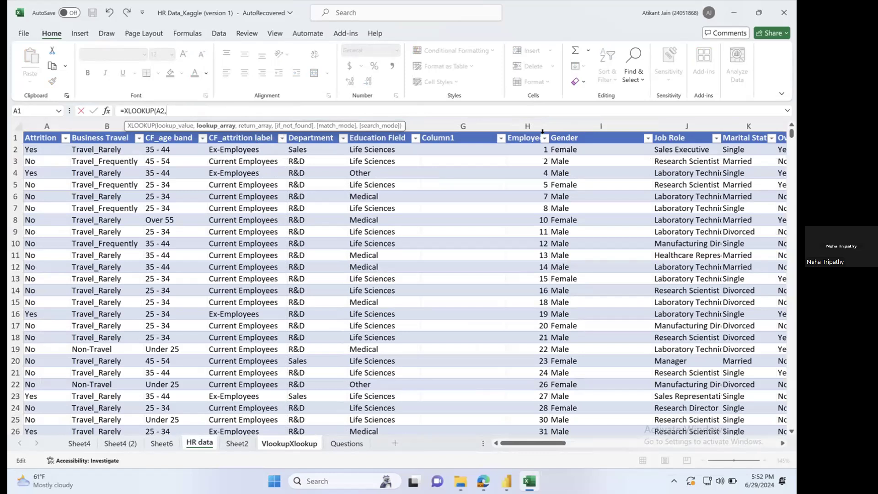
Finish the XLOOKUP in C2 with HR data column H as lookup array and the Department column as return array.
left_click(524, 125)
type(",")
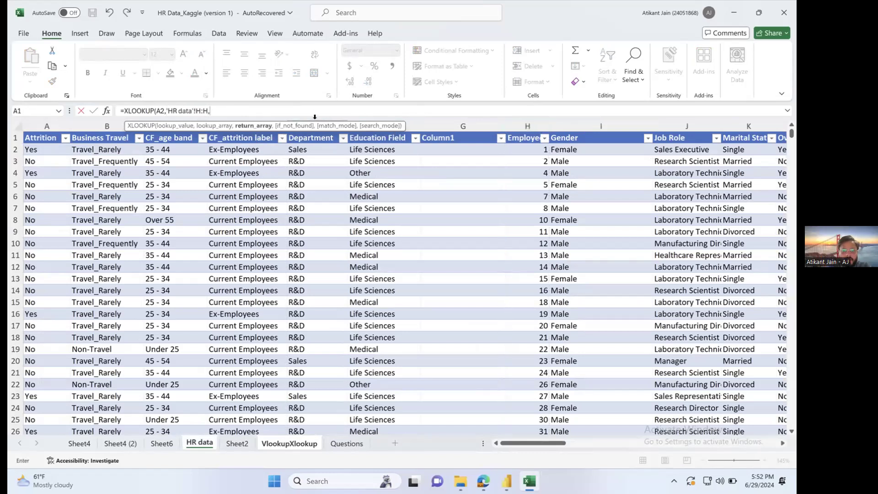
left_click(322, 131)
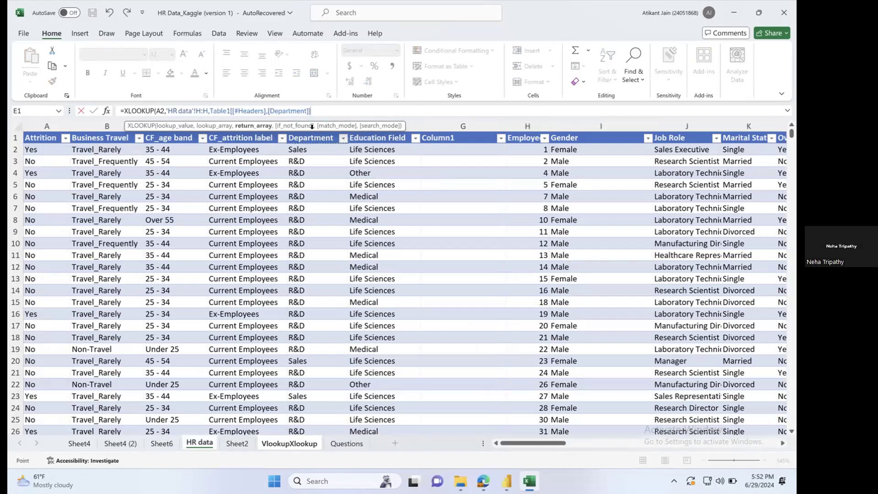
left_click(312, 126)
type(")")
key("Return")
key("Up")
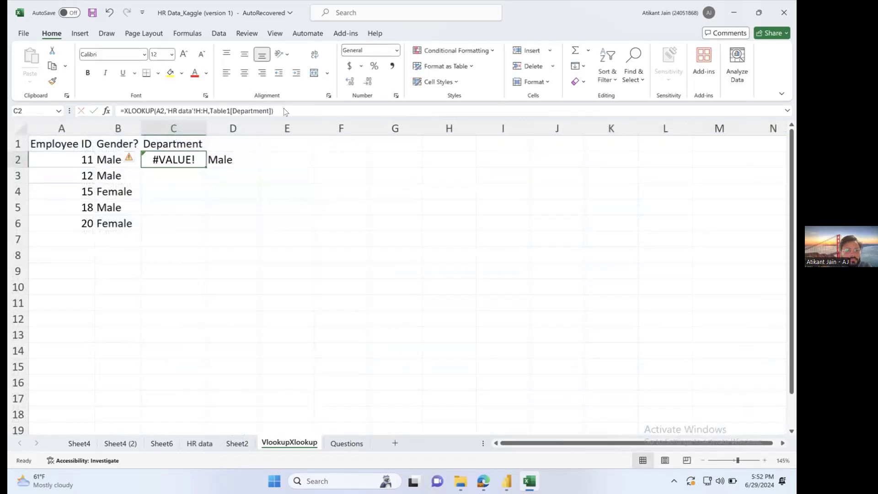
Compare the C2 formula with the XLOOKUP in B2 and remove the 'HR data'!H:H lookup array from C2.
left_click(206, 111)
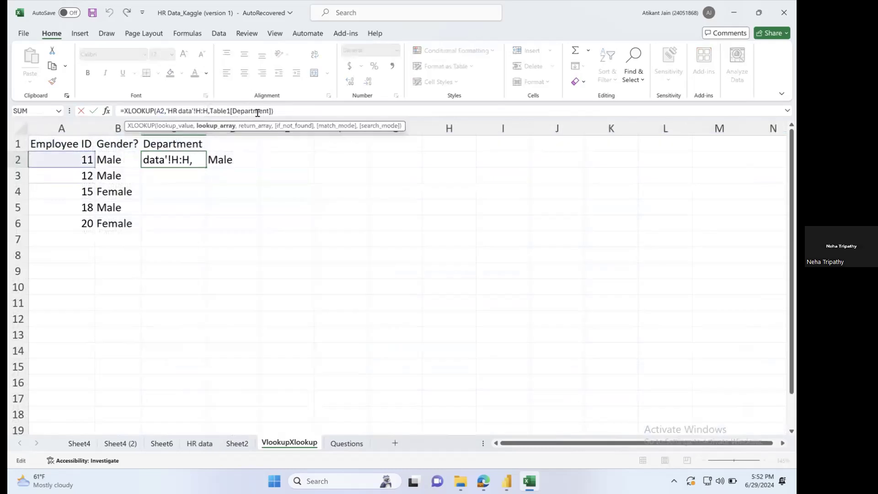
left_click(123, 160)
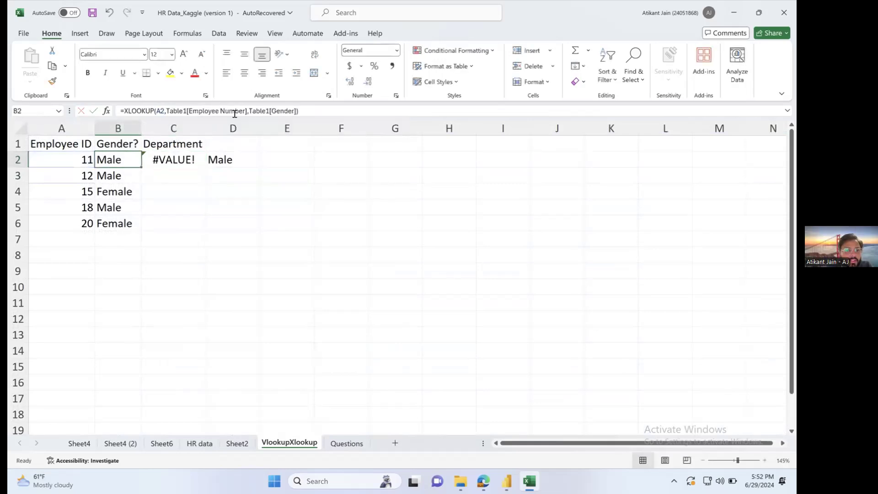
key("Right")
left_click(206, 111)
key("BackSpace")
key("BackSpace")
key("BackSpace")
key("BackSpace")
key("BackSpace")
key("BackSpace")
key("BackSpace")
key("BackSpace")
key("BackSpace")
key("BackSpace")
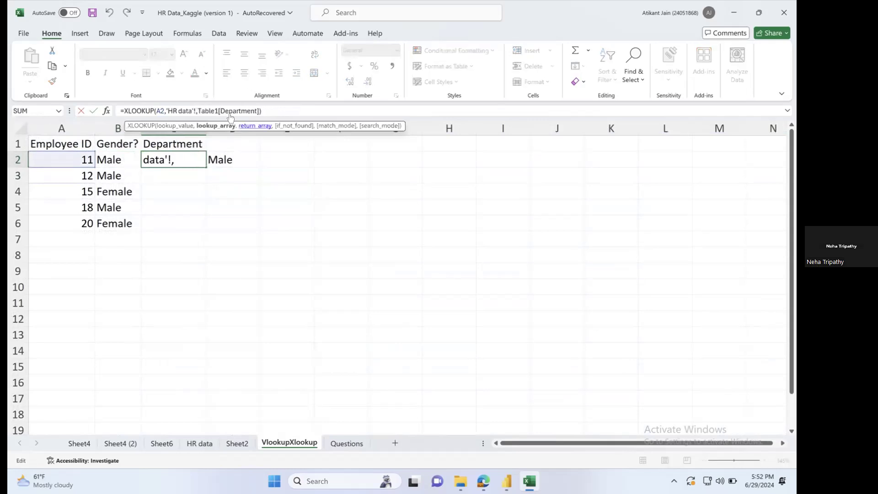
key("BackSpace")
key("BackSpace")
key("BackSpace")
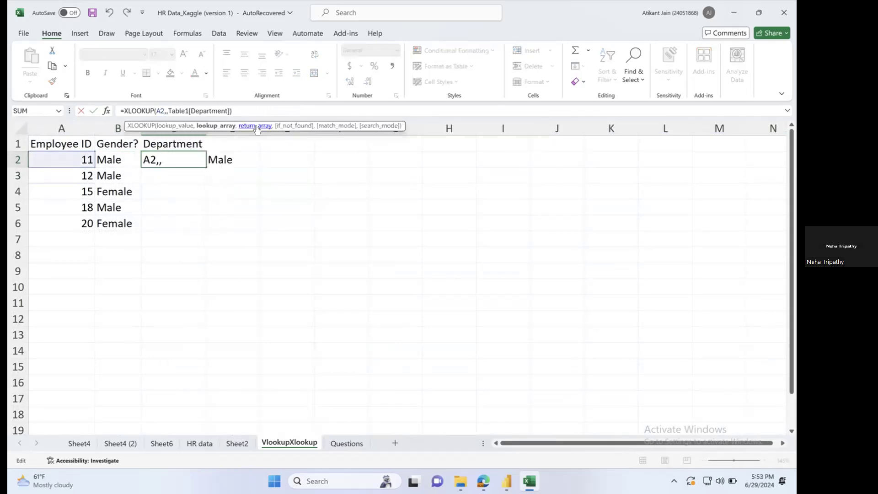
left_click(199, 443)
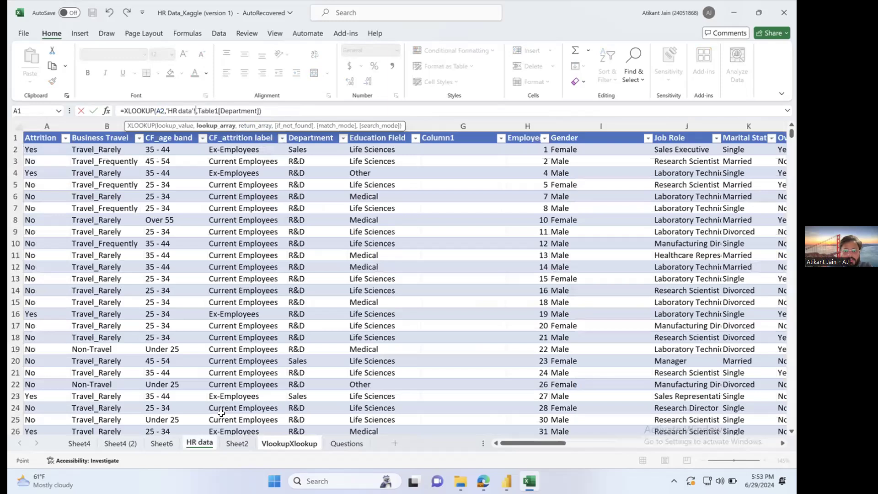
left_click(525, 125)
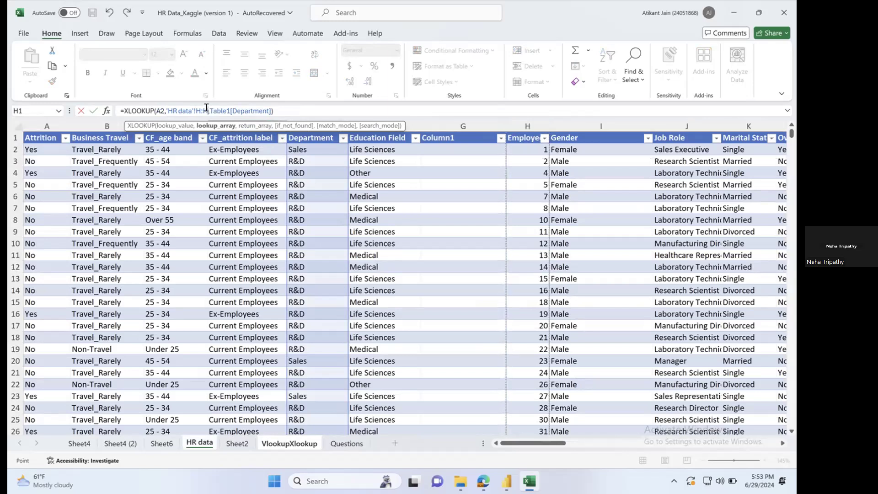
key("BackSpace")
key("BackSpace")
key("BackSpace")
key("BackSpace")
key("BackSpace")
key("BackSpace")
key("BackSpace")
key("BackSpace")
key("BackSpace")
key("BackSpace")
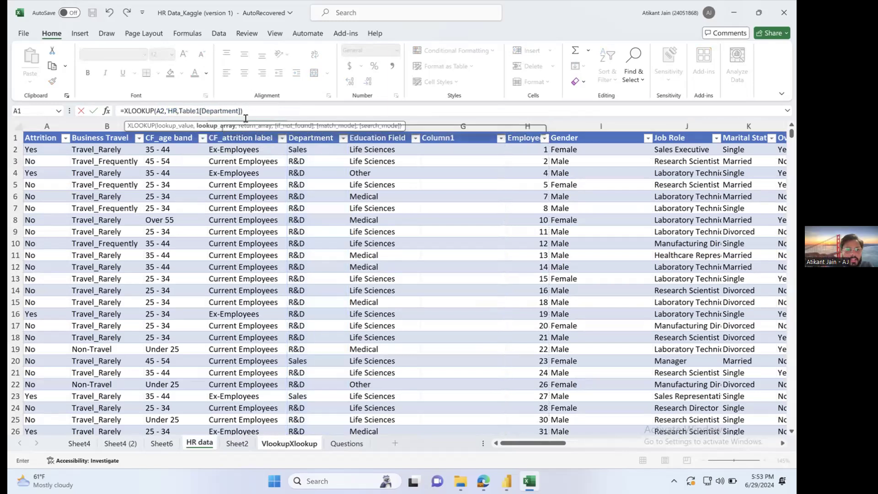
key("BackSpace")
key("BackSpace")
key("BackSpace")
Enter Table1[Employee Number] as the lookup array of the Department XLOOKUP in C2.
type("Table")
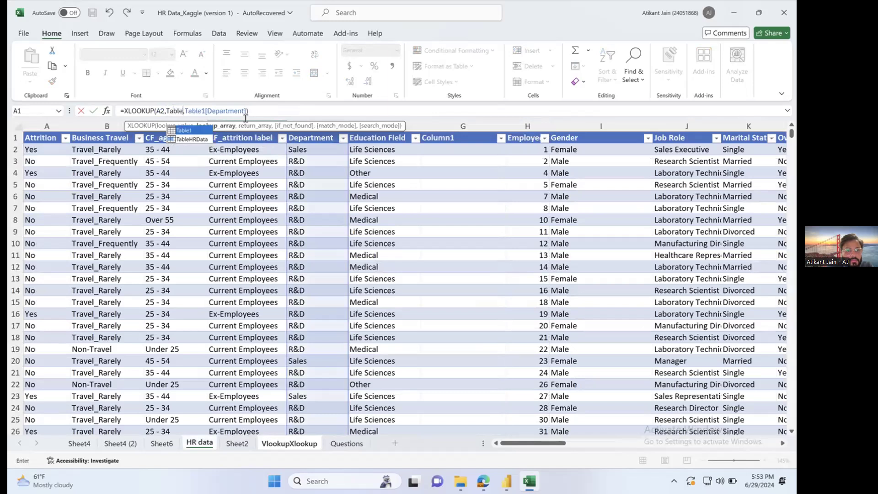
key("Tab")
type("[")
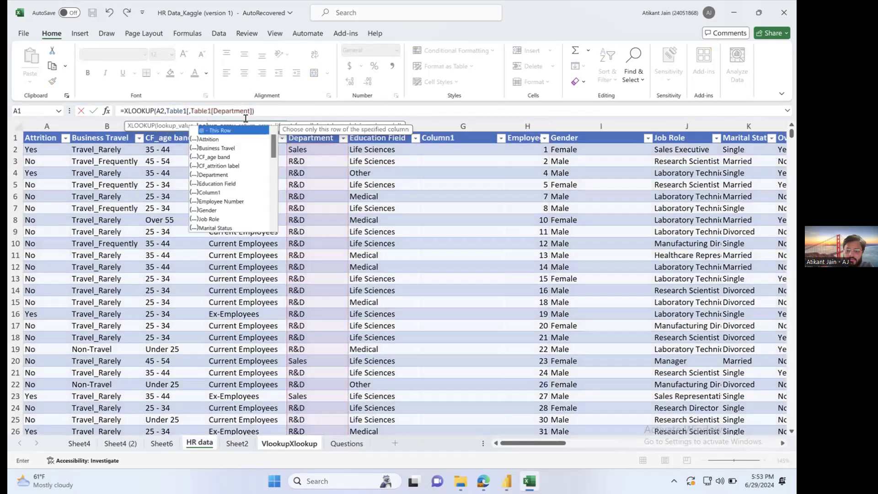
type("Emplo")
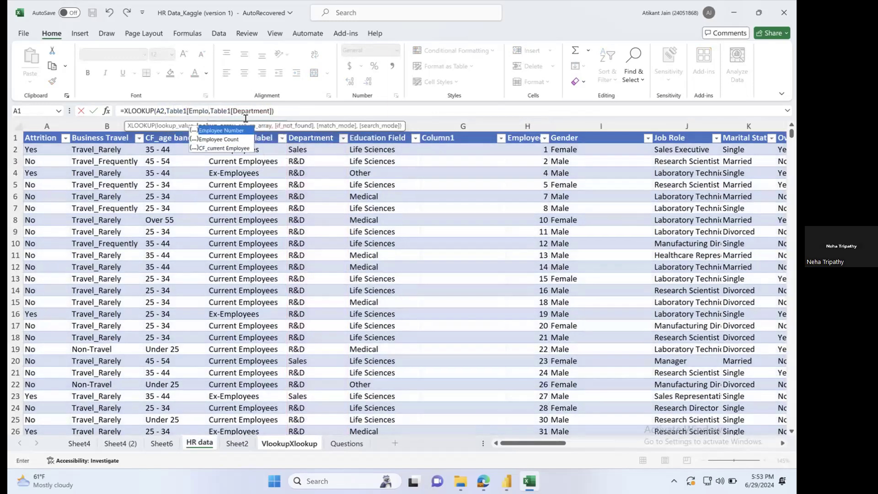
key("Tab")
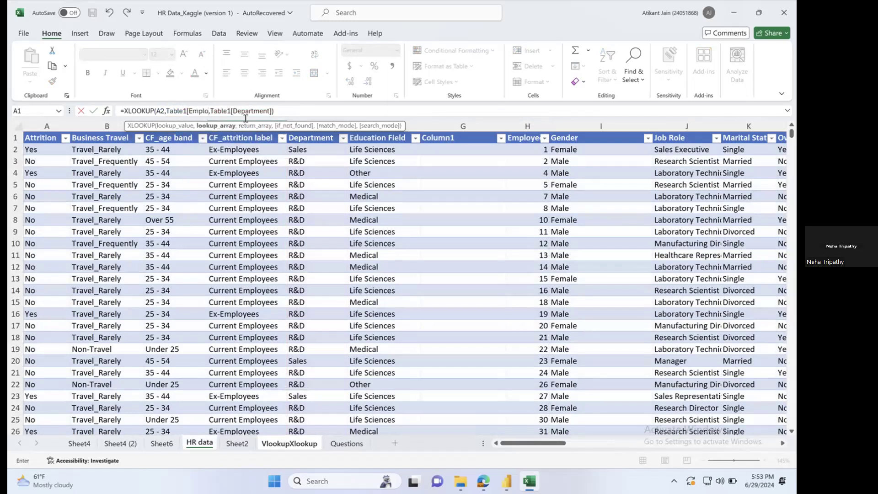
type("]")
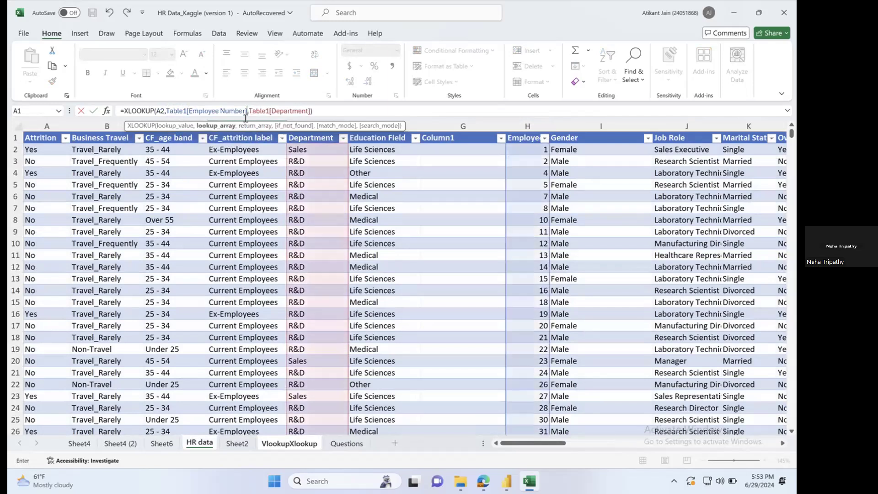
key("Return")
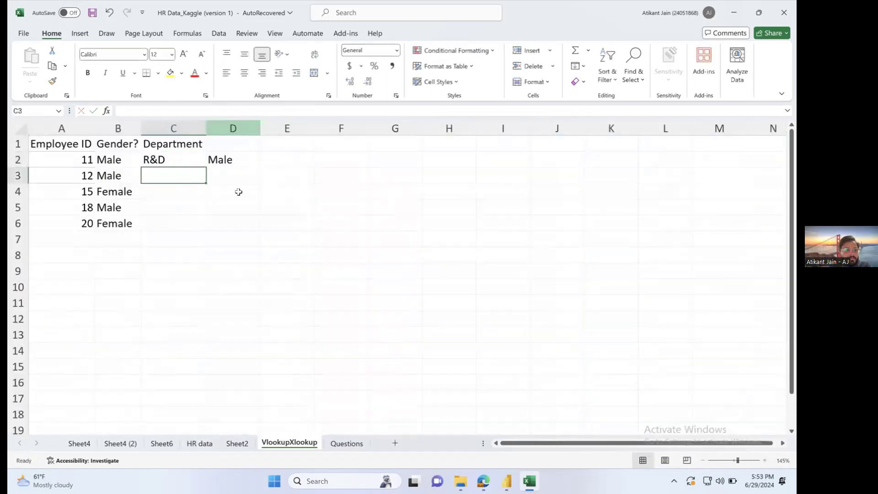
Copy the Department XLOOKUP formula from C2 down through C6.
left_click(179, 158)
left_click(83, 160)
left_click(157, 159)
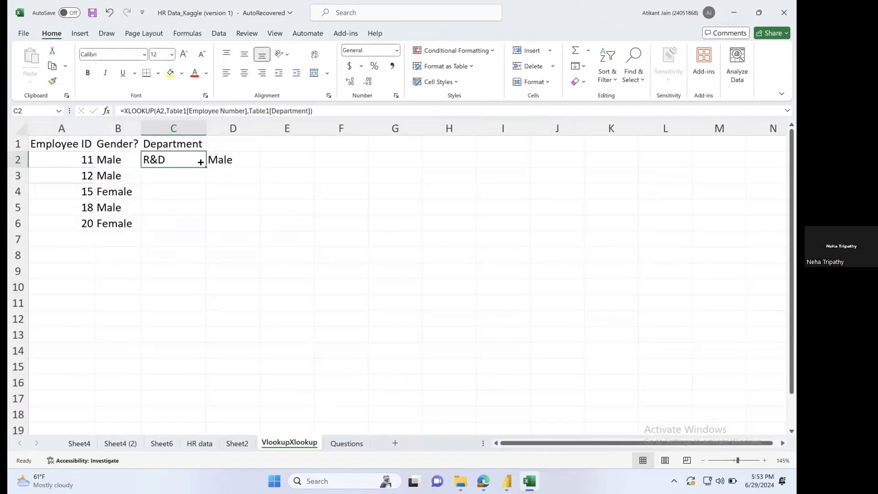
key("ctrl+c")
key("shift+Down")
key("shift+Down")
key("shift+Down")
key("shift+Down")
key("ctrl+v")
key("Escape")
Examine the copied XLOOKUP formulas in the Department column from C2 to C6.
key("Down")
key("Down")
key("Down")
key("Down")
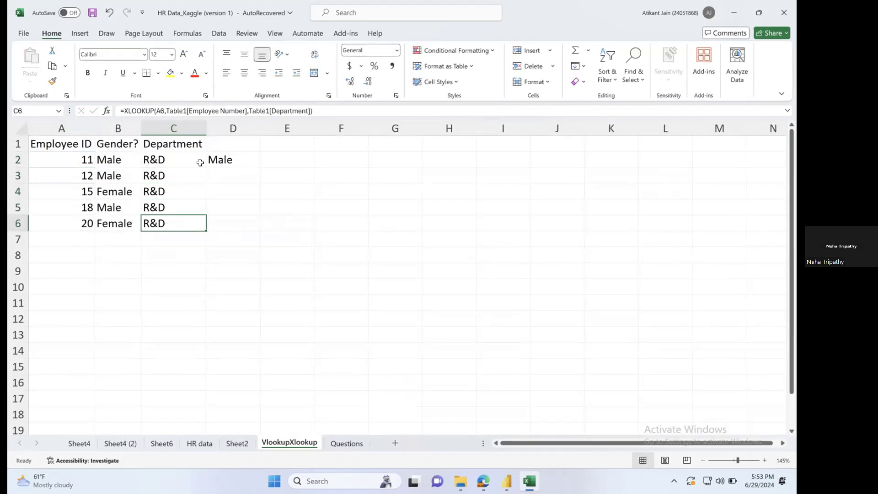
key("Up")
key("Up")
key("Up")
key("Up")
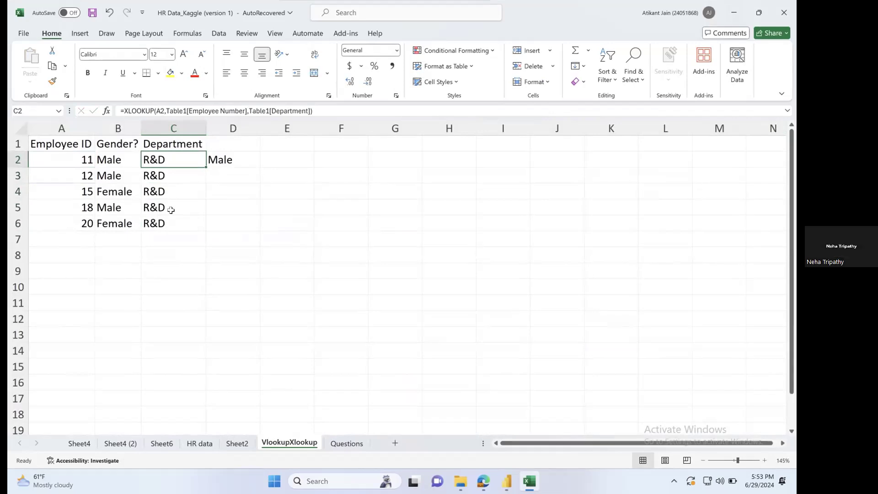
left_click(287, 156)
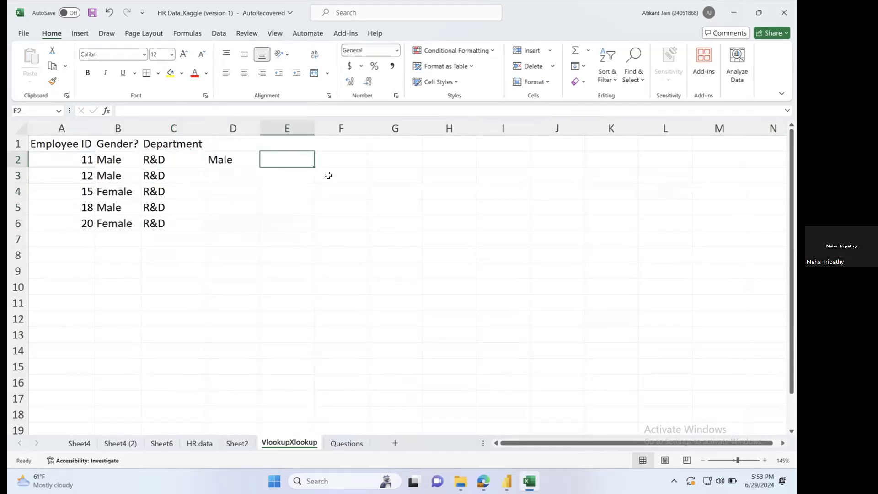
type("=")
key("BackSpace")
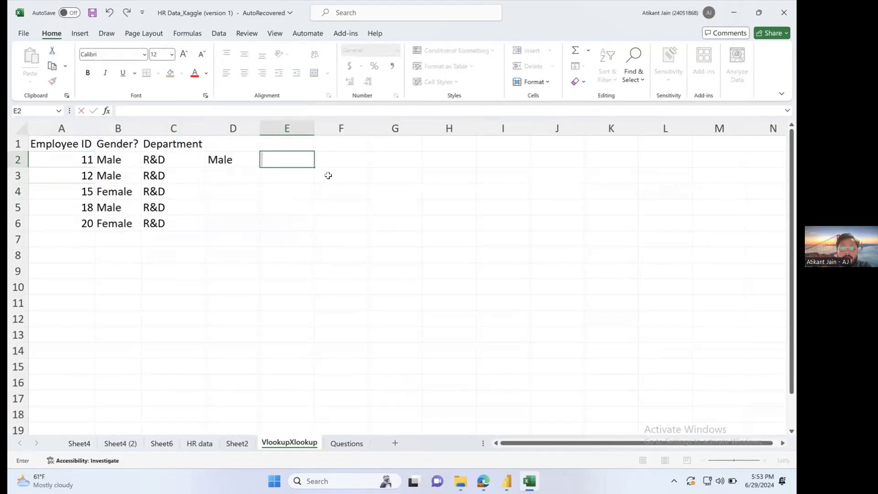
Compare the VLOOKUP formula in D2 with the Department XLOOKUP formula in C2.
key("Left")
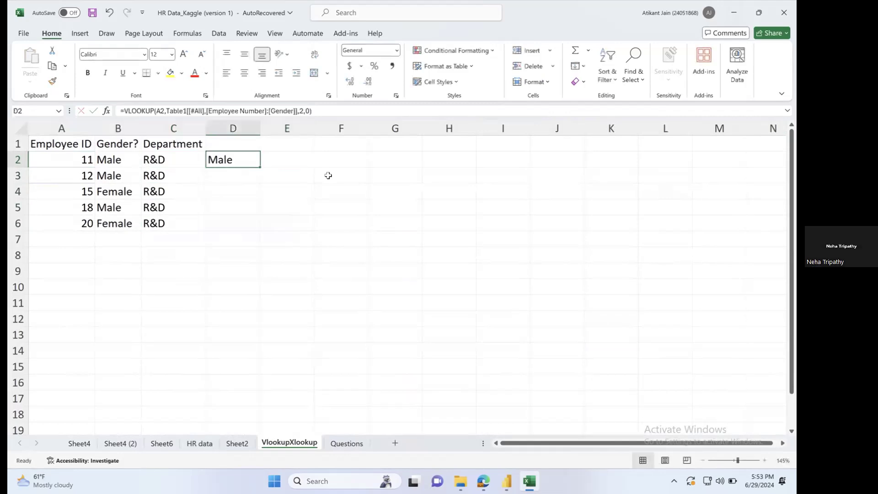
key("Left")
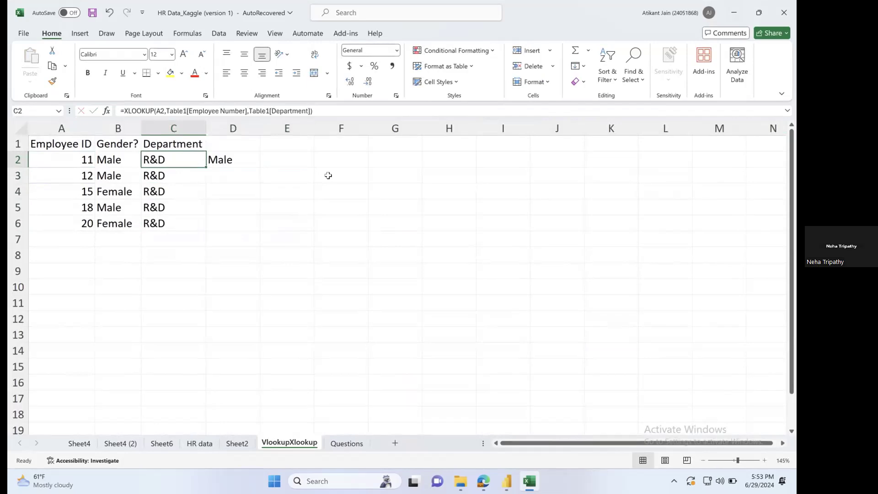
Copy the Department XLOOKUP formula unchanged from C2 into E2.
left_click_drag(313, 111, 111, 106)
type("=")
left_click(264, 152)
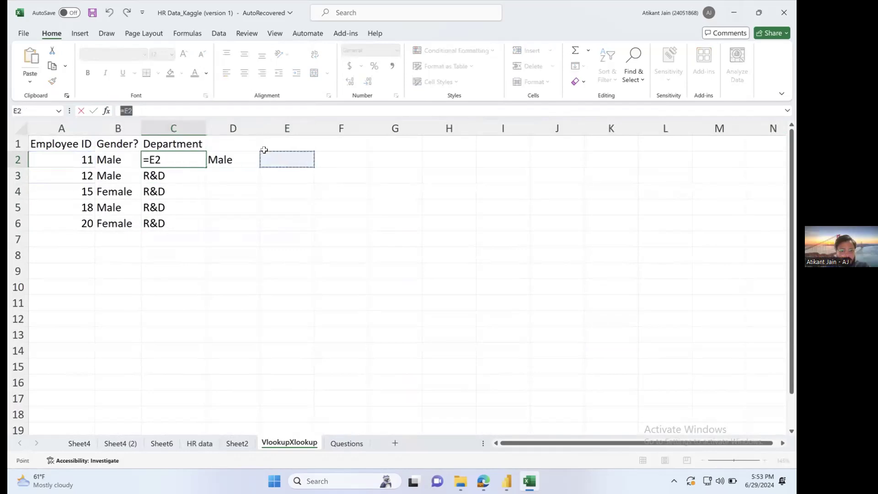
key("Escape")
left_click(264, 152)
key("ctrl+v")
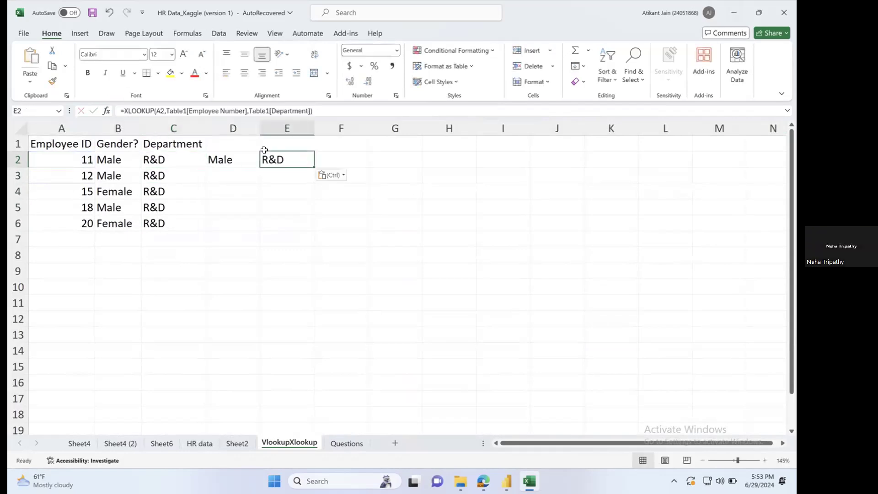
Replace the lookup array of the XLOOKUP in E2 with the whole column H of the HR data sheet.
left_click(242, 111)
left_click_drag(247, 110, 167, 111)
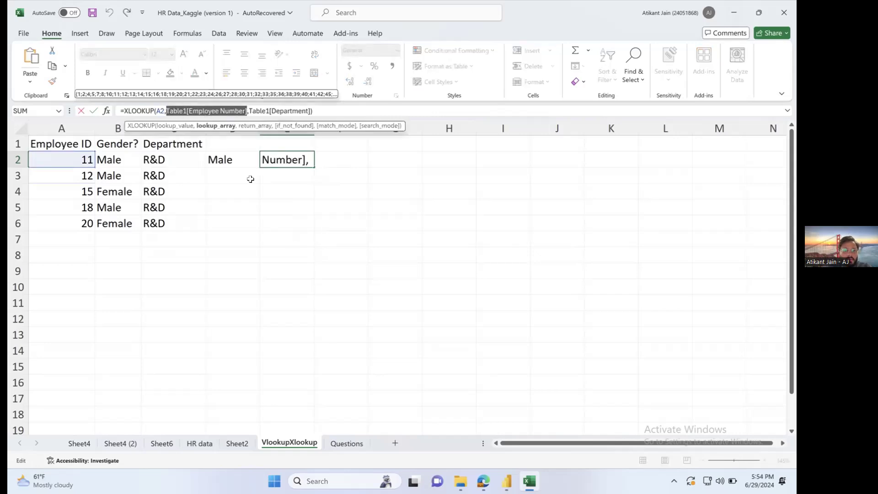
left_click(199, 443)
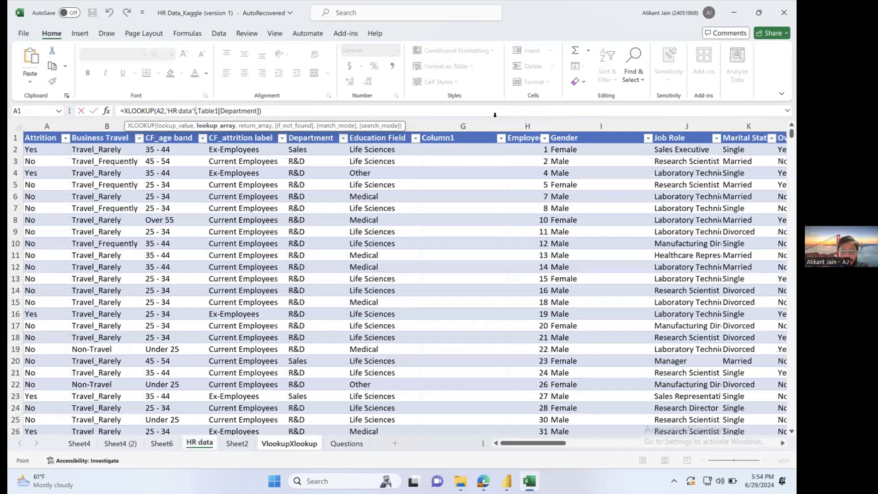
left_click(529, 124)
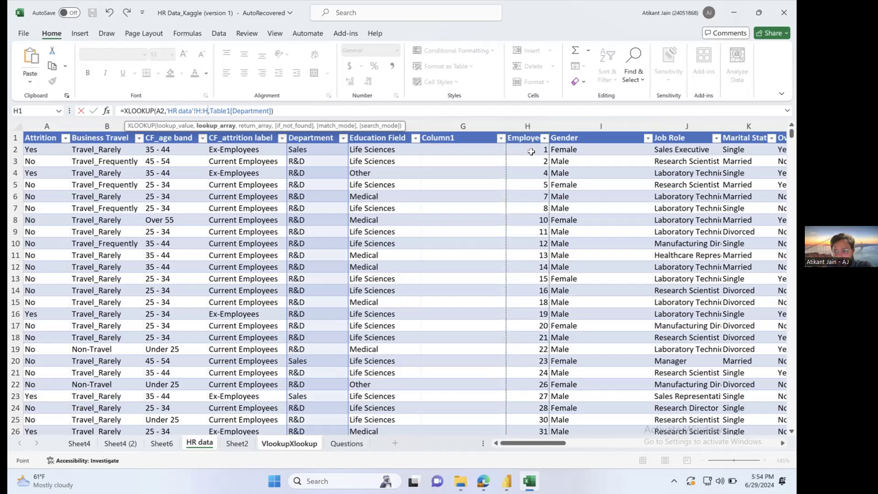
Enter Table1[Employee Number] as the lookup array of the XLOOKUP in E2 and commit the formula.
left_click_drag(208, 111, 166, 111)
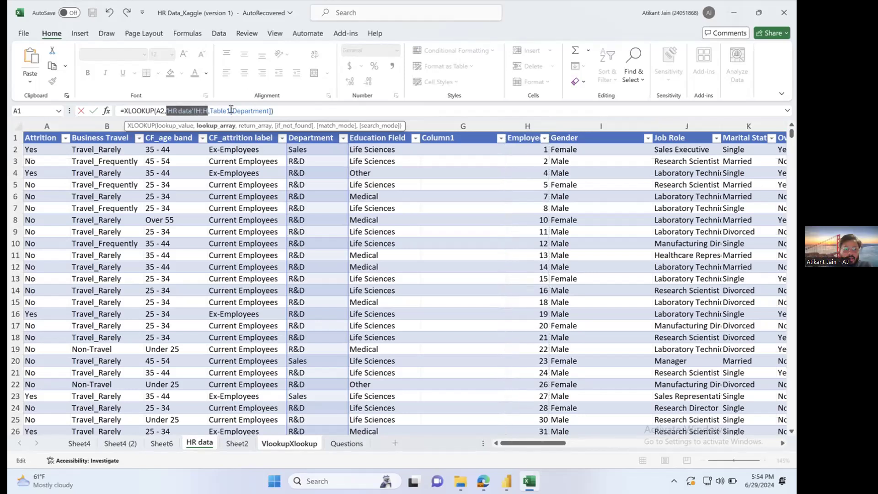
key("BackSpace")
type("Table1")
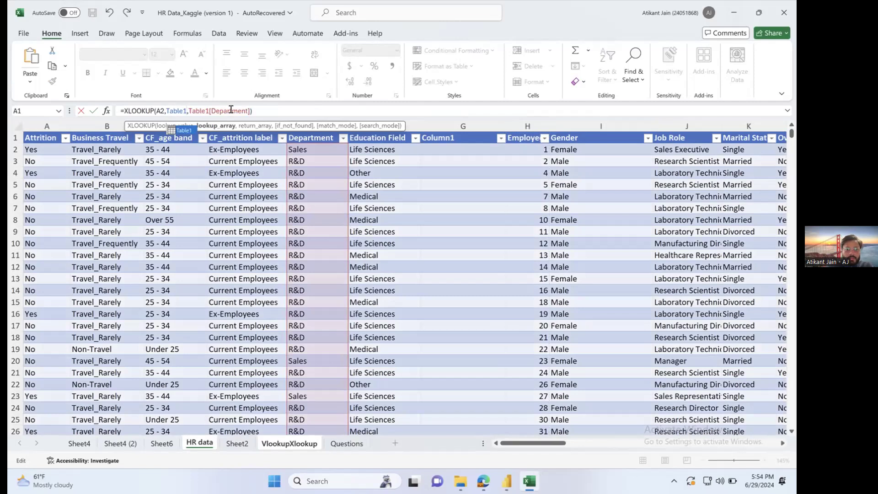
type("[")
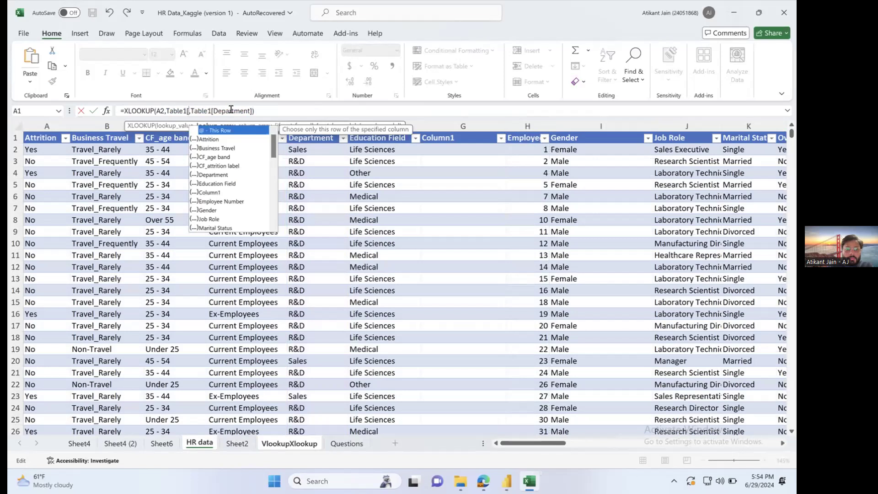
type("Emplo")
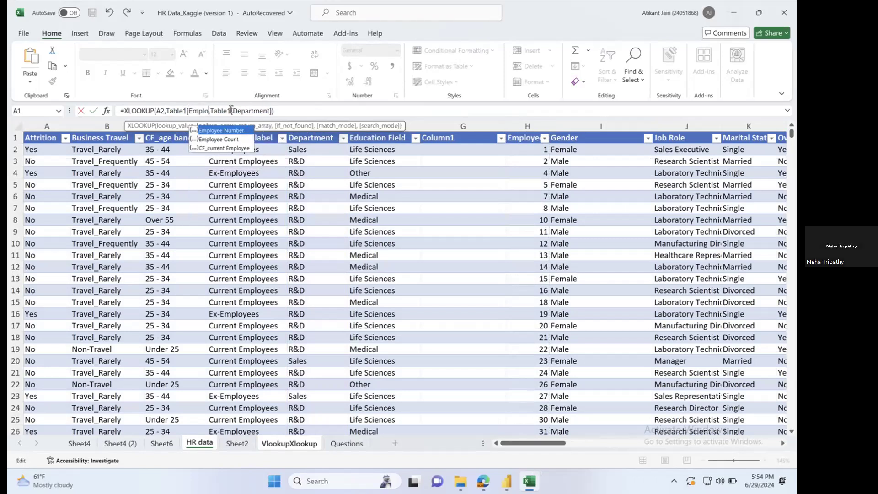
double_click(235, 132)
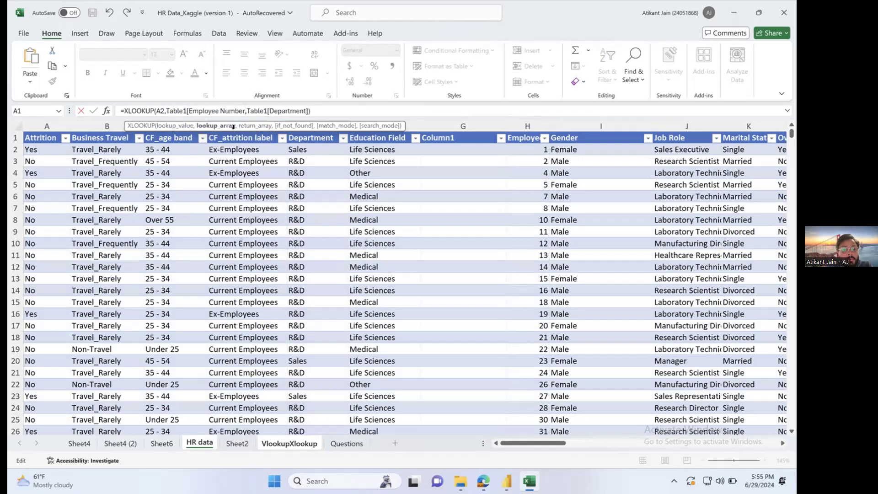
type("]")
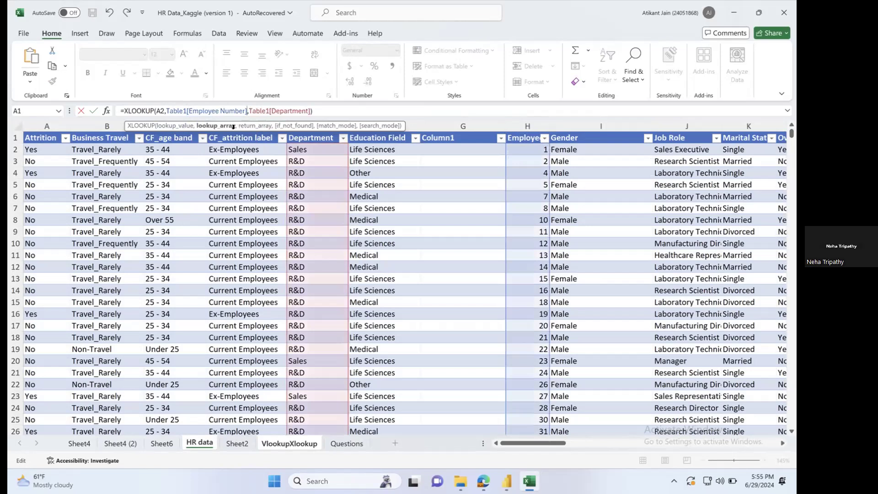
key("Return")
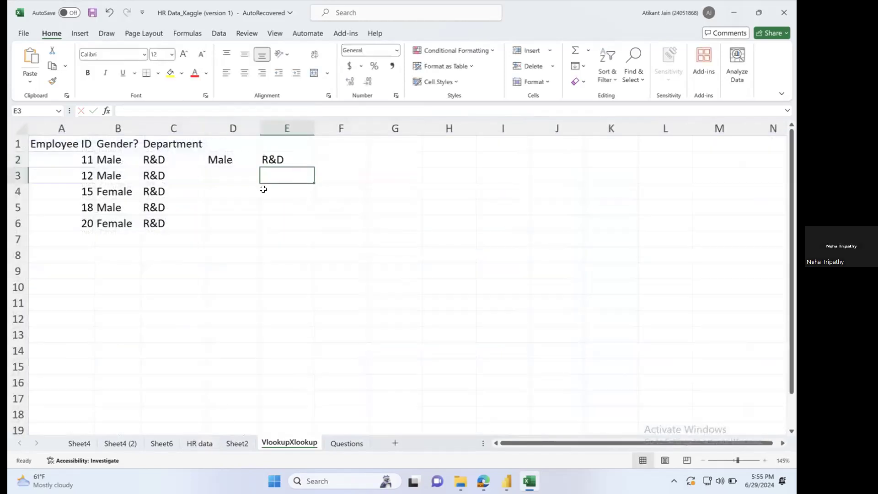
Review the XLOOKUP formula in E2 and the employee number column it refers to on the HR data sheet.
left_click(280, 157)
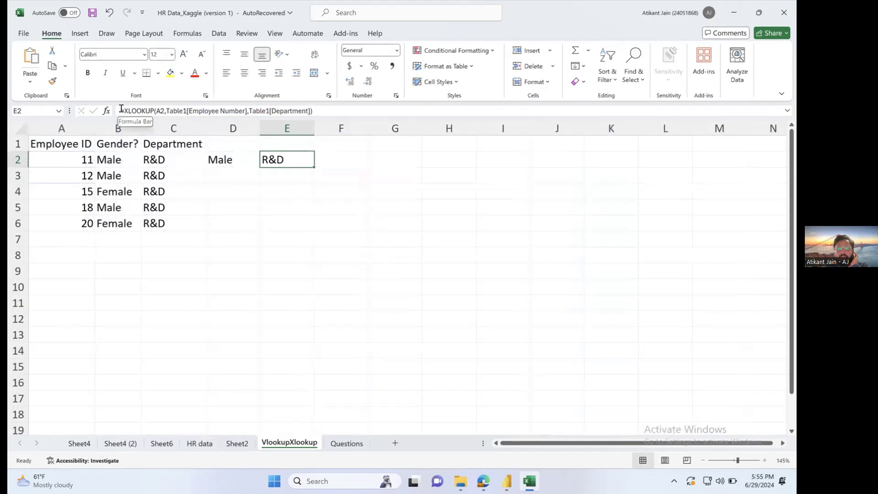
left_click(199, 442)
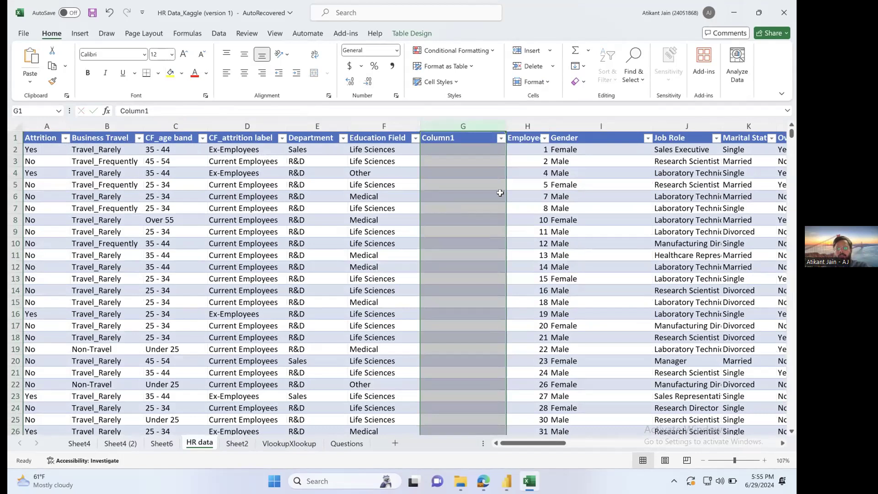
left_click(539, 184)
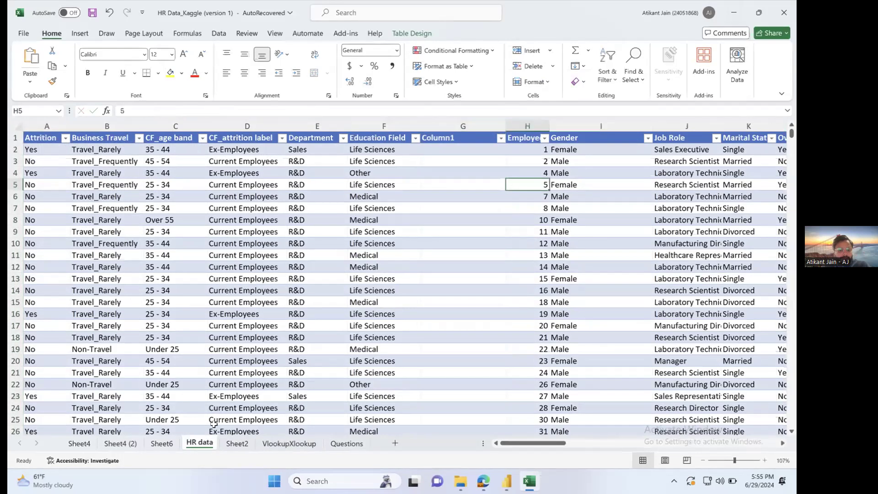
Read the age group question in B3 of the Questions sheet and check the filter values of the CF_age band column in HR data.
left_click(344, 441)
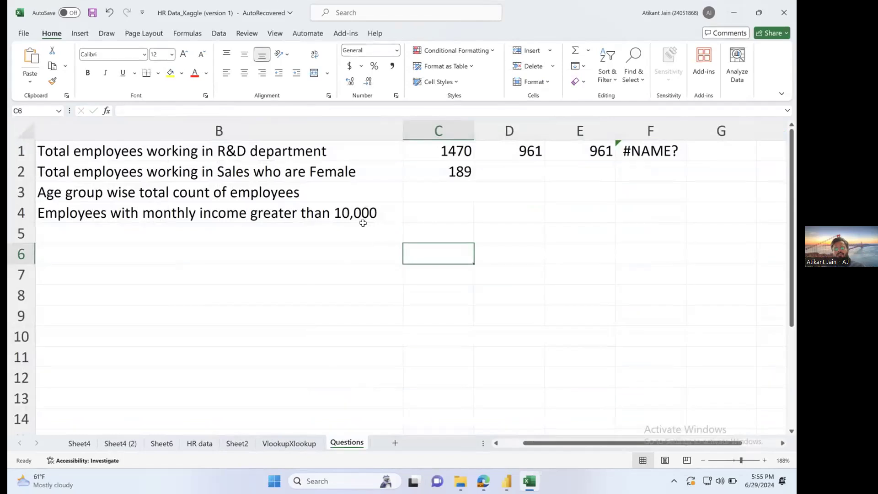
left_click(241, 191)
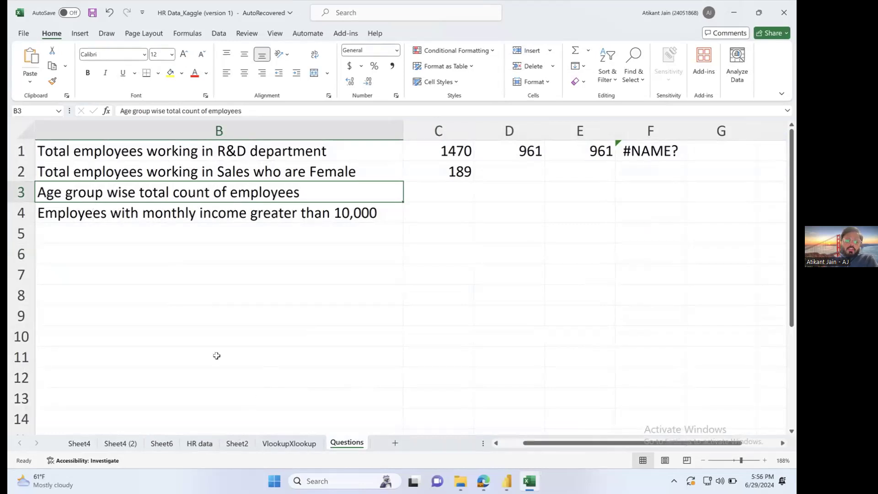
left_click(199, 443)
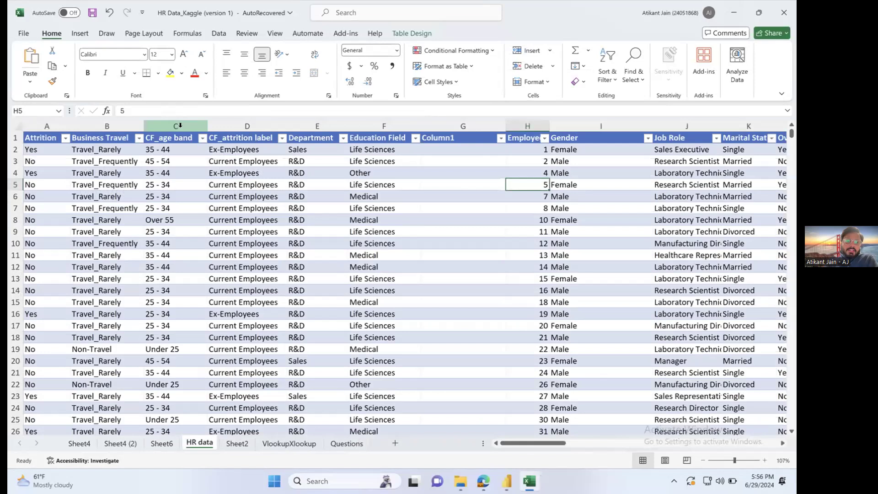
left_click(189, 137)
left_click(201, 138)
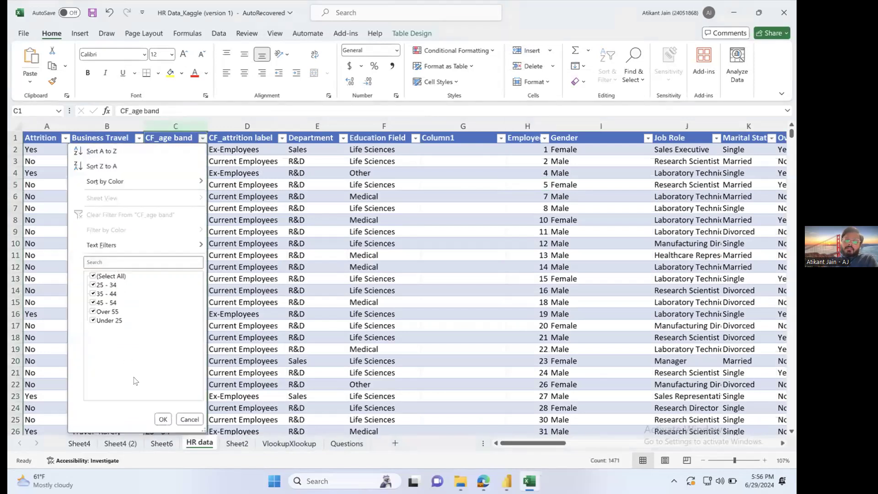
left_click(162, 419)
Compare the Age column with the CF_age band column on the HR data sheet.
scroll(624, 215, "right", 10)
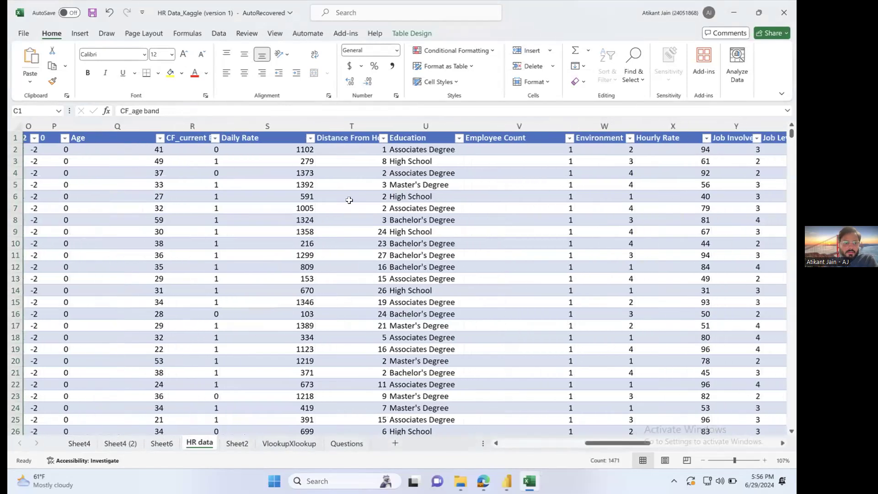
left_click(116, 126)
left_click(157, 138)
left_click(118, 419)
scroll(146, 162, "left", 5)
scroll(146, 162, "left", 5)
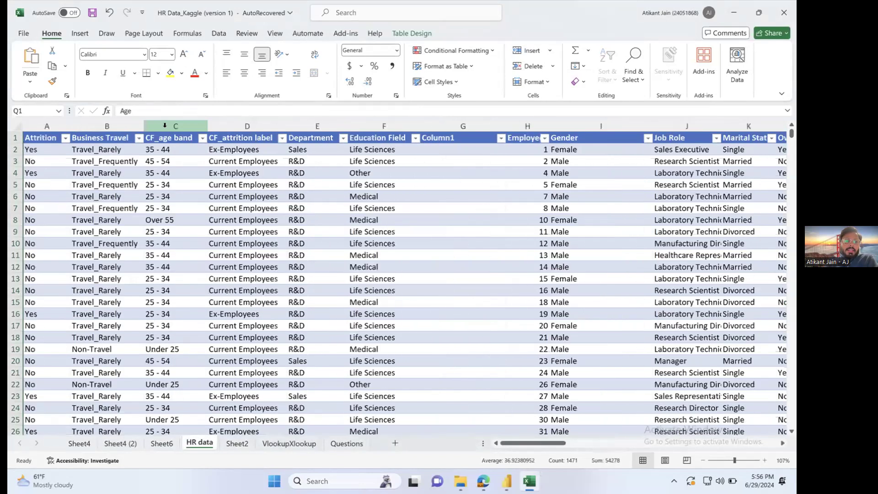
left_click(164, 126)
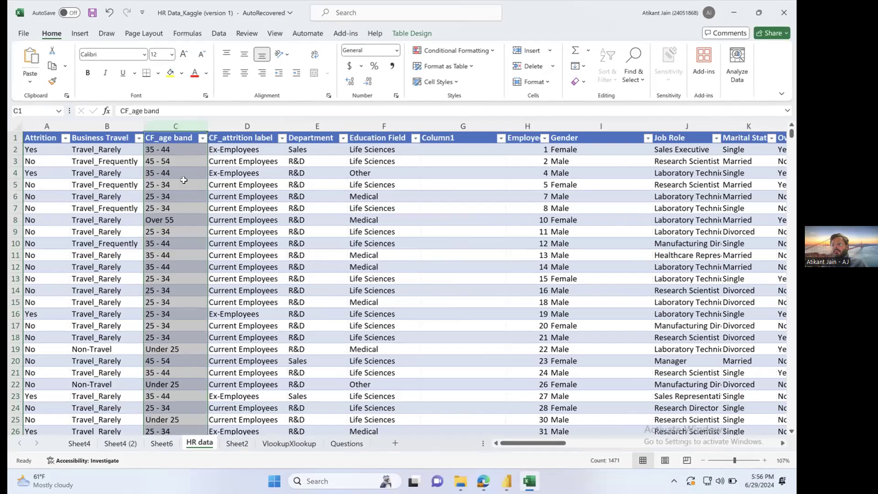
scroll(418, 198, "right", 10)
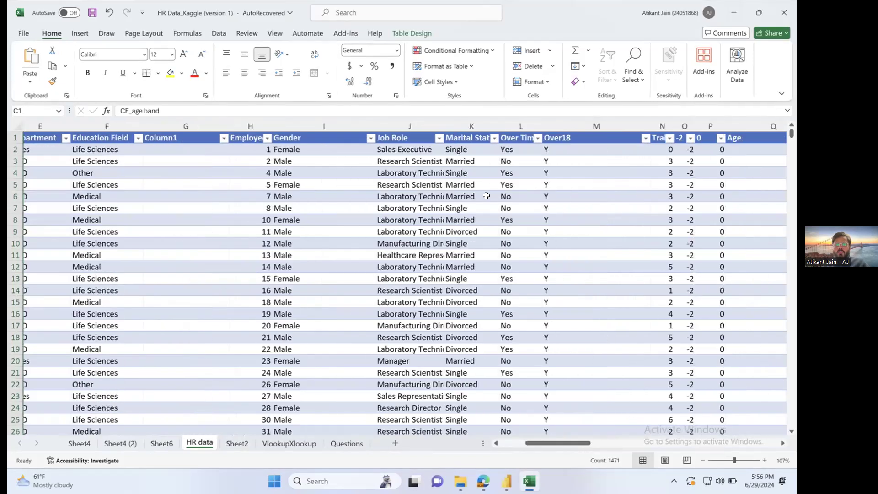
scroll(335, 143, "right", 2)
left_click(349, 126)
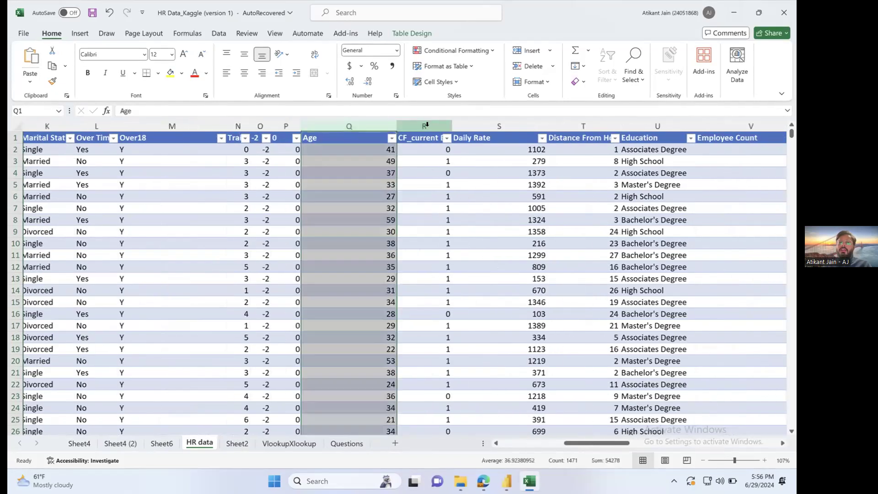
scroll(437, 233, "down", 5, "ctrl")
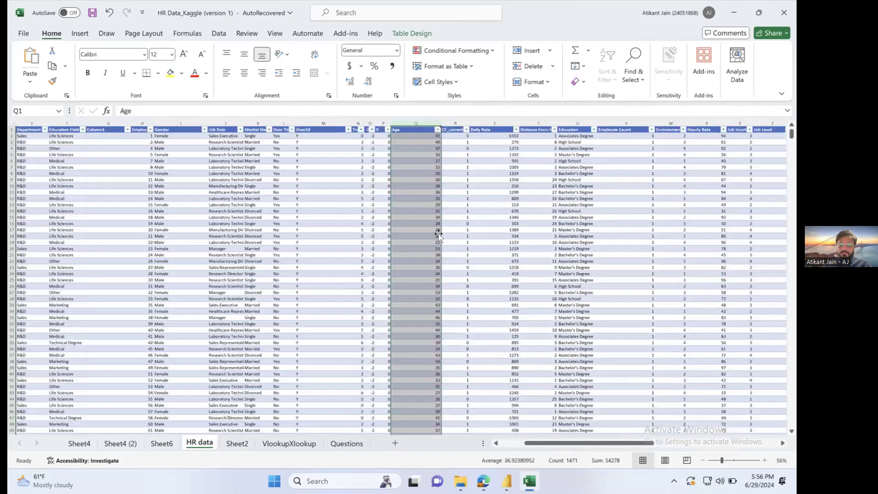
scroll(438, 234, "right", 15)
left_click(539, 127)
left_click(537, 135)
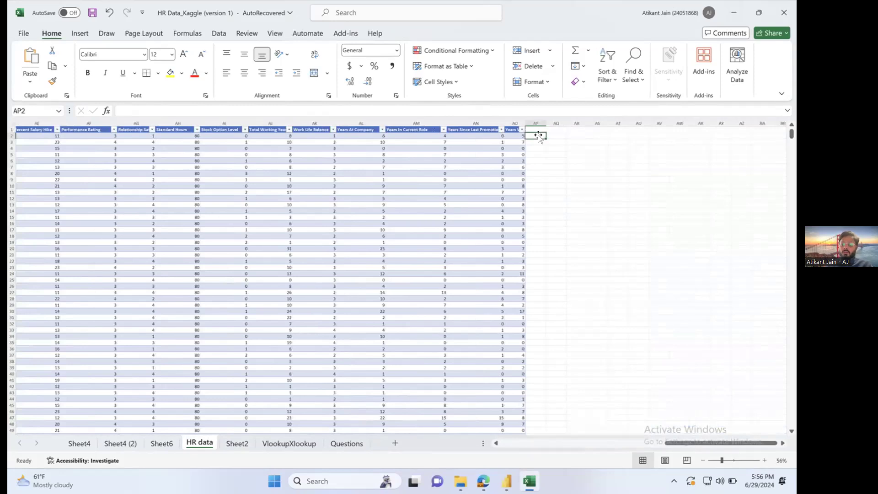
type("=if")
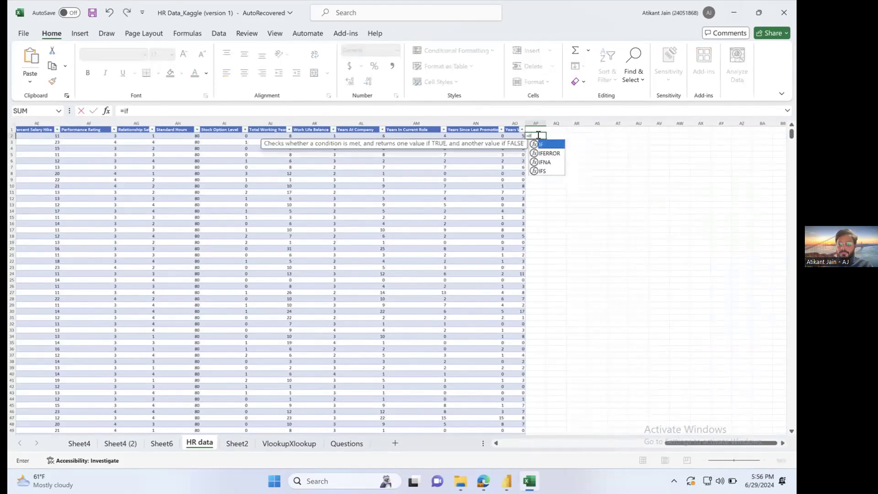
key("Tab")
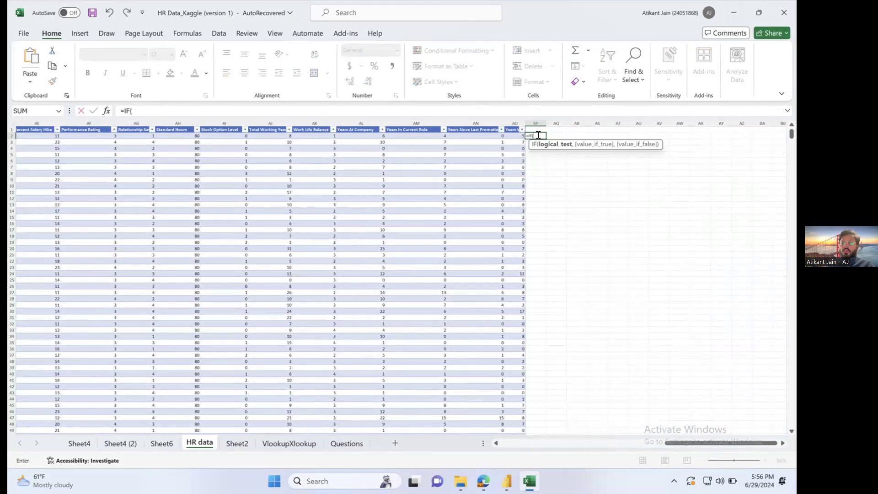
key("Escape")
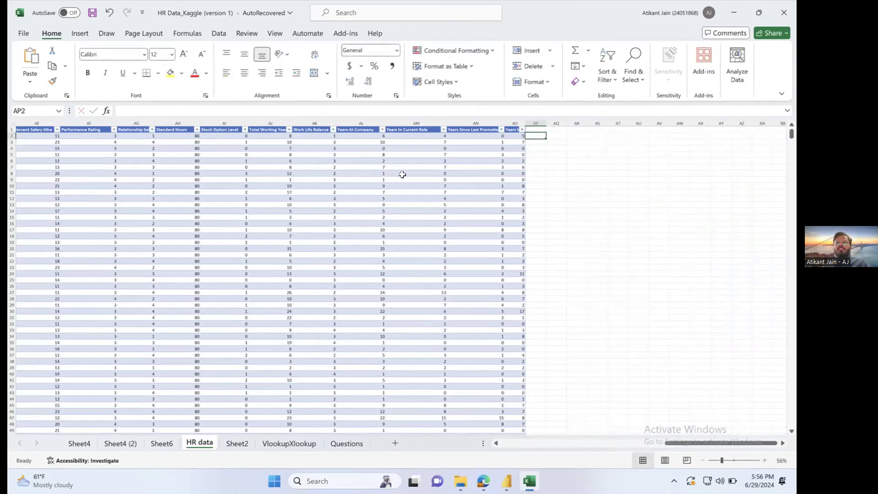
Check the range of ages in the filter values of the Age column on the HR data sheet.
scroll(402, 175, "left", 10)
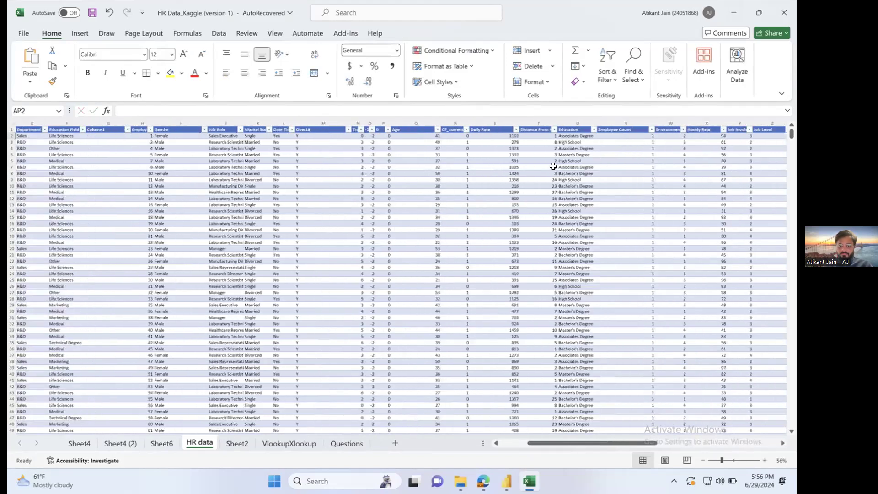
scroll(553, 166, "left", 3)
left_click(554, 122)
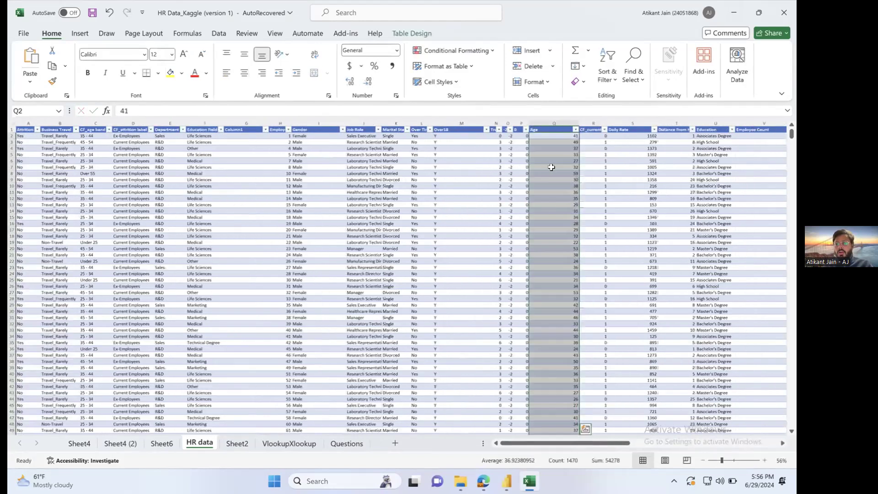
scroll(551, 168, "up", 5, "ctrl")
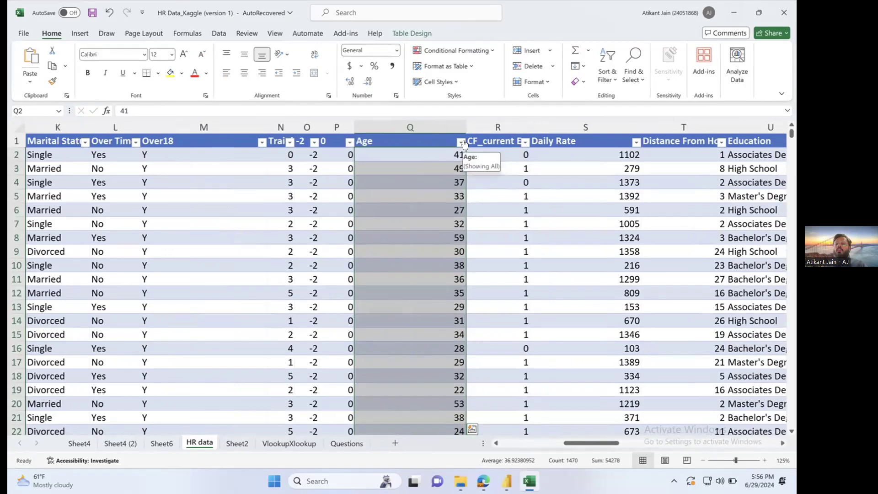
left_click(462, 142)
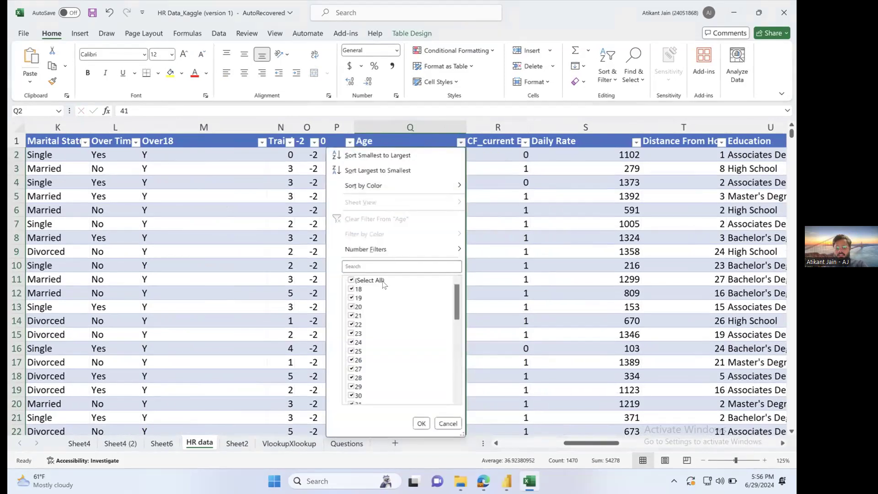
left_click_drag(455, 297, 452, 378)
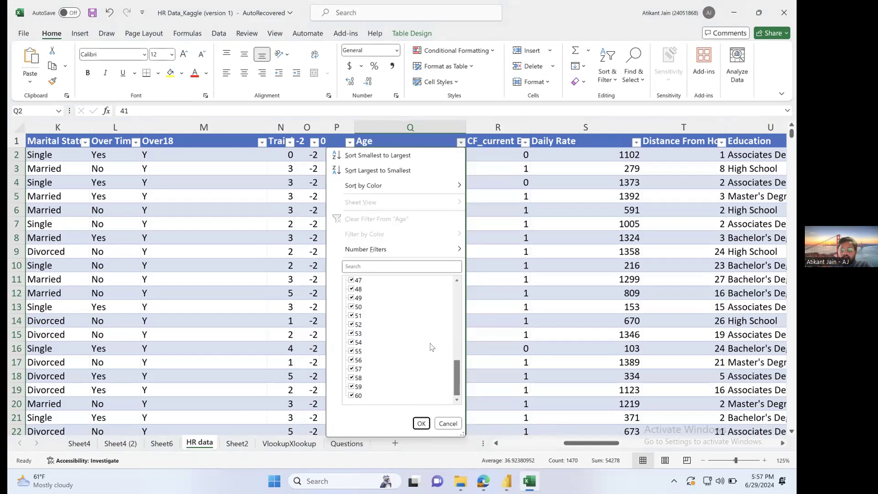
scroll(454, 336, "up", 10)
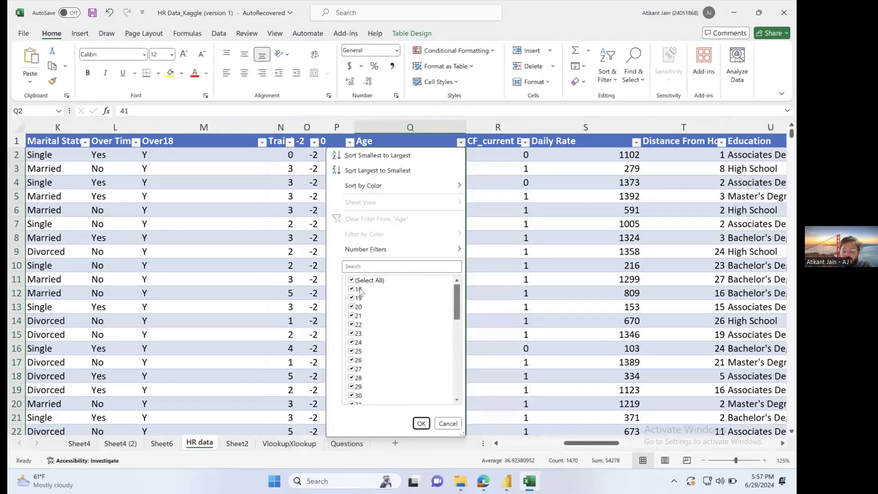
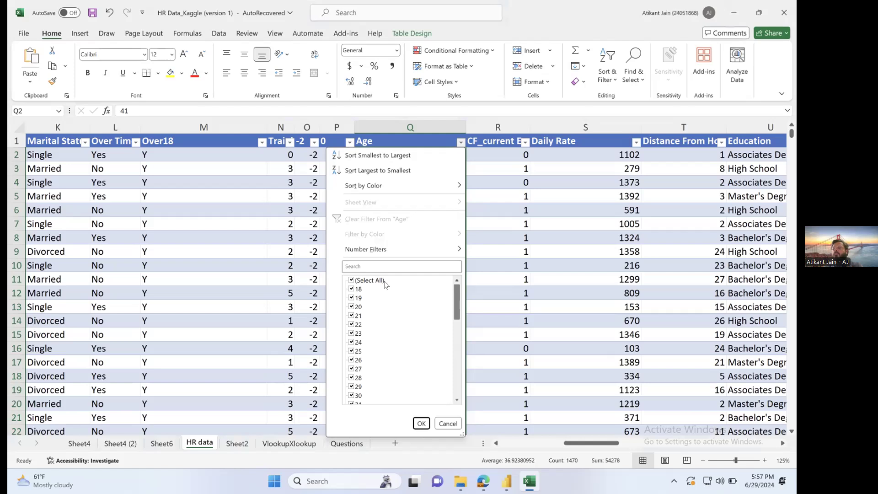
left_click(502, 171)
left_click(453, 151)
Add a new table column headed Age Group in AP1, directly after the last column of the HR data table.
scroll(452, 151, "right", 15)
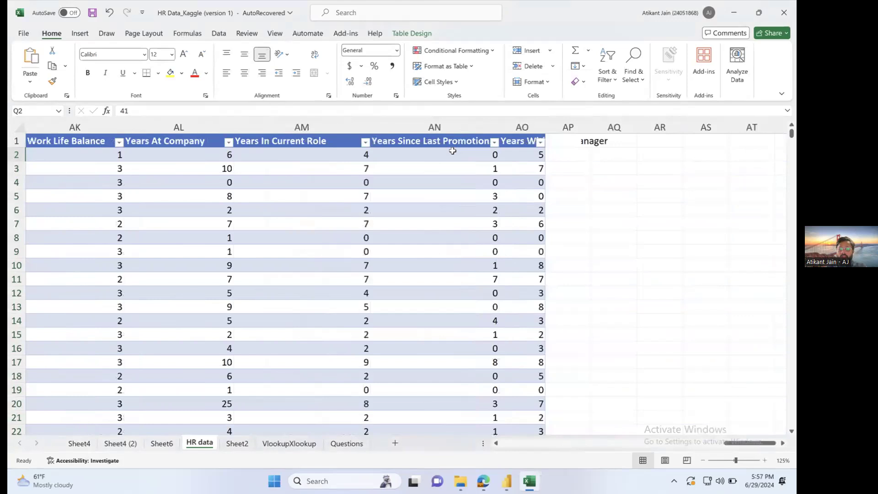
scroll(453, 151, "left", 10)
left_click(671, 139)
type("Age Group")
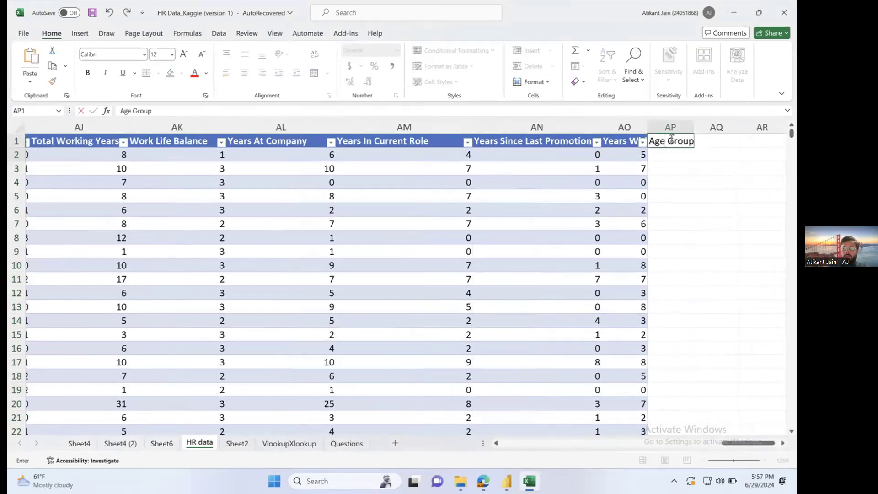
key("Return")
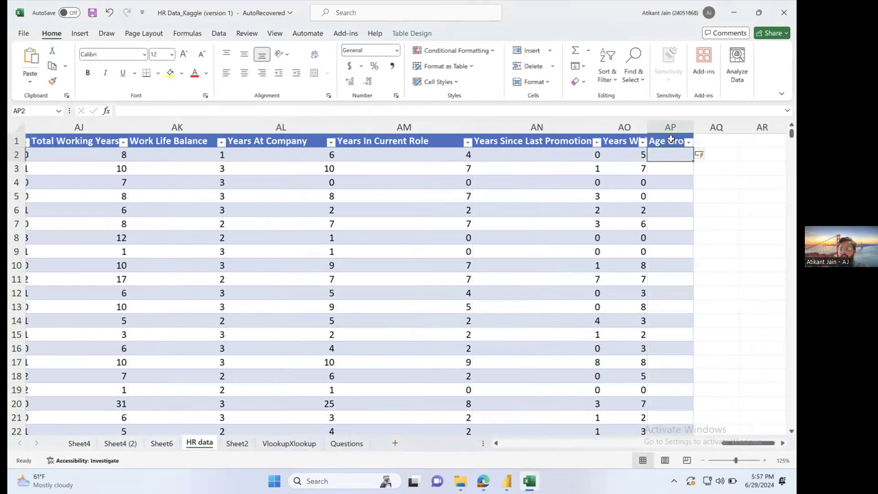
type("=IF(")
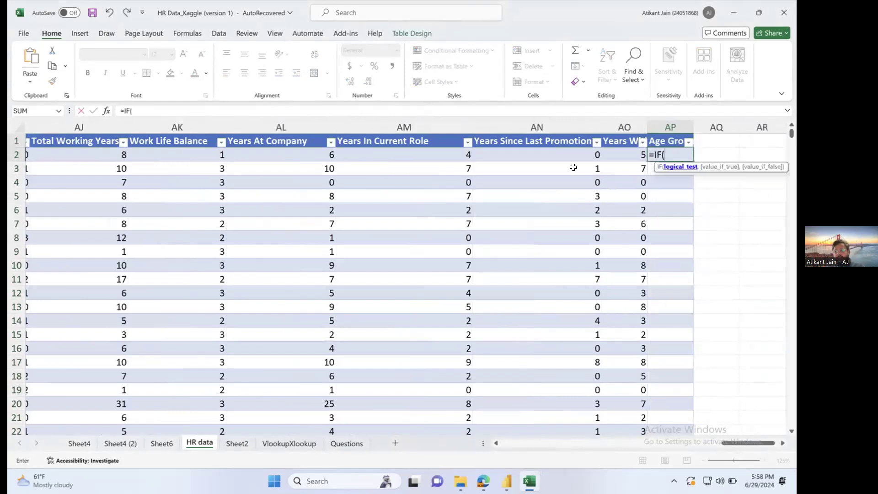
scroll(490, 164, "left", 10)
scroll(490, 165, "left", 6)
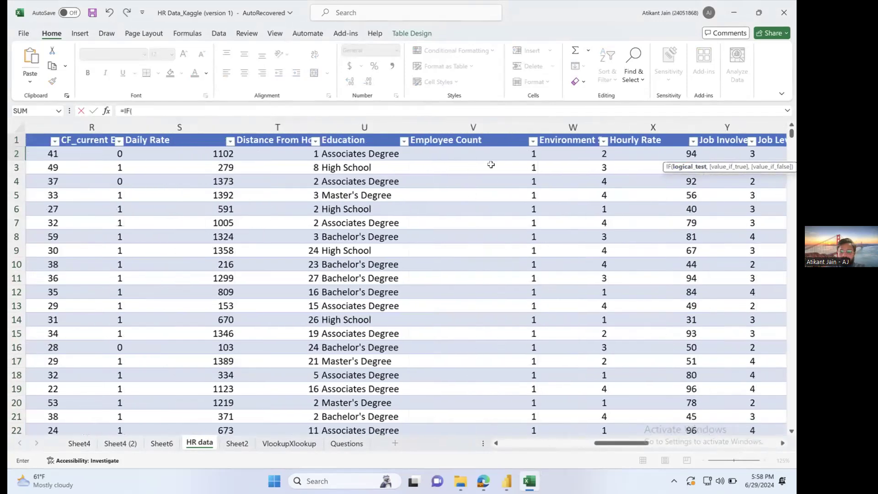
left_click(489, 156)
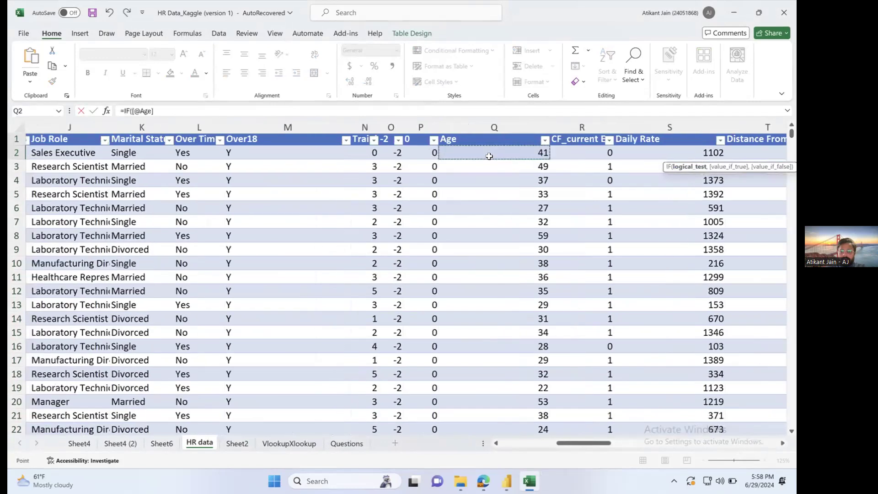
type("<")
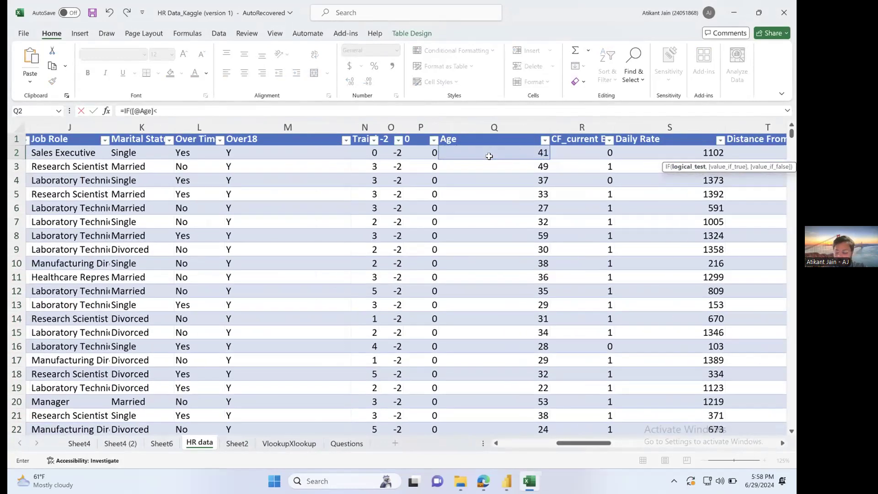
type("25")
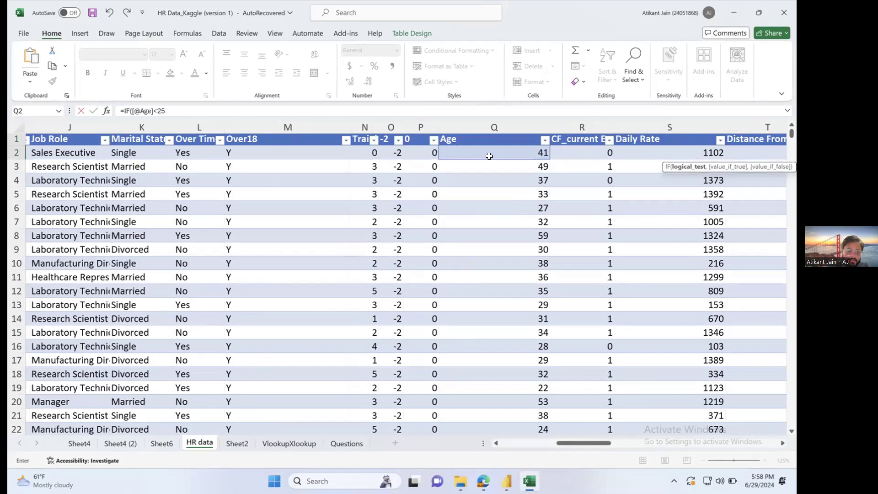
key("BackSpace")
type("6,\"")
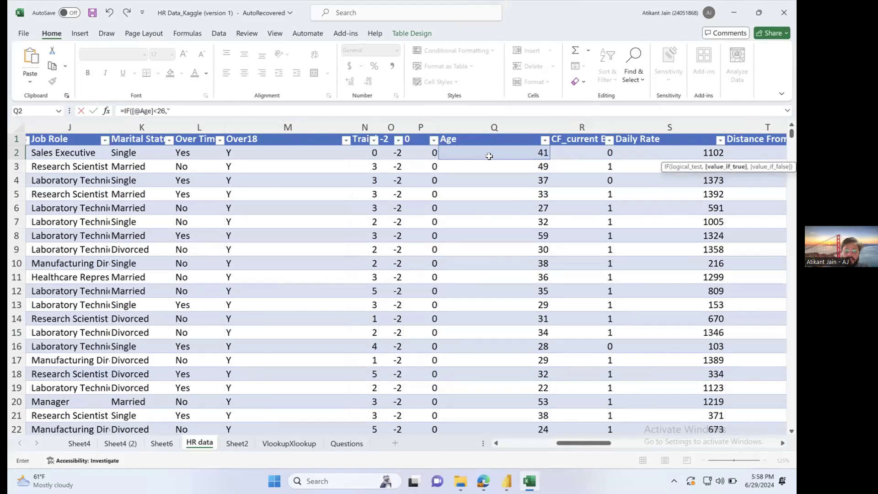
type("18-25\"")
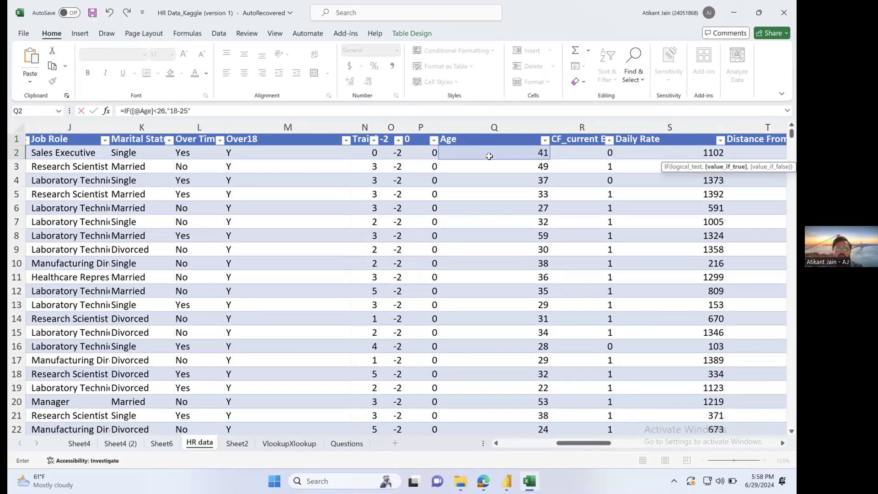
type(",")
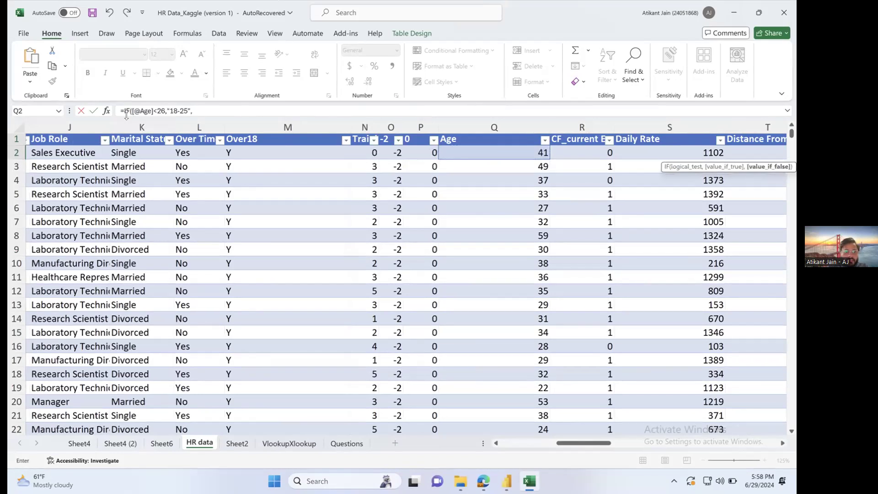
left_click_drag(131, 112, 190, 110)
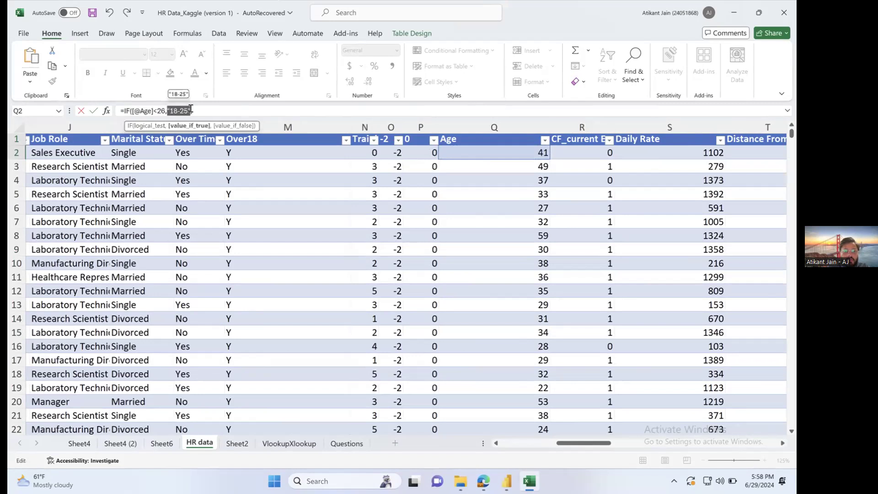
left_click(192, 111)
type(",")
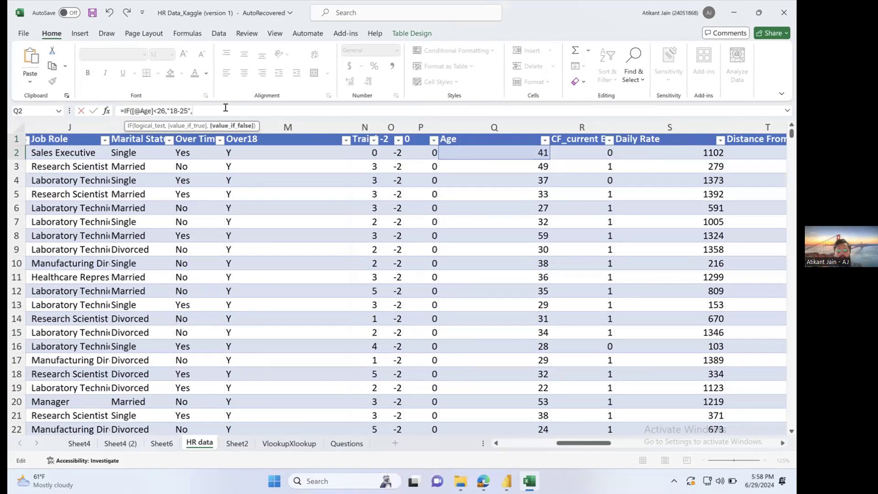
type("if(")
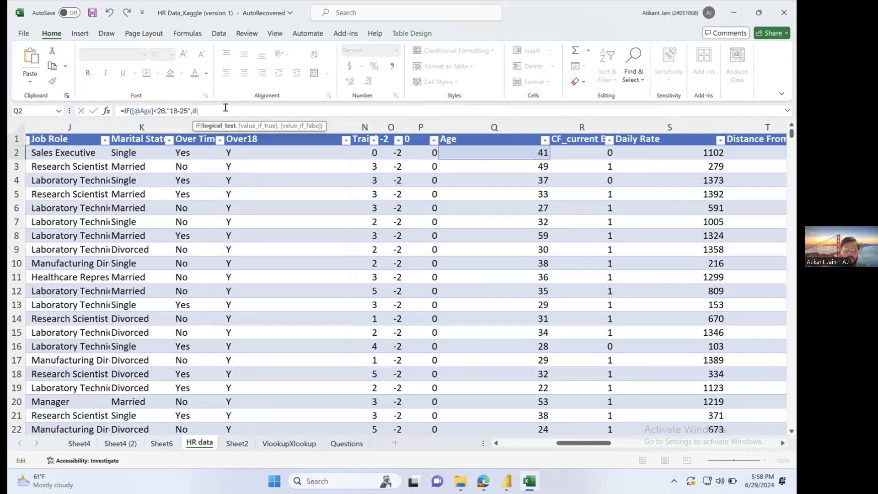
left_click(454, 154)
type("<")
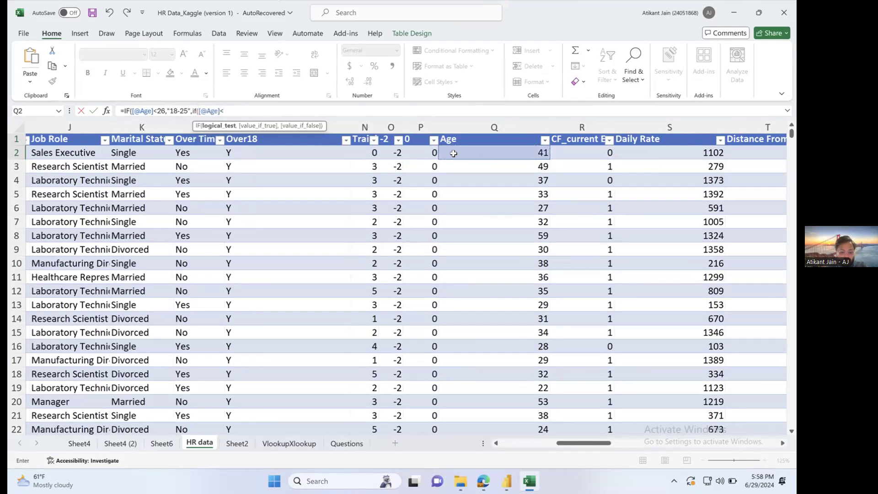
type("36,")
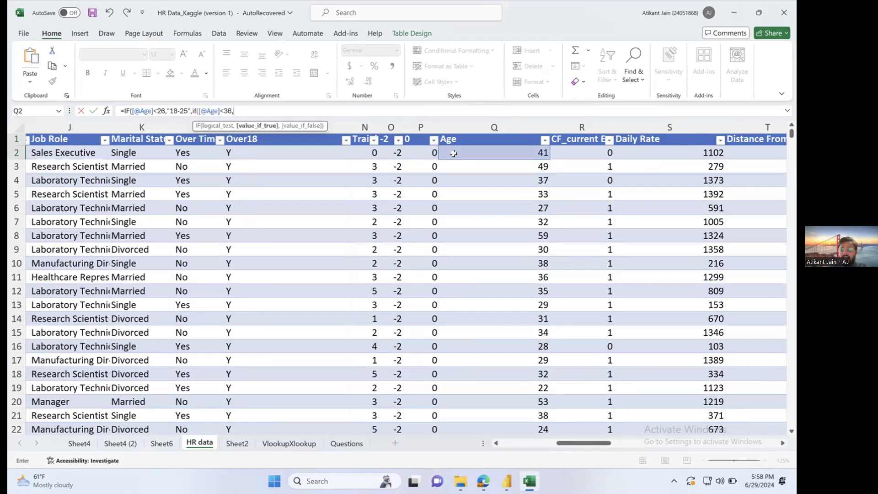
type("\"26-35")
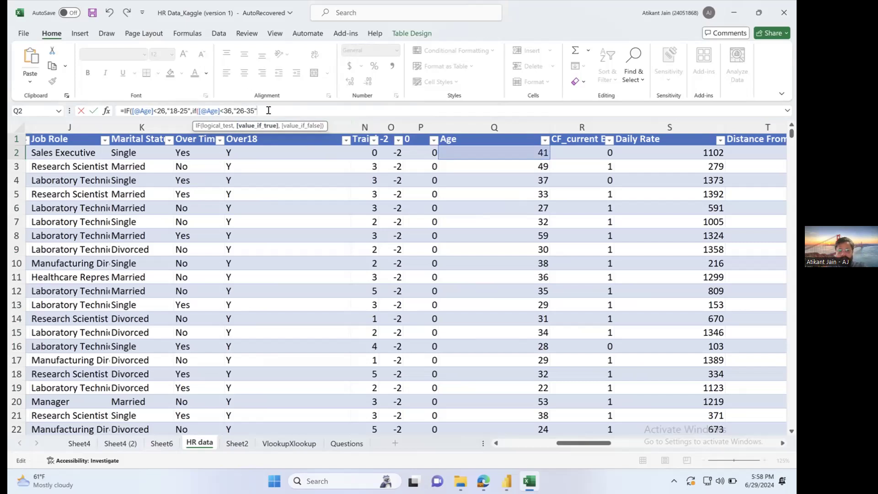
type(",")
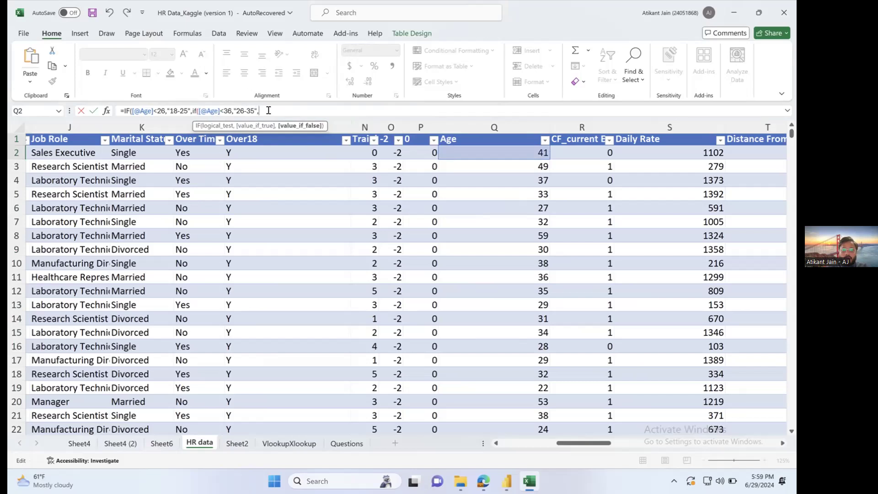
type("if(")
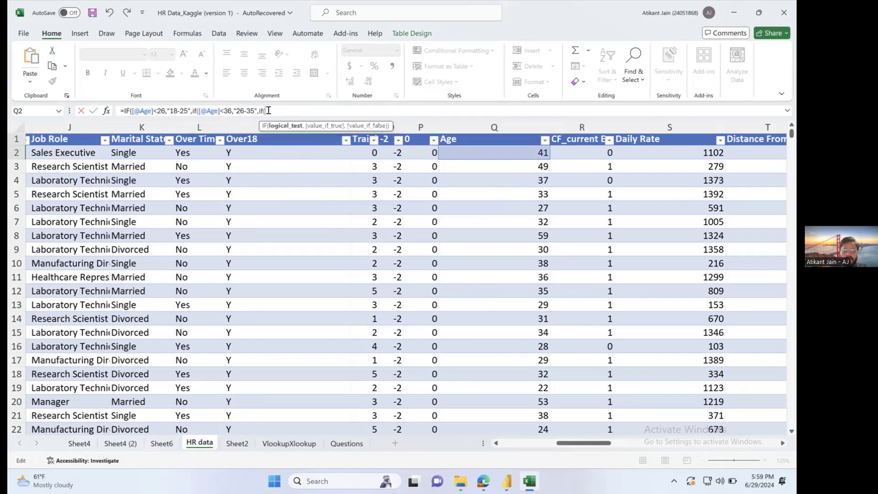
left_click(445, 152)
type("<")
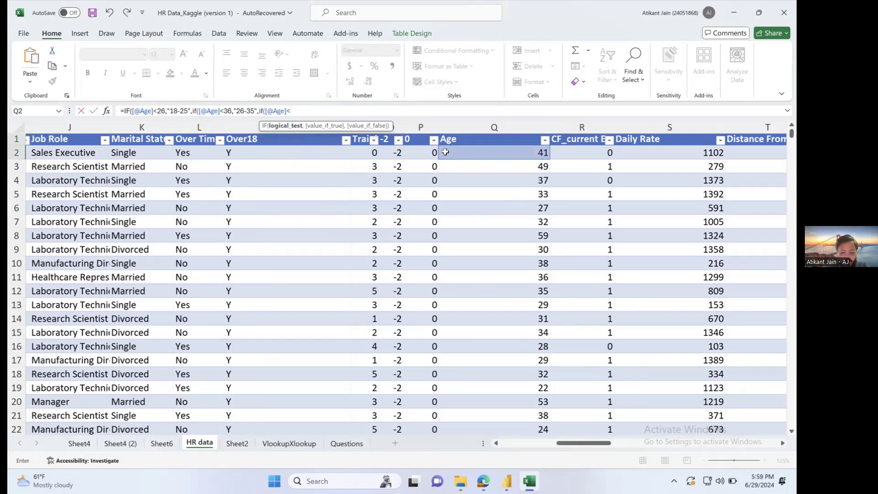
type("46,\"36-45")
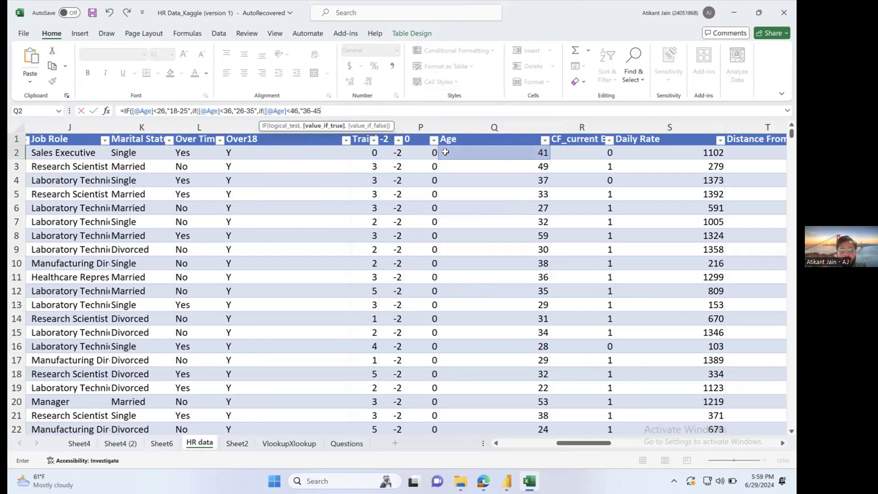
type(",\"45+")
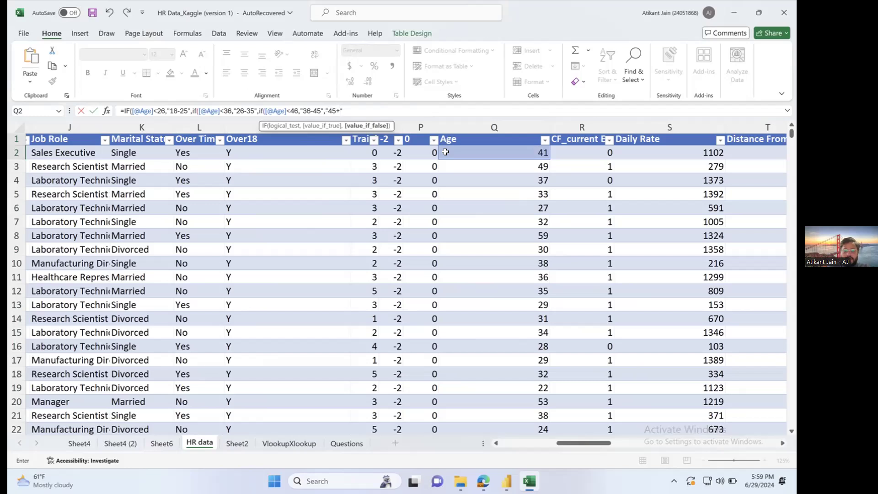
Close all three IF functions, commit the formula to the Age Group column and show that column's filter values.
type(")")
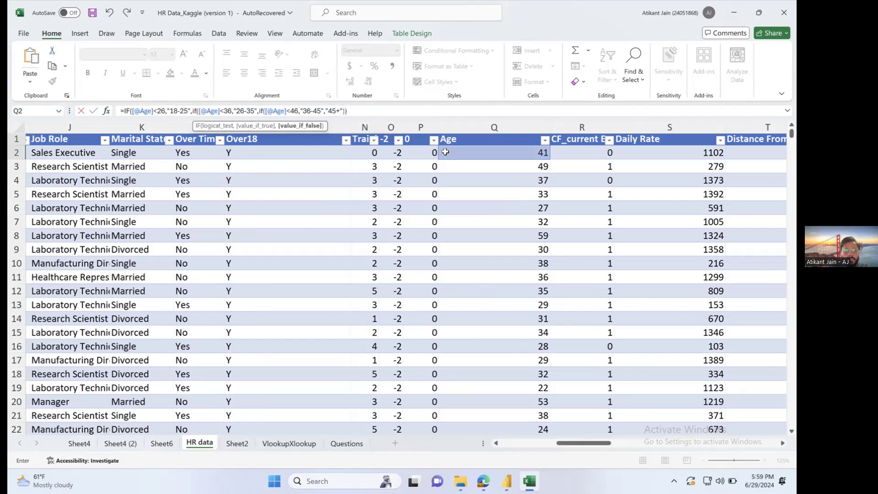
type(")")
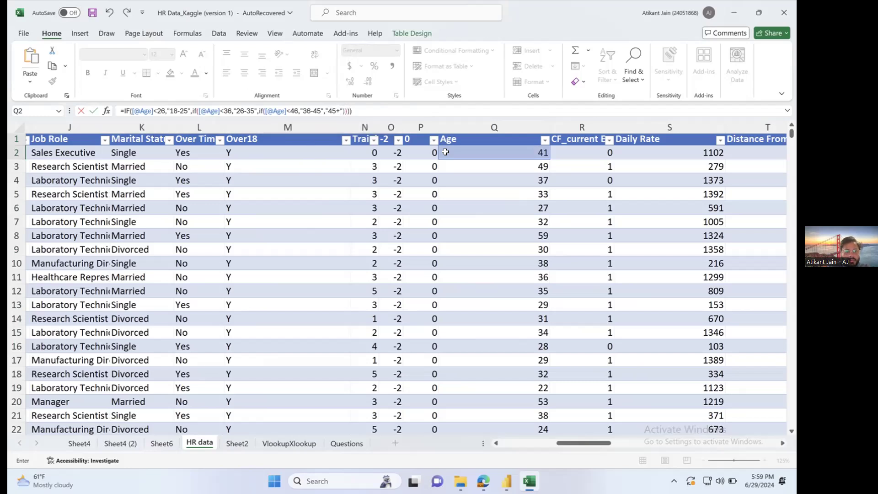
key("BackSpace")
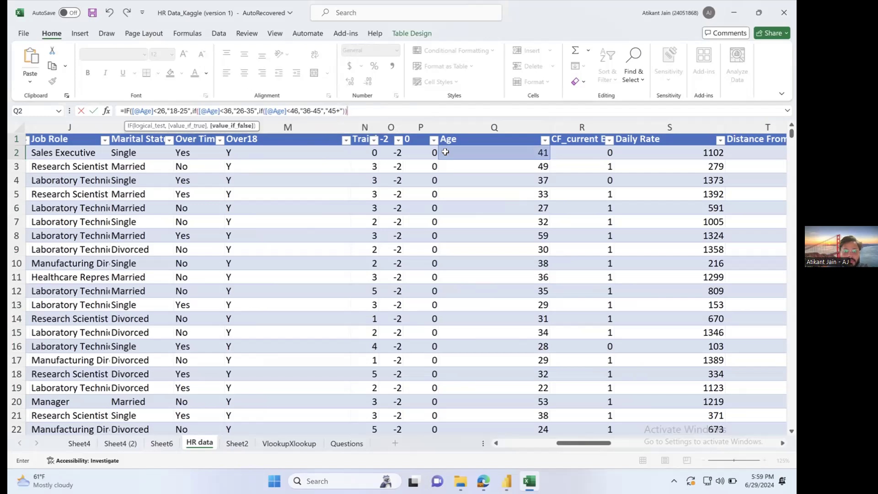
key("BackSpace")
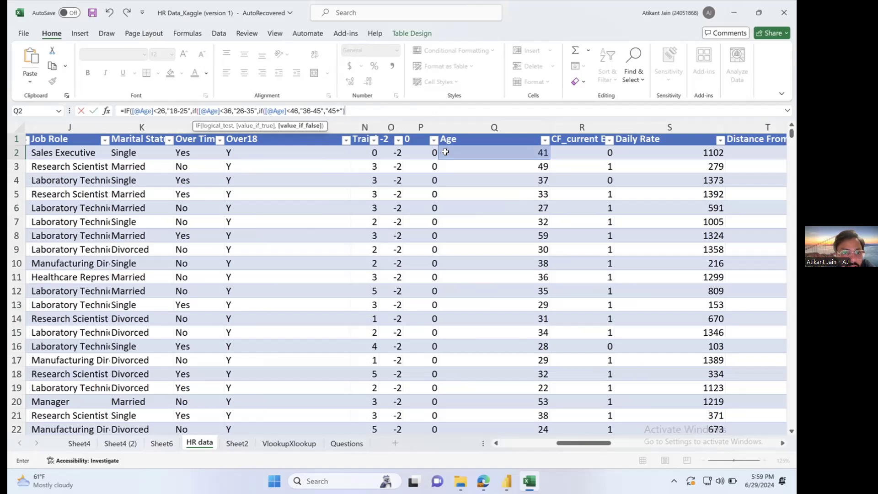
type(")")
key("Return")
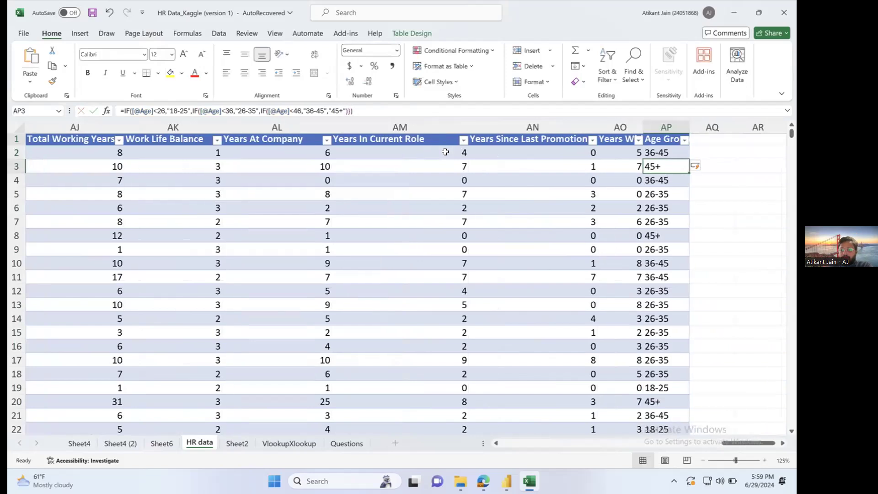
left_click(684, 140)
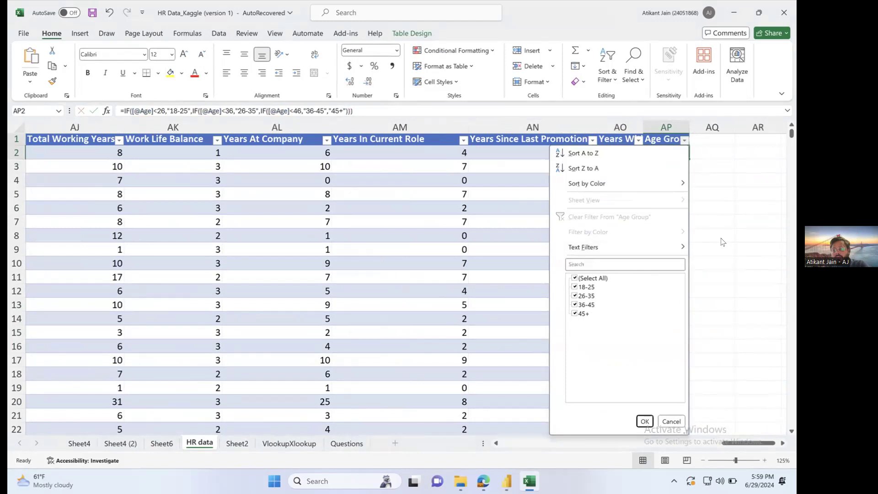
Close the Age Group filter list, view the existing CF_age band column's filter values, and check the age group question on the Questions sheet.
left_click(644, 421)
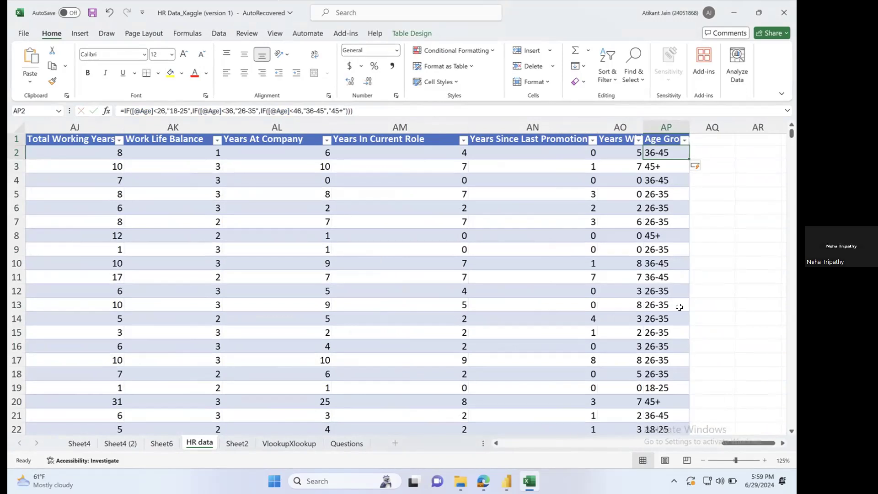
left_click(665, 180)
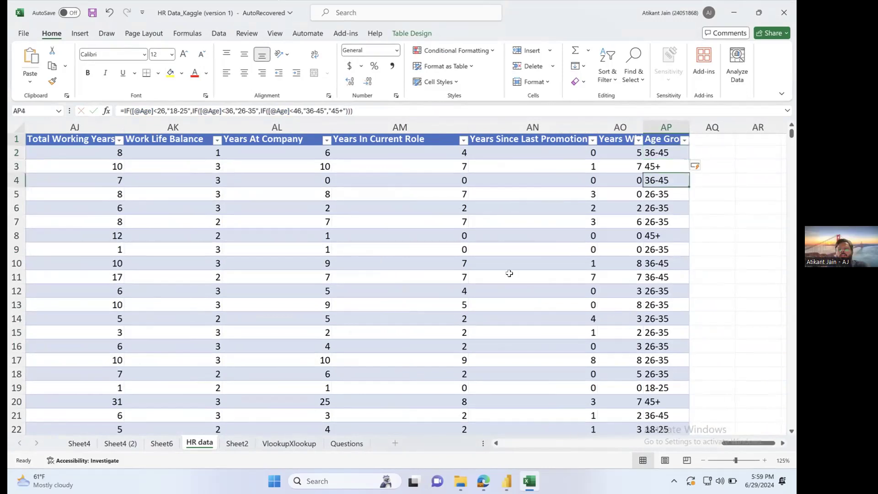
scroll(490, 274, "left", 15)
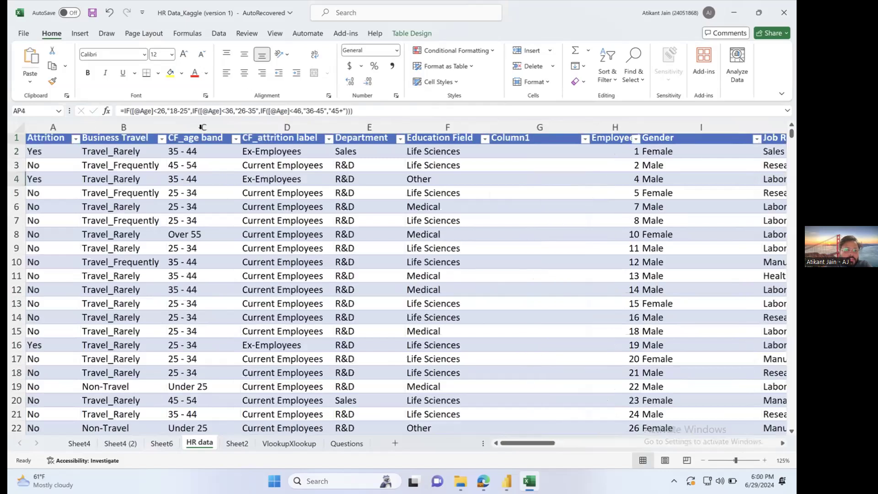
left_click(201, 138)
left_click(236, 141)
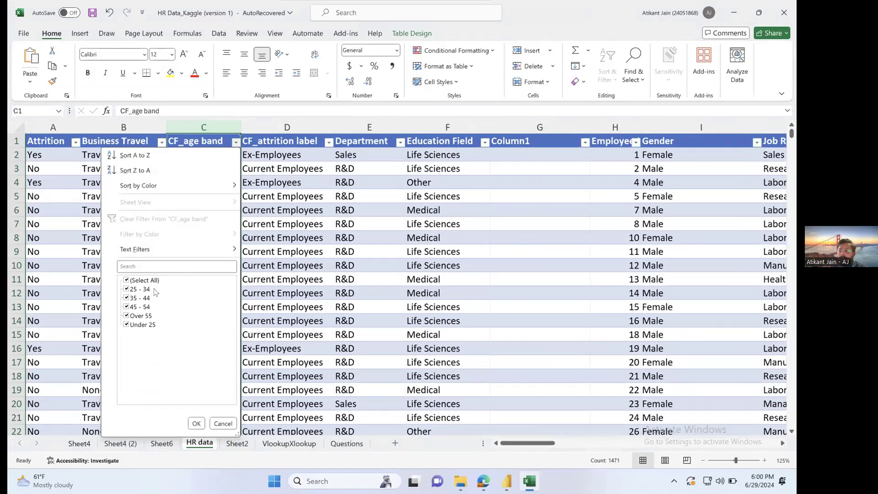
left_click(288, 284)
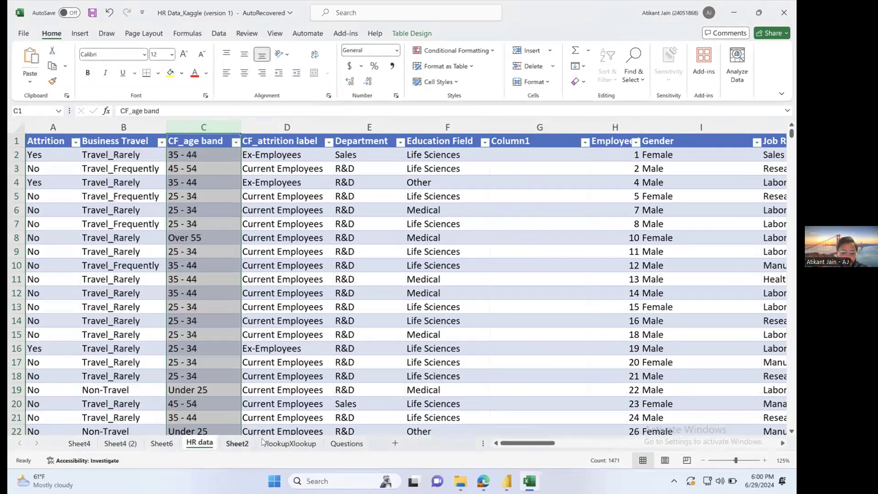
left_click(347, 442)
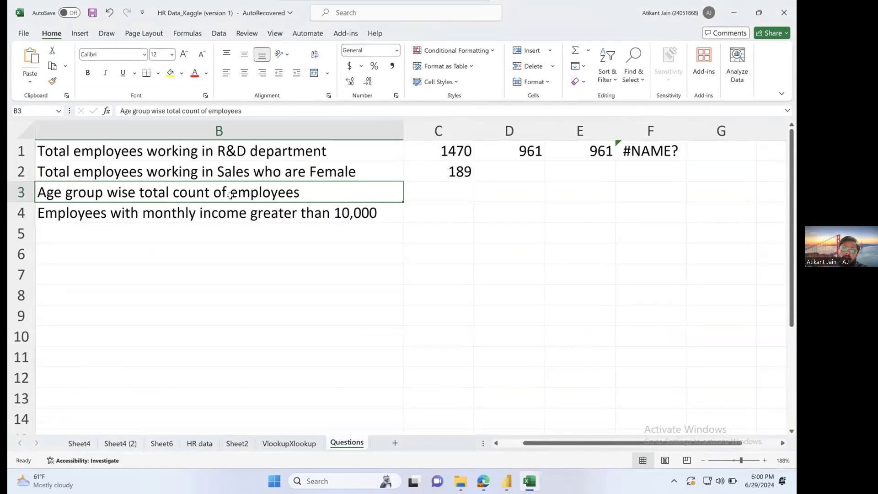
Create a PivotTable on a new worksheet from the whole HR data sheet, range 'HR data'!$A:$AP.
left_click(199, 443)
left_click(737, 179)
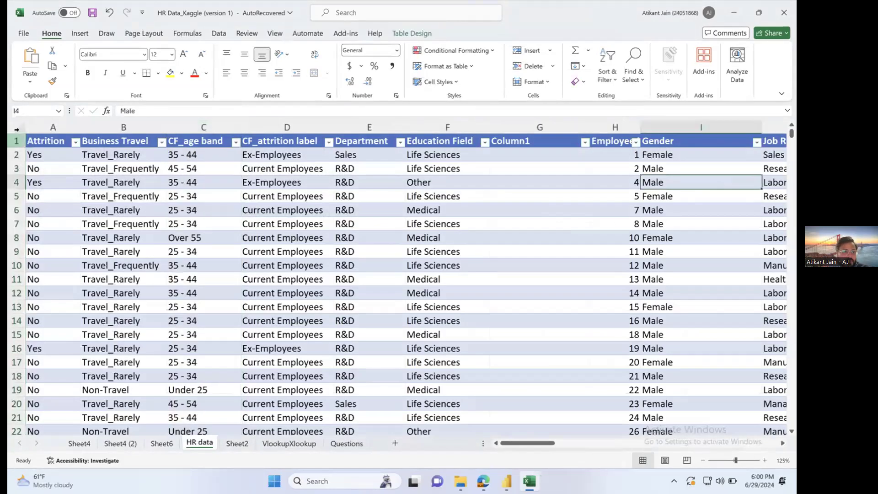
left_click(50, 141)
key("ctrl+a")
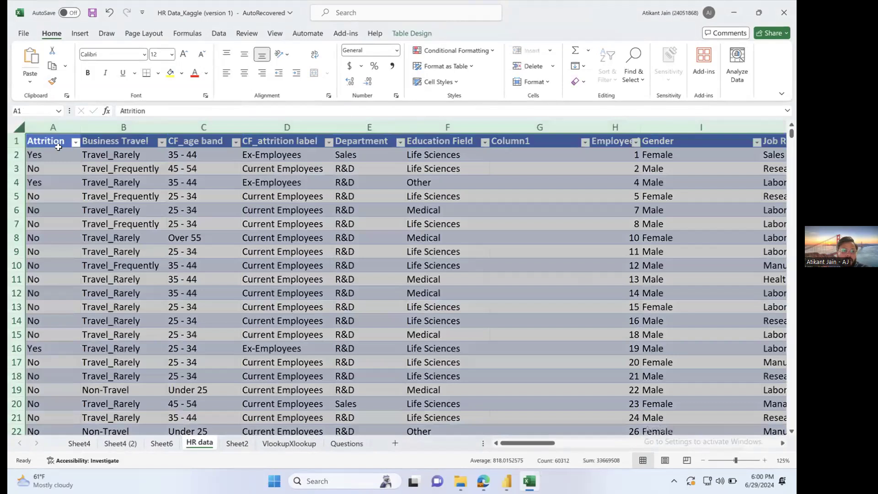
left_click(79, 33)
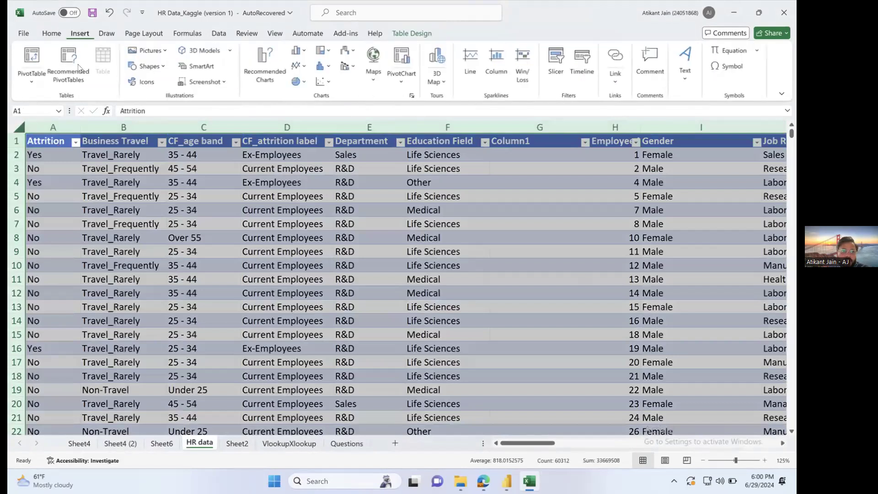
left_click(32, 58)
left_click_drag(340, 176, 314, 208)
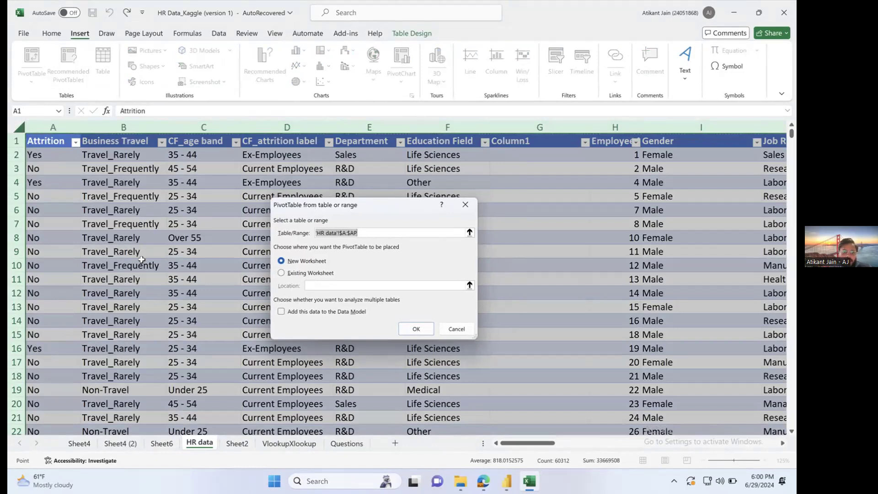
left_click(419, 326)
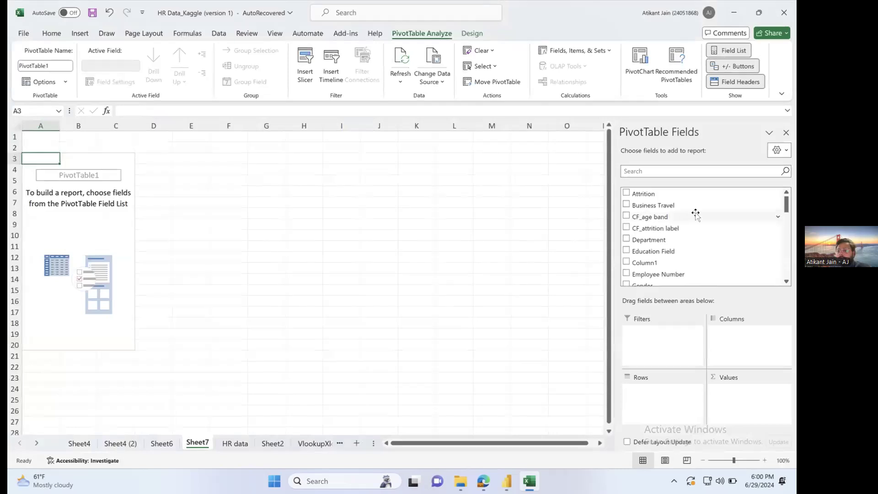
Find the age fields in the PivotTable field list and place Age Group in the rows.
left_click(681, 171)
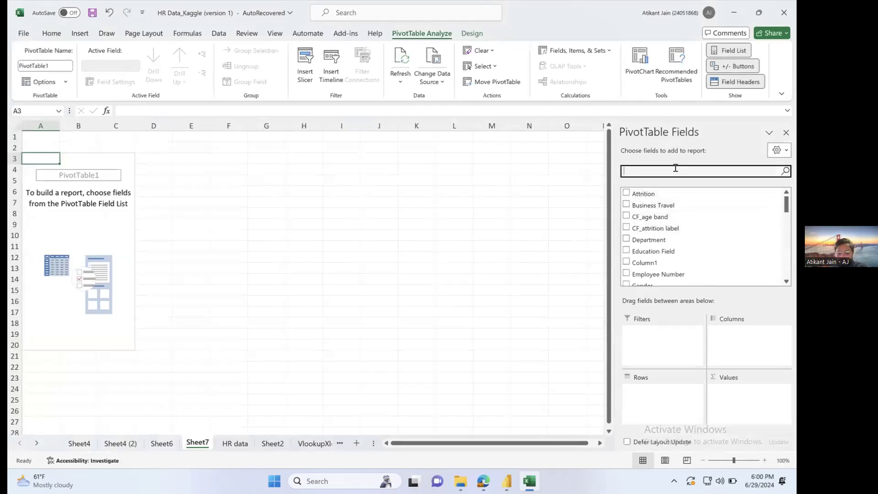
type("age")
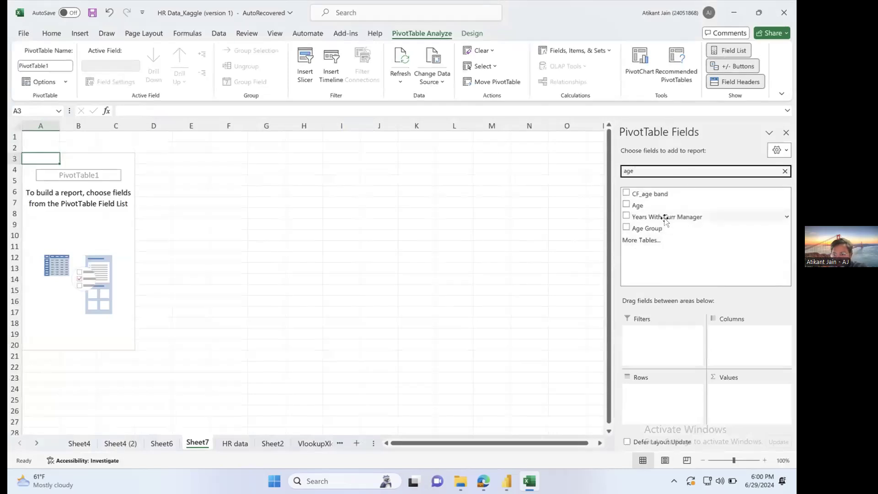
left_click_drag(663, 227, 675, 393)
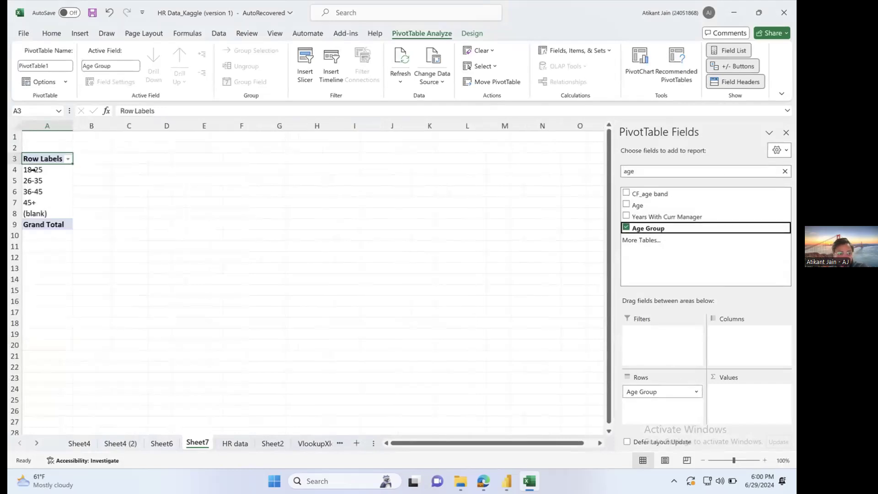
Find the employee fields and add Employee Number to the PivotTable's values, then look at the row labels' sort and filter options.
left_click(697, 171)
double_click(698, 170)
type("empl")
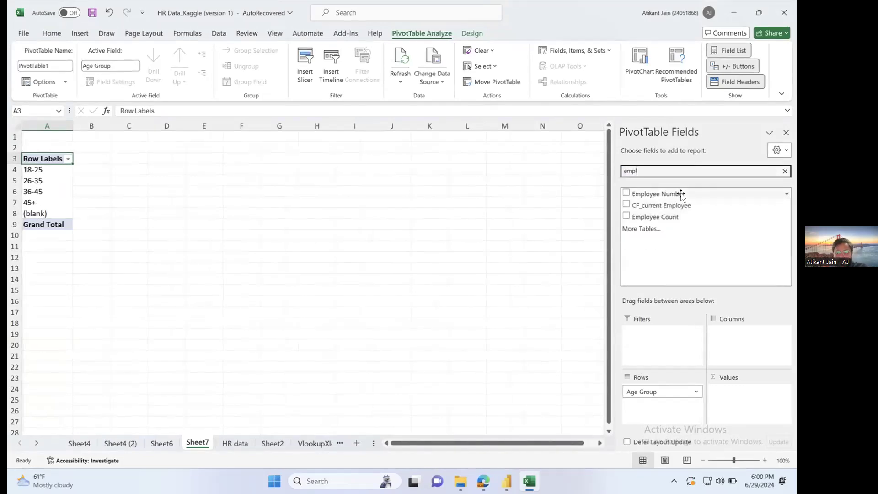
left_click_drag(680, 194, 749, 402)
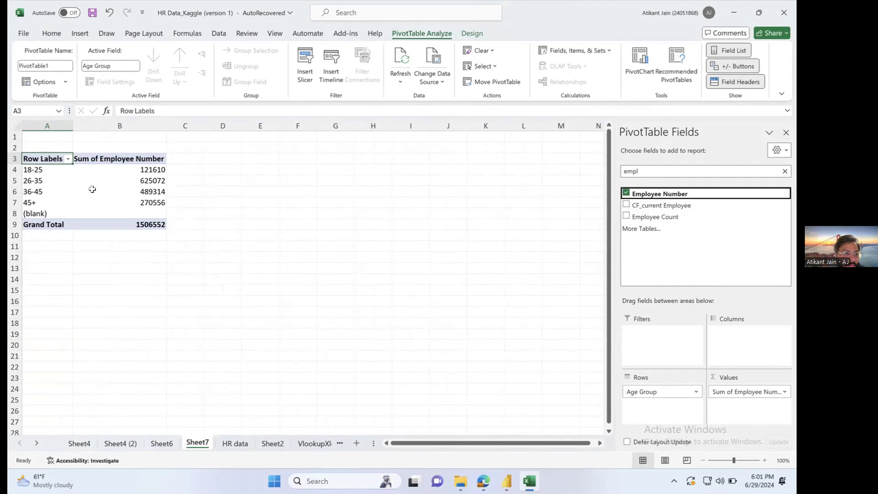
left_click(68, 159)
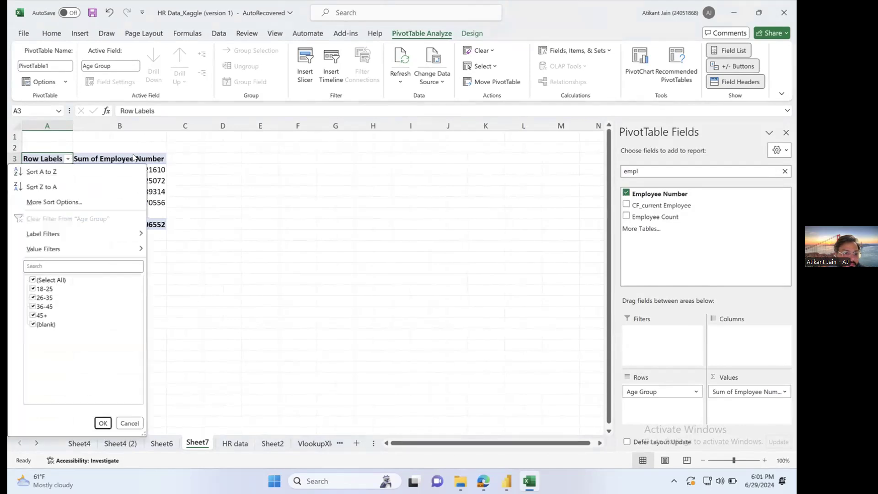
left_click(188, 153)
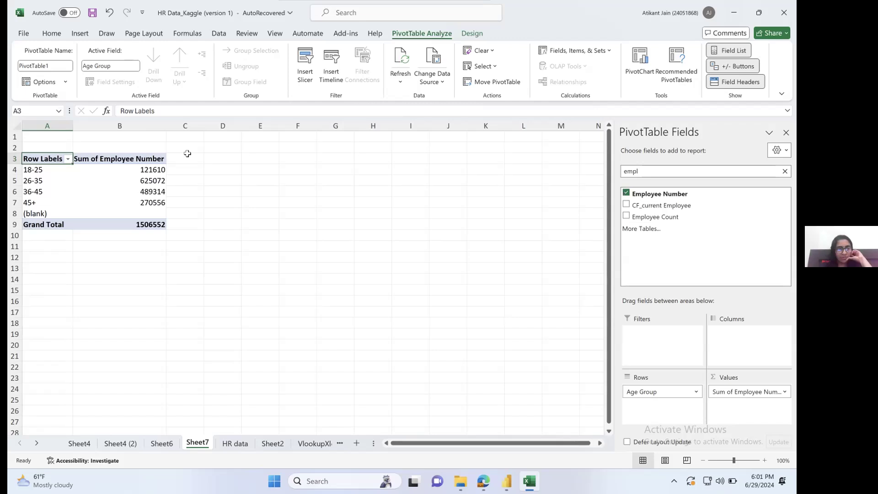
Change the Employee Number value field to summarize by Count instead of Sum.
left_click(137, 191)
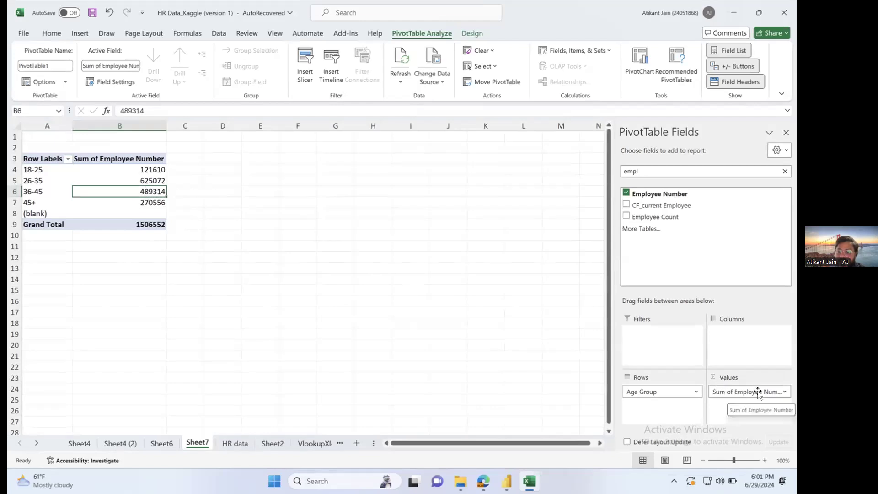
left_click(775, 391)
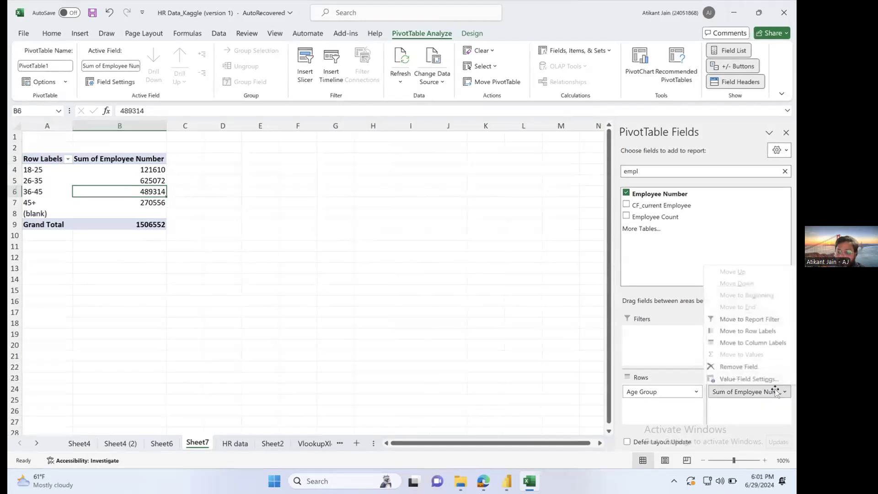
left_click(738, 378)
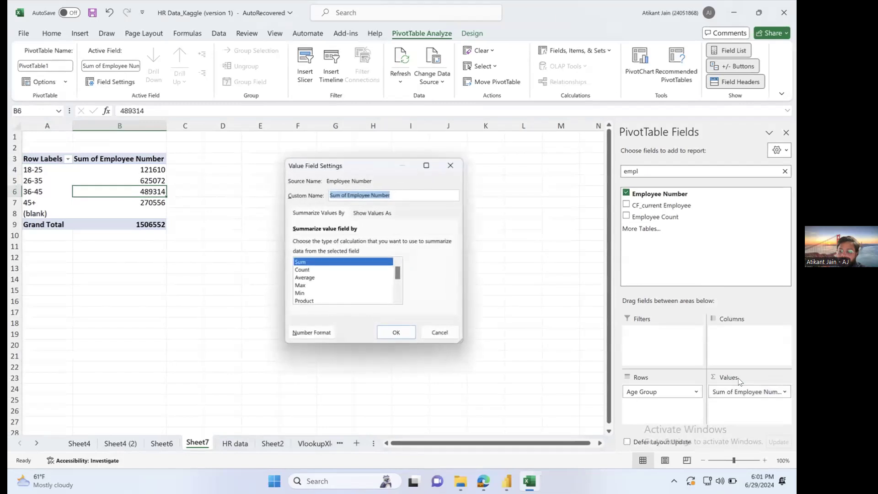
left_click_drag(347, 165, 382, 167)
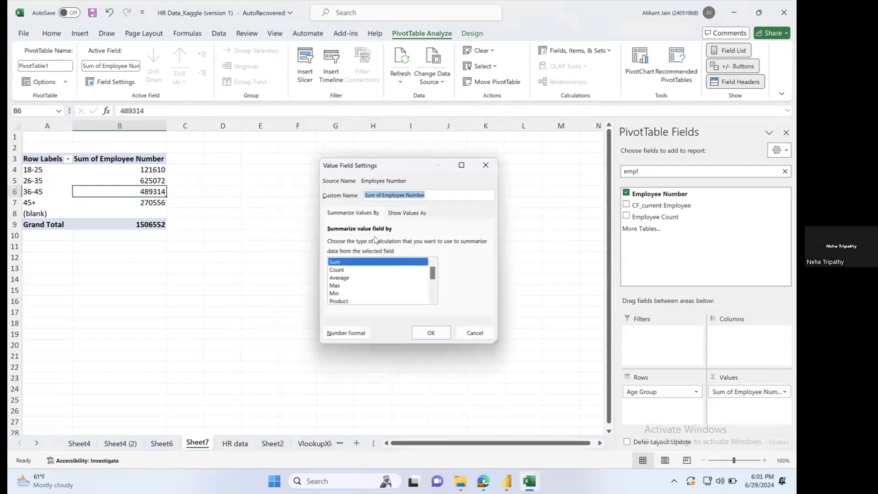
left_click(344, 270)
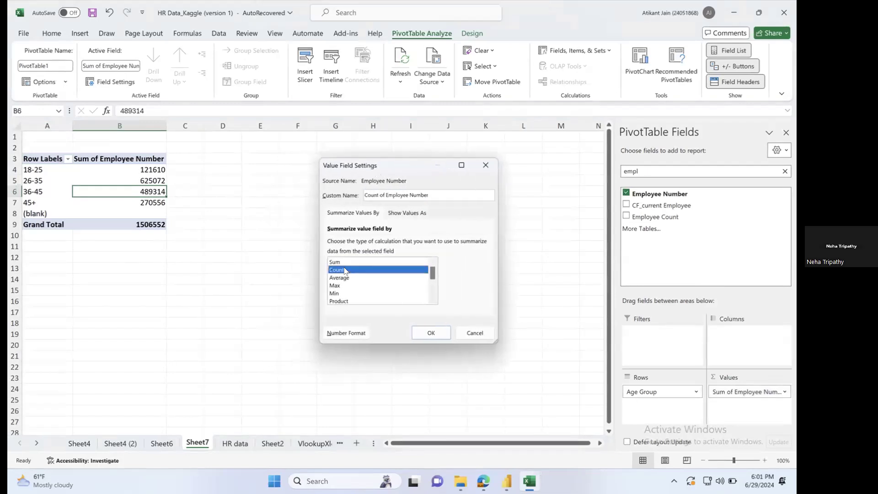
left_click(431, 334)
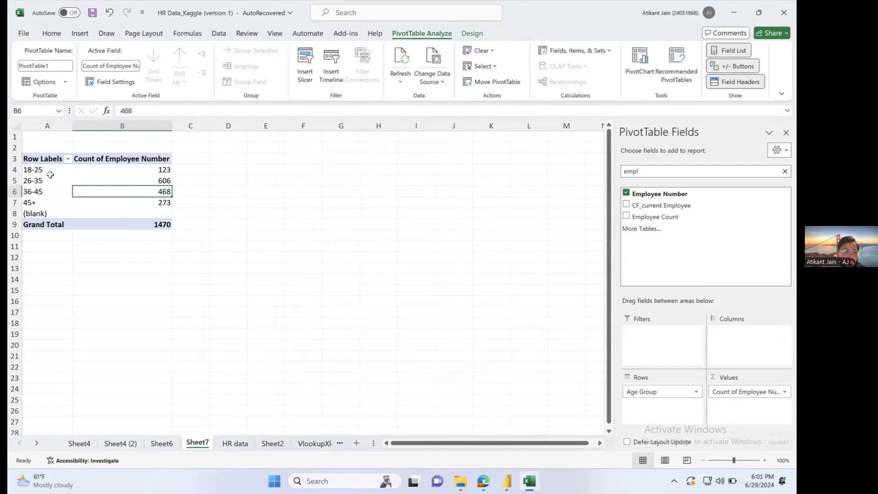
Sort the age groups in descending order by Count of Employee Number.
left_click(157, 202)
left_click_drag(157, 171, 157, 203)
left_click(68, 159)
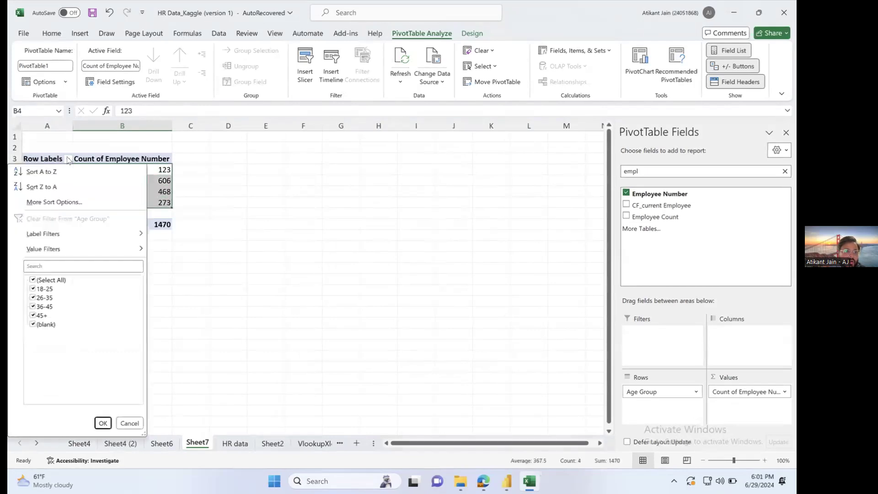
left_click(62, 199)
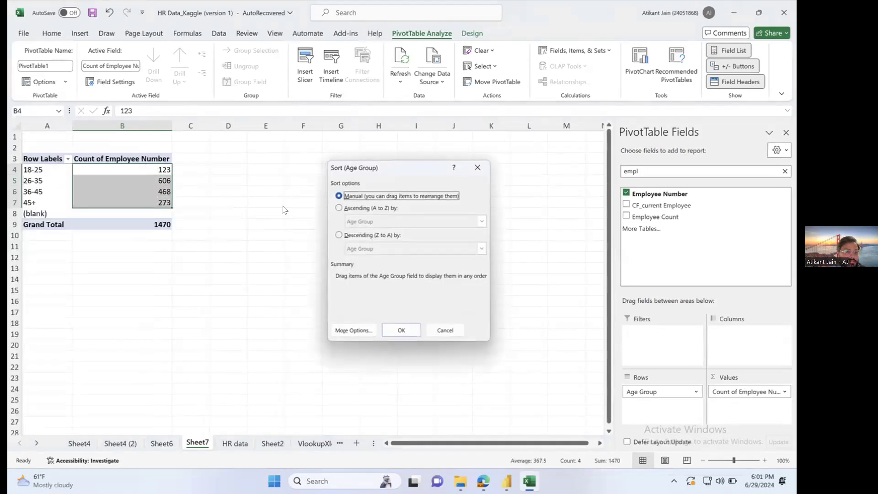
left_click(361, 236)
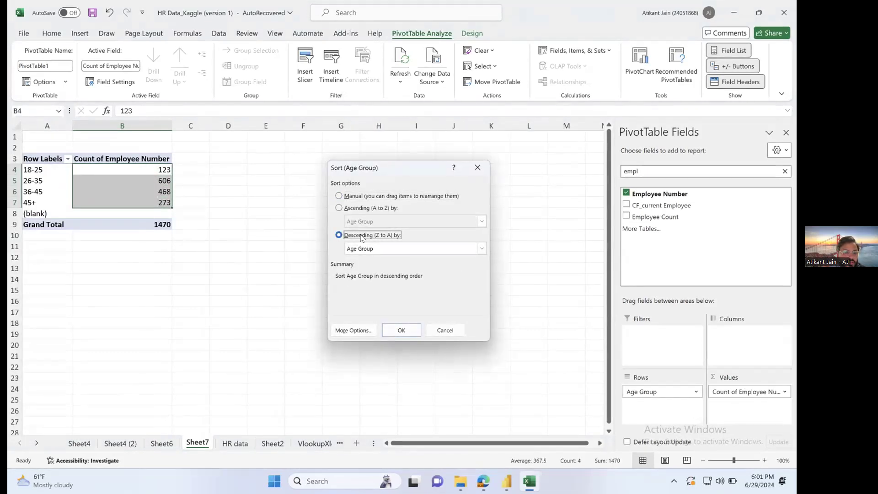
left_click(387, 248)
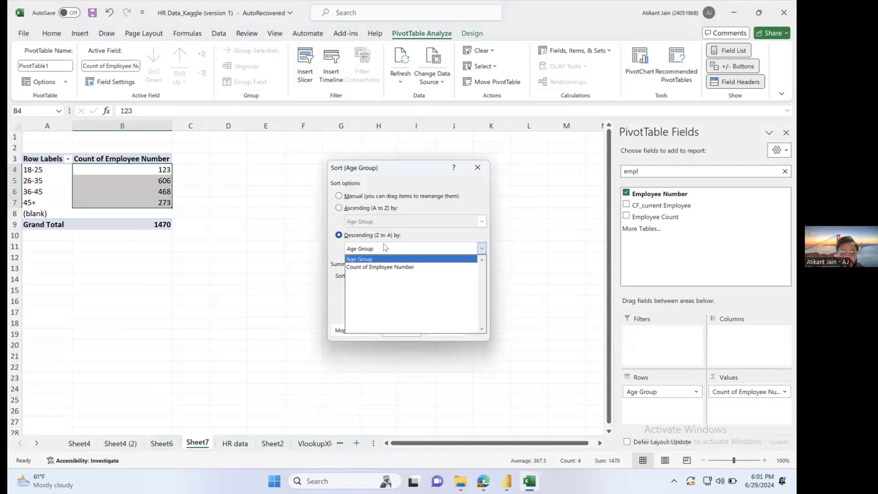
left_click(385, 266)
left_click(399, 329)
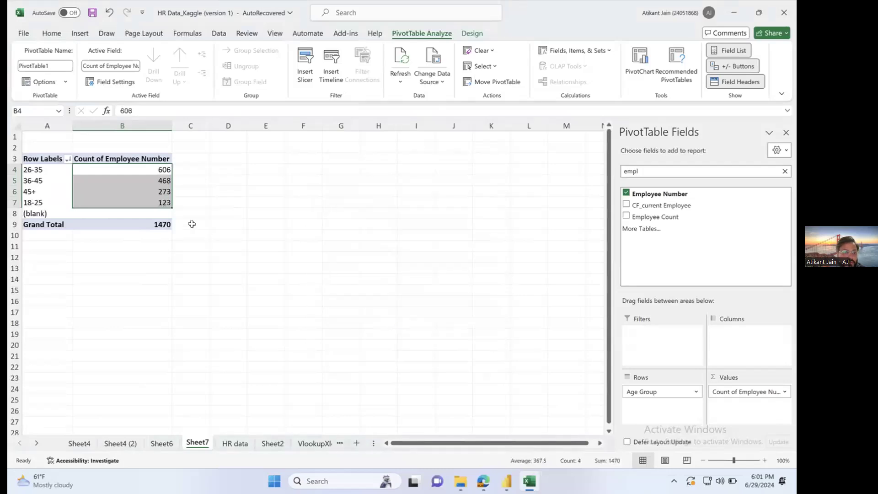
Compare the bar and area previews, and insert a Clustered Column PivotChart from the age group PivotTable.
left_click(158, 247)
left_click(144, 185)
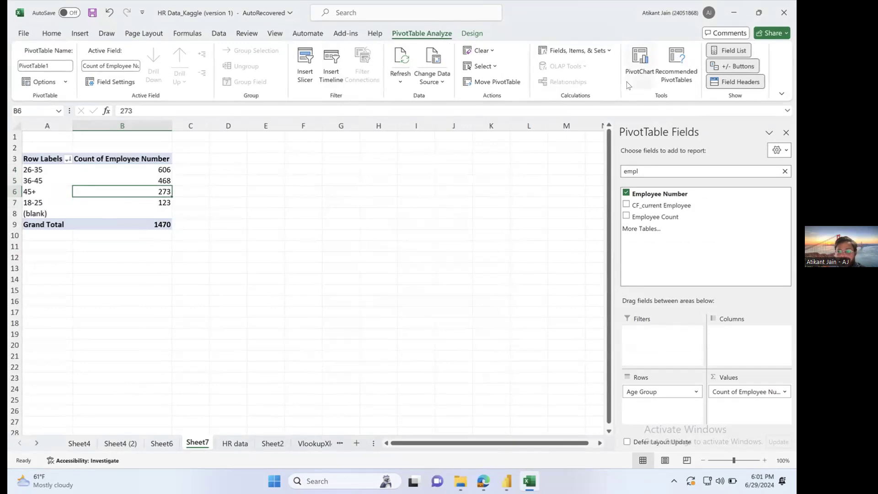
left_click(639, 64)
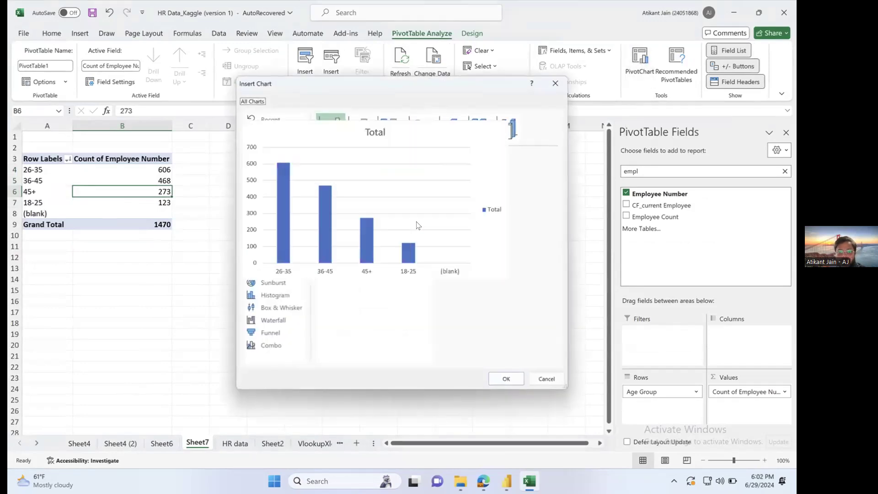
mouse_move(383, 228)
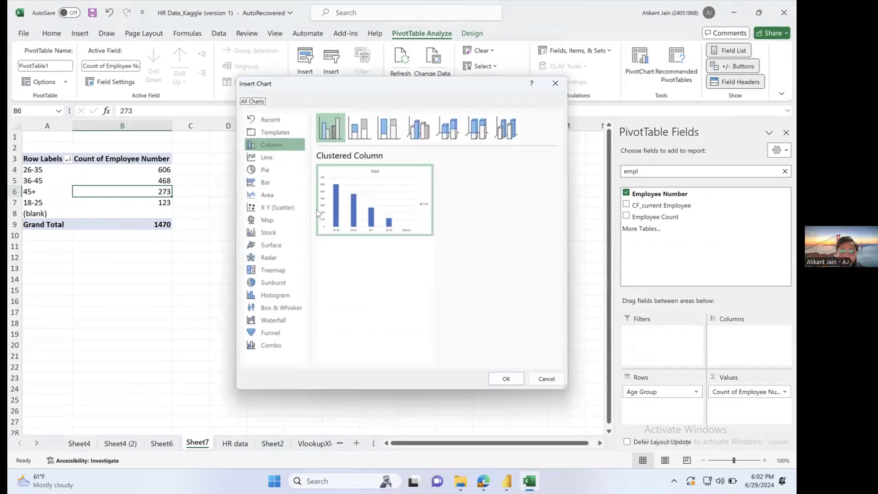
left_click(283, 181)
mouse_move(330, 188)
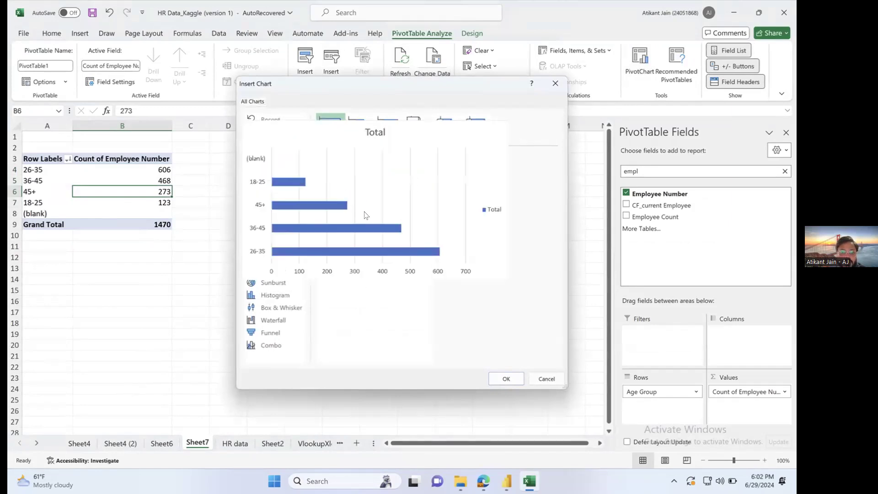
left_click(284, 196)
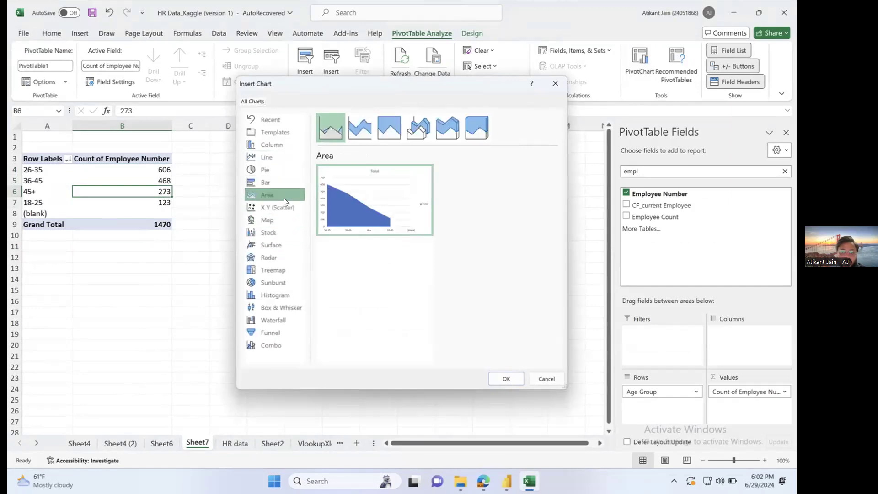
left_click(278, 181)
left_click(277, 146)
mouse_move(353, 183)
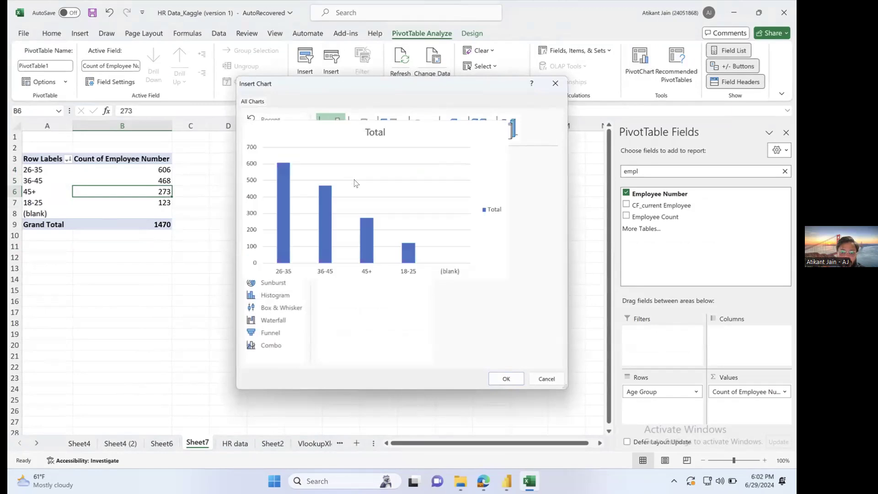
double_click(346, 212)
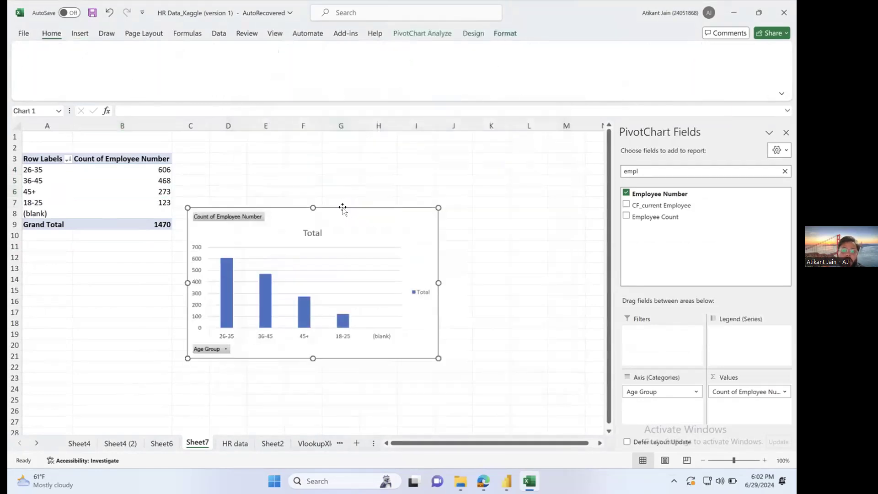
Move the PivotChart below the PivotTable and hide all field buttons on the chart.
left_click_drag(355, 206, 329, 246)
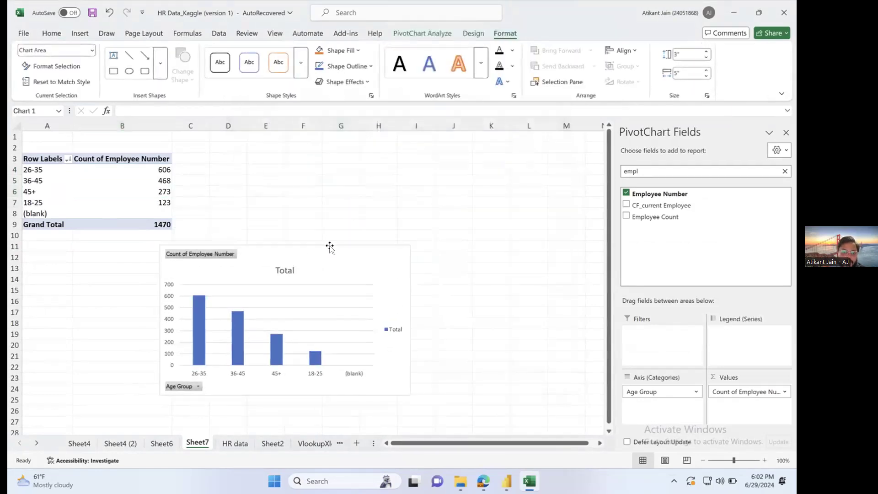
left_click(220, 252)
right_click(221, 255)
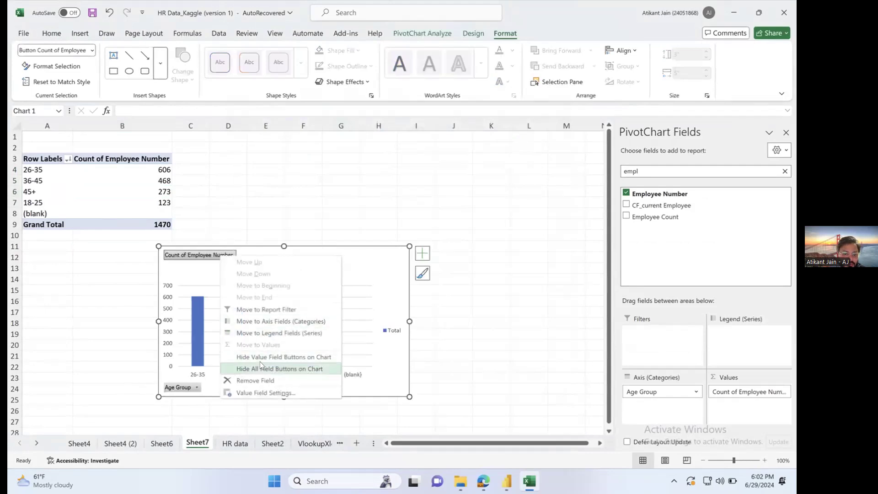
left_click(298, 369)
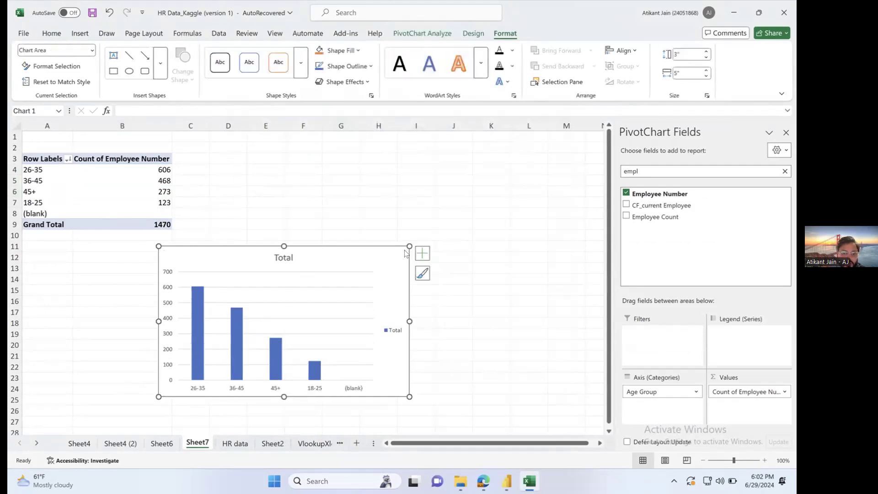
Remove the chart title, legend and gridlines from the age group PivotChart.
left_click(423, 253)
left_click(441, 299)
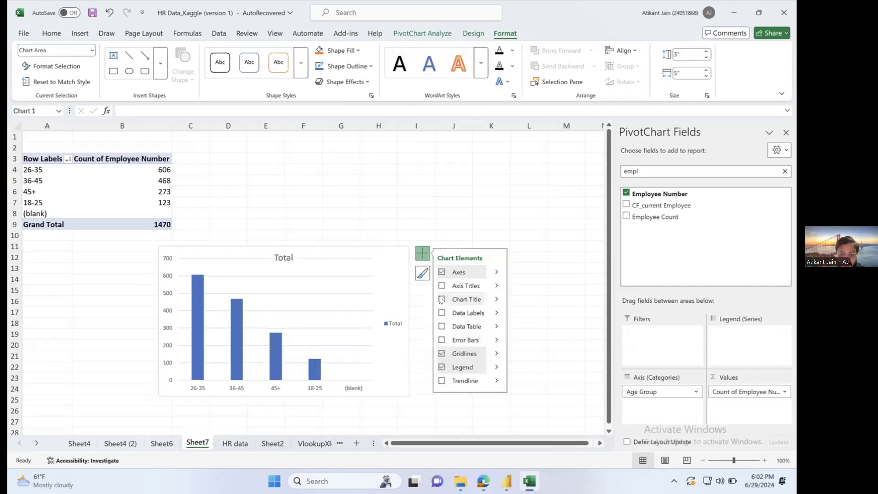
left_click_drag(389, 257, 353, 254)
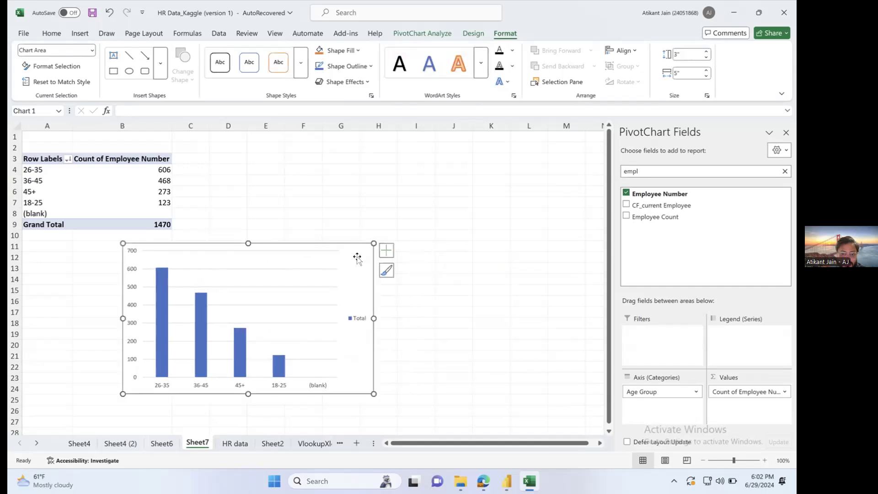
left_click(386, 251)
left_click(405, 364)
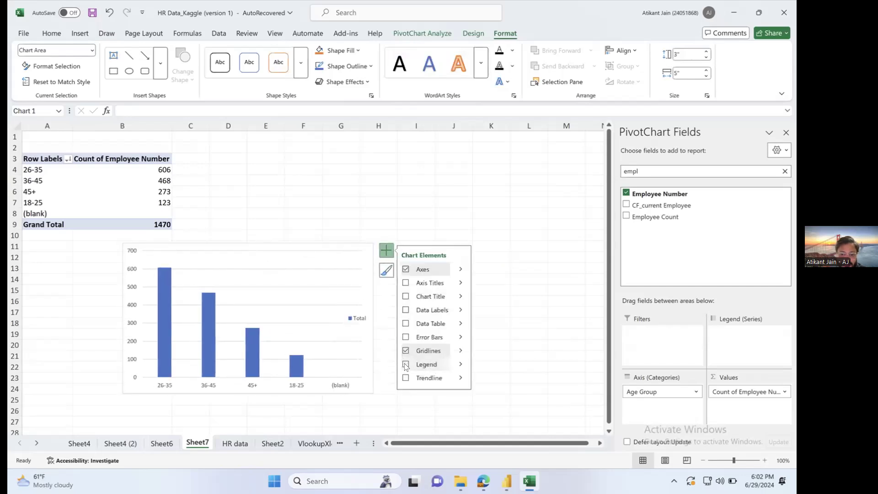
left_click(406, 351)
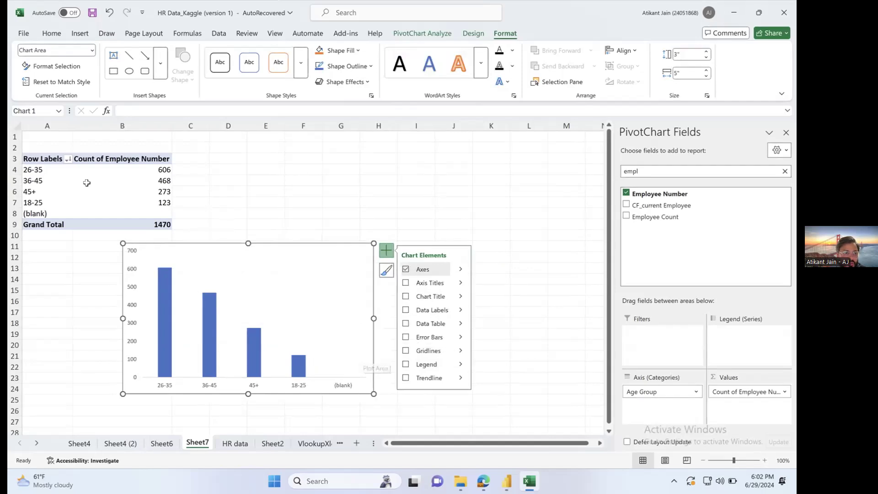
Filter the (blank) item out of the PivotTable's row labels.
left_click(67, 158)
left_click(38, 324)
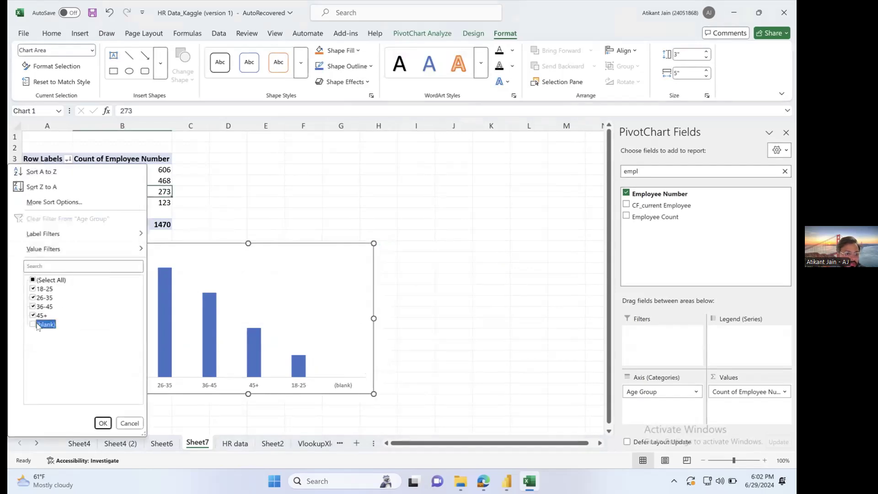
left_click(103, 423)
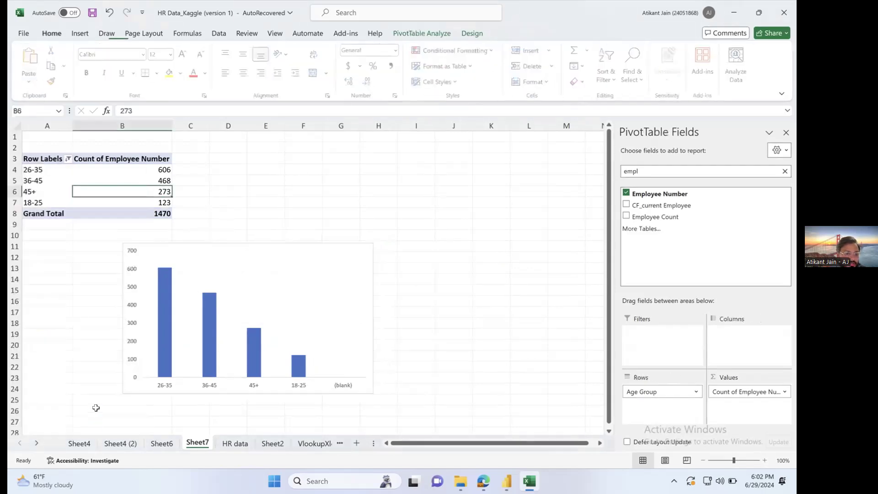
Shift the age group chart further toward column B, keeping it beneath the PivotTable.
left_click(362, 281)
left_click(441, 246)
left_click(368, 243)
left_click_drag(368, 244, 342, 242)
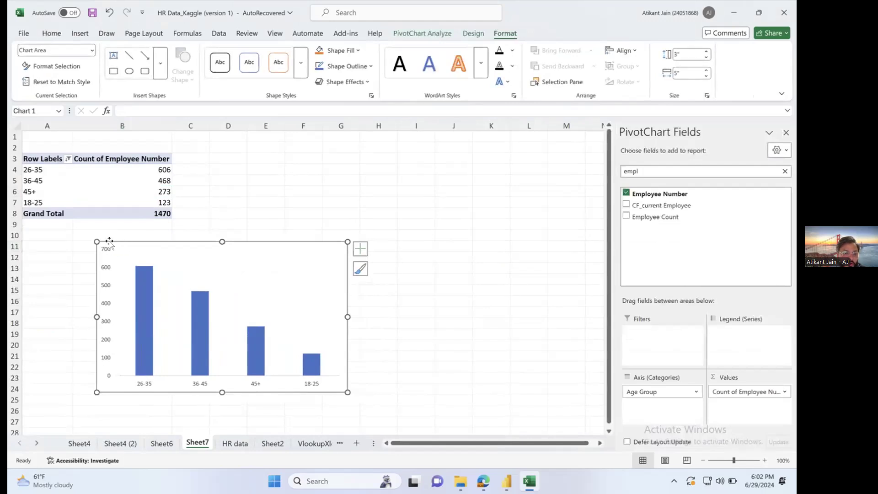
left_click_drag(114, 243, 108, 242)
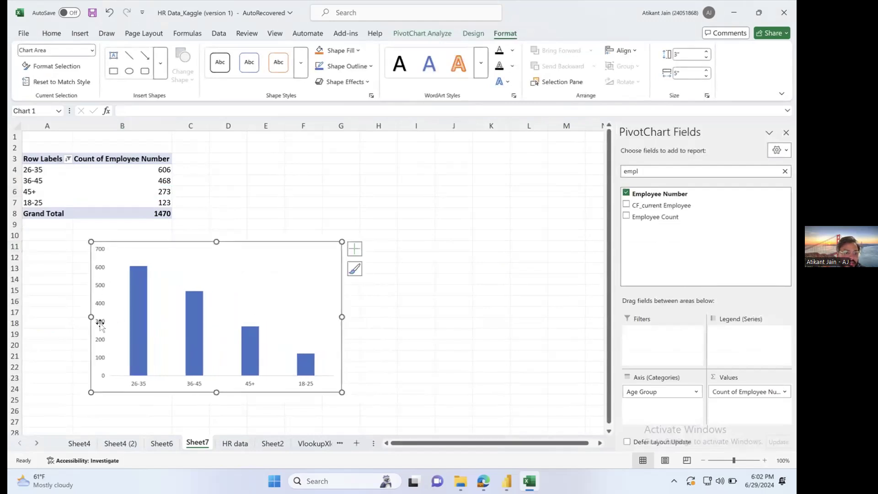
Try a data table on the age group chart, remove it and add data labels to the columns instead.
left_click(354, 249)
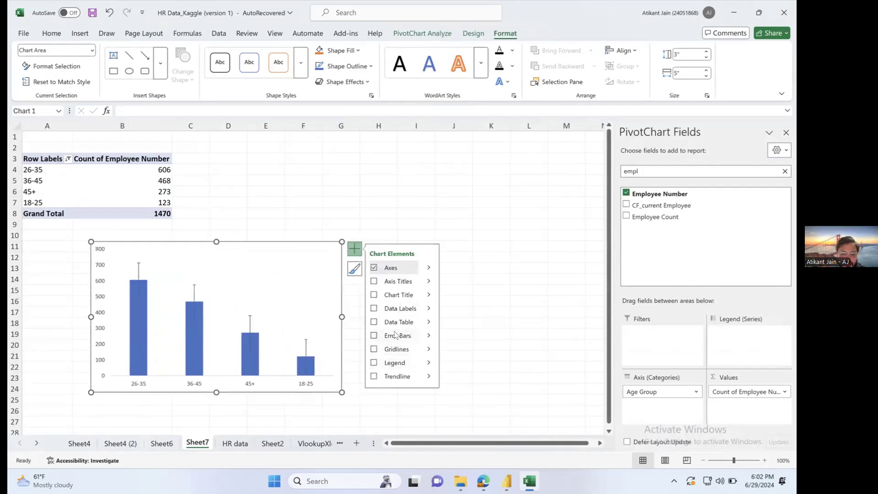
left_click(374, 322)
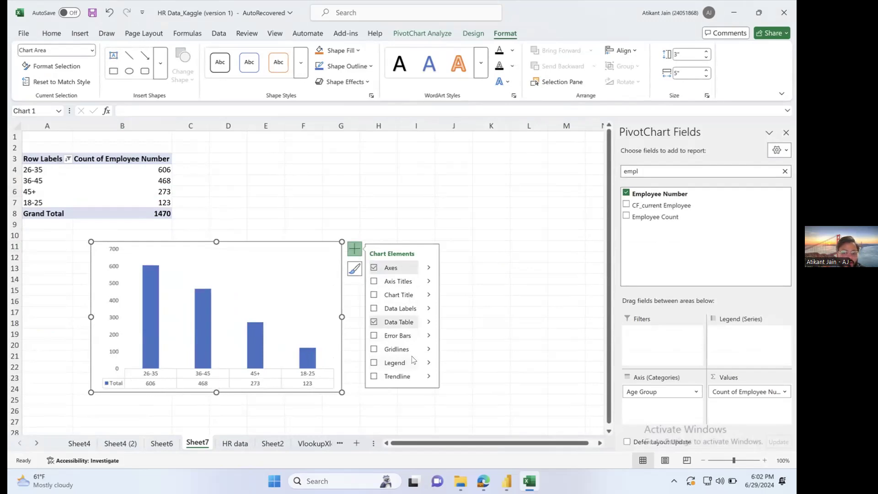
left_click(374, 322)
left_click(374, 308)
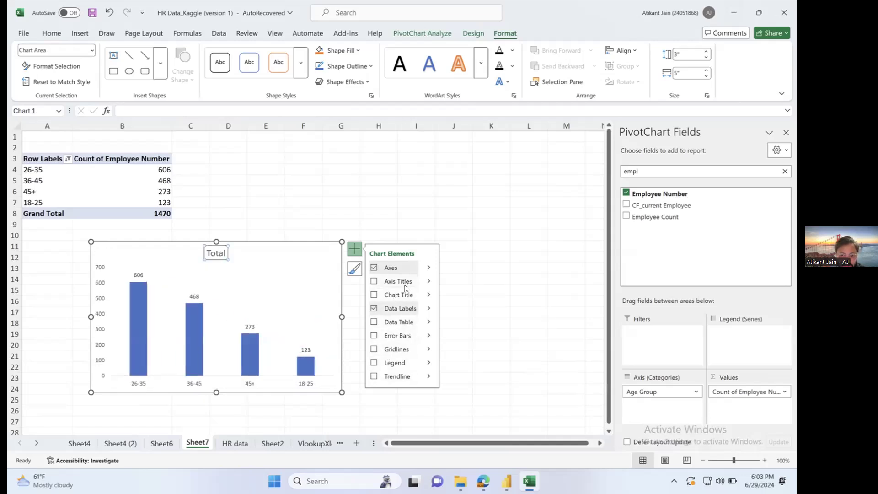
Add a primary vertical axis title to the chart and name it "Employee Count".
left_click(427, 282)
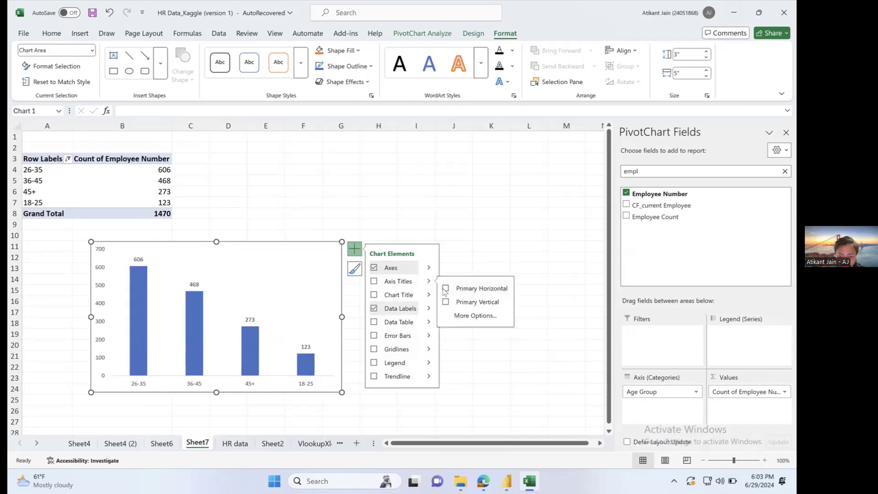
left_click(446, 301)
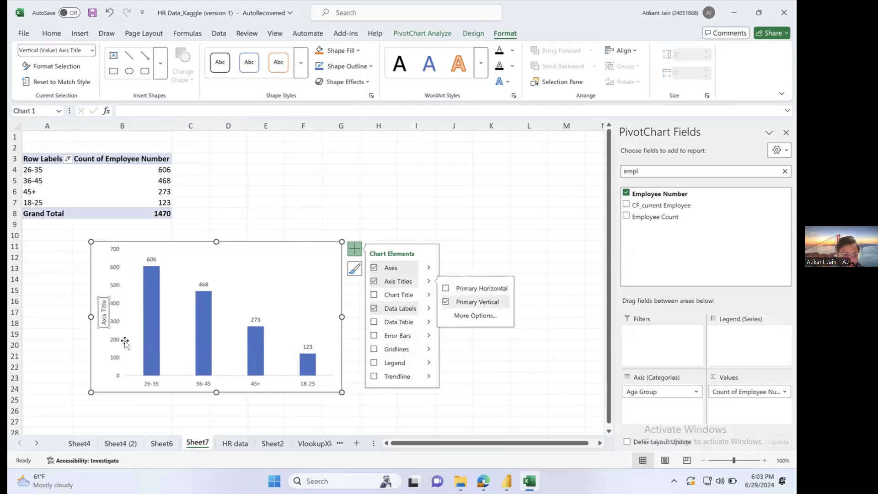
left_click(105, 318)
type("Em")
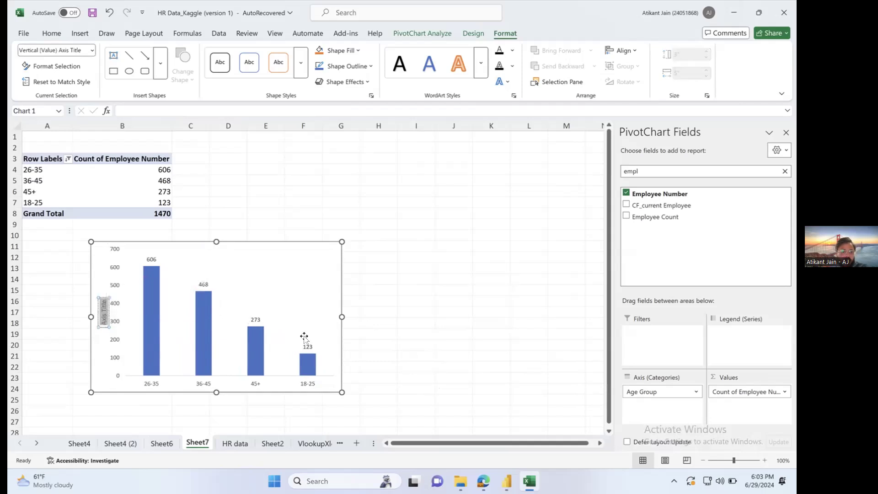
type("ployee COunt")
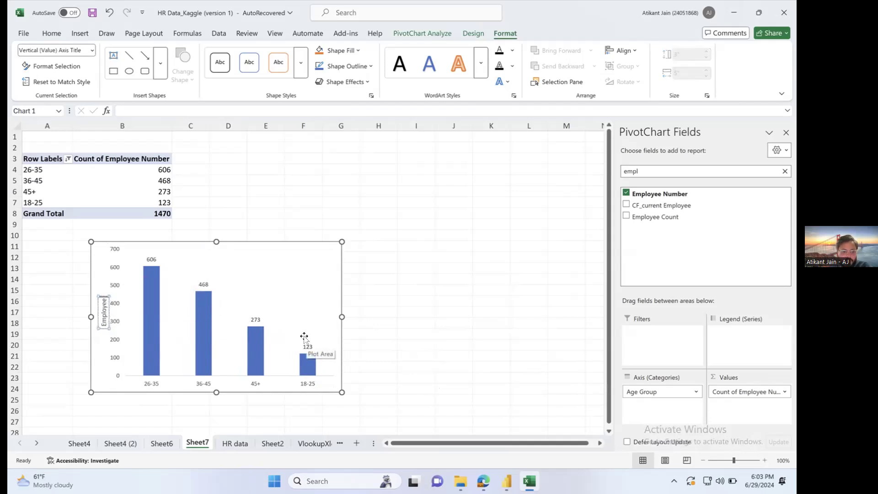
key("BackSpace")
key("BackSpace")
key("BackSpace")
key("BackSpace")
type("ount")
left_click(526, 356)
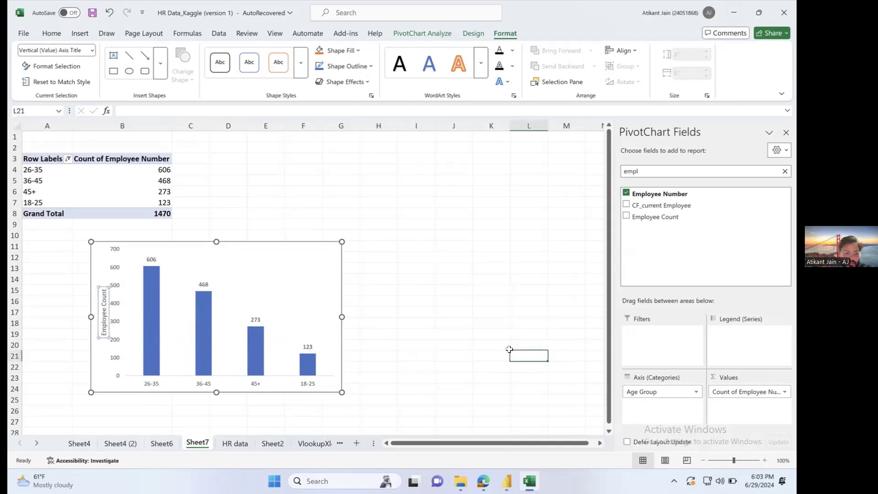
left_click(333, 284)
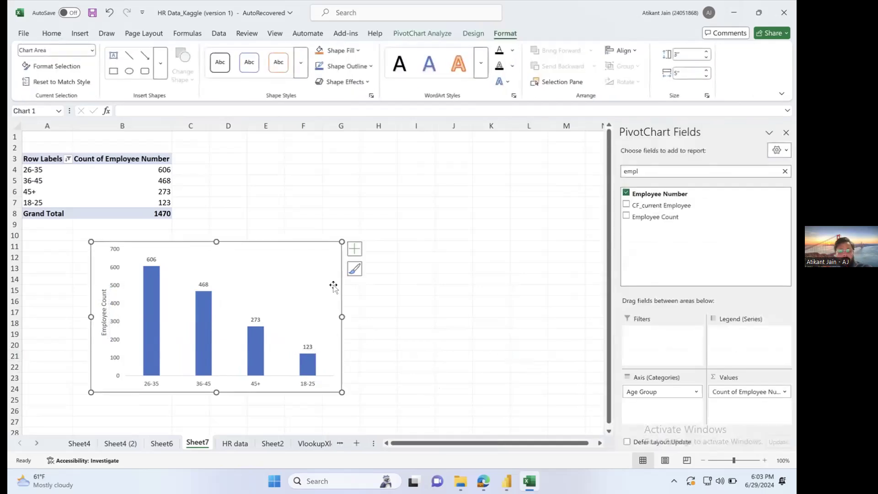
Rename the worksheet holding the age group PivotTable and chart as EmpCountPivot.
double_click(198, 446)
type("EMployee")
key("BackSpace")
key("BackSpace")
key("BackSpace")
key("BackSpace")
key("BackSpace")
key("BackSpace")
key("BackSpace")
type("mpCOuntPivot")
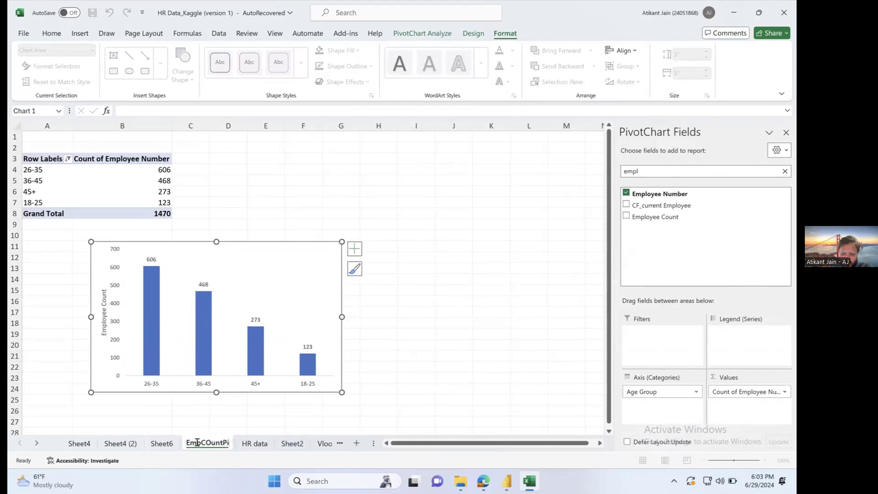
key("Return")
double_click(219, 439)
left_click(208, 438)
key("BackSpace")
type("o")
key("Return")
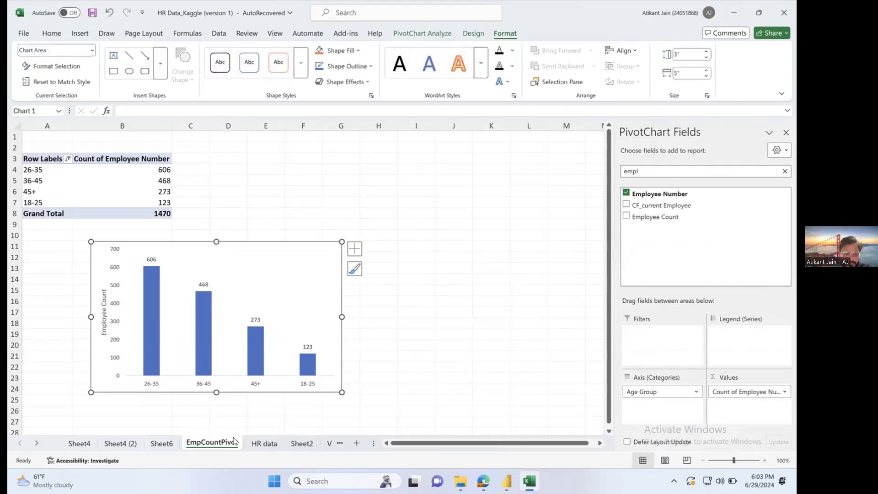
left_click(420, 321)
Create a new PivotTable from the HR data table on a new worksheet.
left_click(264, 443)
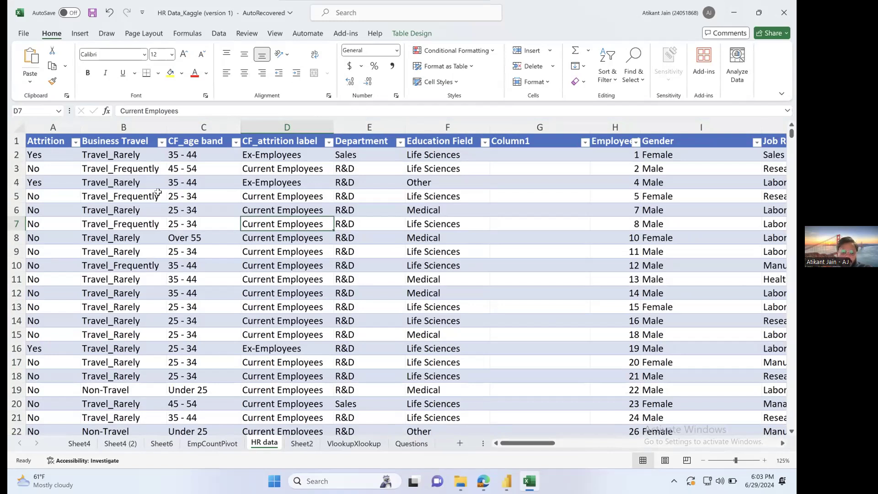
left_click(80, 34)
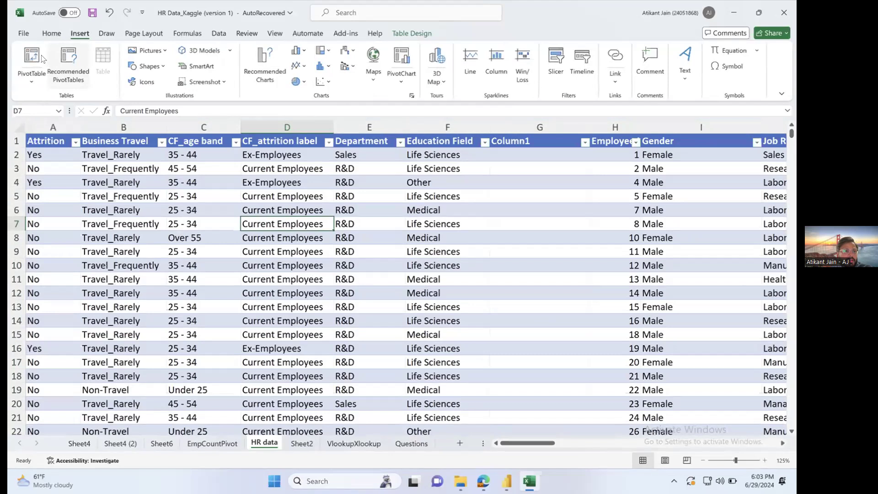
left_click(38, 56)
left_click(450, 326)
Find the Department field with the search "dep" and place it in the new PivotTable's rows.
left_click(680, 176)
type("dep")
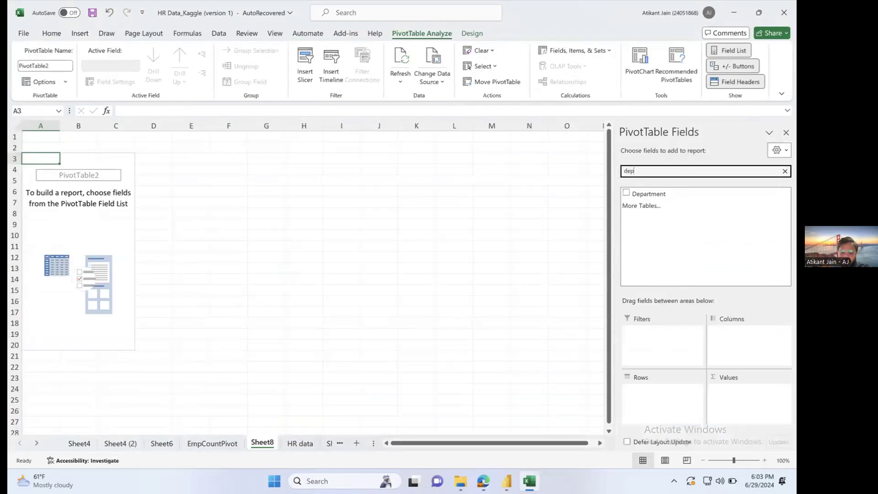
left_click_drag(680, 193, 681, 414)
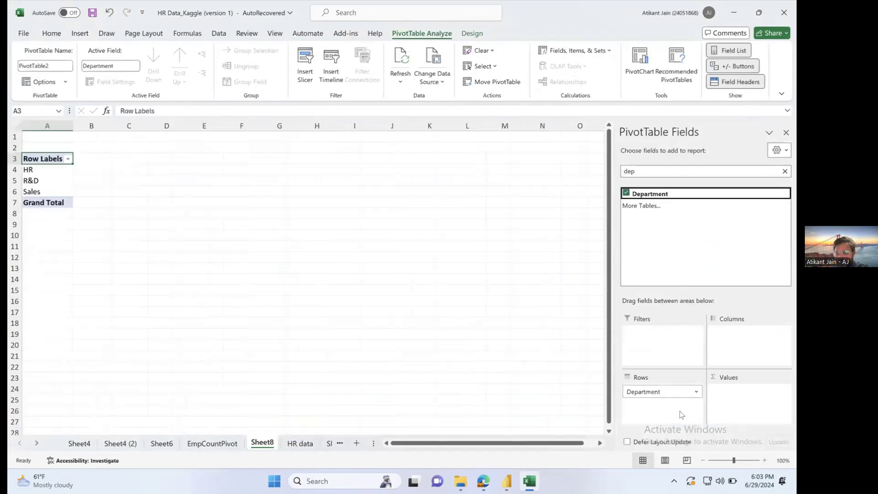
Search the fields for "emp" and add Employee Count to the PivotTable's values.
double_click(677, 170)
type("emppl")
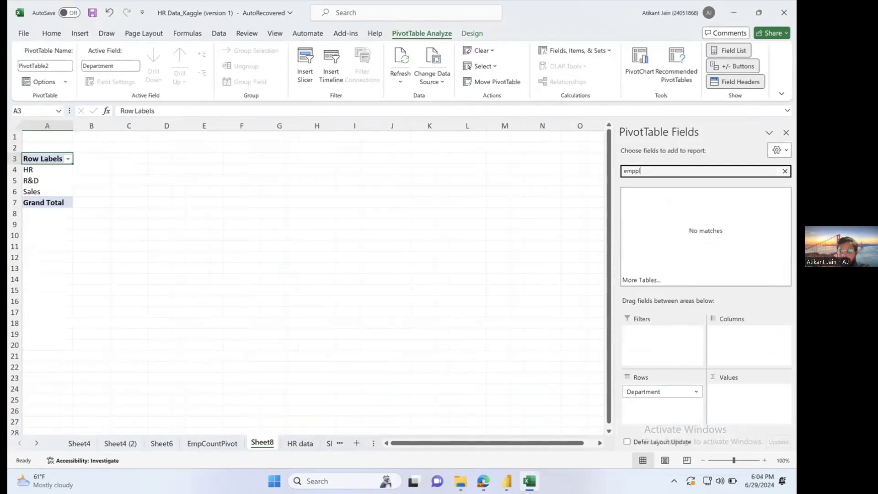
key("BackSpace")
key("BackSpace")
left_click_drag(686, 214, 736, 397)
Change the Employee Count value field in the department PivotTable to summarize by Count.
left_click(778, 392)
left_click(754, 378)
left_click(368, 270)
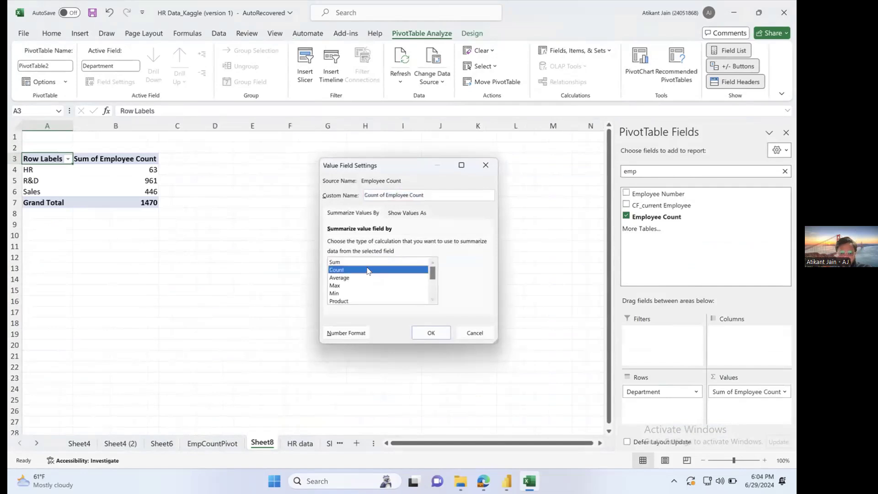
left_click(431, 333)
Insert a clustered bar PivotChart from the department PivotTable and place it just below the table.
left_click(133, 182)
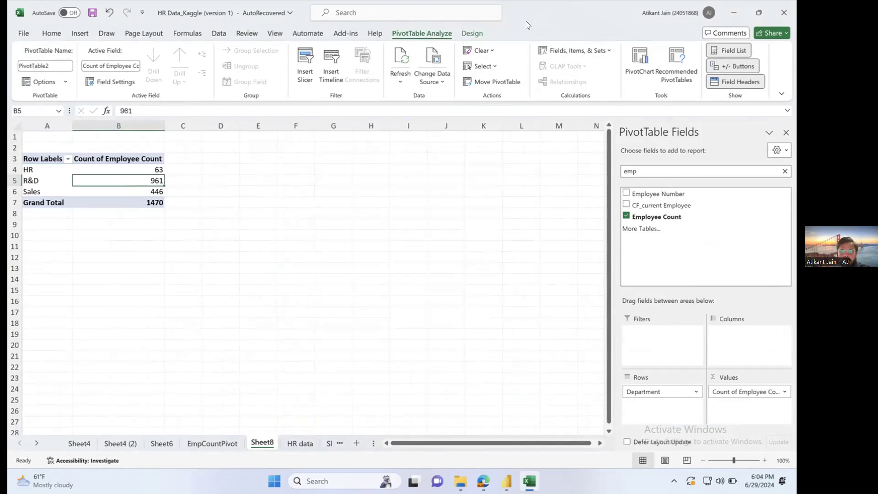
left_click(639, 64)
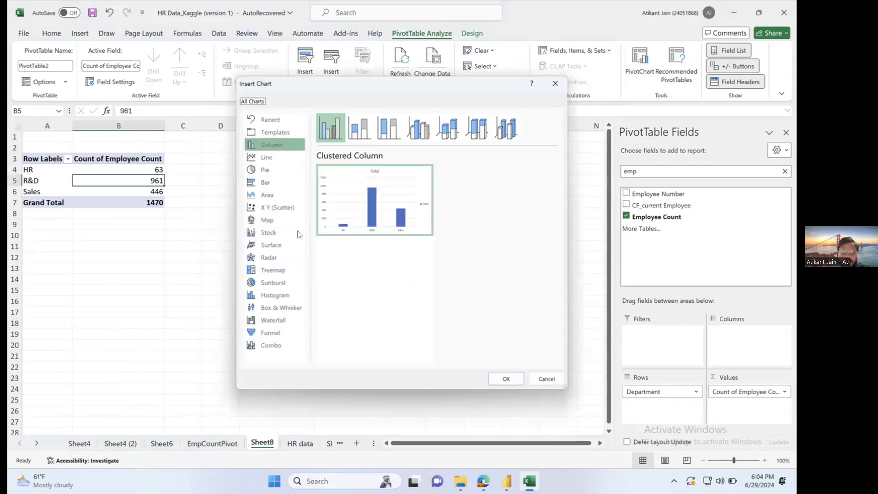
left_click(283, 194)
left_click(283, 181)
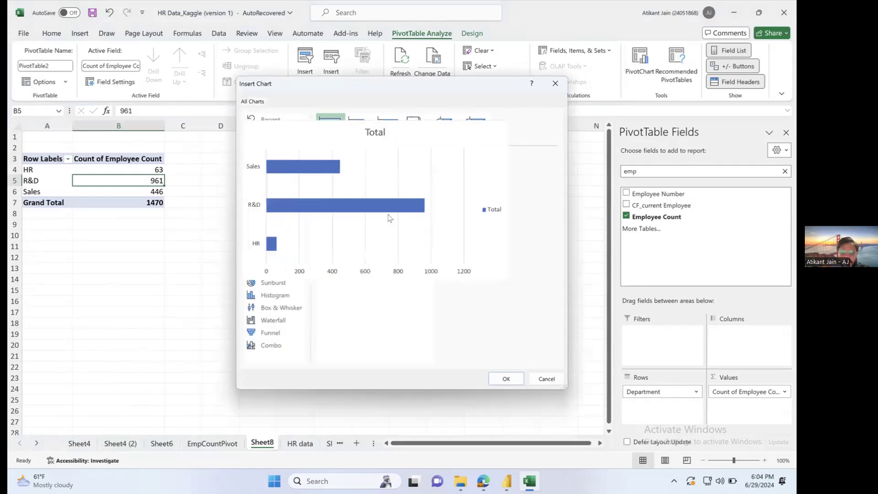
double_click(389, 218)
left_click_drag(389, 216, 338, 219)
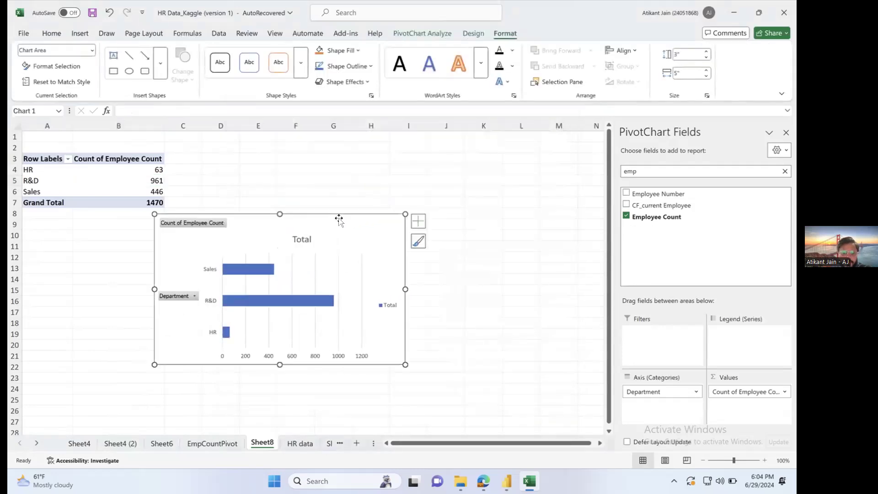
Hide all field buttons, the title, legend and gridlines on the department bar chart, and show data labels.
right_click(213, 224)
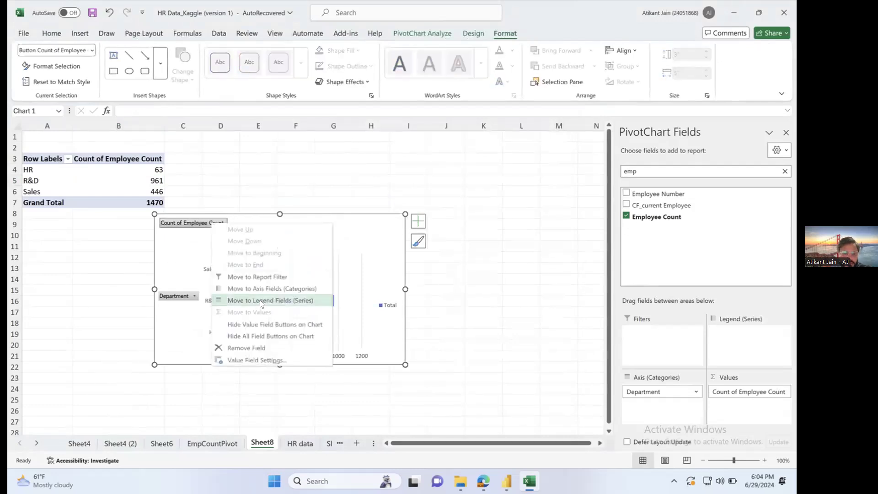
left_click(284, 339)
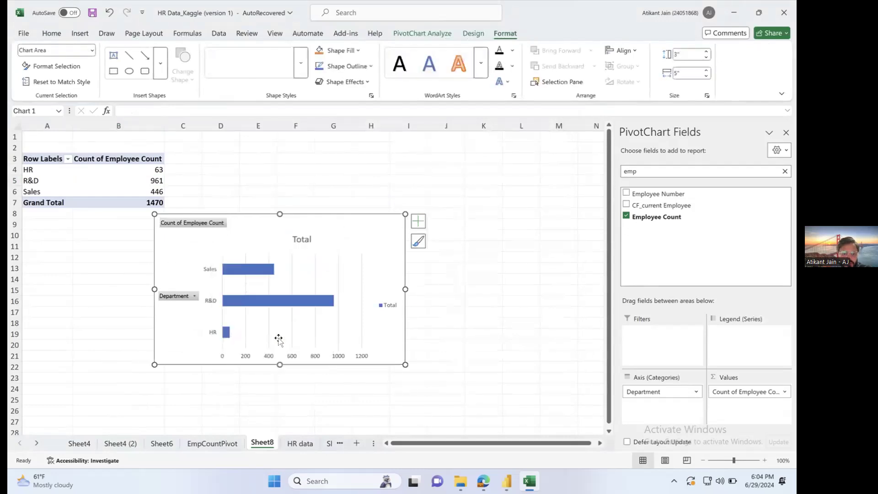
left_click(418, 221)
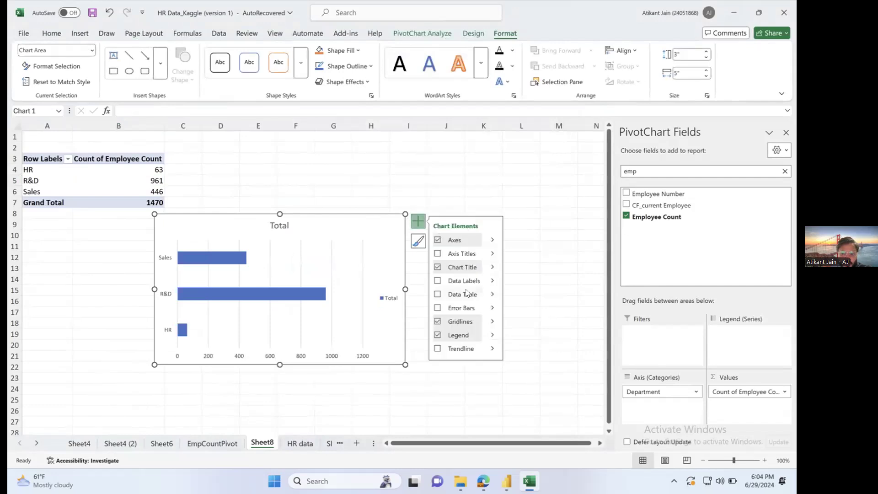
left_click(438, 267)
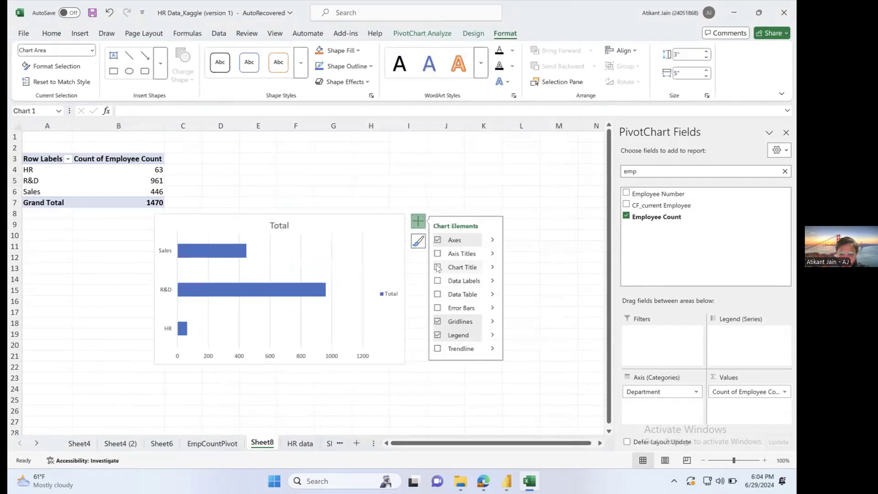
left_click(438, 335)
left_click(438, 321)
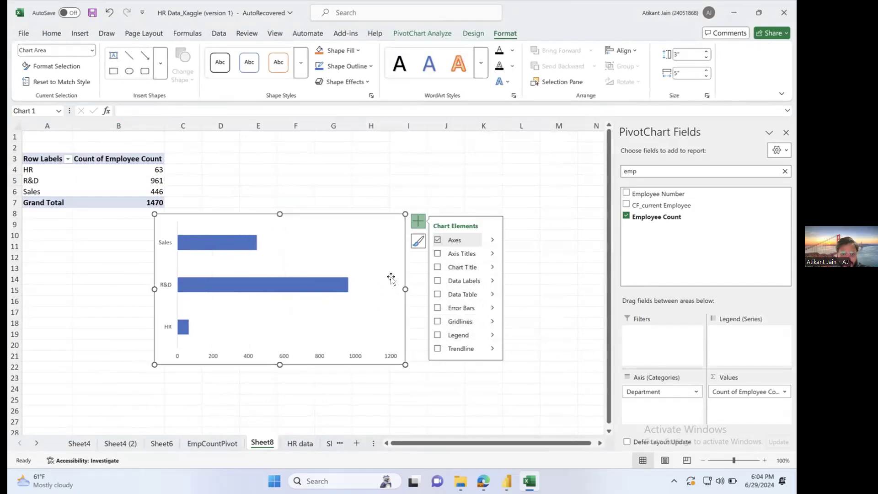
left_click(438, 280)
left_click(417, 239)
scroll(490, 300, "down", 3)
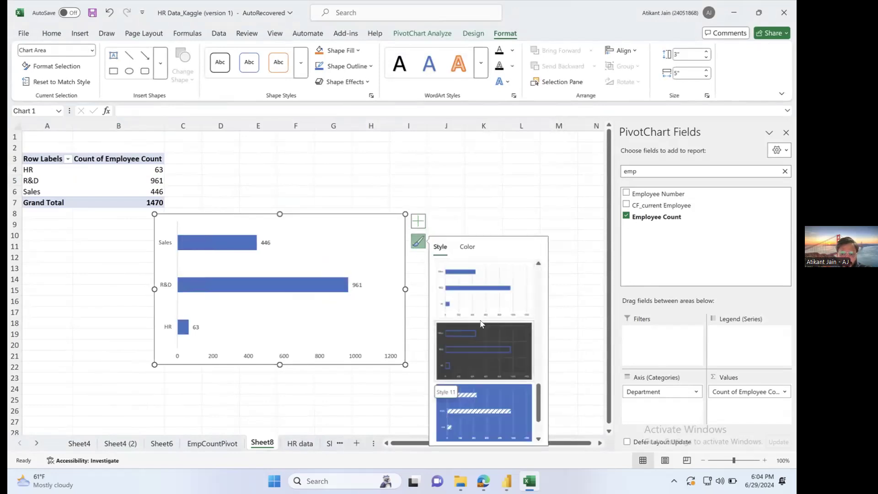
scroll(481, 324, "down", 2)
scroll(481, 324, "up", 5)
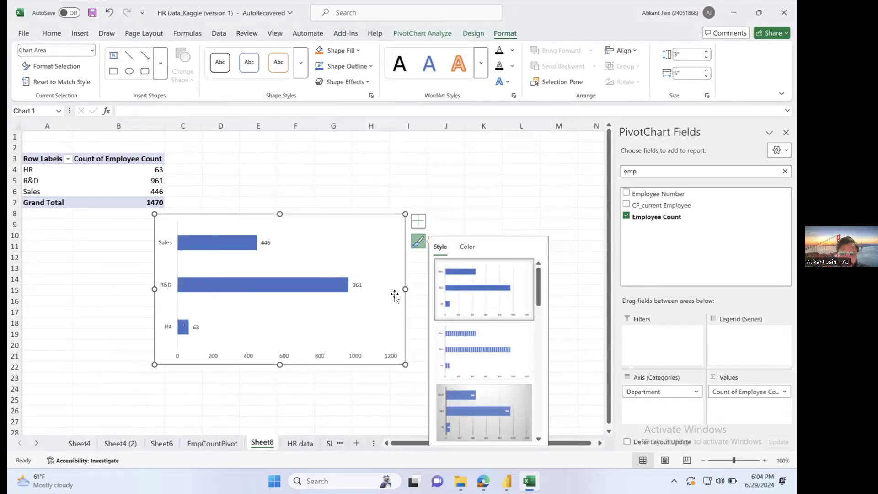
Hide the department bar chart's primary horizontal axis and move the chart below the pivot table.
left_click(419, 221)
left_click(437, 239)
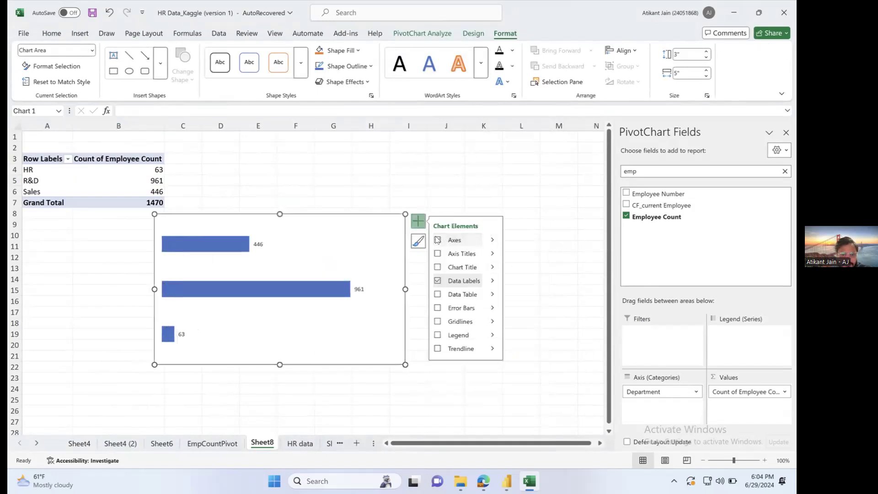
left_click(437, 240)
left_click(492, 239)
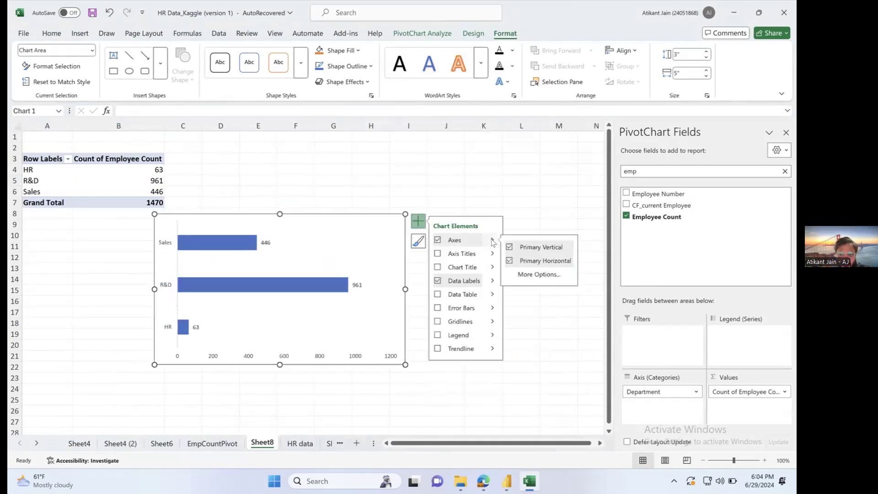
left_click(509, 260)
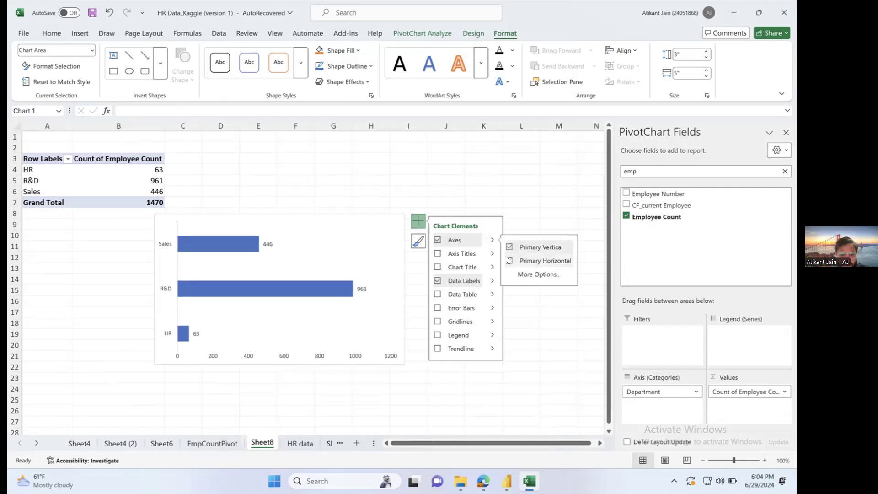
left_click(409, 407)
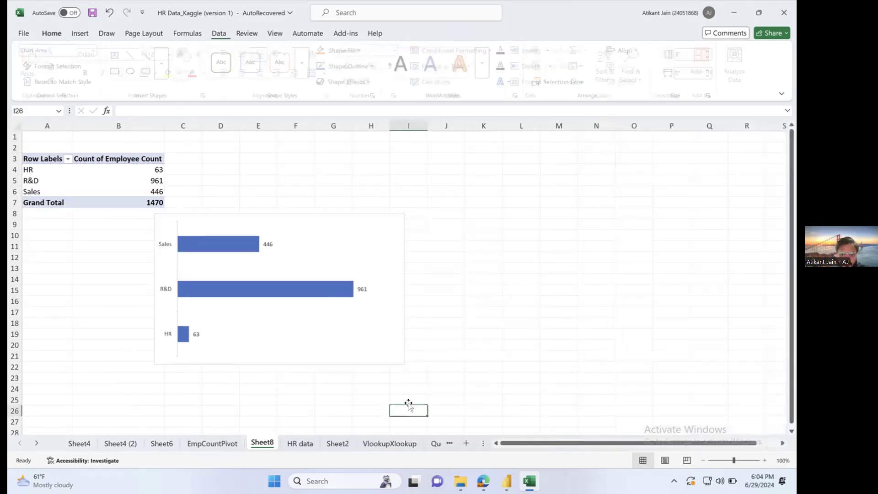
left_click(392, 357)
left_click_drag(392, 356, 285, 371)
Rename the department chart's worksheet as DeptPivot.
double_click(263, 442)
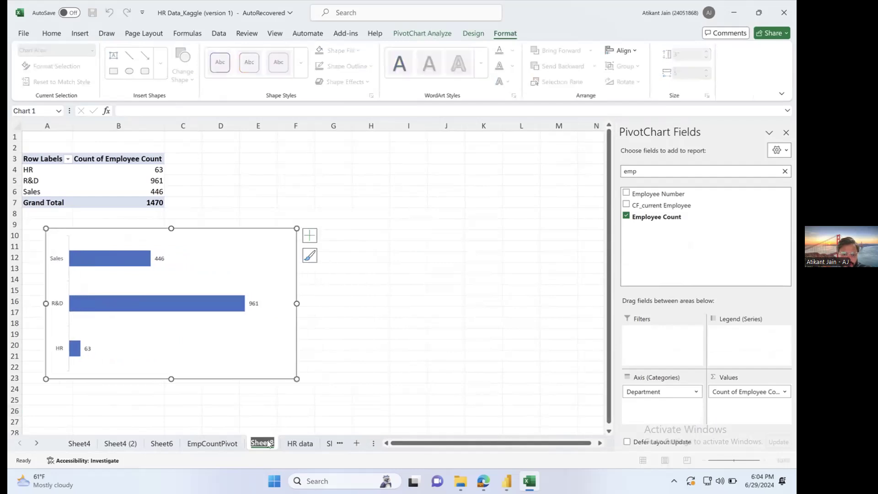
type("Dept")
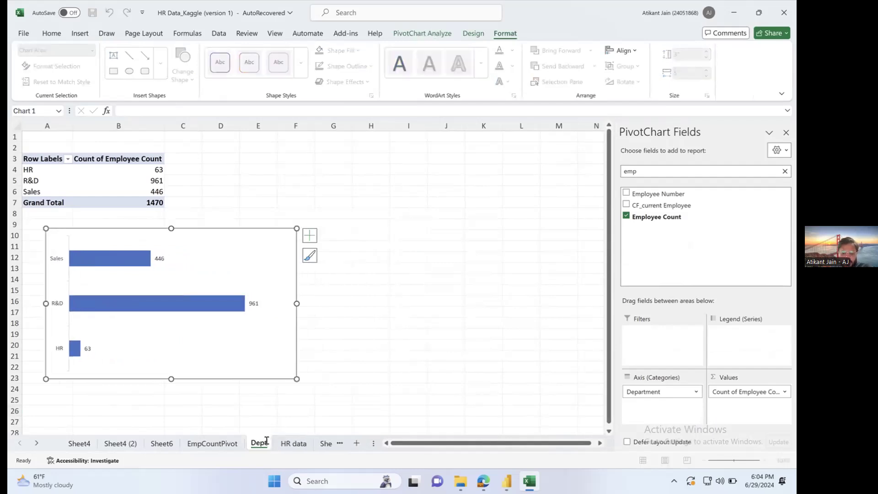
type("Pivot")
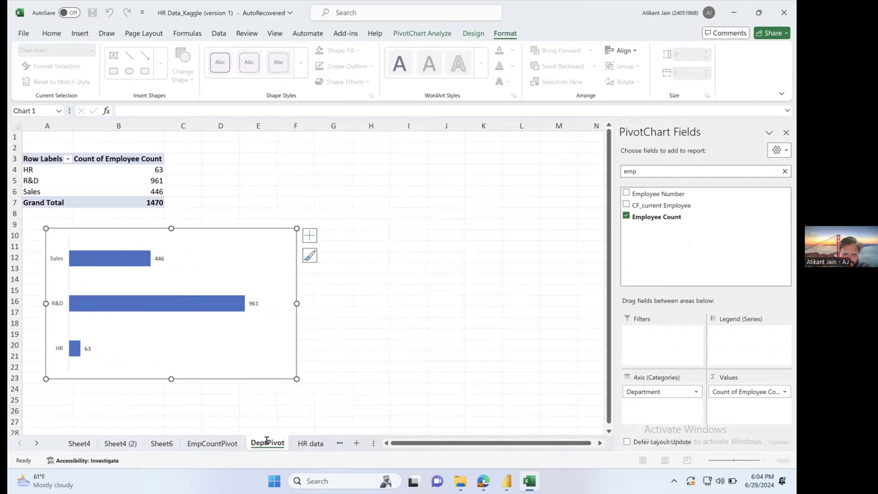
key("Return")
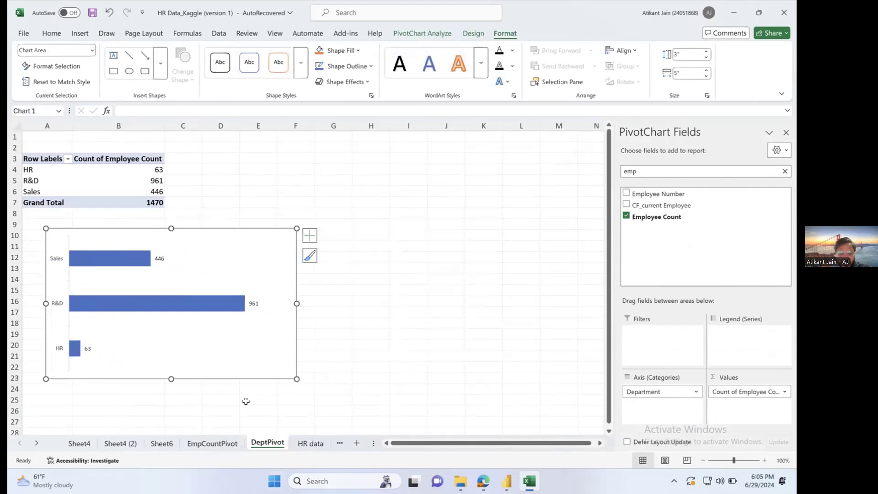
Insert a PivotTable on a new worksheet from the table on the HR data sheet.
left_click(310, 443)
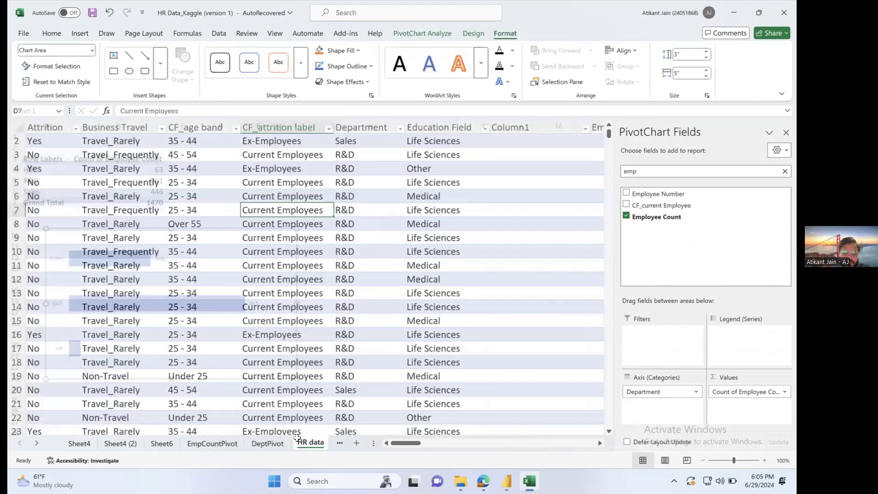
left_click(286, 183)
key("Left")
key("Up")
key("Left")
key("Up")
key("Up")
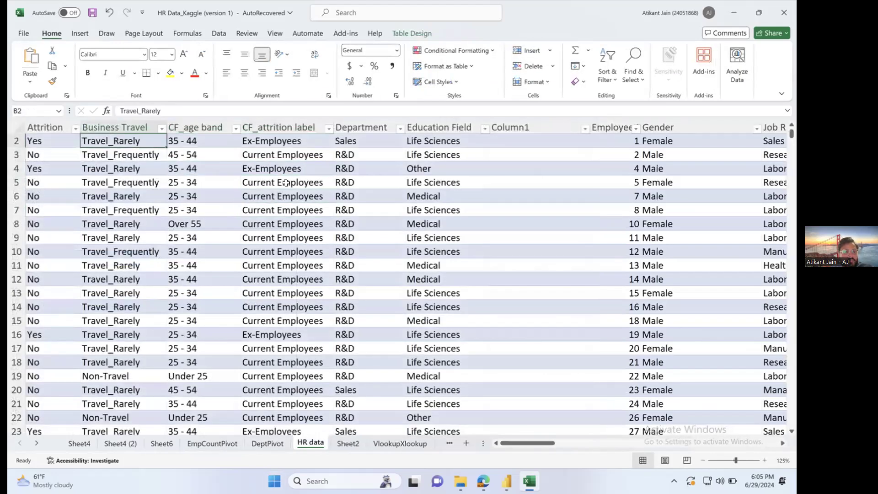
key("Left")
key("Up")
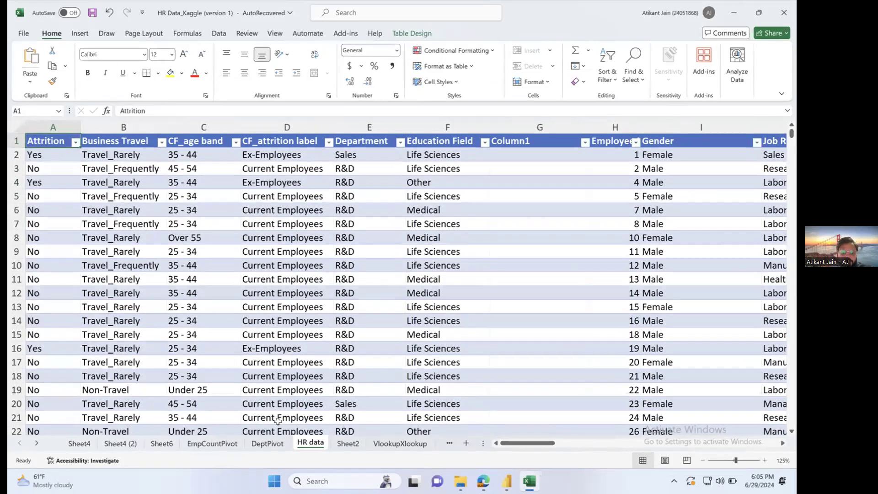
left_click(80, 33)
left_click(32, 59)
left_click(450, 329)
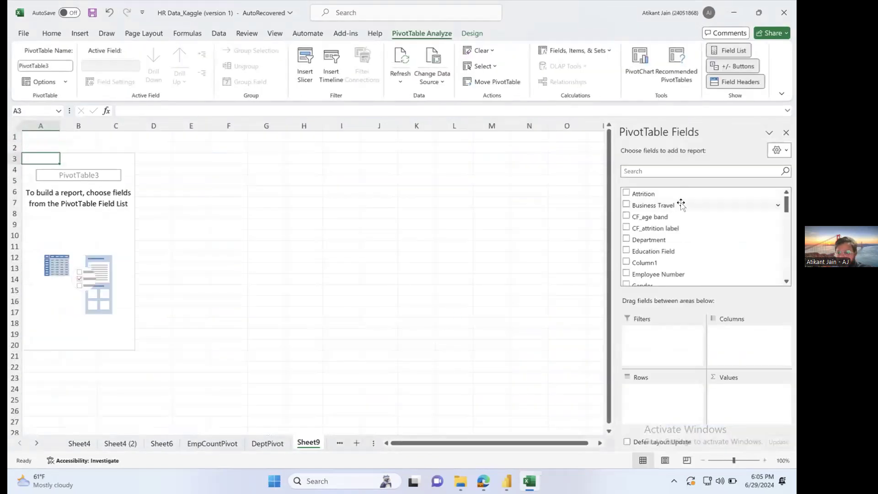
Add Education Field to the new pivot table's rows and Employee Number to its values.
scroll(690, 224, "down", 1)
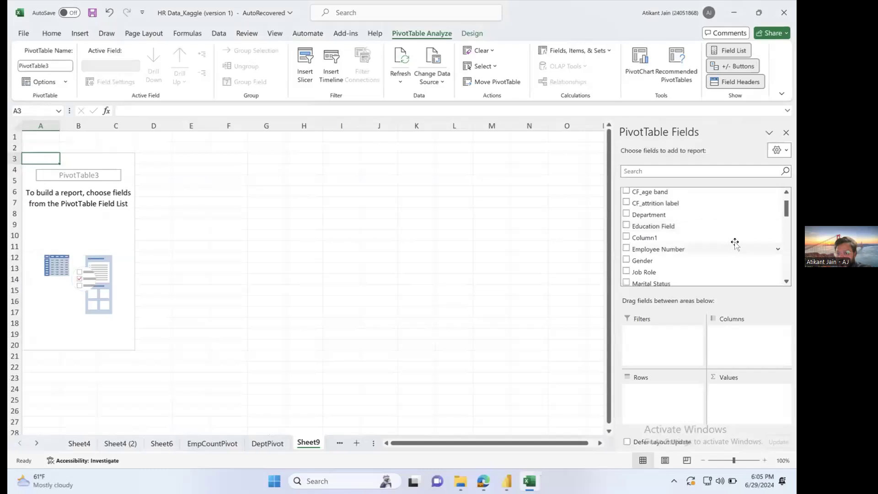
left_click_drag(676, 245, 682, 394)
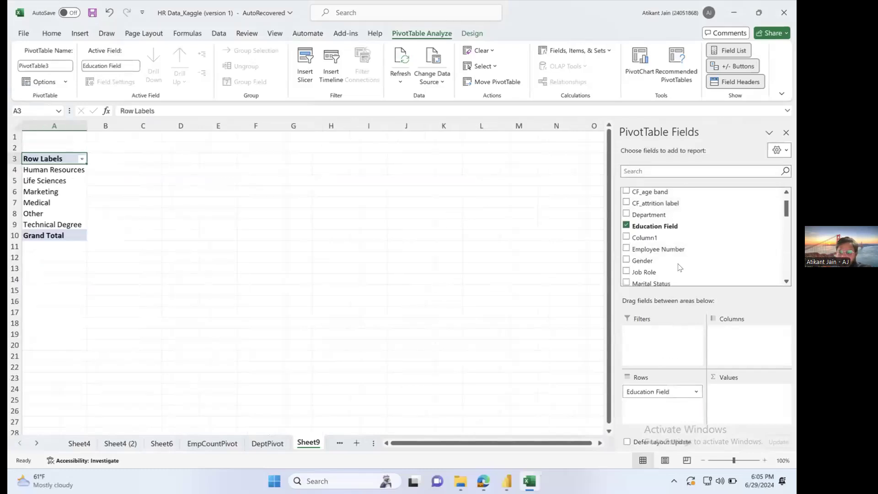
left_click_drag(680, 247, 750, 402)
Change the Employee Number value field to summarize by Count.
left_click(784, 392)
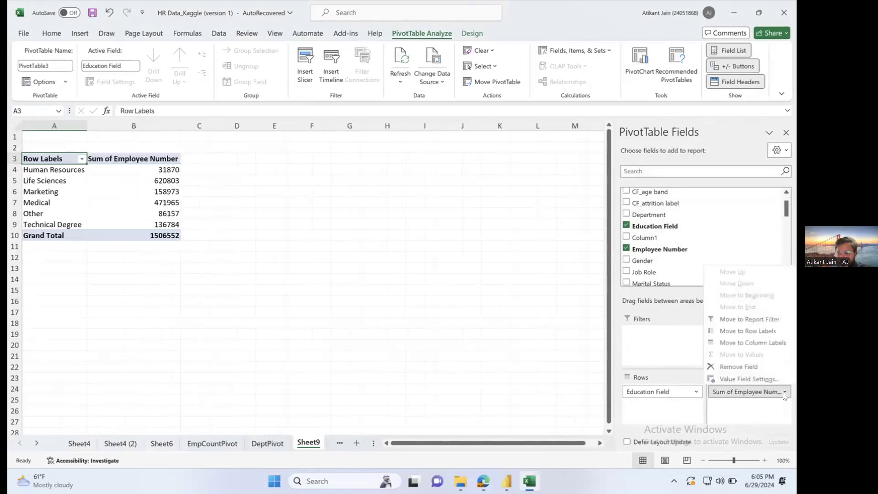
left_click(745, 379)
left_click(372, 269)
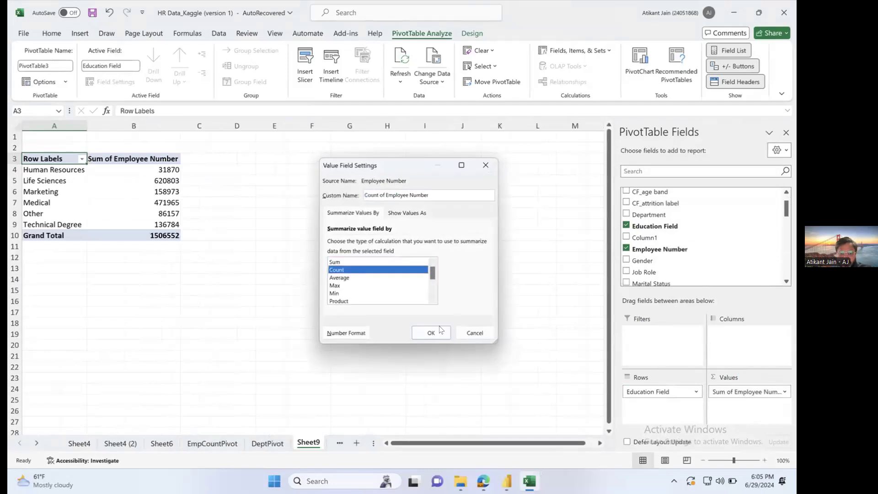
left_click(432, 332)
left_click(124, 176)
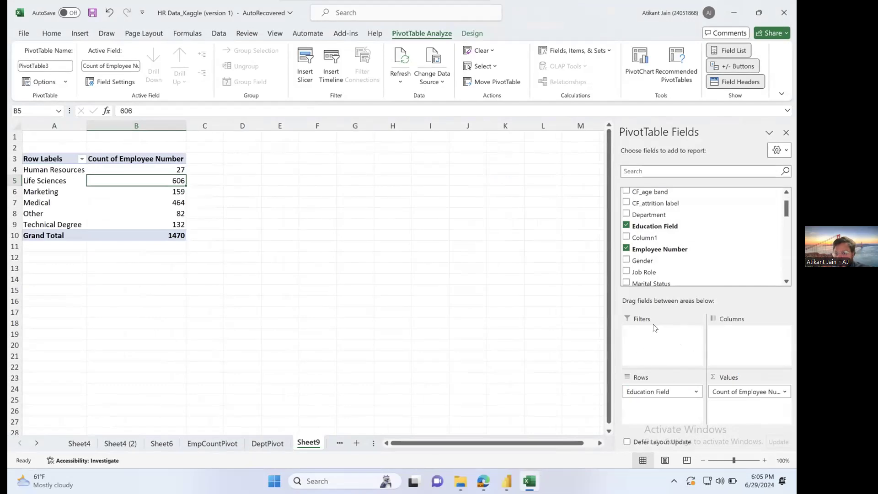
Add Gender as a report filter and limit the pivot table to Female.
left_click_drag(649, 260, 660, 350)
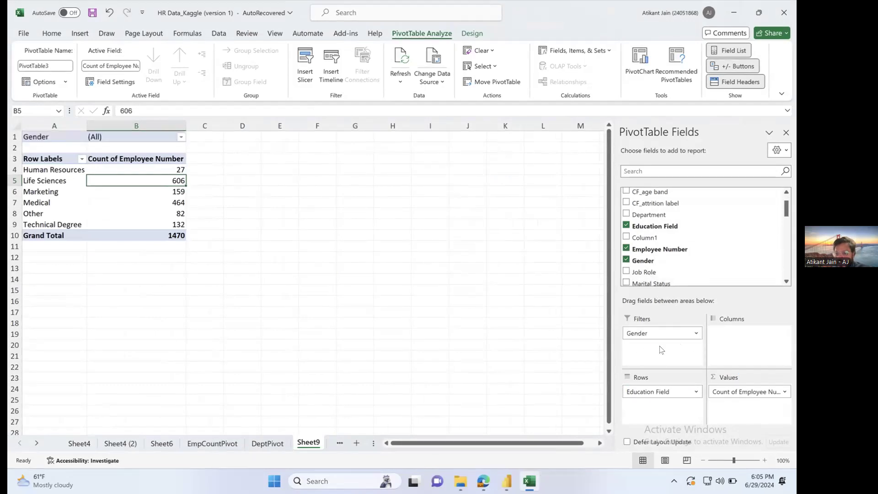
left_click(181, 138)
left_click(86, 174)
left_click(139, 319)
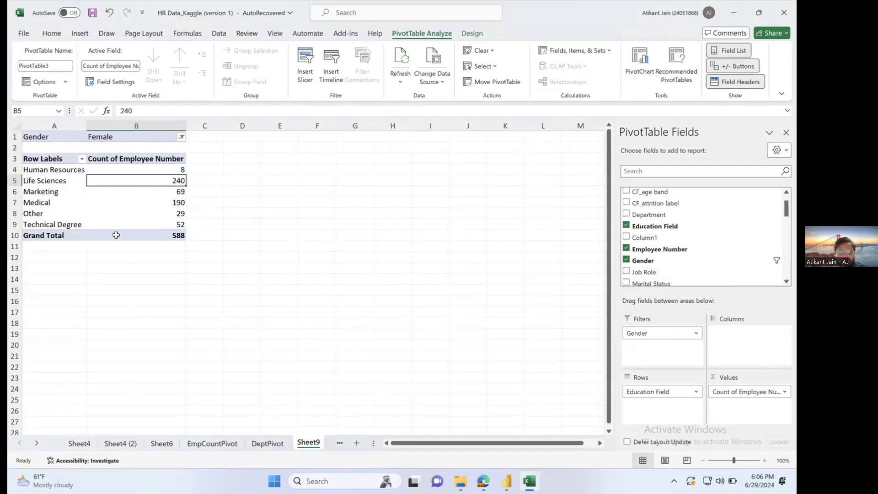
left_click(47, 176)
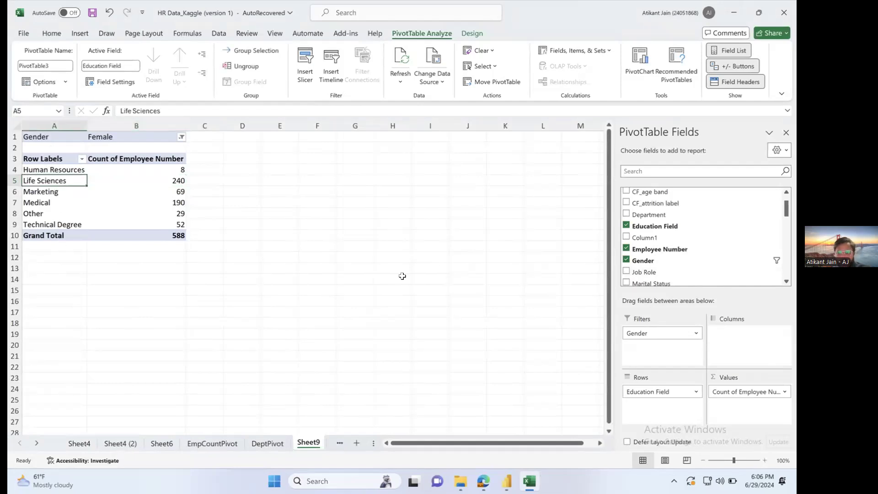
Move Gender from the report filter to the pivot table's columns.
left_click_drag(649, 260, 731, 333)
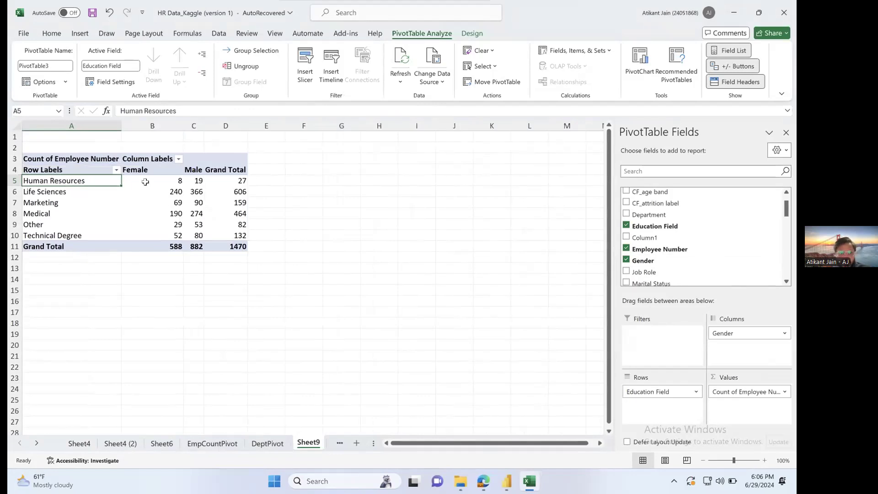
left_click(170, 181)
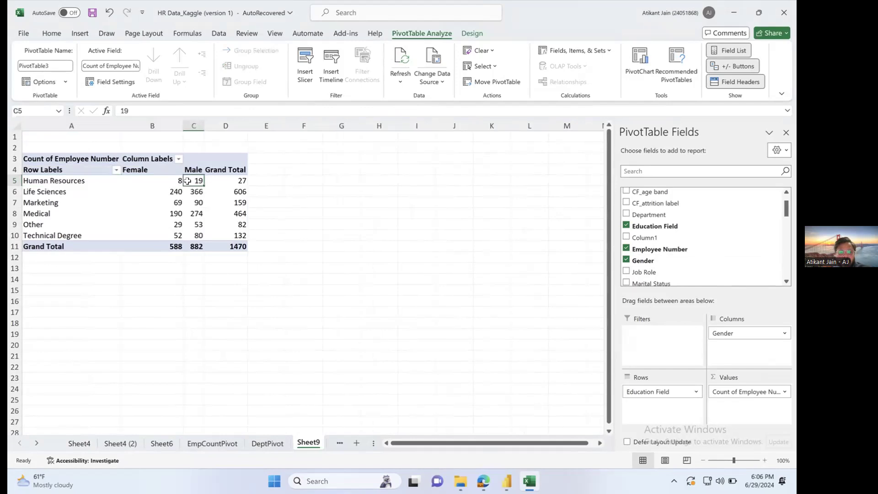
Drill down into the records behind the female Human Resources count and undo the resulting detail sheet.
double_click(171, 181)
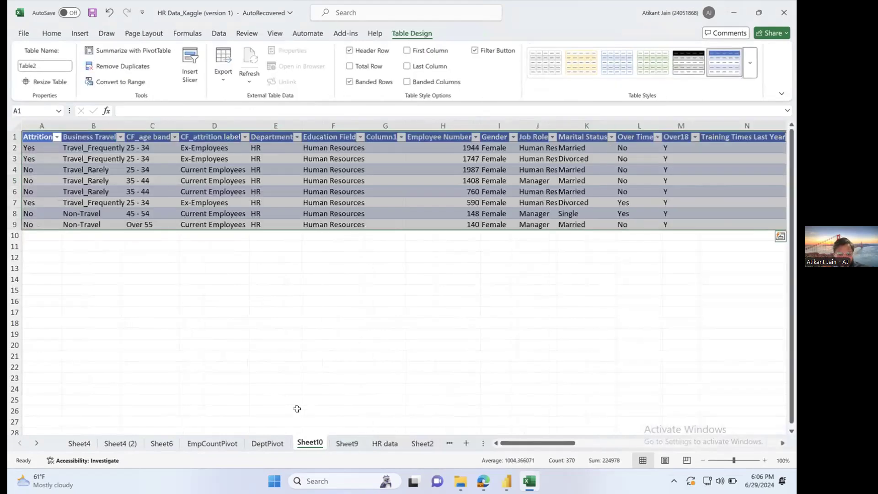
key("ctrl+z")
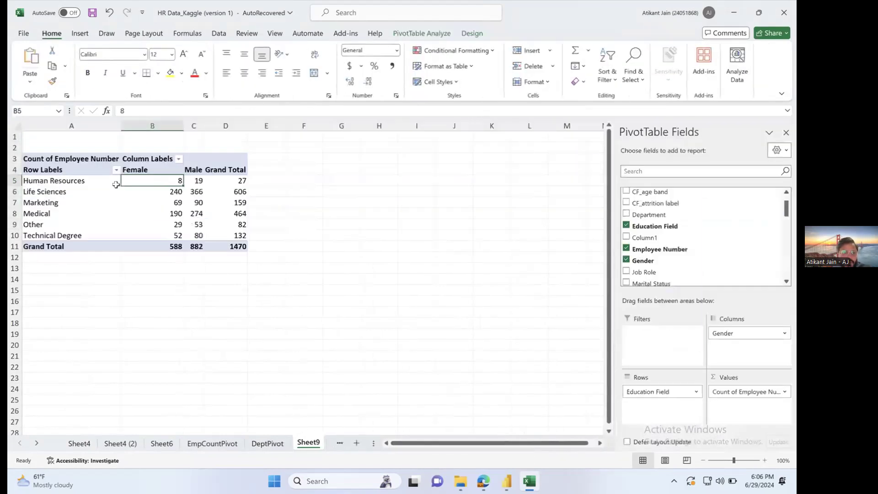
left_click(82, 182)
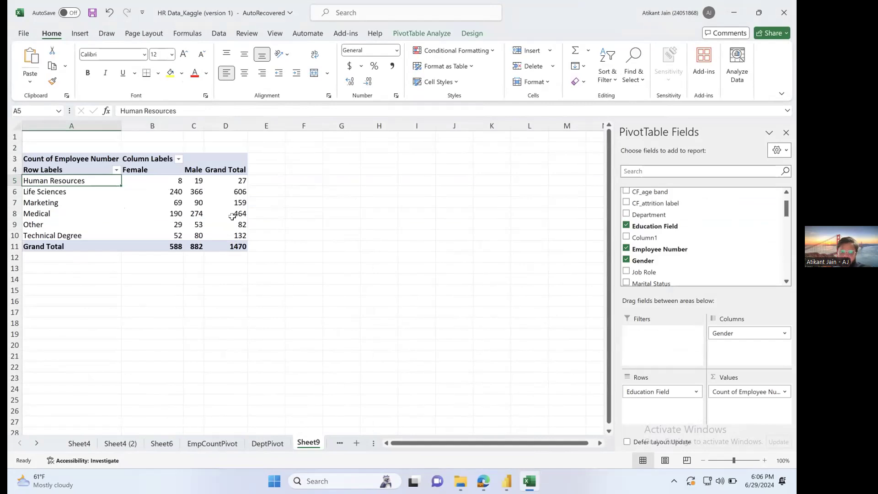
Insert a Clustered Column PivotChart of the employee counts by Education Field and Gender.
left_click(171, 209)
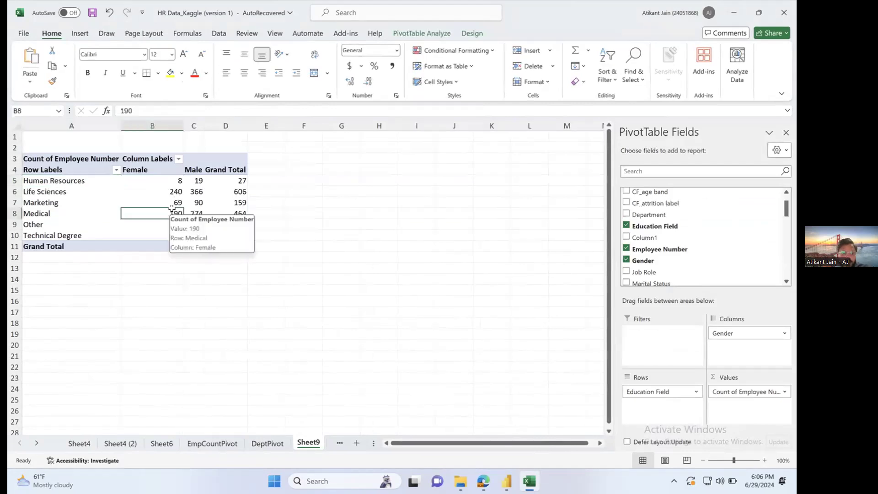
left_click(417, 32)
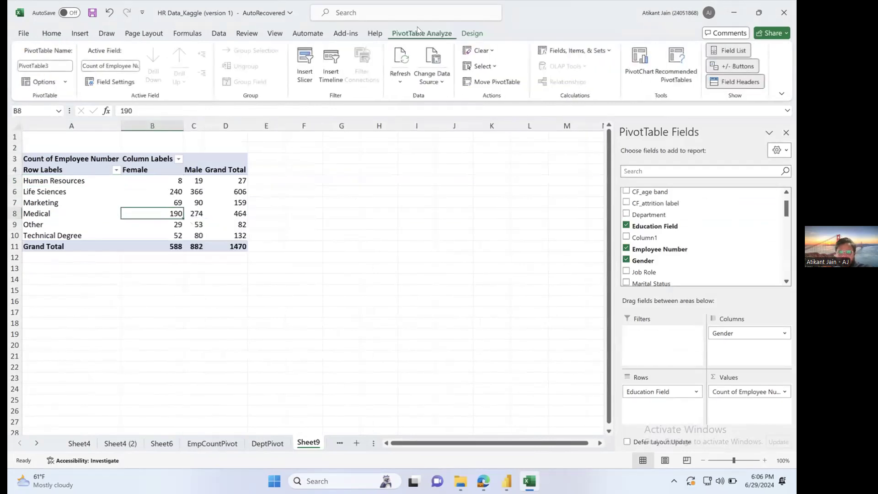
left_click(642, 80)
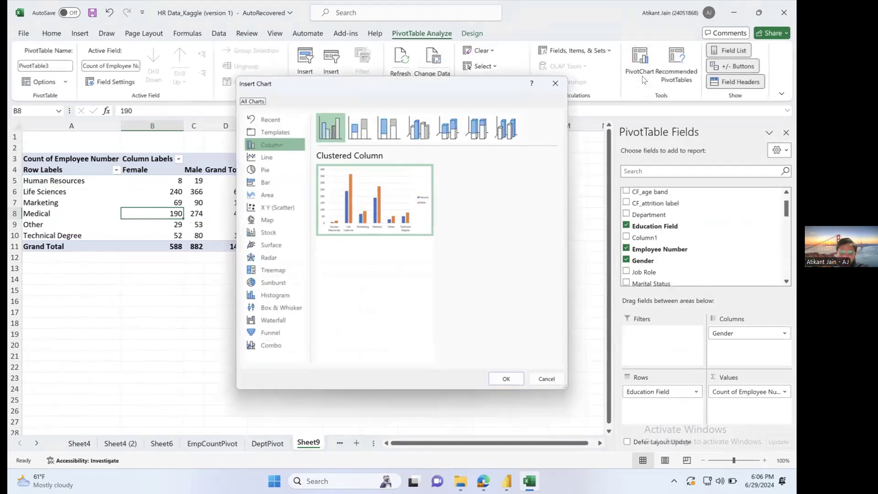
mouse_move(392, 228)
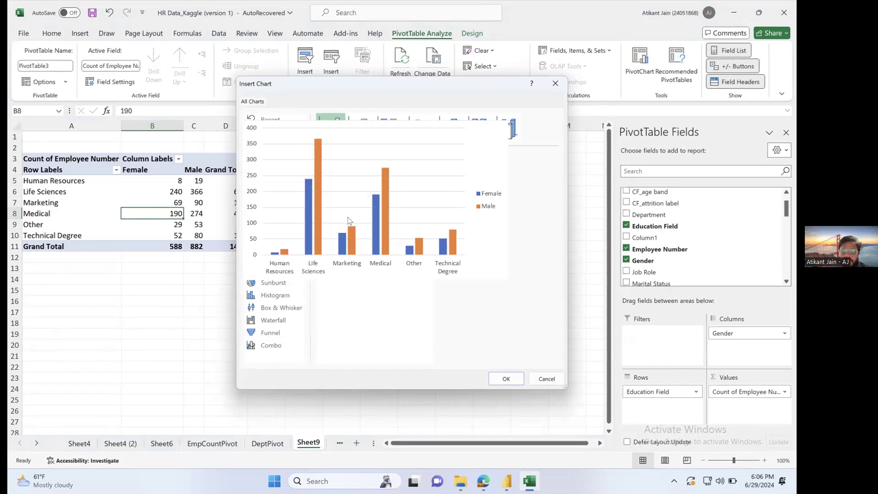
double_click(347, 220)
Hide all field buttons on the new PivotChart and move the chart below the pivot table.
left_click_drag(338, 210, 401, 235)
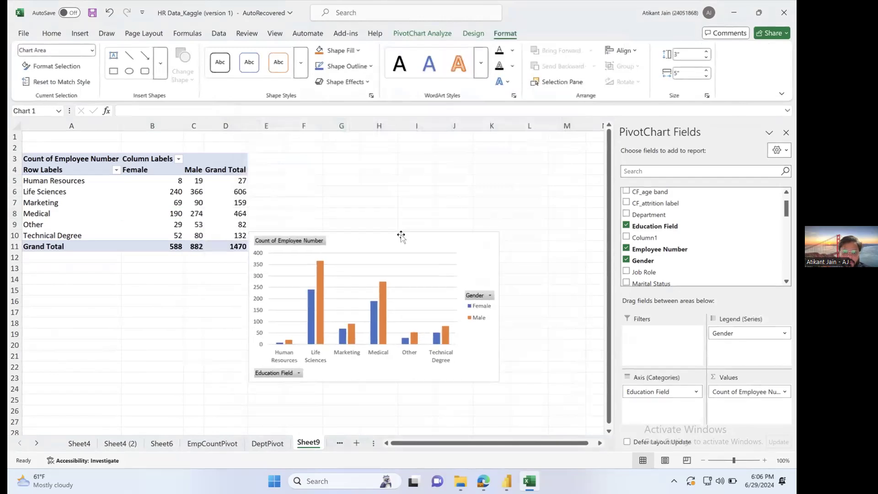
left_click(321, 246)
right_click(313, 245)
left_click(360, 355)
left_click_drag(441, 237, 412, 269)
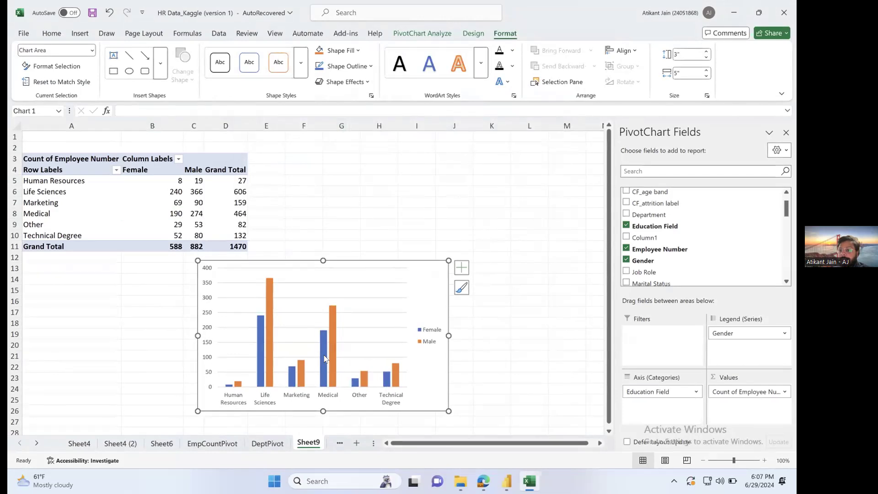
Show data labels and hide the primary vertical axis on the Education Field and Gender chart.
left_click(213, 443)
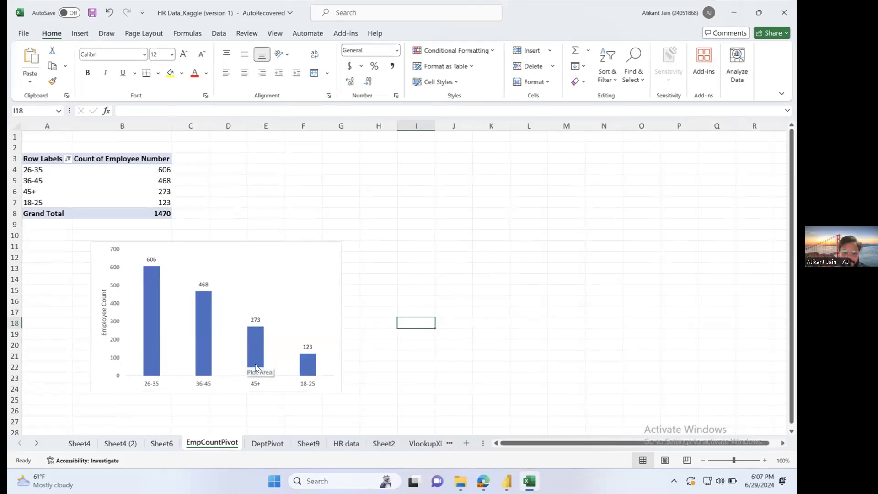
left_click(308, 443)
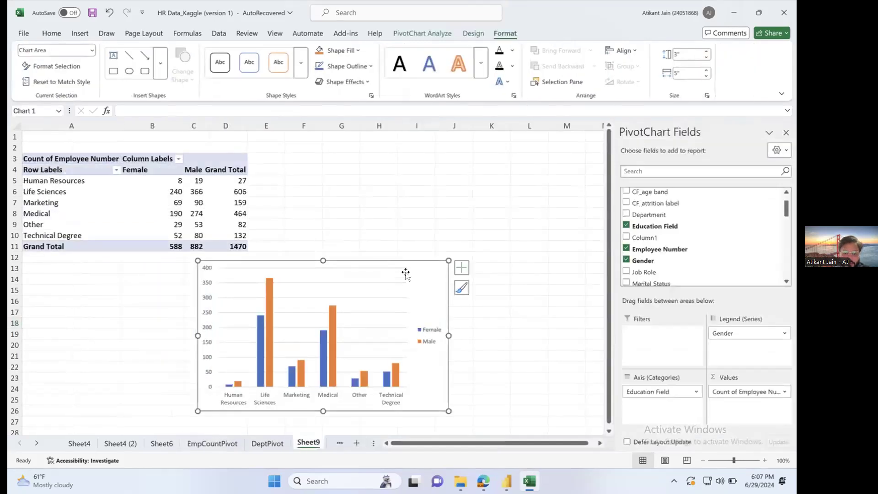
left_click(462, 268)
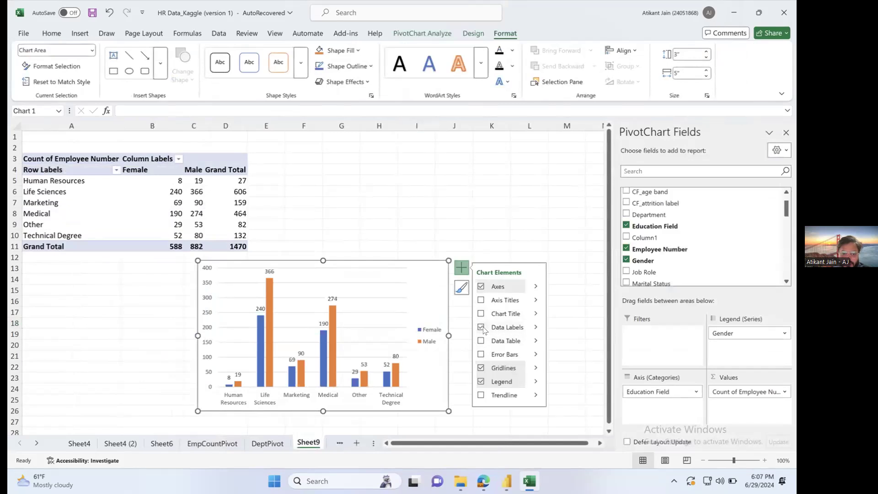
left_click(535, 287)
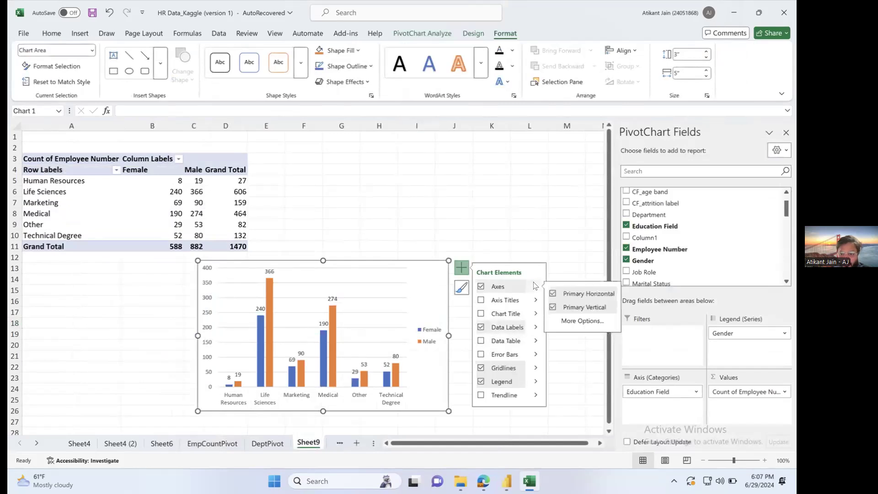
left_click(553, 308)
Align the education chart directly beneath its pivot table and rename Sheet9 as EduPivot.
left_click_drag(442, 284, 279, 285)
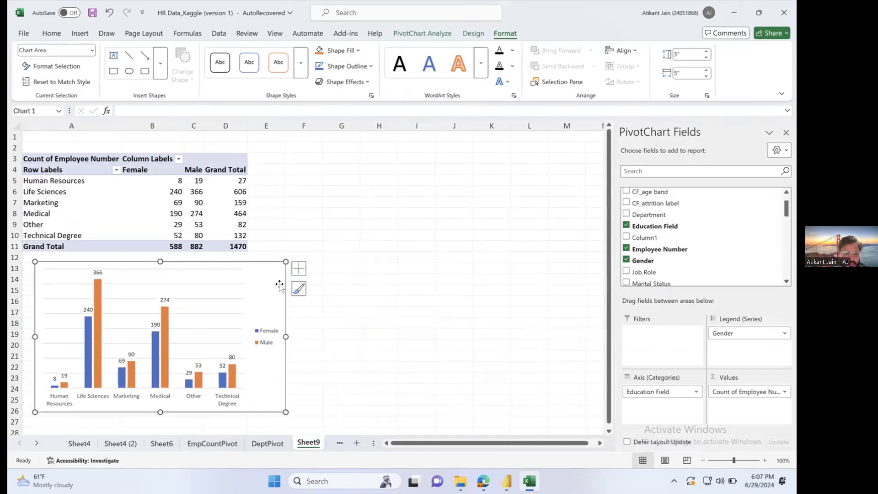
double_click(313, 445)
type("EduPivot")
key("Return")
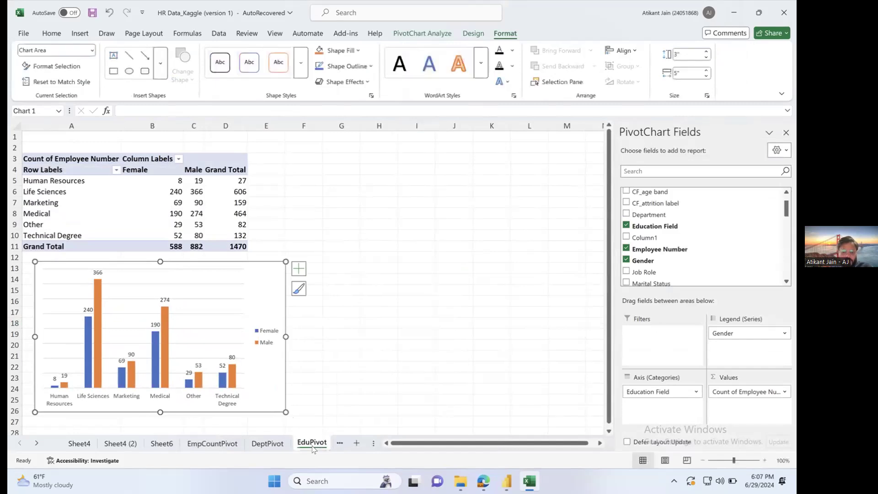
left_click(367, 343)
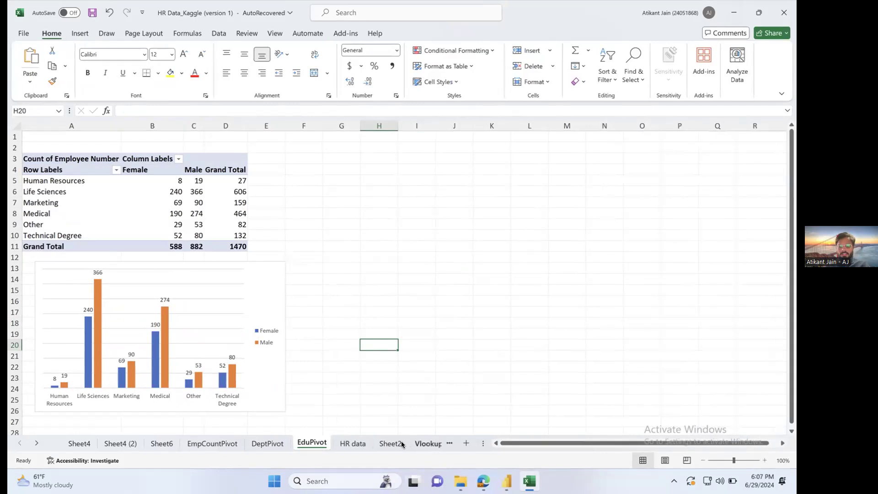
Delete Sheet2 and hide the VlookupXlookup sheet.
left_click(358, 444)
left_click(384, 445)
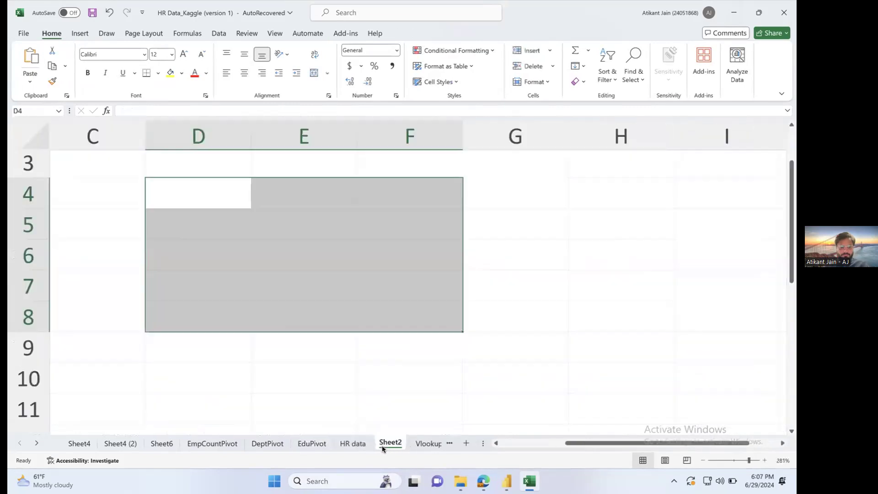
right_click(382, 448)
left_click(414, 298)
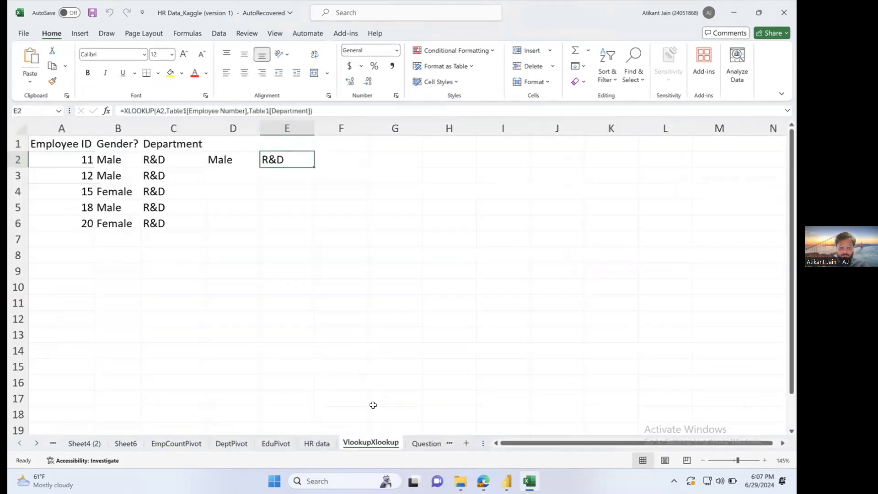
right_click(372, 447)
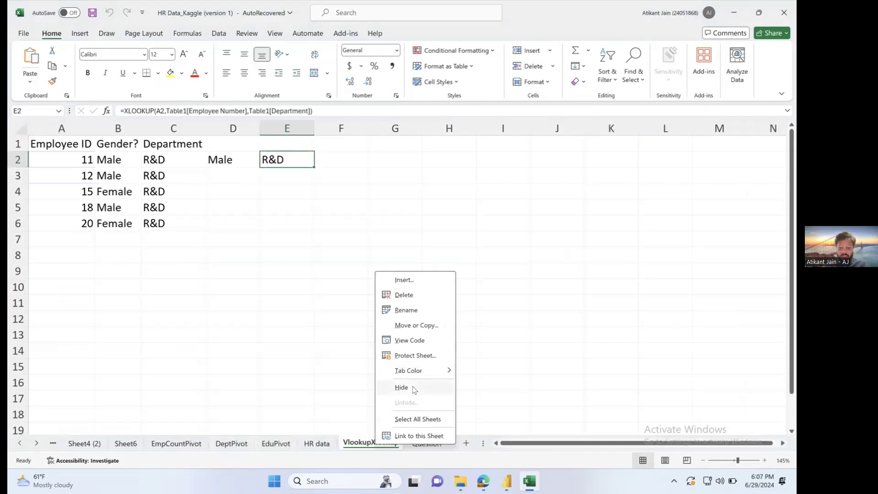
left_click(413, 389)
Hide Sheet6, which holds the old age band and business travel charts.
right_click(359, 442)
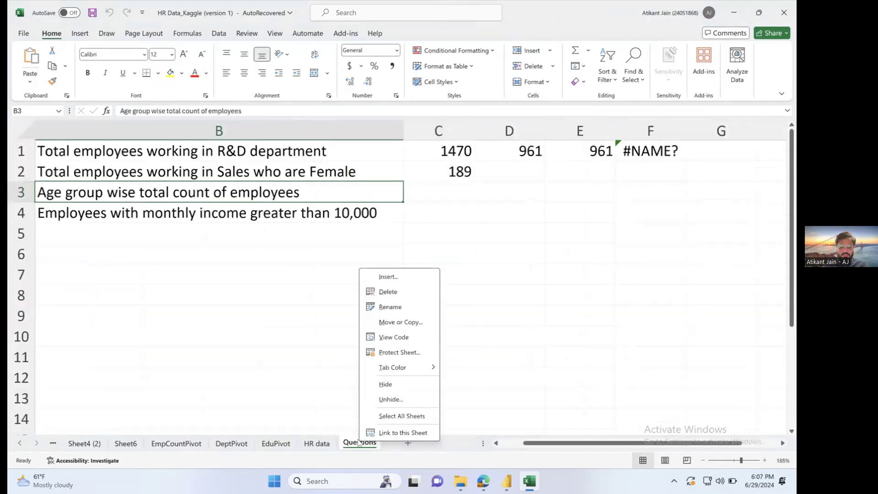
left_click(168, 444)
left_click(142, 443)
right_click(132, 442)
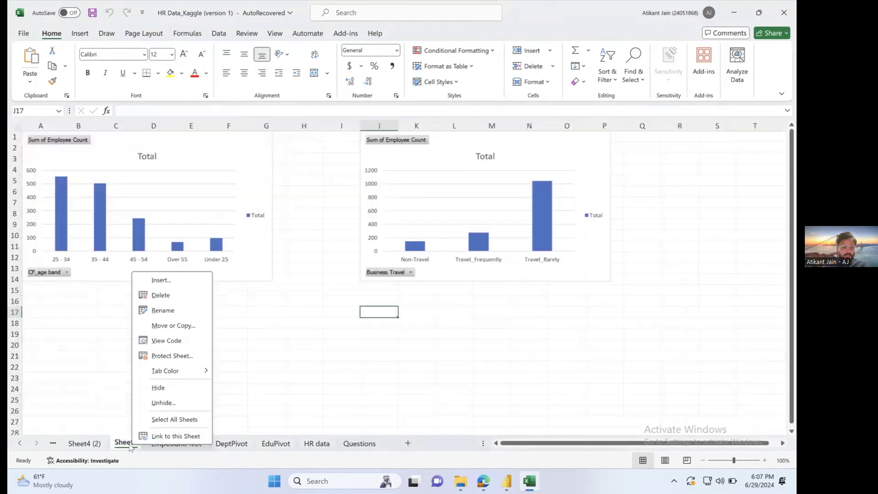
left_click(169, 388)
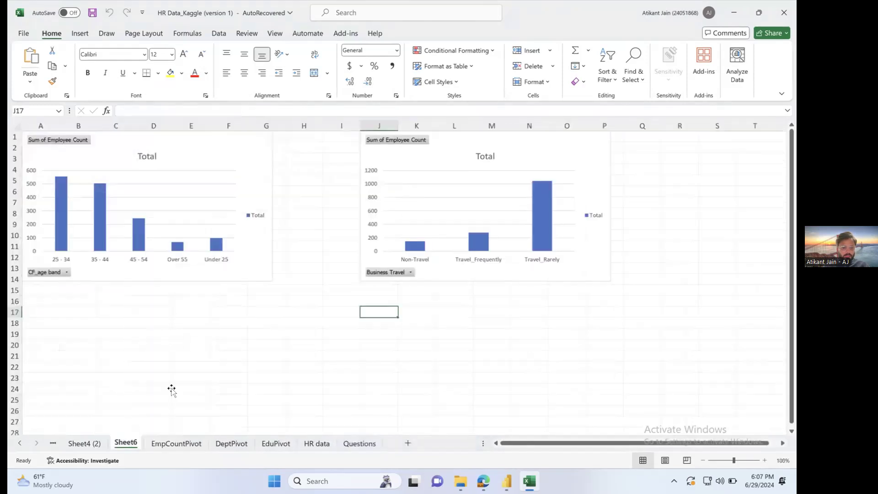
Insert a new blank worksheet and name it Dashboard.
left_click(373, 443)
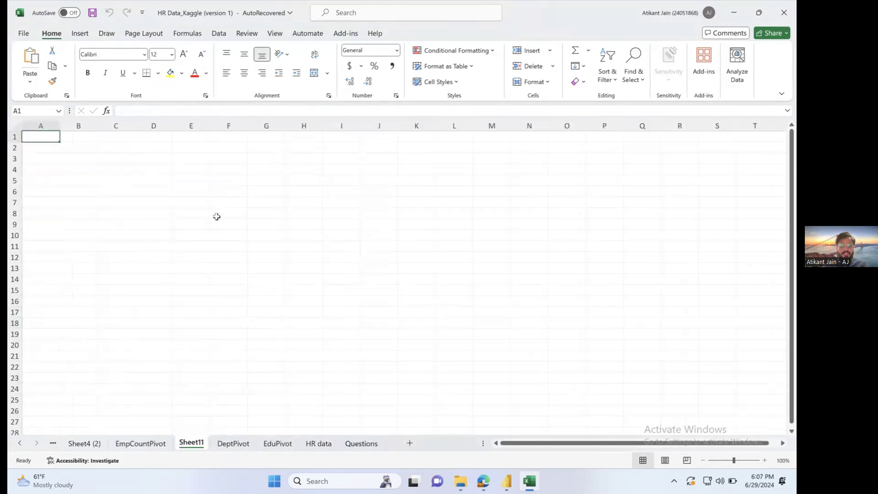
double_click(189, 443)
type("Dashboard")
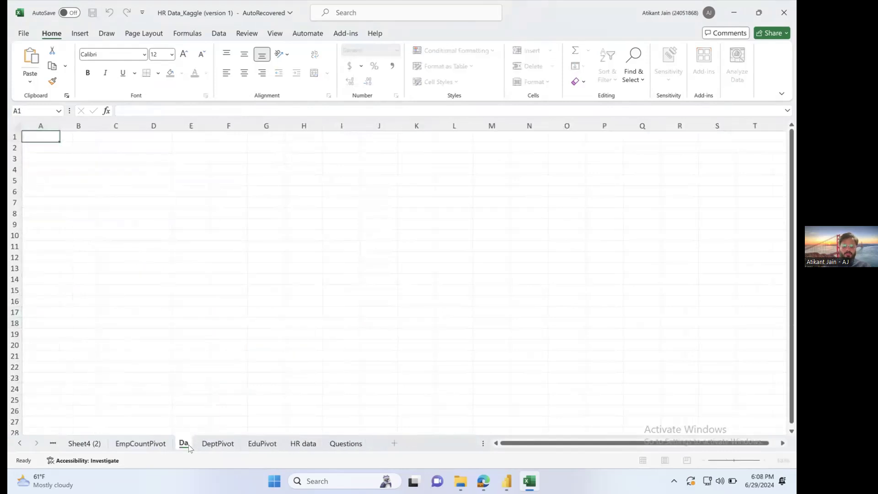
key("Return")
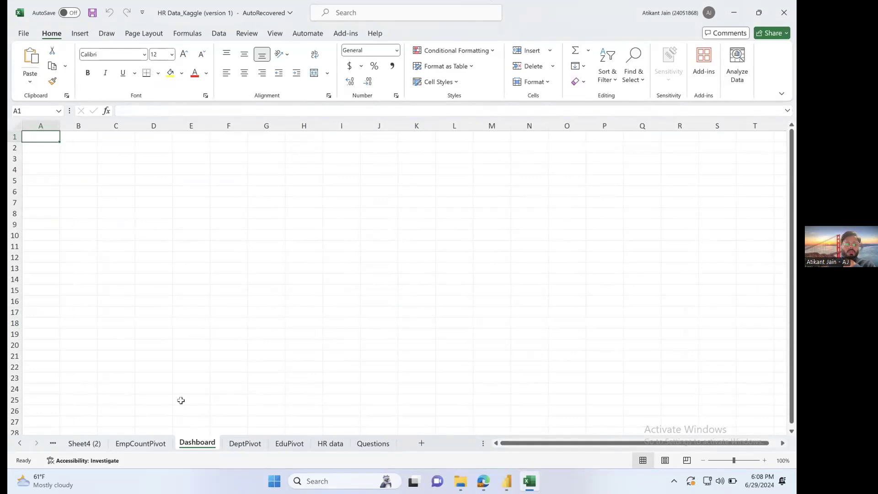
Copy the age group column chart from EmpCountPivot onto the Dashboard sheet.
left_click(137, 443)
left_click(289, 268)
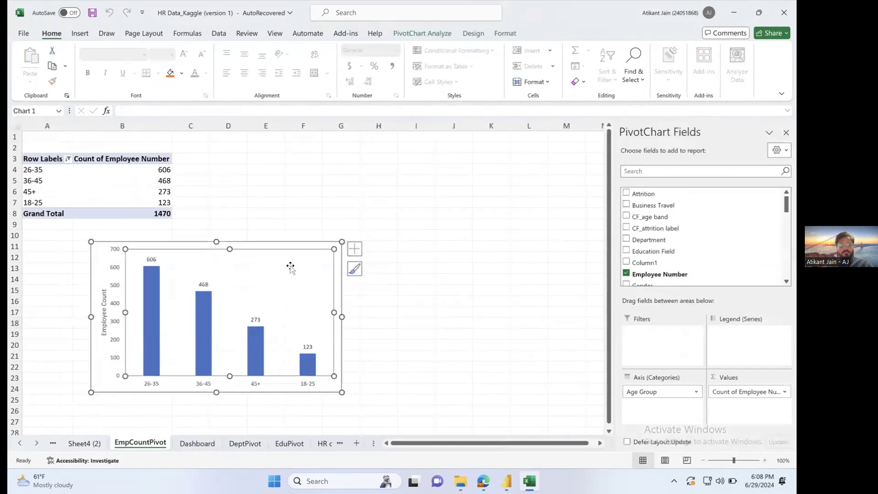
left_click(317, 201)
left_click(320, 238)
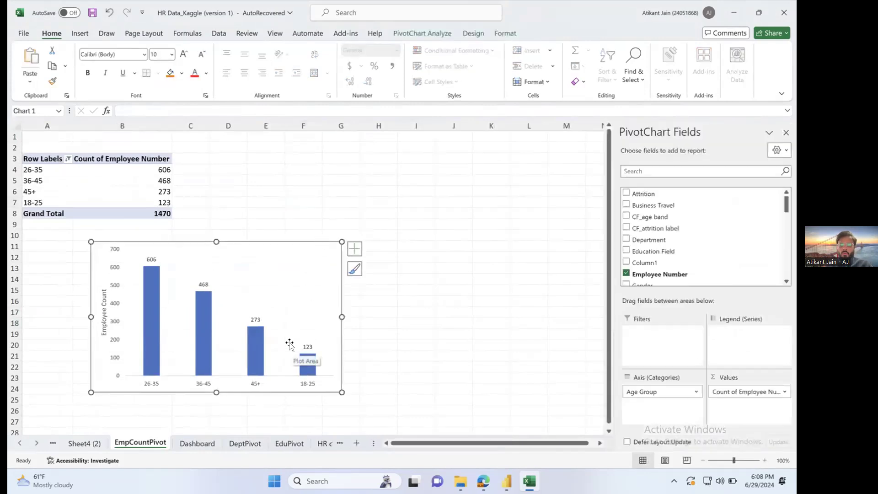
right_click(330, 273)
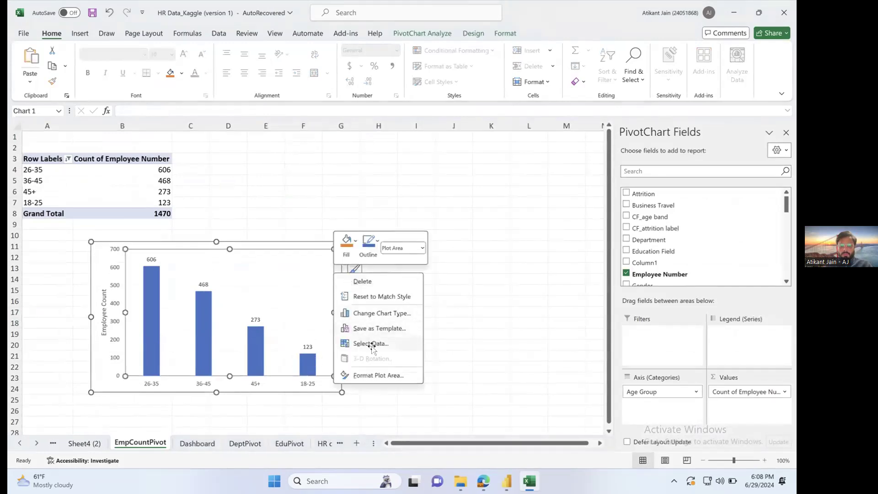
left_click(196, 443)
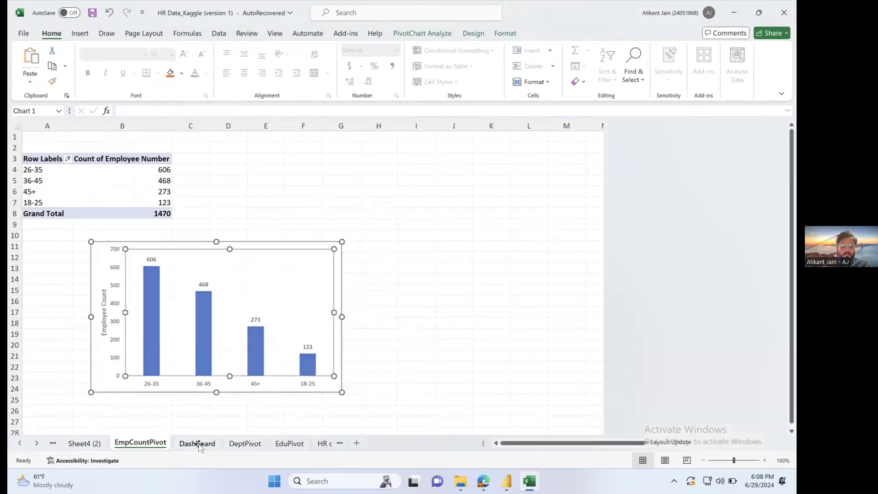
key("ctrl+v")
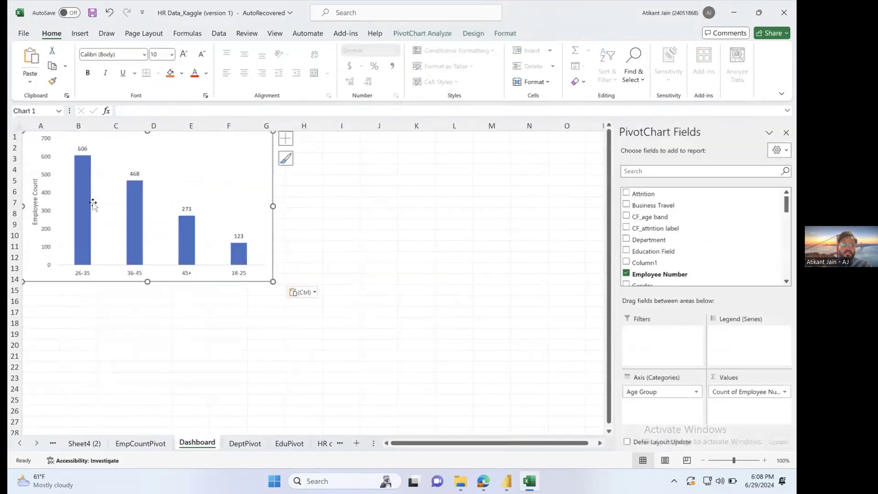
Move the age group chart down on the Dashboard so its top edge sits at row 4.
left_click(304, 178)
left_click(269, 165)
left_click_drag(268, 165, 272, 190)
left_click(304, 213)
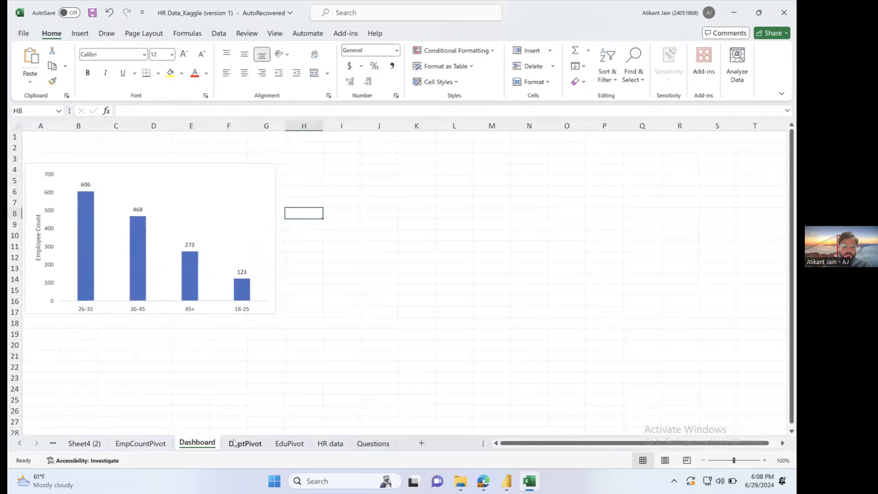
Copy the department bar chart from DeptPivot to cell H4 of the Dashboard, beside the age group chart.
left_click(244, 443)
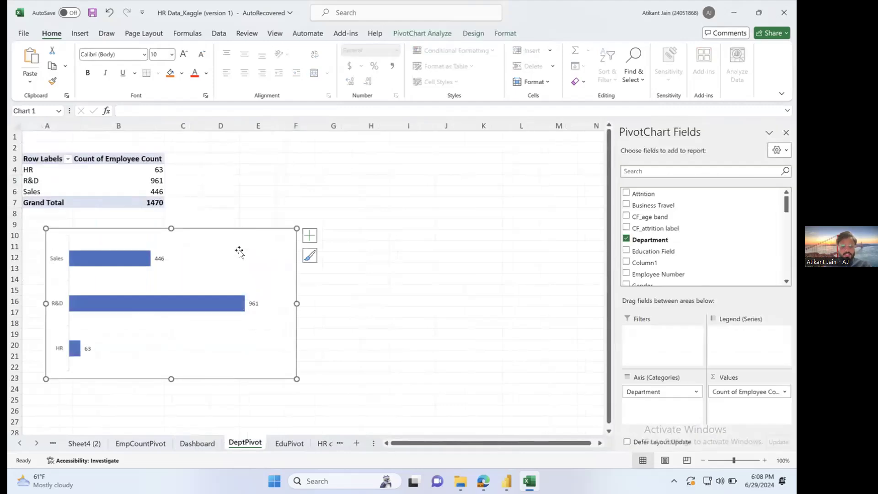
left_click(197, 443)
left_click(305, 166)
key("ctrl+v")
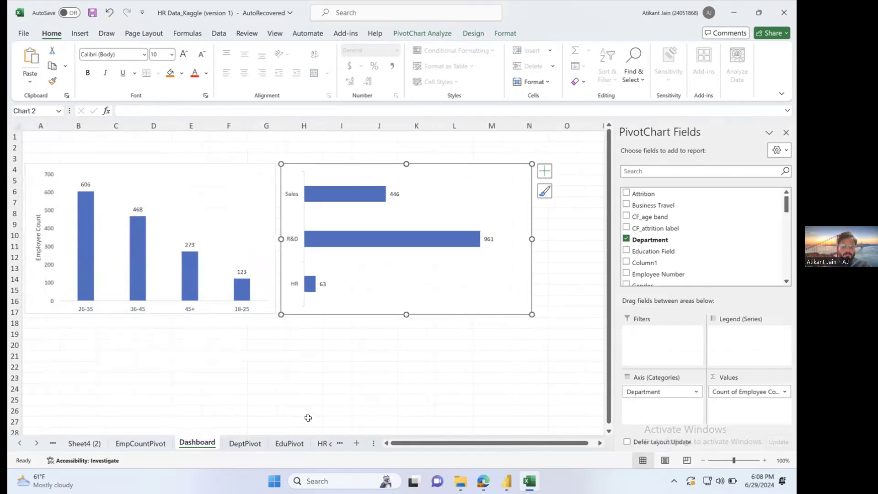
Copy the education and gender chart from EduPivot onto the Dashboard and place it directly below the age group chart.
left_click(289, 443)
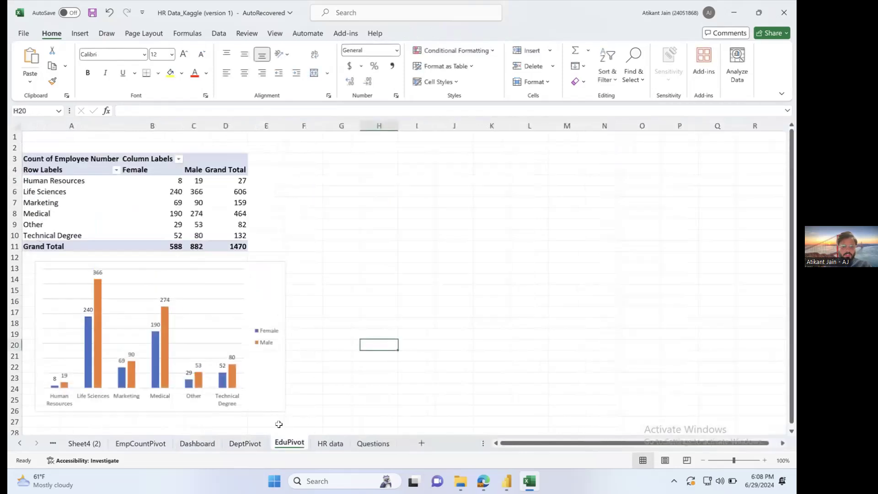
left_click(267, 274)
left_click(198, 443)
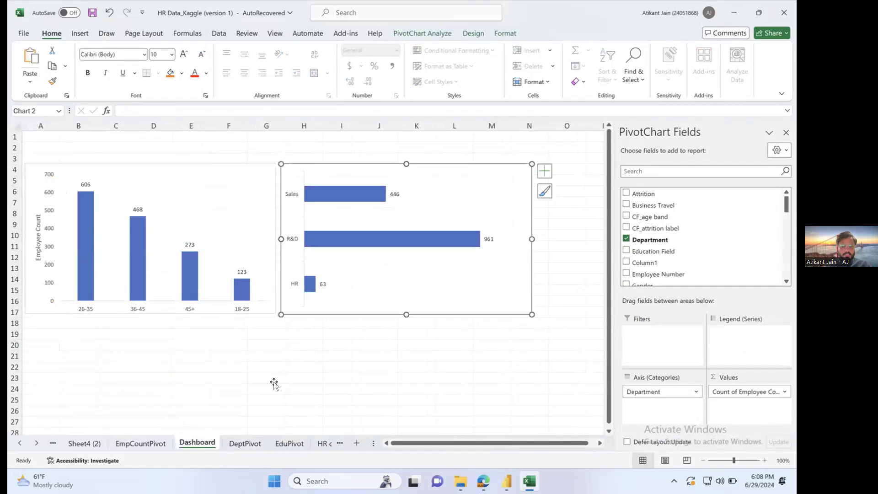
left_click(305, 354)
key("ctrl+v")
left_click_drag(438, 353, 212, 323)
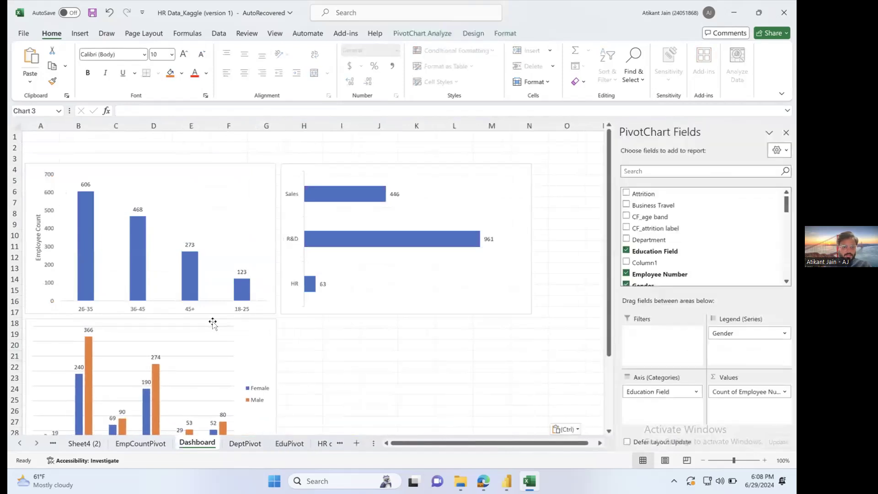
Turn off the gridlines on the Dashboard sheet.
left_click(378, 344)
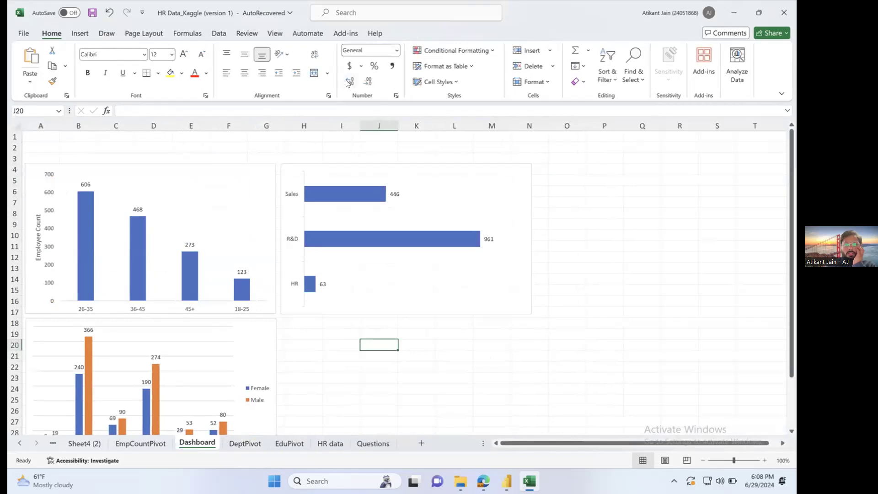
left_click(273, 33)
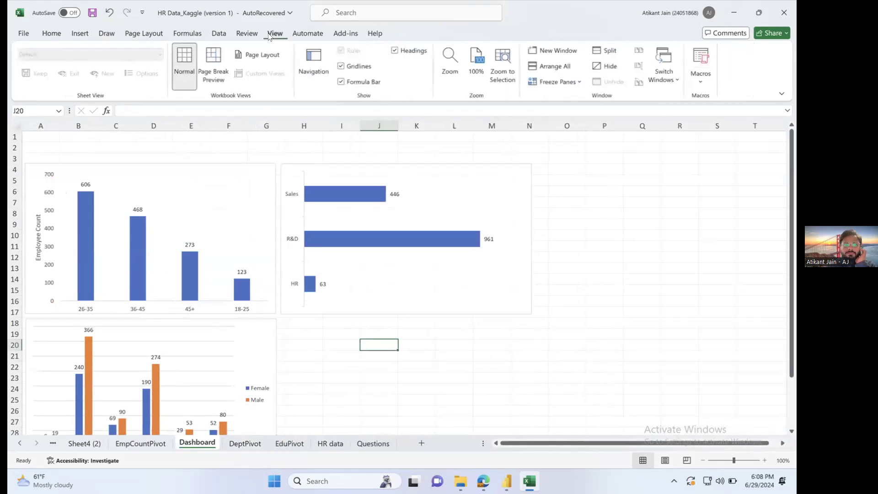
left_click(341, 66)
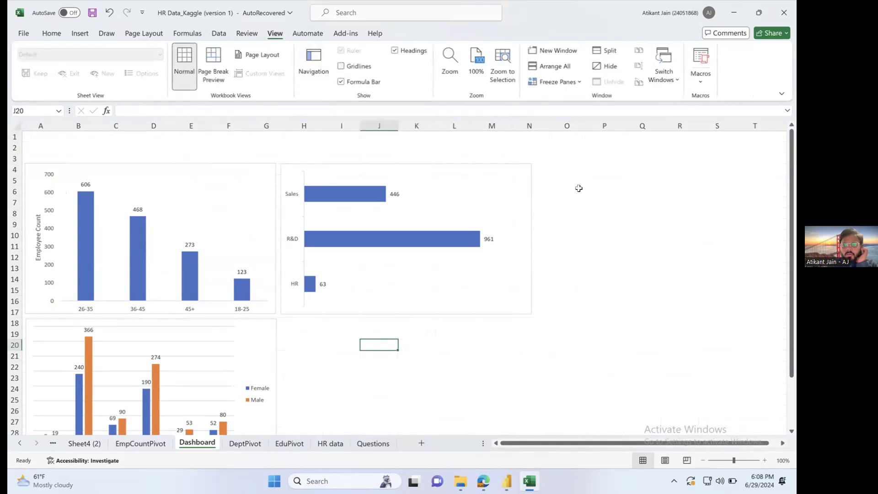
Shift all three Dashboard charts right to start at about column E, keeping their arrangement and leaving columns A to D free.
left_click(450, 165)
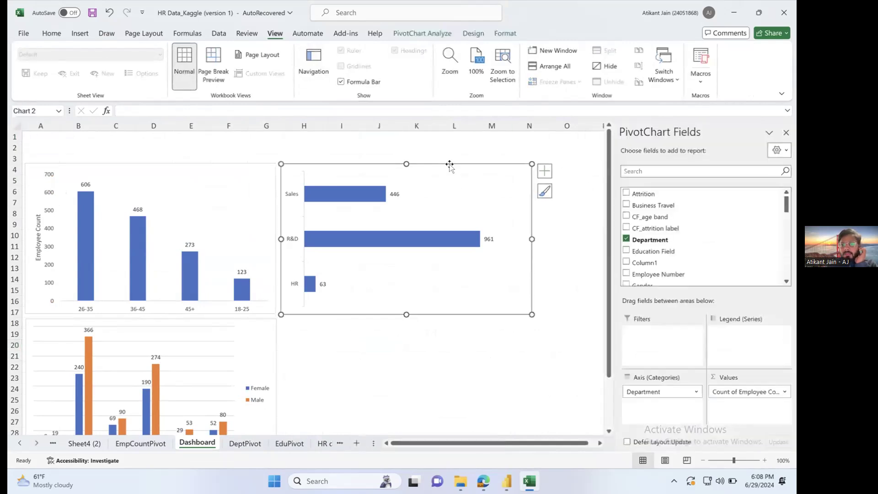
left_click(584, 191)
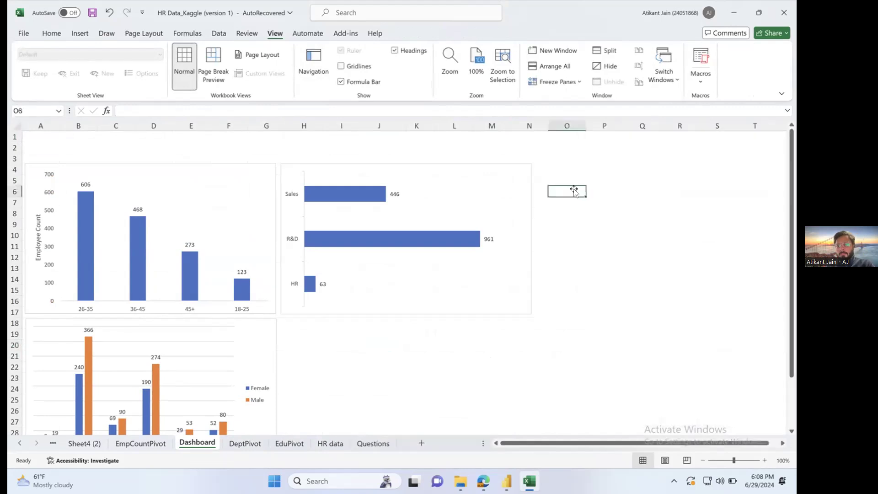
left_click_drag(461, 165, 623, 160)
left_click_drag(203, 163, 361, 157)
left_click_drag(200, 319, 365, 316)
left_click(482, 364)
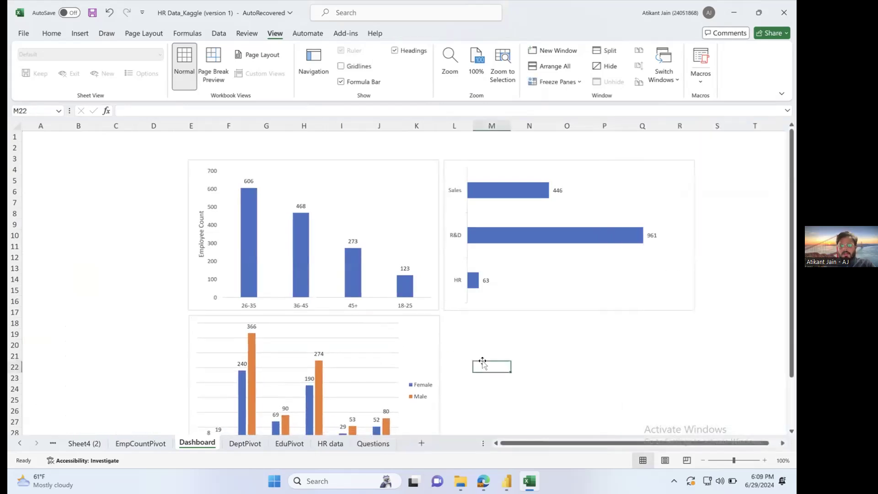
left_click(435, 211)
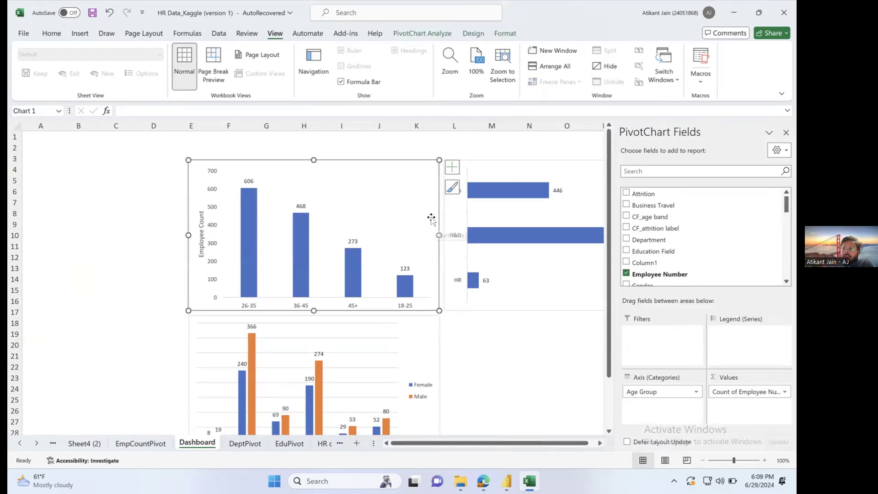
left_click(497, 351)
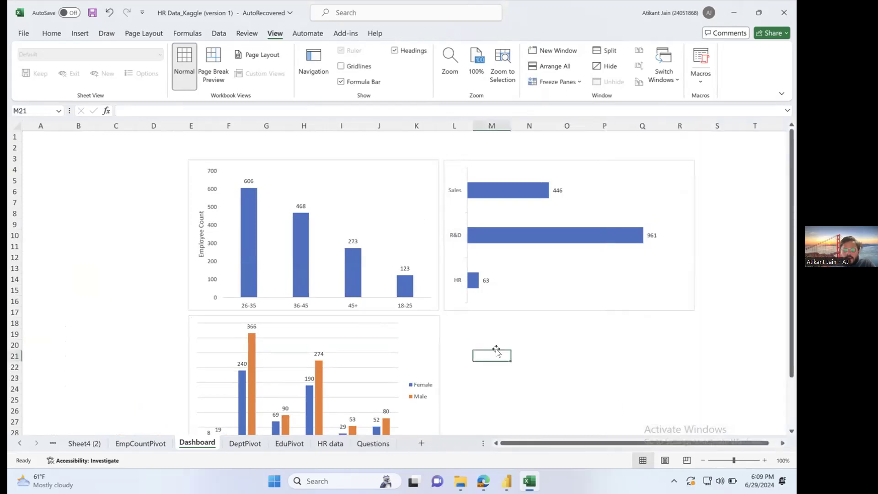
Create a PivotTable from the HR data table on a new worksheet.
left_click(330, 443)
left_click(247, 151)
left_click(78, 33)
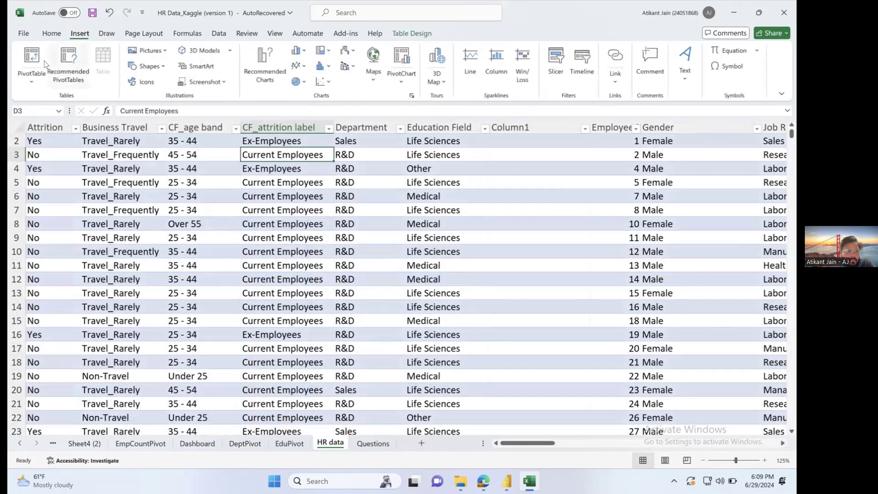
left_click(32, 59)
left_click(450, 334)
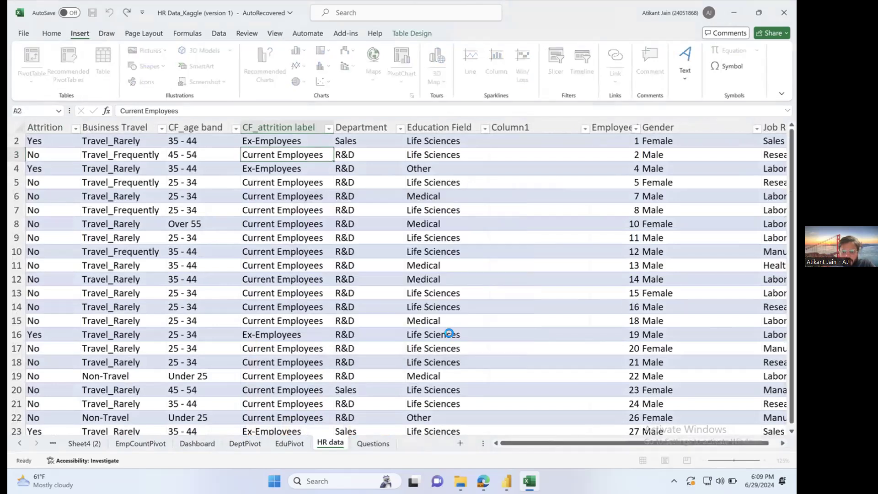
scroll(685, 269, "down", 10)
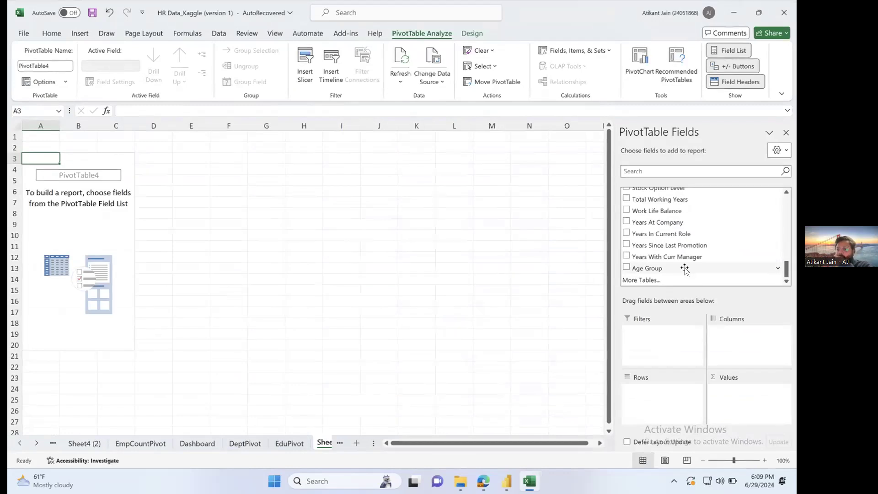
left_click_drag(680, 200, 752, 384)
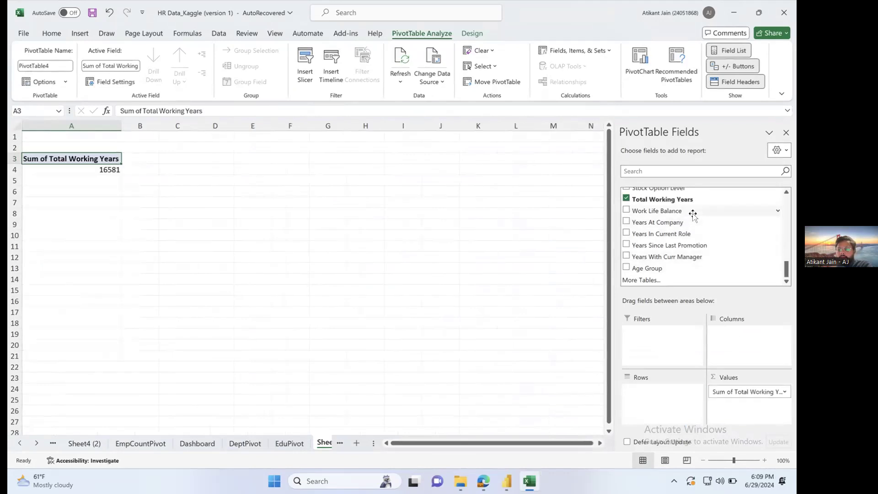
left_click_drag(691, 233, 683, 393)
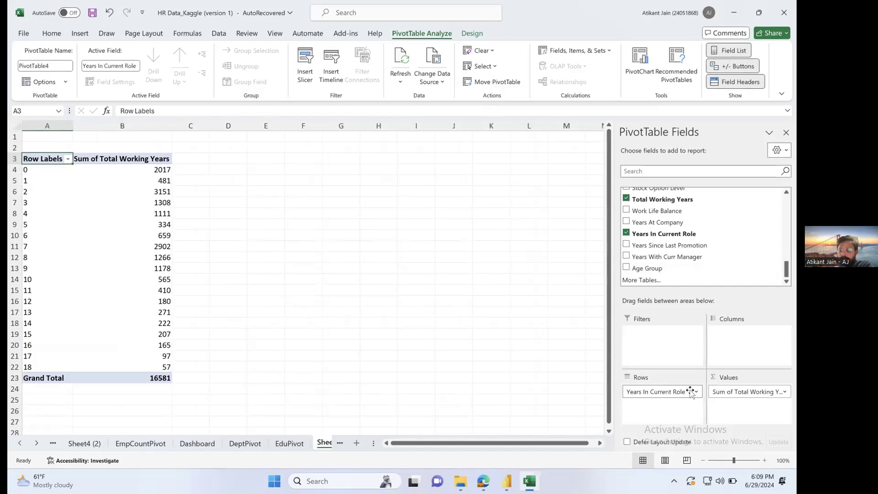
left_click_drag(744, 391, 551, 351)
left_click_drag(662, 391, 733, 394)
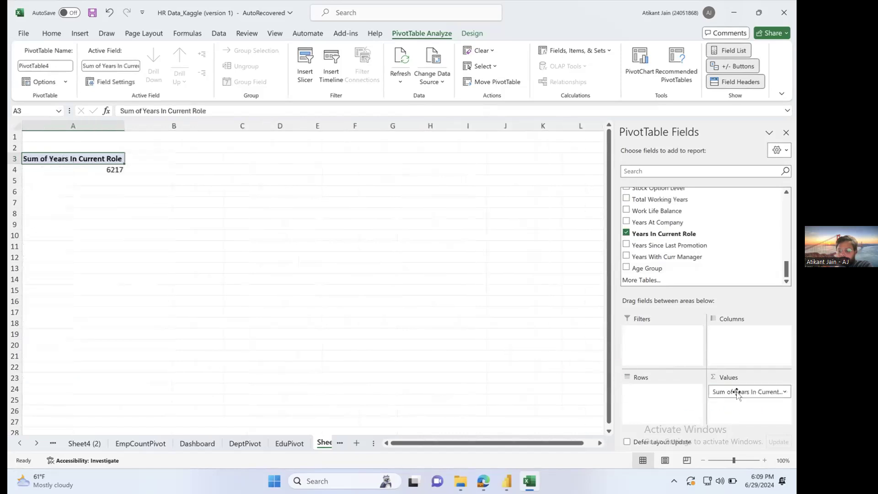
scroll(674, 236, "up", 7)
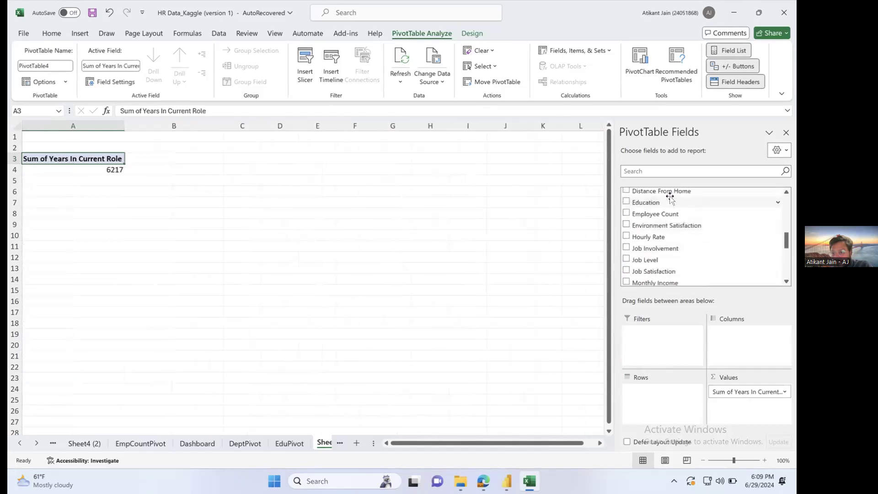
scroll(670, 198, "up", 1)
scroll(671, 198, "up", 2)
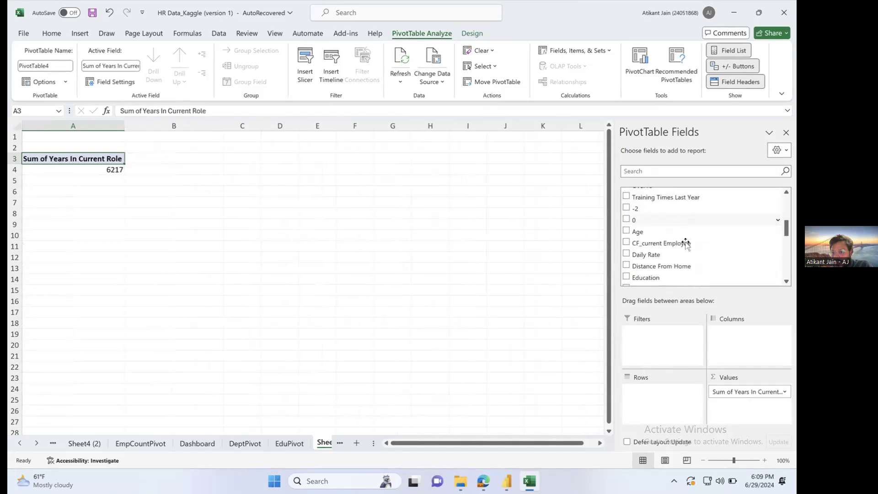
scroll(686, 260, "down", 10)
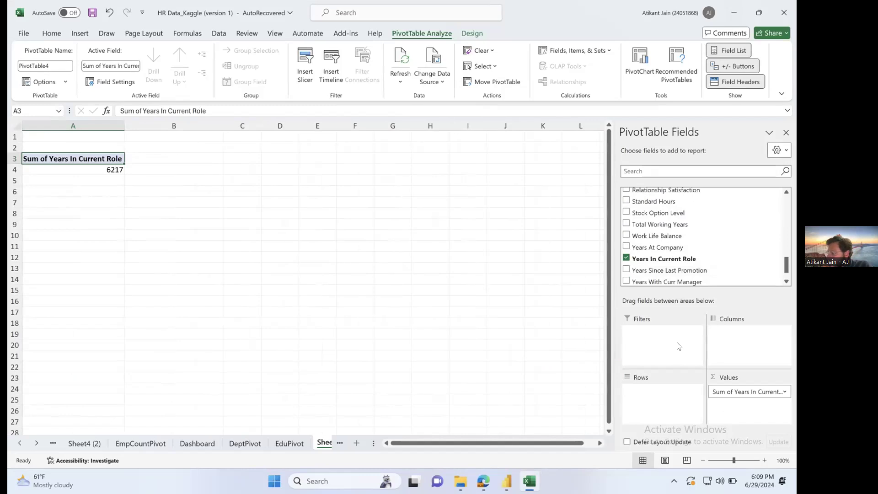
Find the Job Role field, place it in the PivotTable's Rows, and remove Years In Current Role from Values.
left_click(649, 170)
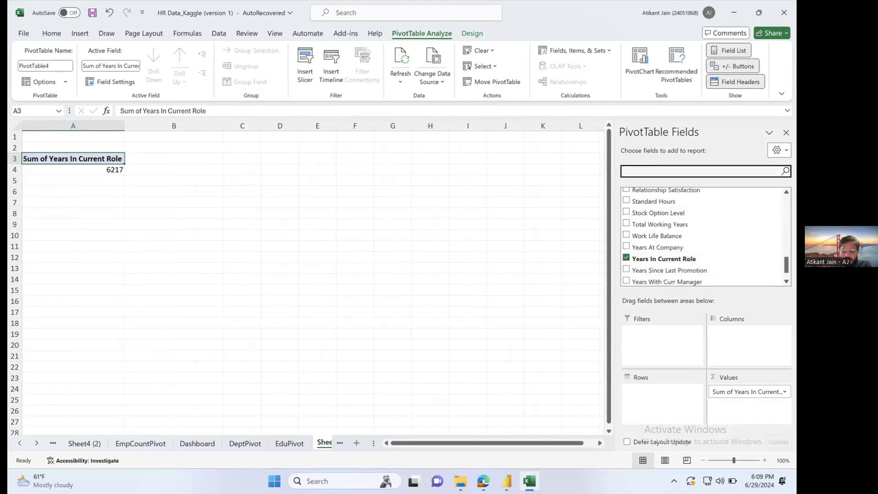
type("job role")
left_click_drag(656, 194, 665, 401)
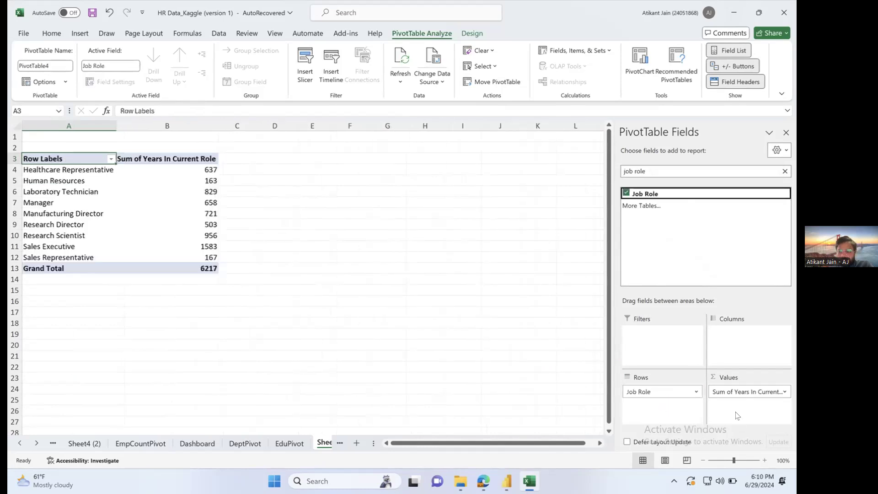
left_click_drag(774, 391, 535, 343)
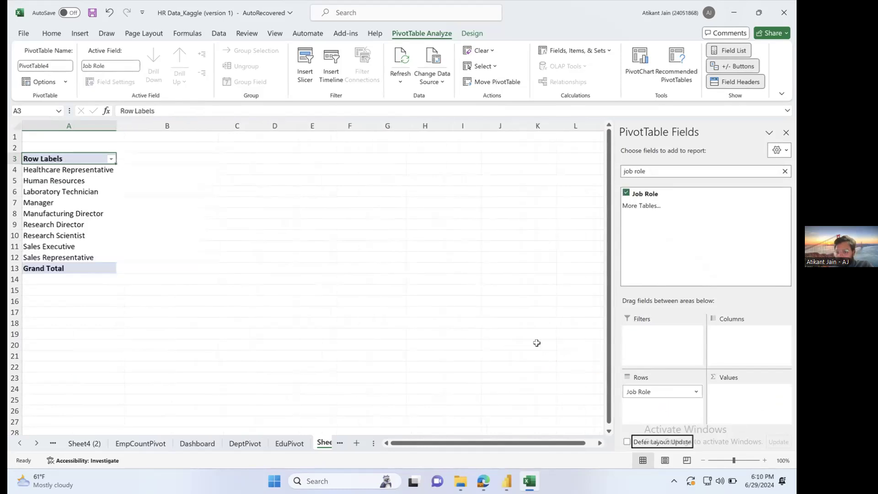
Find the Monthly Income field, add it to the PivotTable's Values, and summarize it by Average.
triple_click(673, 169)
type("month")
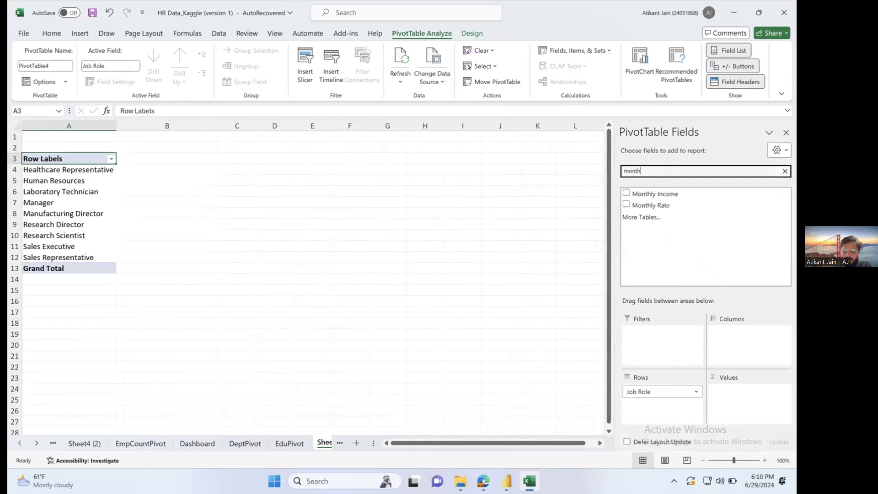
left_click_drag(667, 194, 750, 402)
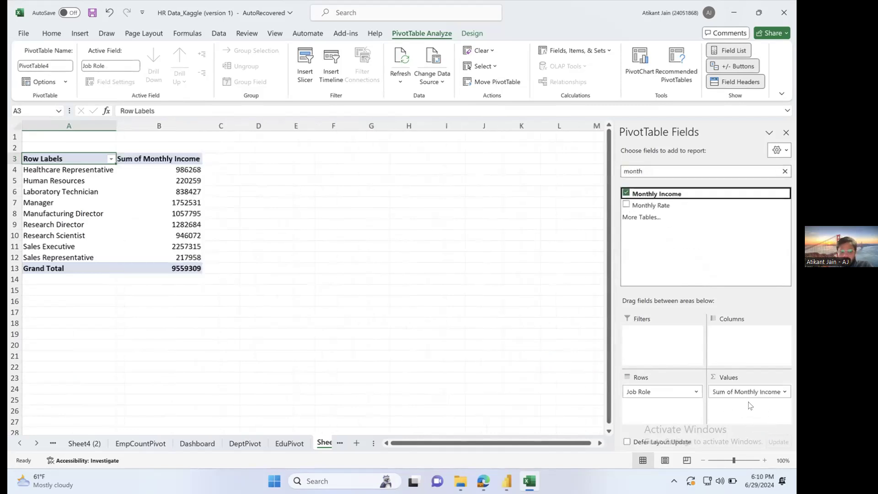
left_click(783, 392)
left_click(772, 380)
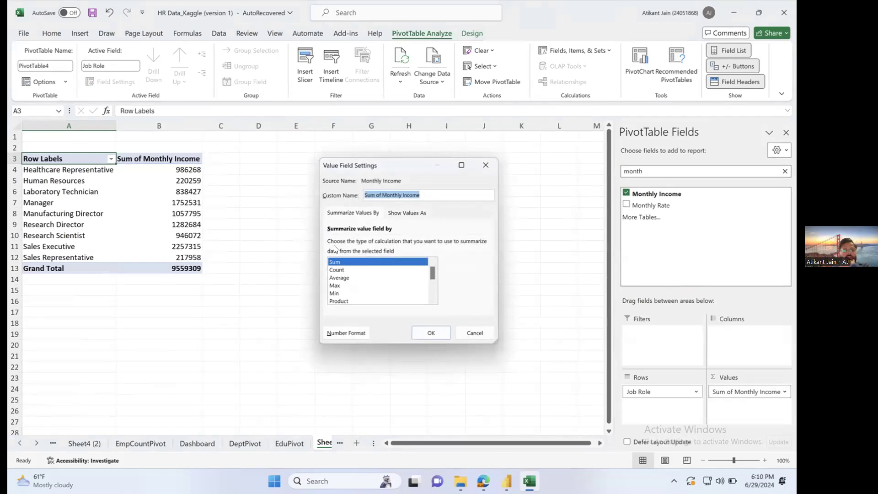
left_click(353, 278)
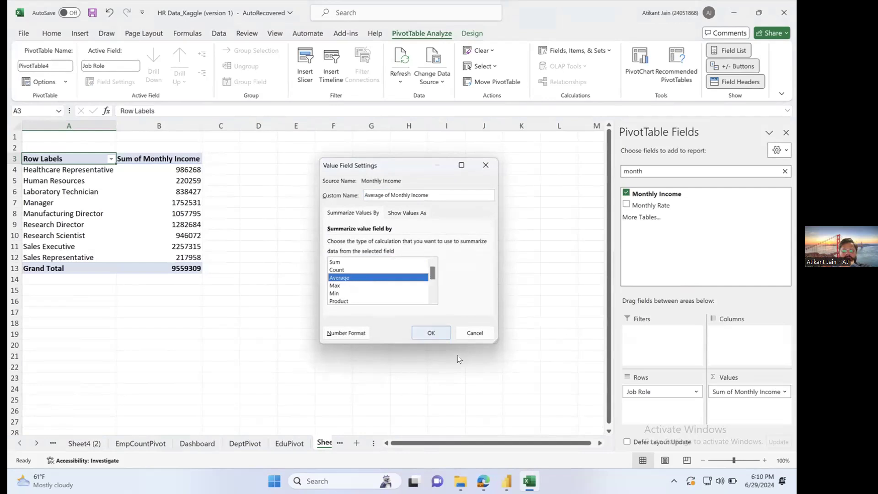
left_click(425, 328)
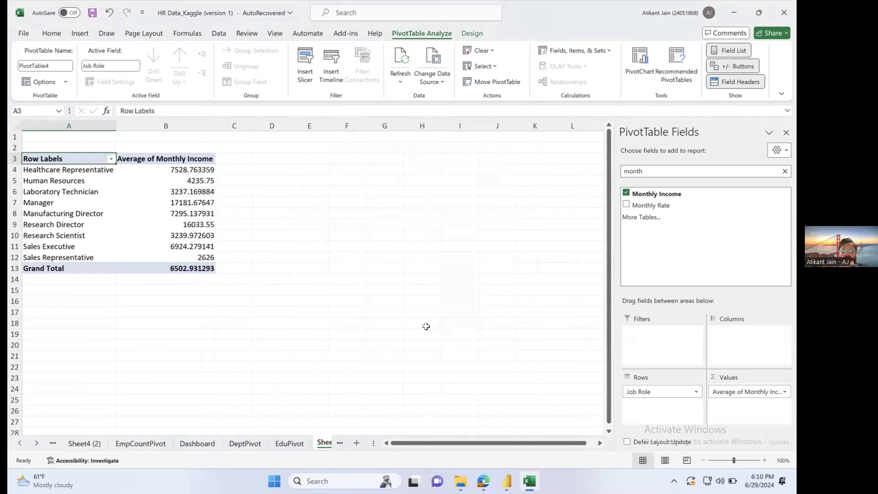
Format the average monthly income values in B4:B12 to show no decimal places.
left_click(209, 213)
left_click_drag(202, 170, 202, 249)
left_click(51, 34)
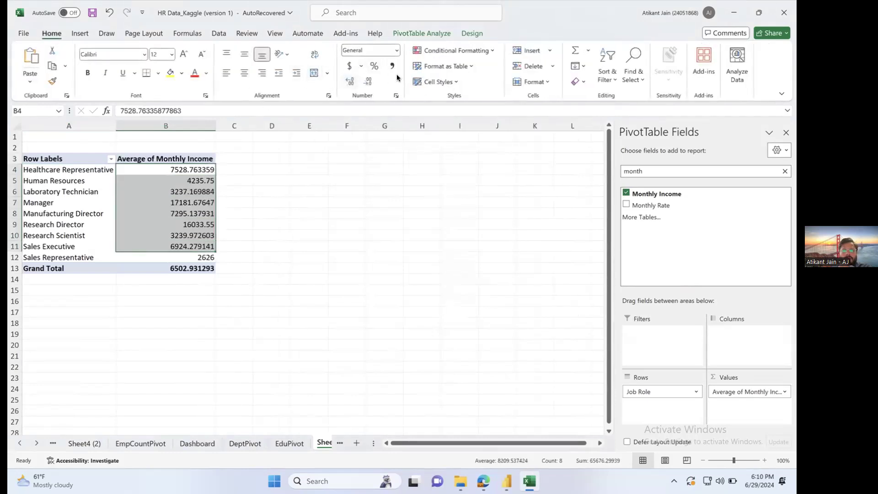
left_click(368, 81)
left_click(368, 81)
left_click(369, 81)
left_click(369, 82)
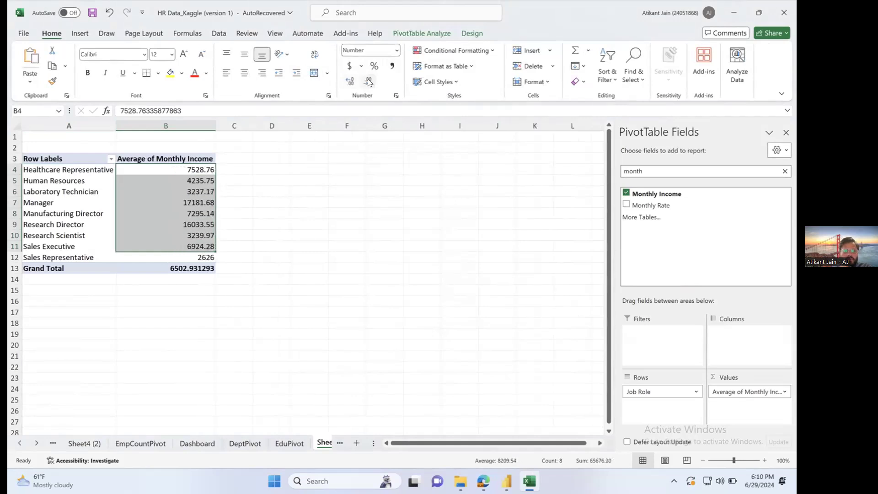
left_click_drag(193, 173, 192, 250)
left_click(350, 81)
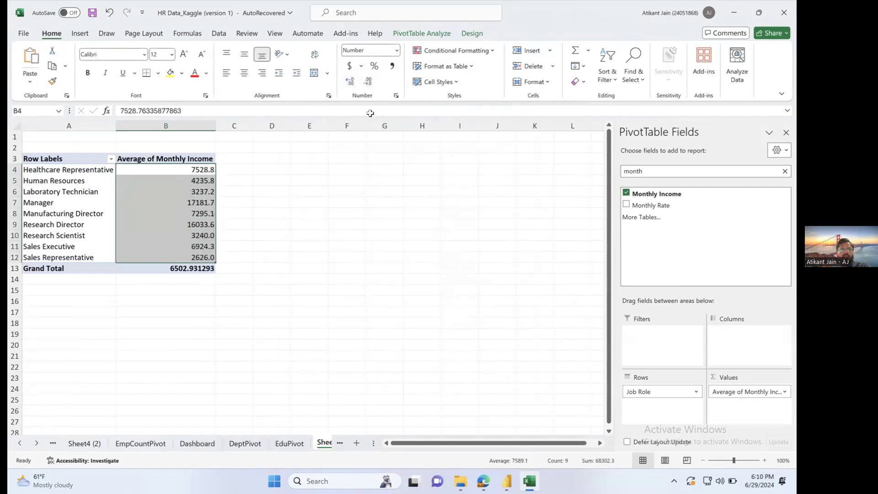
left_click(367, 83)
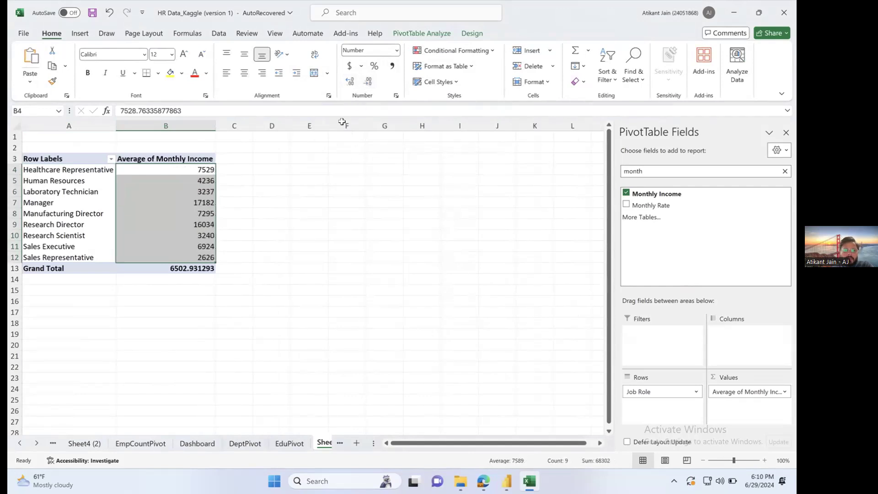
left_click(309, 353)
Insert a Clustered Column PivotChart of average monthly income by job role and place it beside the PivotTable.
left_click(198, 225)
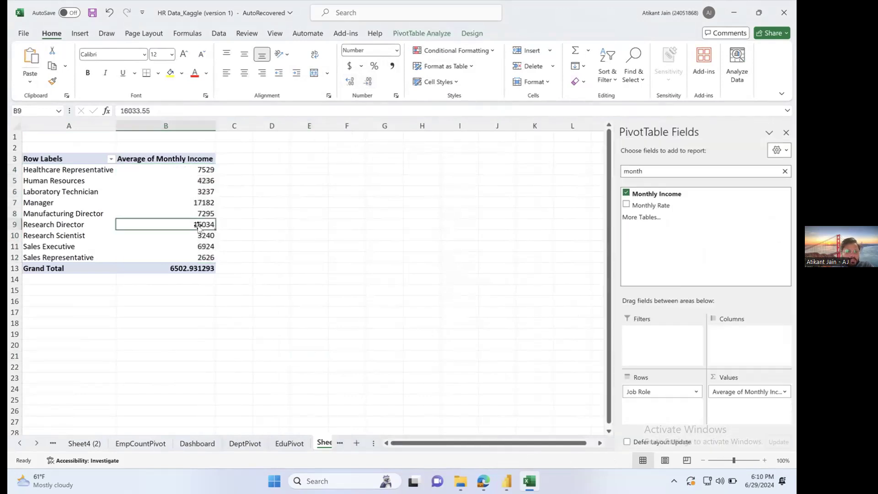
left_click(405, 33)
left_click(639, 61)
mouse_move(371, 203)
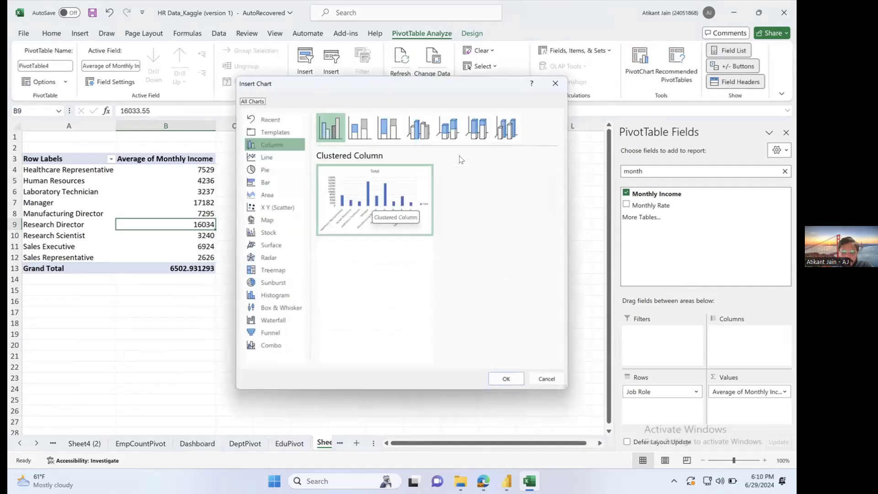
double_click(388, 225)
left_click_drag(388, 225, 440, 233)
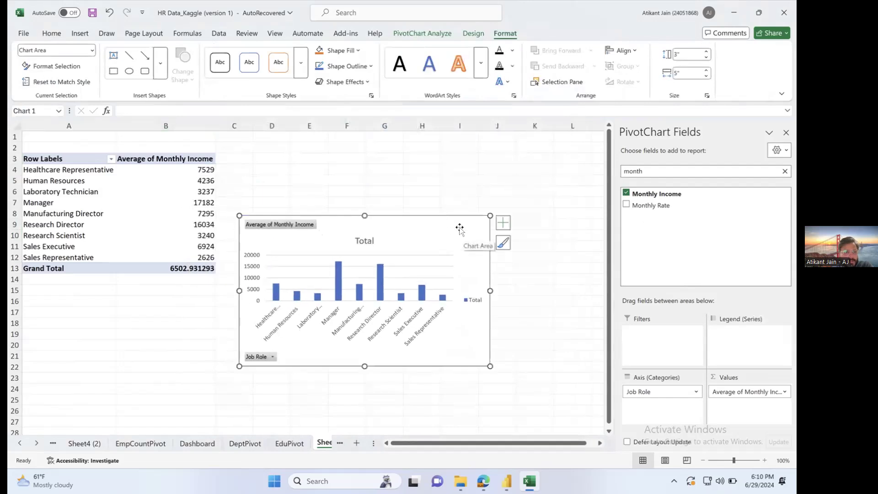
Hide all field buttons on the chart, add data labels, and remove the title, gridlines, legend and primary vertical axis.
right_click(306, 227)
left_click(362, 336)
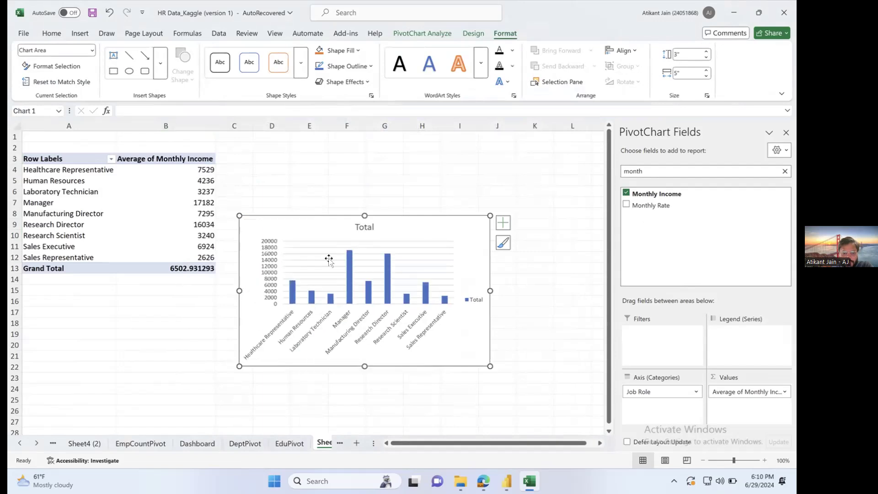
left_click(502, 223)
left_click(522, 282)
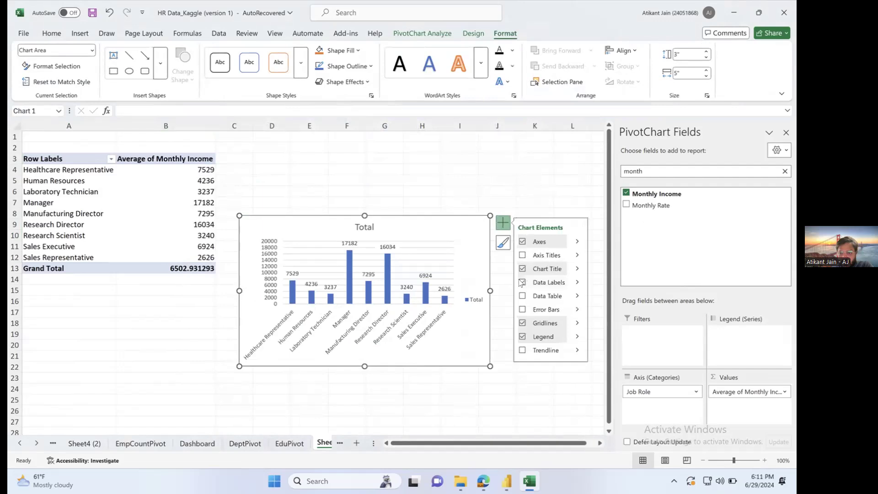
left_click(521, 268)
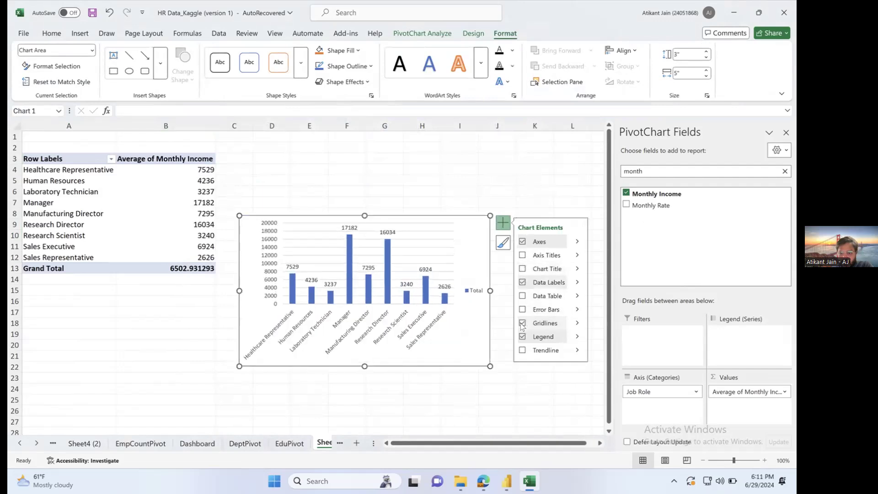
left_click(522, 336)
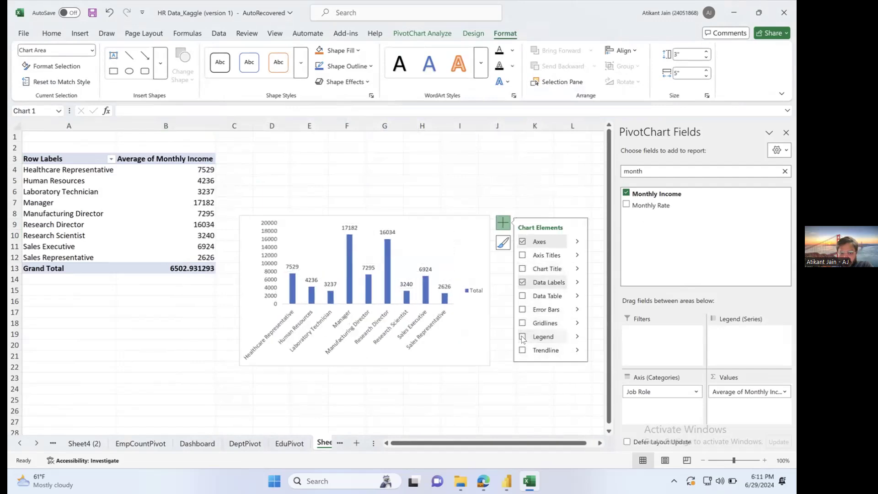
left_click(577, 246)
left_click(594, 262)
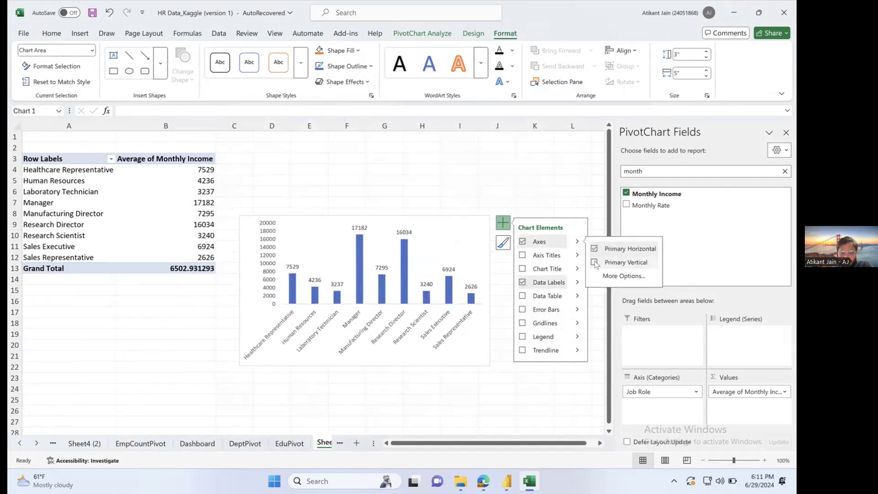
Move the job role income chart up beside the PivotTable, and place a copy on the Dashboard directly below the department chart.
left_click_drag(484, 350, 481, 281)
left_click(488, 356)
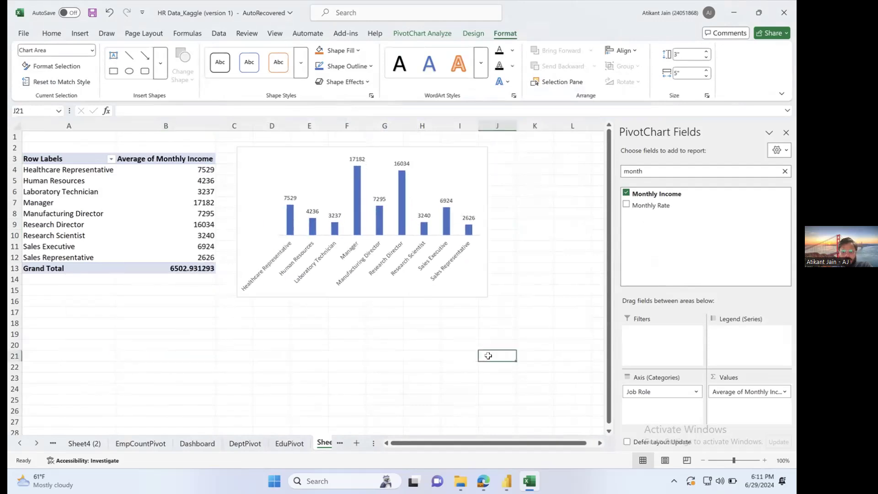
left_click(483, 288)
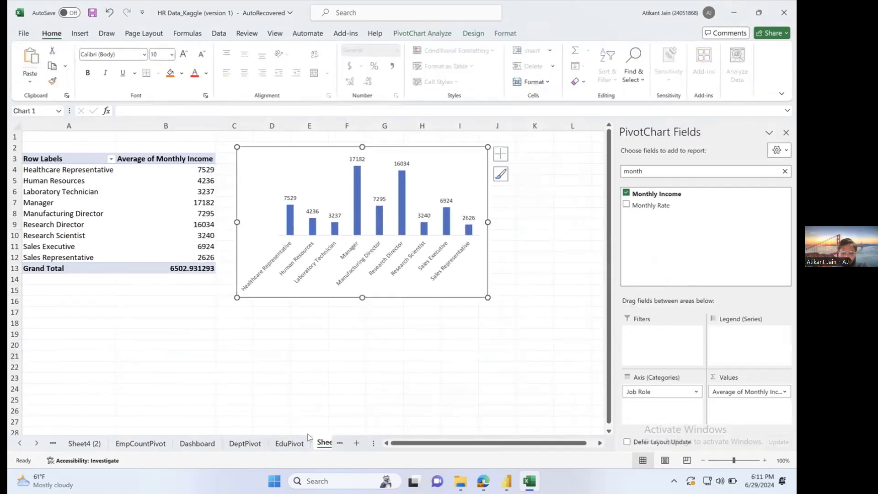
left_click(196, 443)
left_click(457, 323)
key("ctrl+v")
left_click_drag(464, 320, 474, 317)
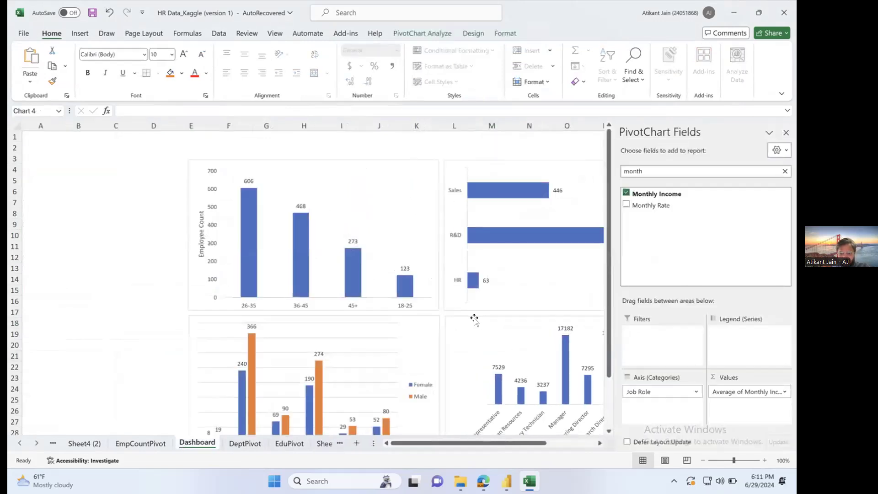
left_click(164, 267)
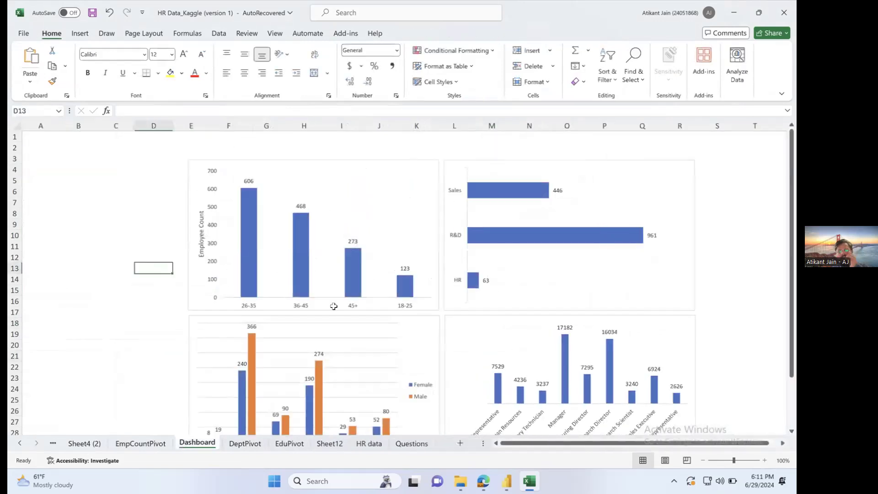
scroll(548, 331, "down", 3, "ctrl")
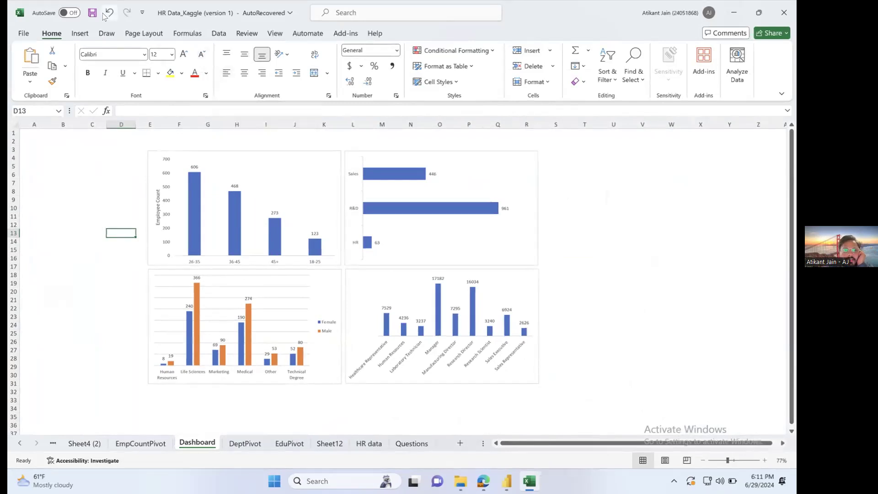
Insert a Gender slicer from the workbook data model on the Dashboard, place it beside the age chart, and shrink it to about 1.04" high.
left_click(90, 32)
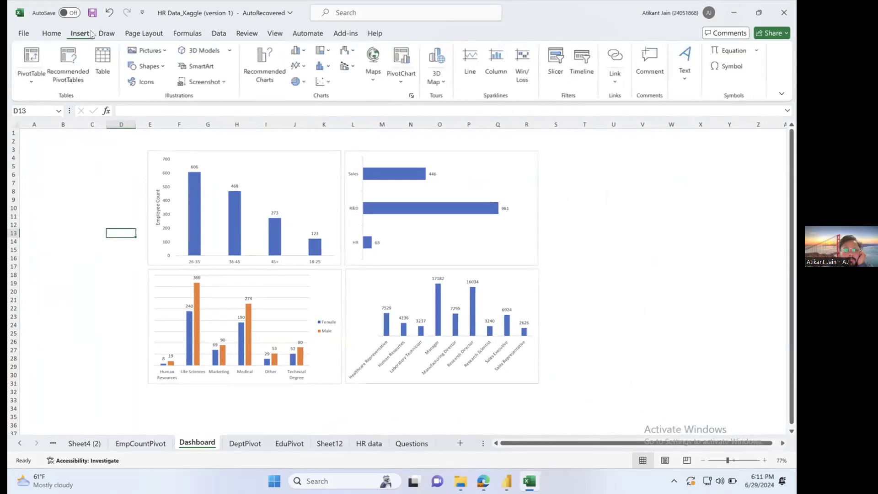
left_click(554, 62)
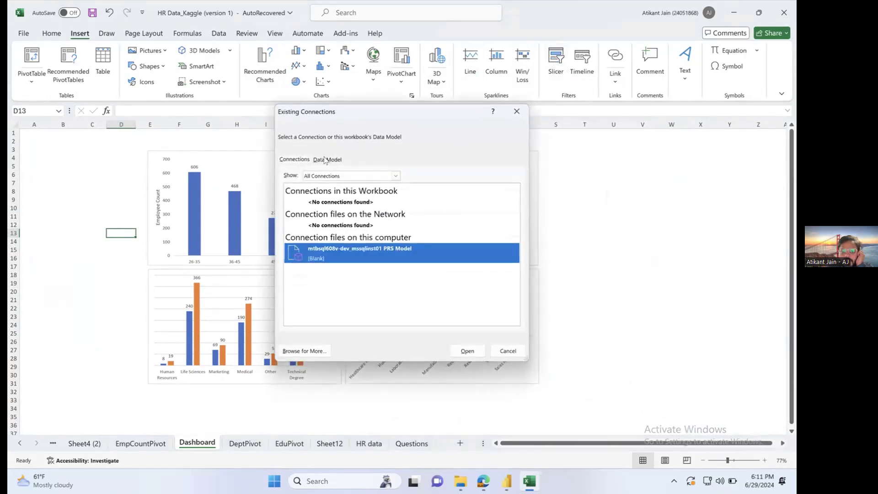
left_click(325, 160)
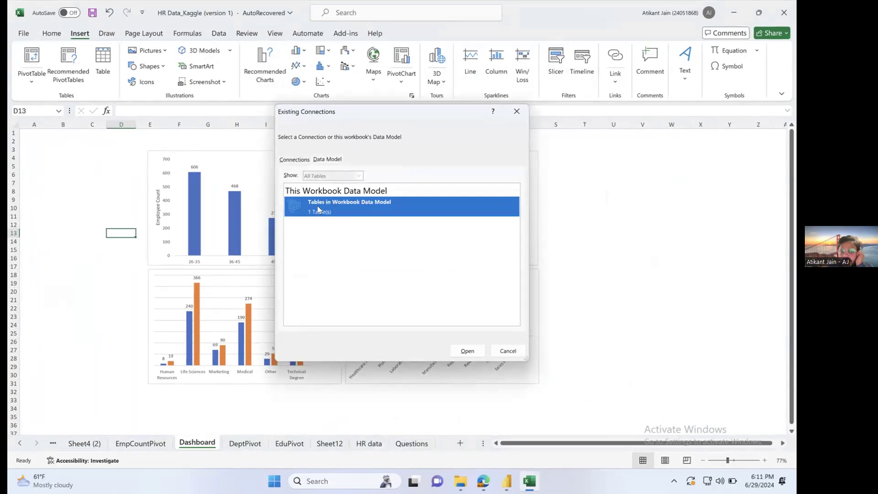
double_click(341, 207)
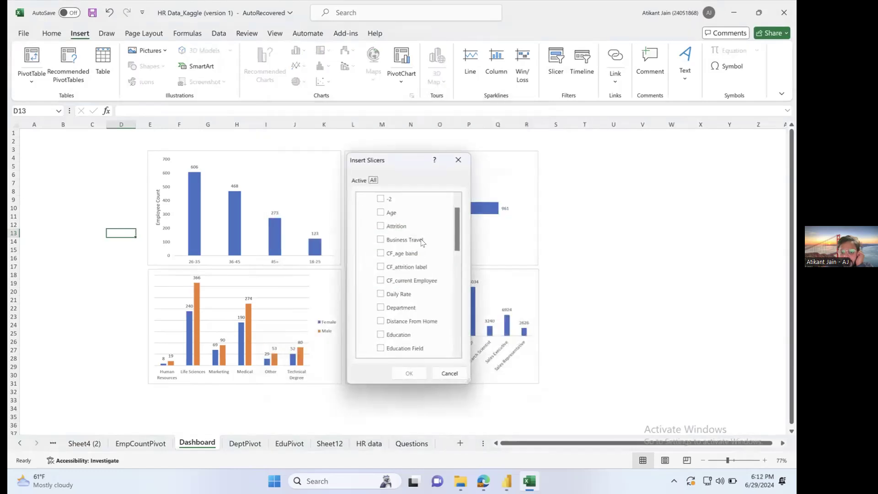
scroll(408, 296, "down", 2)
left_click(380, 351)
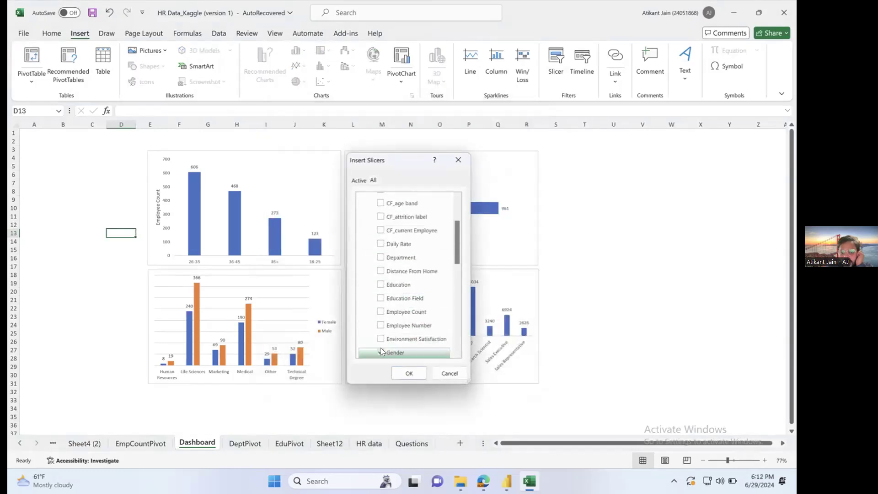
left_click(409, 374)
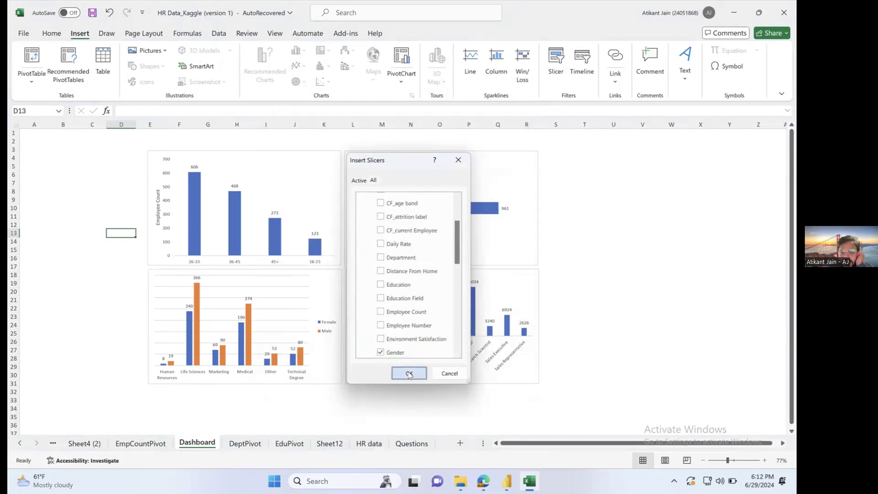
left_click_drag(404, 236, 58, 156)
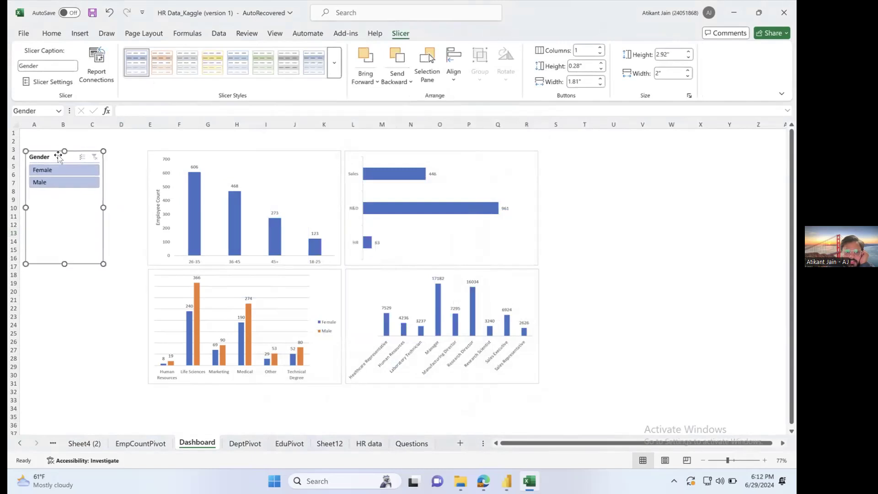
left_click_drag(66, 190, 67, 192)
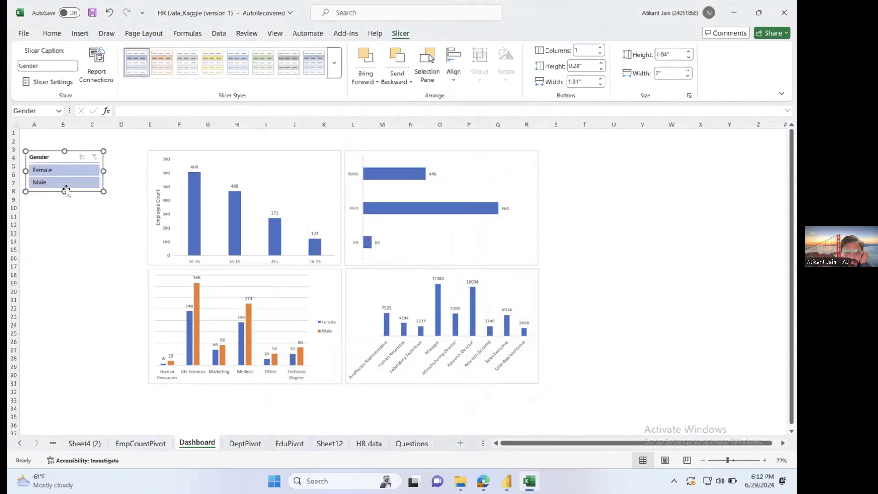
Hide the Gender slicer's header and adjust its height to fit the Female and Male buttons.
right_click(58, 157)
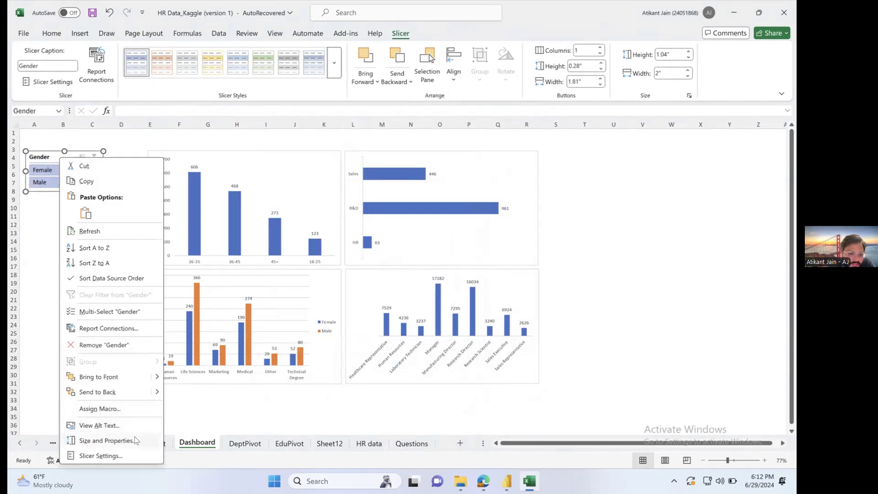
left_click(108, 455)
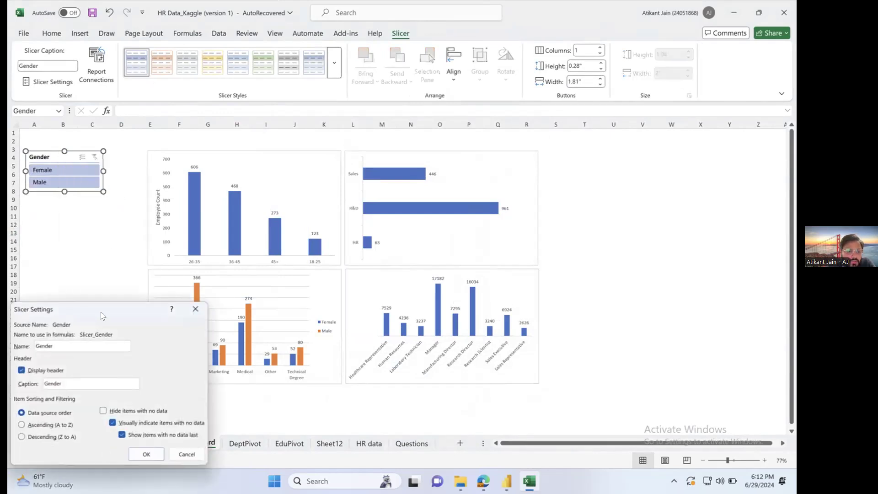
left_click_drag(100, 311, 284, 257)
left_click(206, 318)
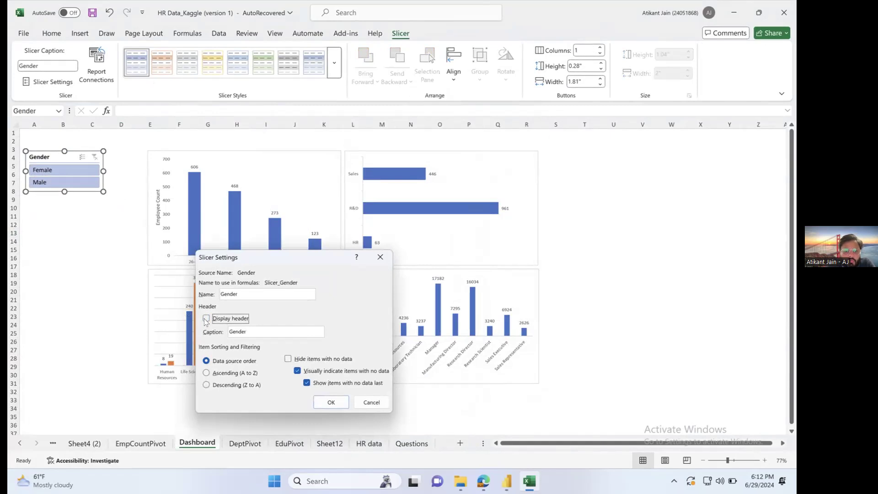
left_click(331, 402)
left_click_drag(63, 190, 63, 181)
left_click(82, 208)
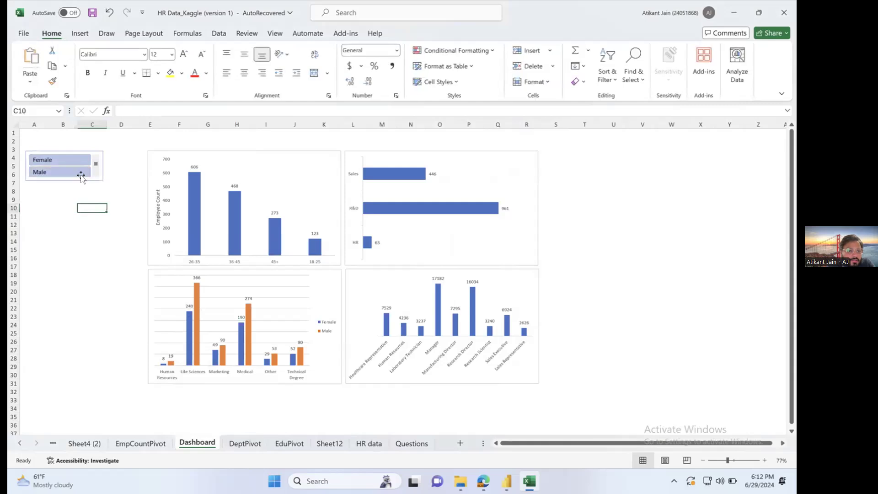
left_click(64, 180)
left_click(88, 206)
Filter the Gender slicer to Male and check which PivotTables its report connections offer.
left_click(59, 172)
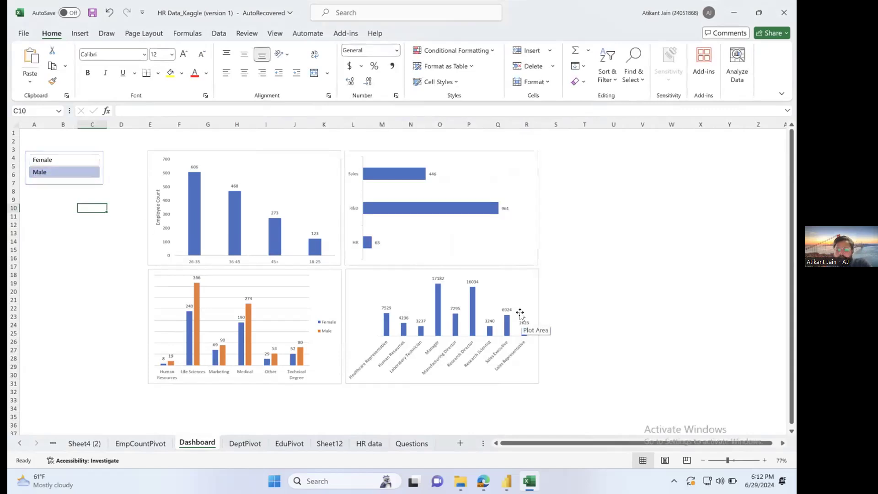
left_click(94, 182)
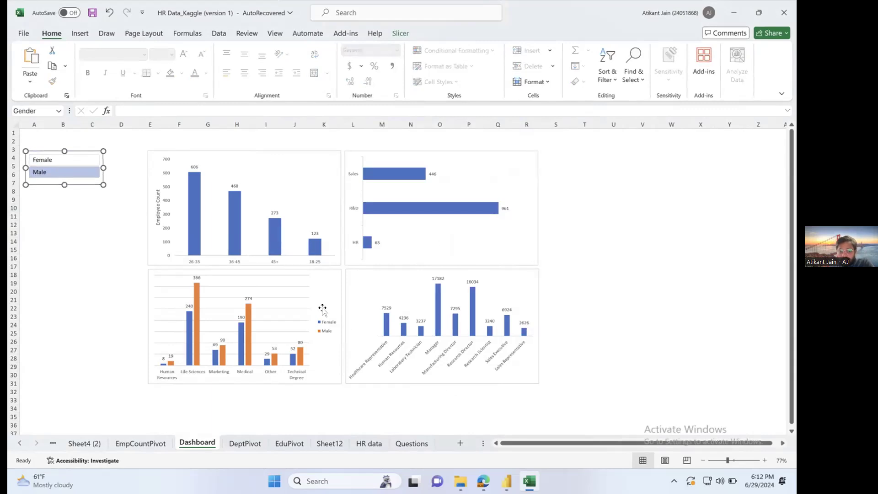
right_click(88, 183)
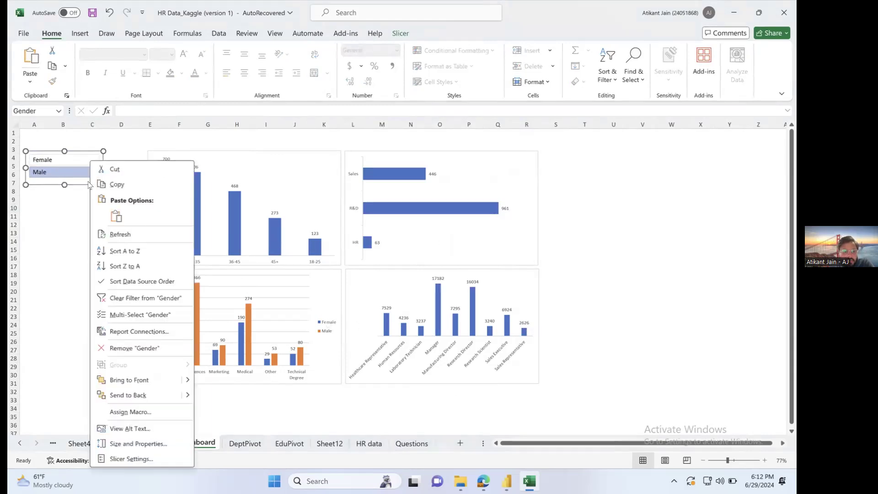
left_click(139, 331)
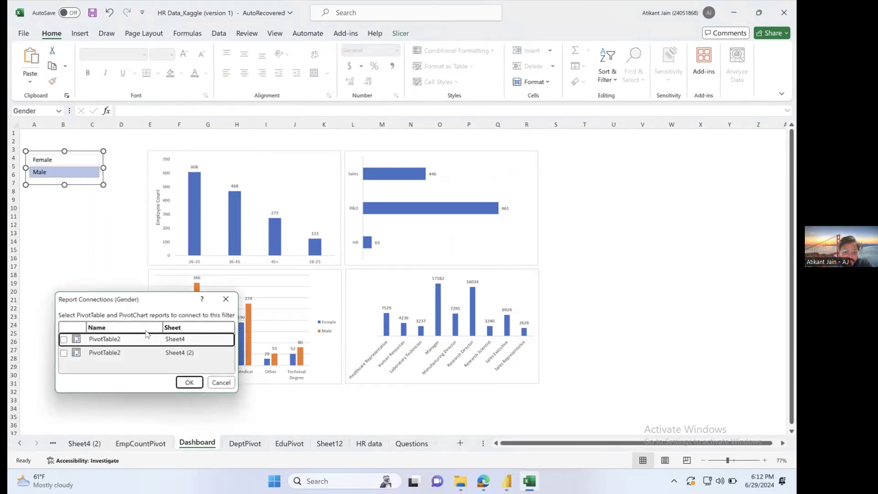
left_click_drag(136, 298, 243, 213)
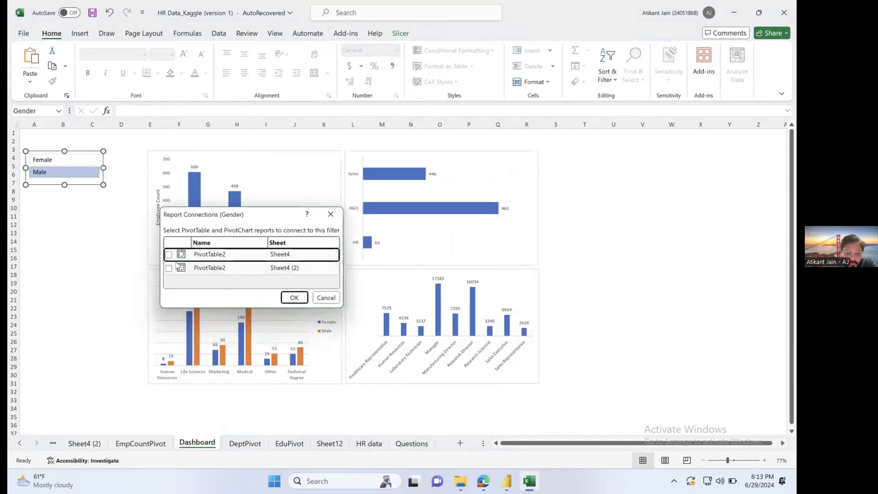
left_click_drag(261, 218, 177, 276)
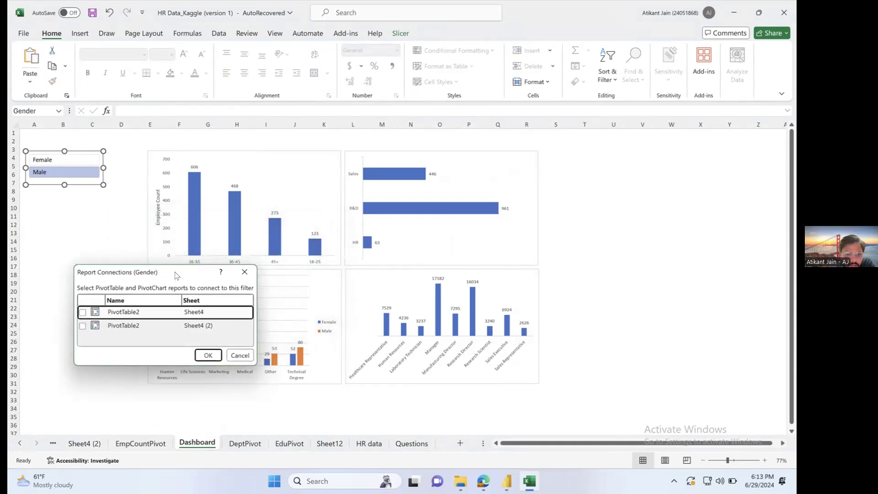
left_click(239, 355)
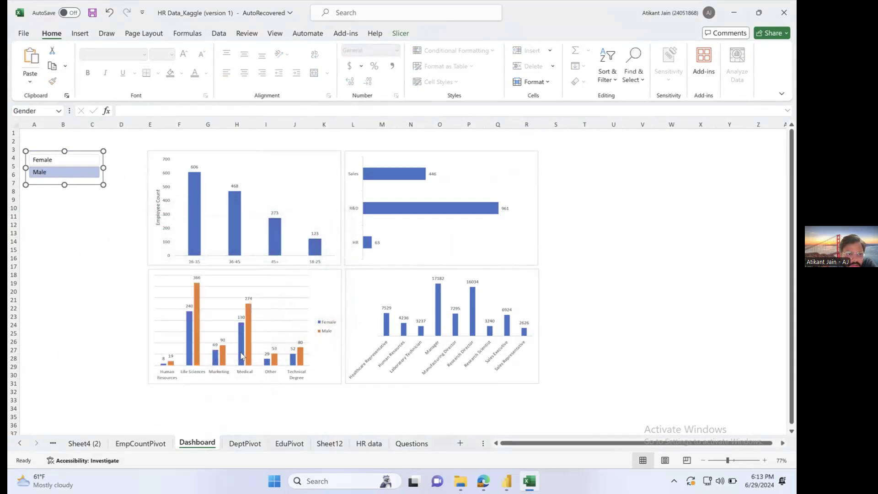
left_click(95, 198)
left_click(92, 181)
right_click(93, 182)
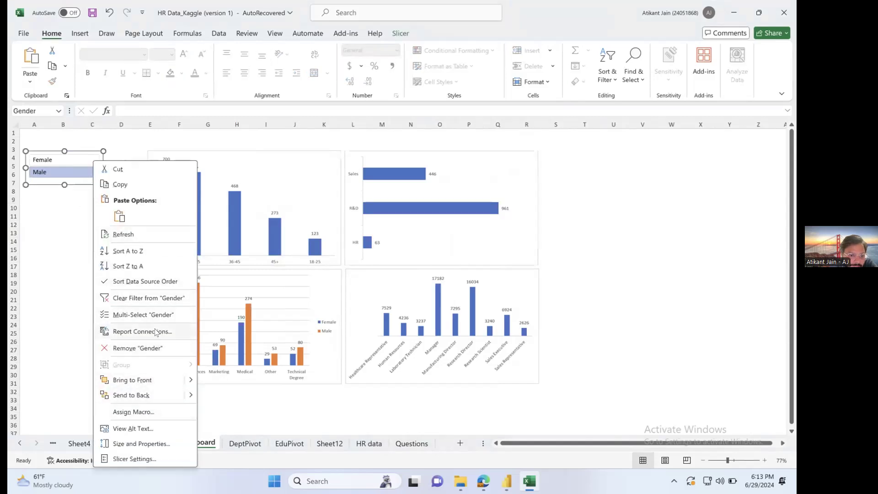
key("Escape")
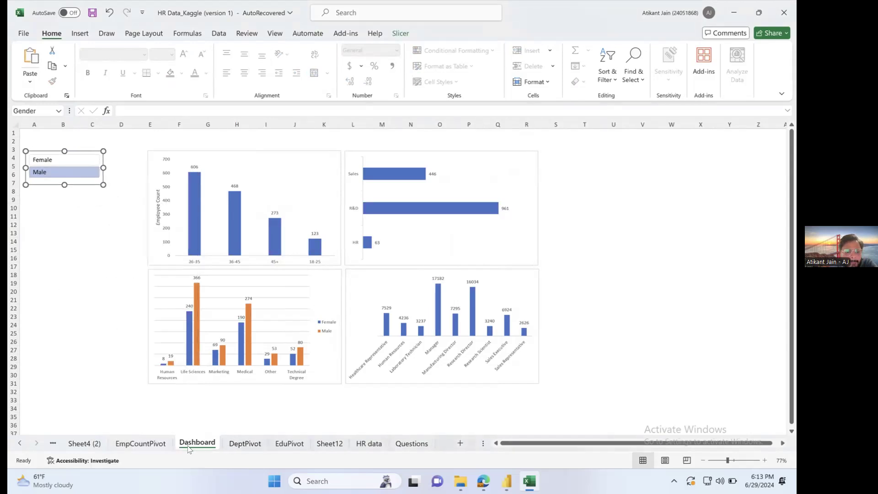
From the DeptPivot sheet, examine the tables under the existing connections and the import options for the workbook data model.
left_click(239, 444)
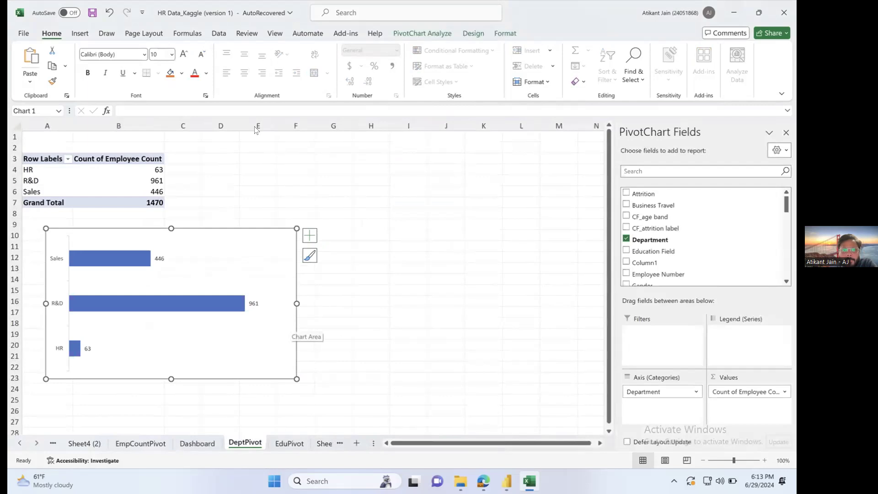
left_click(216, 5)
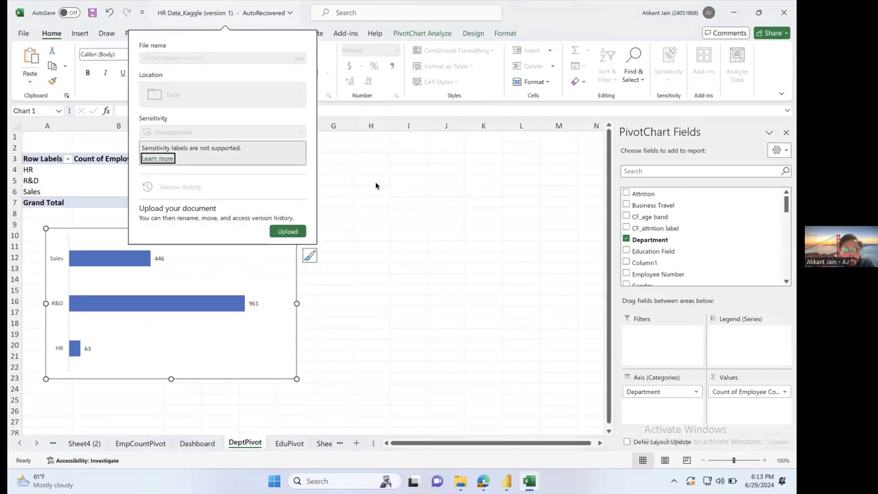
key("Escape")
left_click(219, 33)
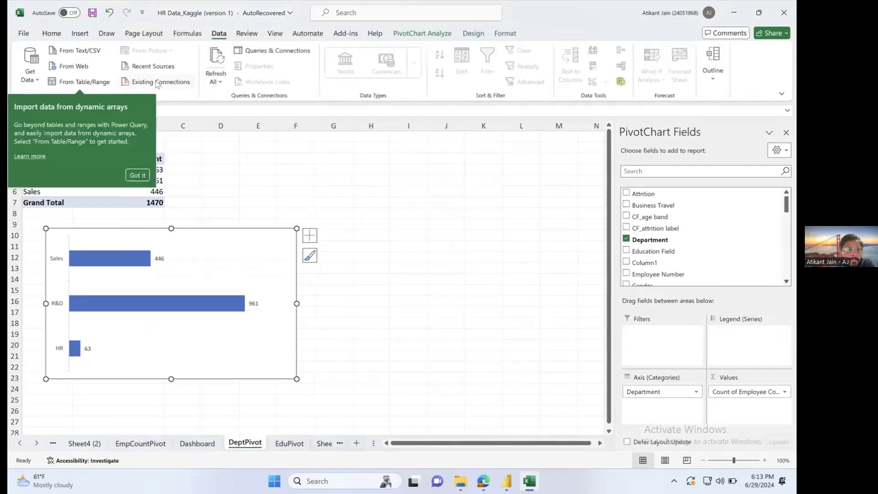
left_click(157, 82)
left_click(322, 160)
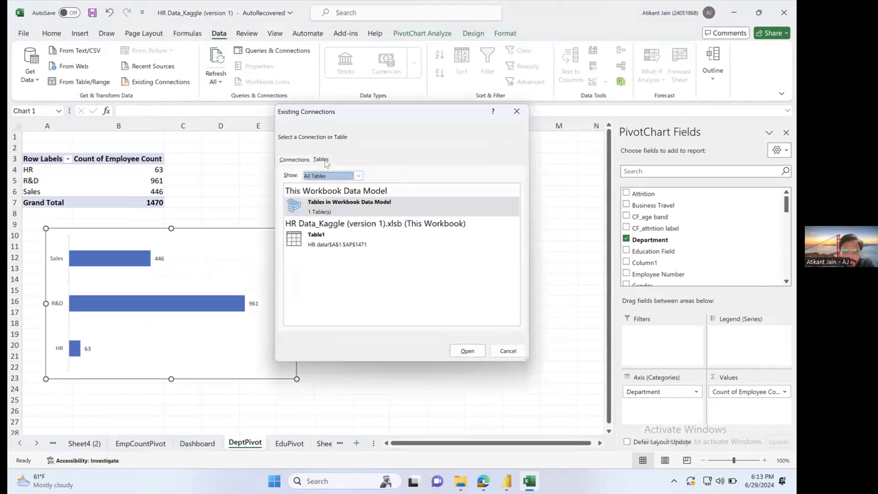
left_click(322, 237)
left_click(350, 210)
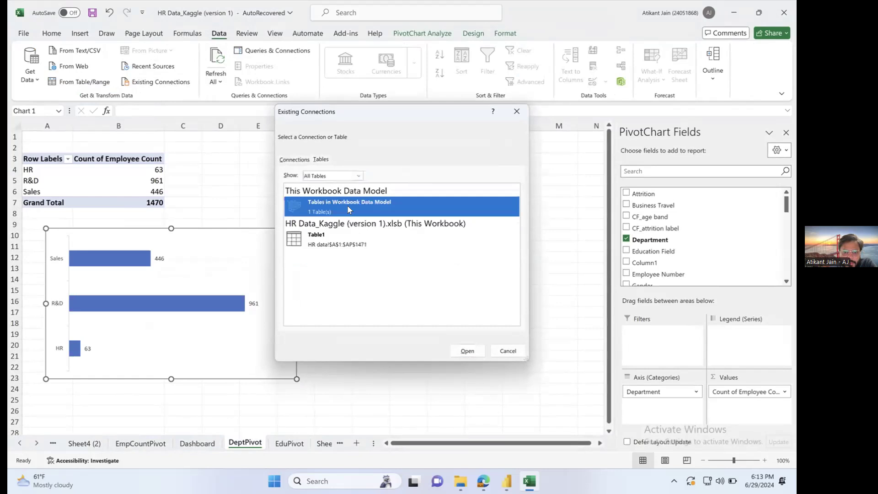
double_click(347, 206)
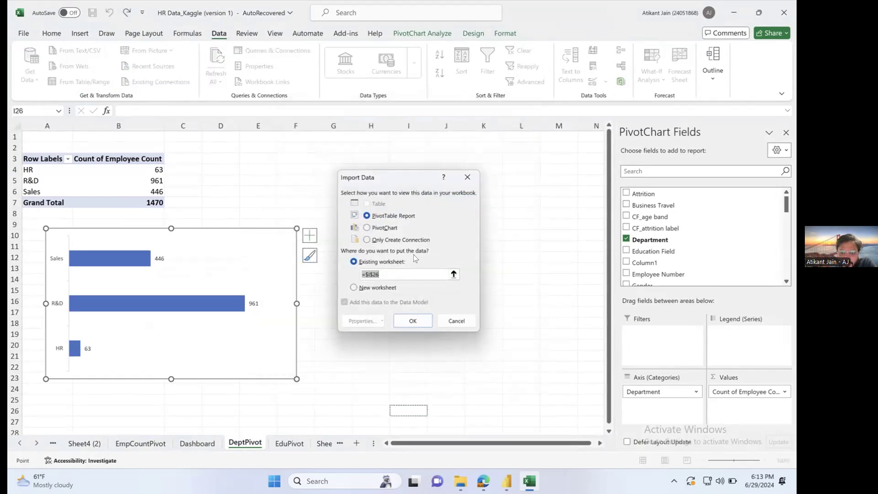
left_click(450, 320)
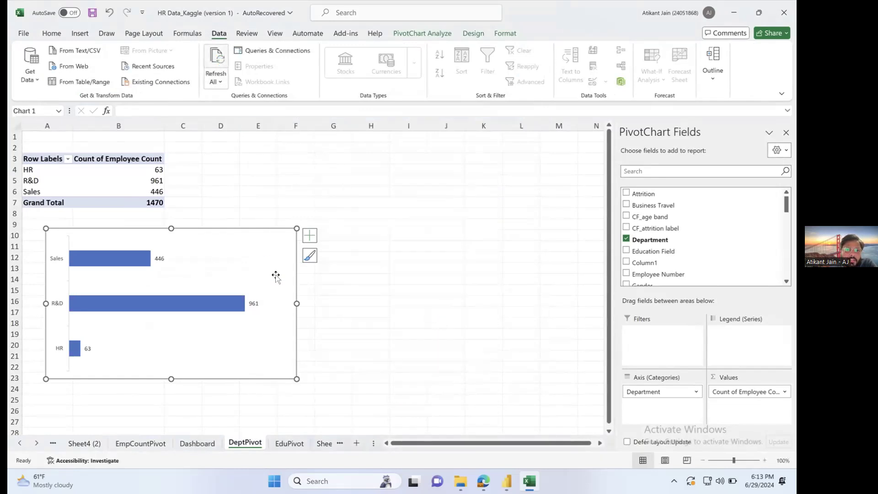
List the workbook's connections and inspect the usage and definition properties of ThisWorkbookDataModel.
left_click(274, 51)
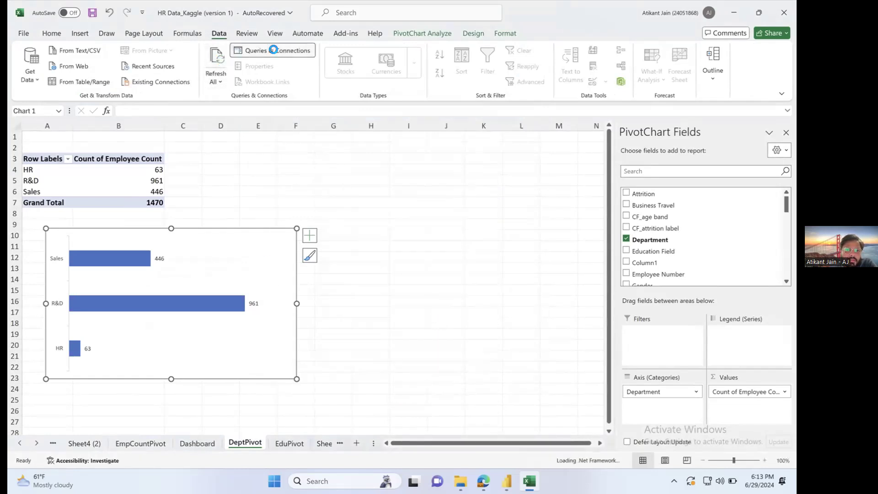
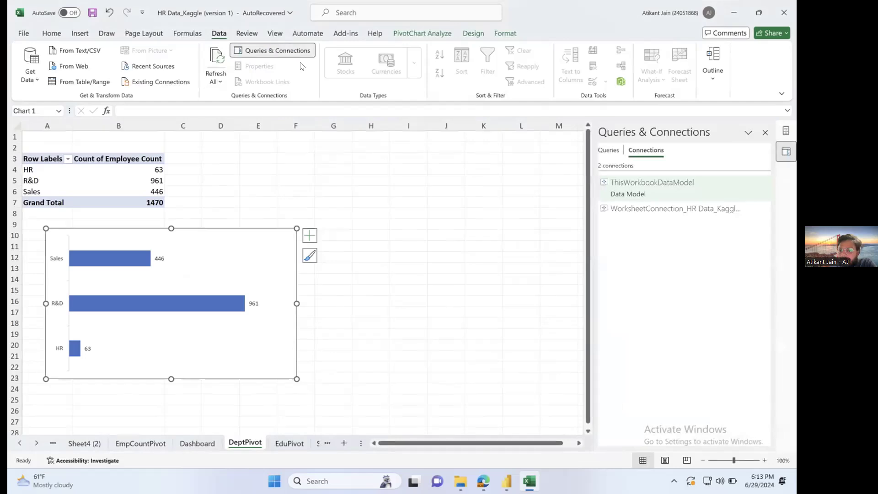
double_click(644, 188)
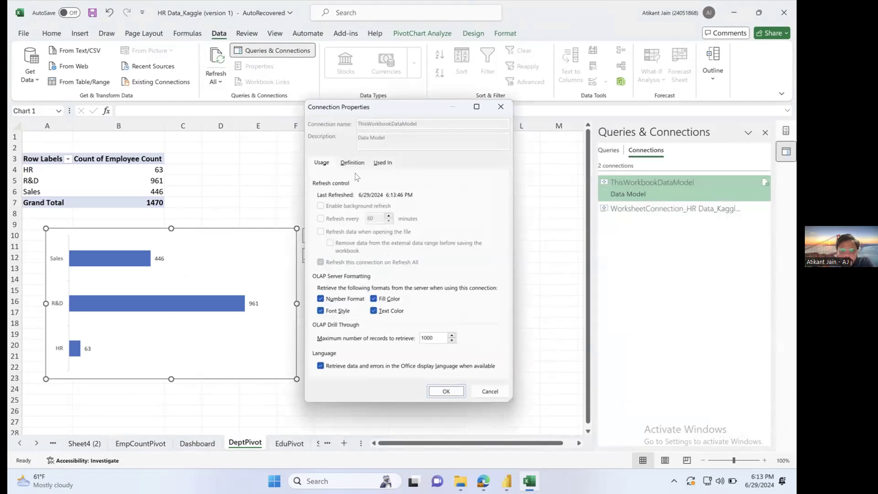
left_click(351, 163)
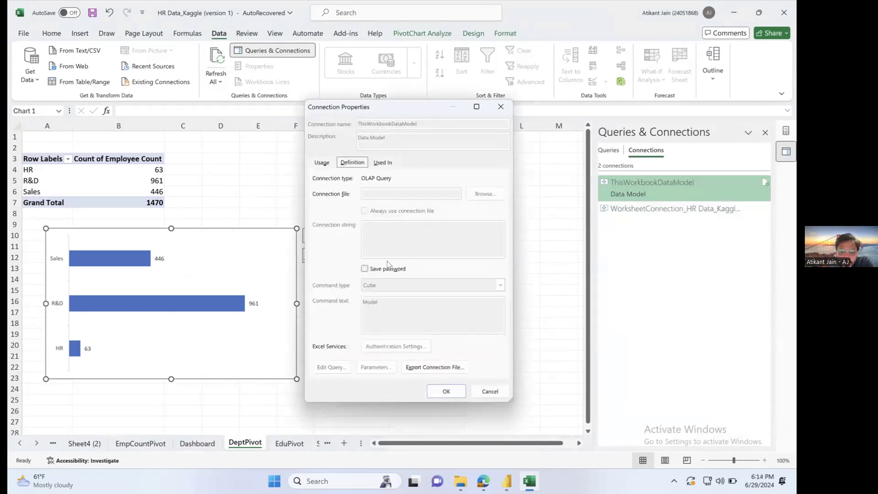
left_click(489, 391)
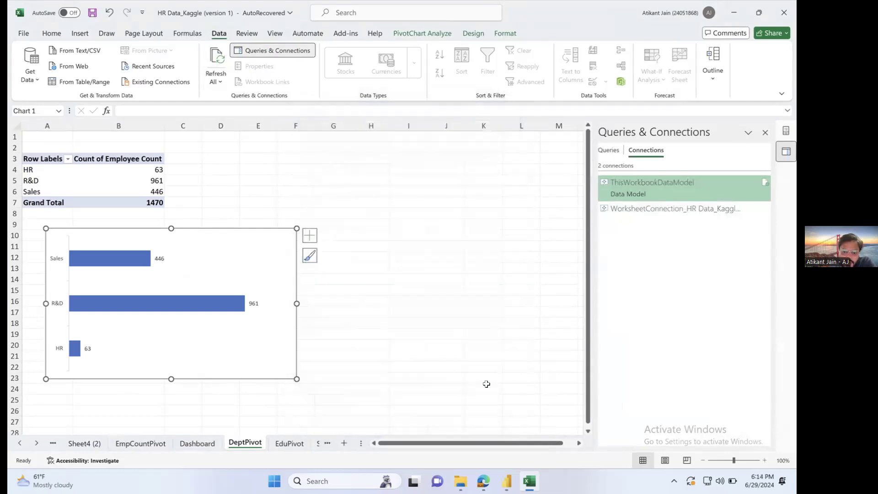
Return to the Dashboard sheet and review which PivotTables the Gender slicer's report connections offer, leaving them unchanged.
left_click(197, 443)
left_click(95, 201)
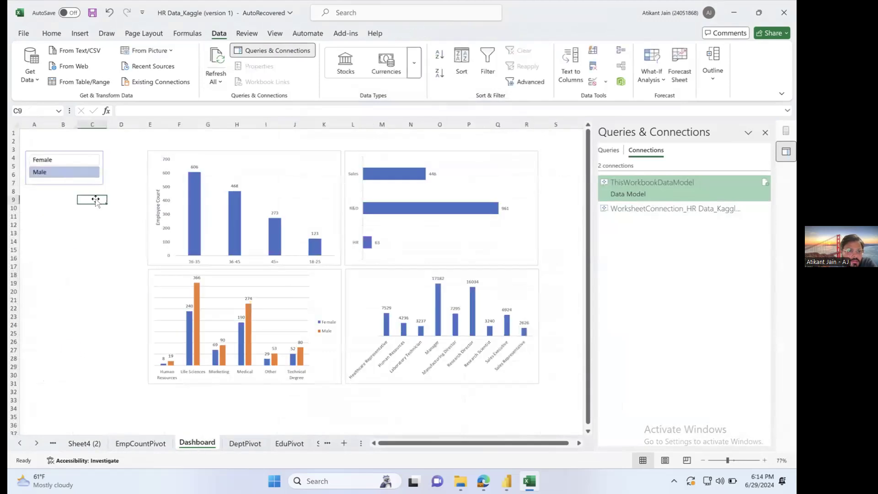
right_click(90, 183)
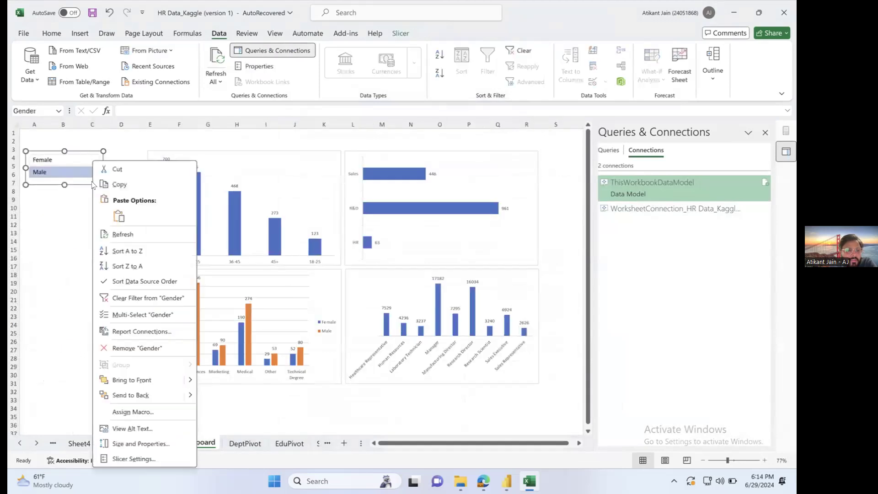
left_click(142, 331)
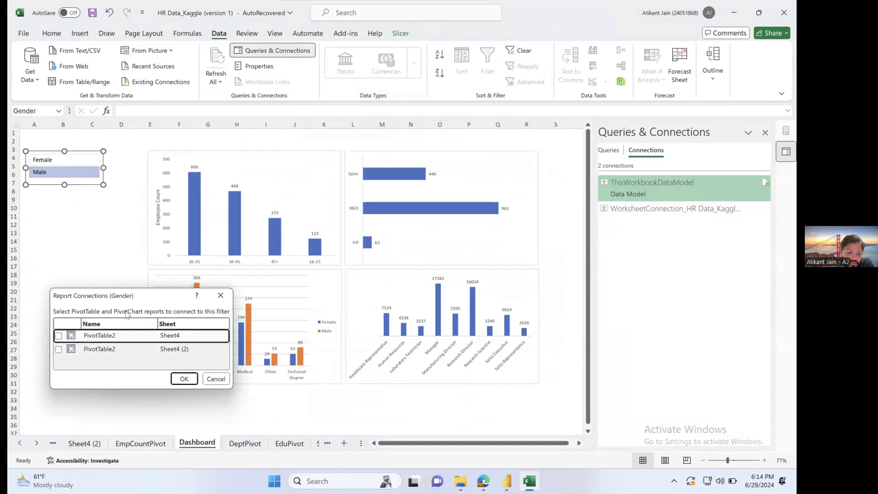
left_click_drag(121, 295, 212, 255)
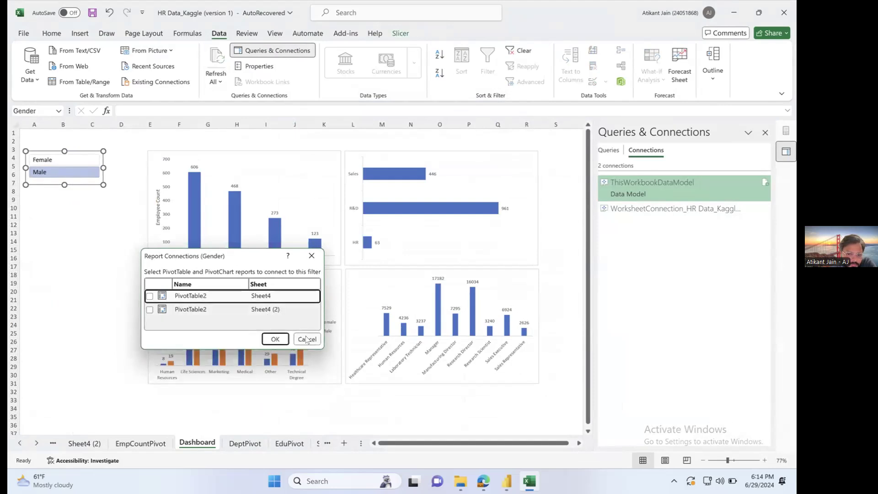
left_click(306, 339)
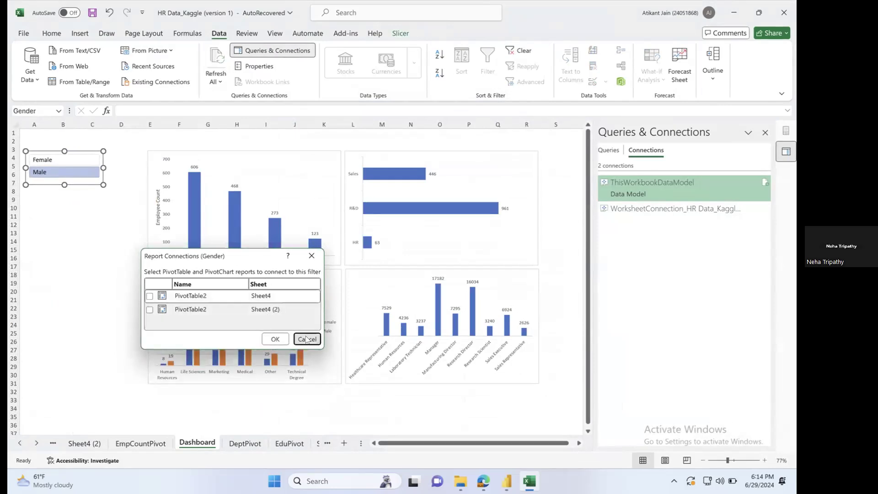
left_click_drag(222, 254, 173, 266)
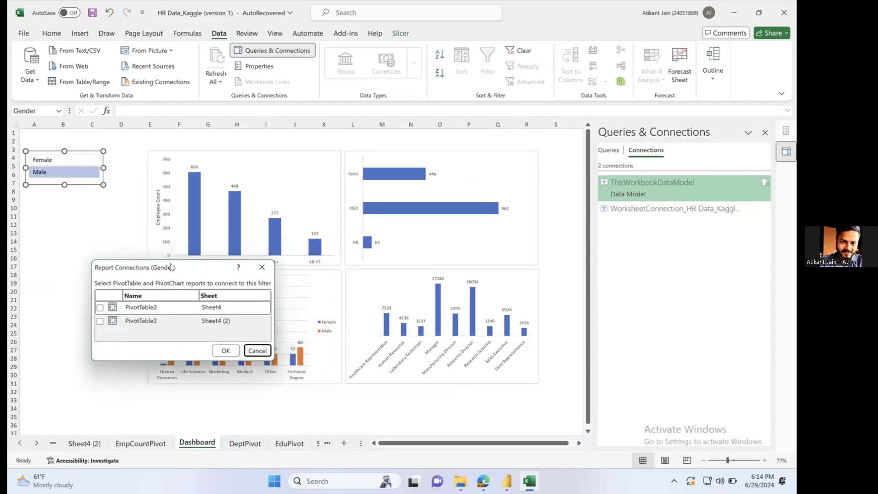
left_click(257, 351)
Select the dashboard charts in turn to inspect them, and recheck the Gender slicer's report connections.
left_click(304, 160)
left_click(391, 155)
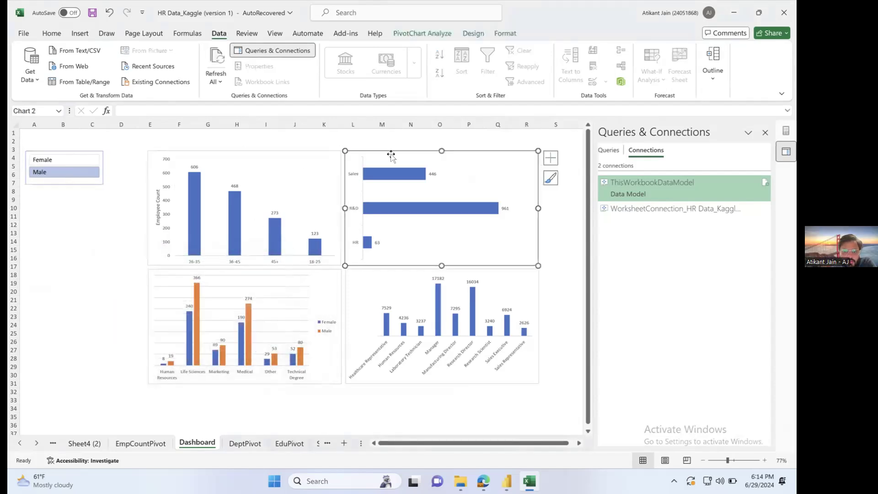
left_click(377, 277)
left_click(331, 278)
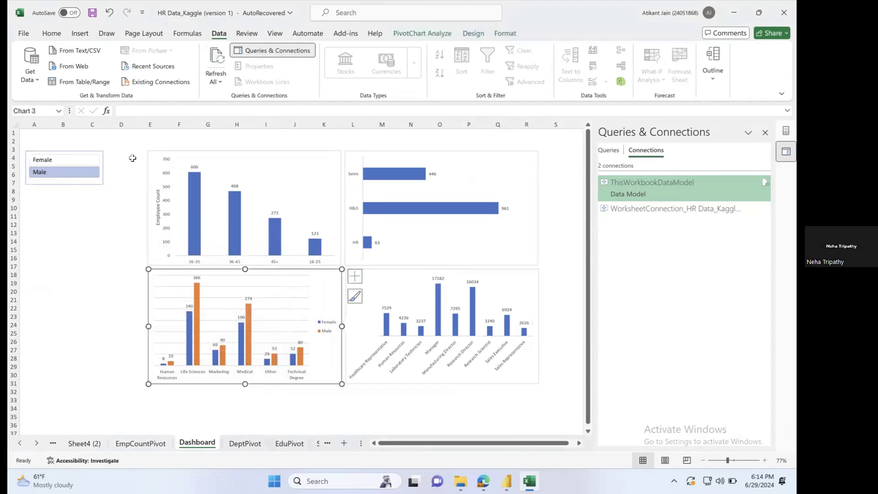
left_click(100, 163)
right_click(103, 161)
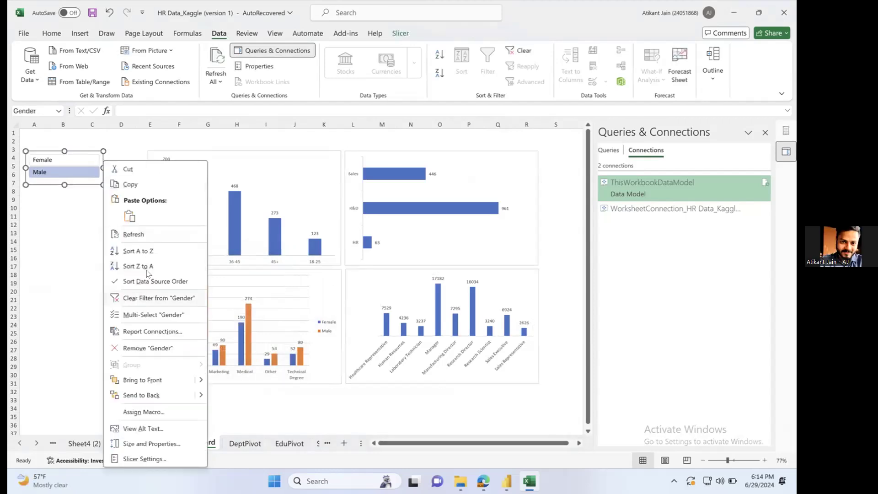
left_click(150, 331)
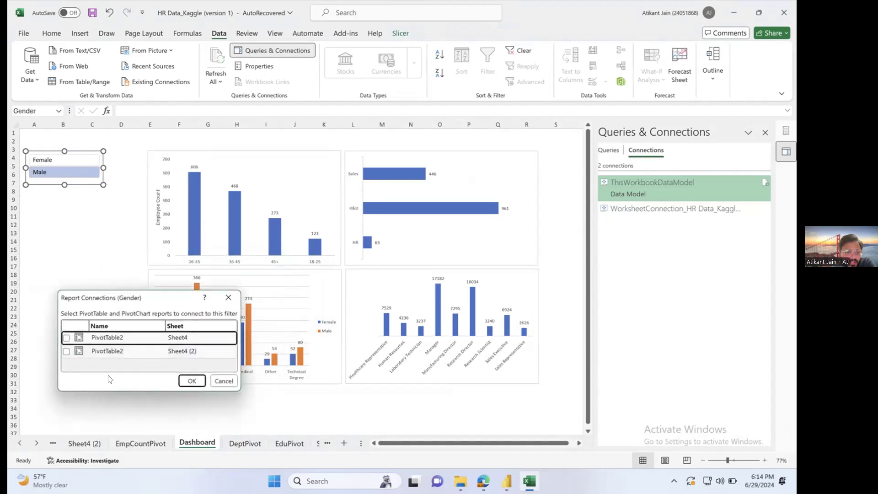
left_click(224, 380)
Inspect the PivotChart on Sheet4 (2), and from the Dashboard sheet check the tables listed under the existing connections.
left_click(94, 445)
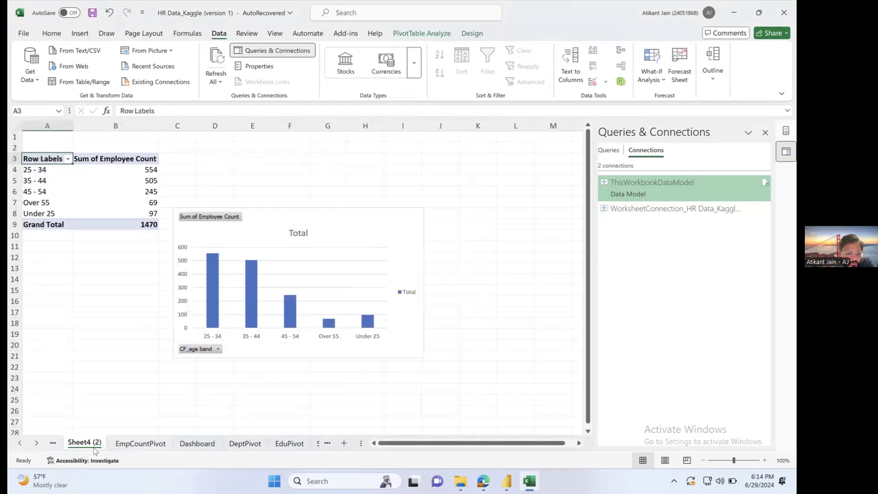
left_click(265, 211)
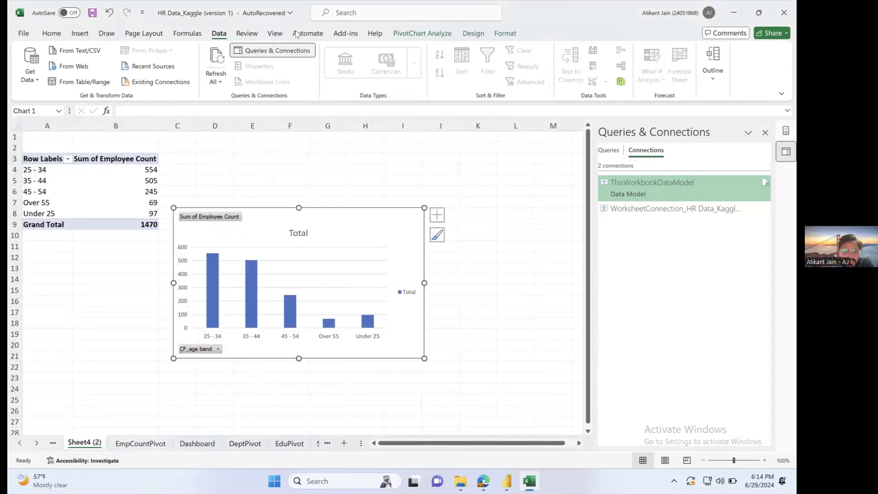
left_click(183, 447)
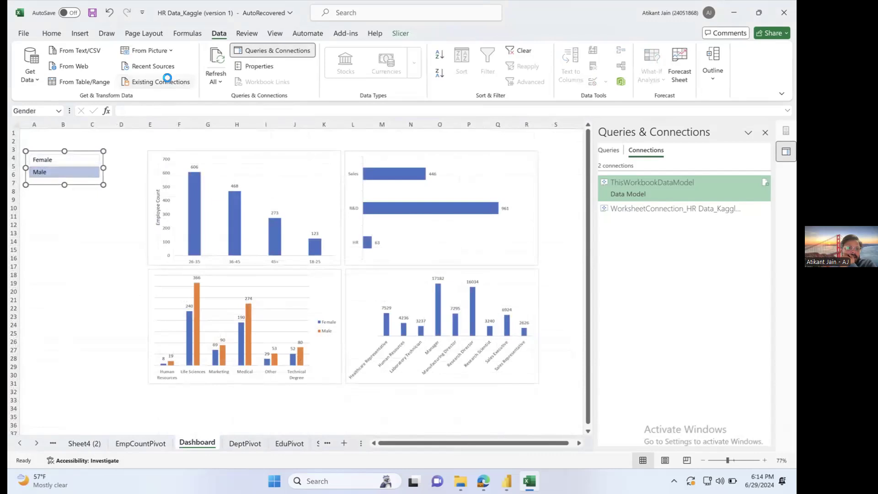
left_click(320, 160)
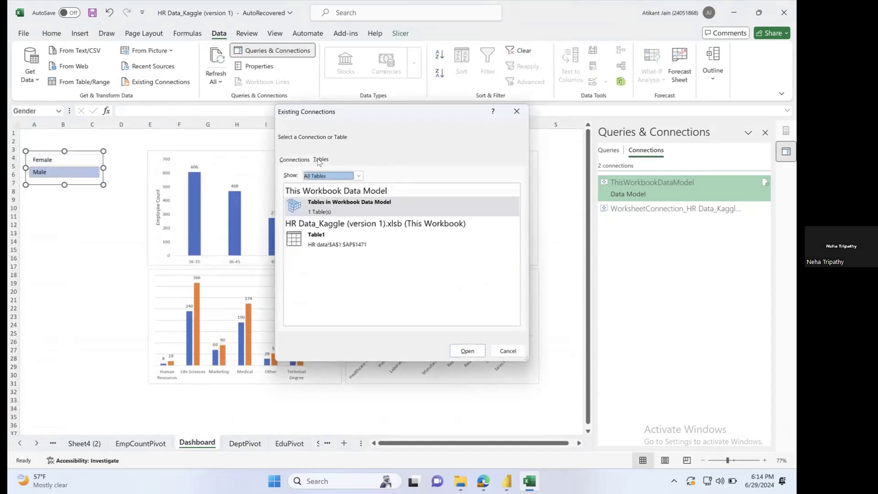
left_click(509, 350)
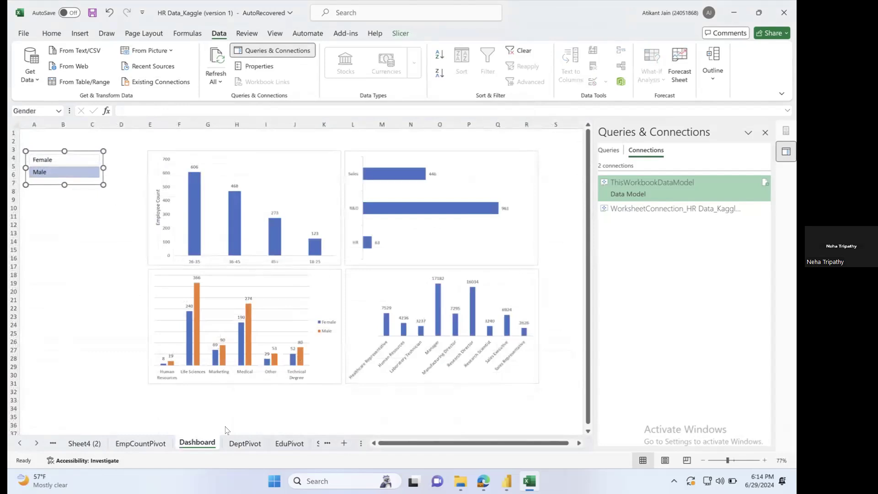
Unhide Sheet6 from the workbook's hidden sheets.
left_click(37, 443)
right_click(255, 446)
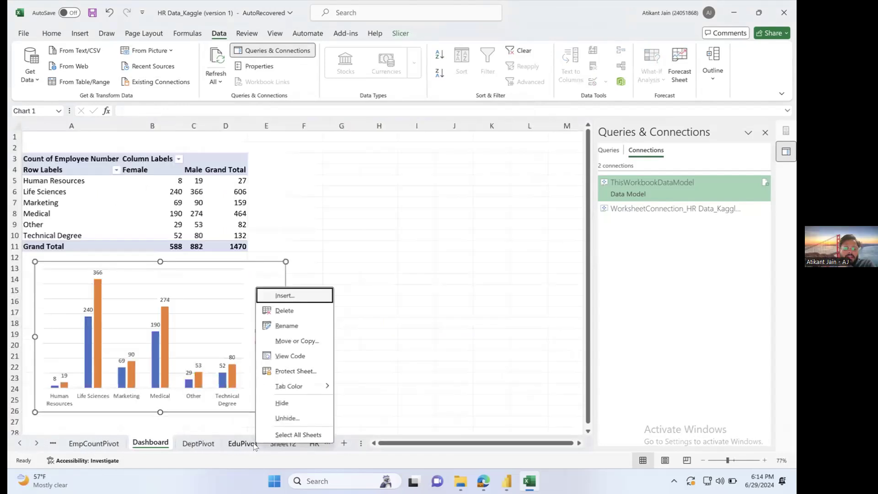
left_click(288, 420)
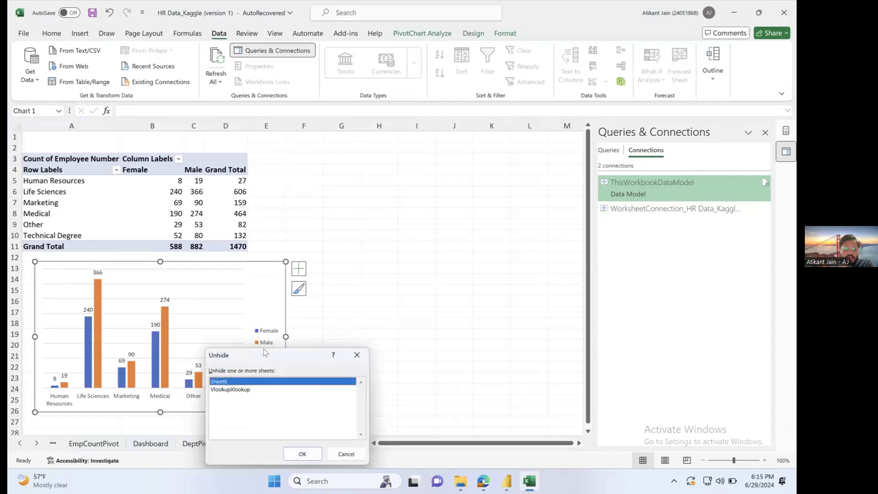
left_click_drag(264, 353, 471, 254)
left_click(442, 290)
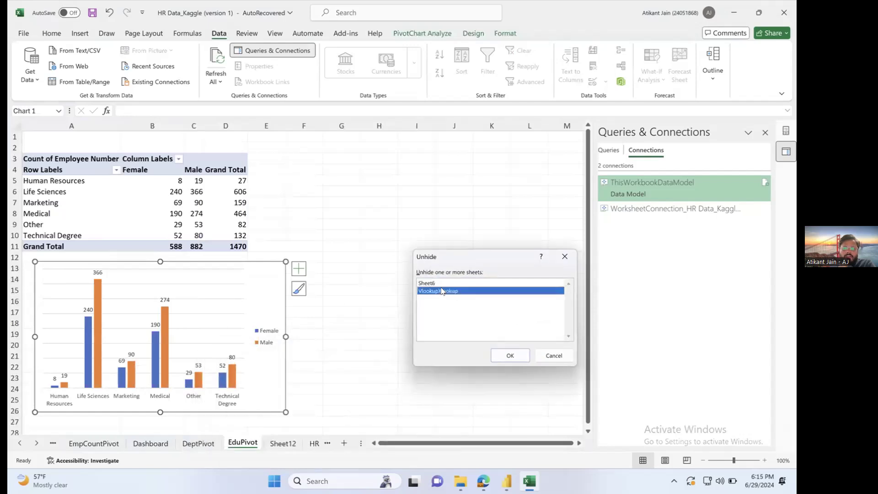
left_click(438, 283)
left_click(507, 355)
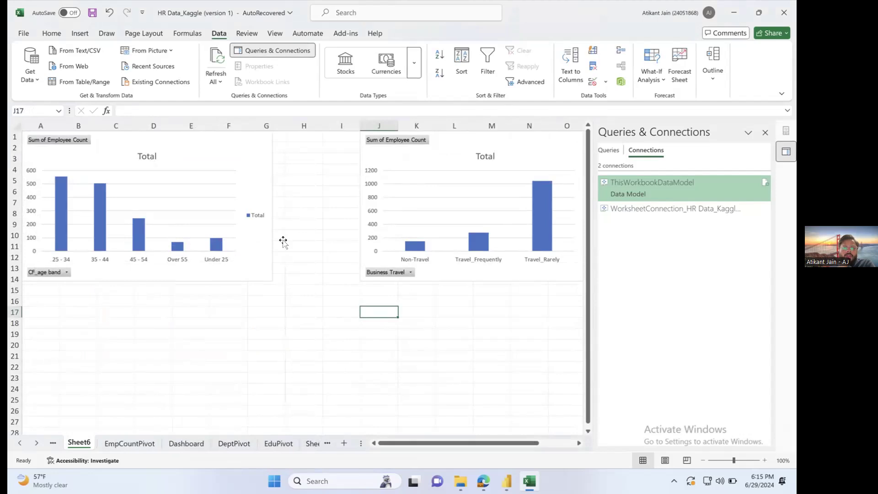
Check on the Dashboard sheet whether the Gender slicer's report connections offer any further PivotTables with Sheet6 unhidden.
left_click(186, 443)
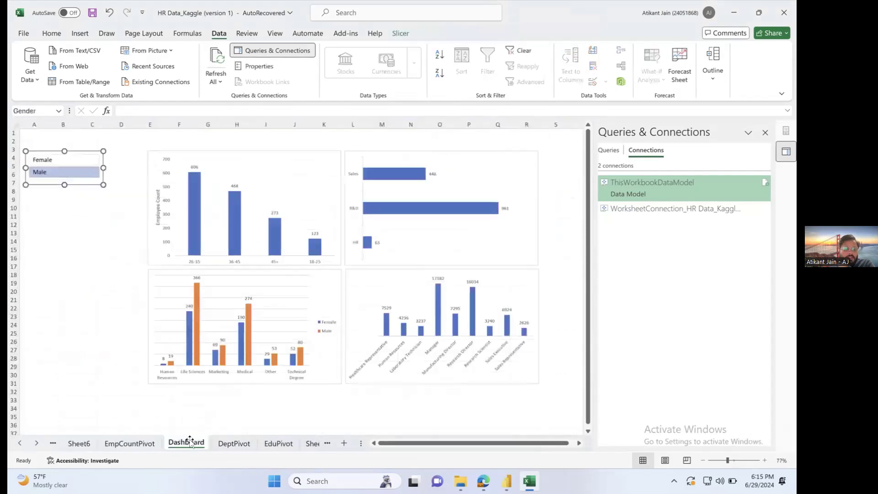
right_click(91, 183)
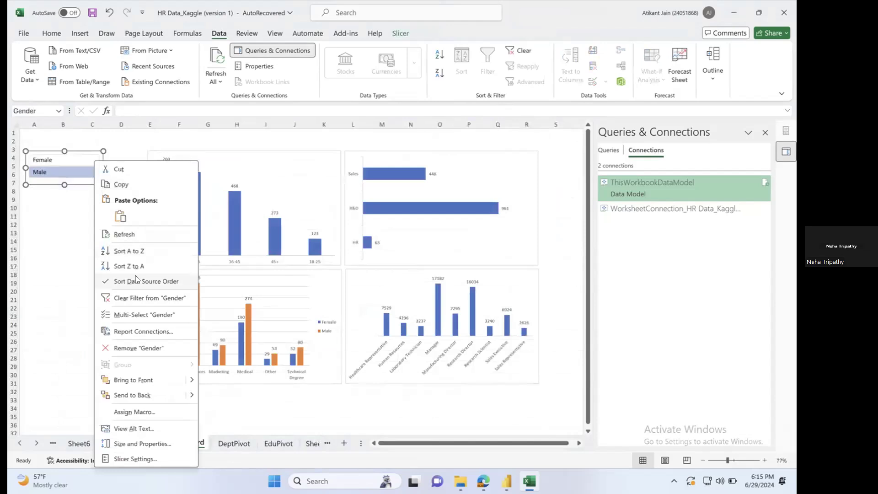
left_click(135, 323)
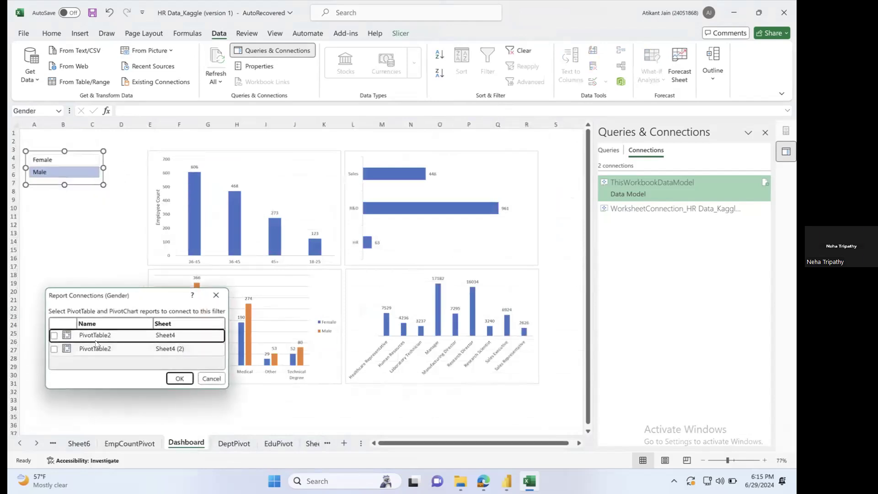
left_click(202, 381)
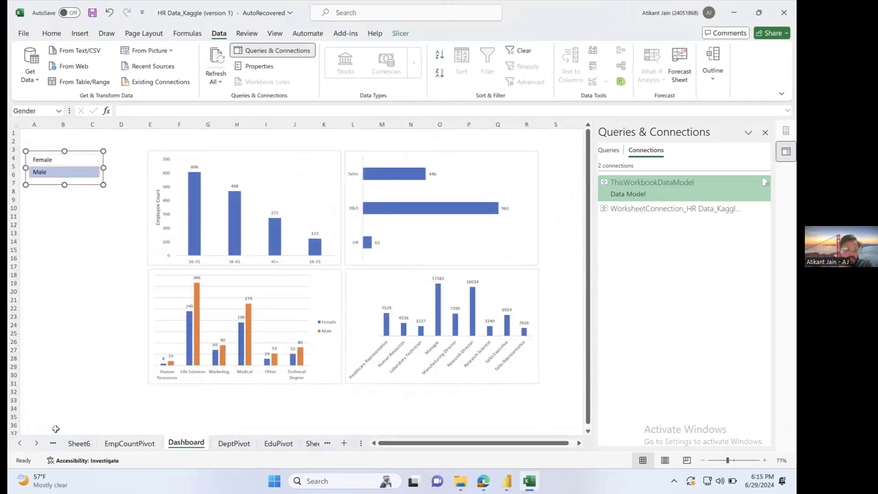
On the DeptPivot sheet, move the department bar chart slightly further away from the PivotTable.
left_click(19, 443)
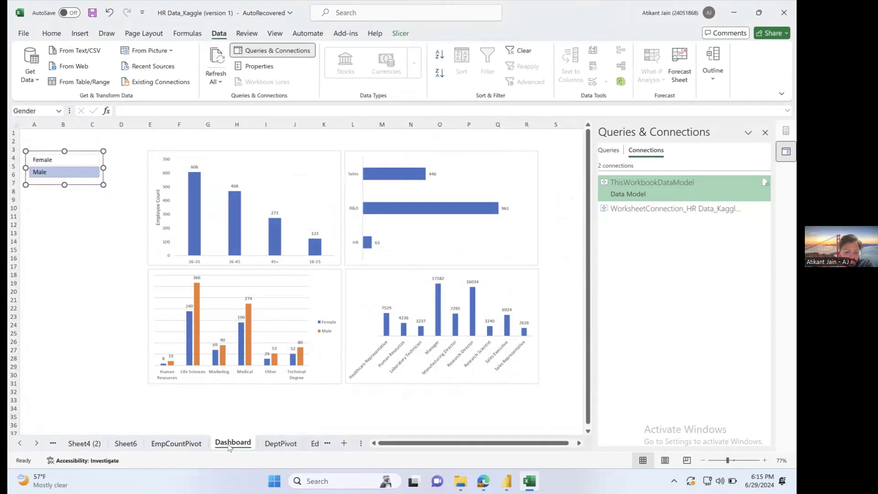
left_click(280, 443)
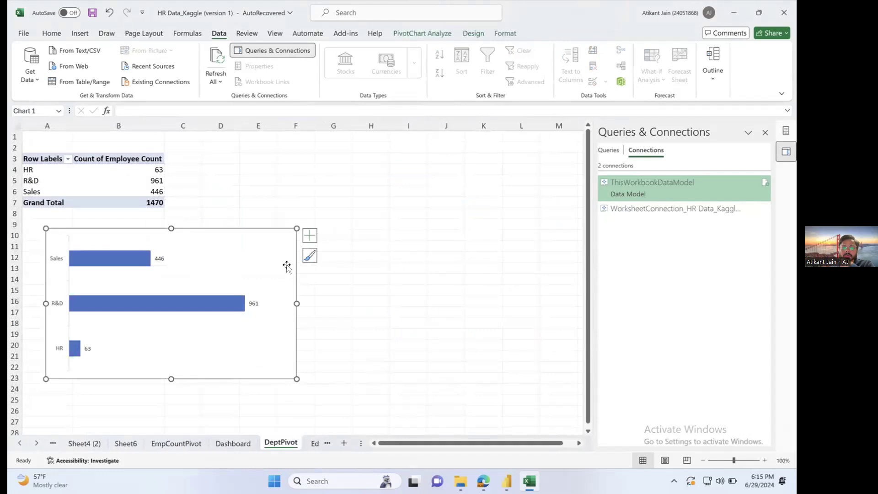
left_click_drag(271, 229, 304, 241)
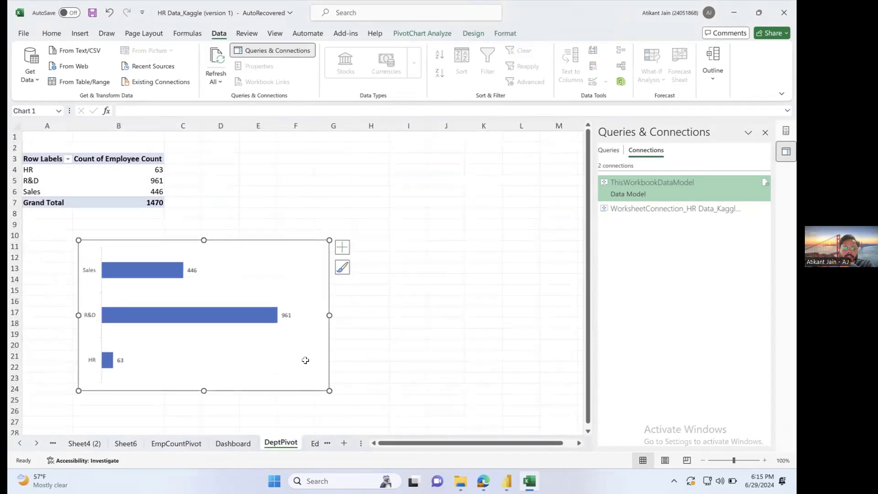
On the HR data sheet, select the full data range including headers, from A1 to AP1471, to check its extent.
left_click(36, 443)
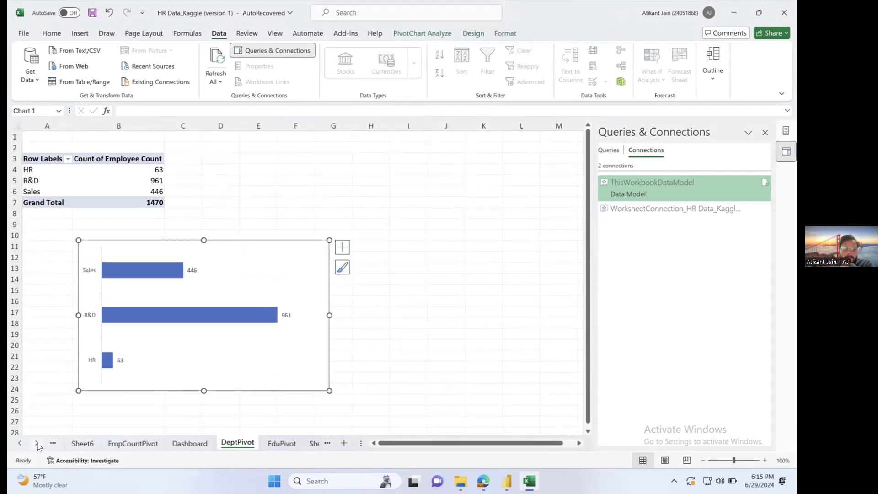
left_click(37, 443)
left_click(304, 444)
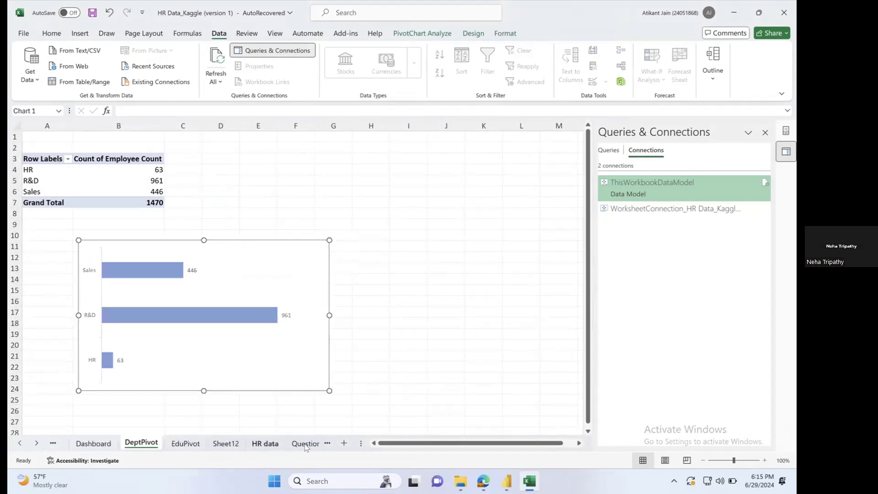
left_click(214, 172)
key("Up")
key("Left")
key("Left")
key("Up")
key("Up")
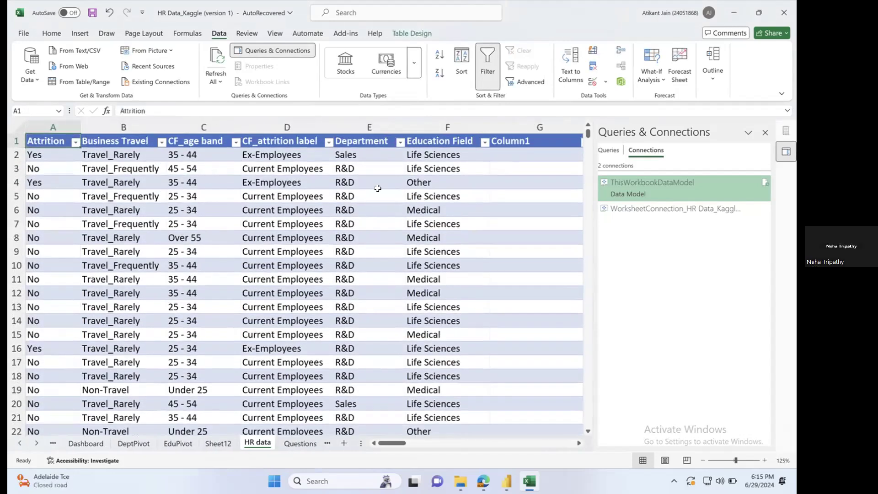
scroll(375, 186, "right", 5)
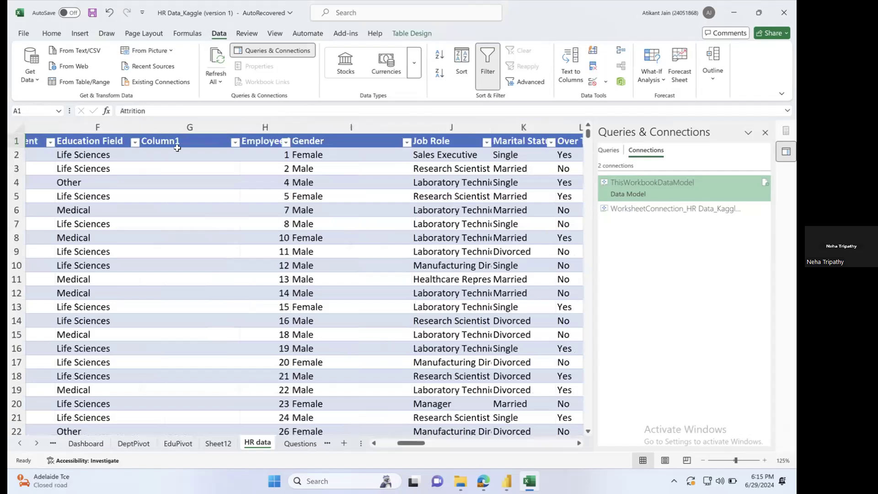
key("ctrl+shift+Right")
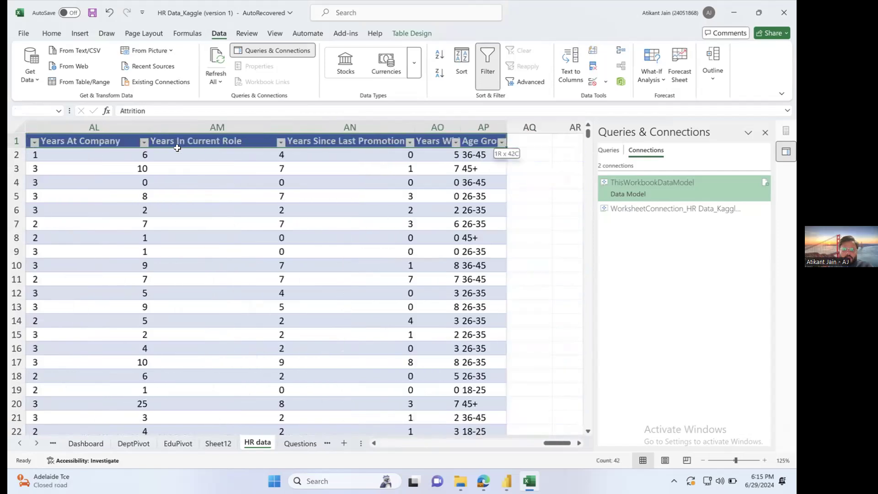
key("ctrl+shift+Down")
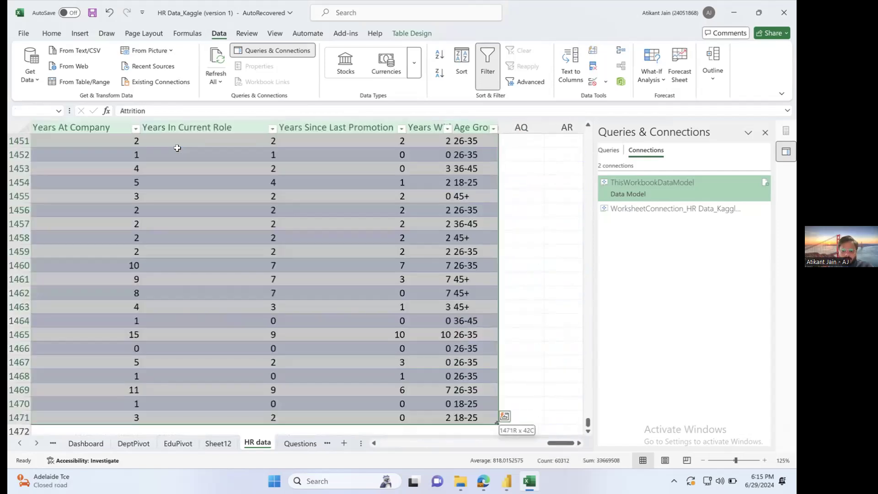
List the workbook's defined names and select the Table1 range.
left_click(54, 34)
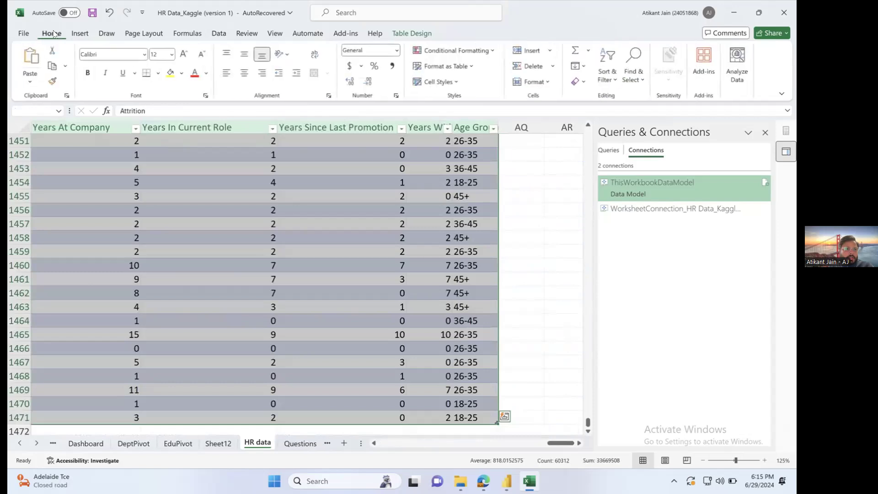
left_click(59, 111)
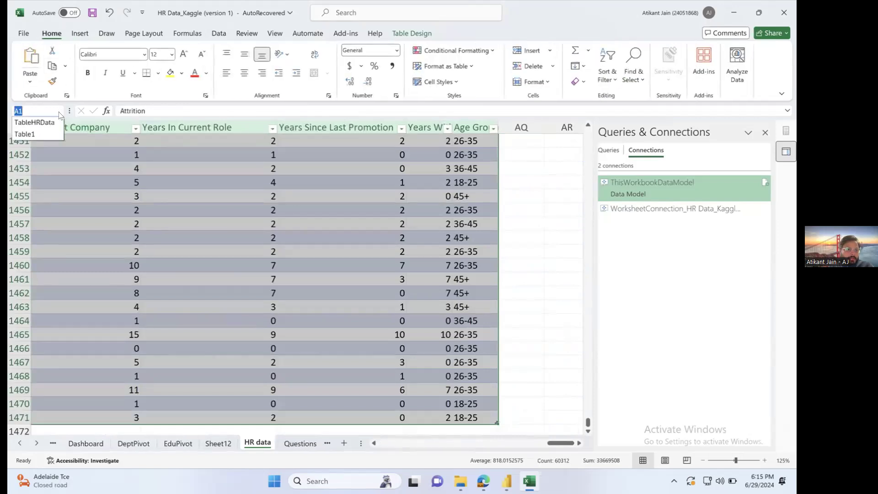
left_click(43, 133)
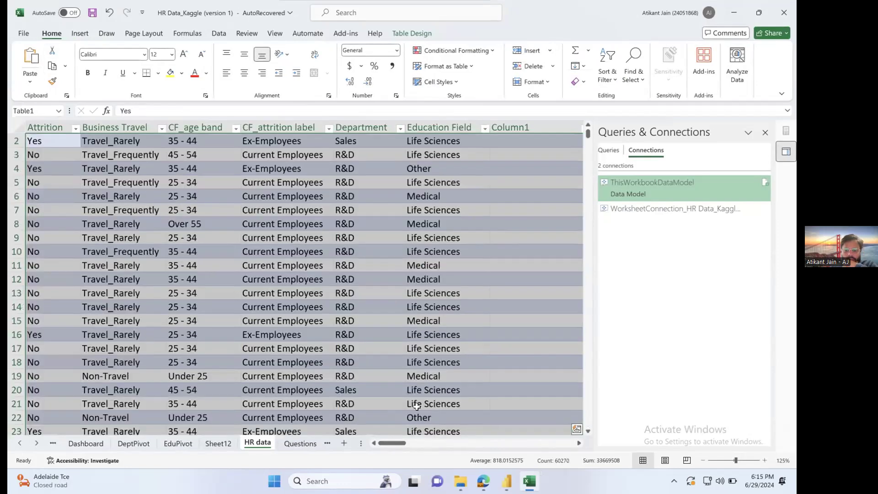
Create a PivotTable on a new worksheet from the full HR data range, including the header row.
left_click_drag(403, 443, 494, 443)
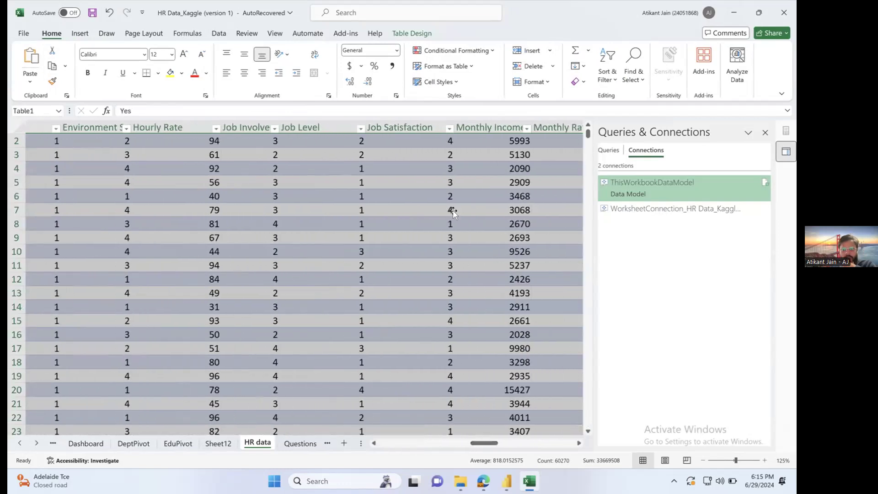
left_click(452, 212)
key("Left")
key("Left")
key("Left")
key("Left")
key("Left")
key("Left")
key("Left")
key("Left")
key("Left")
key("Left")
key("Left")
key("Left")
key("Left")
key("Left")
key("Left")
key("Left")
key("Left")
key("Left")
key("Left")
key("Left")
key("Up")
key("Up")
key("Up")
key("Up")
key("Up")
key("Up")
key("ctrl+shift+Right")
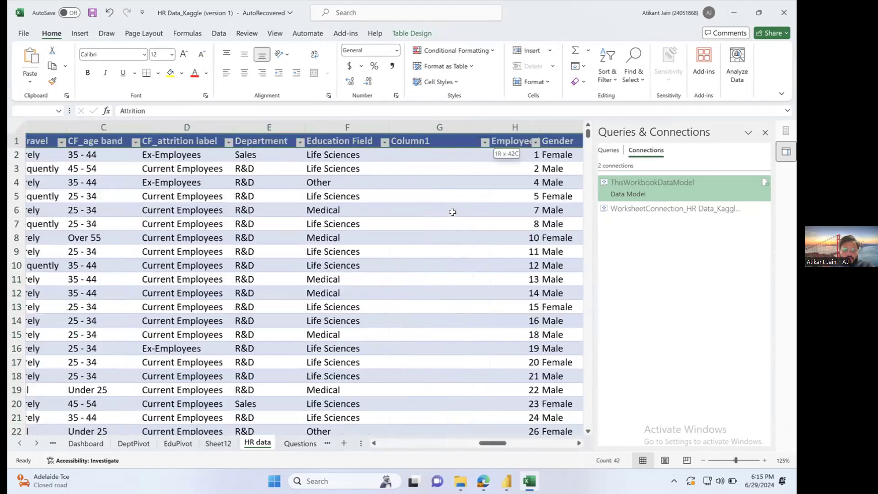
key("ctrl+shift+Down")
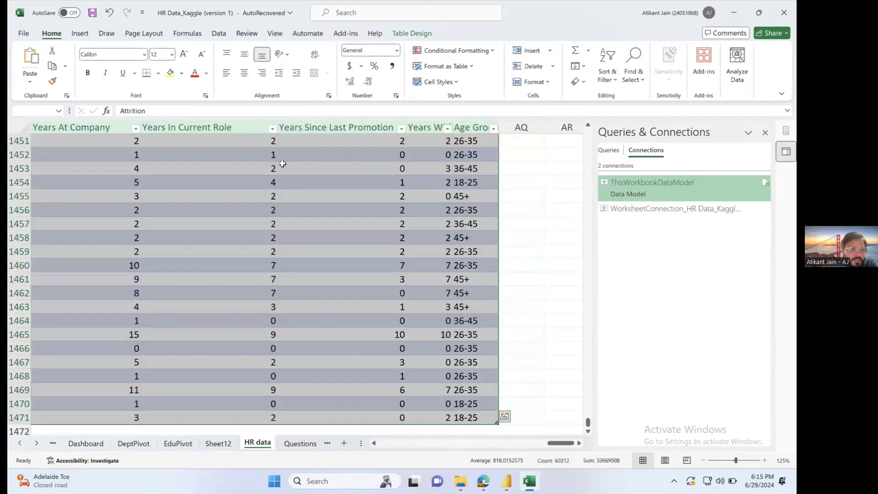
scroll(187, 170, "left", 15)
scroll(187, 170, "up", 3)
scroll(187, 170, "up", 10)
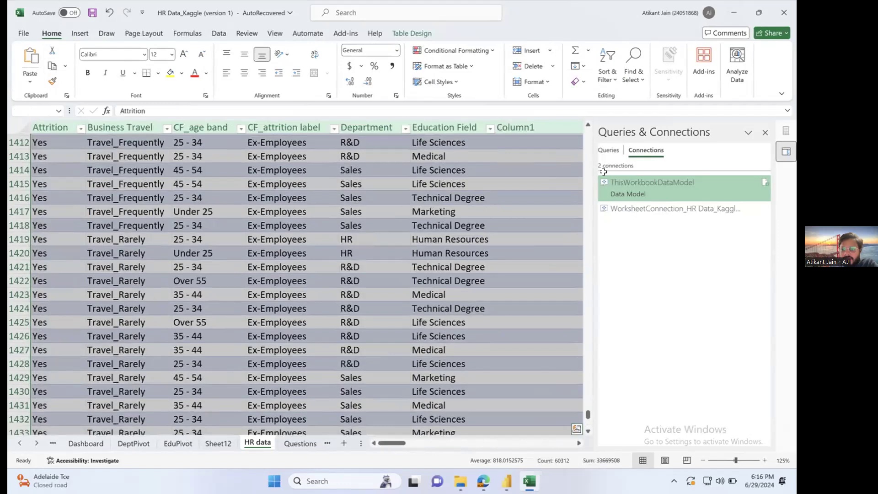
left_click_drag(588, 414, 596, 132)
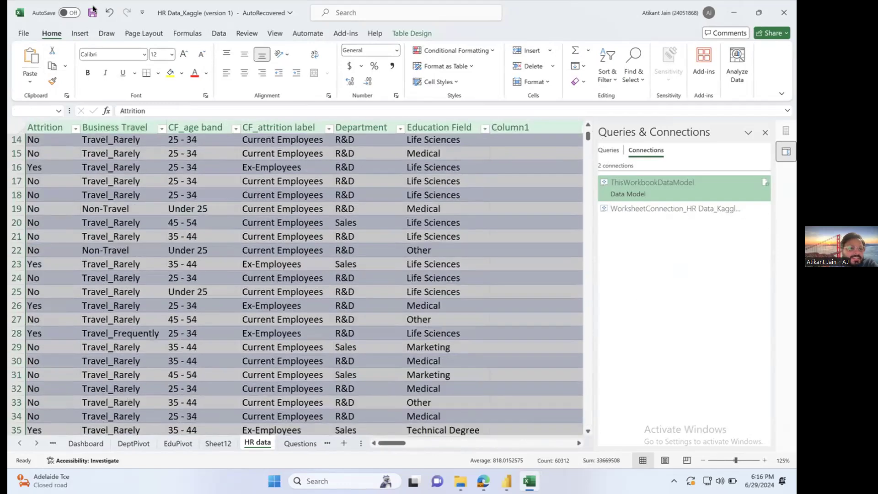
left_click(80, 34)
left_click(34, 54)
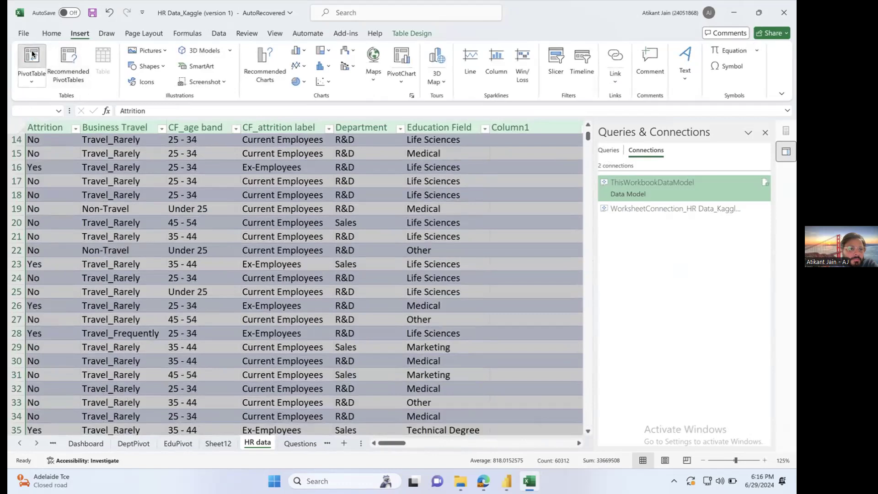
left_click(447, 330)
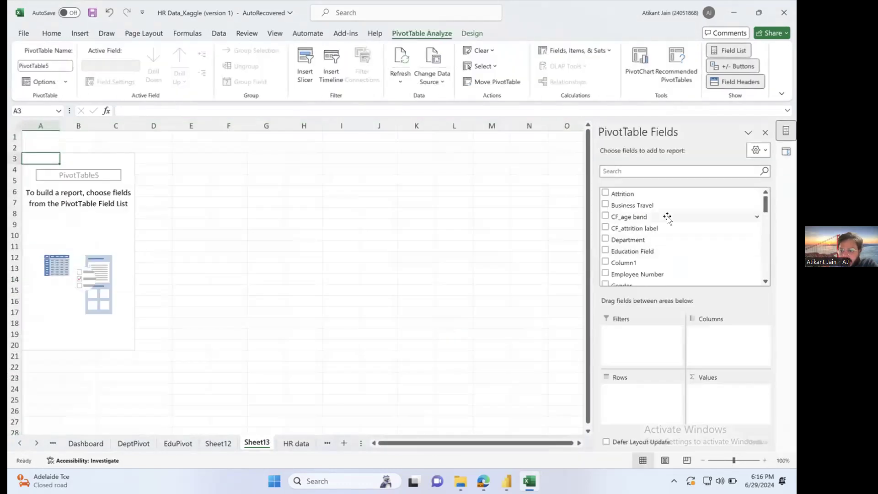
Add CF_age band to the new PivotTable's rows and Employee Count to its values.
left_click_drag(630, 216, 640, 392)
left_click(648, 167)
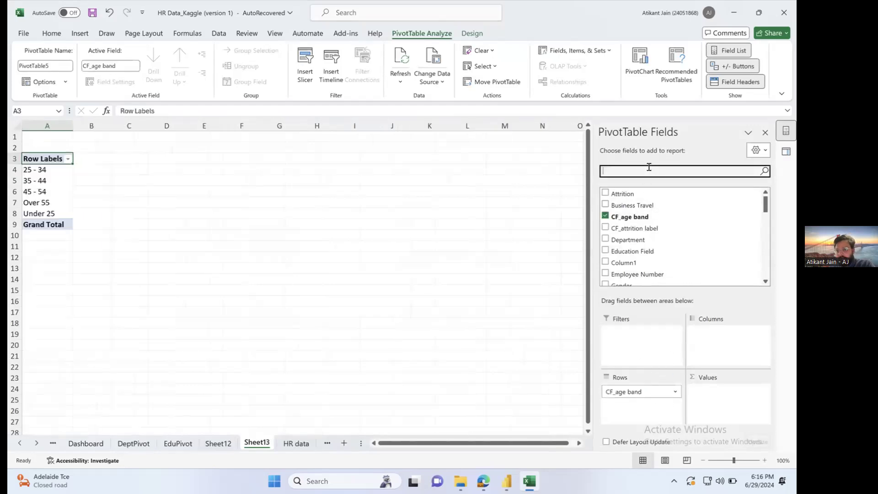
type("cou")
left_click_drag(635, 194, 724, 411)
Change the Employee Count value field to summarize by Count.
left_click(762, 392)
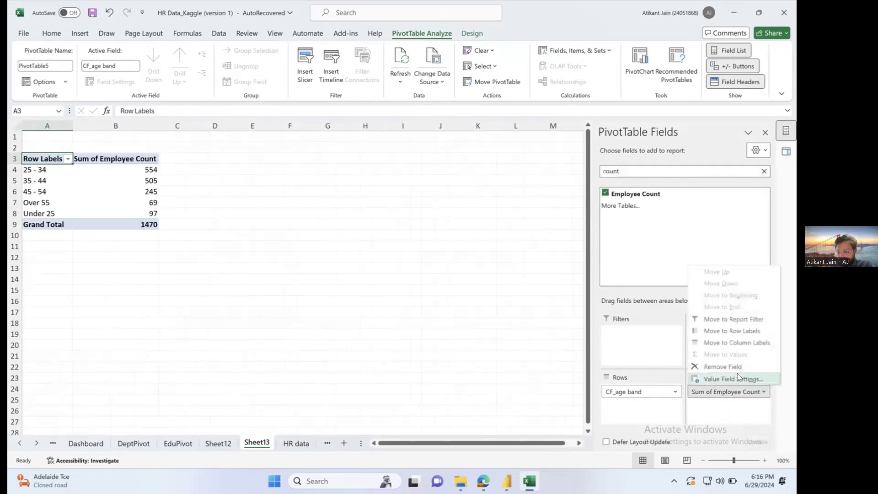
left_click(736, 378)
left_click(382, 277)
left_click(363, 272)
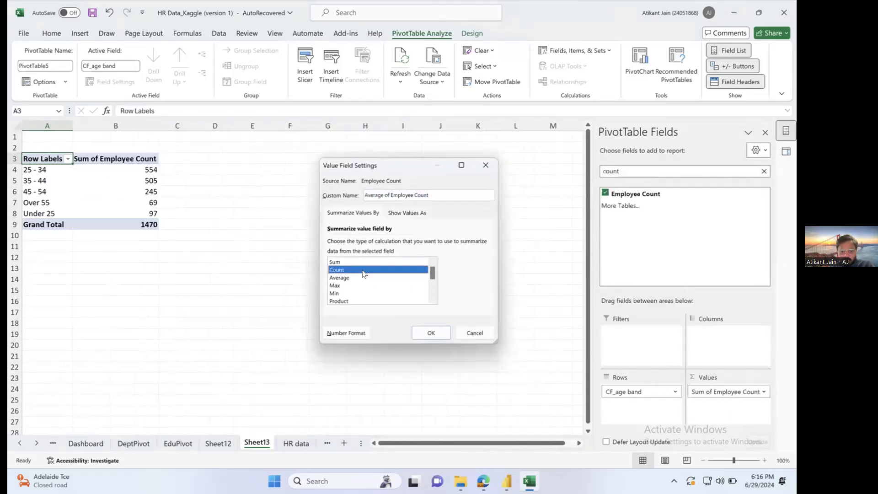
left_click(438, 333)
left_click(129, 200)
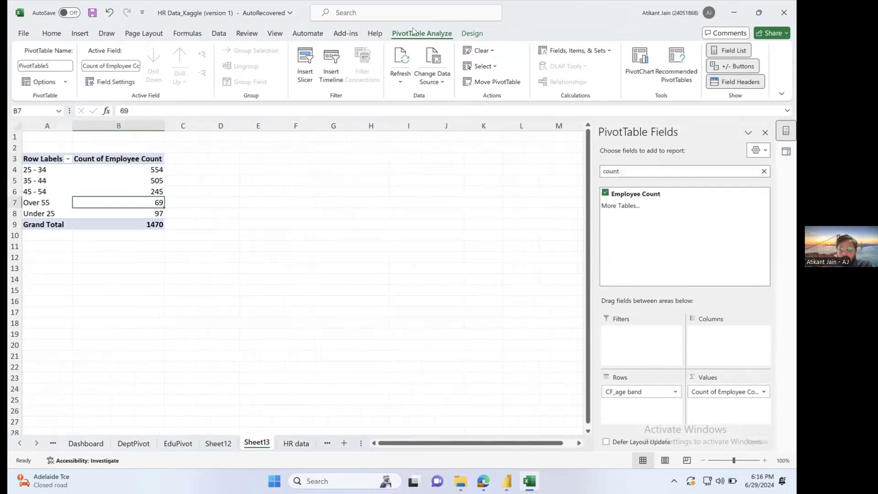
Insert a clustered column PivotChart from the age band PivotTable and place it below the table.
left_click(639, 66)
double_click(319, 258)
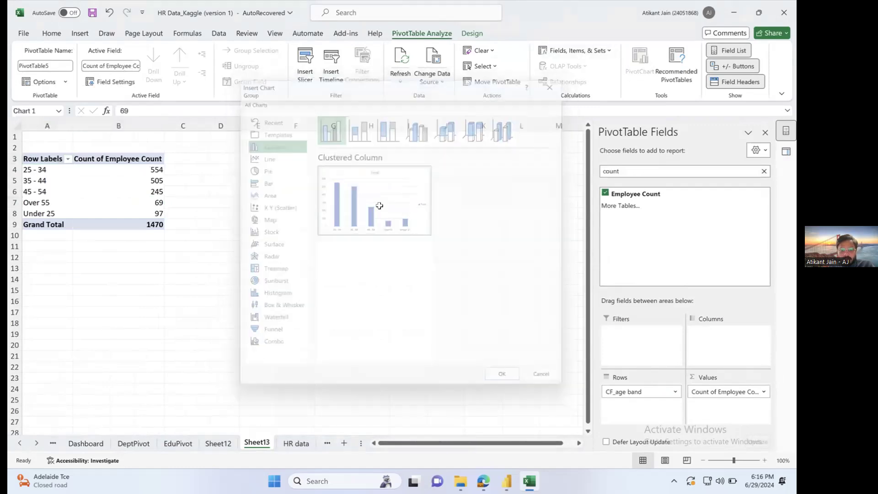
double_click(337, 217)
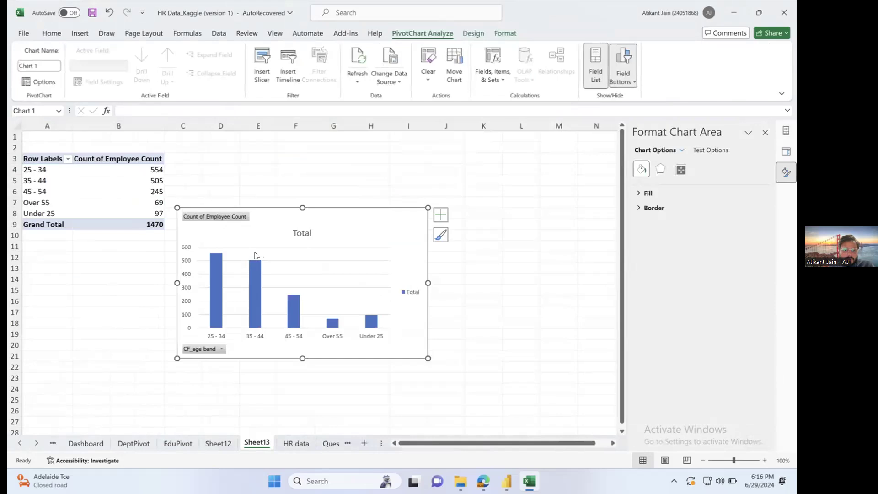
left_click_drag(326, 221, 242, 249)
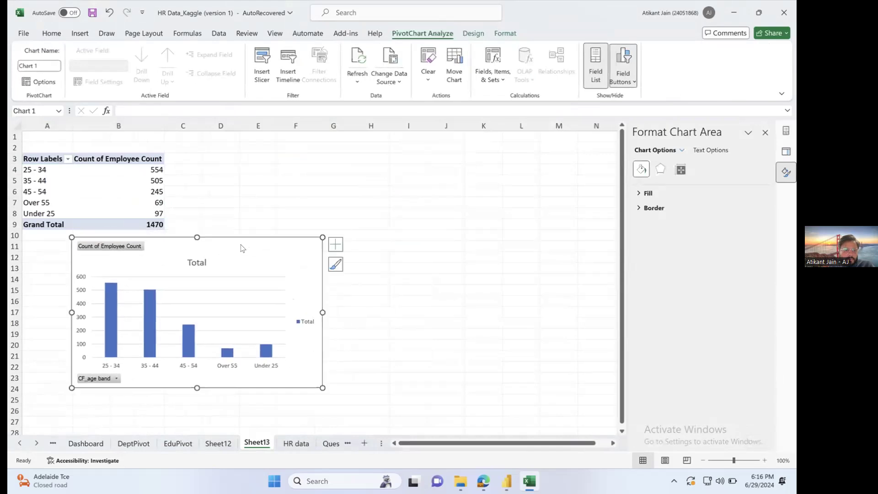
Copy the age band PivotChart onto a new blank worksheet and position it near the sheet's upper-left cells.
right_click(242, 248)
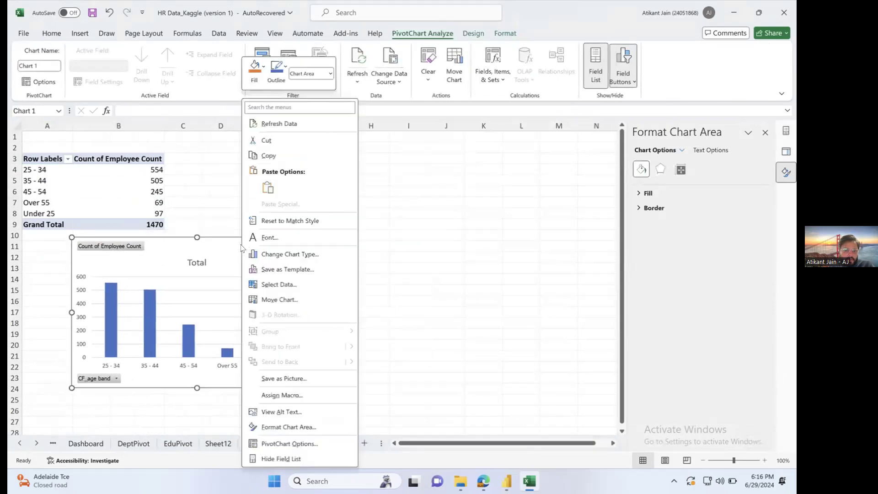
left_click(293, 156)
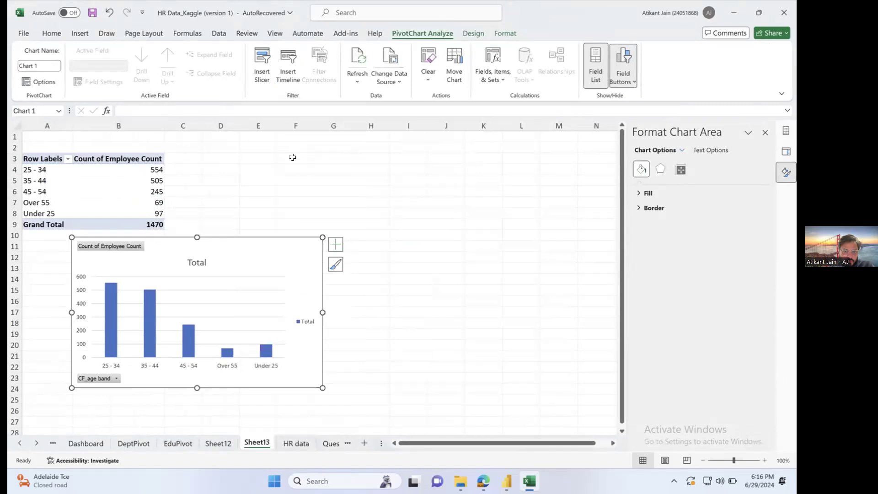
left_click(364, 443)
left_click(84, 148)
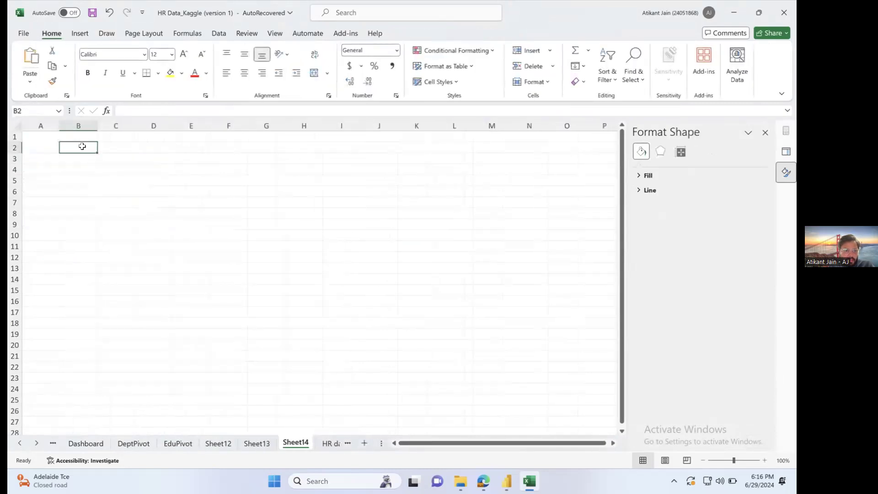
right_click(84, 148)
key("Escape")
key("ctrl+v")
left_click_drag(167, 146, 163, 156)
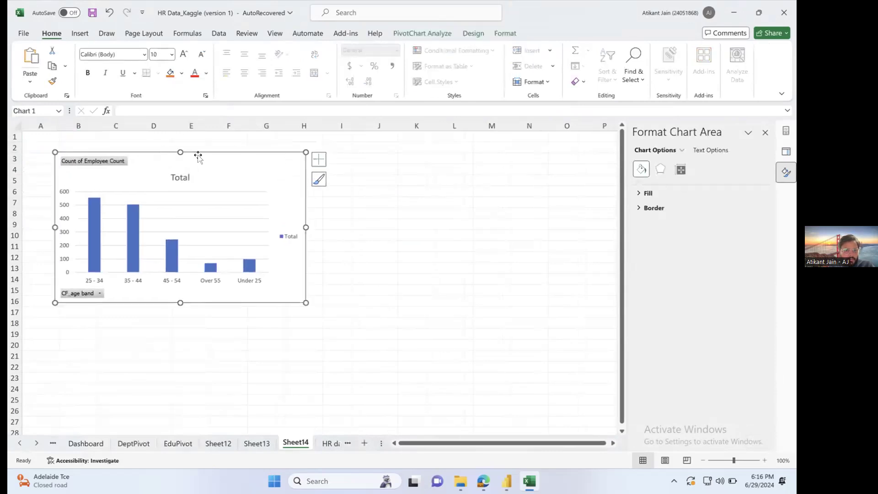
left_click(378, 175)
Insert a Gender slicer on the new sheet, based on Table1 from the workbook data model.
left_click(82, 32)
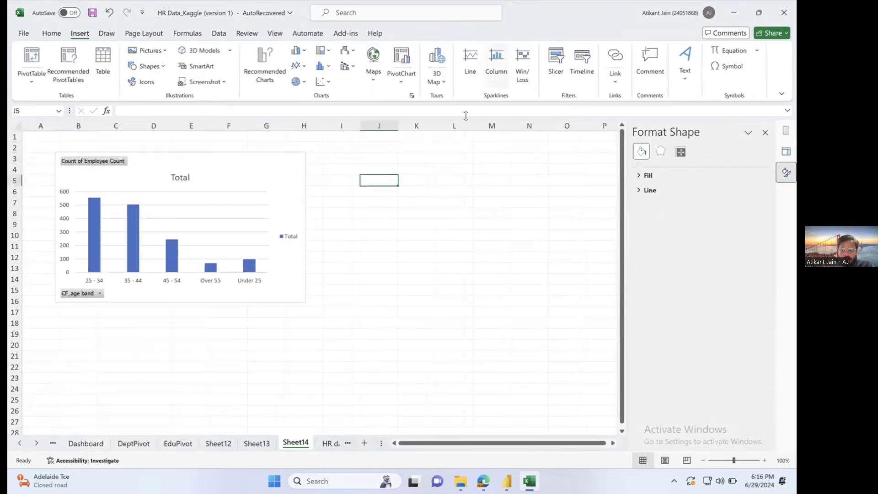
left_click(555, 64)
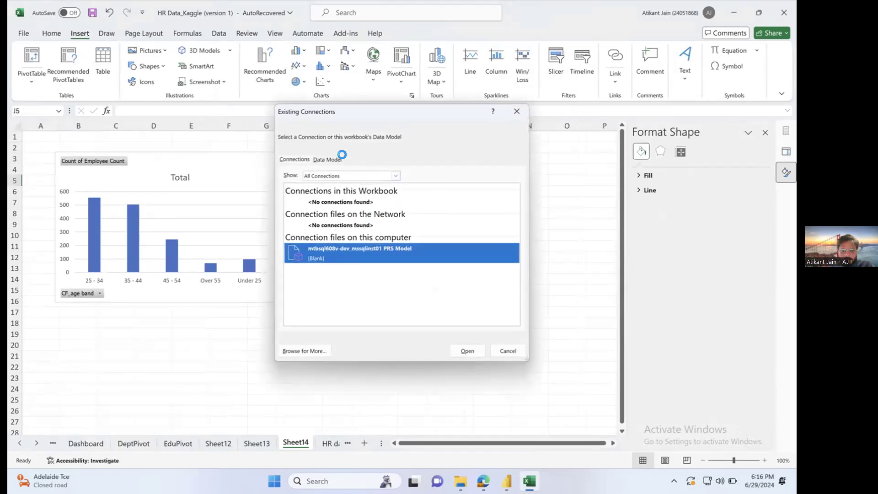
left_click(328, 156)
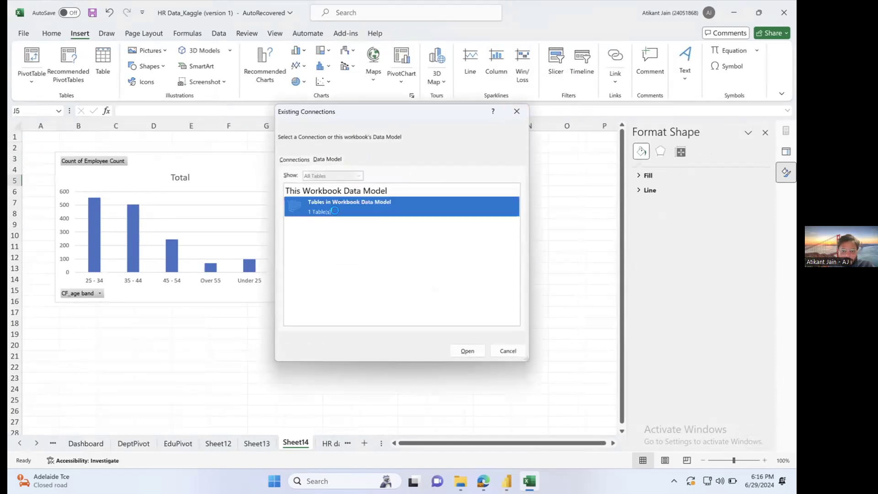
double_click(340, 204)
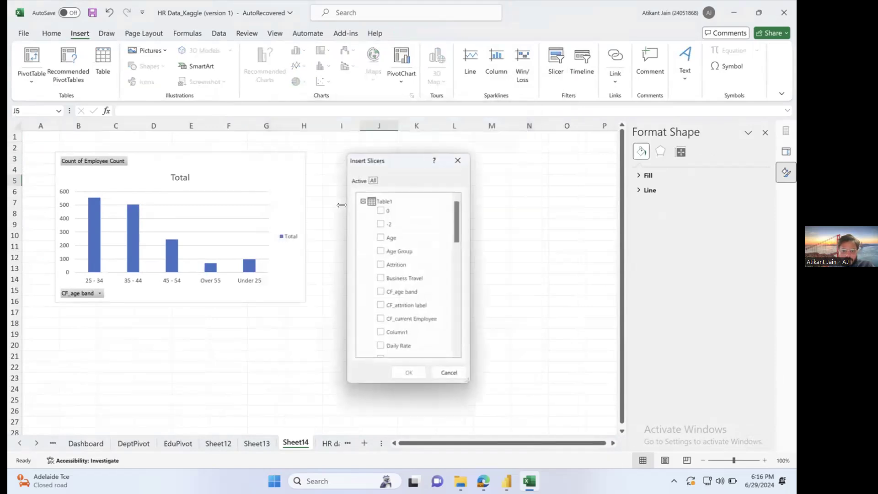
left_click(380, 249)
scroll(383, 293, "down", 2)
scroll(383, 305, "down", 1)
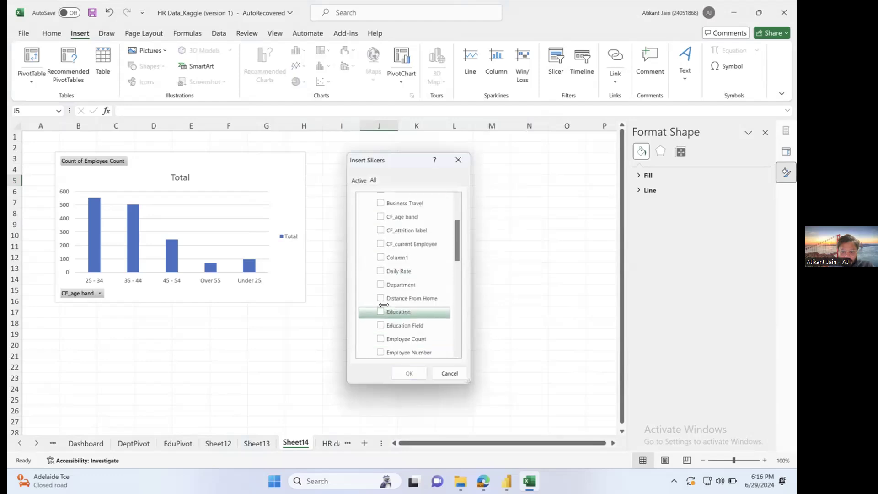
scroll(455, 246, "down", 2)
scroll(455, 247, "down", 2)
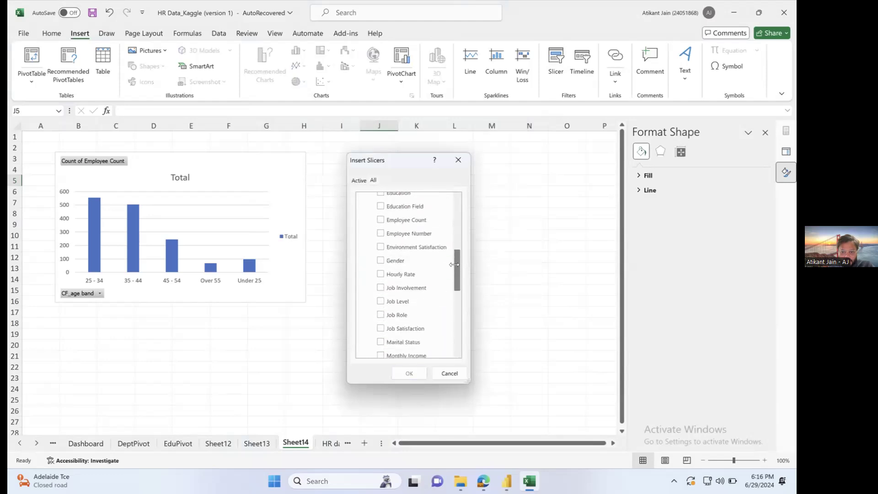
left_click(380, 262)
left_click(409, 373)
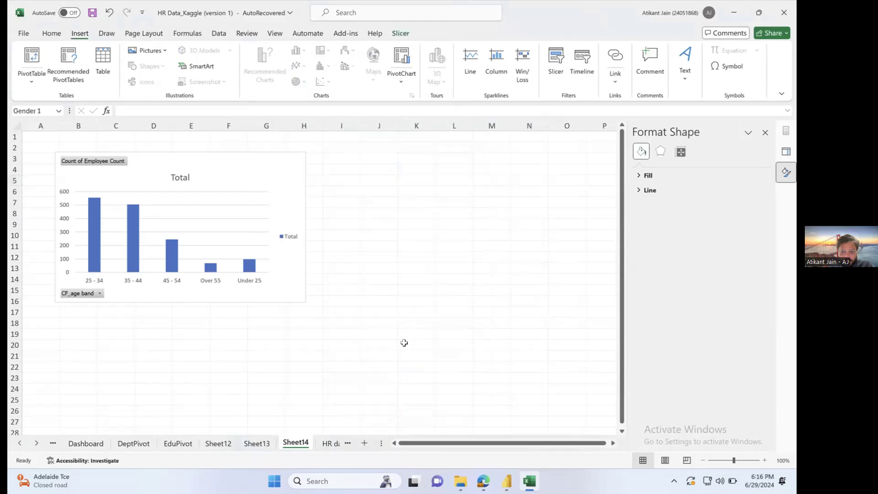
Check which PivotTables the new Gender slicer's report connections offer, leaving the connections as they are.
left_click_drag(413, 209, 413, 210)
right_click(435, 194)
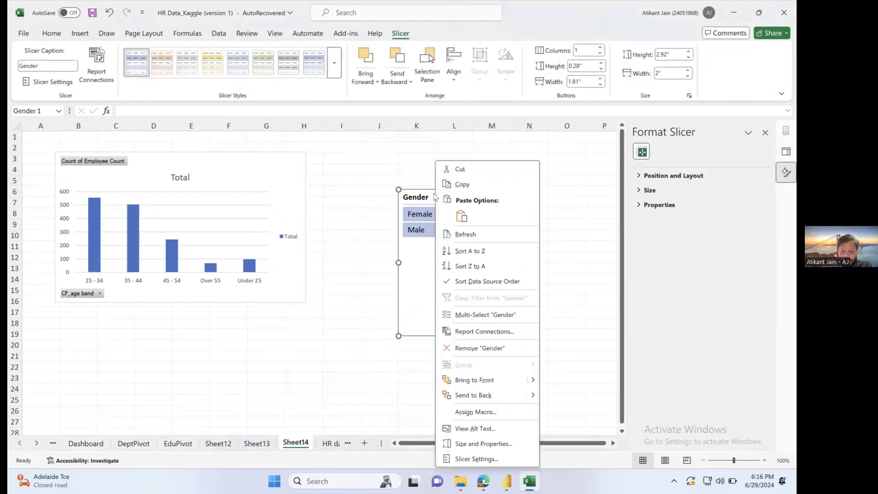
left_click(485, 331)
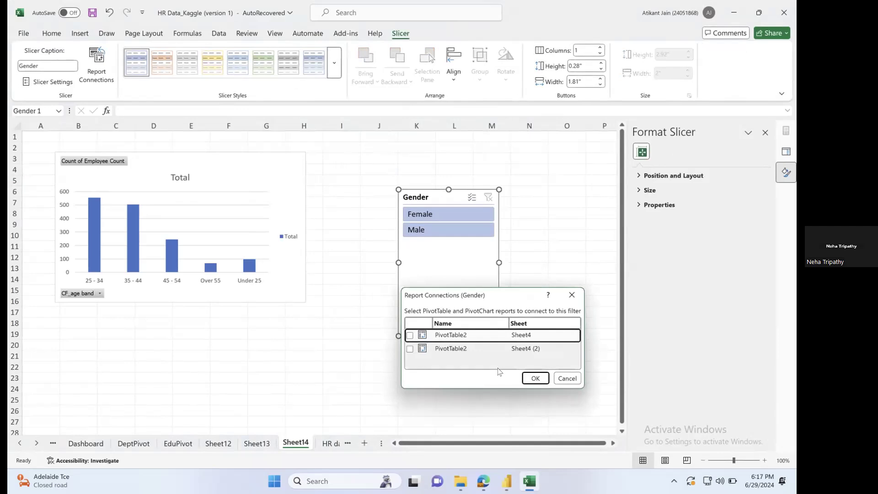
left_click(566, 378)
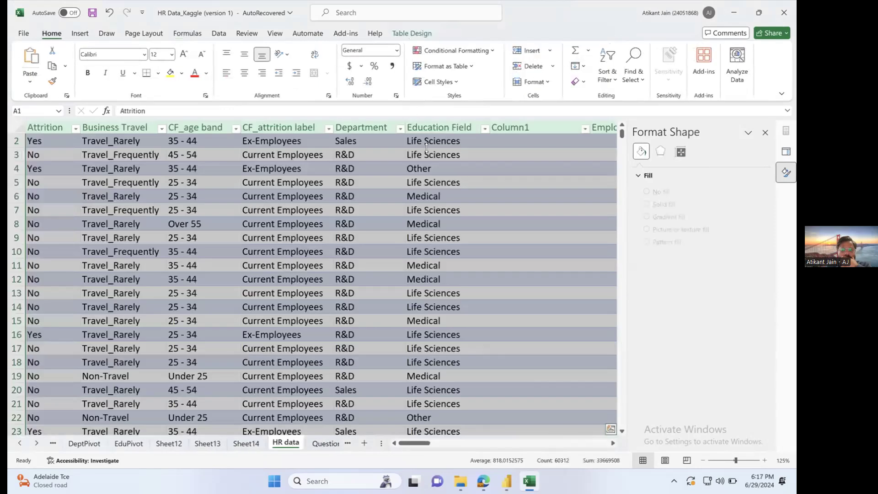
Examine the column headers on the HR data sheet from Attrition through to the last column, Age Group.
scroll(427, 148, "up", 1)
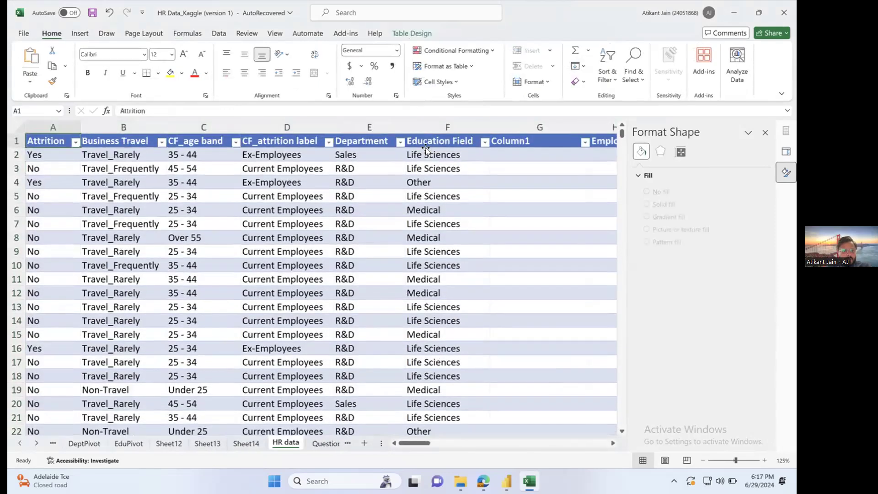
key("Right")
key("Right")
key("Right")
key("Right")
key("Right")
key("Right")
key("Right")
key("Right")
key("Right")
key("Right")
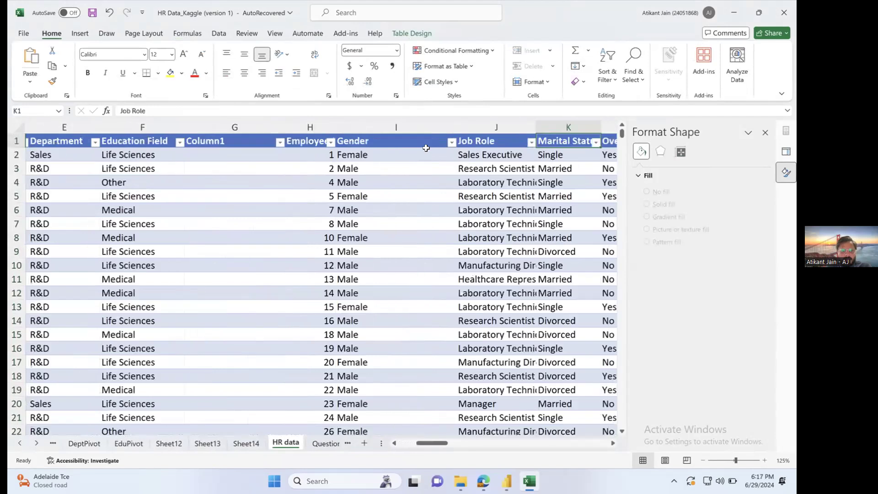
key("Right")
key("Right")
key("Right")
key("Right")
key("Right")
key("Right")
key("Right")
key("Right")
key("Right")
key("Right")
key("Right")
key("Right")
key("Right")
key("Right")
key("Right")
key("Right")
key("Right")
key("Right")
key("Right")
key("Right")
key("Right")
key("Right")
key("Right")
key("Right")
key("Right")
key("Right")
key("Right")
key("Right")
key("Right")
key("Right")
key("Right")
key("Right")
left_click(426, 148)
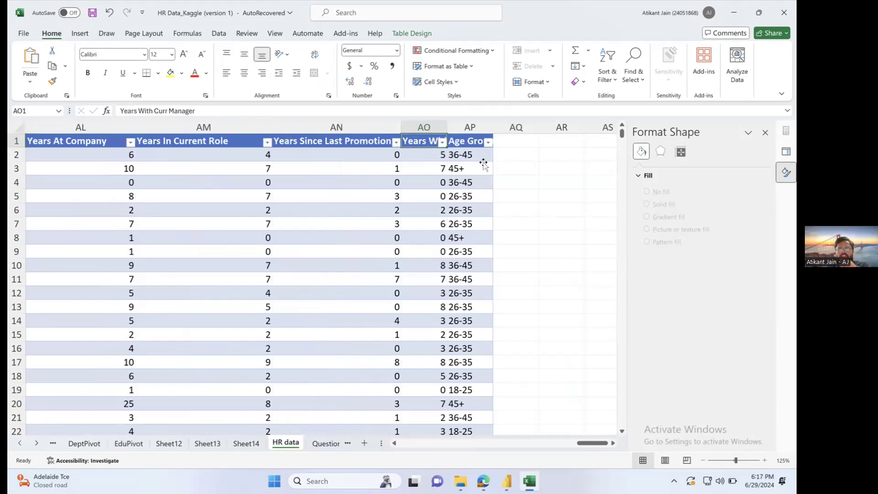
left_click(466, 120)
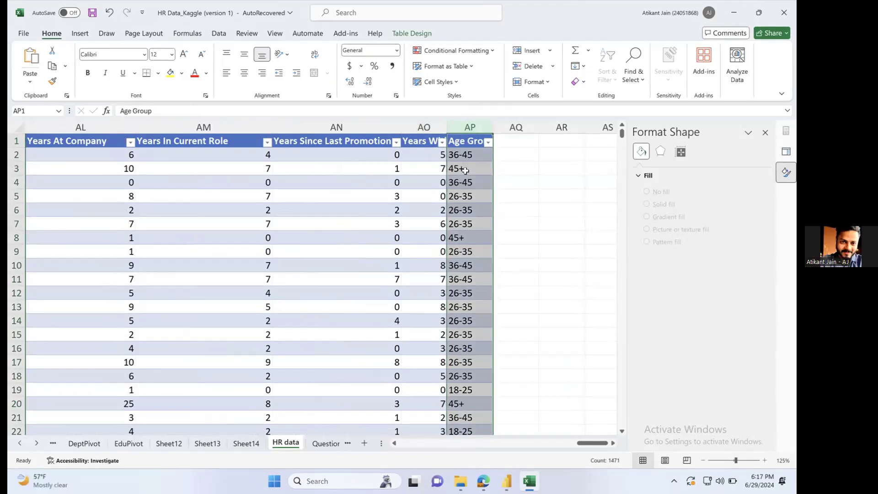
key("Down")
key("Left")
key("Left")
key("Left")
key("Left")
key("Left")
key("Left")
scroll(311, 147, "left", 3)
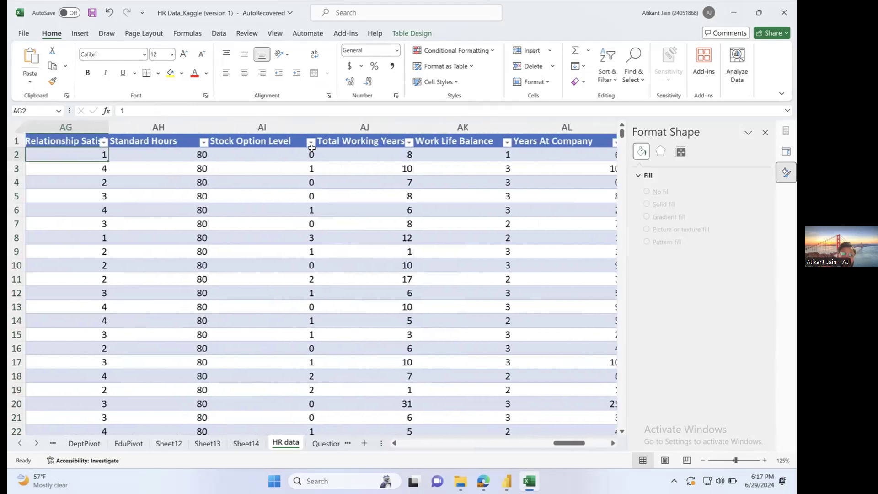
left_click(315, 209)
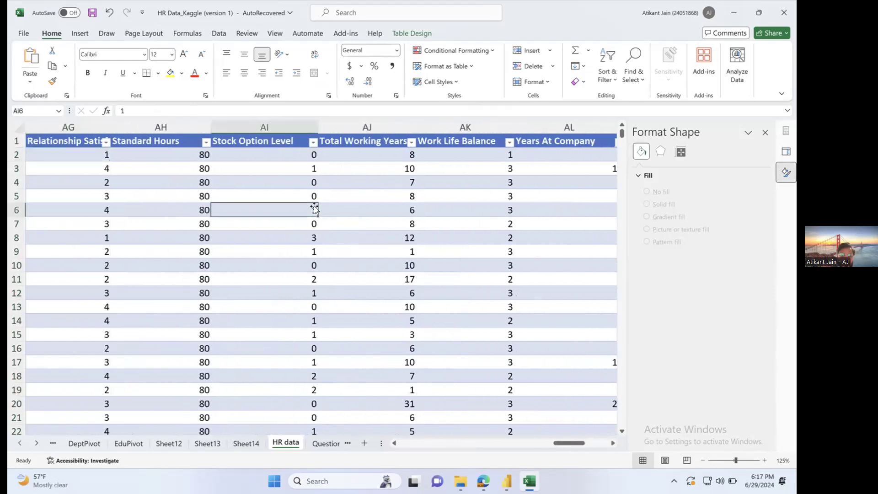
Try to open the HR Data_Kaggle workbook from the Merrit Learning Workshop folder in File Explorer.
left_click(459, 480)
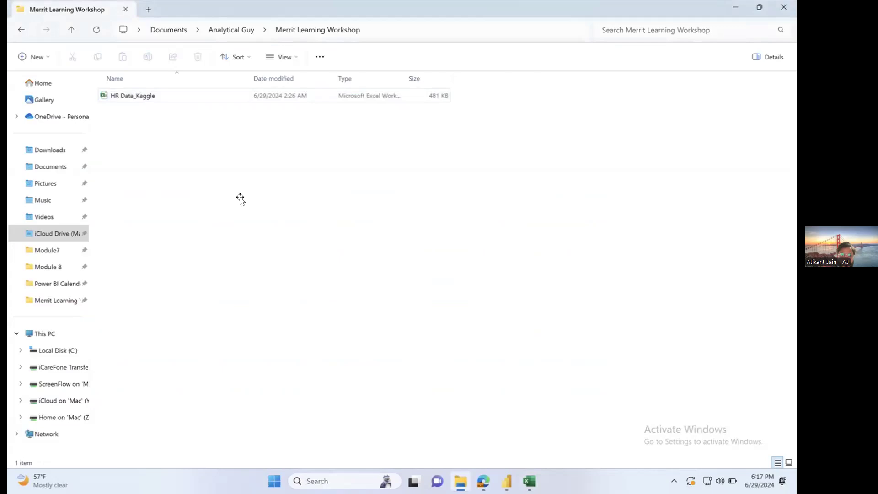
double_click(147, 94)
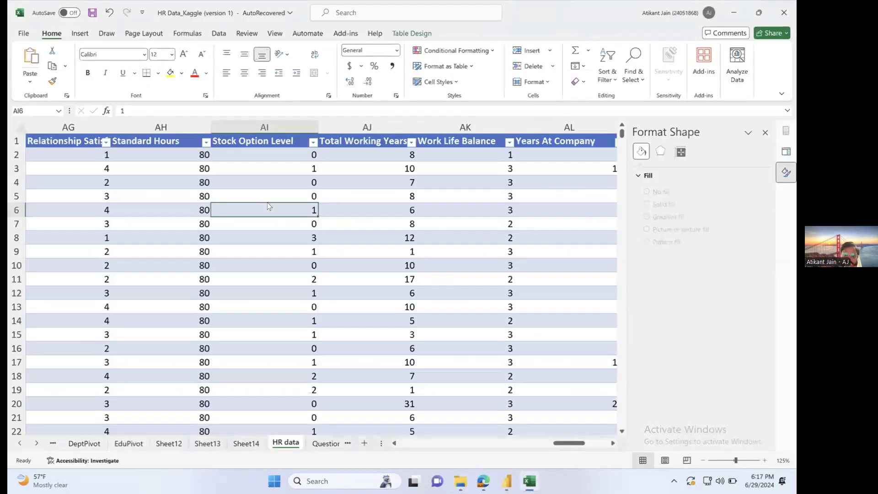
left_click(336, 247)
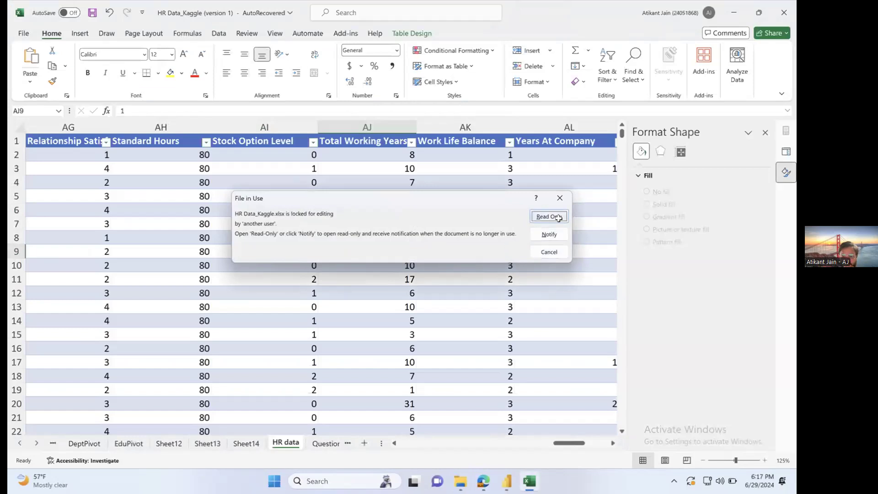
left_click(551, 251)
left_click(382, 173)
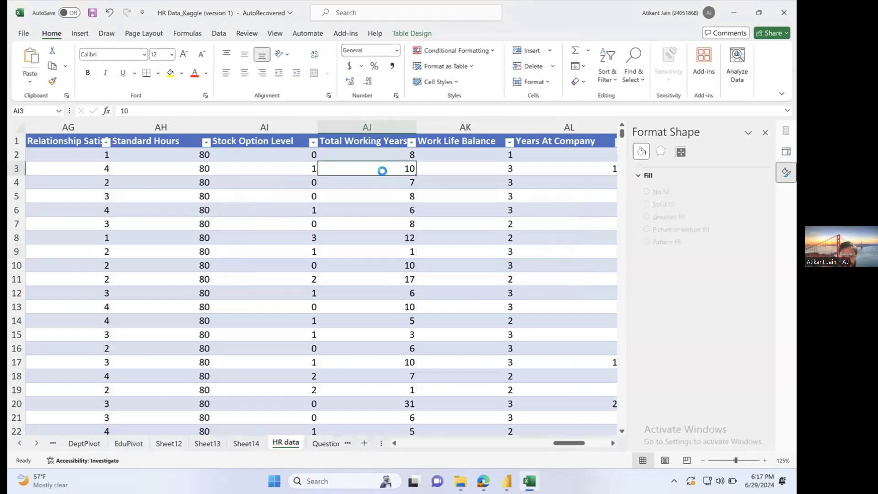
Save the recovered workbook as HR Data_Kaggle_1 in the Downloads folder.
key("ctrl+s")
key("Escape")
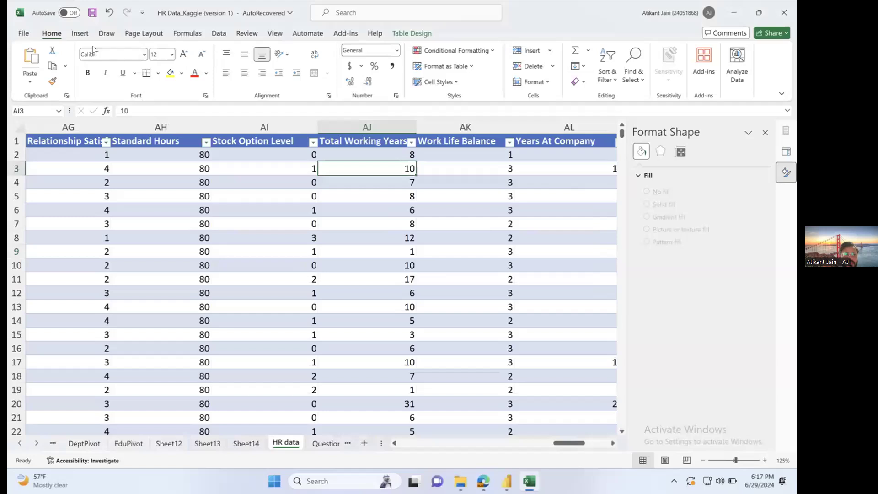
left_click(22, 32)
left_click(41, 214)
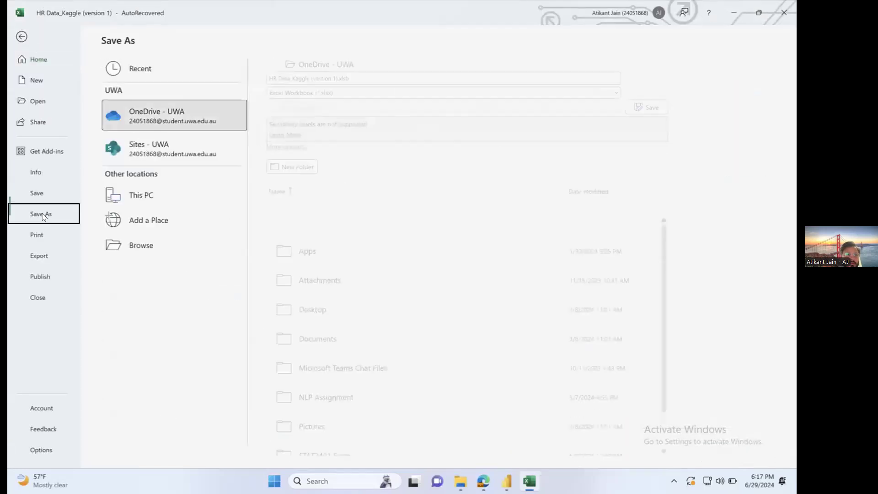
left_click(169, 235)
left_click(64, 95)
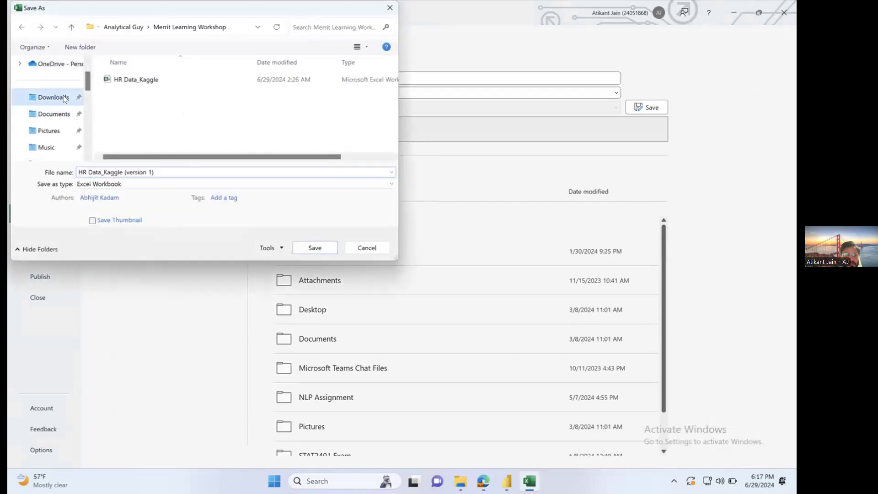
left_click(163, 172)
left_click(163, 171)
key("BackSpace")
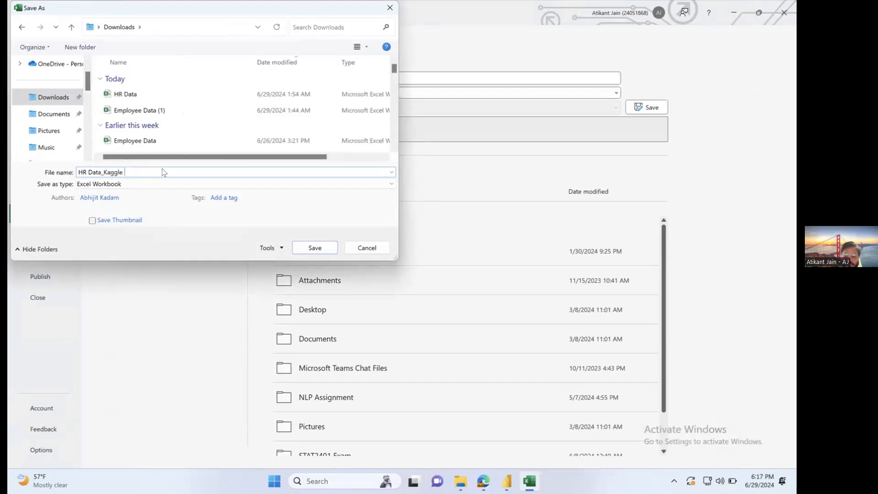
key("Return")
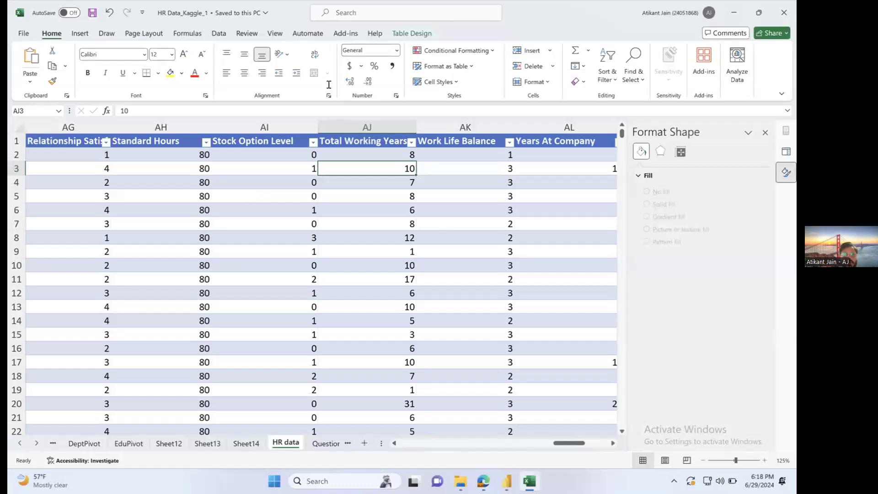
Close the HR Data_Kaggle_1 workbook and open the original HR Data_Kaggle from the Merrit Learning Workshop folder.
left_click(784, 19)
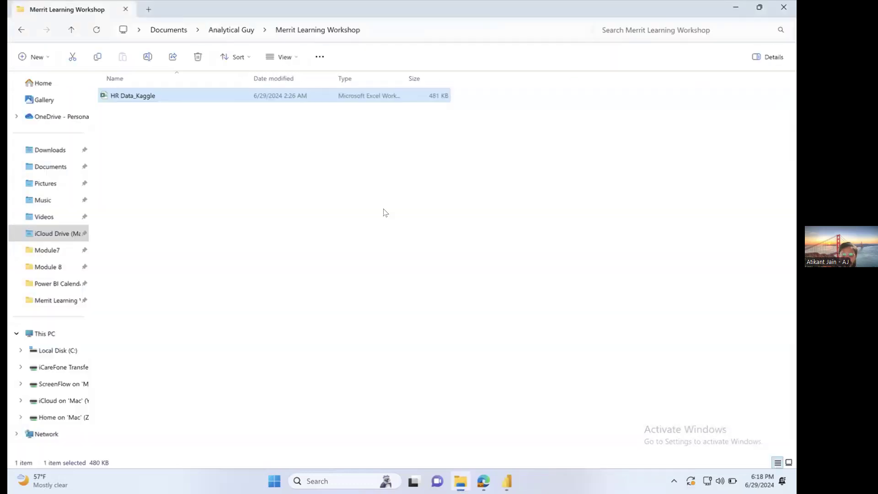
double_click(155, 94)
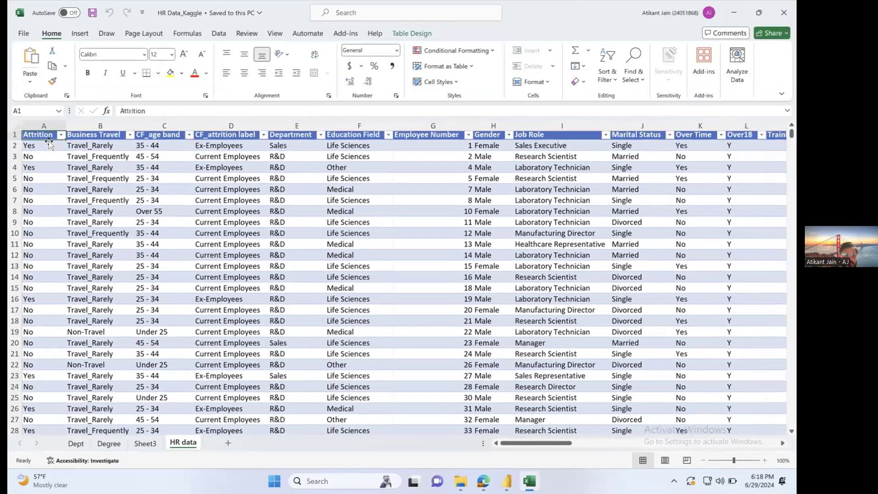
Insert a PivotTable on a new worksheet from the entire HR data table, without adding it to the data model.
key("ctrl+shift+Right")
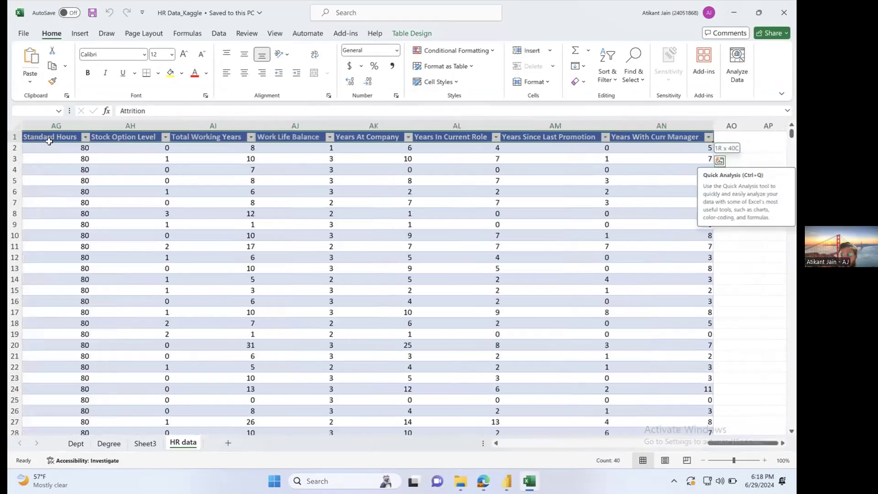
key("ctrl+shift+Down")
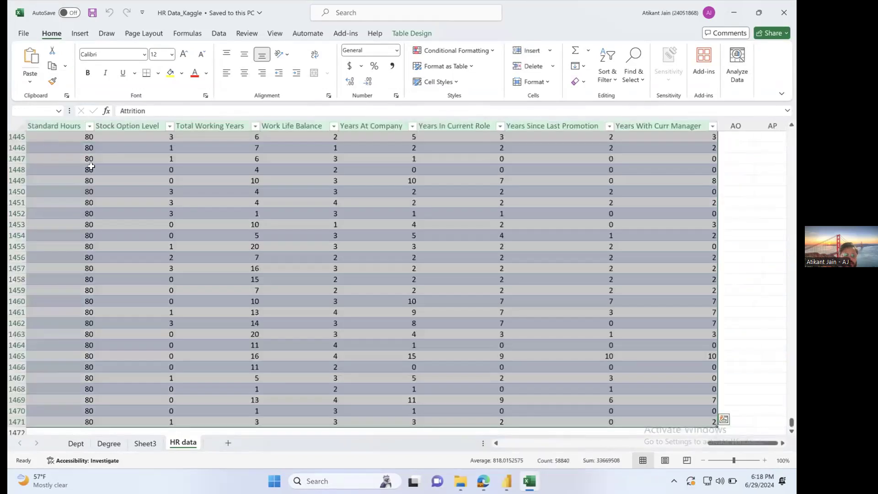
left_click(79, 33)
left_click(35, 55)
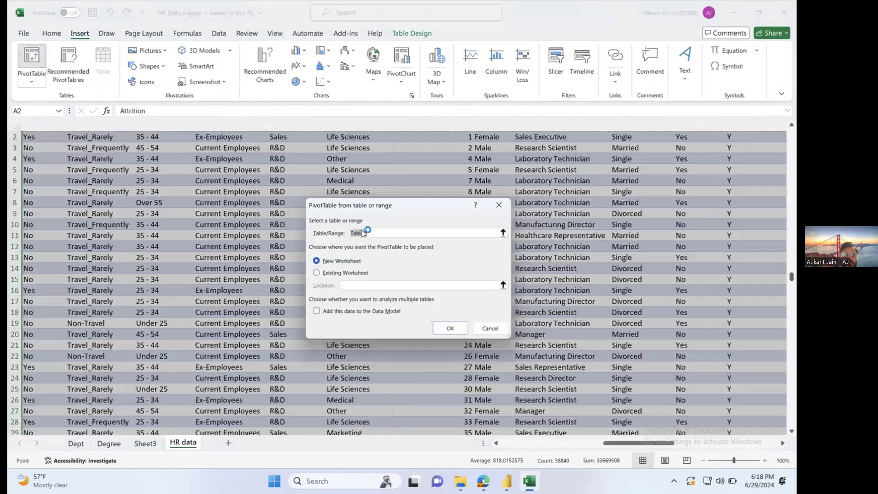
left_click(447, 328)
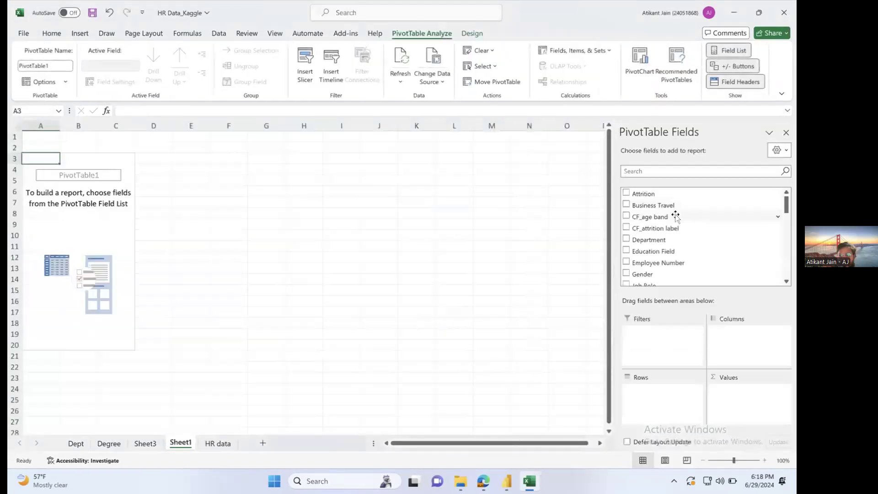
Build the PivotTable with CF_age band in rows and Employee Count as values, summarized by Count.
left_click_drag(670, 334, 671, 394)
left_click(676, 171)
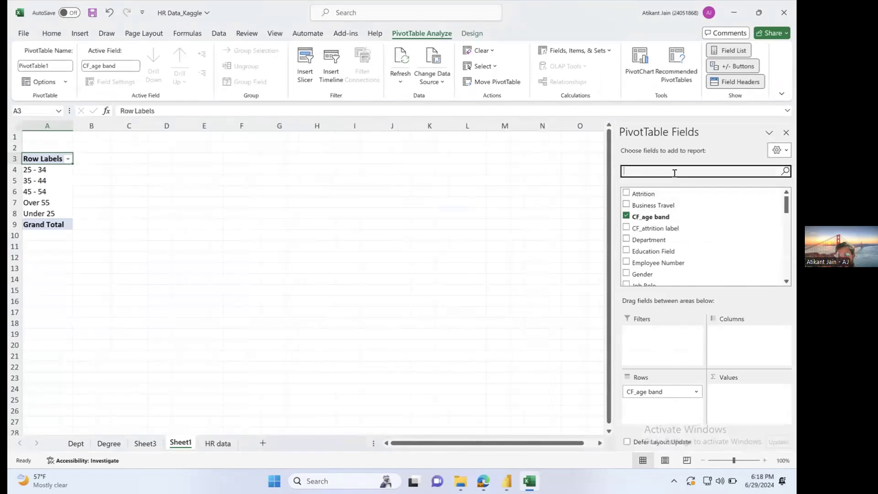
type("count")
left_click_drag(690, 194, 749, 389)
left_click(783, 392)
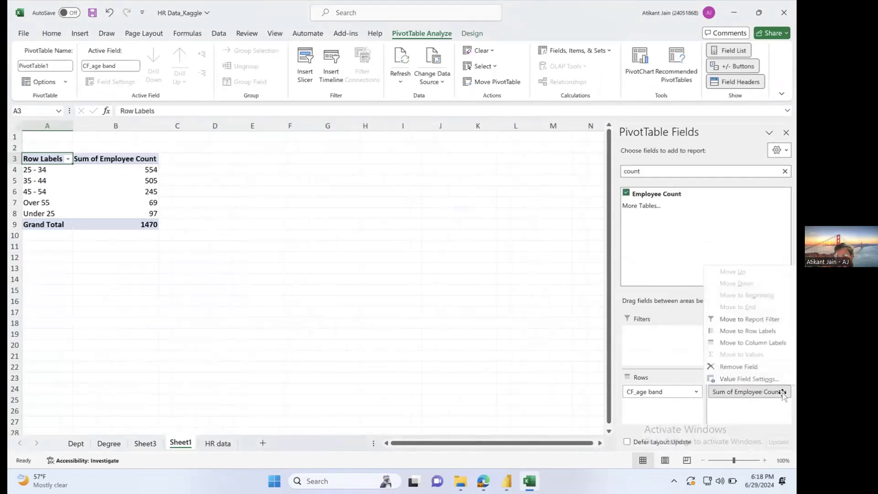
left_click(750, 368)
left_click(366, 269)
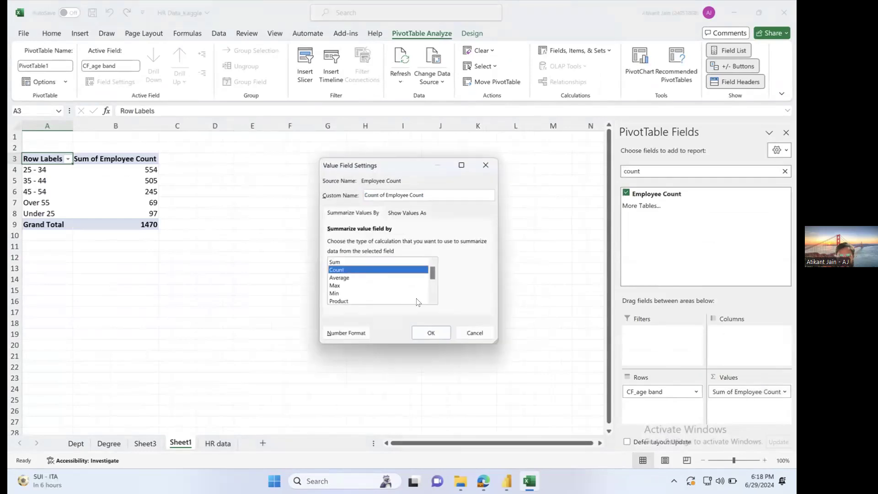
left_click(436, 327)
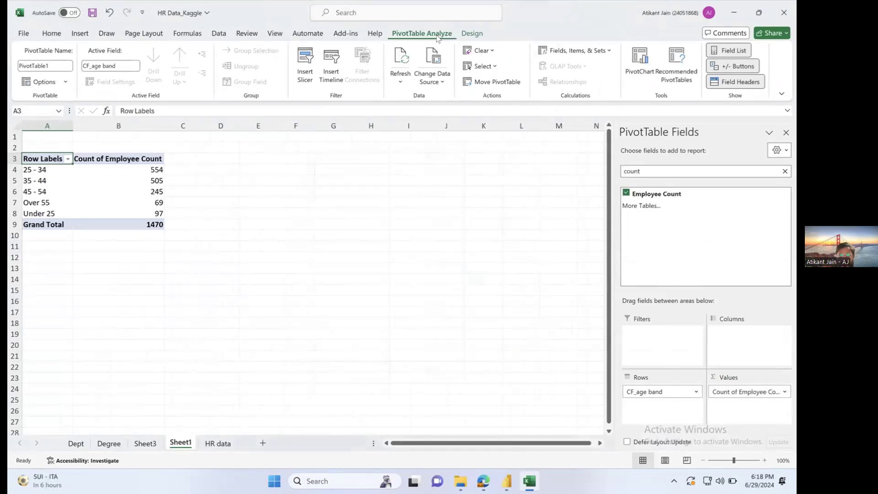
Create a clustered column PivotChart from the age band PivotTable and copy it to cell B2 of a new worksheet.
left_click(640, 61)
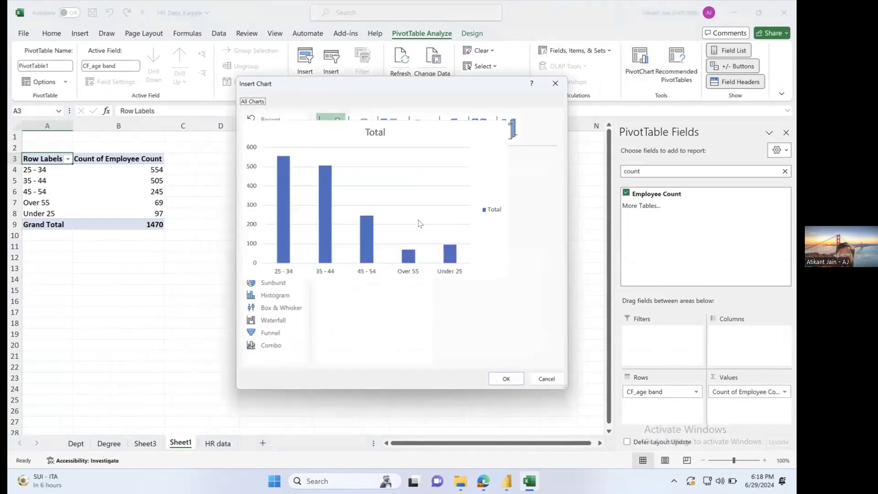
double_click(404, 219)
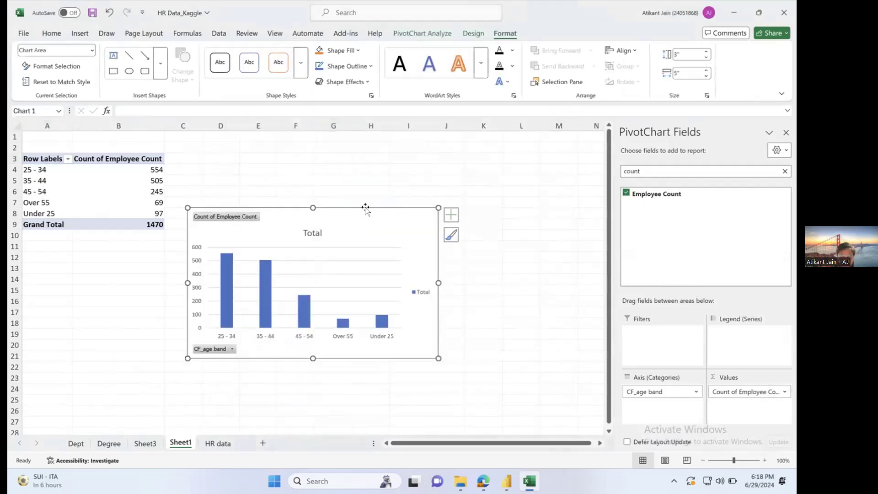
left_click(262, 441)
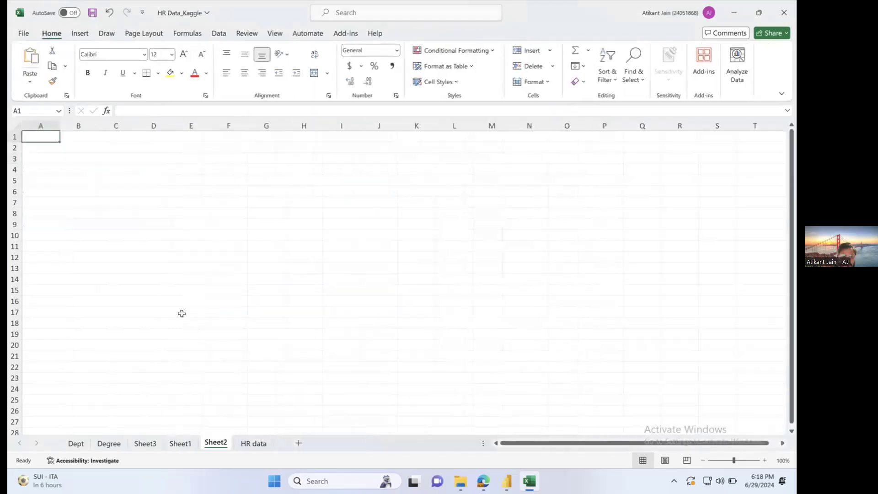
left_click(71, 149)
key("ctrl+v")
Check which connections and data model tables a slicer inserted from an empty cell could use, without choosing one.
left_click(379, 202)
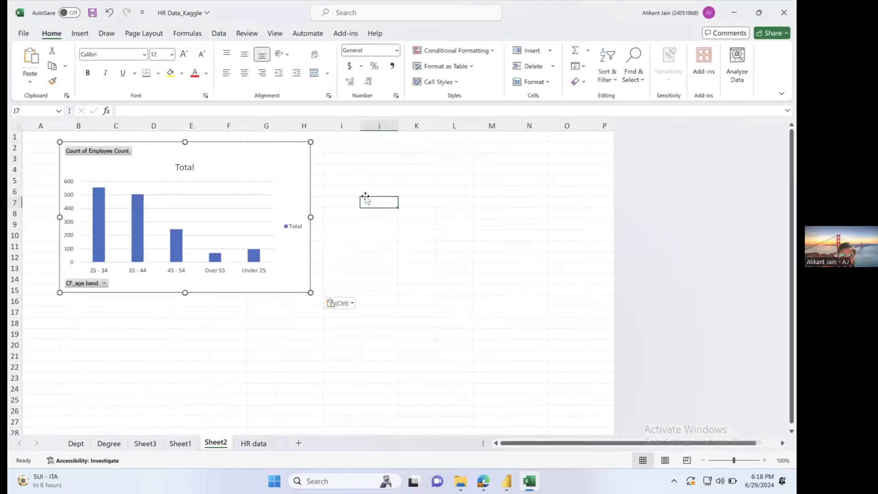
left_click(82, 33)
left_click(546, 69)
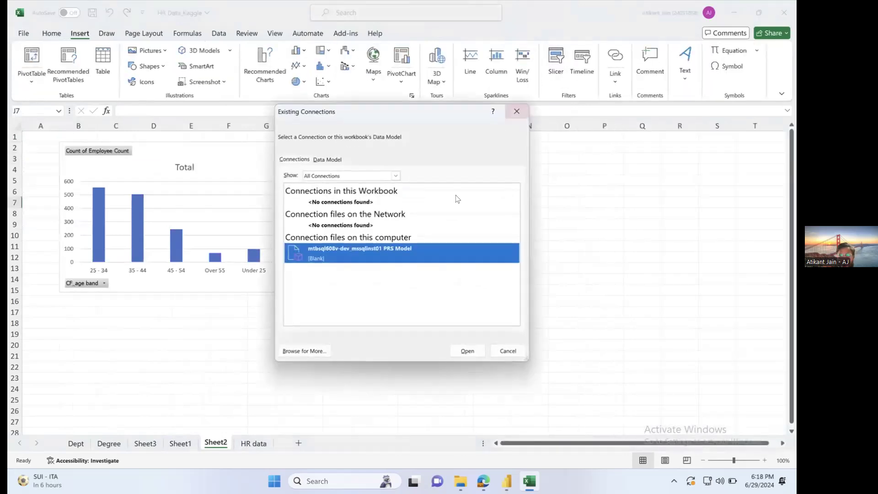
left_click(341, 160)
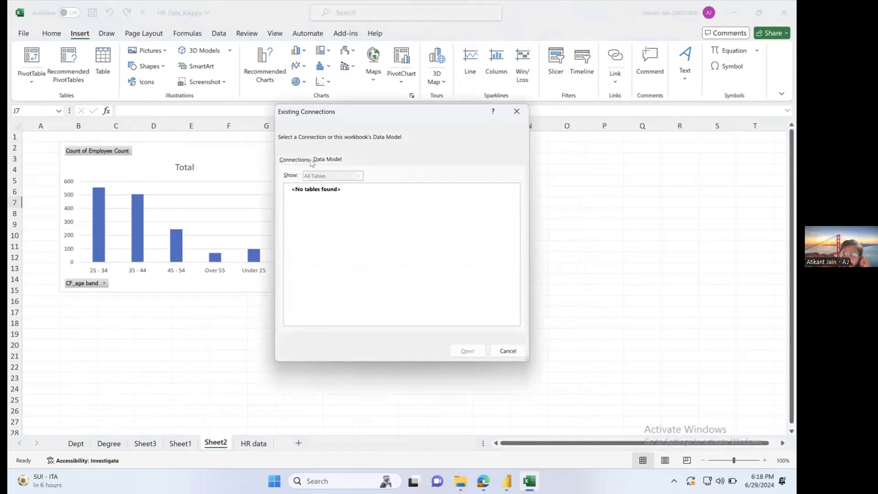
left_click(296, 160)
left_click(335, 161)
left_click(507, 350)
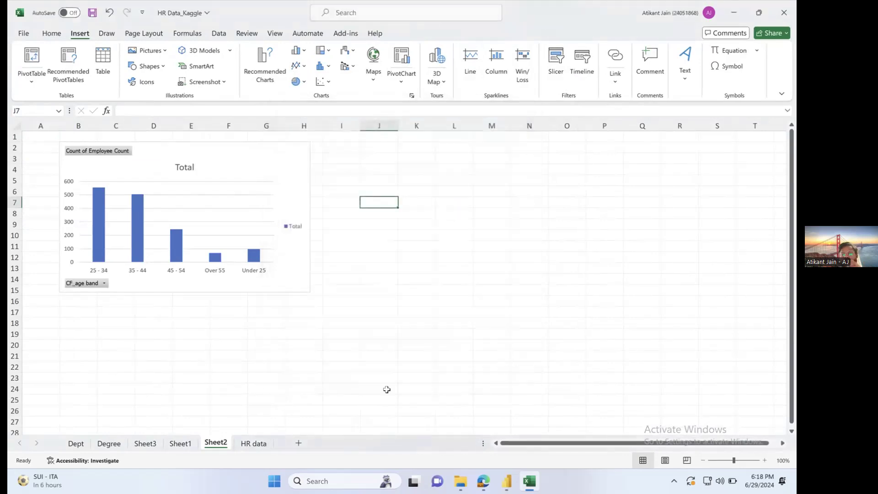
Select the whole table with its headers on the HR data sheet and check the workbook's defined names.
left_click(248, 439)
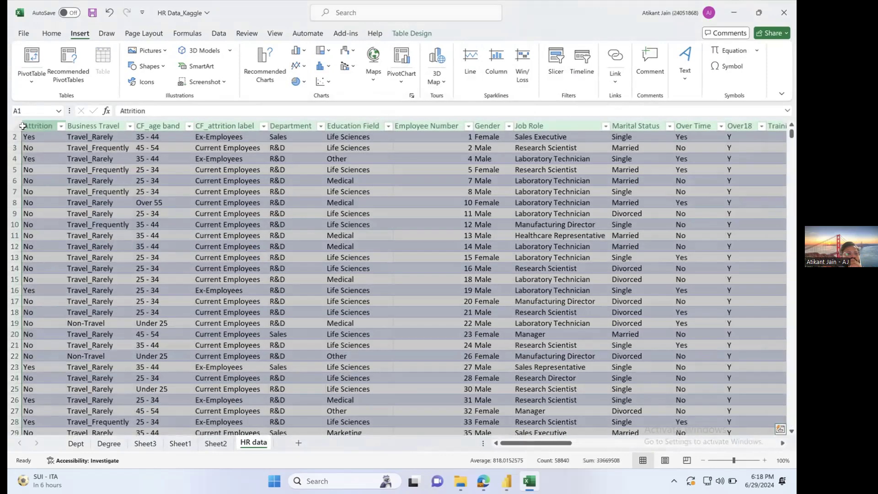
left_click(31, 131)
scroll(34, 137, "up", 1)
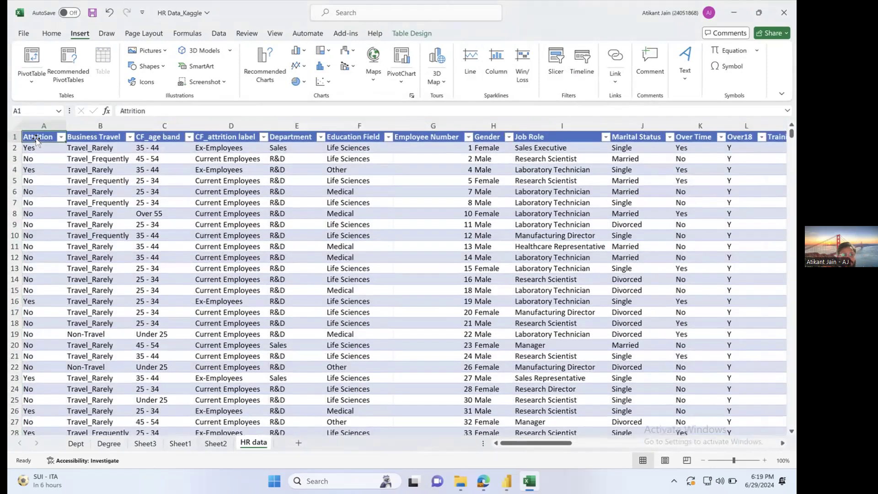
key("ctrl+shift+Right")
key("ctrl+shift+Down")
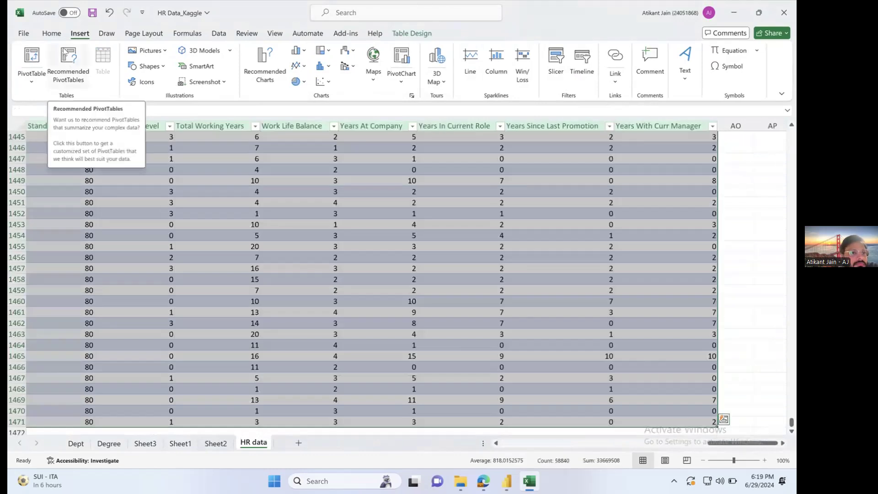
left_click(51, 33)
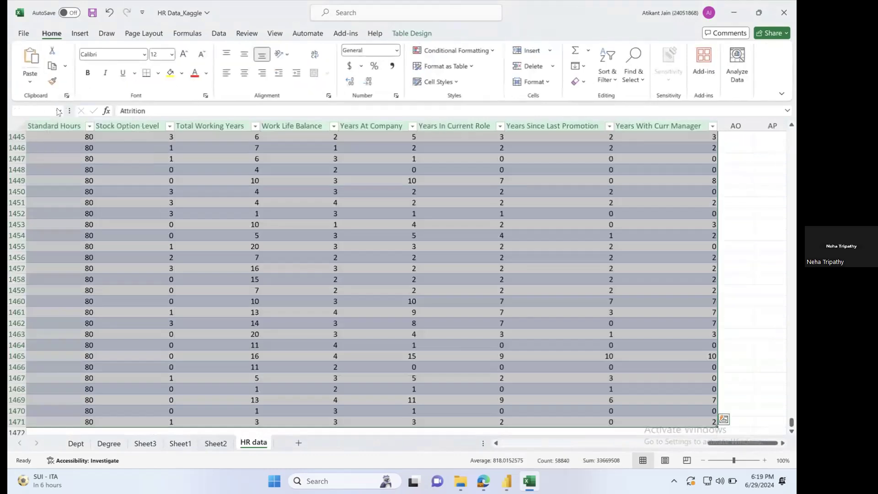
left_click(58, 111)
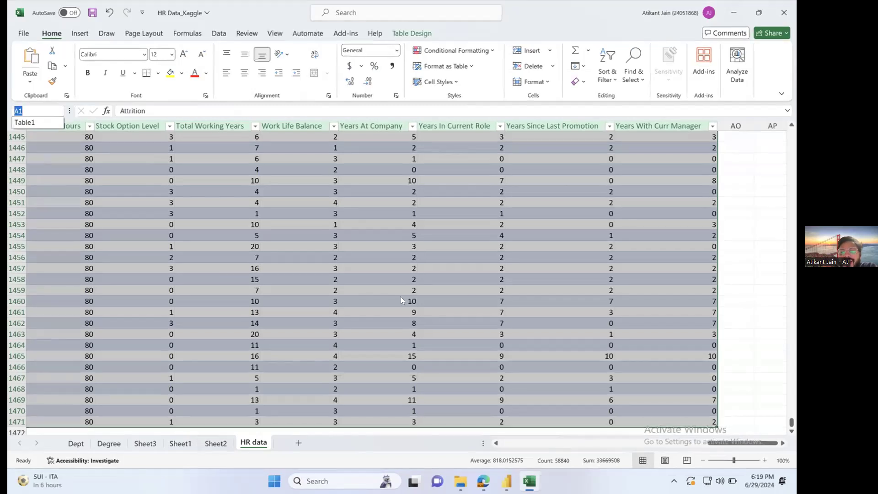
Go to the named range Table1 to examine which cells of the HR data it covers.
key("alt+Tab")
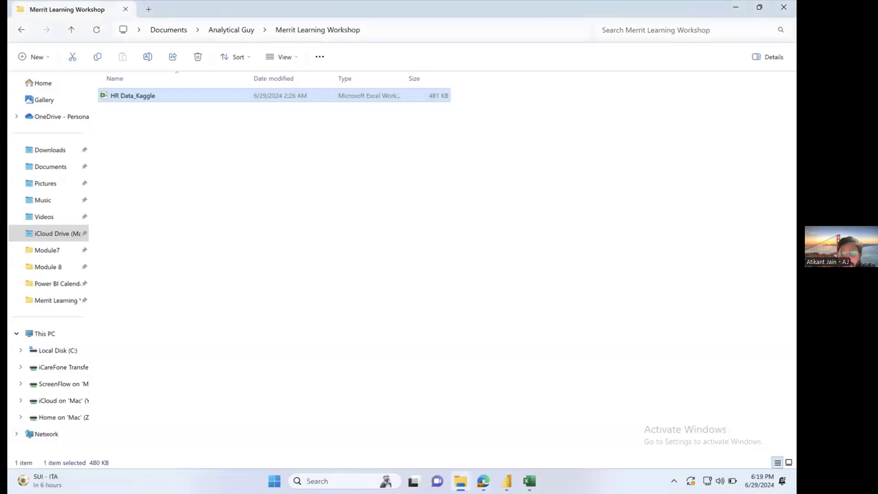
key("alt+Tab")
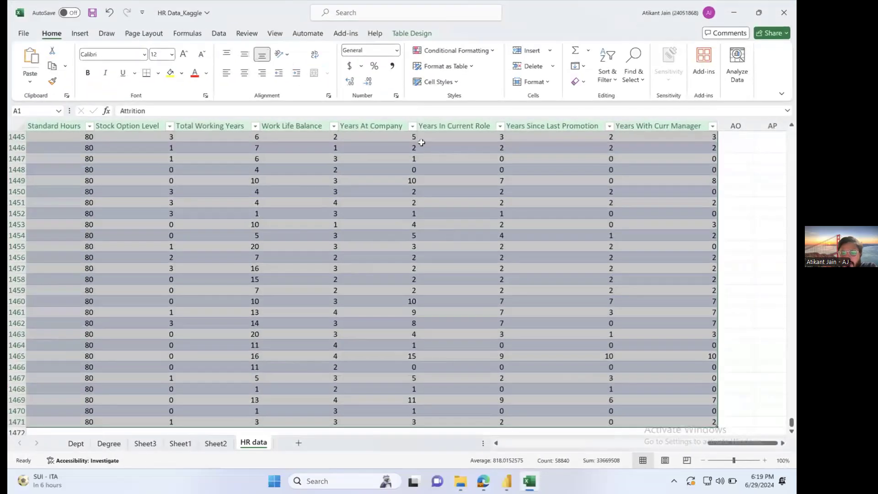
left_click(58, 111)
left_click(45, 118)
type("Table1")
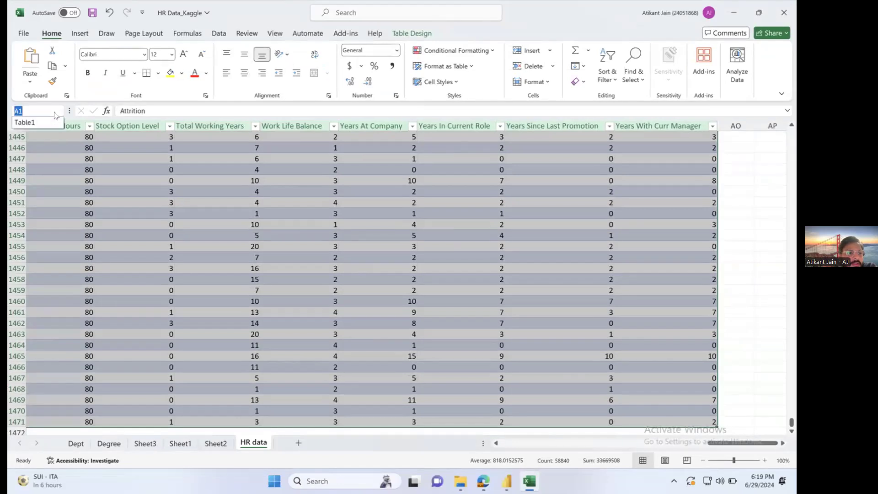
key("Return")
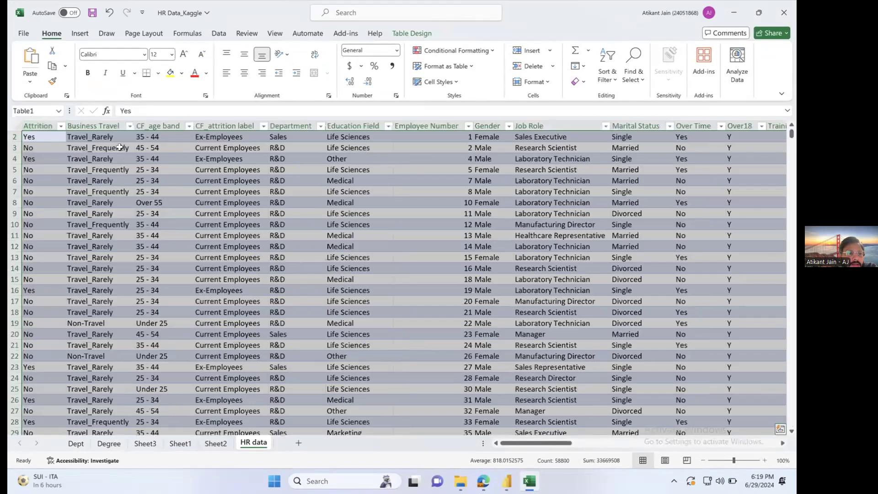
Create a PivotTable from Table1 on a new worksheet and put the CF_age band field in its rows.
left_click(81, 35)
left_click(31, 58)
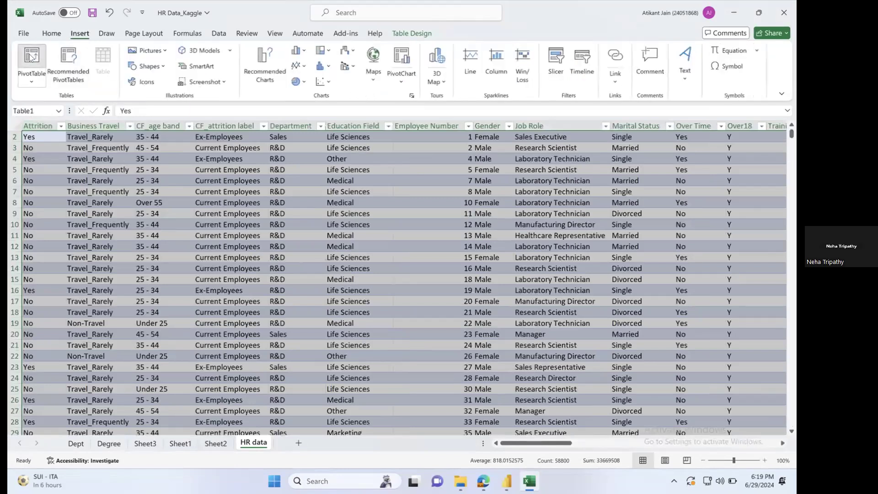
key("Return")
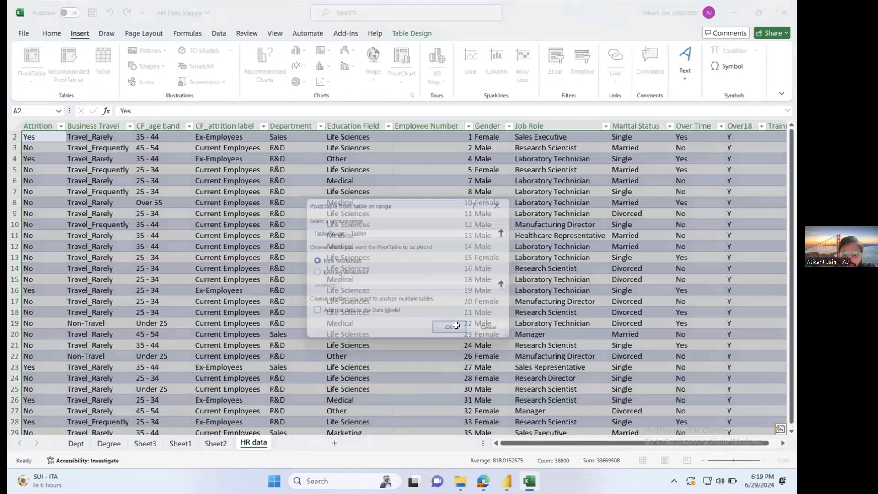
left_click_drag(651, 215, 667, 391)
Find the Employee Count field, add it to the PivotTable values and summarize it by Count.
left_click(653, 170)
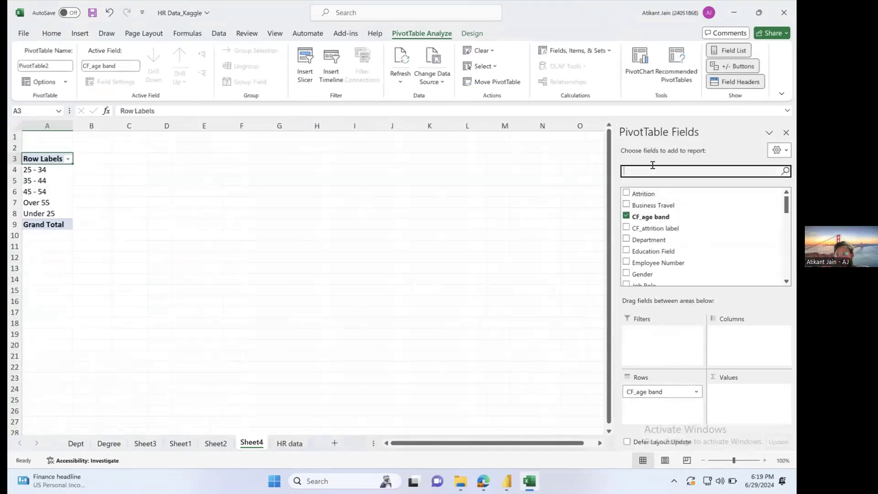
type("count")
left_click_drag(658, 193, 743, 396)
left_click(783, 392)
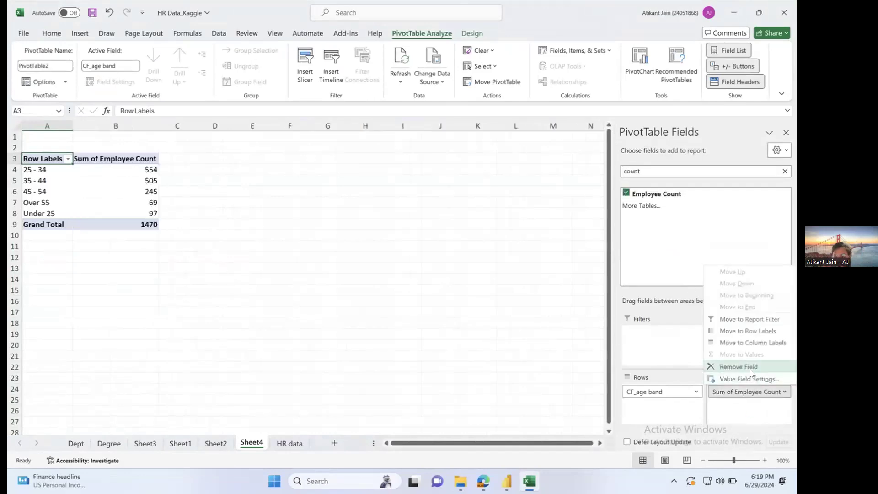
left_click(750, 374)
left_click(374, 270)
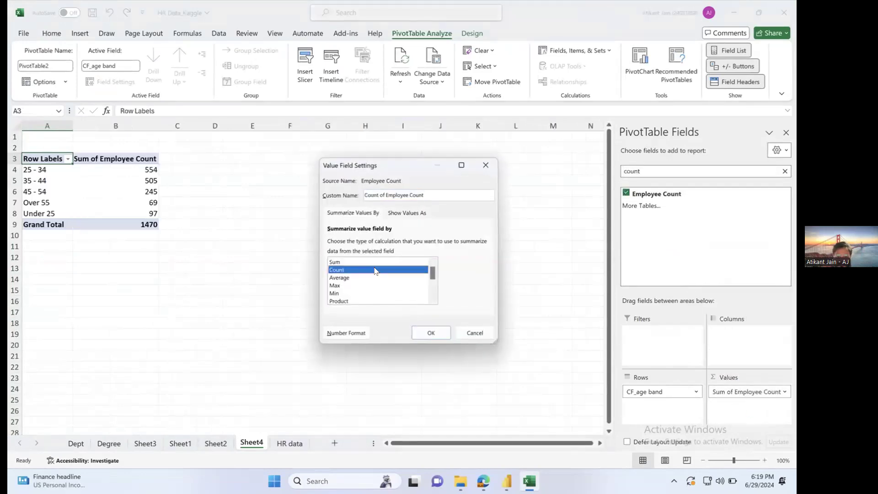
left_click(431, 333)
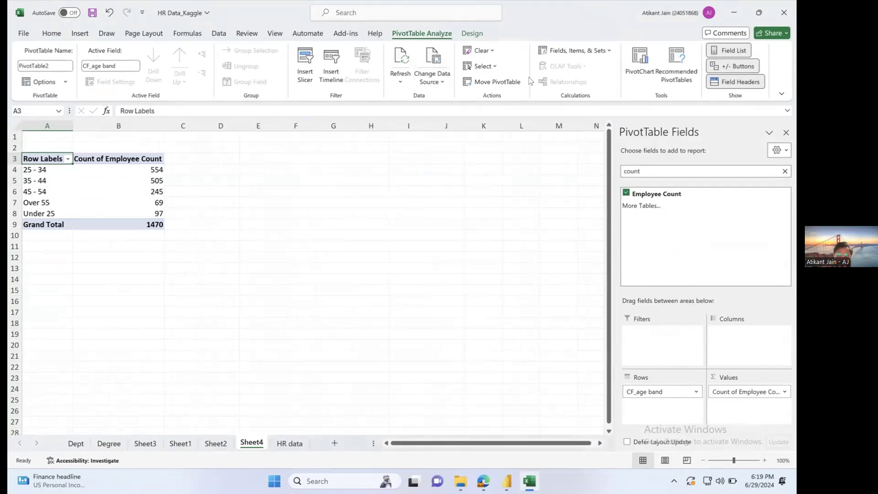
Create a clustered column PivotChart from the age band PivotTable and move it to a new worksheet, starting around row 6.
left_click(640, 64)
double_click(358, 199)
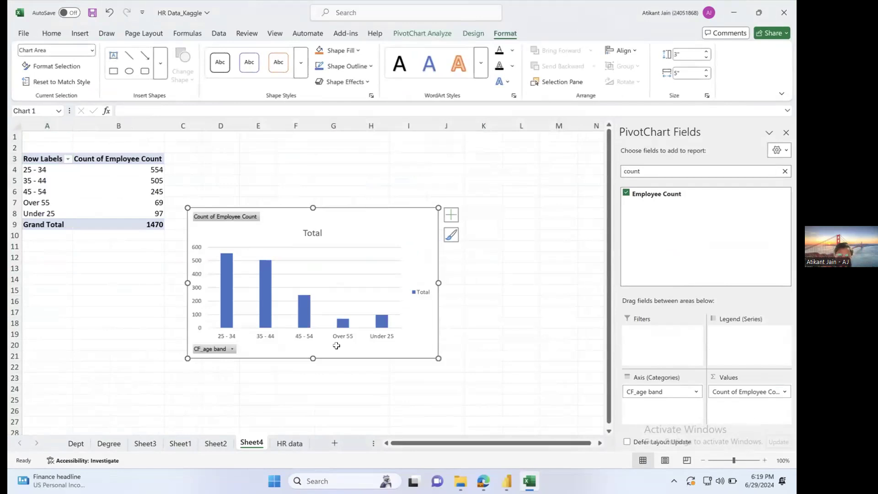
key("ctrl+x")
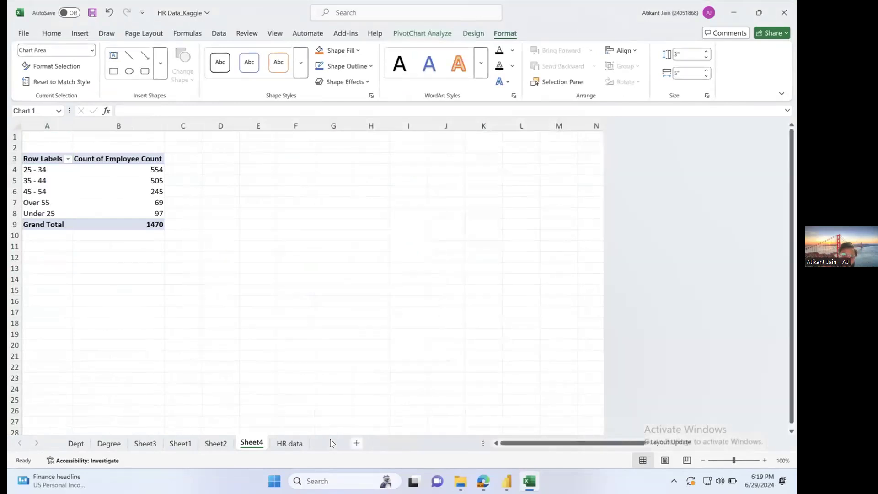
left_click(335, 443)
key("ctrl+v")
left_click_drag(222, 134, 244, 188)
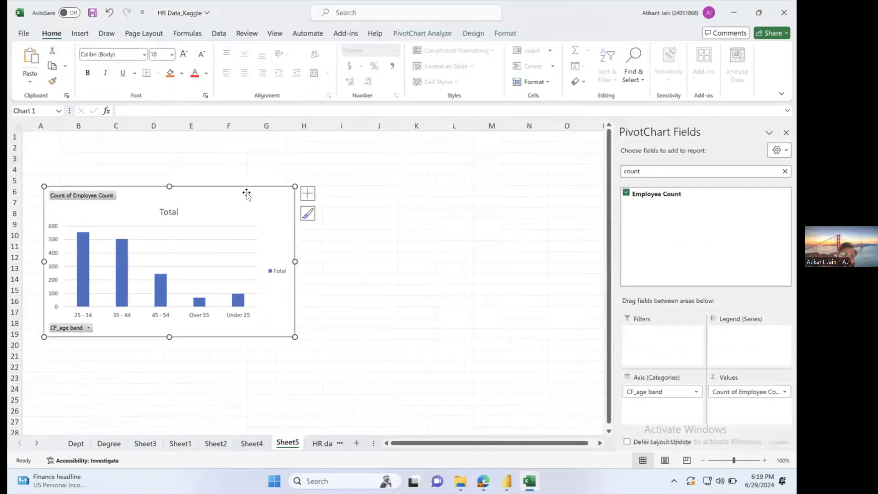
From empty cell L3, check the data model and connections available for a slicer, without opening any.
left_click(80, 33)
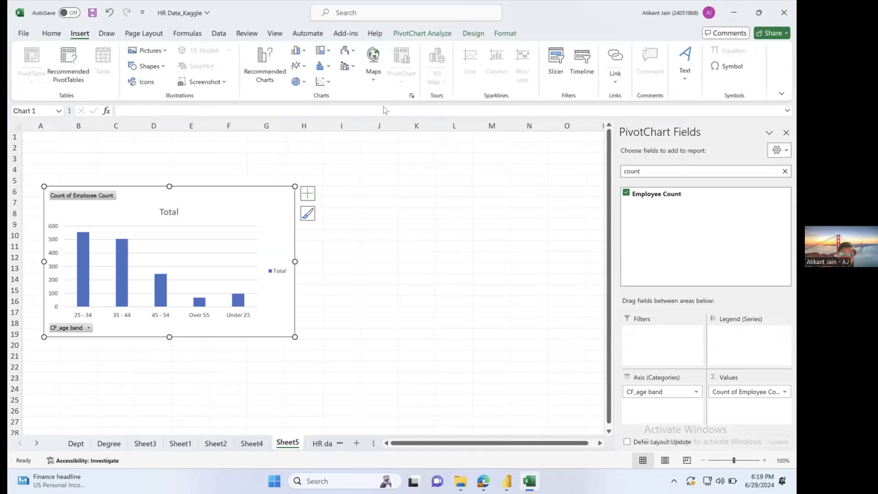
left_click(456, 157)
left_click(555, 63)
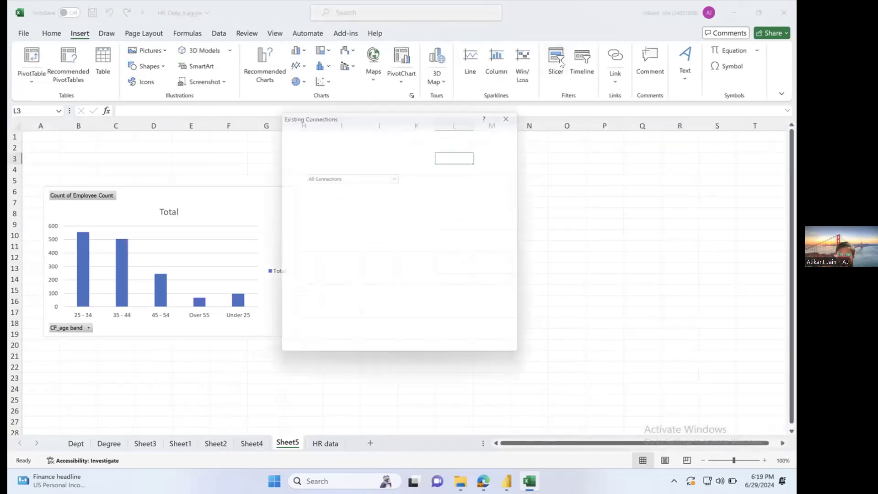
left_click(330, 159)
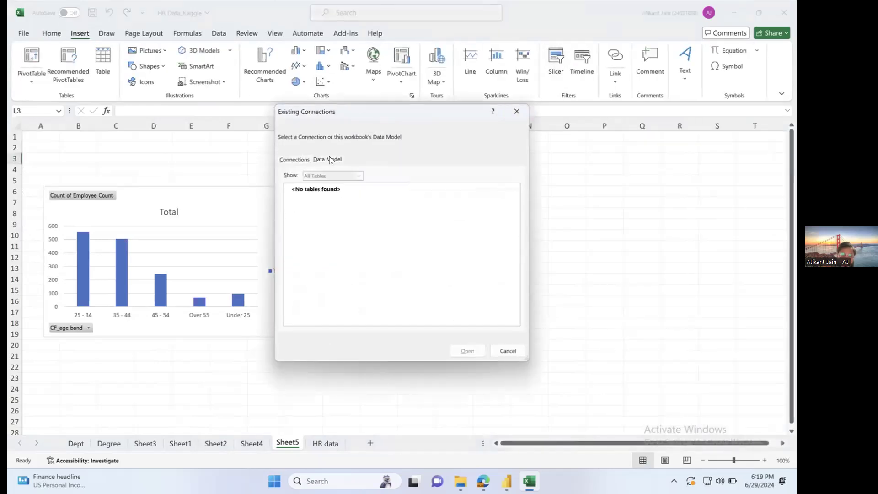
left_click(296, 159)
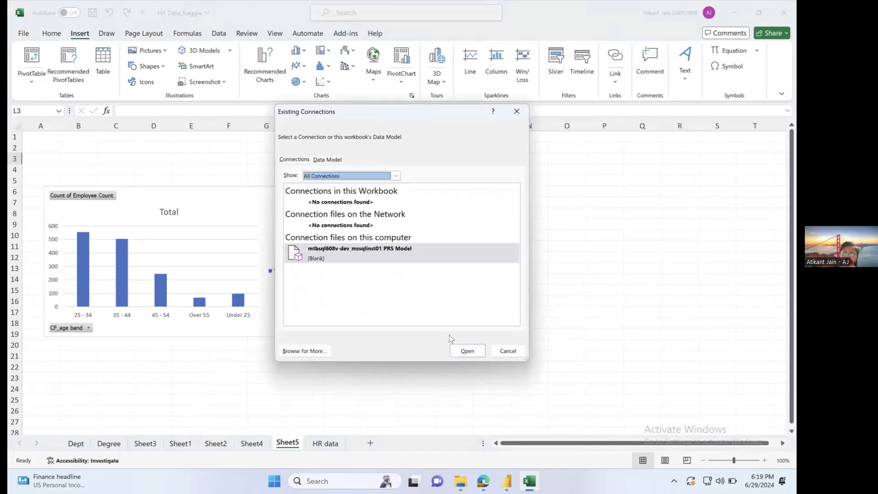
left_click(507, 351)
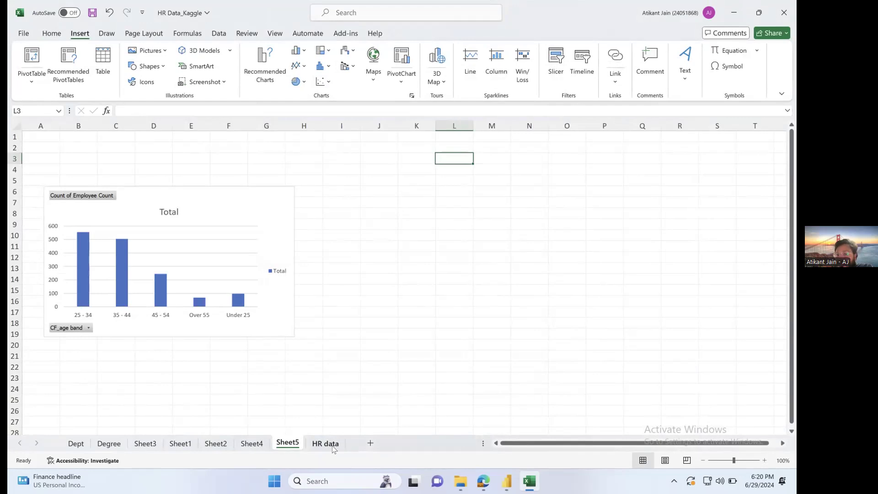
Shift the age band chart about one column to the right and return to the HR data sheet.
left_click_drag(284, 282, 323, 277)
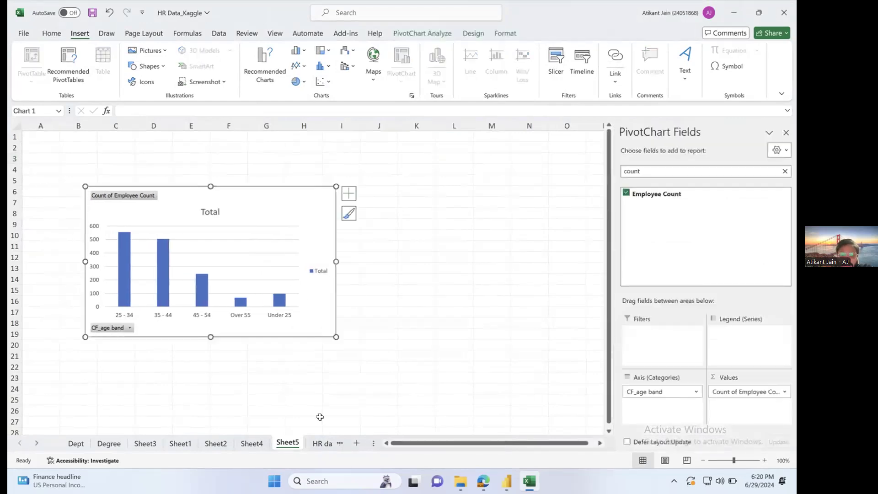
left_click(322, 443)
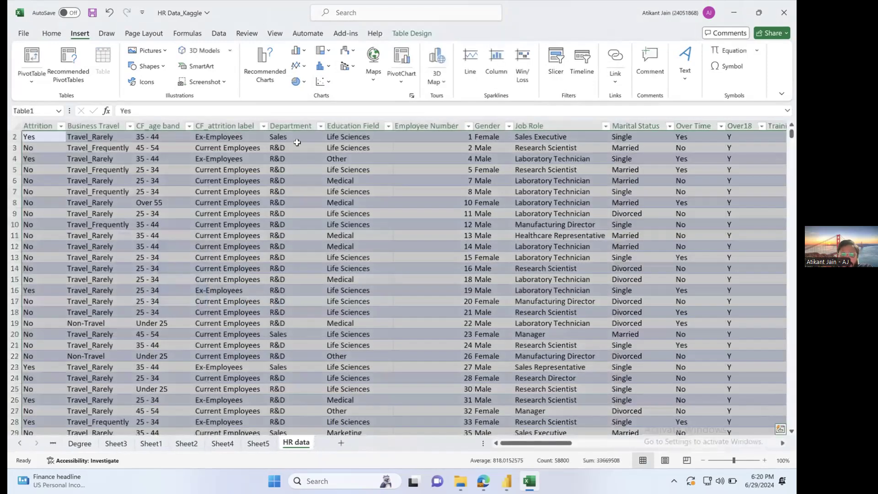
left_click(329, 156)
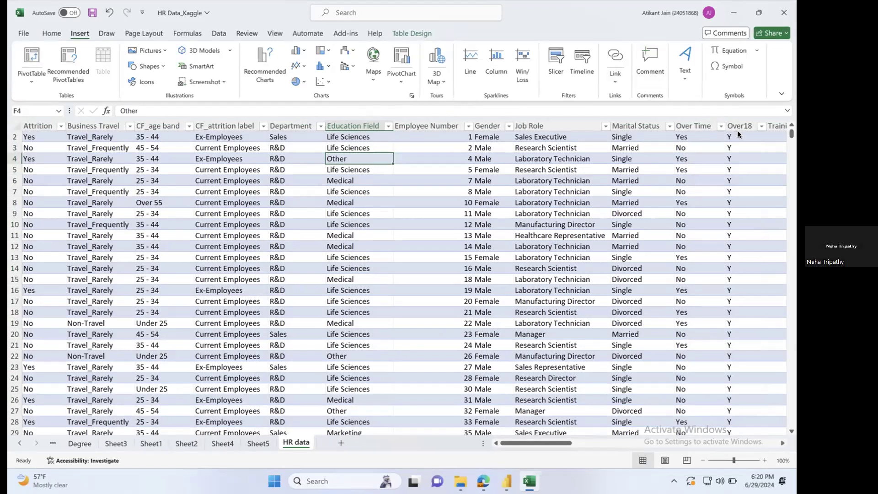
left_click(668, 136)
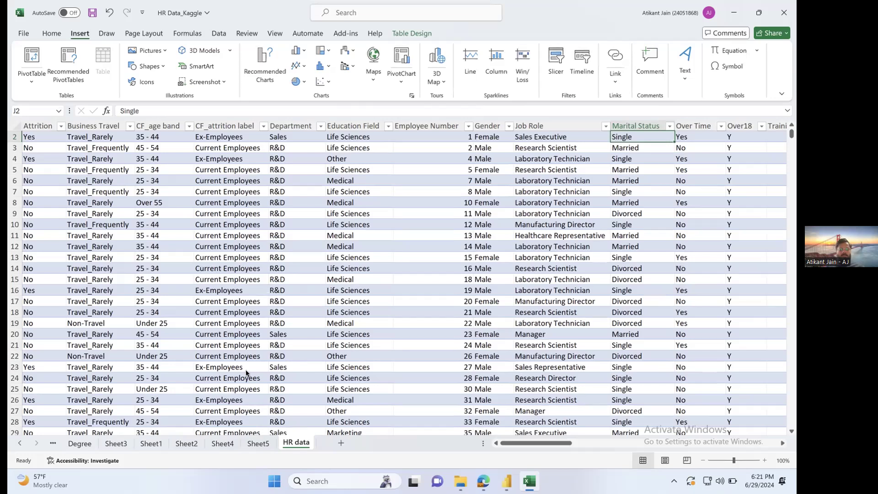
Switch to Microsoft Edge, search the web for "powerbi microsoft" and open Microsoft's Power BI product page.
left_click(483, 481)
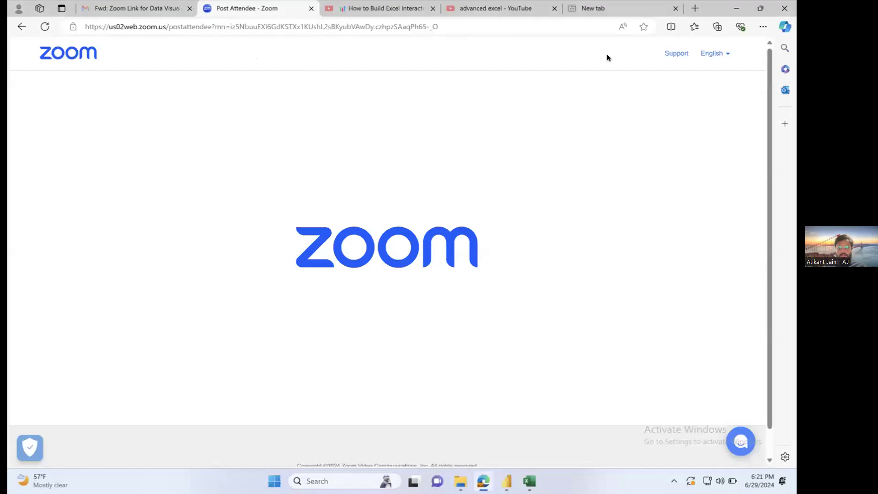
left_click(420, 26)
type("powerbi")
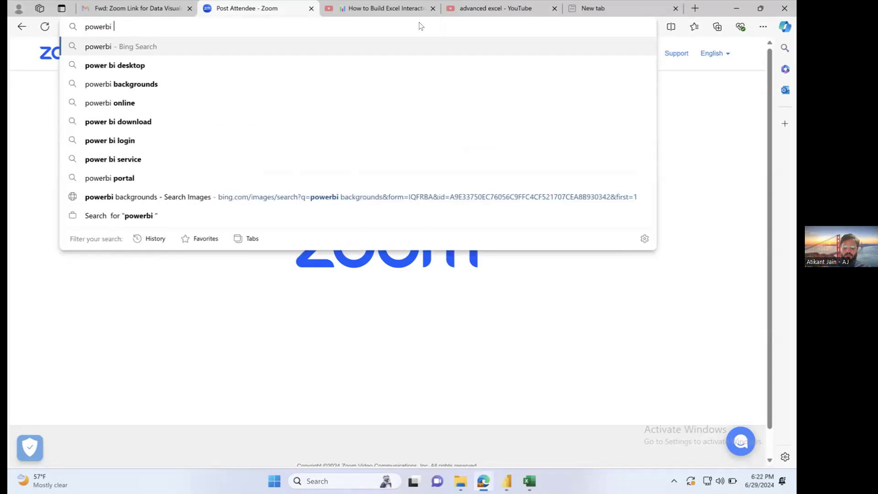
type(" microsoft")
key("Return")
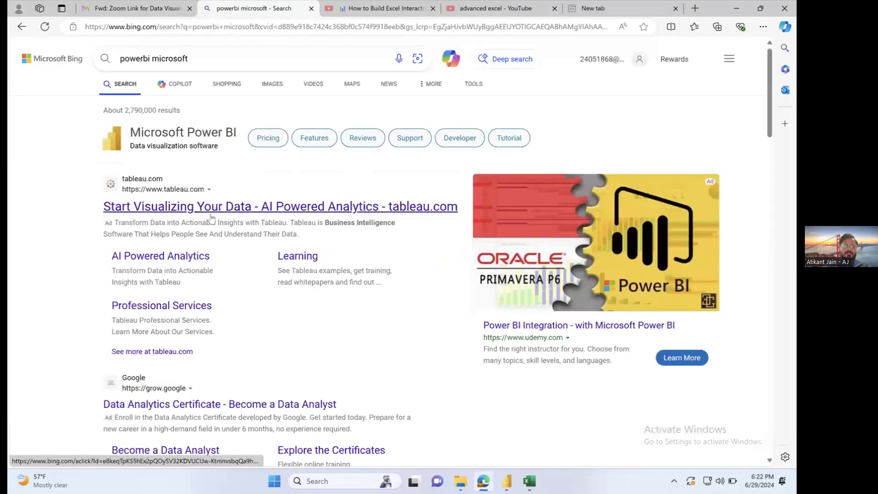
scroll(221, 353, "down", 3)
scroll(220, 354, "down", 3)
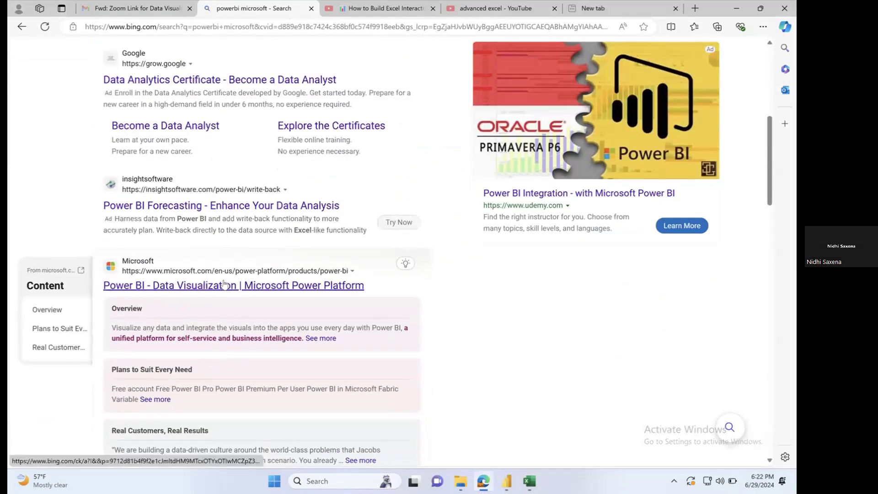
scroll(224, 283, "down", 1)
left_click(219, 242)
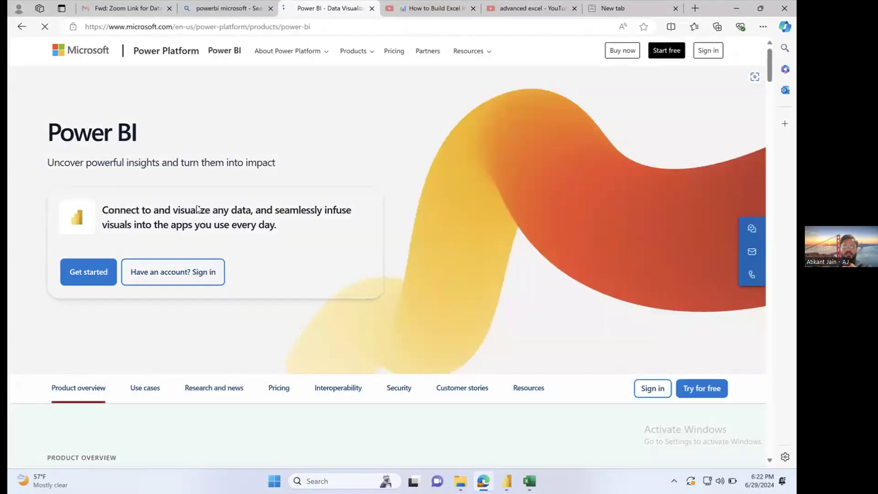
Examine the Power BI product page, including the sample report under Uncover insights with AI and the use cases.
scroll(216, 237, "down", 3)
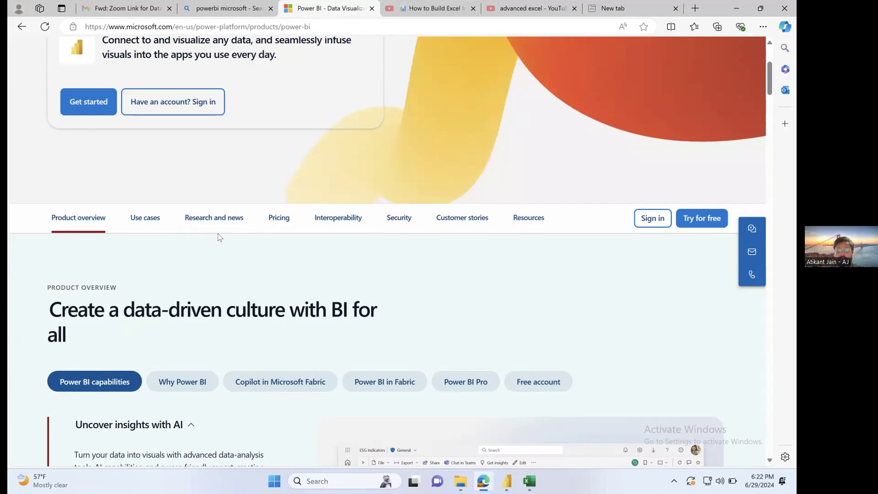
scroll(213, 287, "down", 5)
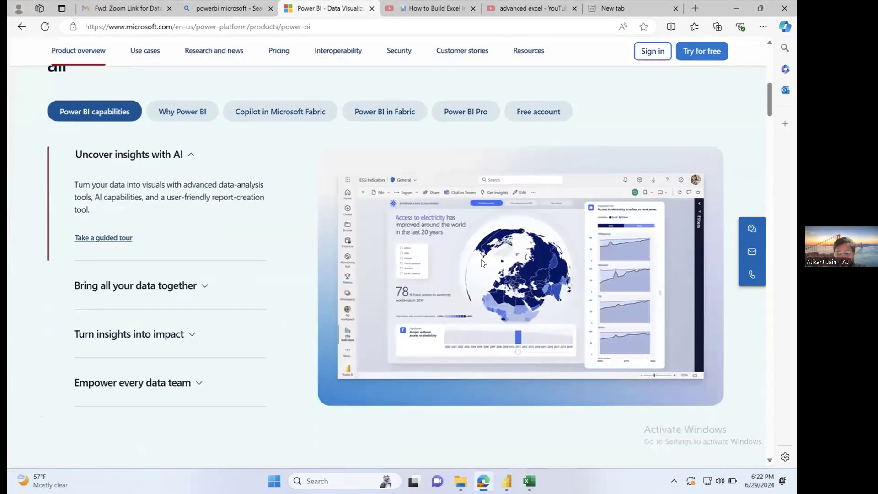
scroll(482, 263, "up", 5)
scroll(481, 261, "right", 3)
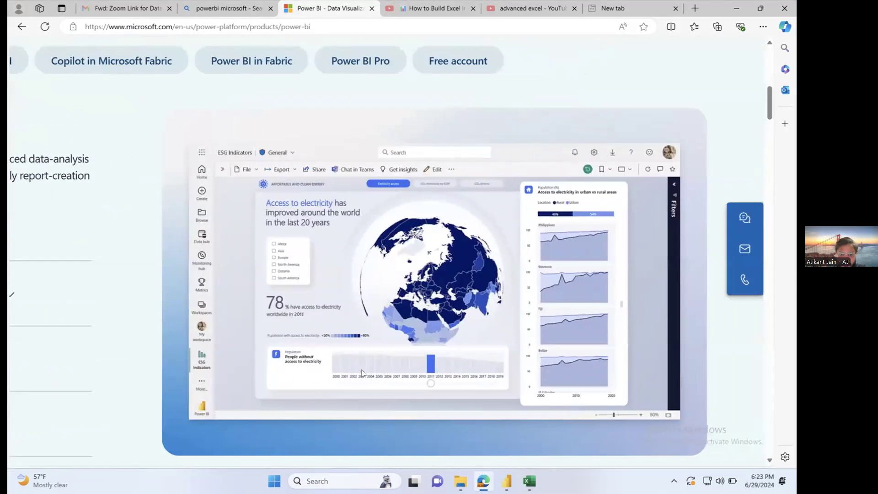
scroll(434, 233, "down", 2)
scroll(434, 233, "down", 2)
scroll(434, 230, "up", 5)
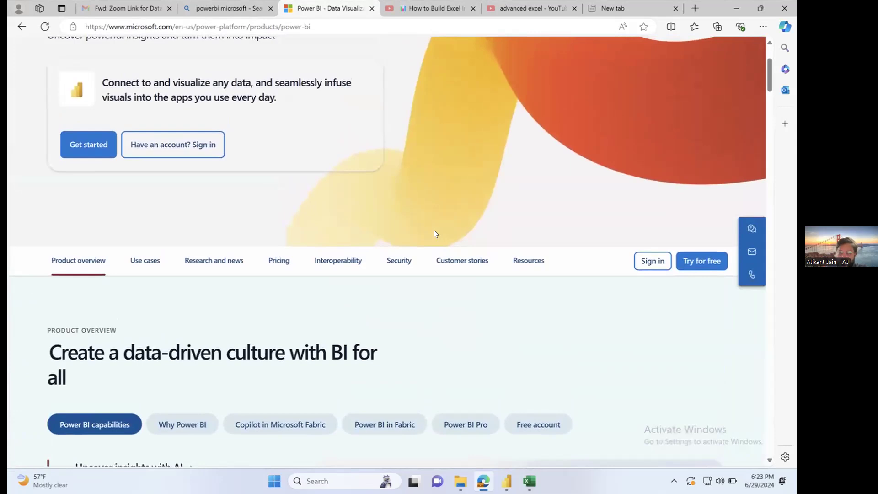
scroll(412, 299, "down", 6)
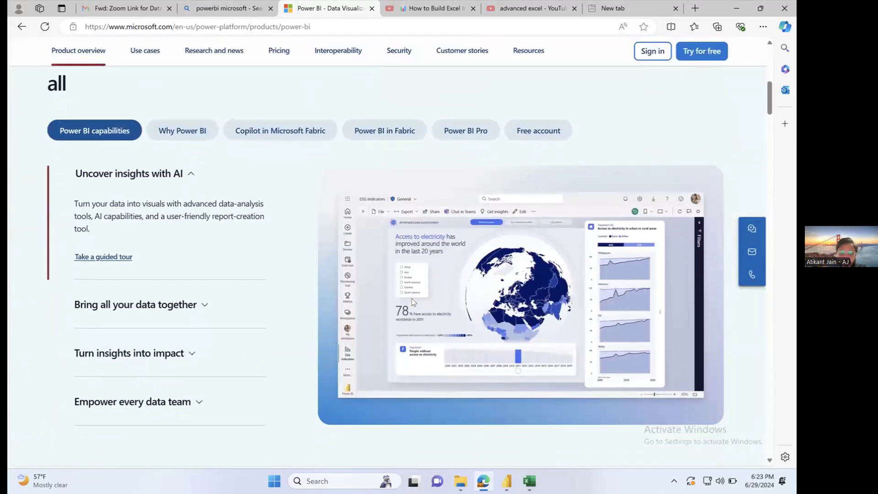
scroll(412, 298, "down", 6)
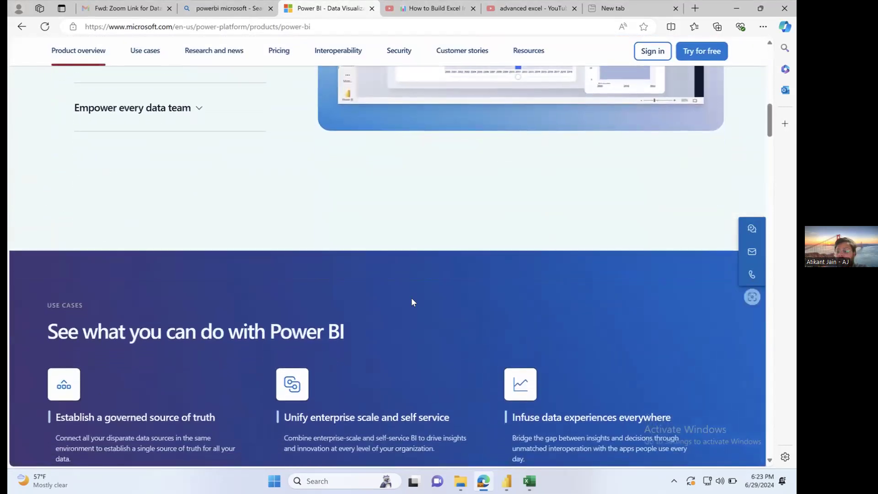
scroll(411, 302, "down", 14)
scroll(412, 301, "down", 20)
scroll(413, 302, "down", 4)
scroll(413, 302, "up", 20)
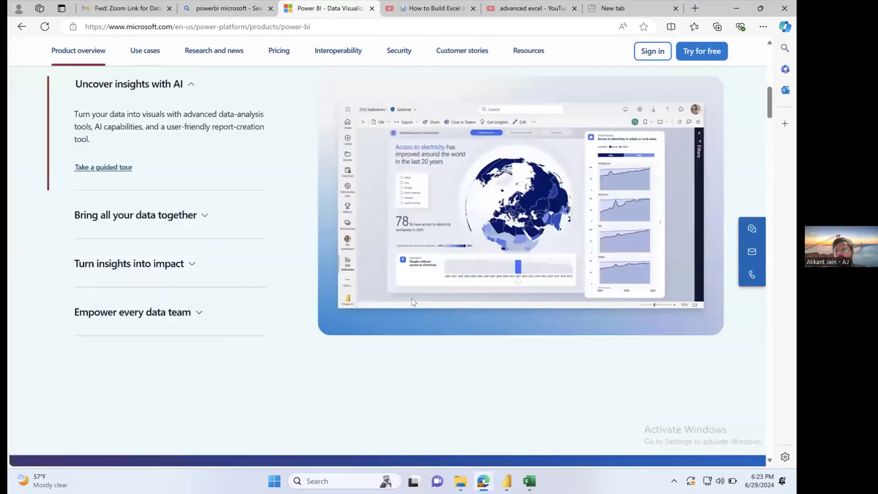
scroll(413, 302, "up", 10)
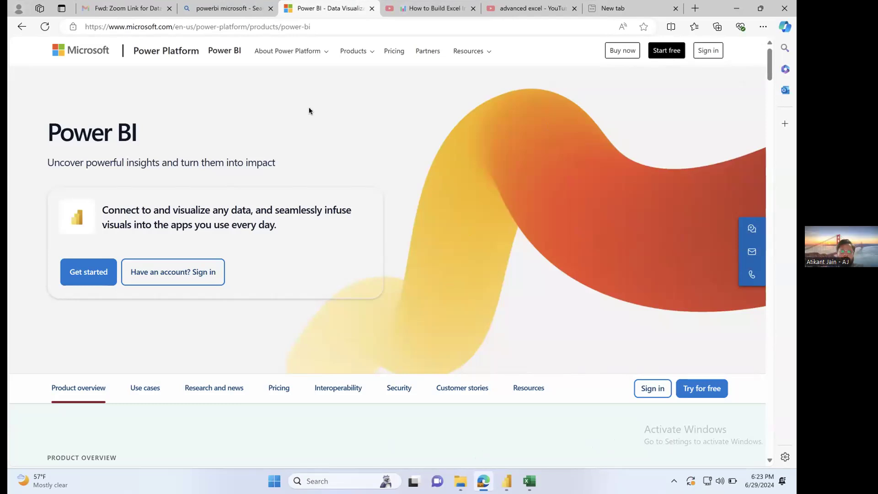
Search the web for "powerbi download" and open the Microsoft Store page for Power BI Desktop.
left_click(323, 32)
type("powerbi ")
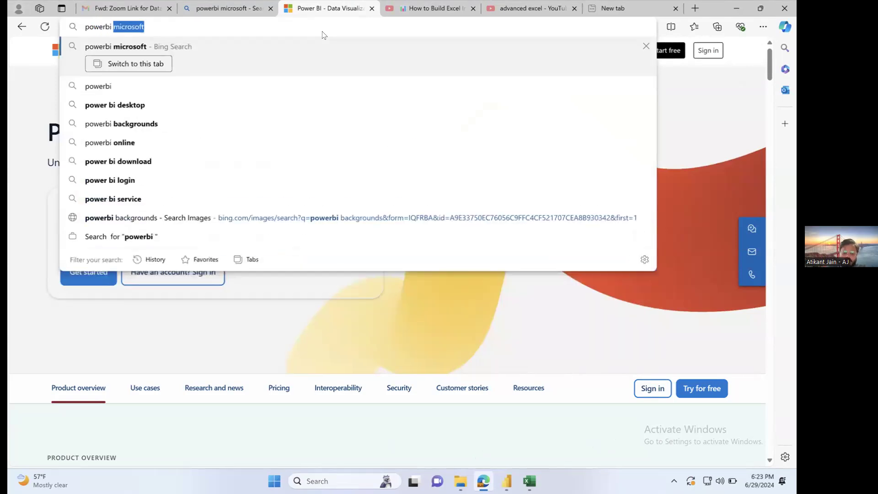
type("download")
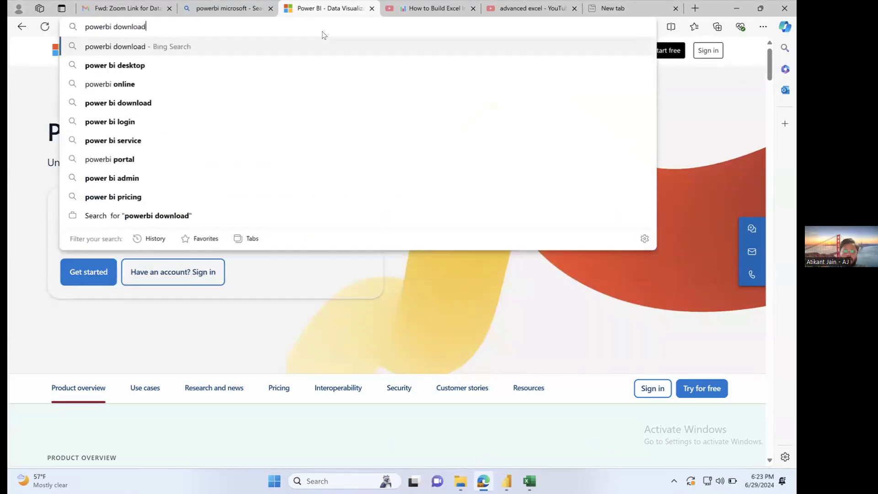
key("Return")
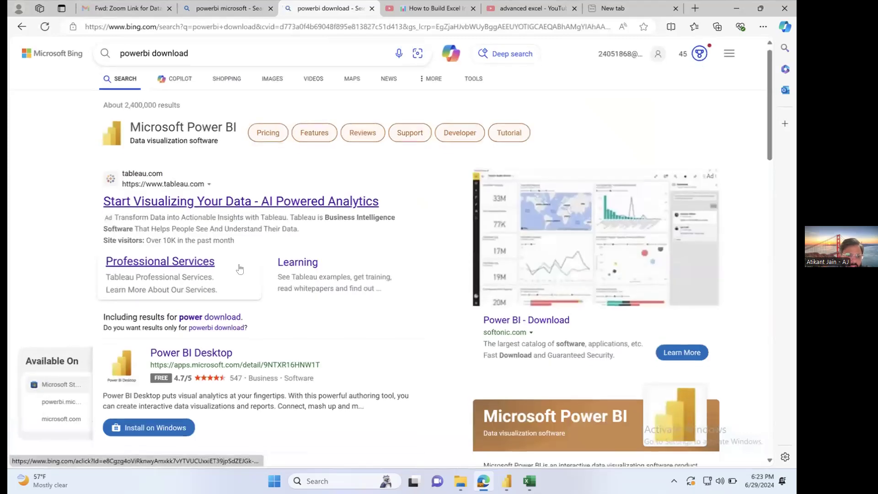
scroll(240, 269, "down", 5)
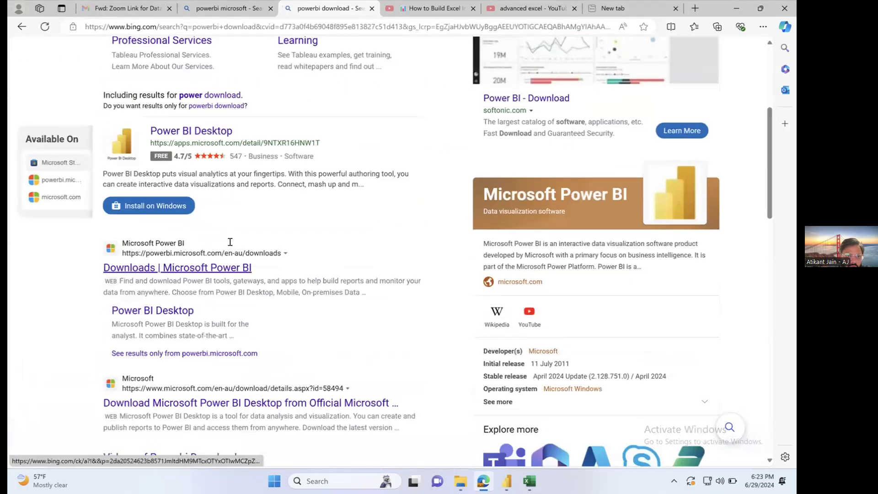
left_click(205, 136)
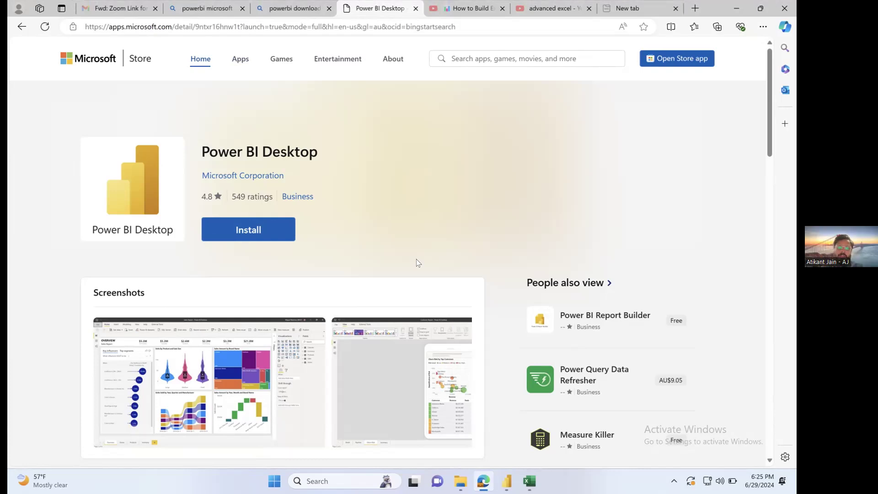
Switch to Power BI Desktop and look over the HR data table, the report page and the file start page.
key("alt+Tab")
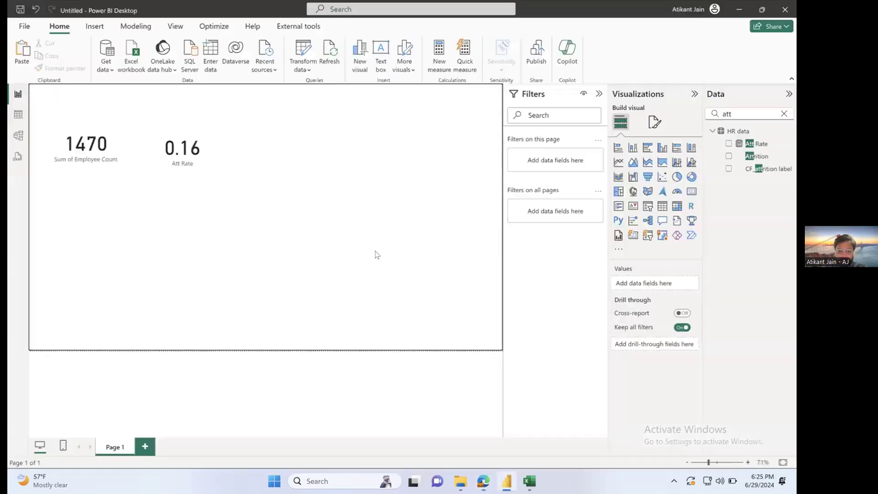
left_click(18, 114)
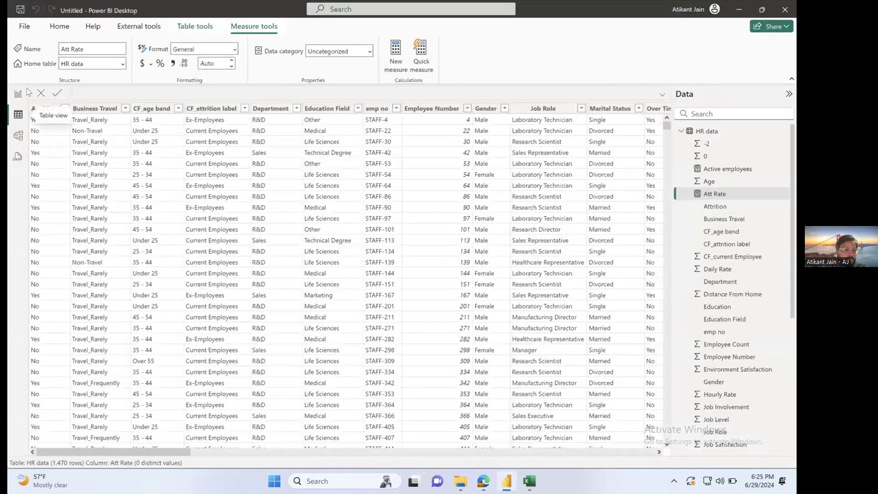
left_click(19, 93)
left_click(24, 26)
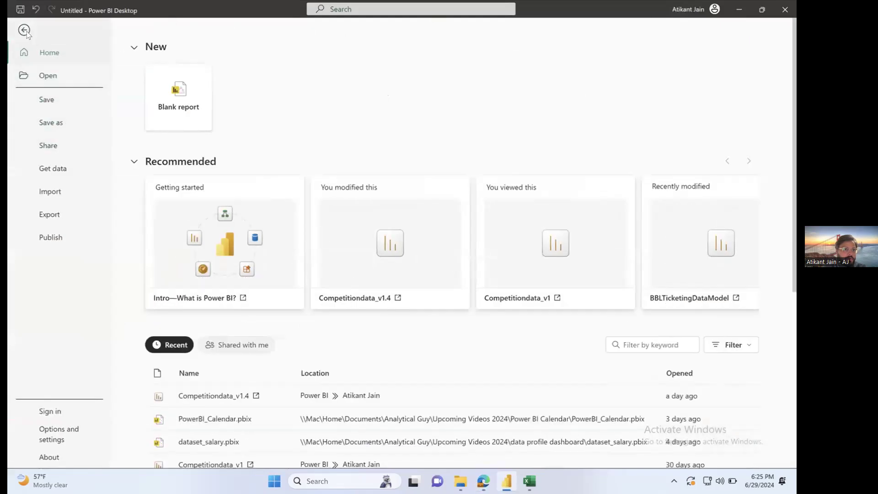
left_click(25, 31)
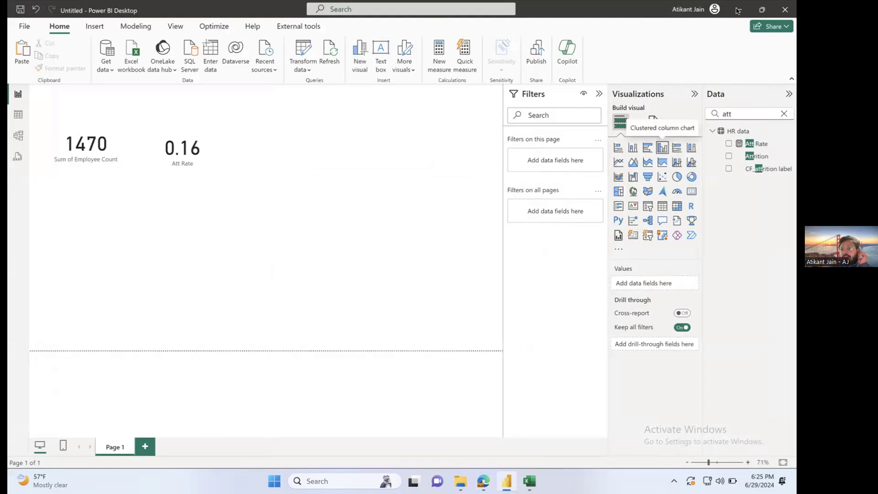
Shrink the Power BI Desktop window and browse the Insert, Modeling, View, Optimize, Help, External tools and Home commands.
left_click_drag(227, 54, 211, 90)
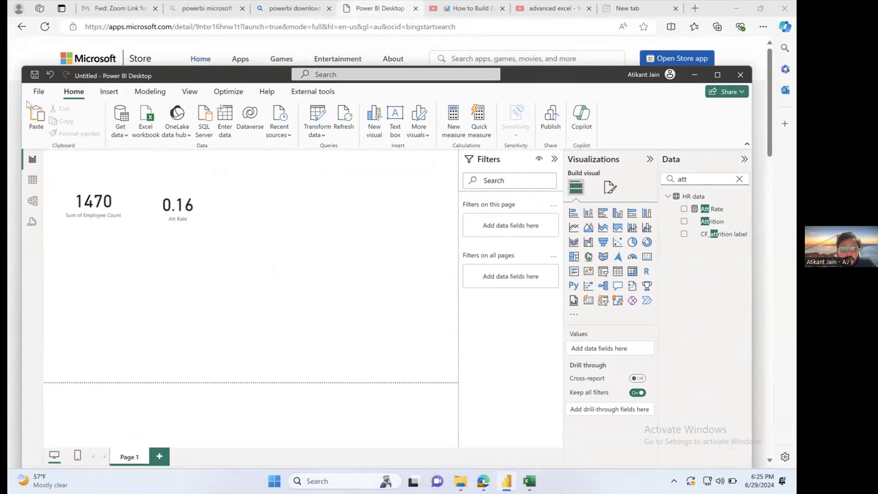
left_click(108, 92)
left_click(151, 91)
left_click(196, 91)
left_click(231, 91)
left_click(267, 91)
left_click(312, 91)
left_click(69, 90)
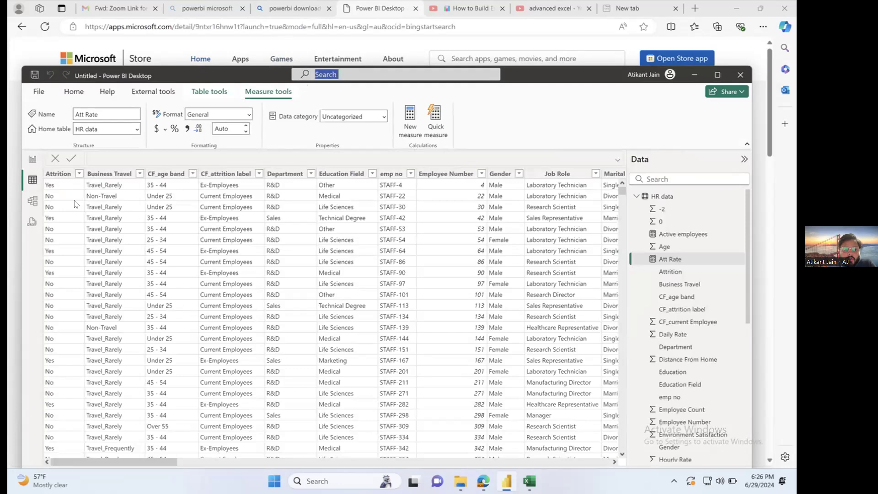
Inspect the Attrition, Business Travel and CF_age band columns of the HR data table in Table view.
left_click(59, 175)
left_click(105, 175)
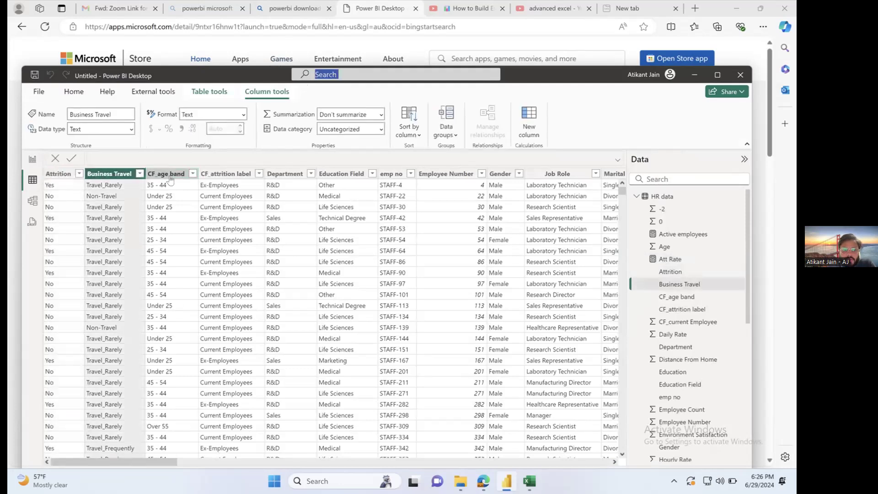
left_click(167, 176)
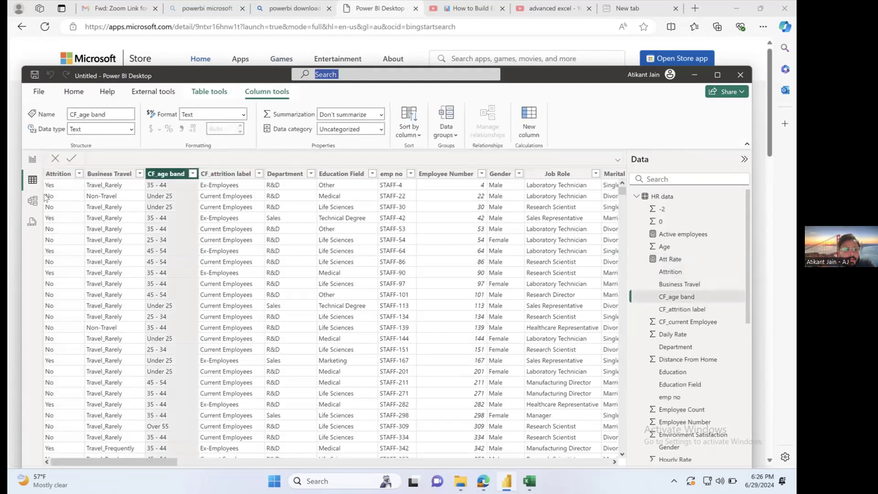
Move the HR data card toward the left of the model diagram, and view DAX Query View without its introduction before returning to the report.
left_click(33, 201)
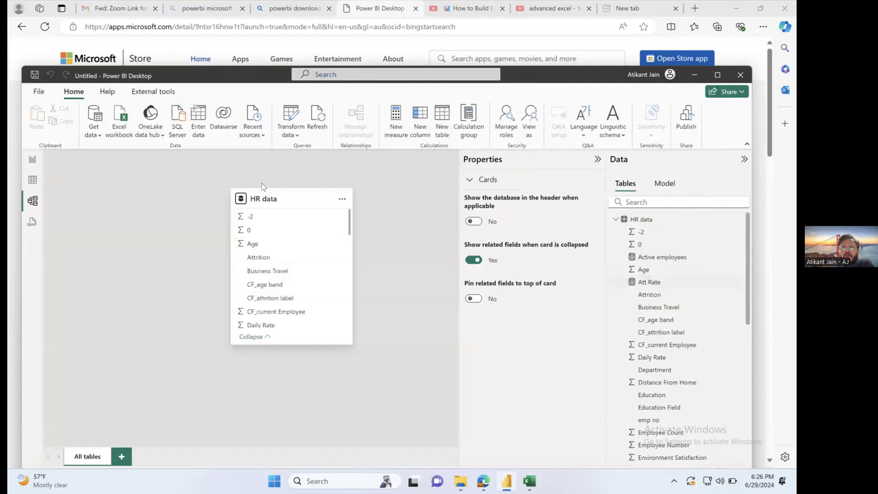
left_click_drag(270, 191, 147, 225)
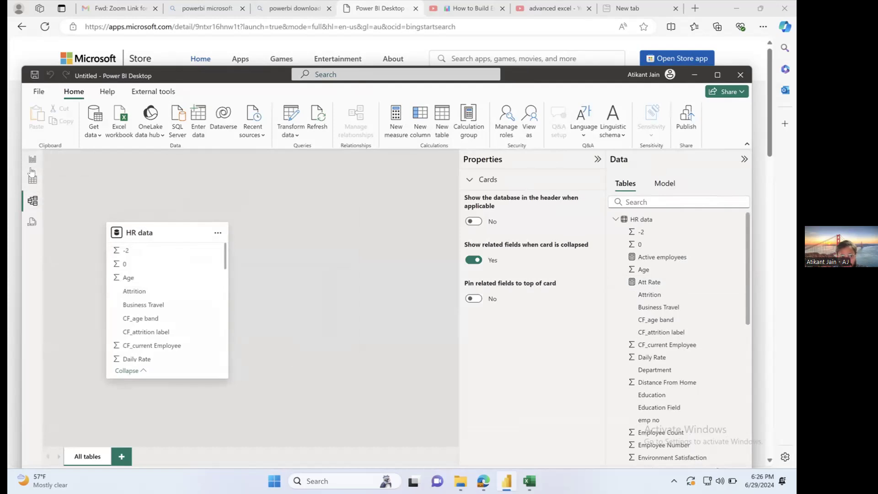
left_click(30, 223)
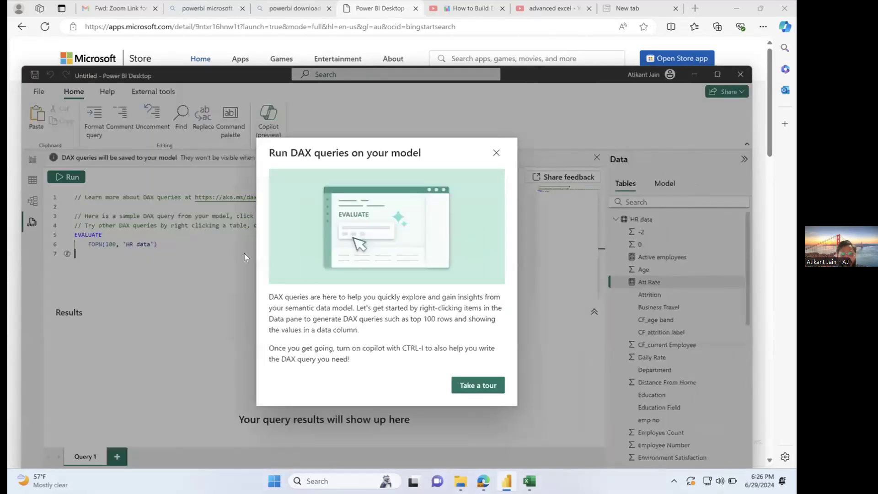
left_click(497, 153)
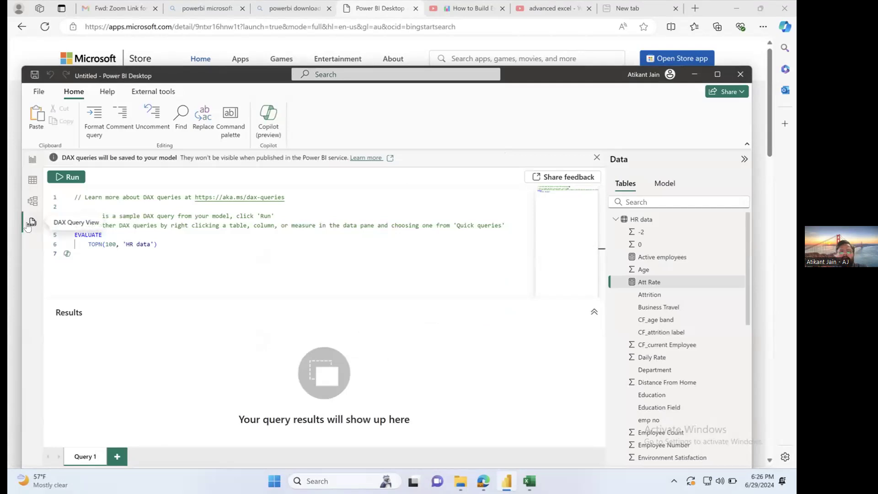
left_click(32, 160)
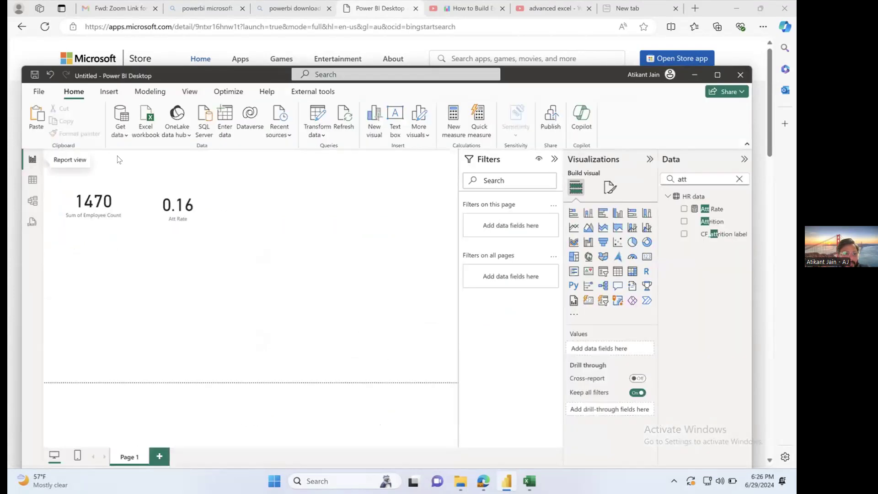
Add three blank pages to the report and preview the last page's mobile layout, ending in desktop layout.
left_click_drag(239, 69, 245, 39)
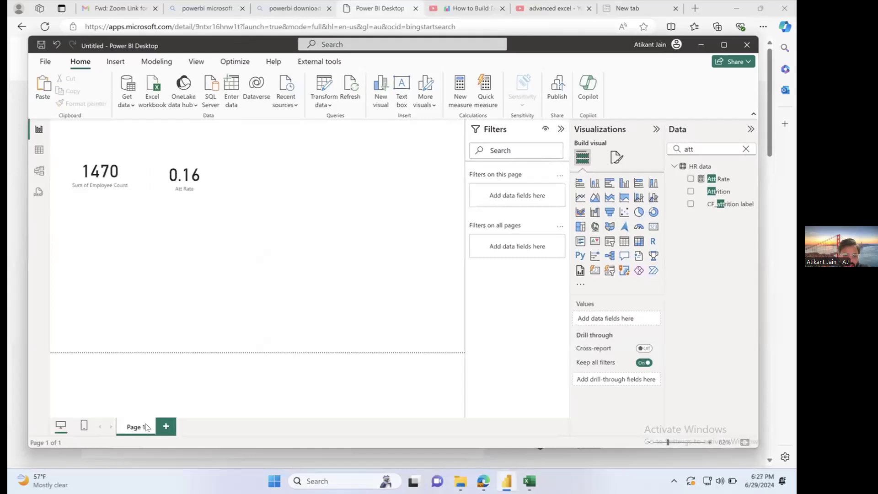
left_click(166, 426)
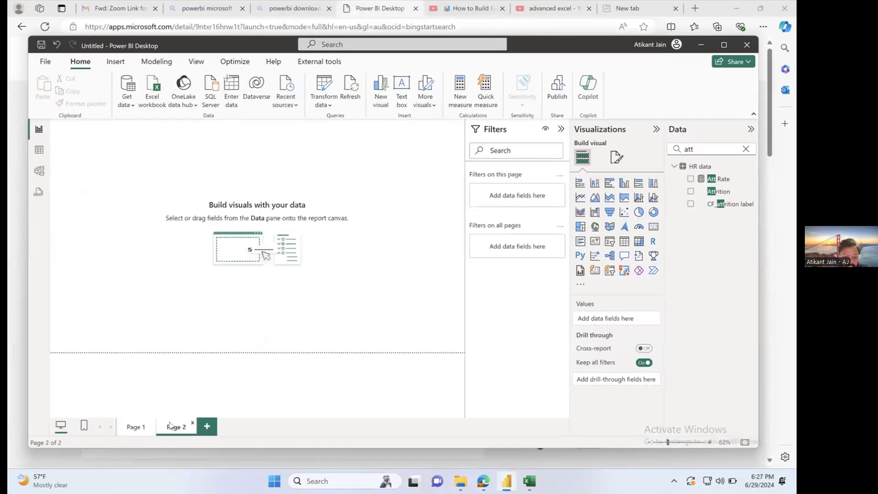
left_click(203, 428)
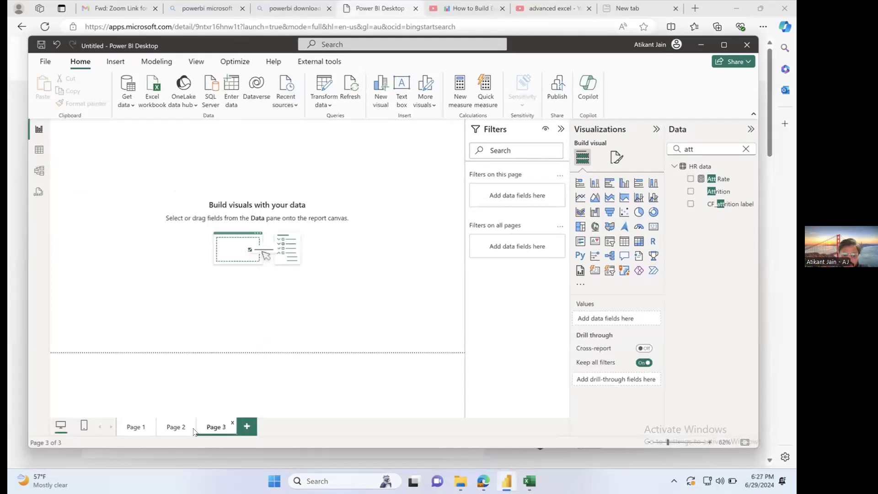
left_click(248, 427)
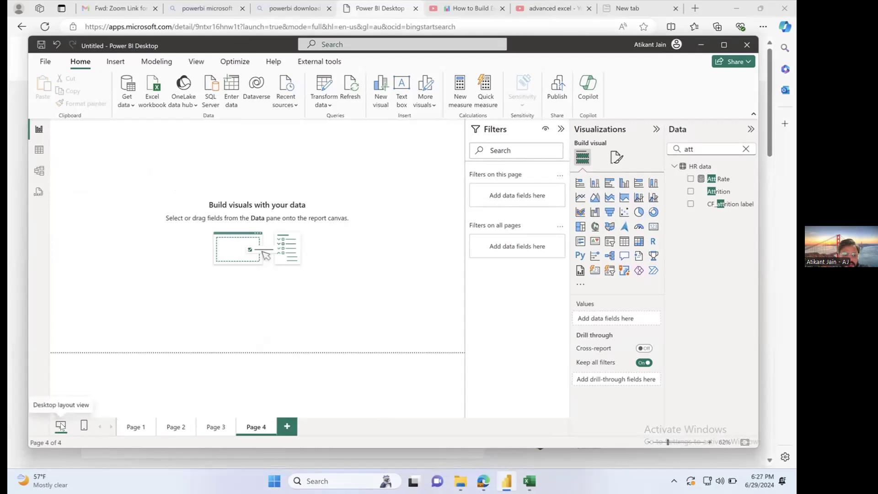
left_click(86, 424)
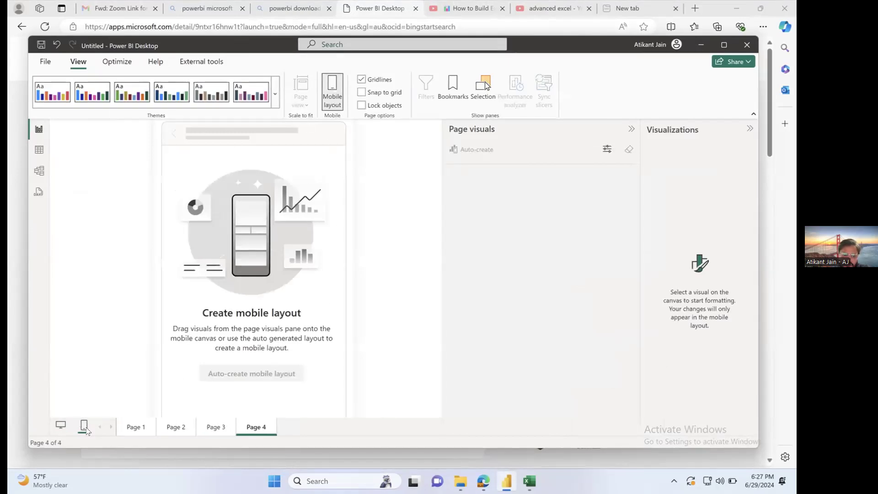
left_click(60, 425)
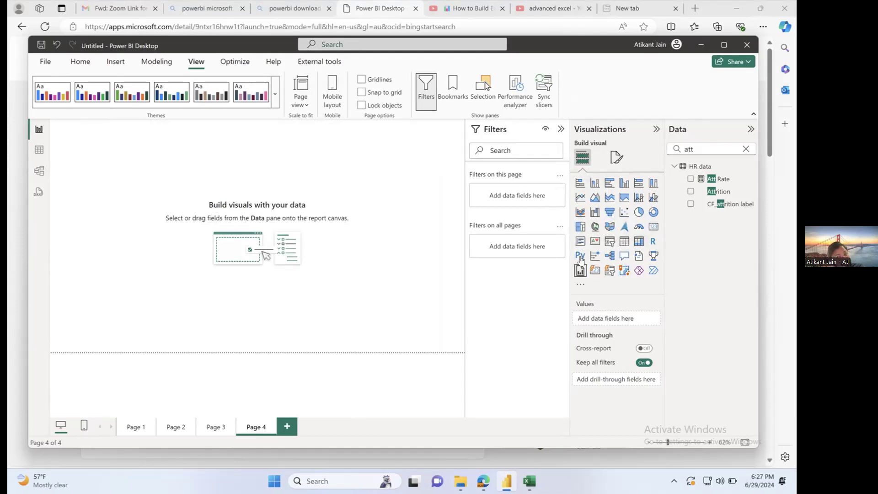
Clear the field search, look through the HR data fields and collapse the table's field list.
left_click(746, 149)
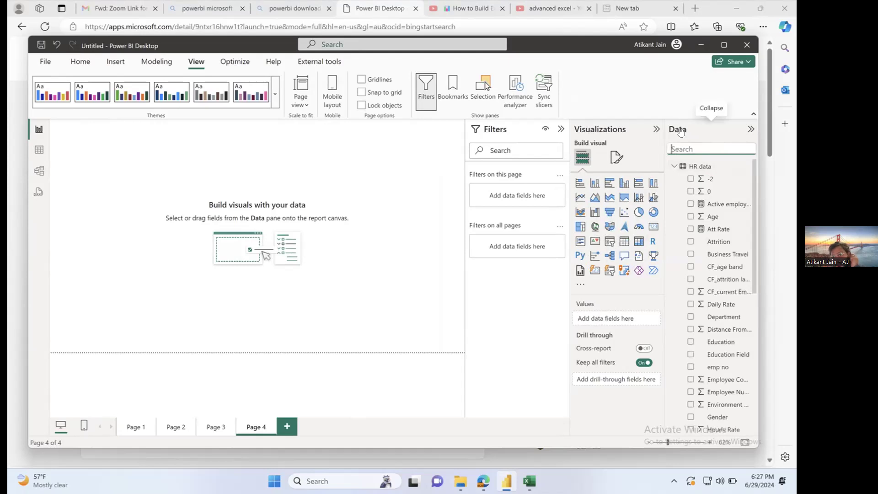
left_click(700, 167)
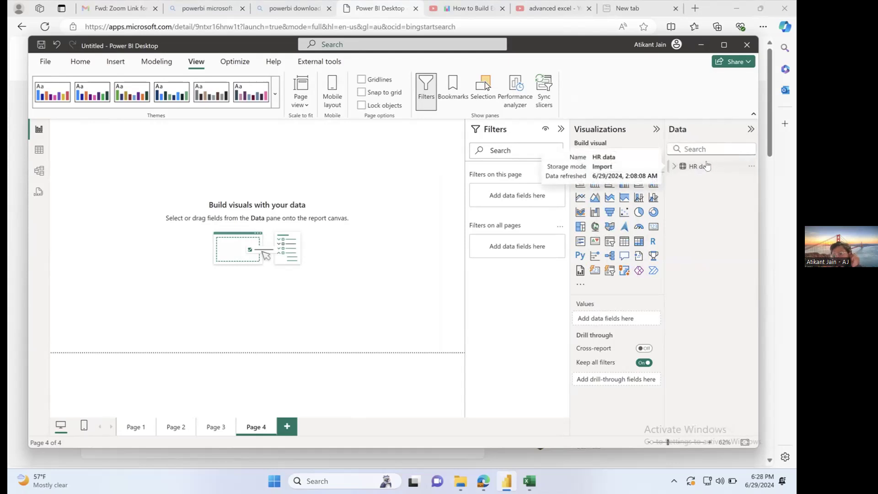
left_click(672, 166)
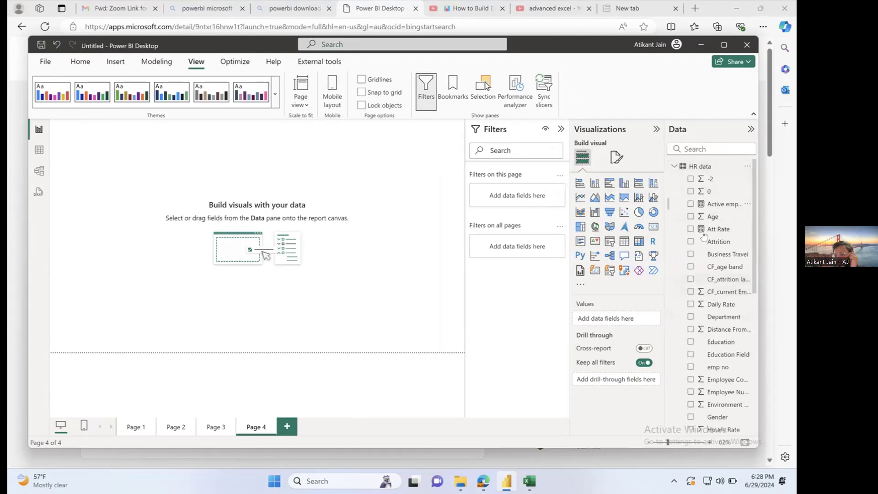
left_click(673, 166)
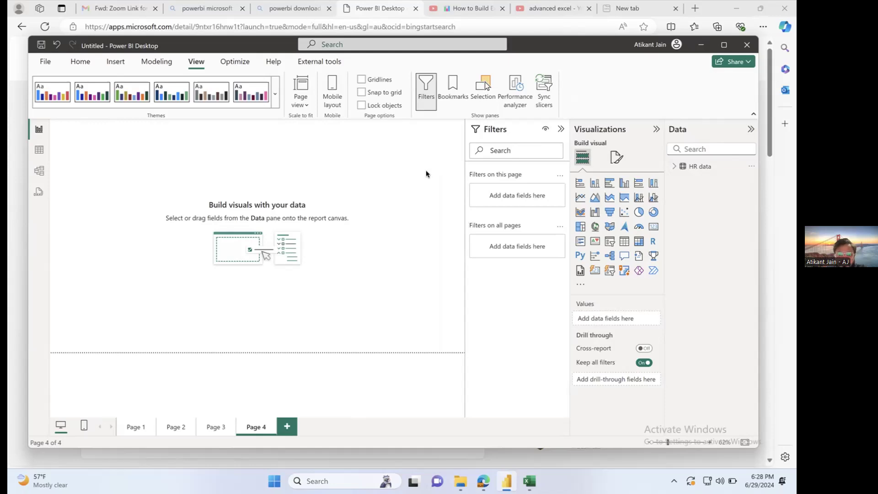
left_click(427, 310)
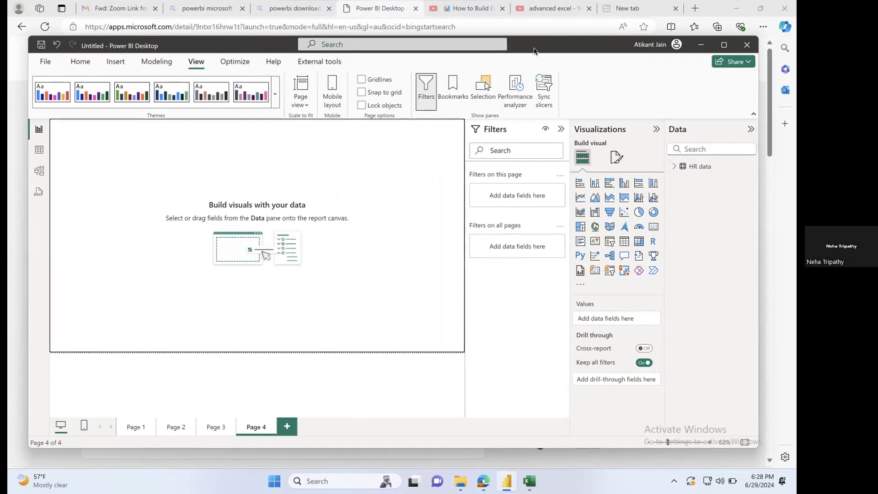
Maximize the window and examine the HR data columns in Table view, from Attrition through Years Since Last Promotion.
left_click(721, 45)
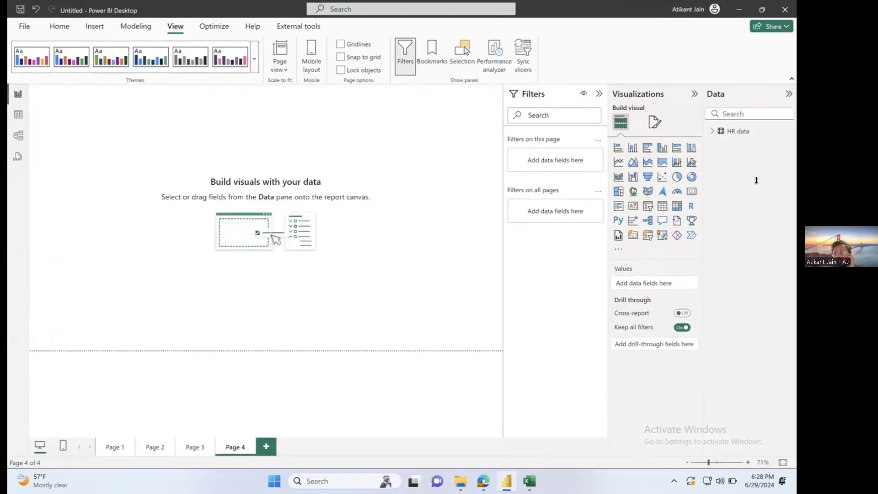
left_click(19, 116)
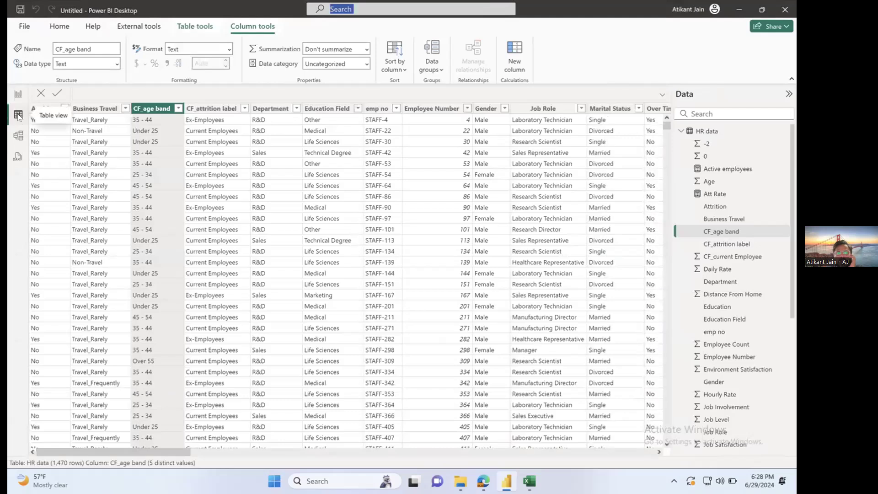
left_click(95, 145)
left_click(43, 114)
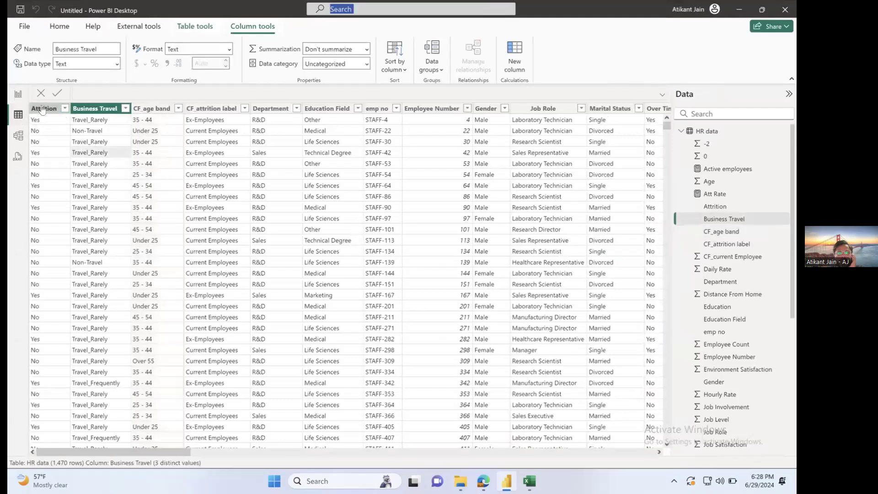
left_click(93, 108)
left_click(151, 108)
left_click(211, 108)
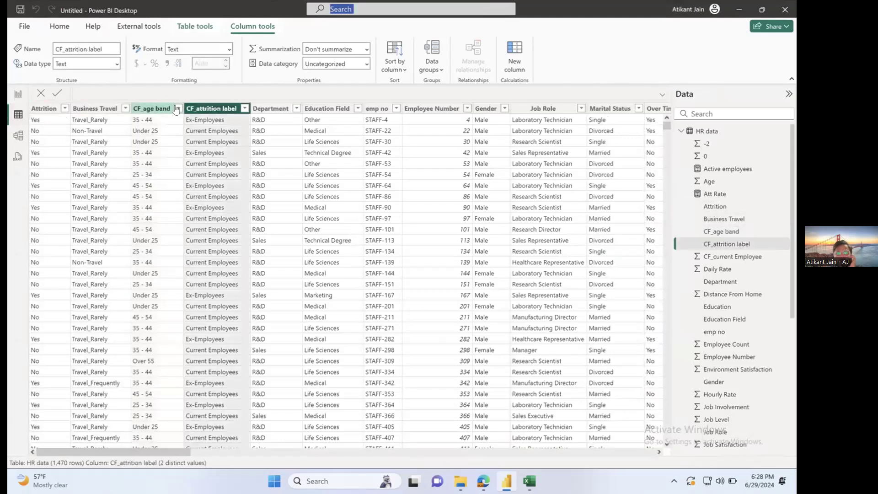
left_click(177, 108)
left_click(244, 342)
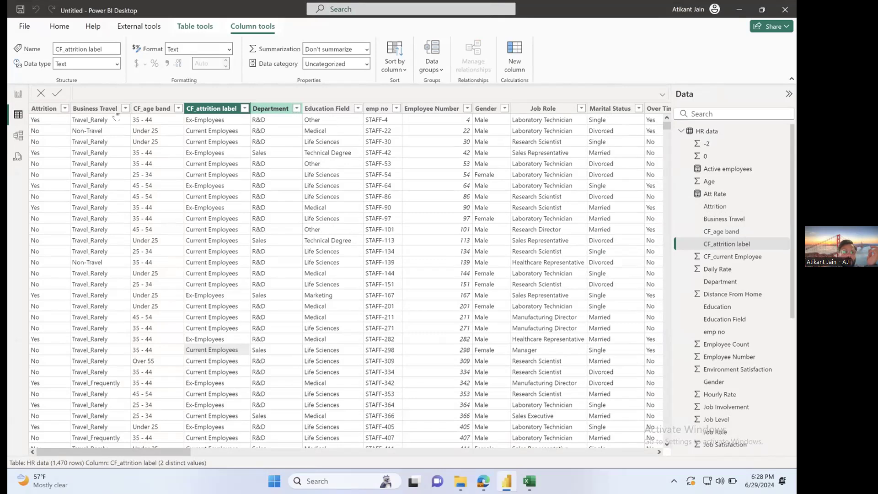
scroll(409, 164, "right", 10)
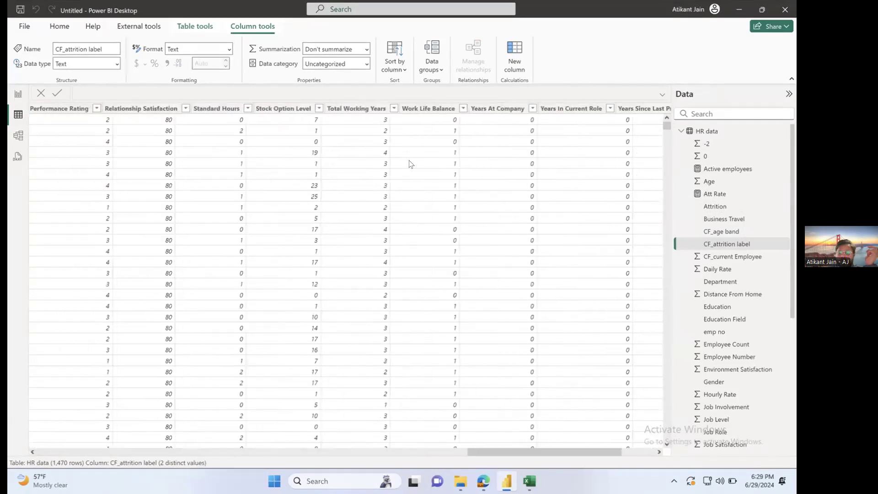
Examine the Work Life Balance and Total Working Years columns and look across the remaining HR data columns in Table view.
left_click(289, 108)
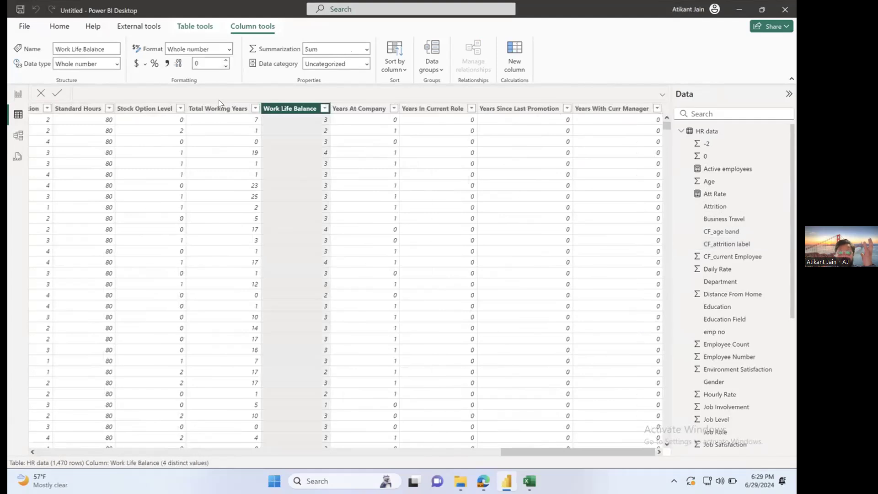
left_click(219, 108)
scroll(235, 118, "left", 10)
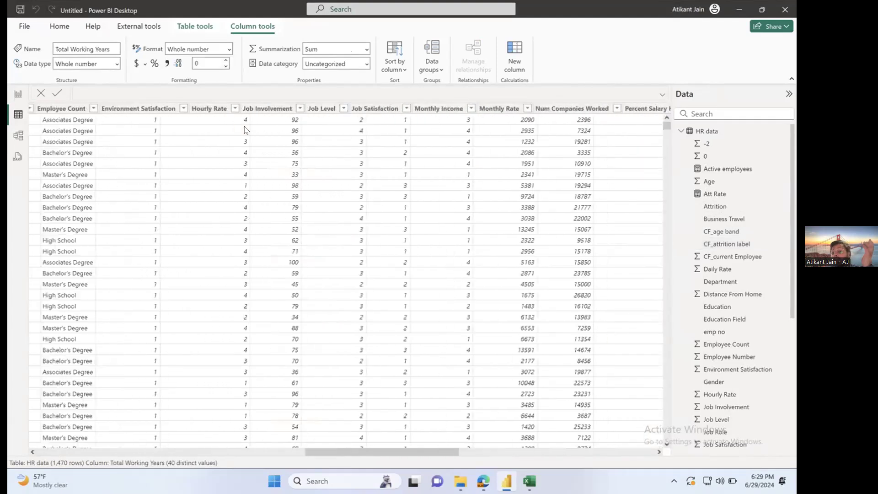
scroll(437, 196, "right", 10)
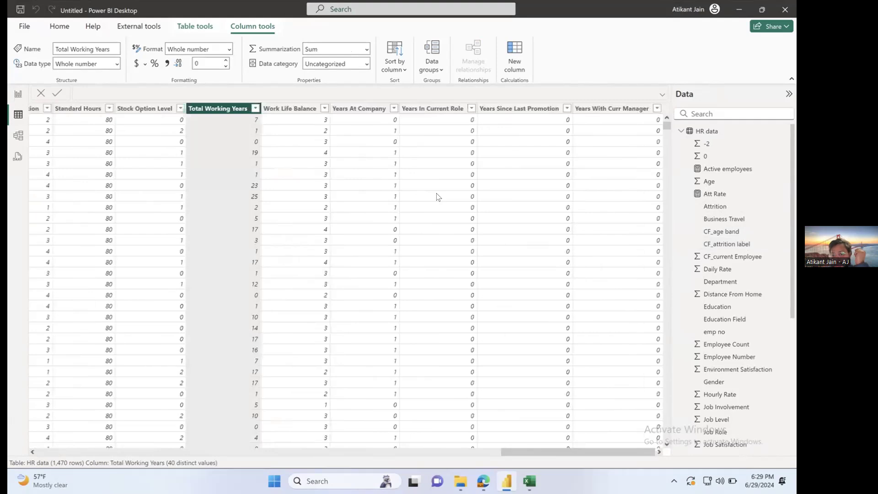
scroll(437, 197, "left", 10)
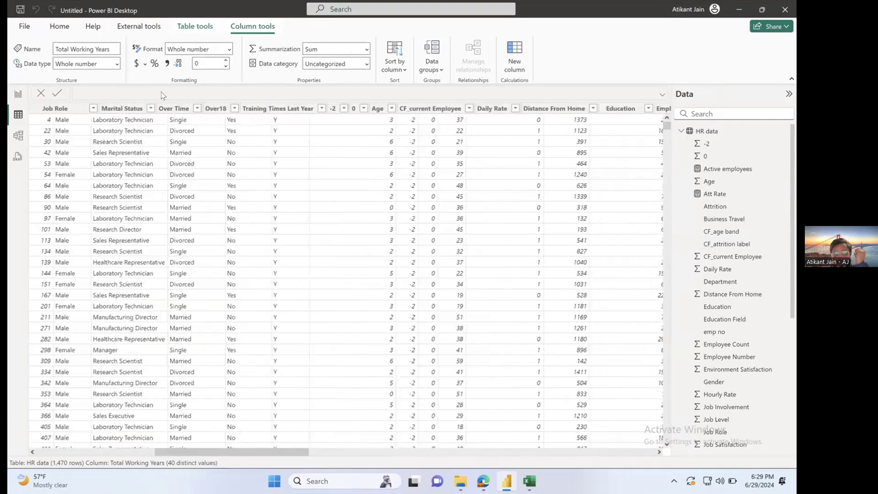
Place an empty filled map near the middle of Page 4, and view the HR data in Table view before returning to the report.
left_click(18, 94)
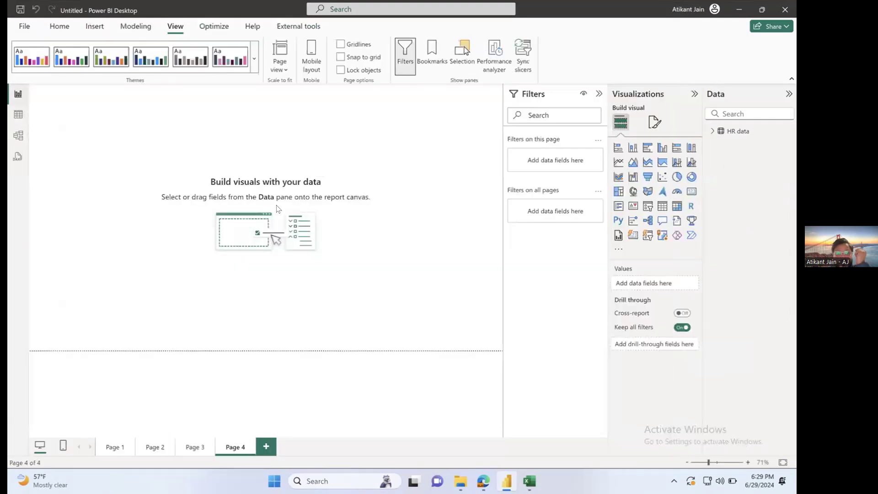
left_click(647, 191)
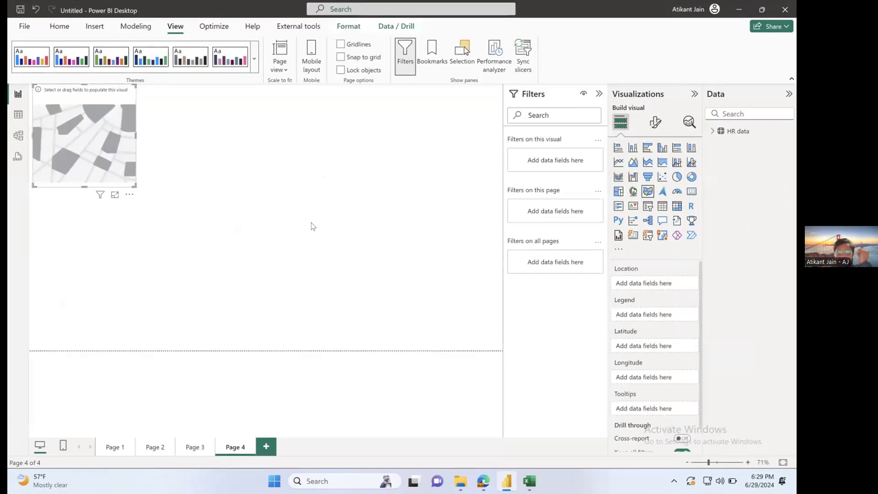
left_click_drag(46, 163, 195, 252)
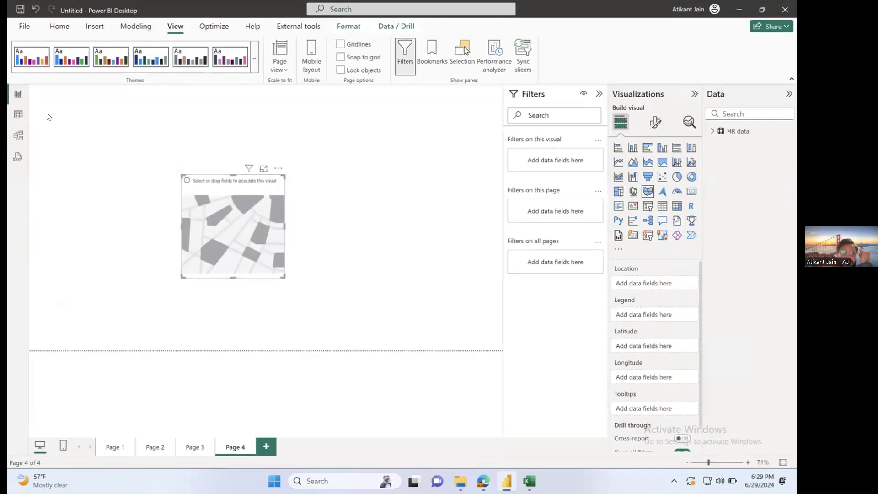
left_click(18, 115)
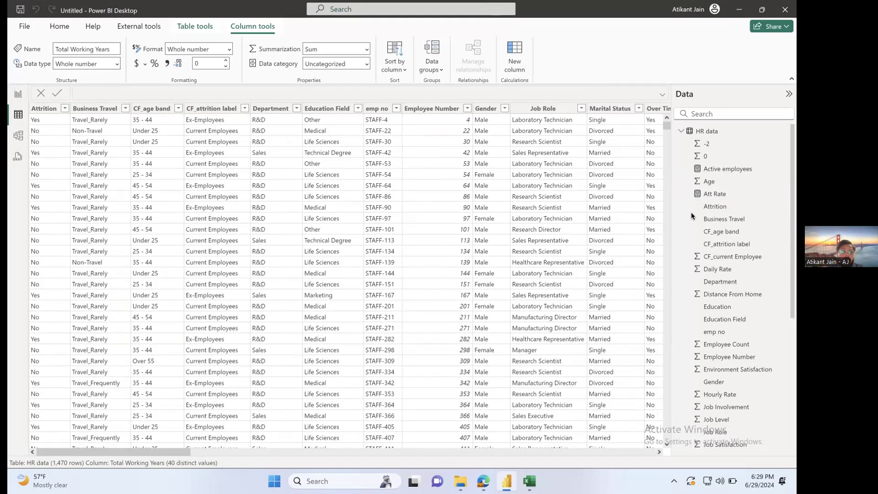
left_click(18, 94)
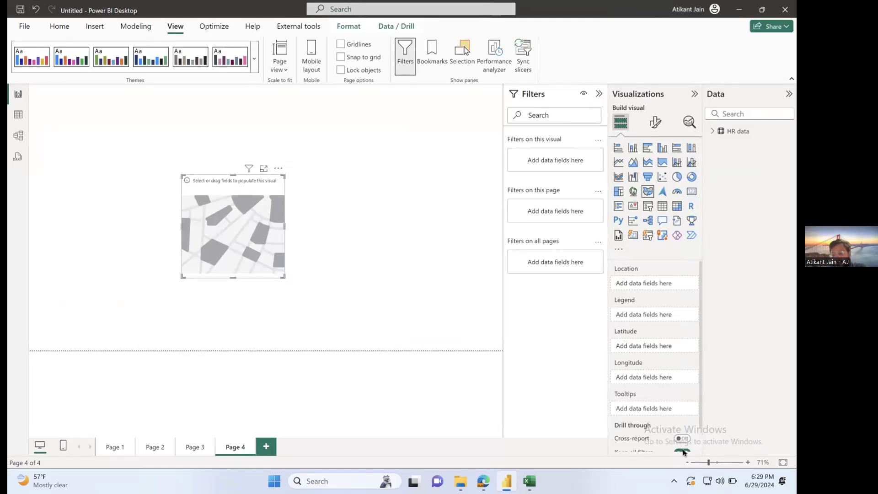
Remove the empty filled map from Page 4 and view the options for getting more visuals.
left_click(279, 169)
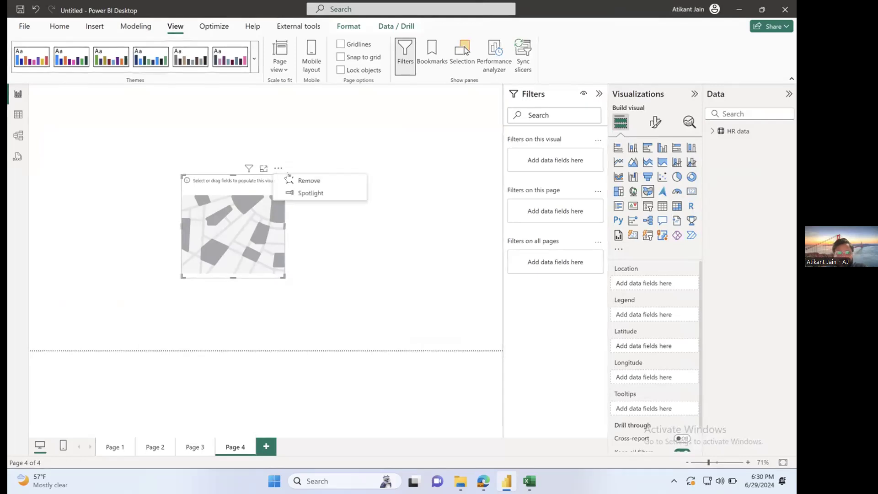
left_click(295, 181)
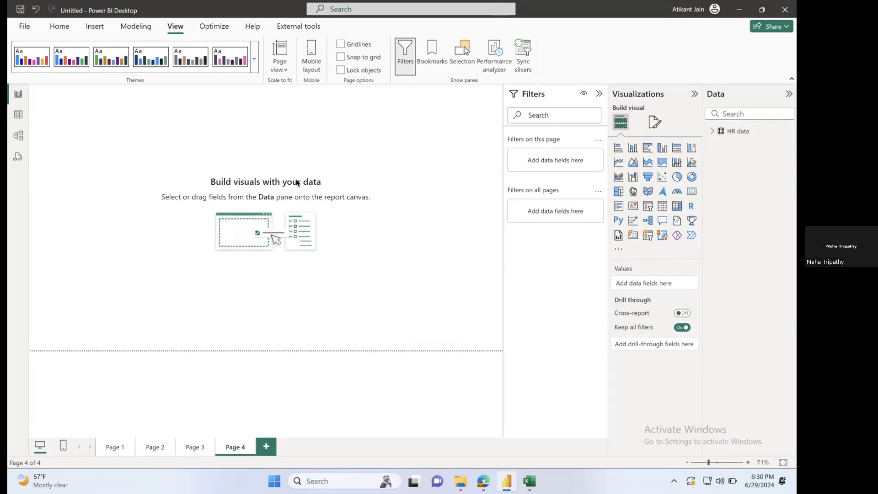
left_click(615, 251)
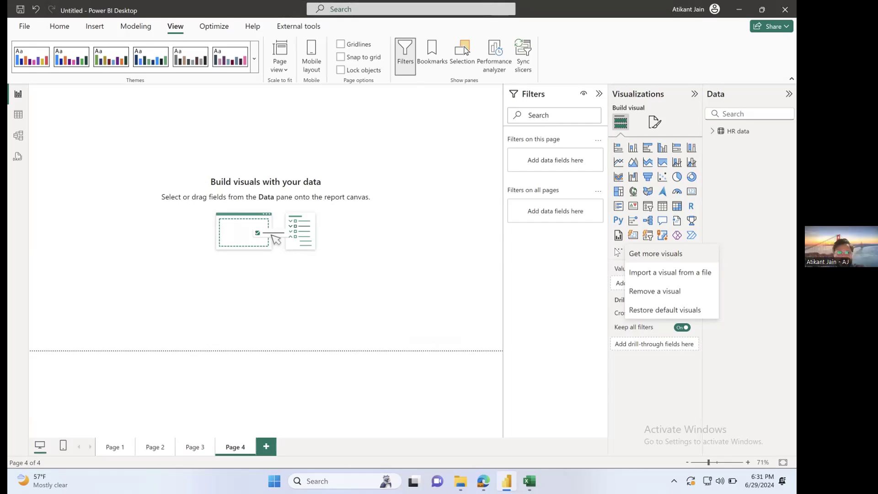
left_click(434, 204)
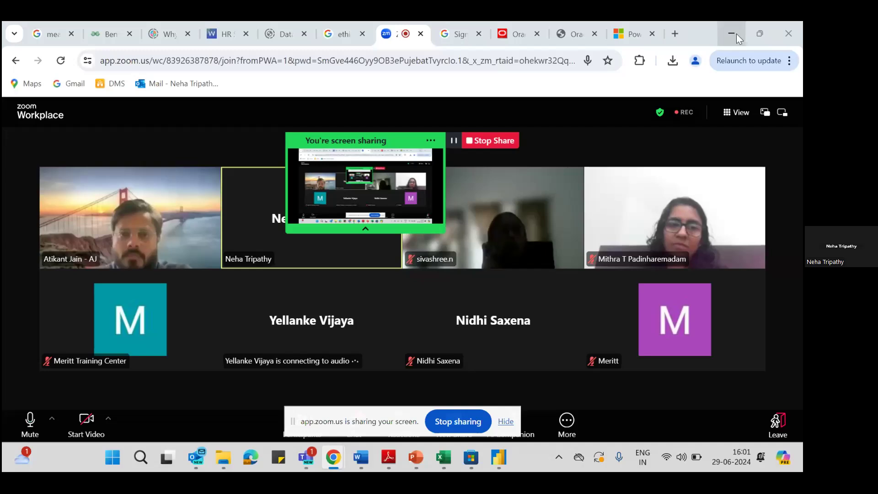
Switch from the browser to Power BI Desktop, start a blank report and end the screen share.
left_click(735, 34)
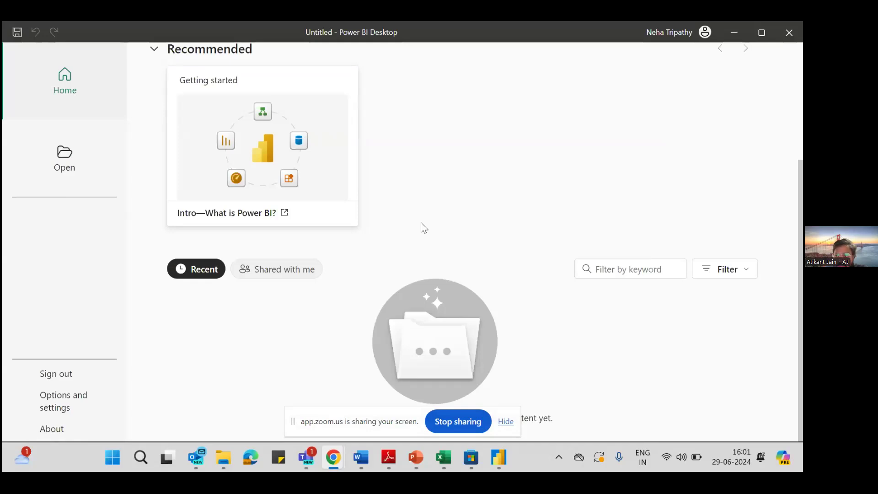
left_click(801, 134)
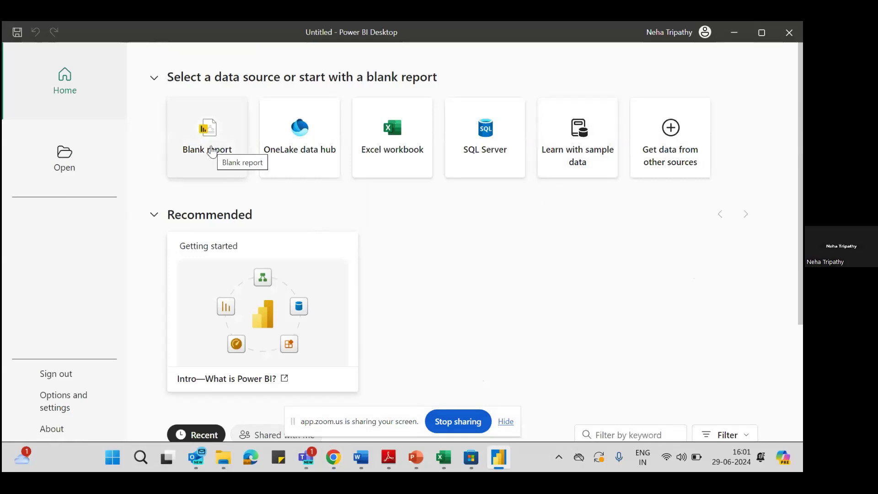
left_click(219, 151)
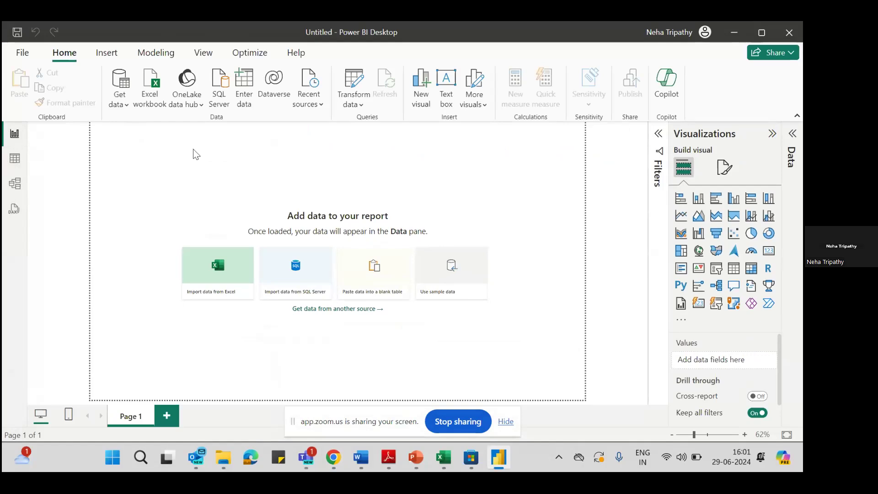
key("alt")
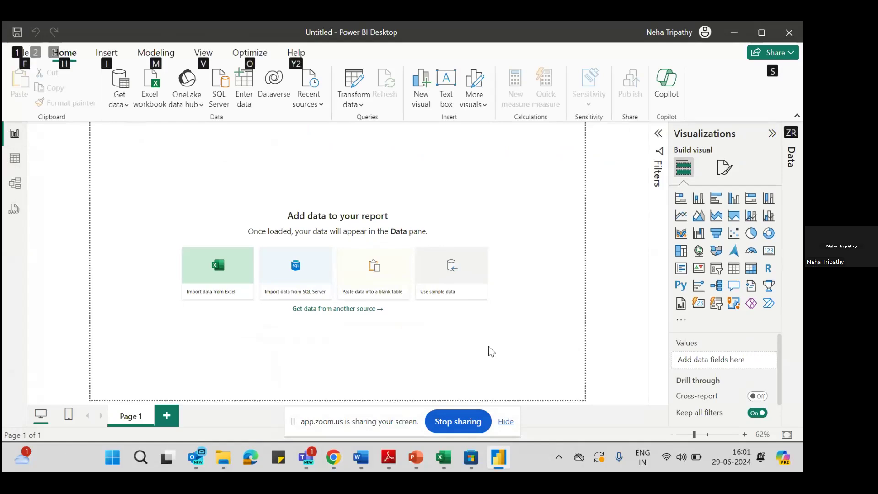
left_click(458, 421)
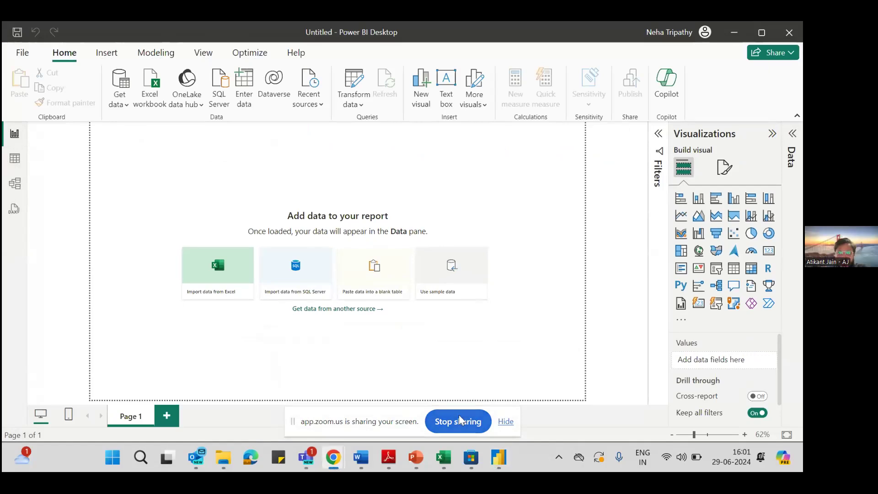
left_click(455, 421)
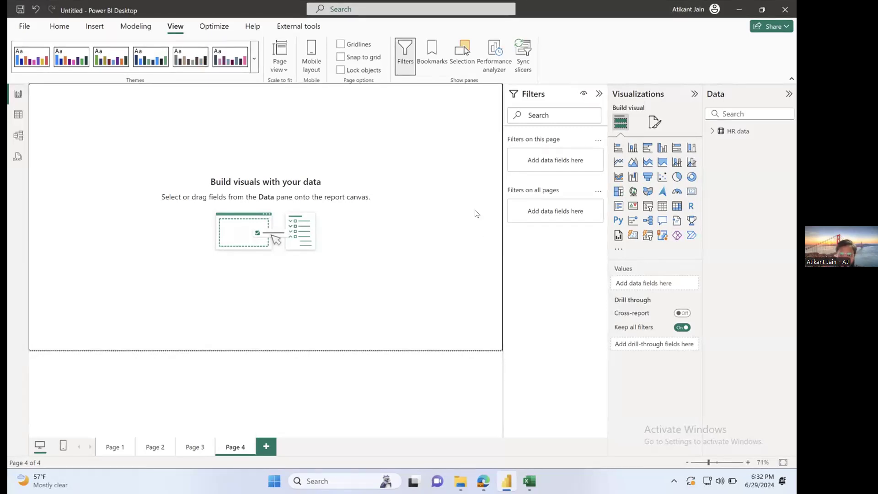
Add a card visual to Page 4 and assign the Employee Count field from HR data to it.
left_click(691, 193)
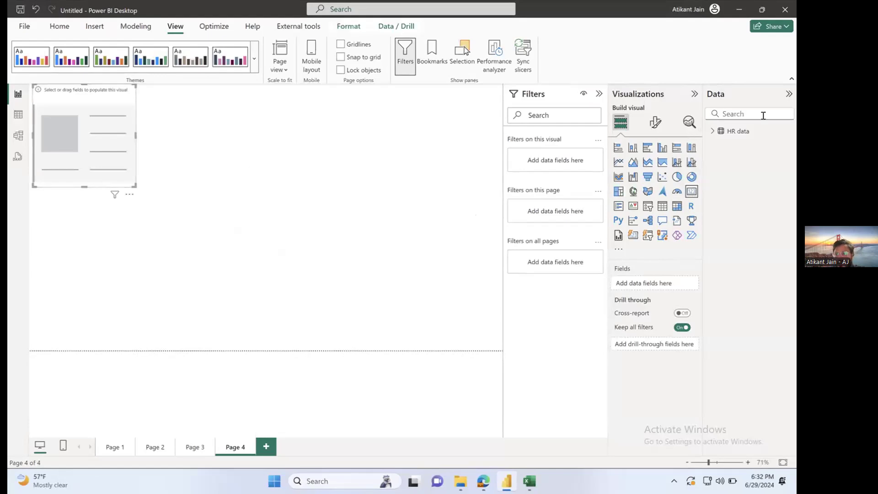
left_click(711, 131)
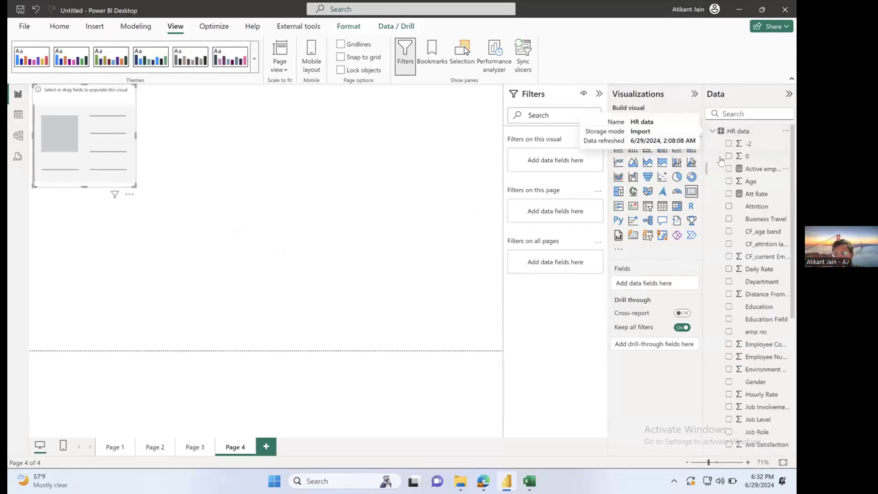
left_click(742, 110)
type("emplo")
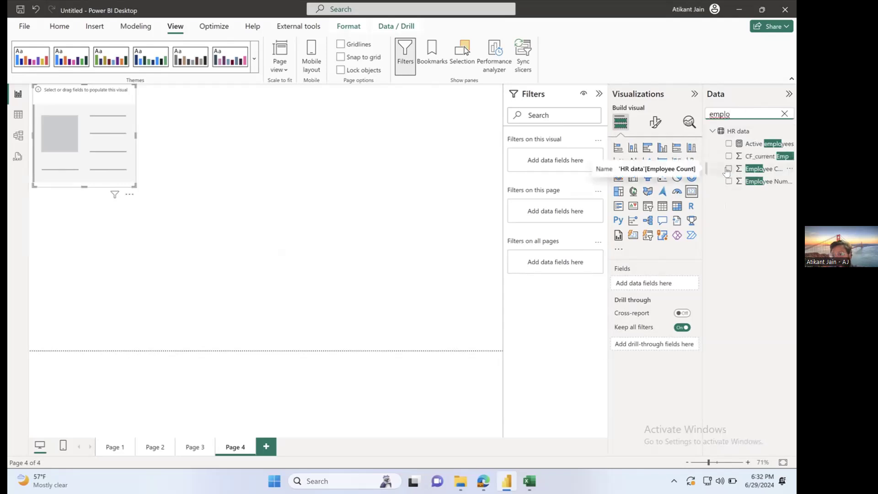
left_click_drag(727, 171, 658, 282)
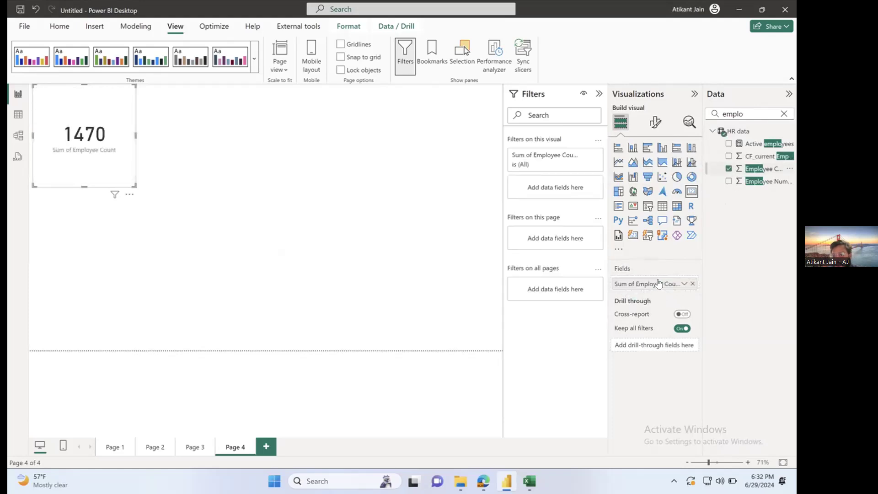
Summarize the card's Employee Count field by Count and move the card slightly inward from the page corner.
left_click(683, 284)
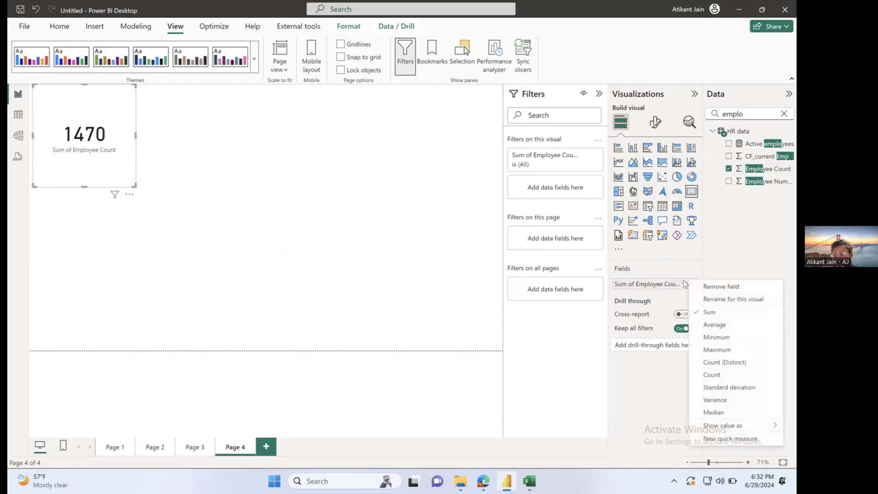
left_click(725, 374)
left_click_drag(123, 169, 153, 207)
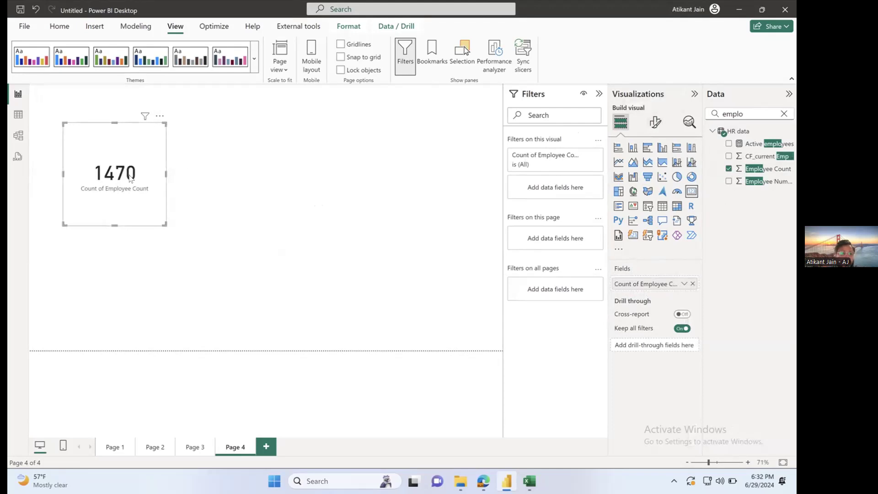
Turn off the category label in the employee count card's visual formatting.
left_click(652, 124)
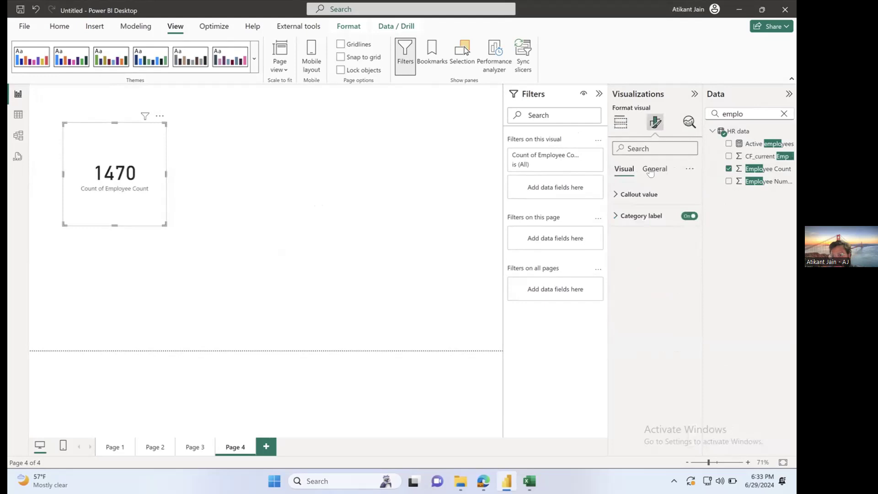
left_click(653, 216)
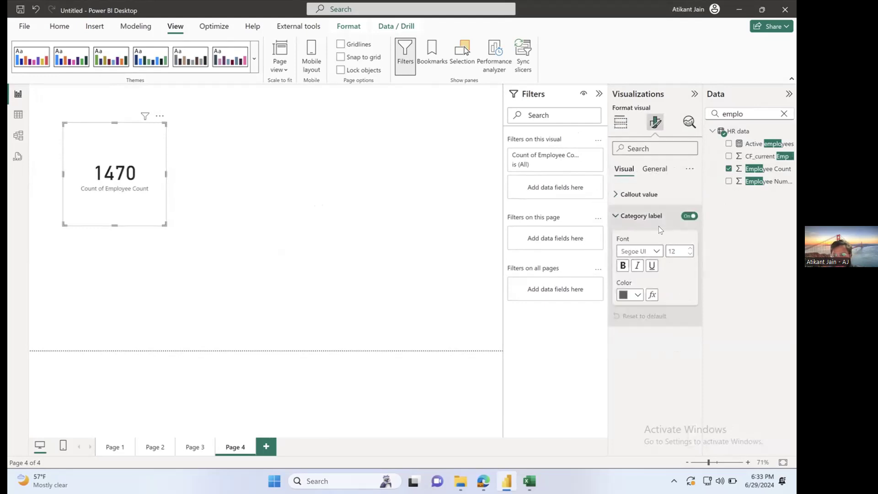
left_click(689, 217)
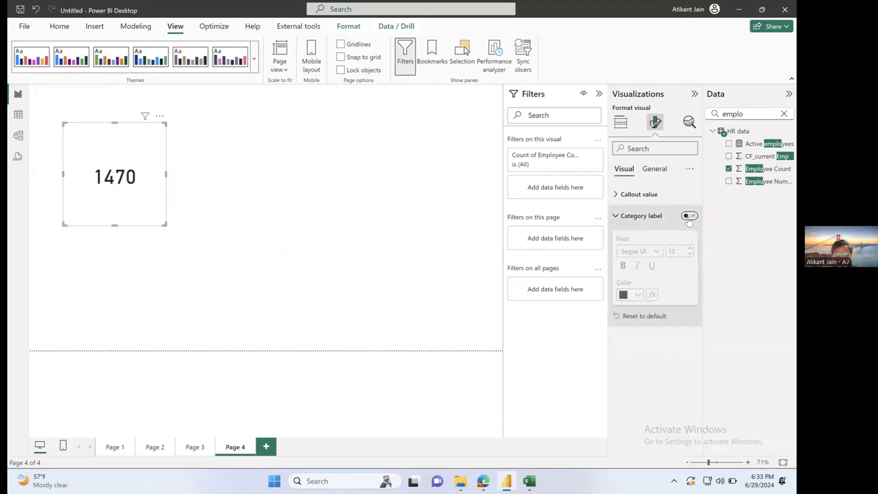
Turn on the card's title and set its text to Total Employees.
left_click(654, 169)
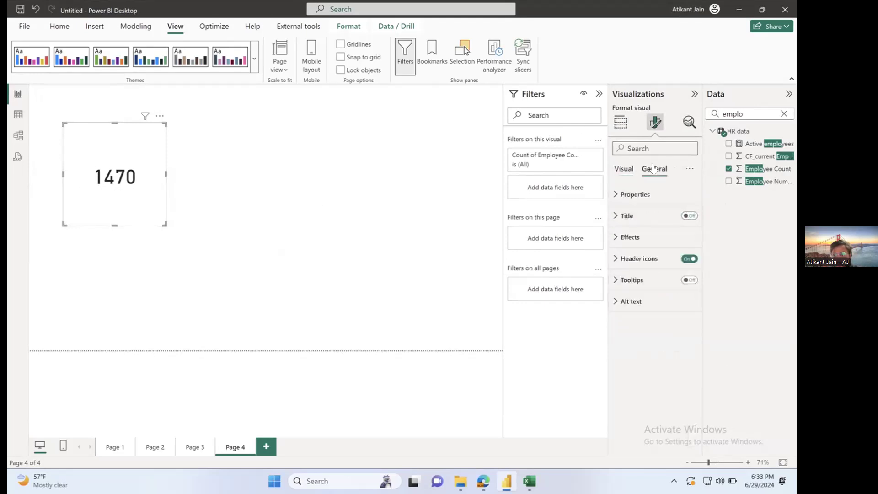
left_click(689, 216)
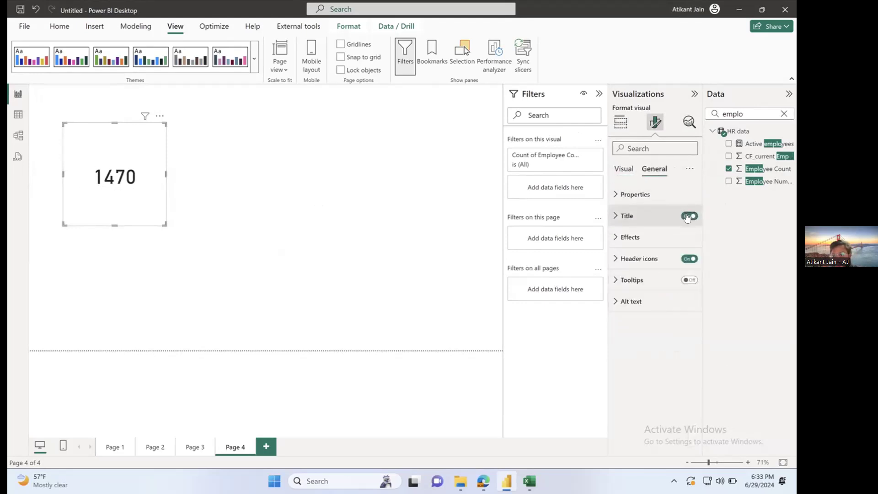
left_click(655, 217)
left_click(647, 267)
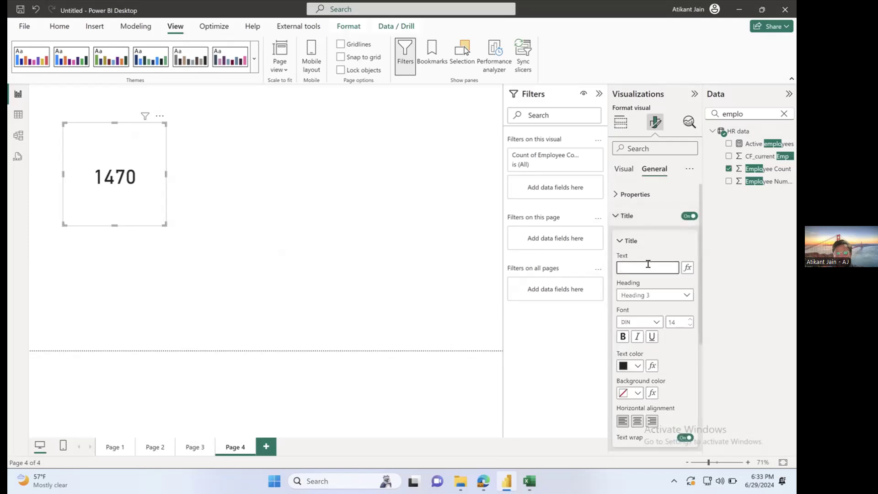
type("Total Em")
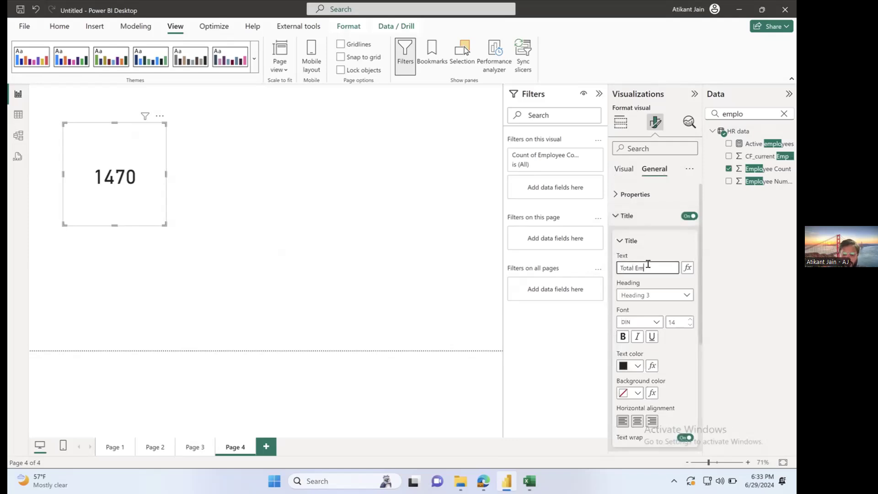
type("ployees")
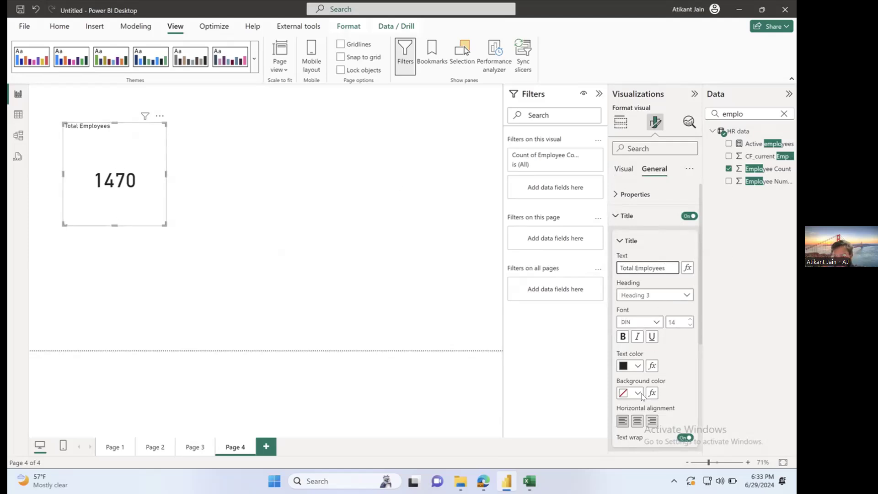
Center the card's title horizontally and set its text color to dark blue.
left_click(637, 421)
scroll(649, 403, "down", 3)
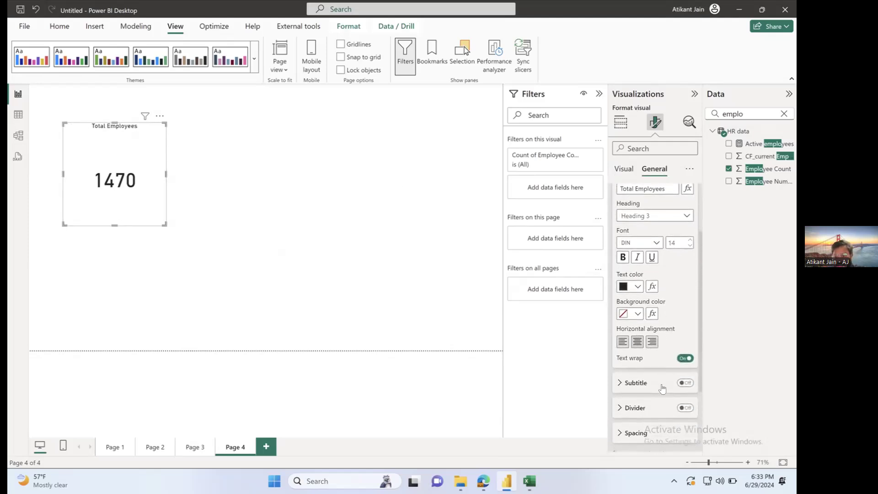
left_click(636, 287)
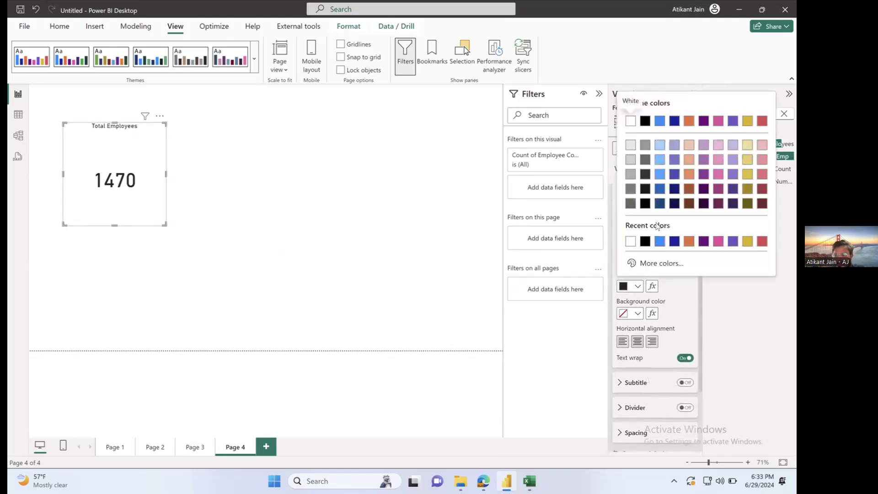
left_click(659, 204)
Shrink the Total Employees card in height and width so it fits closely around its title and value.
left_click_drag(115, 225, 115, 153)
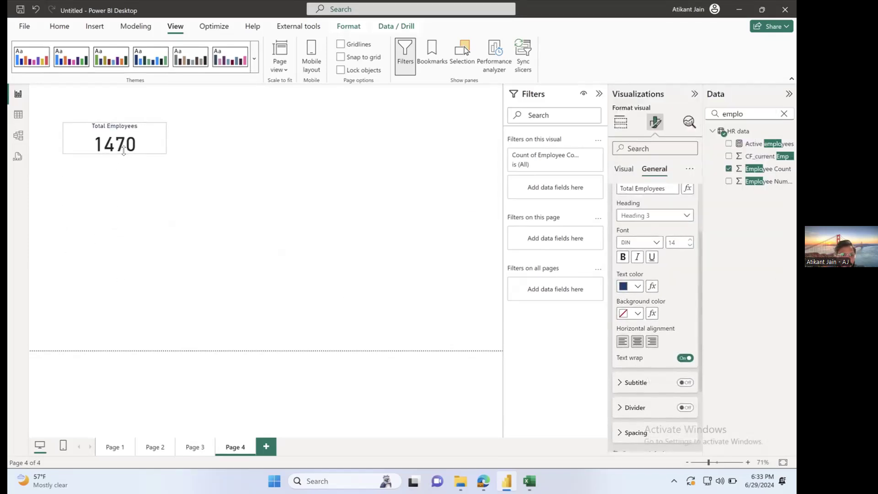
left_click(166, 140)
left_click(162, 137)
left_click_drag(162, 136, 129, 136)
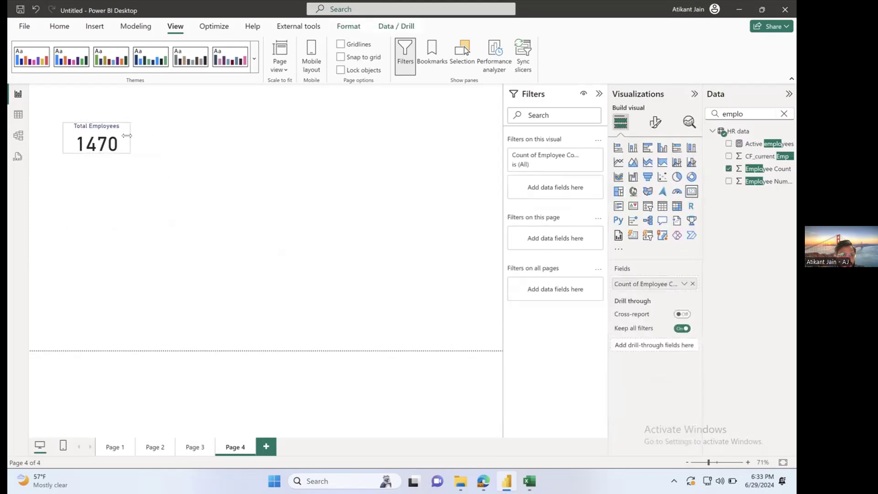
Open the background color choices in the Total Employees card's effects settings.
left_click(658, 122)
left_click(654, 169)
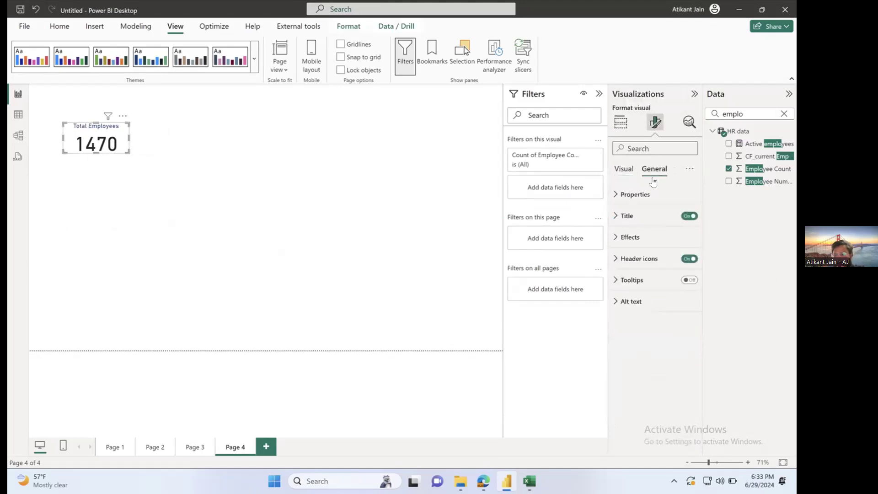
left_click(650, 237)
left_click(635, 289)
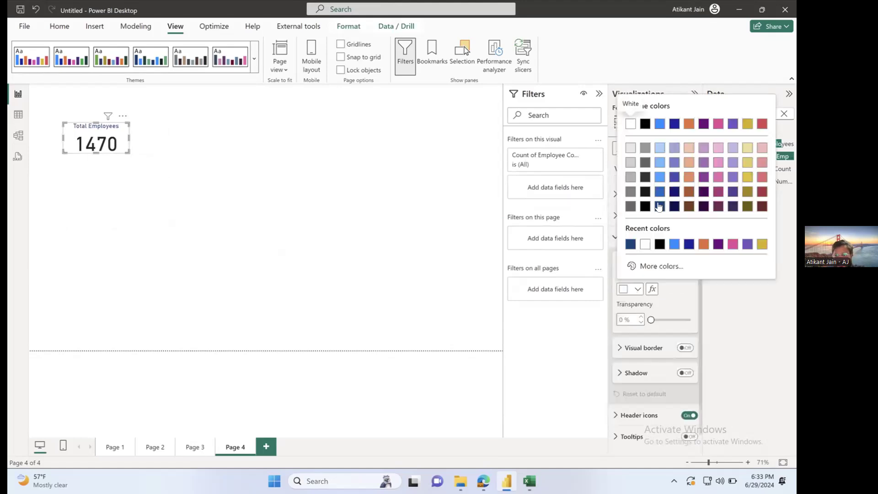
Give the Total Employees card a light grey background and make it partially transparent.
left_click(660, 163)
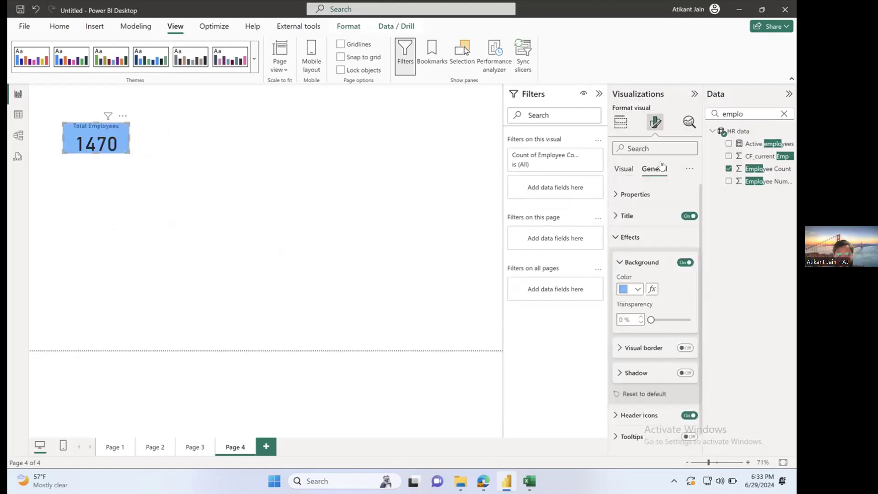
left_click(637, 289)
left_click(631, 147)
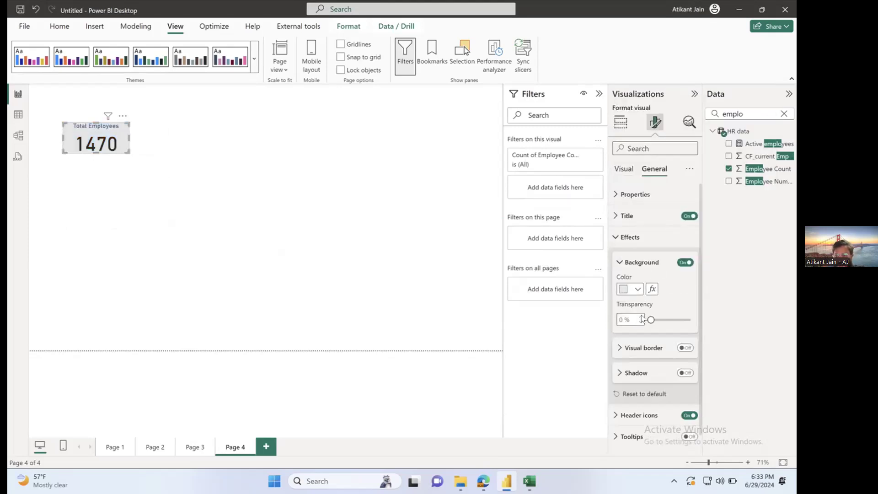
left_click_drag(651, 319, 665, 320)
left_click(640, 261)
Turn on the card's visual border with 8 px rounded corners and a 2 px width.
left_click(684, 287)
left_click(653, 288)
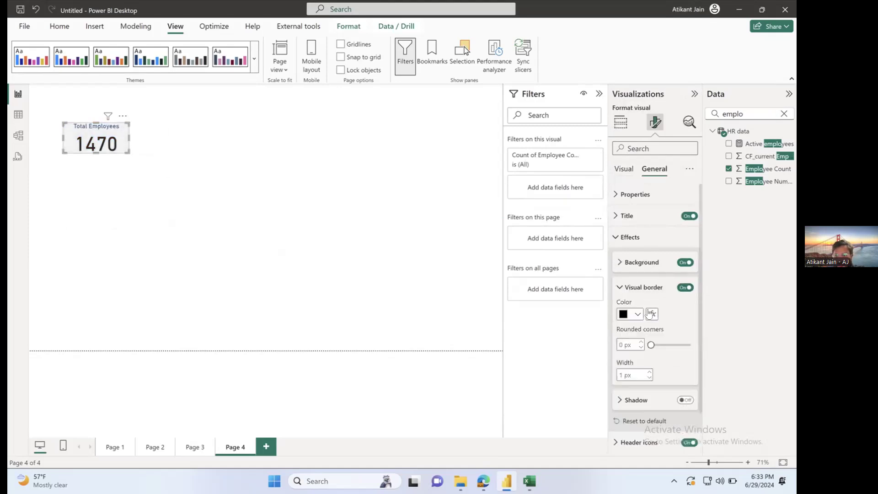
left_click_drag(651, 344, 662, 346)
left_click(649, 371)
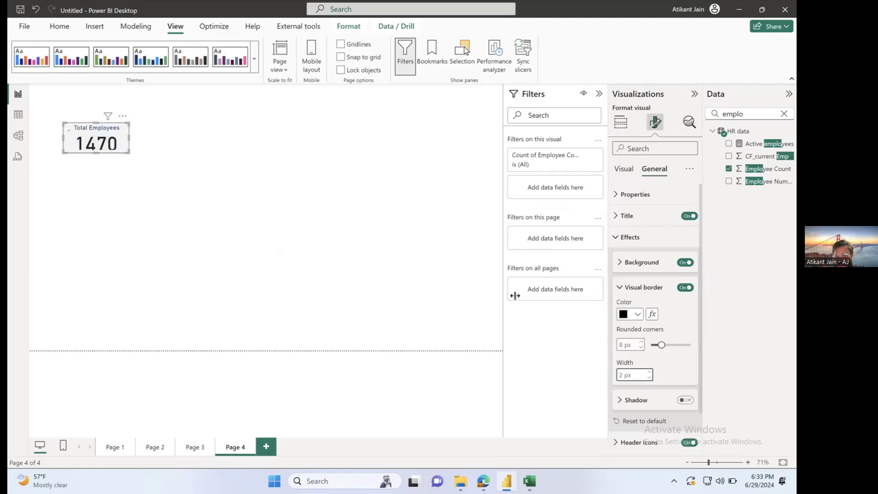
Add a shadow to the Total Employees card and move it into the upper-left corner of the report page.
left_click(288, 227)
left_click_drag(126, 138, 93, 117)
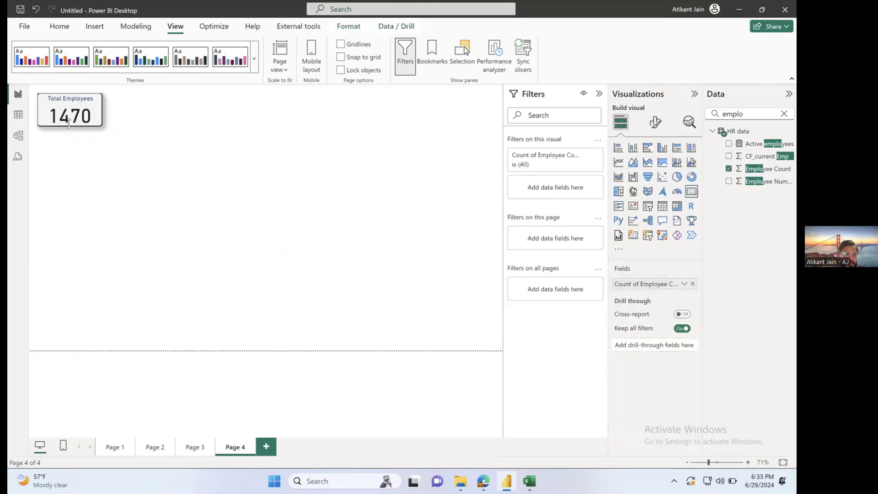
left_click(90, 157)
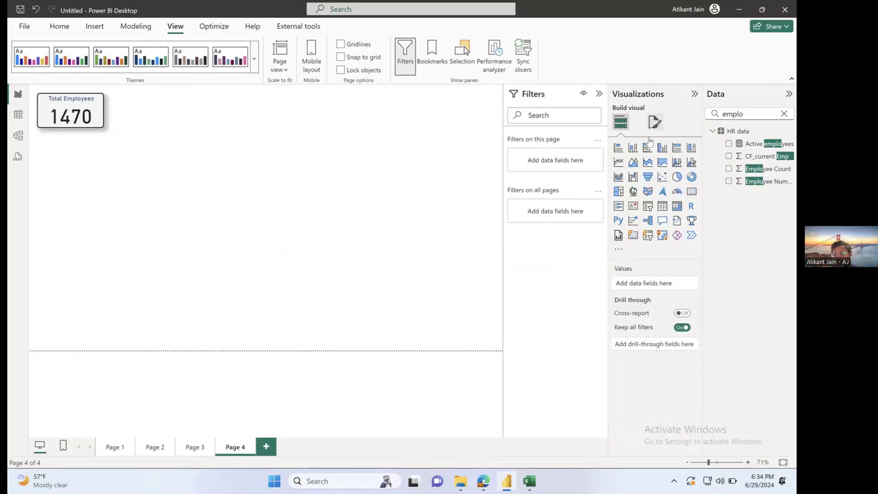
Set the callout value font size of the Total Employees card to 25.
left_click(102, 120)
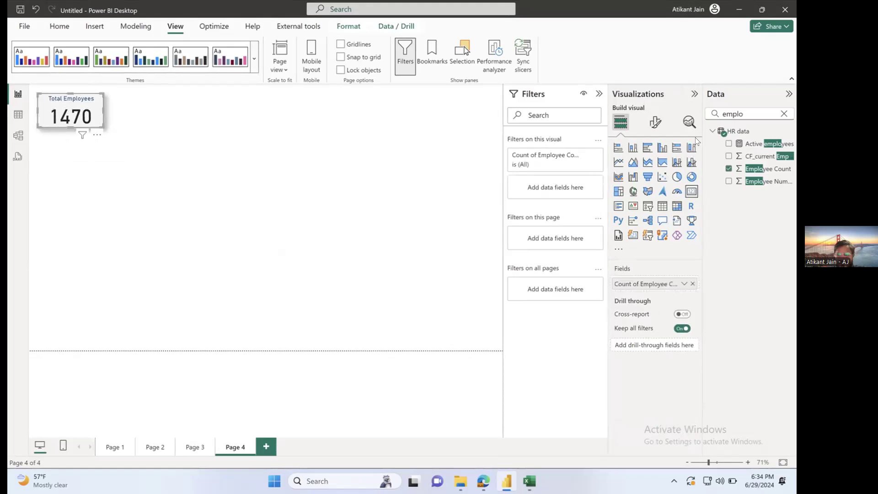
left_click(655, 122)
left_click(639, 194)
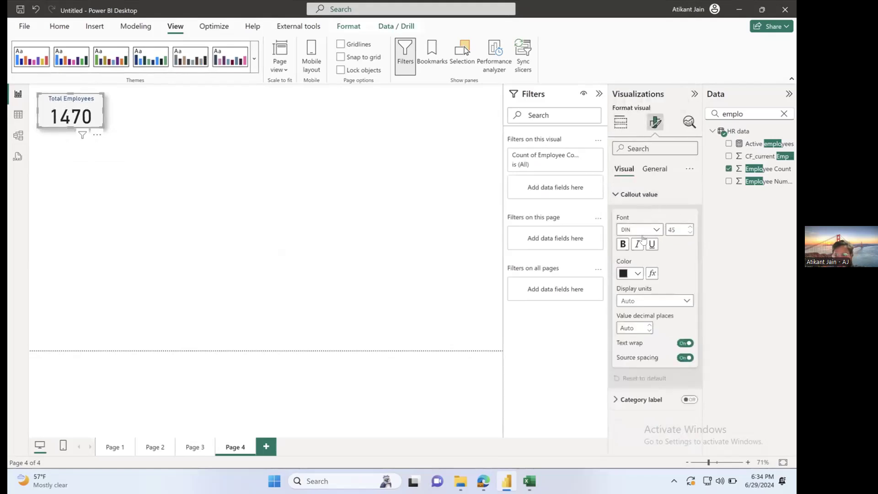
double_click(672, 228)
type("2")
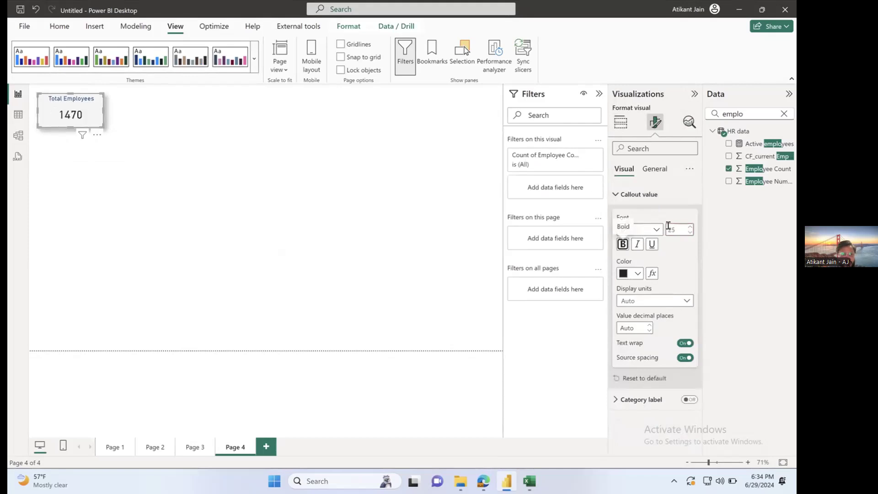
Shrink the Total Employees card so its frame fits closely around the title and value.
left_click(202, 217)
left_click(84, 126)
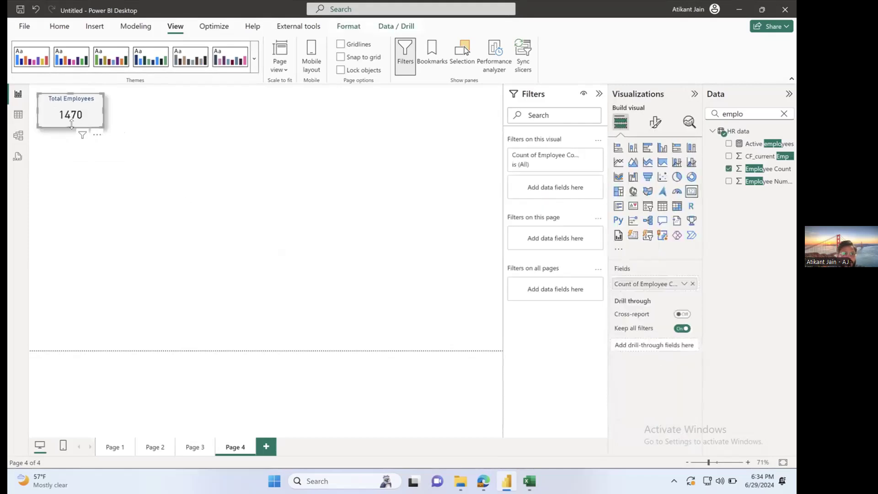
left_click_drag(68, 124, 90, 104)
left_click(128, 147)
Duplicate the Total Employees card and place the copy directly to the right of the original.
left_click(88, 108)
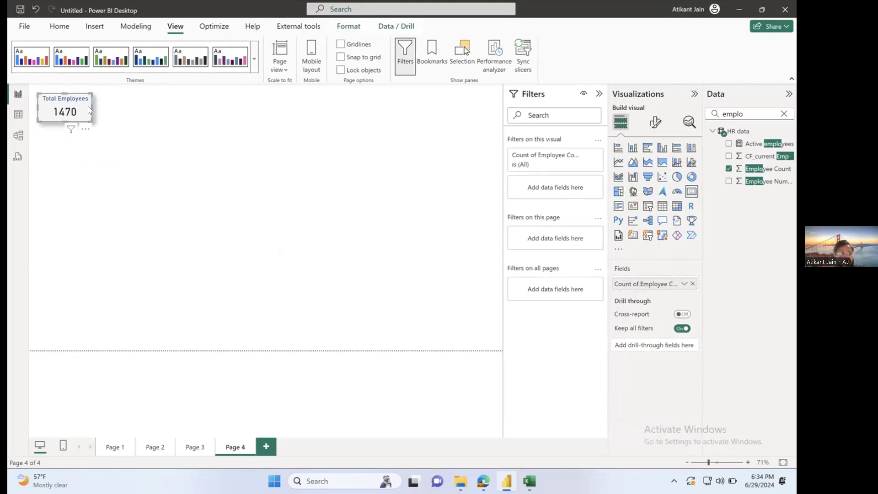
key("ctrl+c")
key("ctrl+v")
left_click_drag(88, 106, 133, 109)
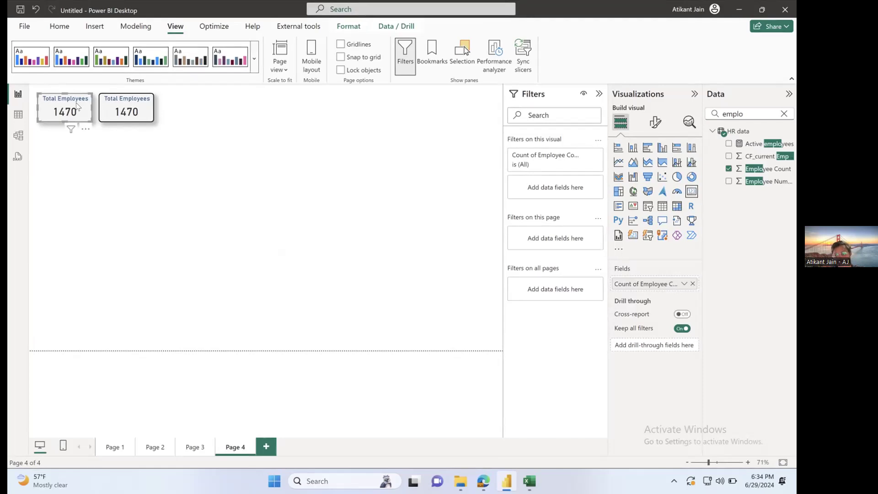
In the table view of HR data, filter Attrition to No and check the filtered row count and the CF_attrition label column.
left_click(19, 114)
left_click(107, 107)
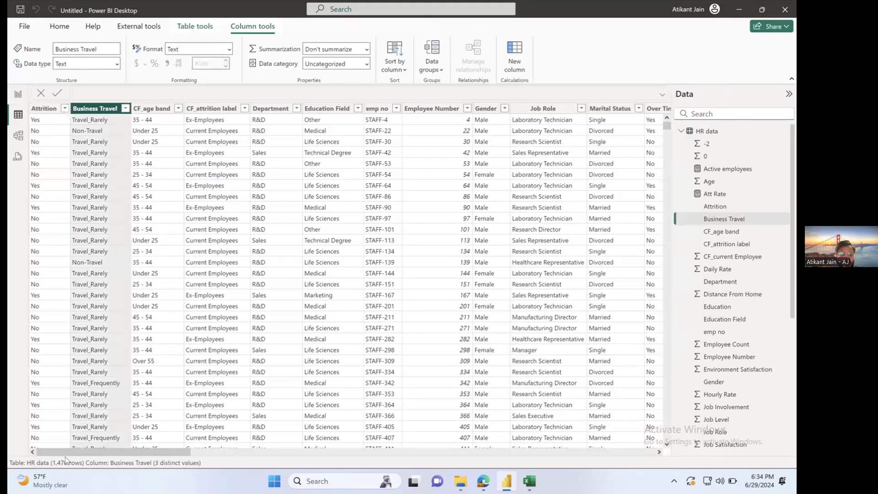
left_click(65, 109)
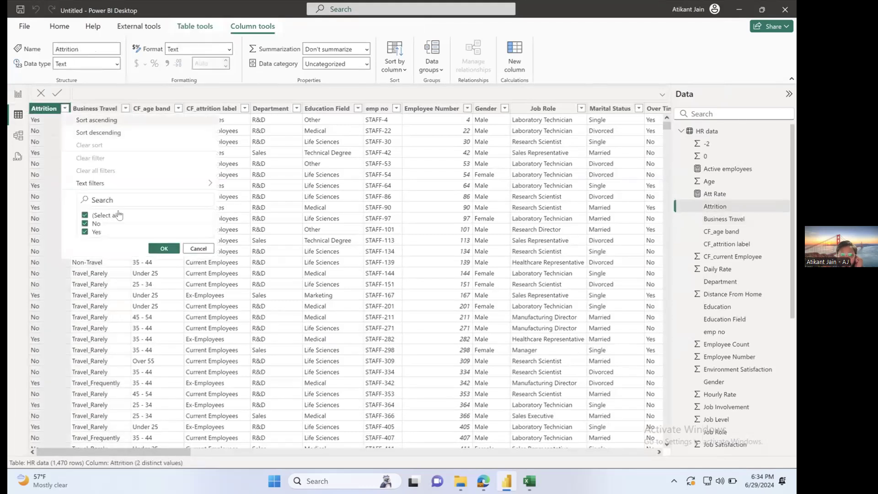
left_click(93, 232)
left_click(164, 248)
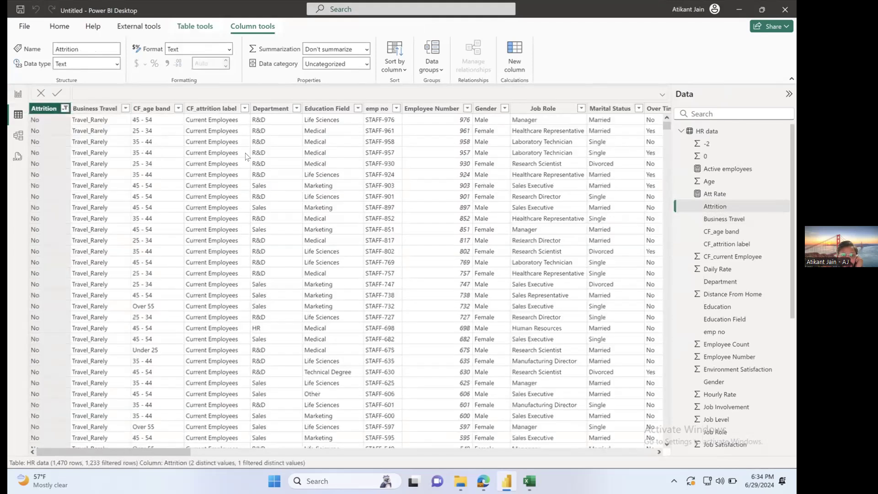
left_click(210, 109)
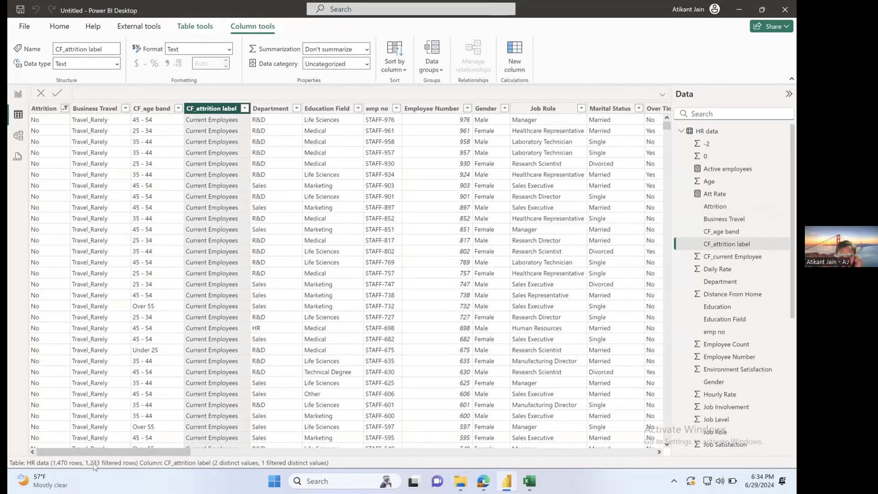
Return to the report, clear the field search and create a new measure in HR data named Total Active Employees.
left_click(19, 96)
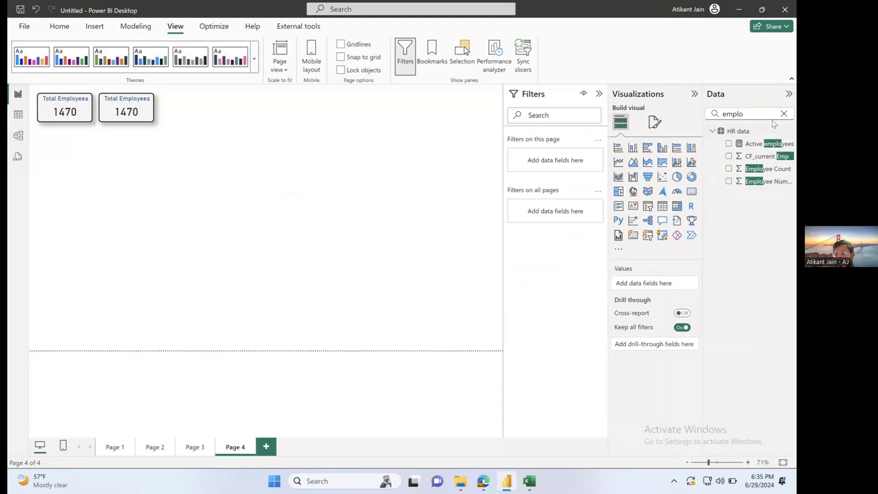
left_click(784, 114)
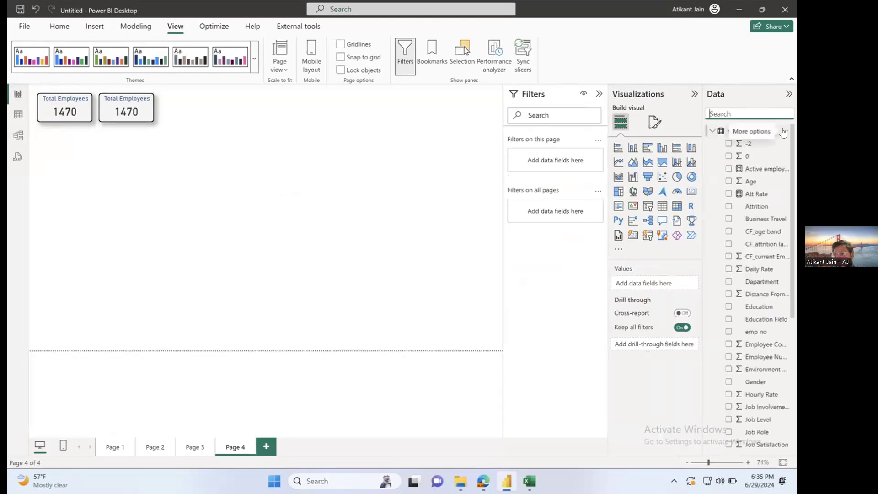
left_click(783, 132)
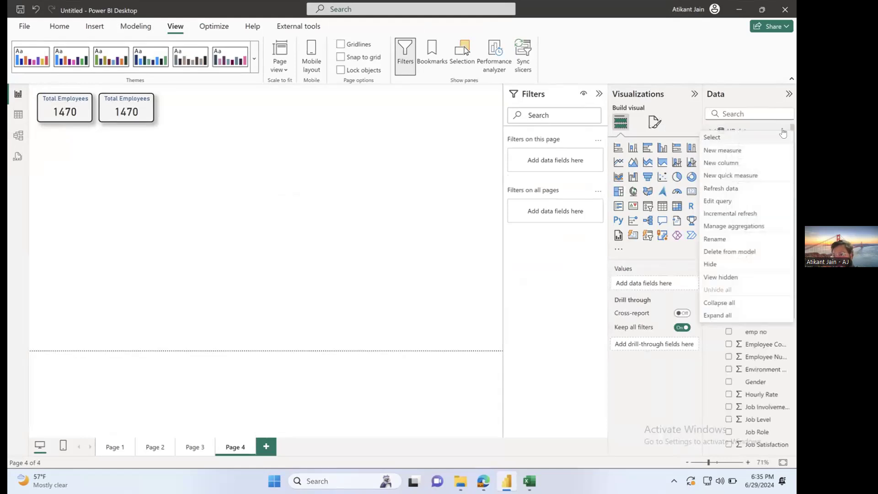
left_click(731, 151)
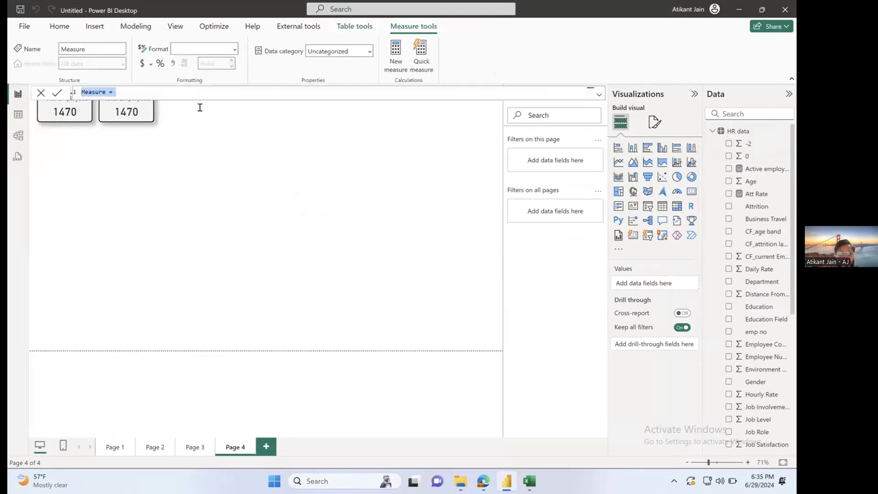
type("Total Active Employees")
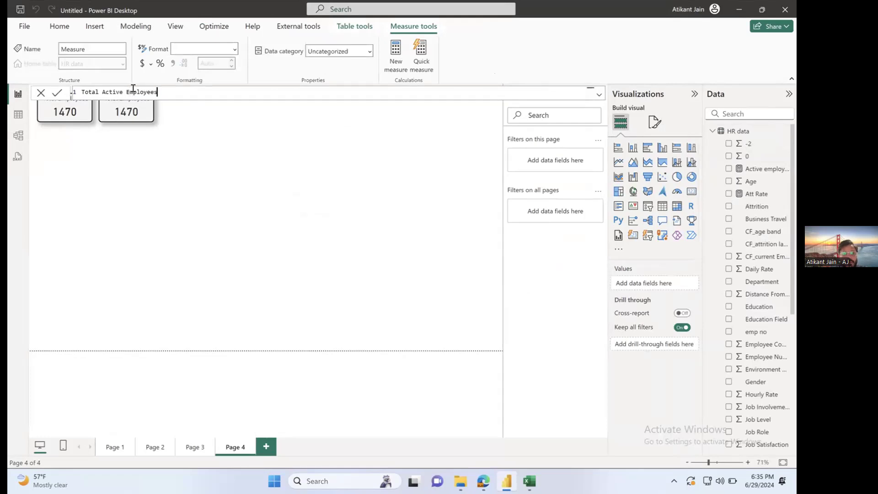
Define the measure as CALCULATE with DISTINCTCOUNT('HR data'[Employee Count]) as its expression.
type(" = CALCULATE(")
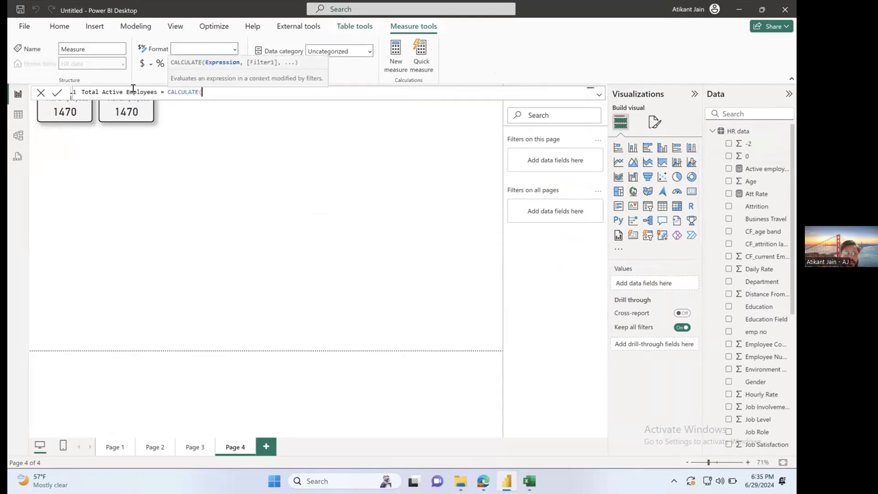
type("count")
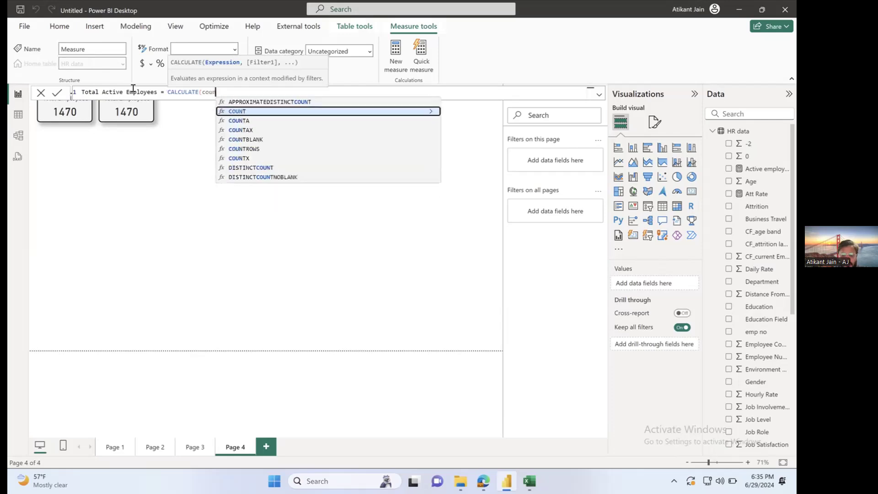
key("Down")
key("Down")
key("Down")
key("Down")
key("Down")
key("Down")
key("Tab")
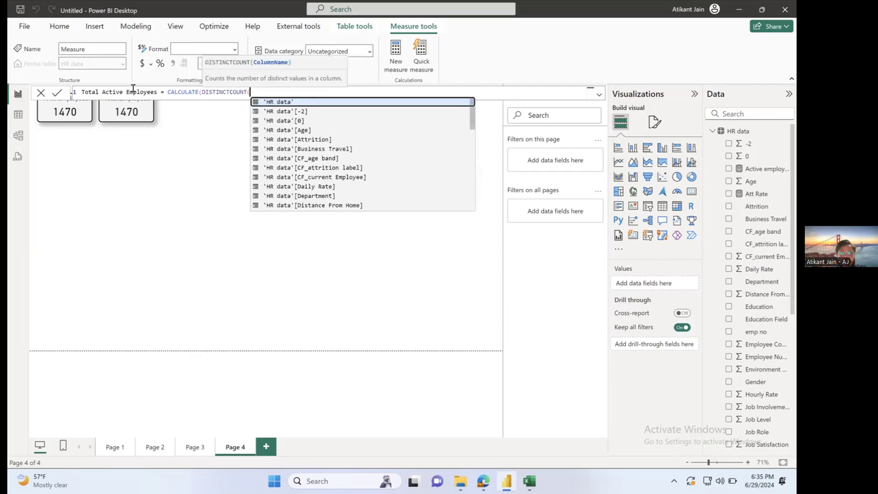
type("emplo")
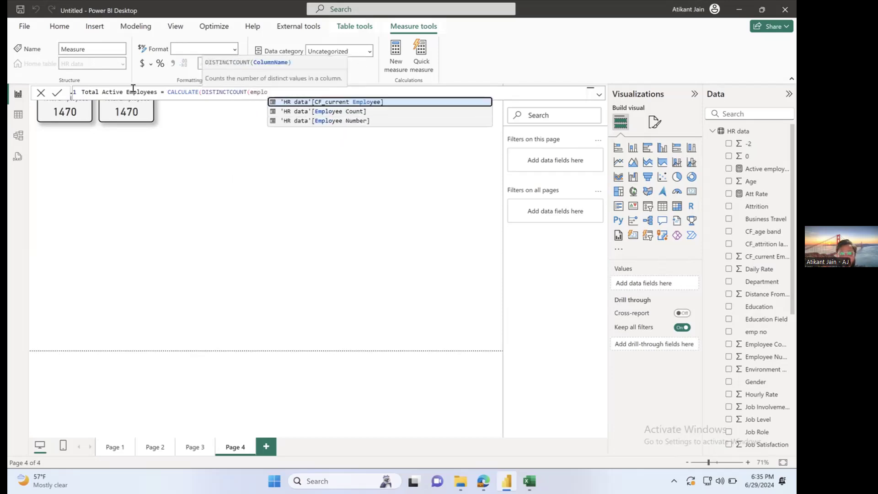
key("Tab")
type("),")
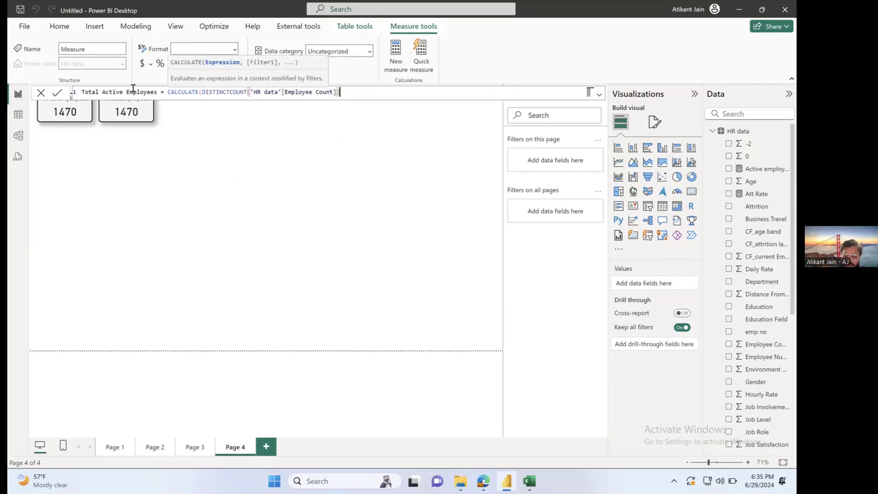
Complete the measure with FILTER('HR data','HR data'[Attrition]="No") as the filter argument and commit the formula.
type("ter")
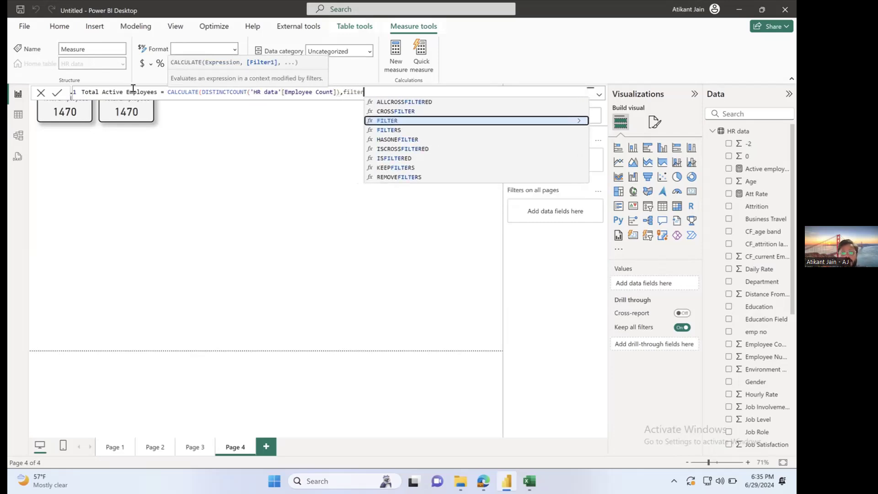
key("Tab")
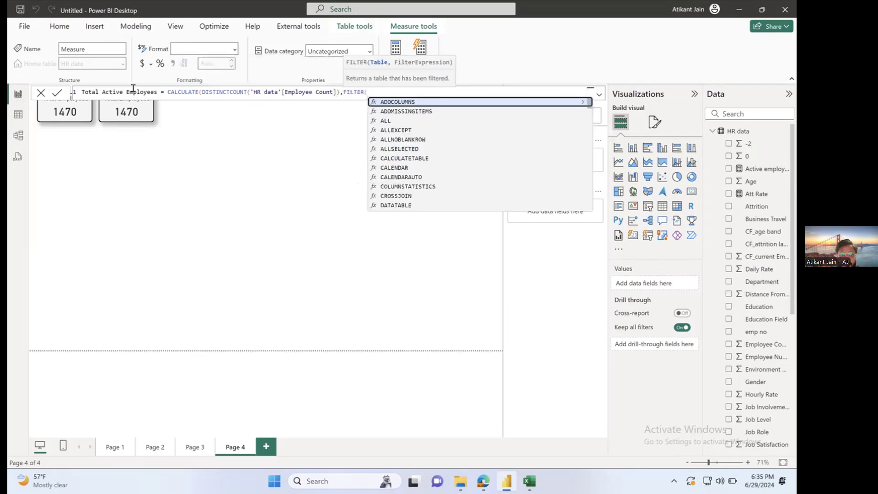
type("'HR data',")
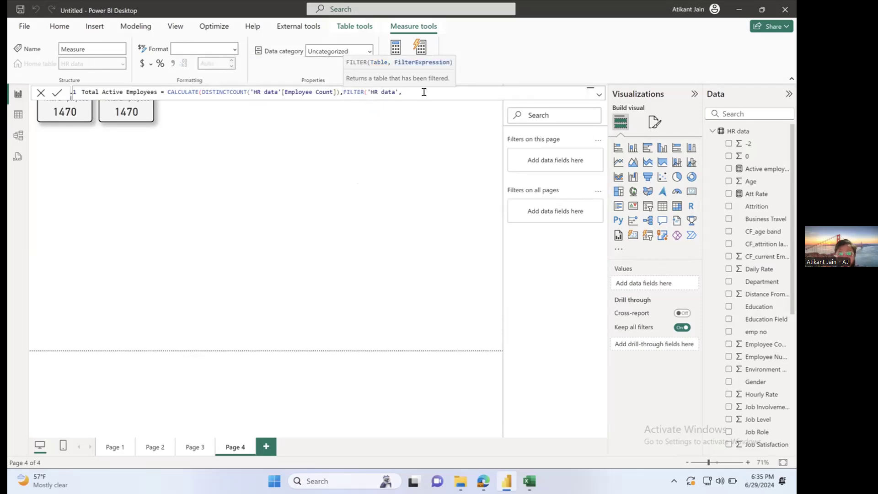
type("attr")
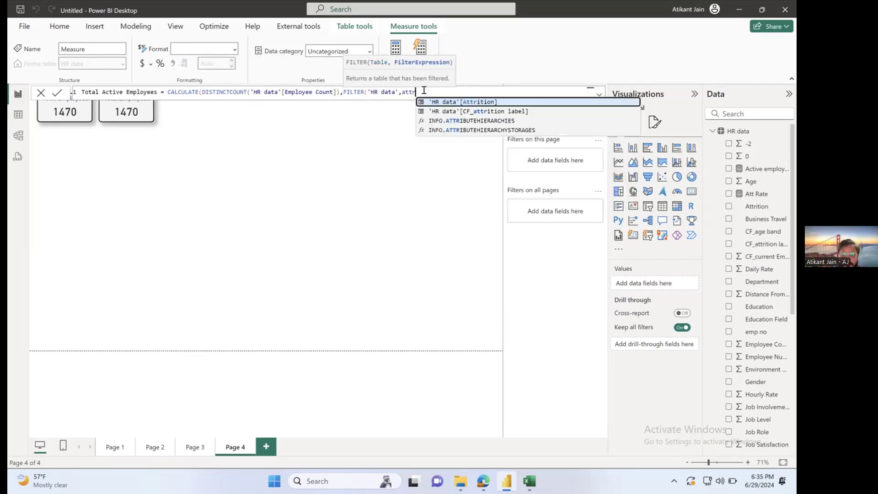
key("Tab")
type("=")
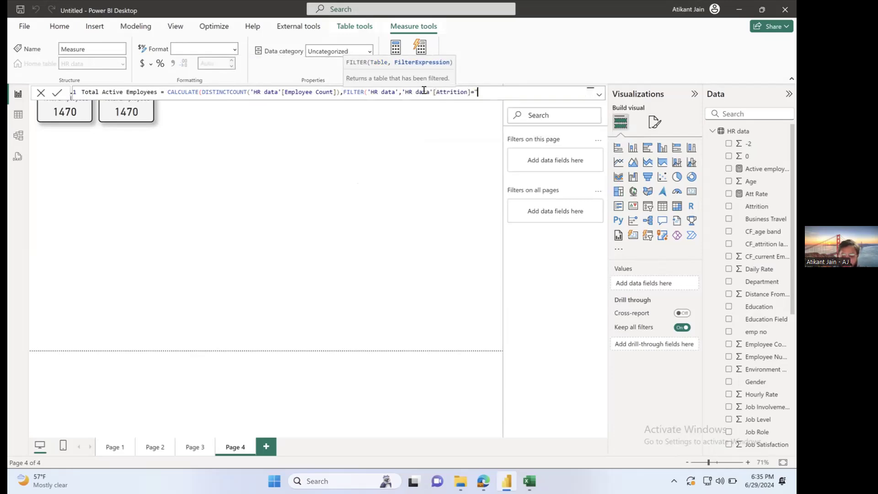
type("\"No\")")
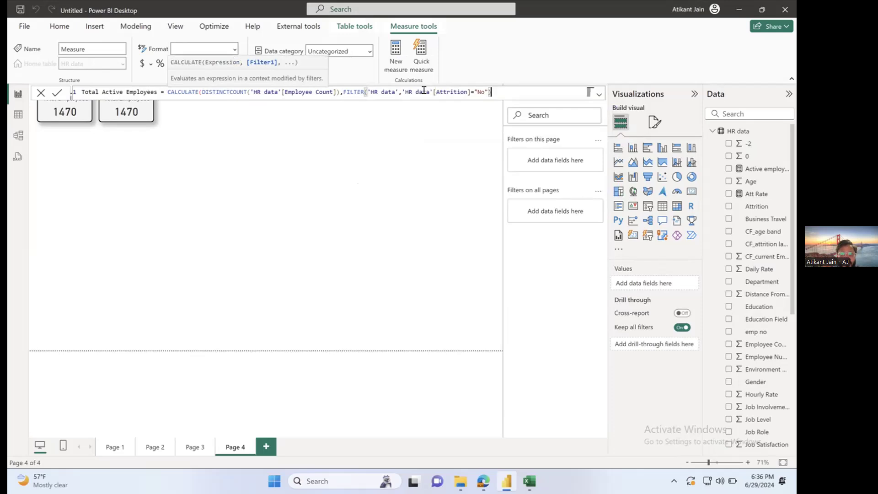
type(")")
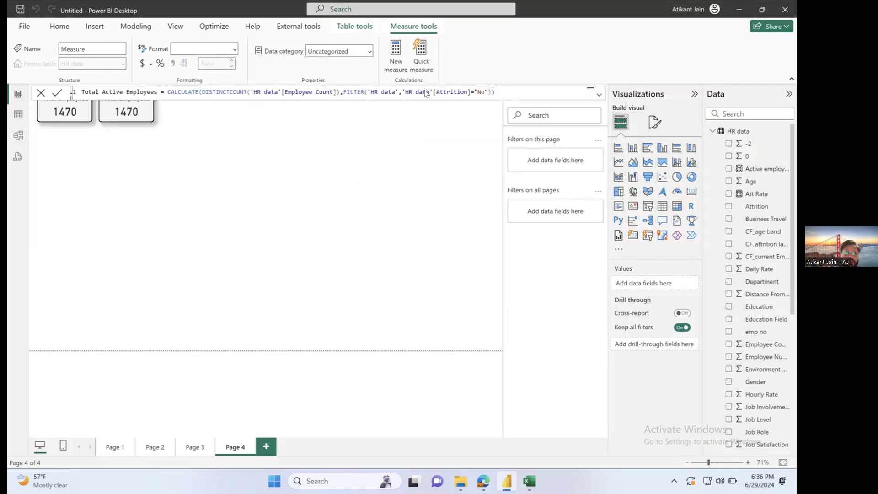
left_click(178, 172)
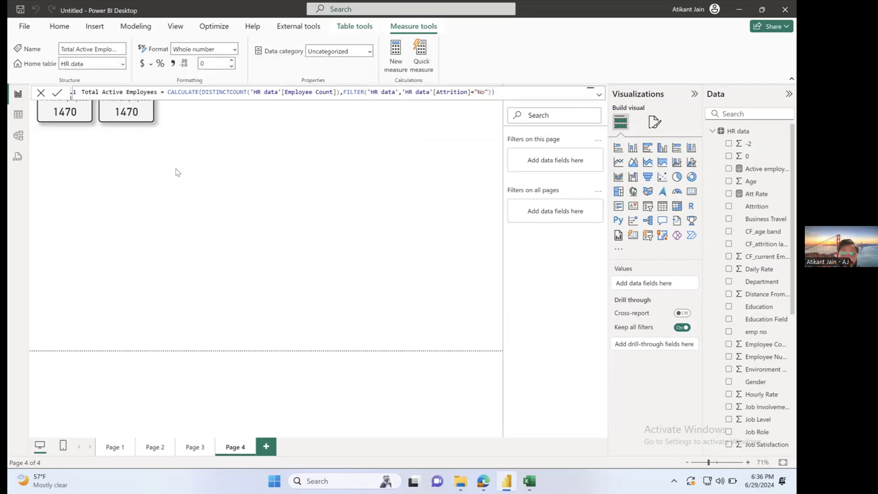
left_click(249, 141)
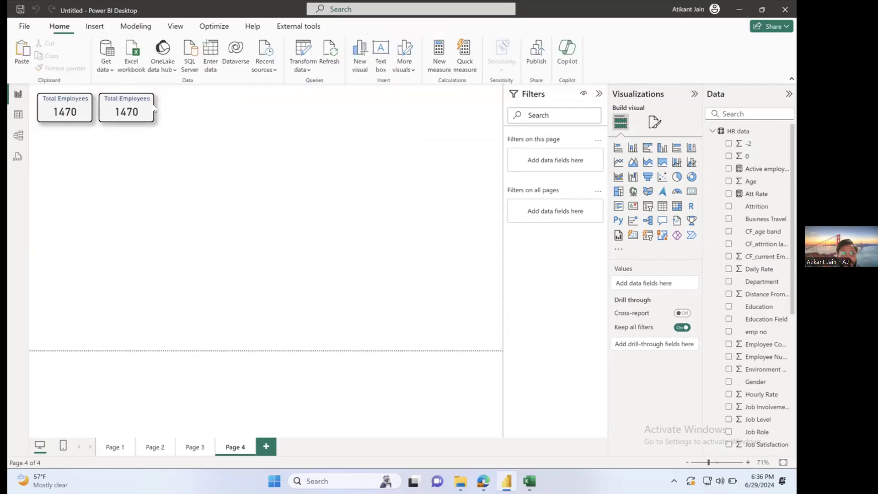
Replace the field in the second Total Employees card with the Active employees measure, found by searching the fields for "act".
left_click(126, 110)
left_click(691, 284)
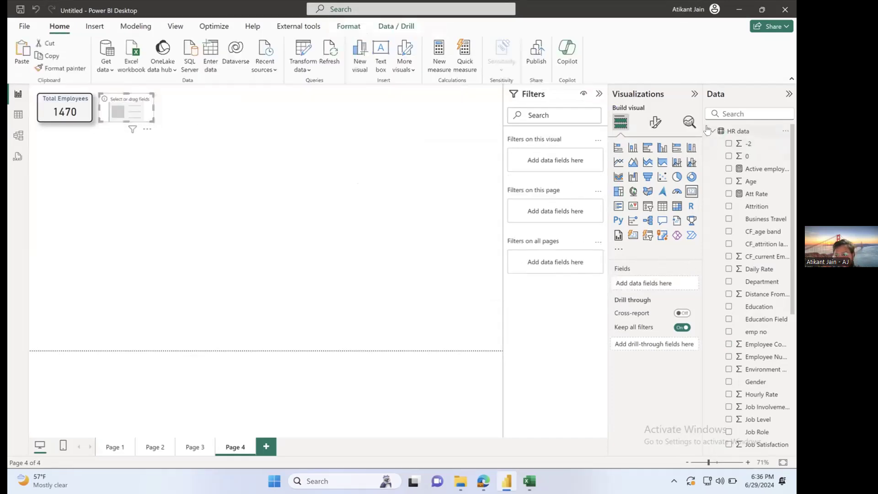
left_click(728, 114)
type("act")
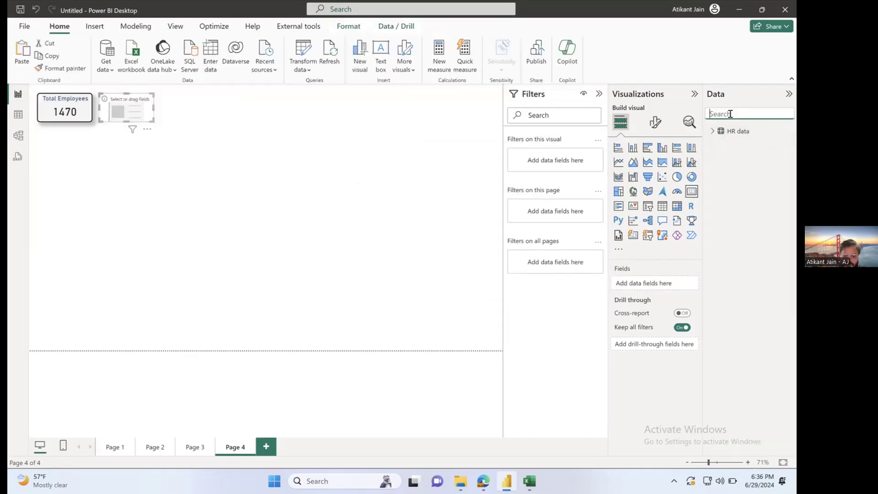
left_click_drag(755, 144, 644, 284)
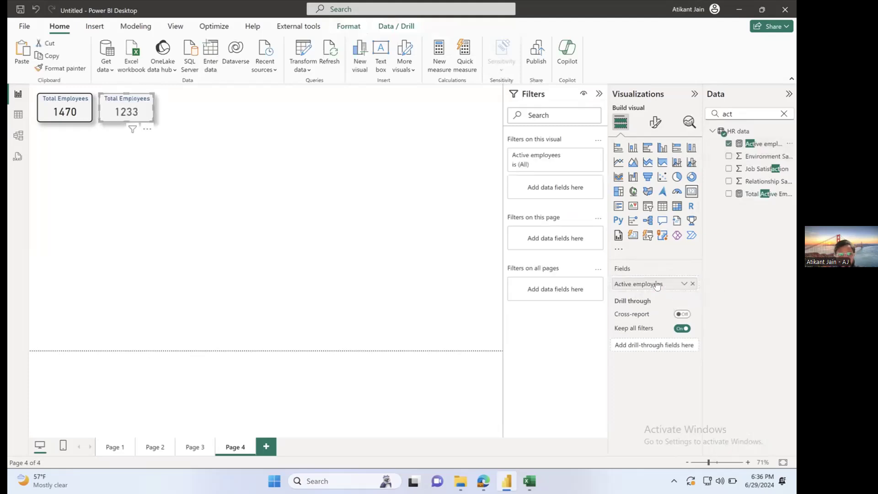
left_click(143, 151)
Change the second card's title text to Total Active Employees.
left_click(134, 110)
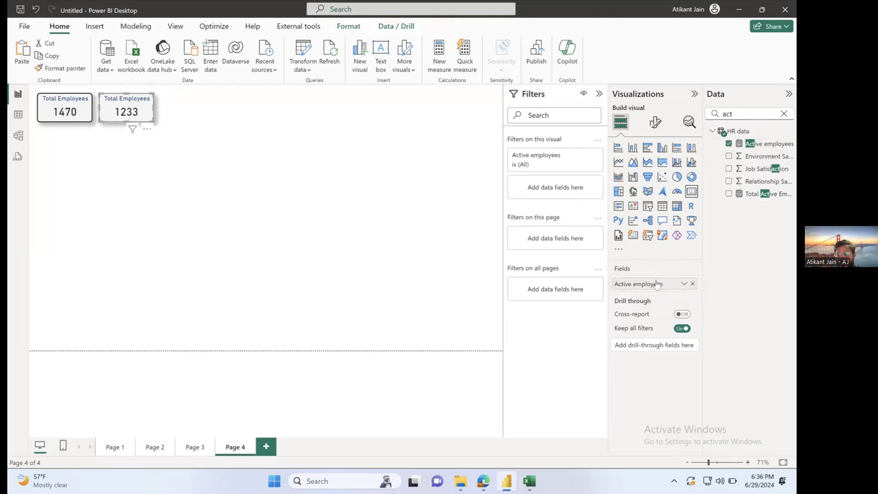
left_click(655, 122)
left_click(654, 168)
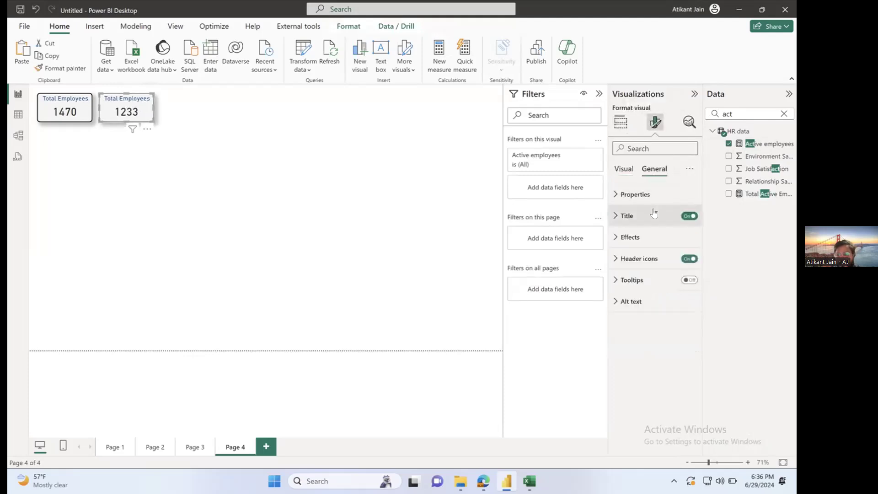
left_click(654, 215)
double_click(648, 265)
left_click(634, 267)
type("Active Employe")
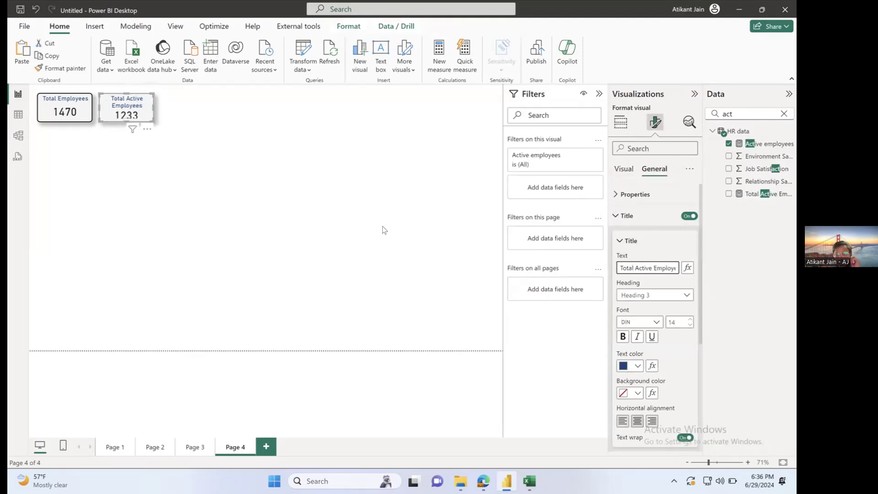
Widen the Total Active Employees card until its title fits on one line.
left_click(294, 195)
left_click(151, 108)
left_click_drag(157, 106, 171, 106)
left_click(185, 151)
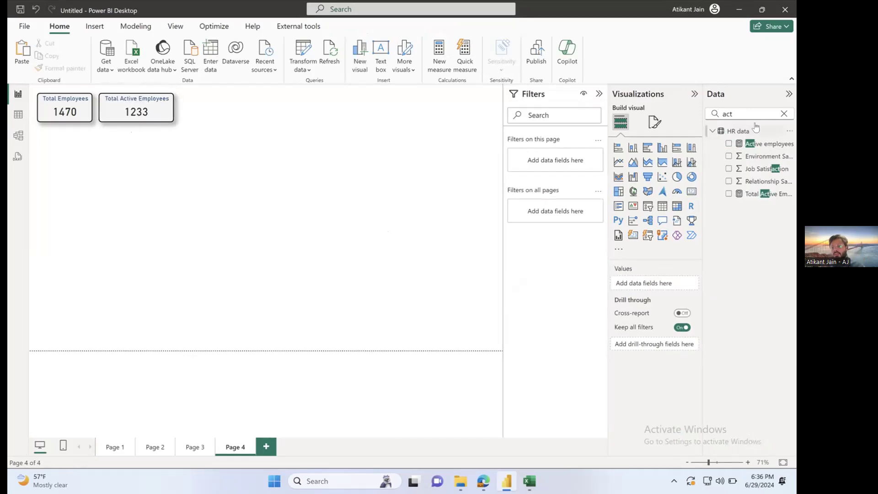
Search the fields for "activ" and examine the DAX formula of the Active employees measure against the card.
left_click(783, 115)
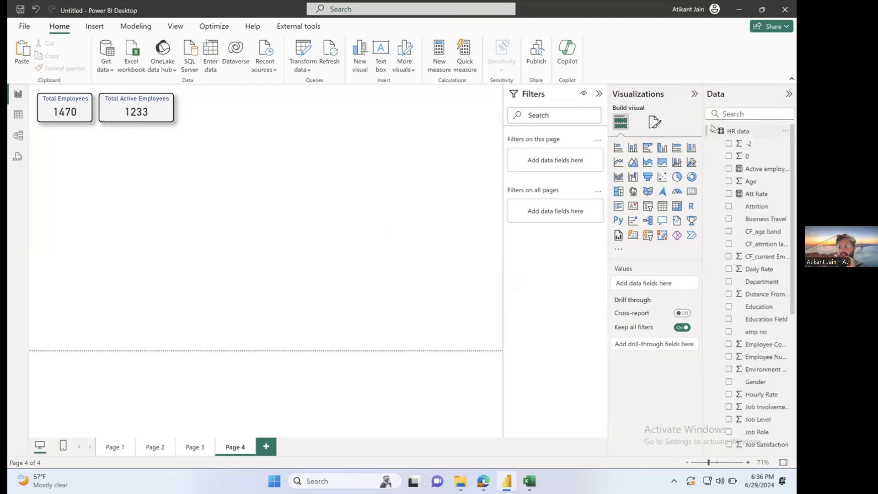
type("activ")
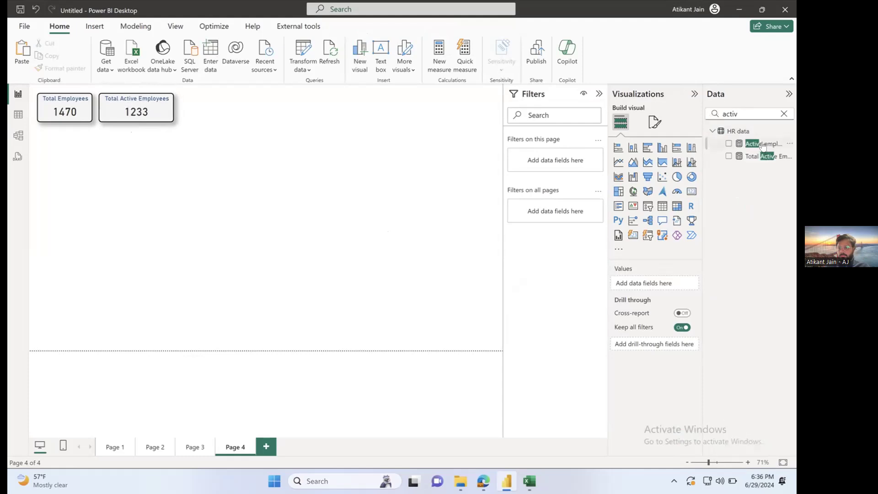
left_click(763, 144)
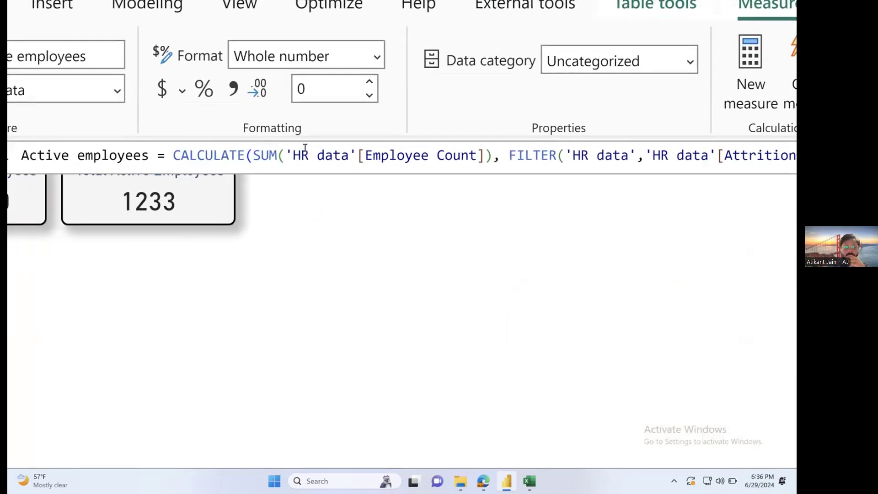
scroll(305, 148, "down", 1)
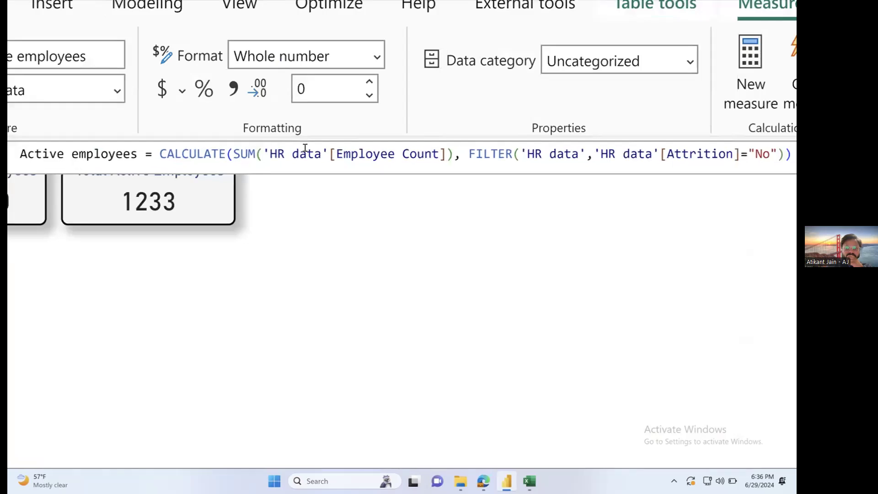
scroll(305, 148, "down", 1)
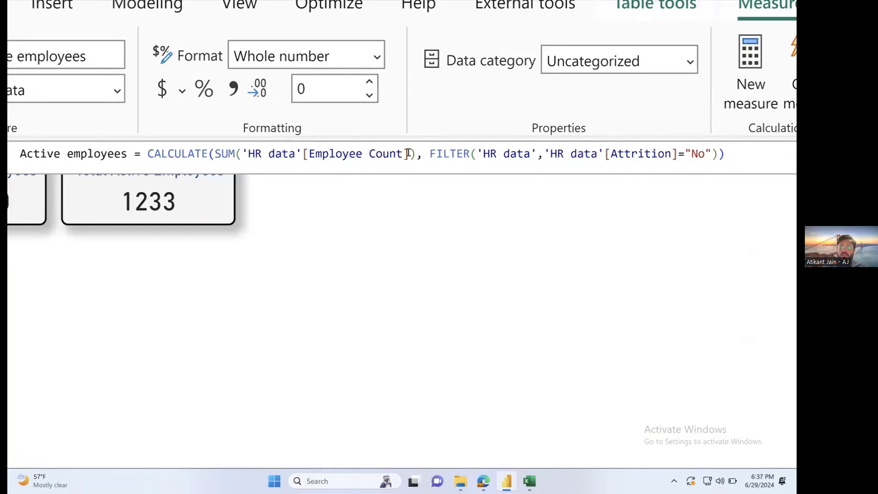
left_click(435, 154)
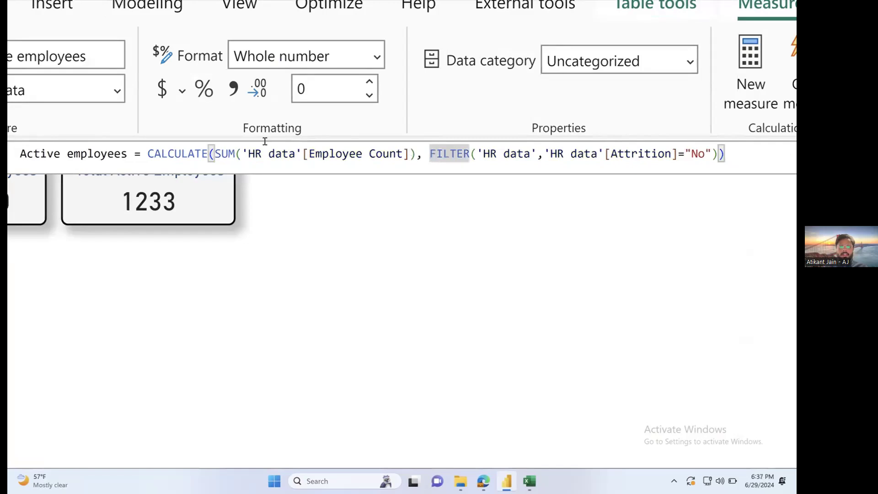
scroll(151, 144, "down", 1)
scroll(166, 156, "down", 2)
scroll(222, 210, "down", 8)
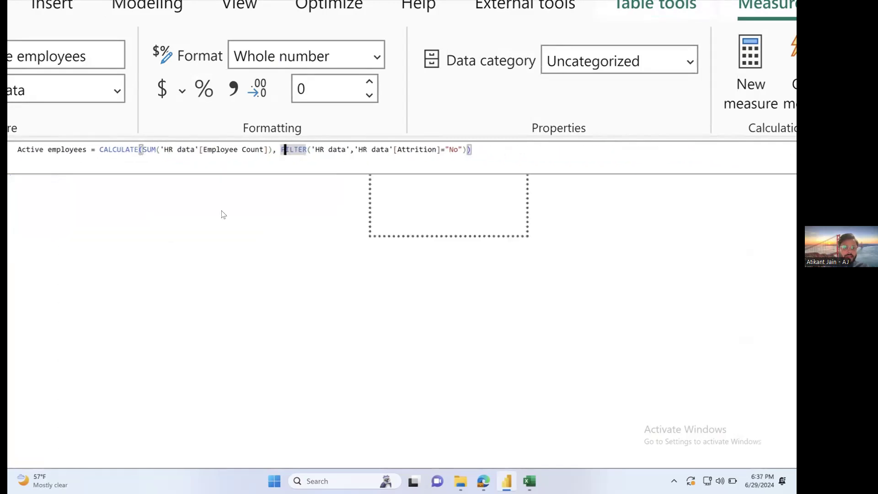
scroll(455, 230, "up", 8)
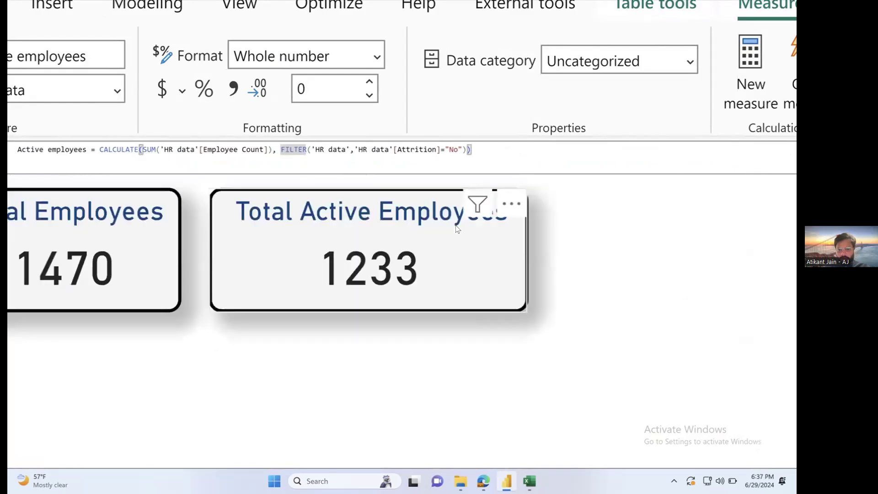
left_click(539, 250)
scroll(578, 243, "down", 2)
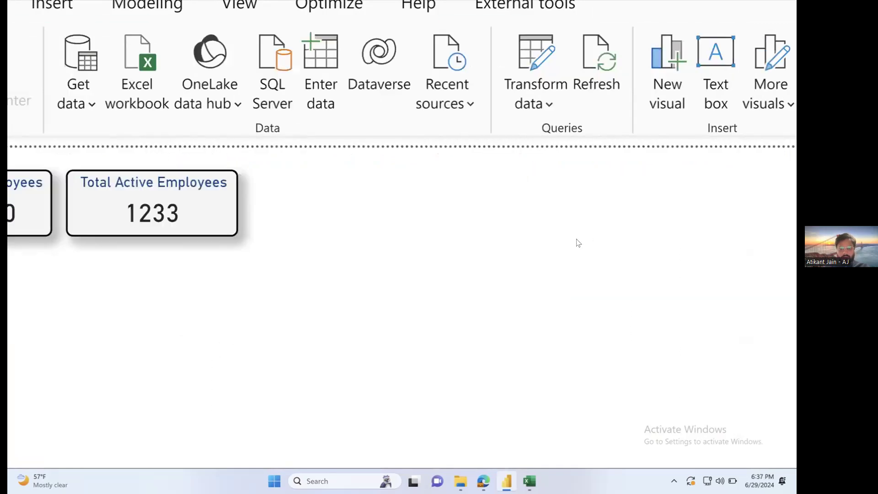
scroll(579, 243, "down", 3)
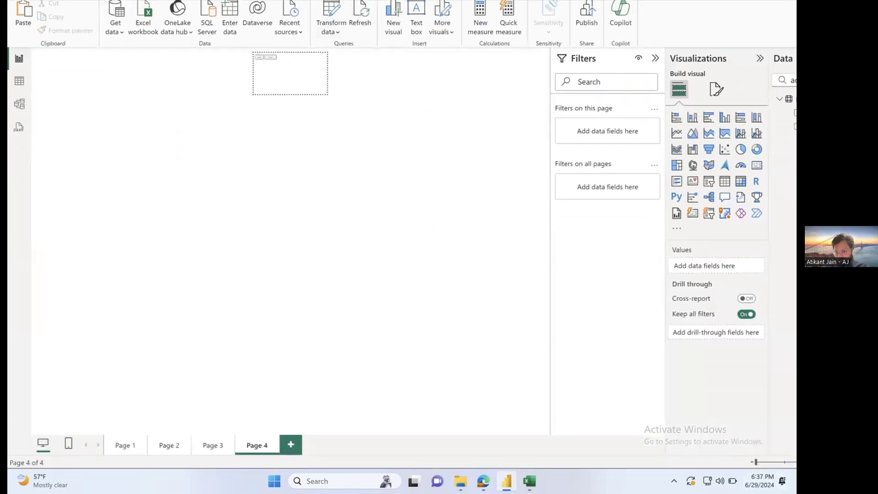
scroll(409, 286, "up", 5)
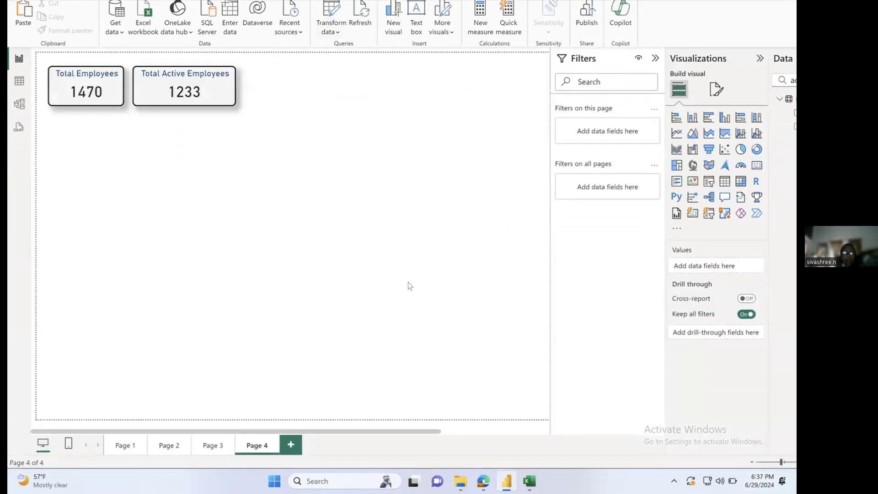
scroll(409, 286, "right", 2)
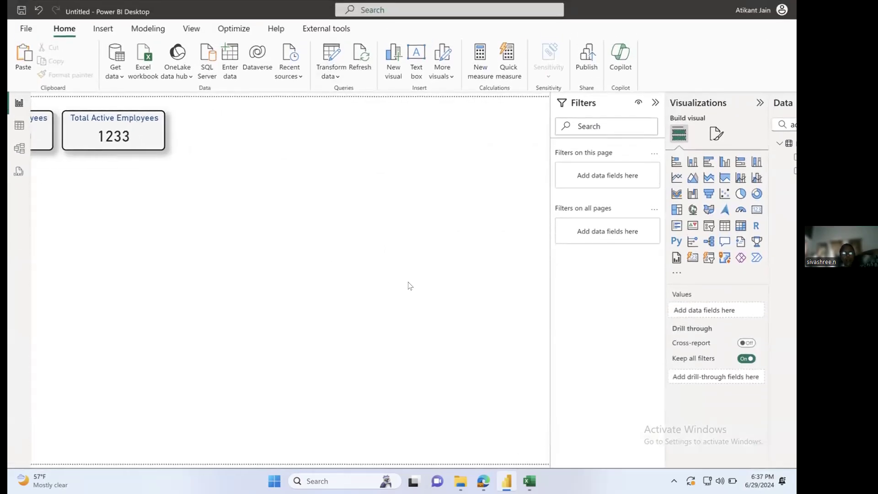
scroll(409, 286, "right", 1)
scroll(409, 286, "left", 3)
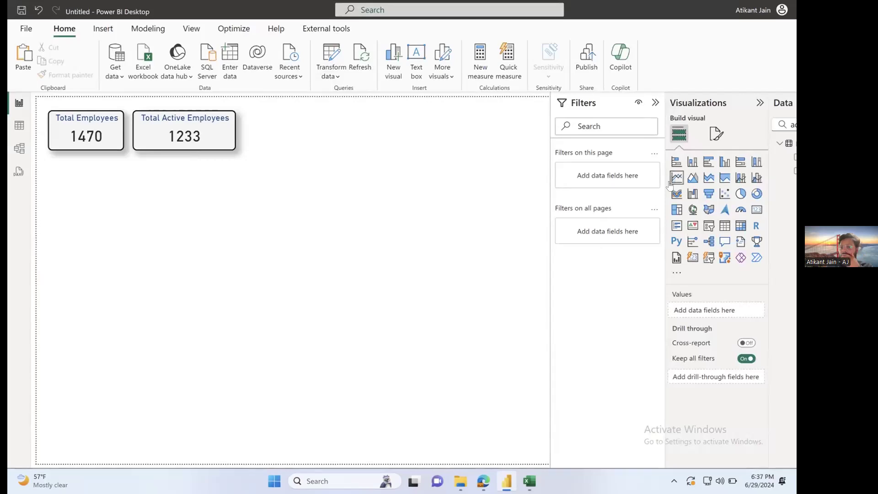
scroll(677, 179, "down", 1)
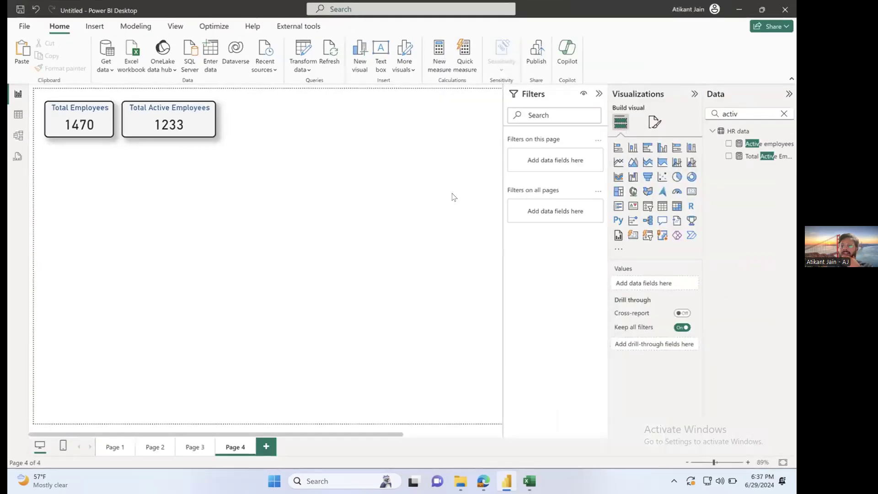
Reopen the Active employees measure and enlarge its formula text to read the CALCULATE and FILTER arguments.
left_click(747, 144)
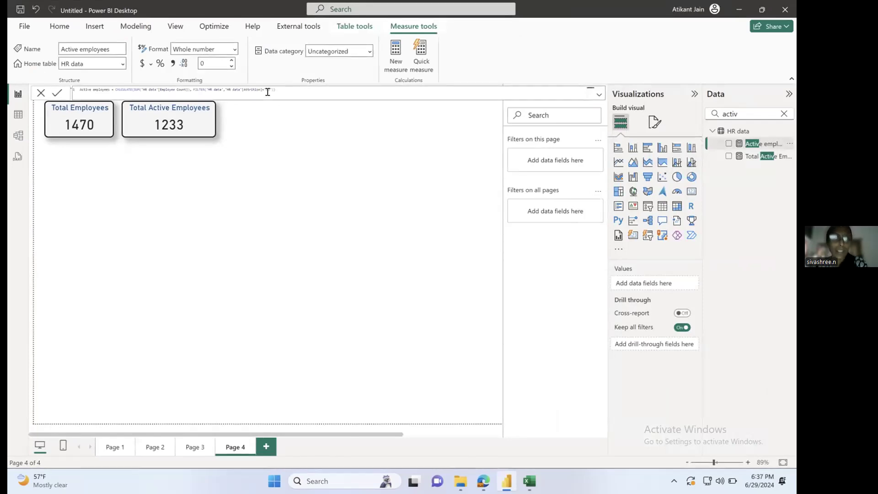
scroll(266, 90, "up", 2, "ctrl")
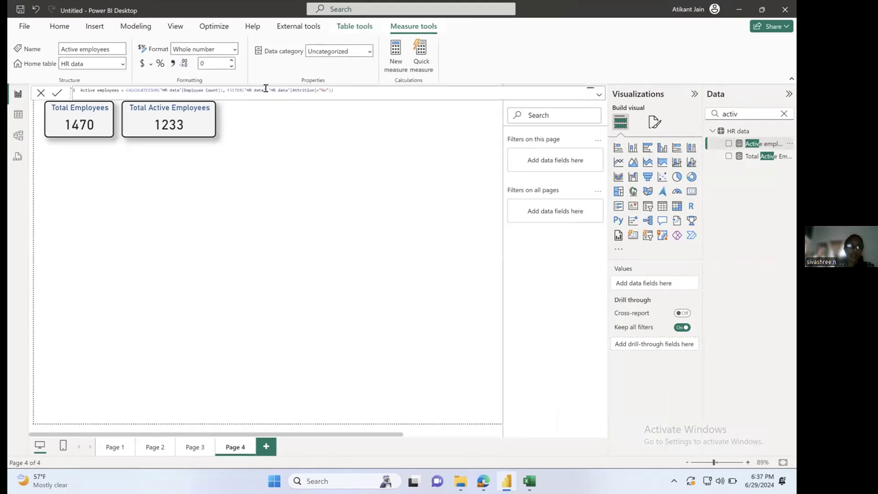
scroll(265, 90, "up", 2, "ctrl")
scroll(266, 90, "up", 2, "ctrl")
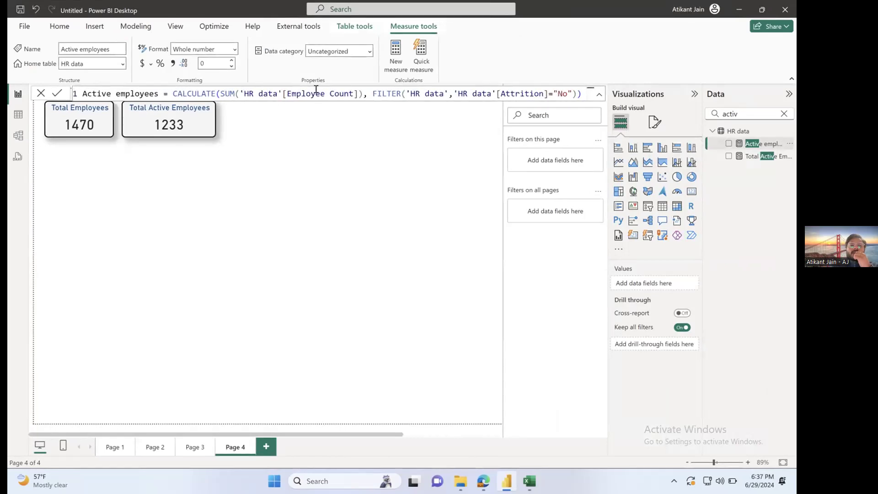
left_click(115, 160)
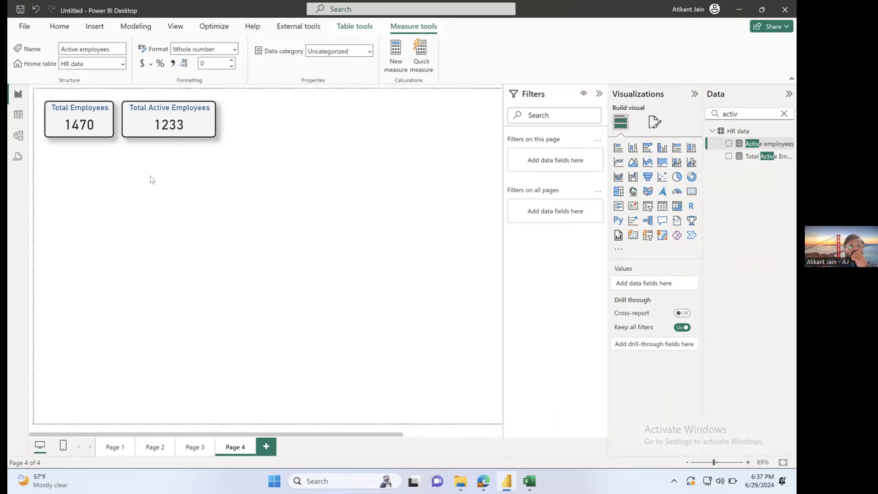
Remove the Total Active Employees card from the report page.
left_click(151, 128)
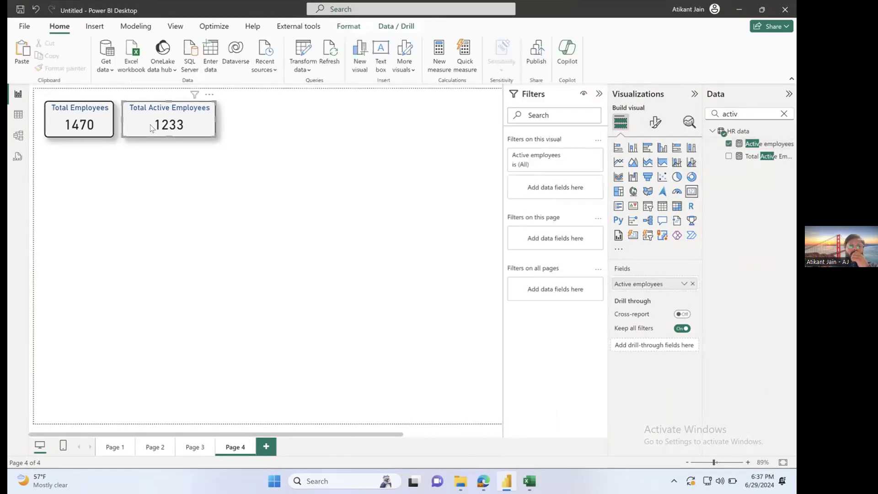
right_click(200, 112)
left_click(209, 94)
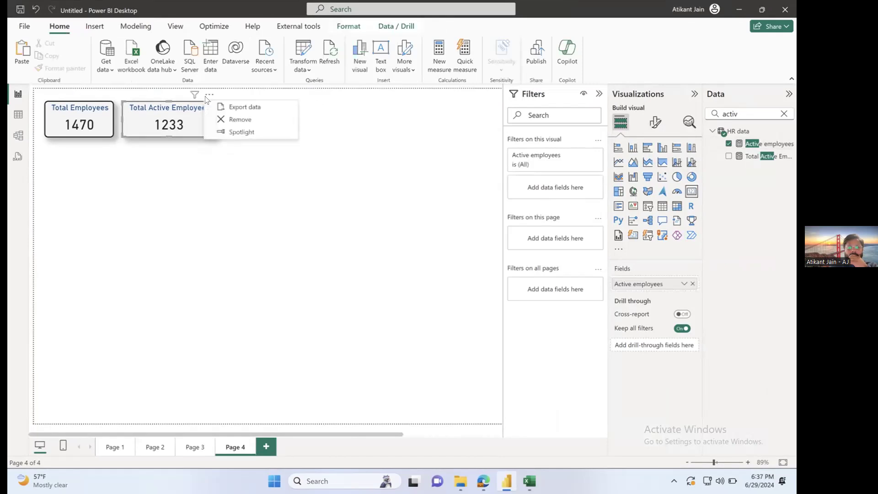
left_click(236, 120)
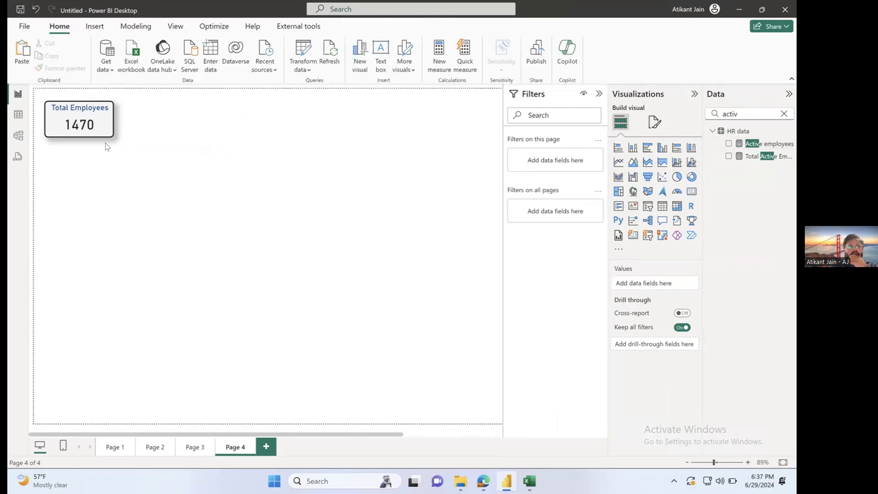
Add an empty Card visual to the page and place it in the open area below and beside the Total Employees card.
left_click(96, 130)
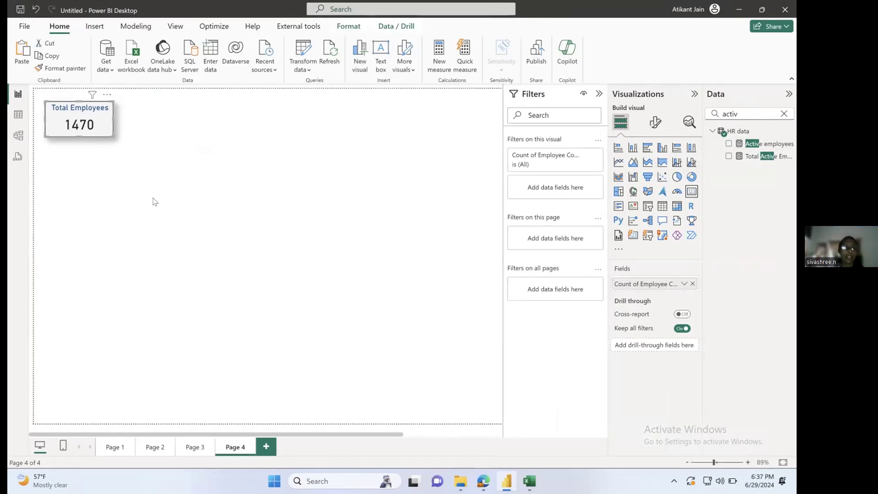
left_click(210, 140)
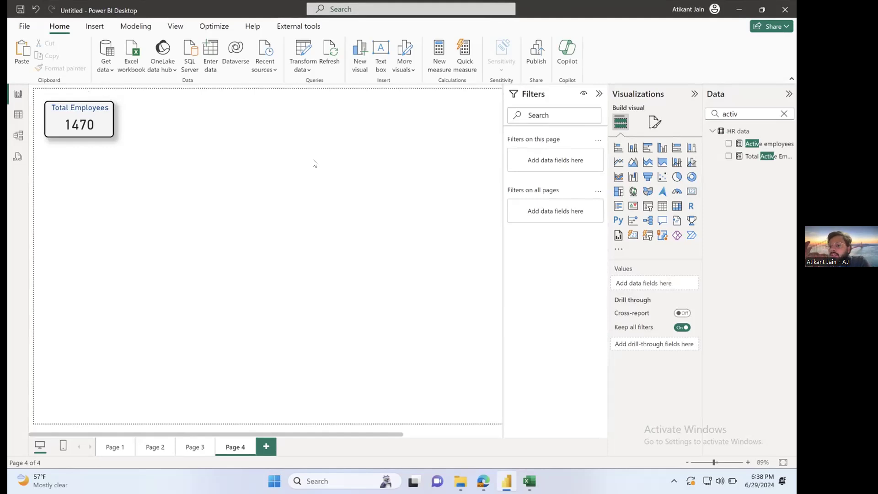
left_click(691, 194)
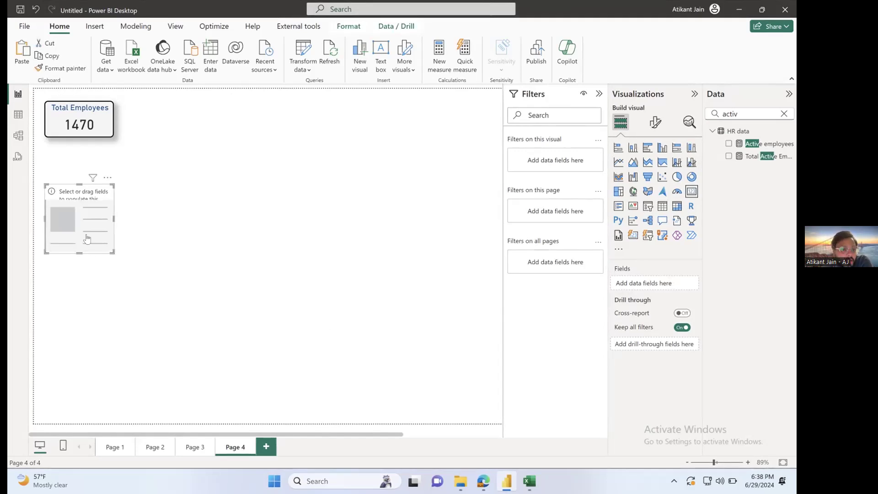
left_click_drag(83, 213, 192, 251)
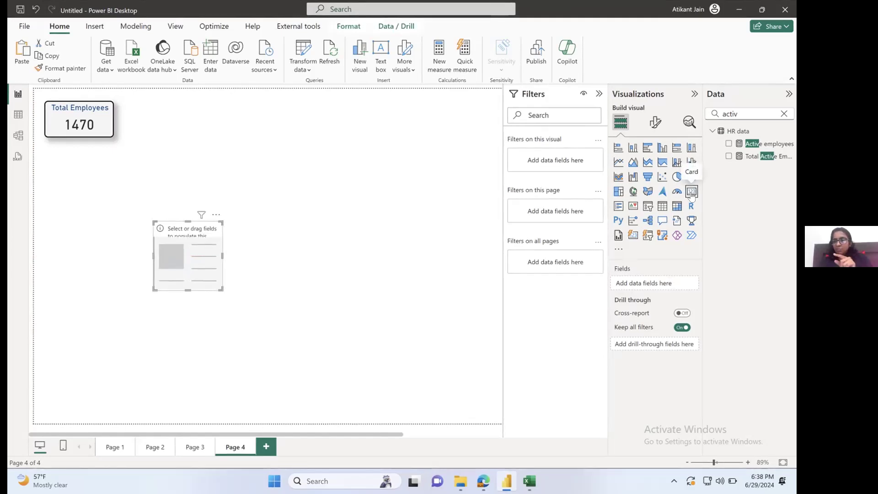
left_click(411, 165)
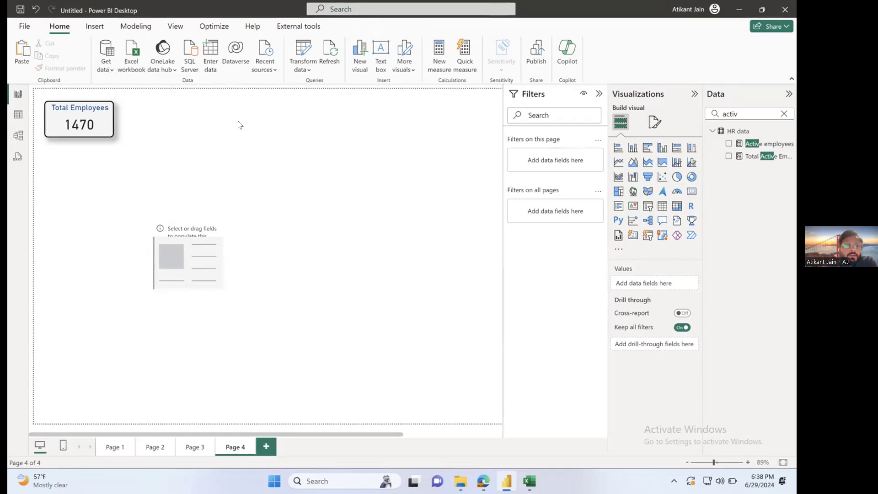
left_click(110, 71)
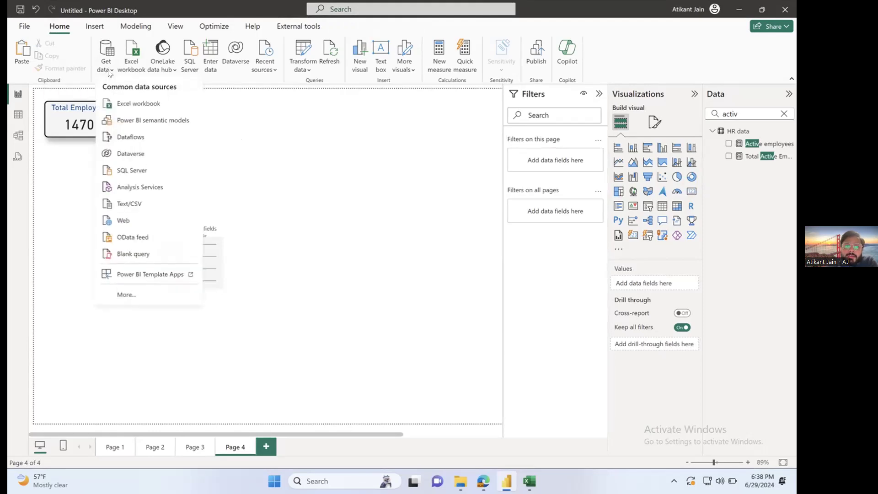
left_click(142, 105)
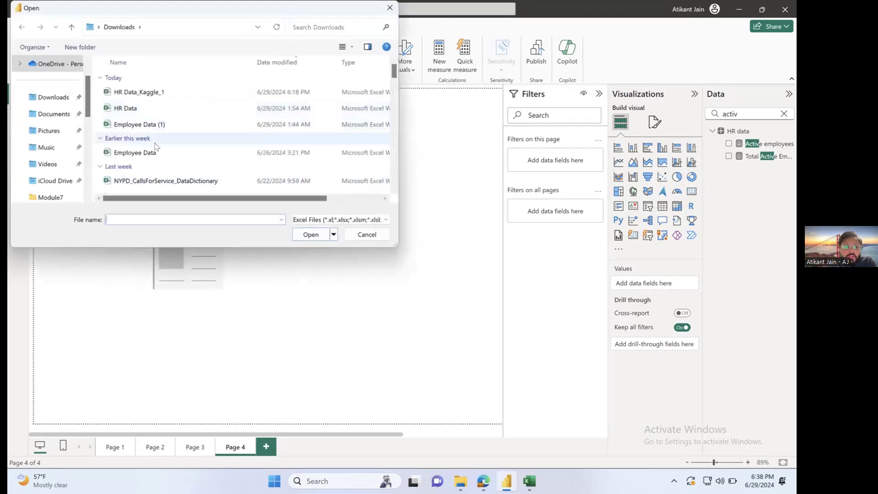
left_click(138, 93)
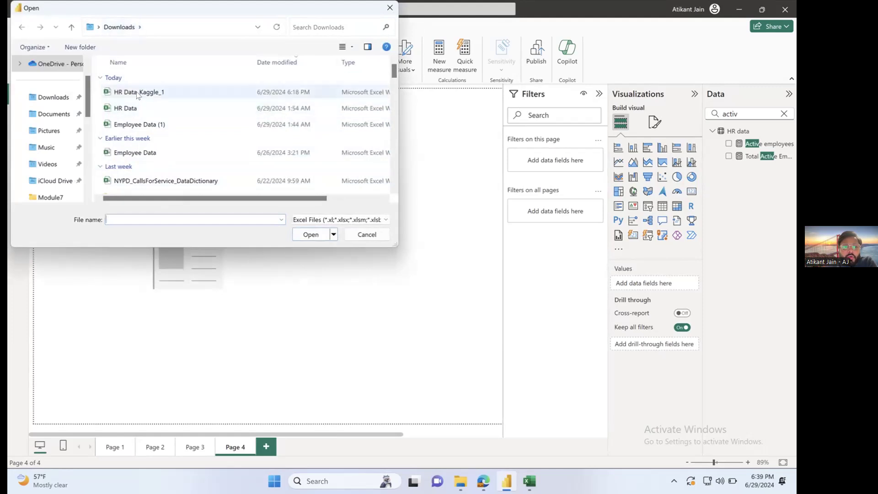
left_click(136, 120)
left_click(128, 109)
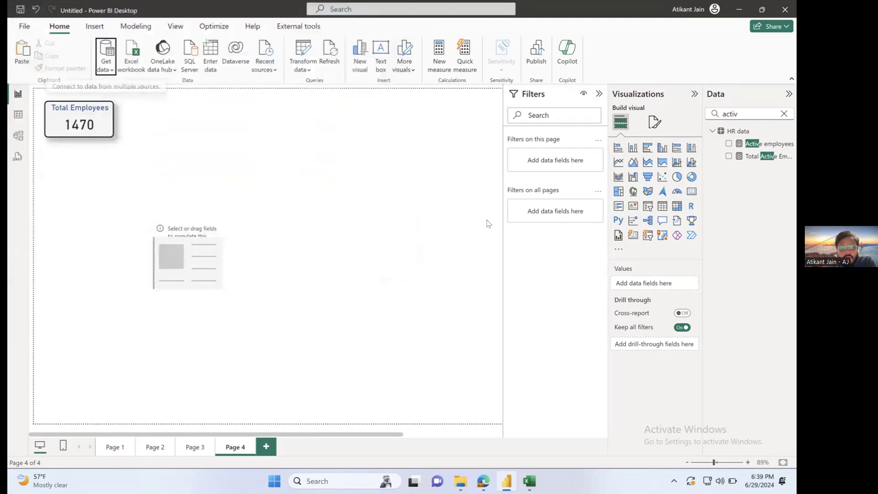
Close the open report, relaunch Power BI Desktop and start a blank report.
double_click(253, 11)
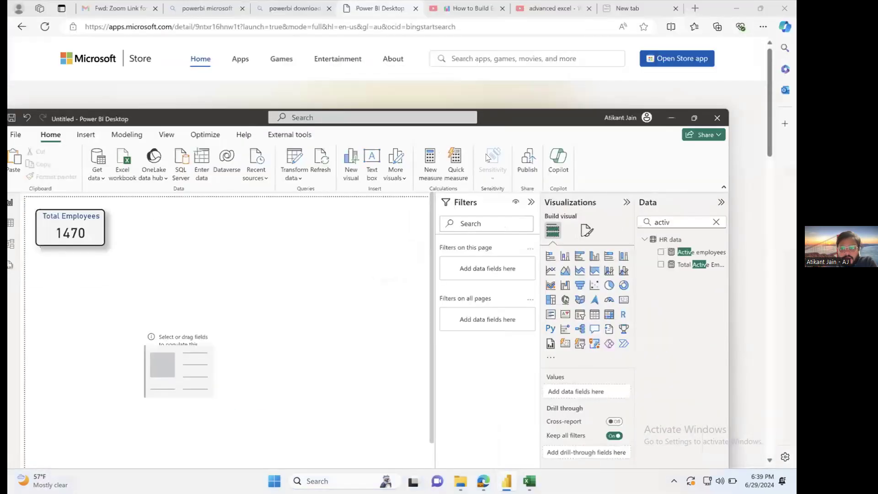
key("alt+F4")
left_click(400, 341)
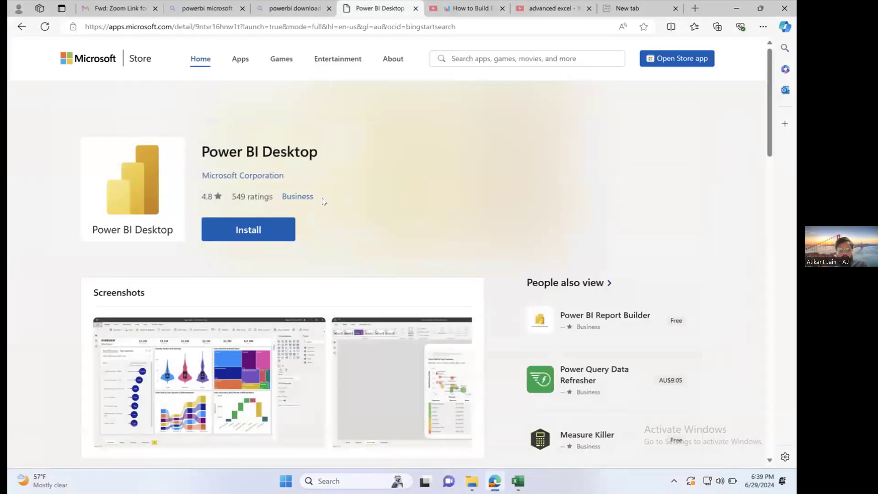
left_click(339, 478)
type("powerbi")
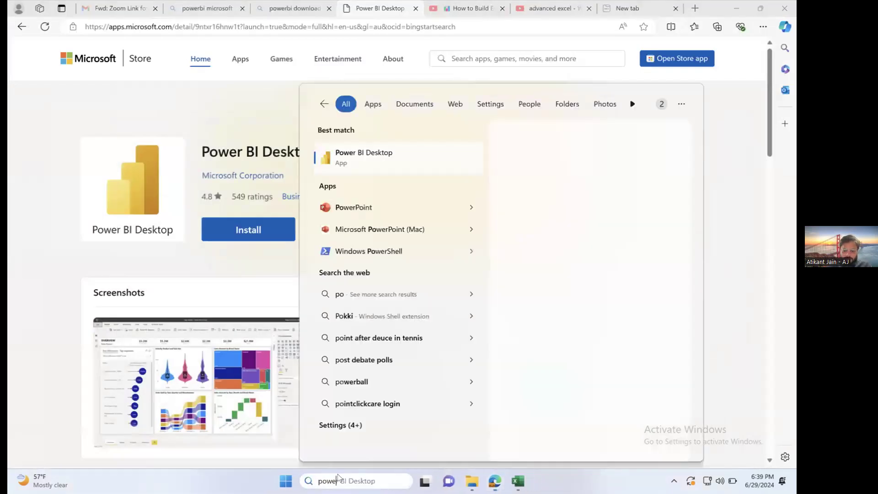
left_click(375, 158)
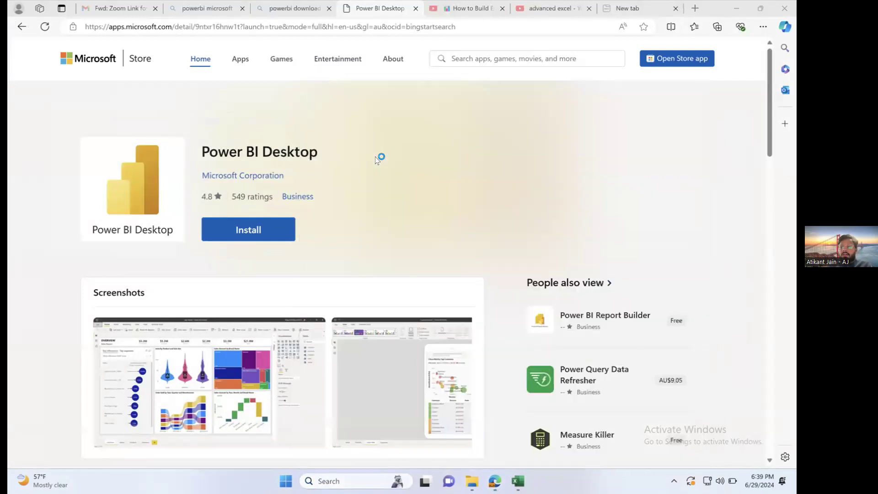
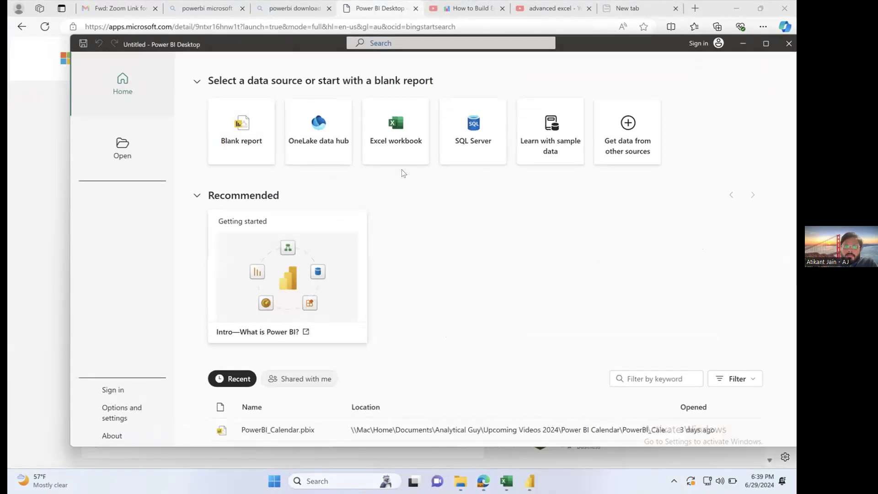
left_click(252, 150)
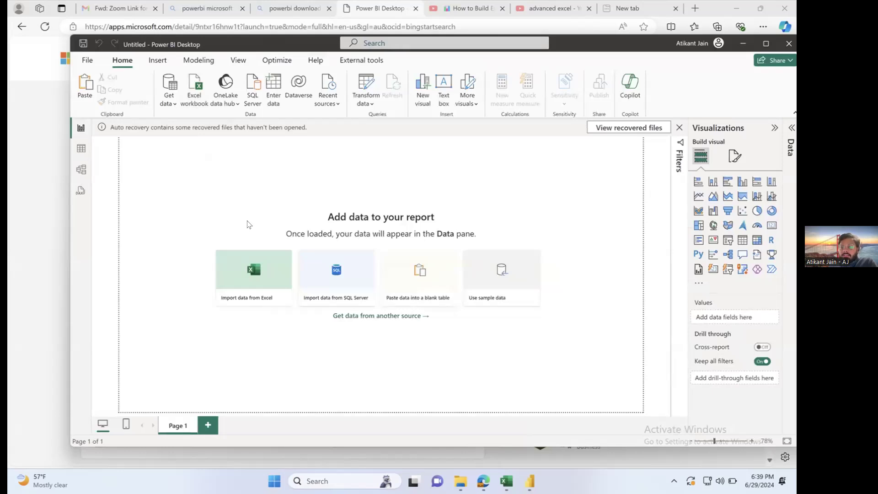
Connect the blank report to the HR Data Excel workbook in the Downloads folder.
left_click(172, 104)
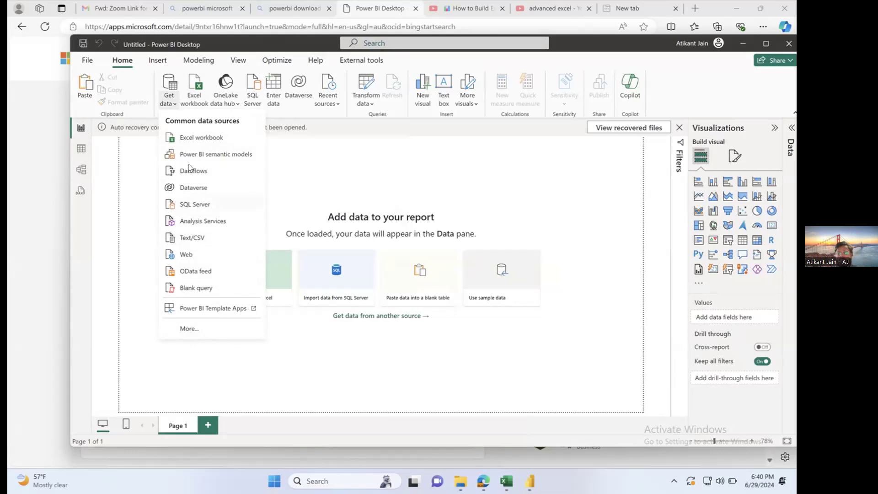
left_click(202, 140)
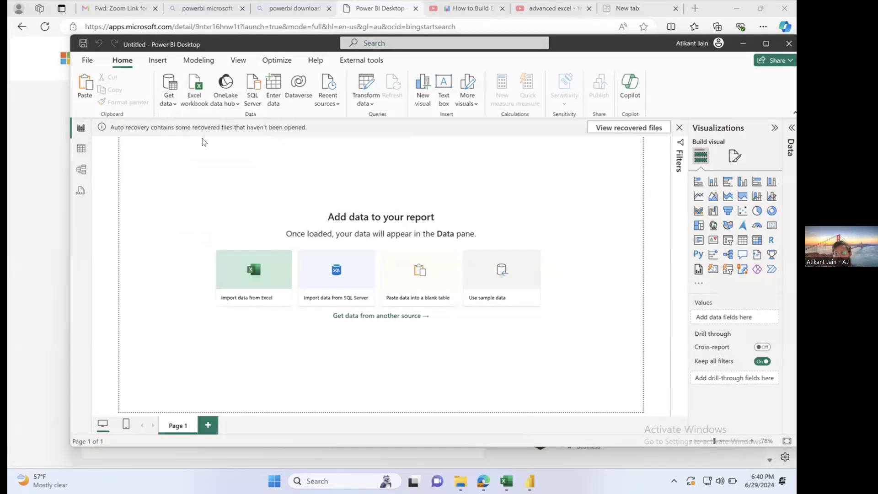
left_click(203, 140)
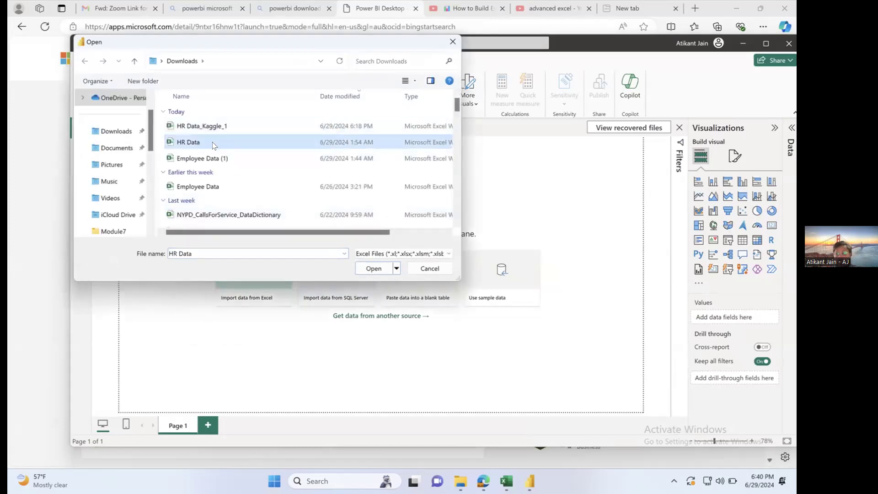
double_click(203, 145)
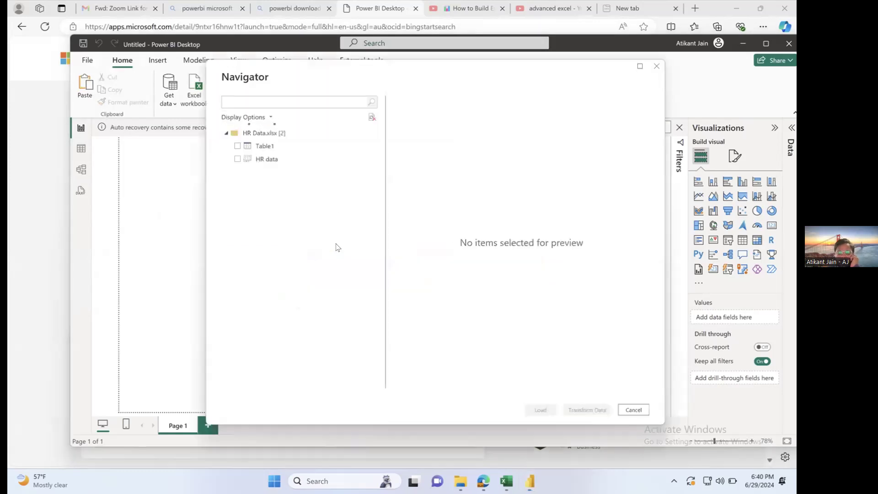
Select the HR data sheet, preview its columns and open it for transformation in Power Query Editor.
left_click_drag(330, 64, 273, 62)
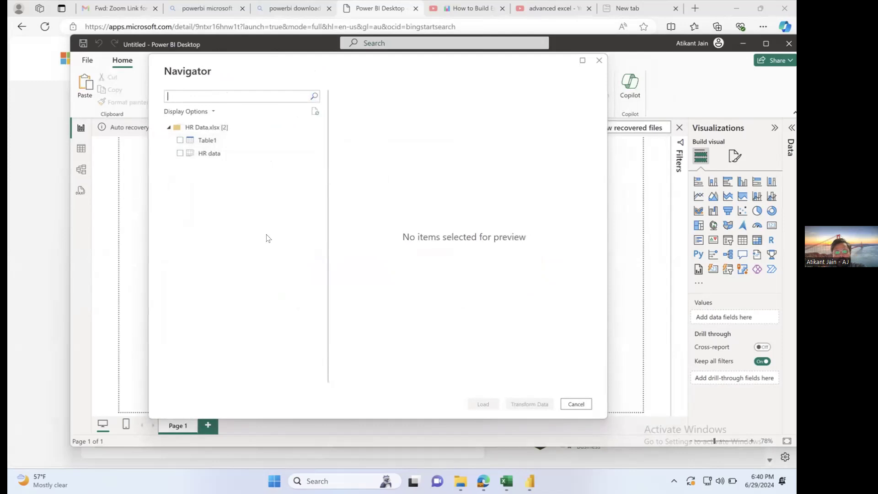
left_click(204, 140)
left_click(211, 154)
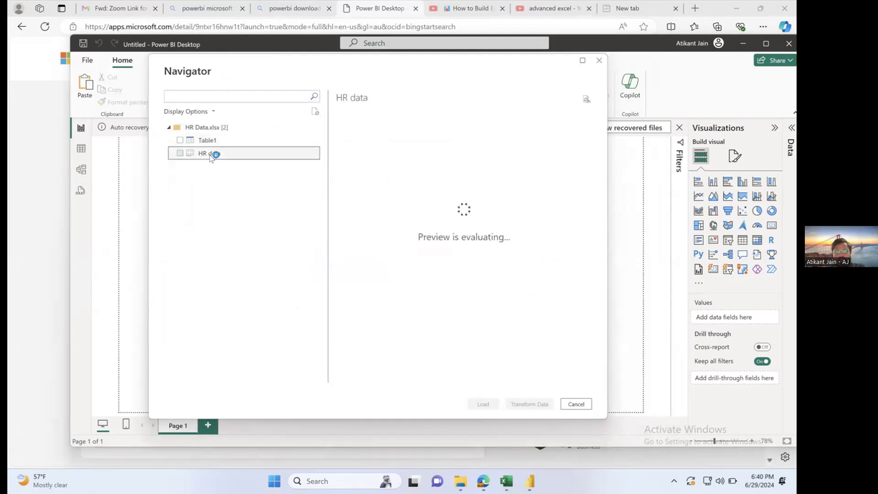
left_click(180, 153)
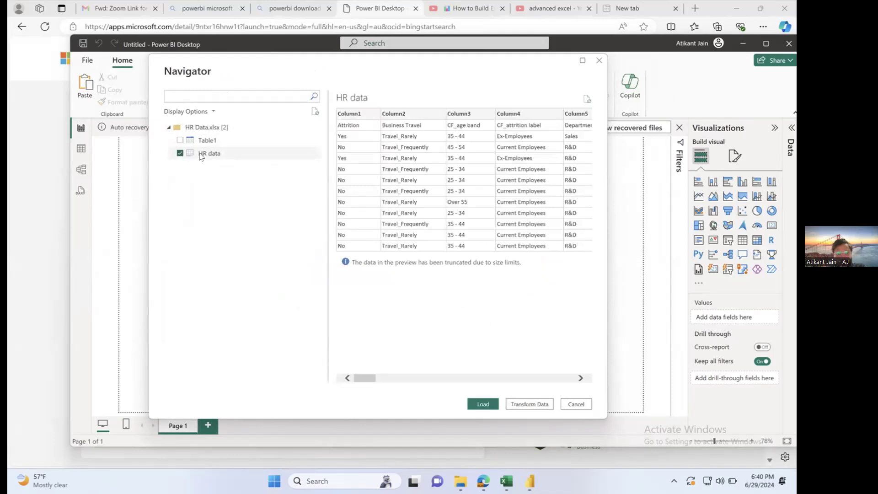
left_click(198, 139)
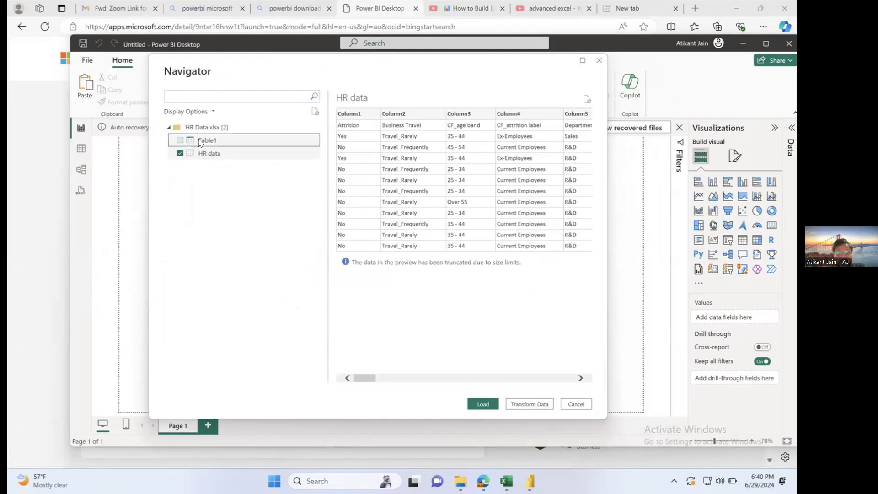
left_click(201, 152)
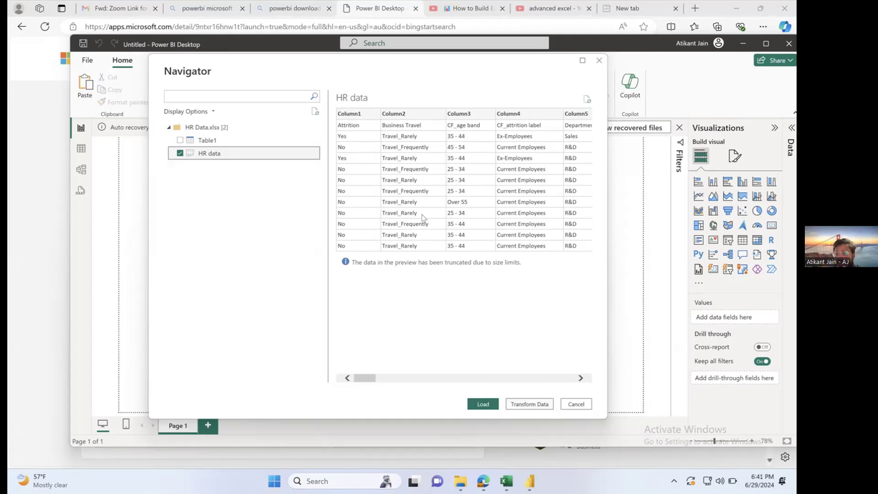
left_click_drag(372, 377, 297, 359)
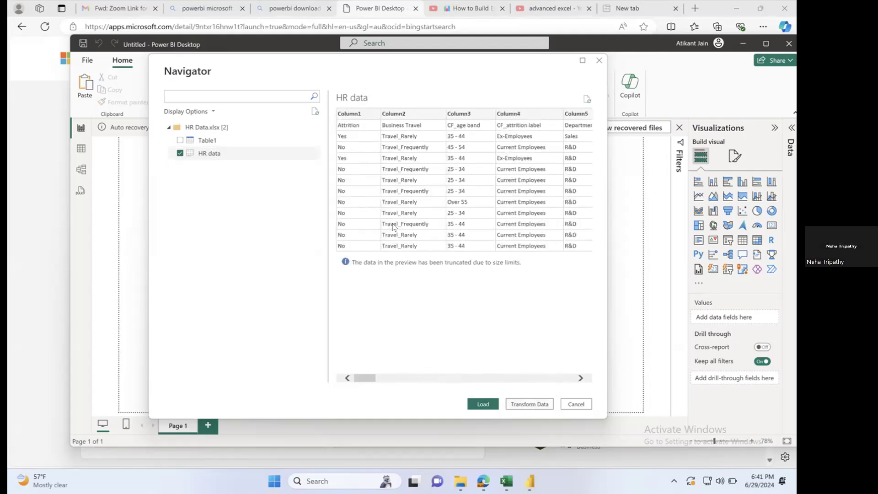
left_click(524, 404)
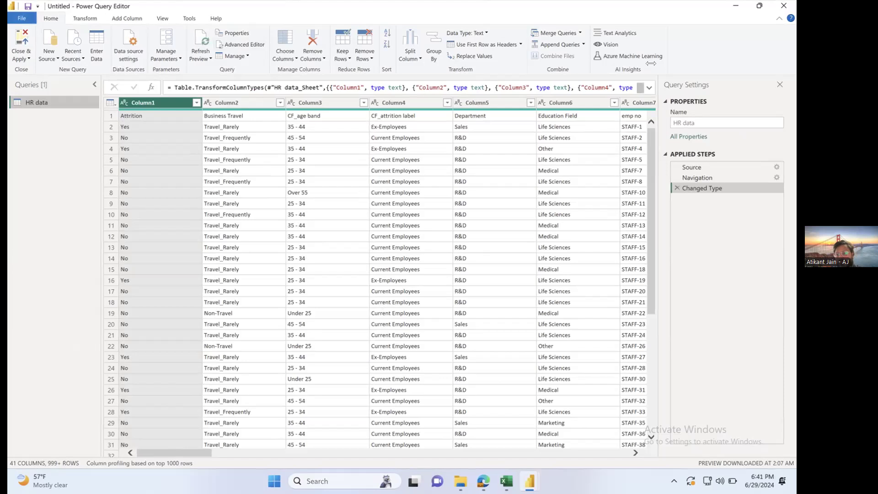
Promote the first row of the HR data query, holding Attrition and Business Travel, to column headers.
left_click_drag(594, 11, 461, 33)
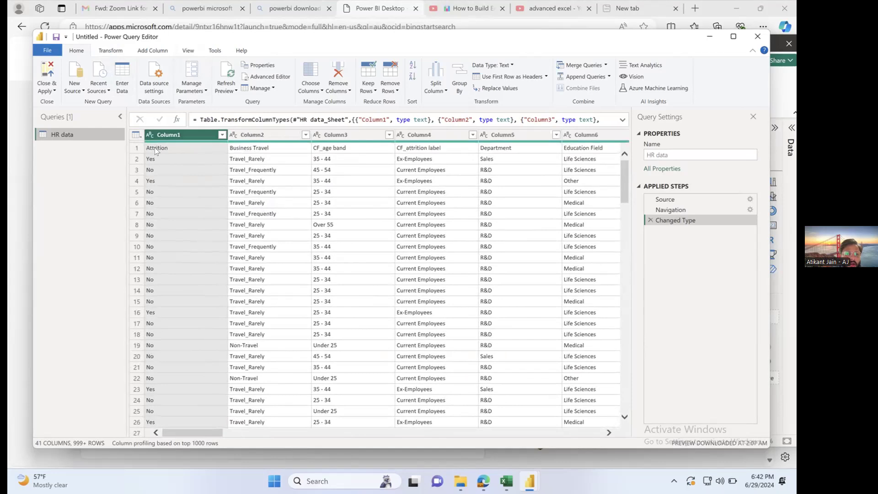
left_click(137, 148)
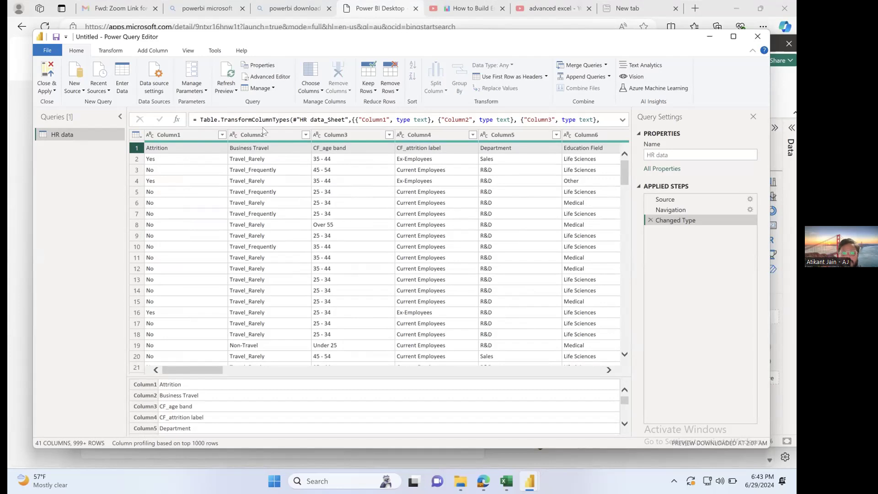
left_click(138, 134)
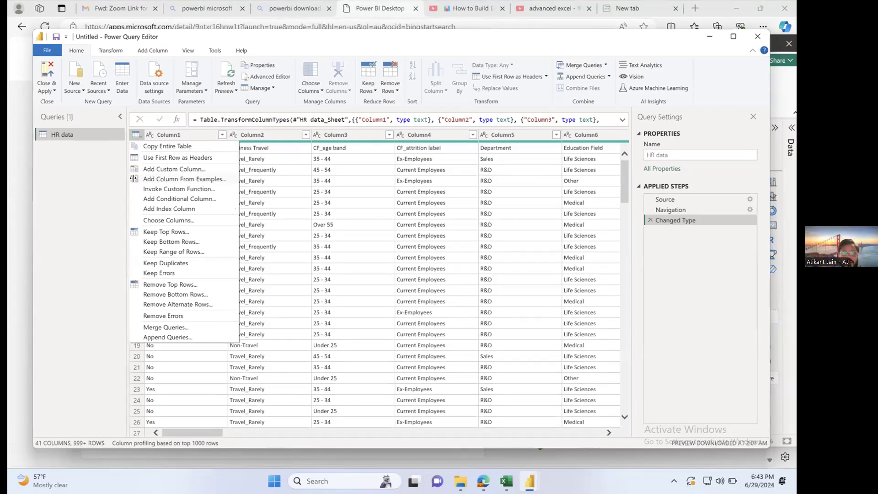
left_click(157, 159)
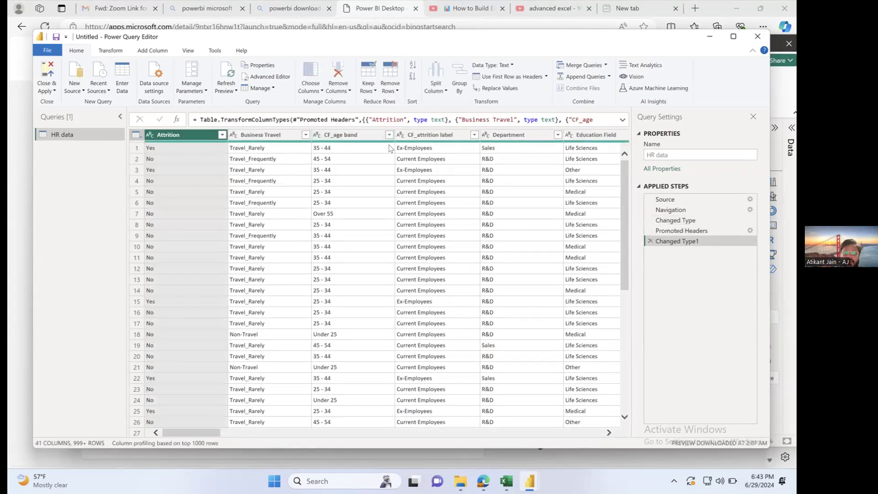
left_click(196, 150)
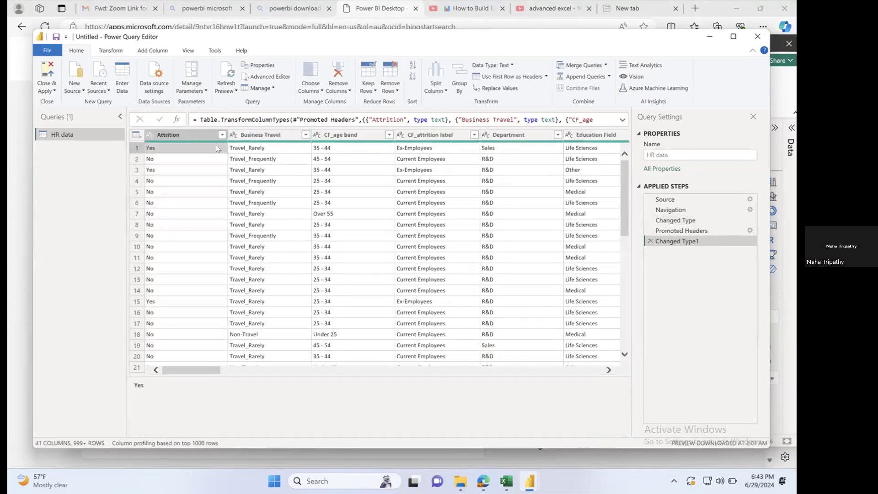
left_click(198, 131)
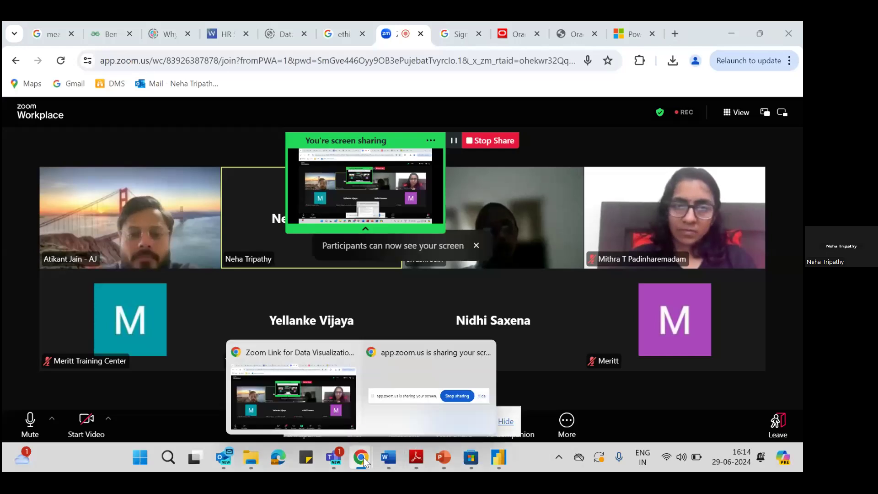
Switch to the Power BI Desktop window with the loaded HR data table and edit its query in a maximized editor.
mouse_move(500, 458)
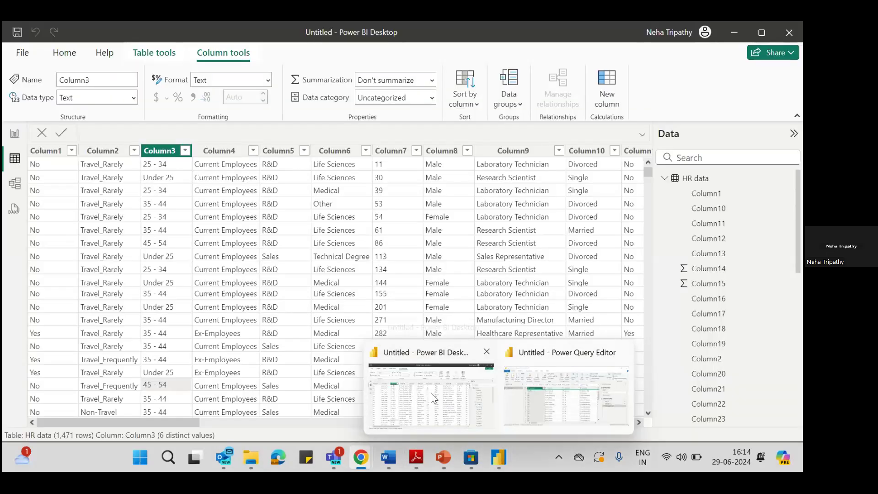
left_click(431, 396)
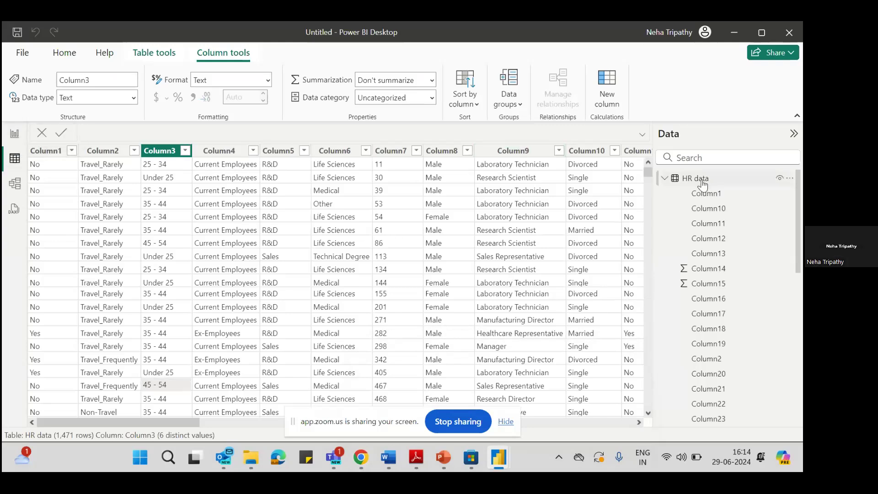
left_click(789, 179)
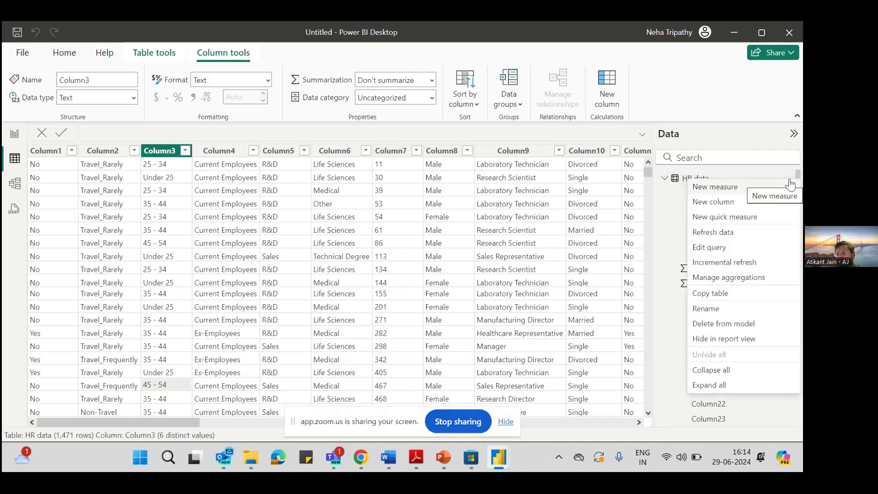
left_click(729, 251)
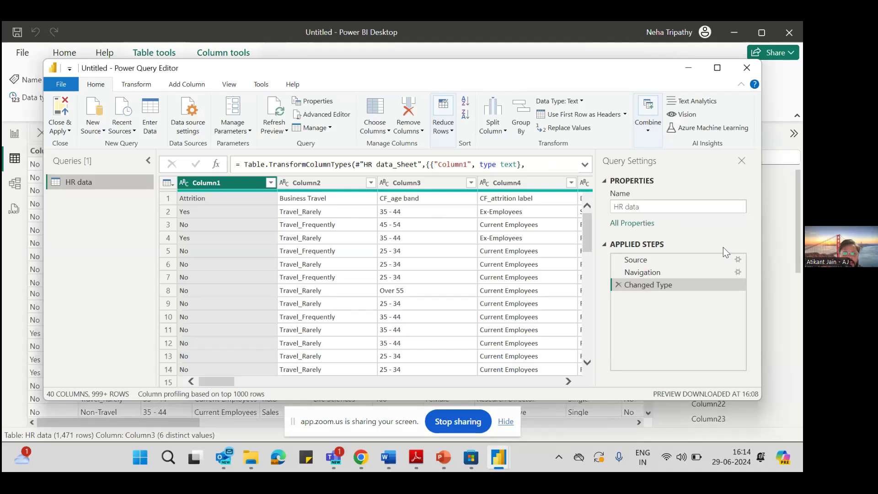
left_click(717, 69)
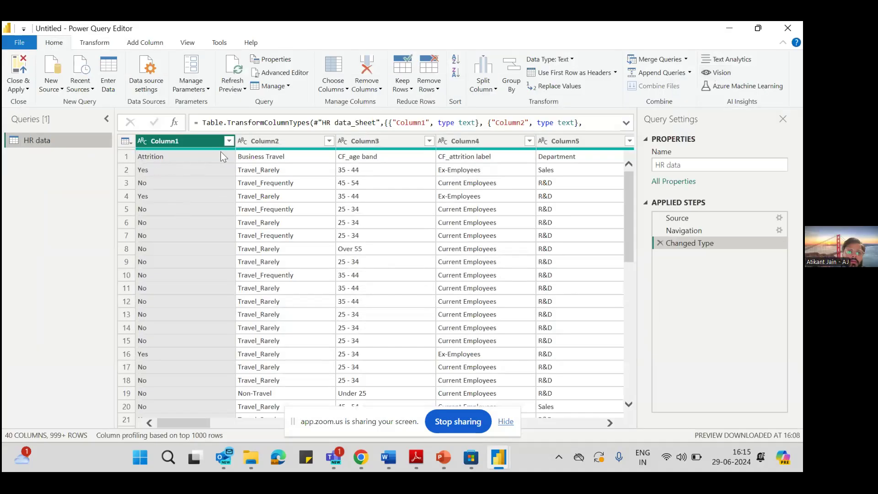
Use the first row as headers in this HR data query and stop sharing the screen.
left_click(130, 142)
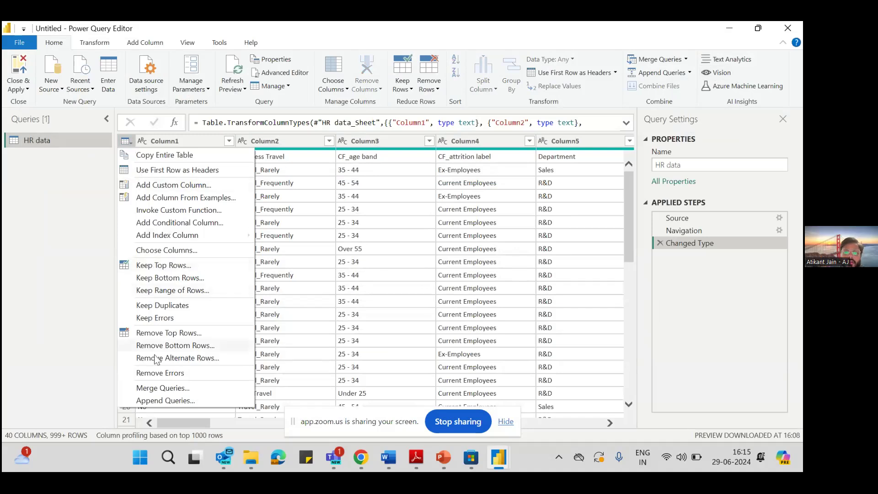
left_click(170, 170)
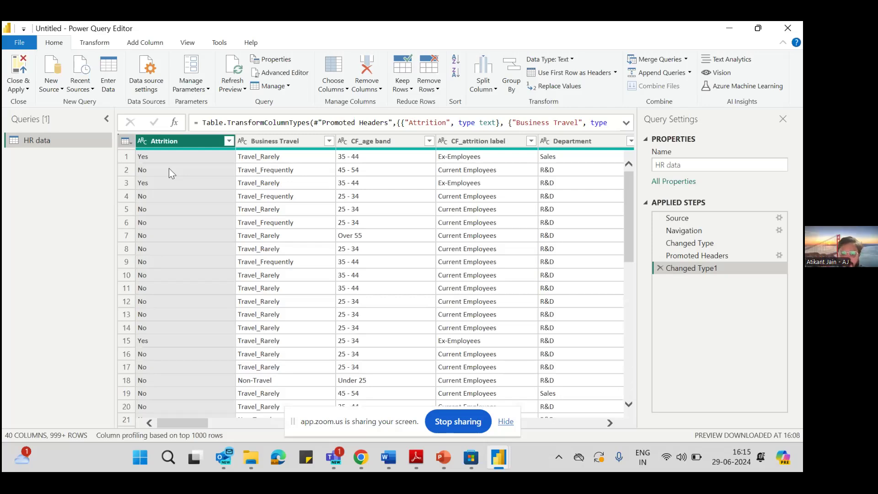
left_click(474, 421)
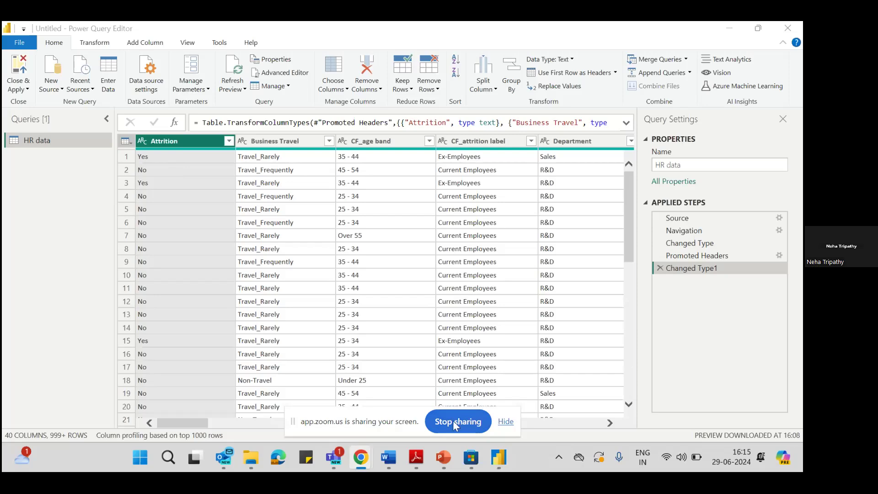
Stop the screen share and close Power Query Editor with the HR data query changes applied.
left_click(455, 424)
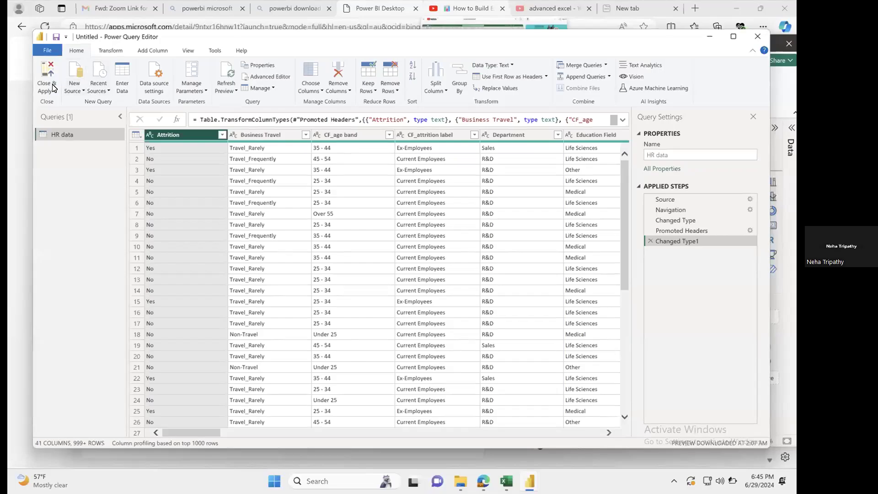
left_click(53, 89)
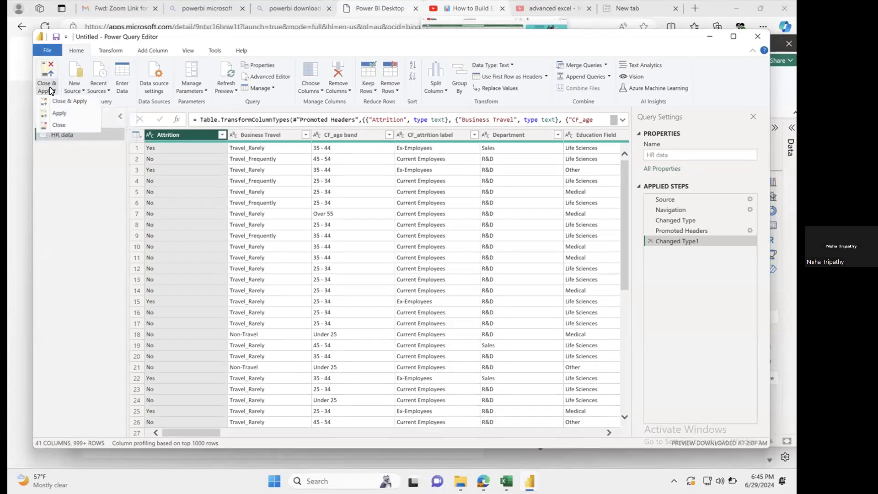
left_click(51, 91)
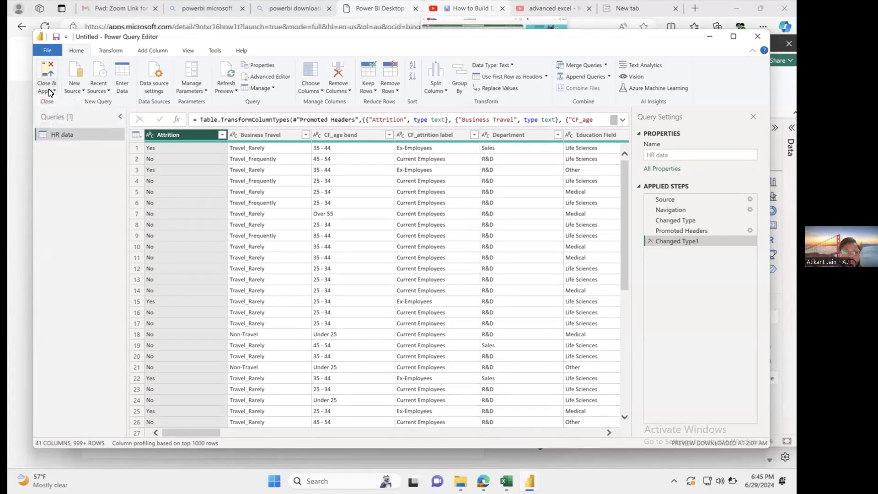
left_click(51, 91)
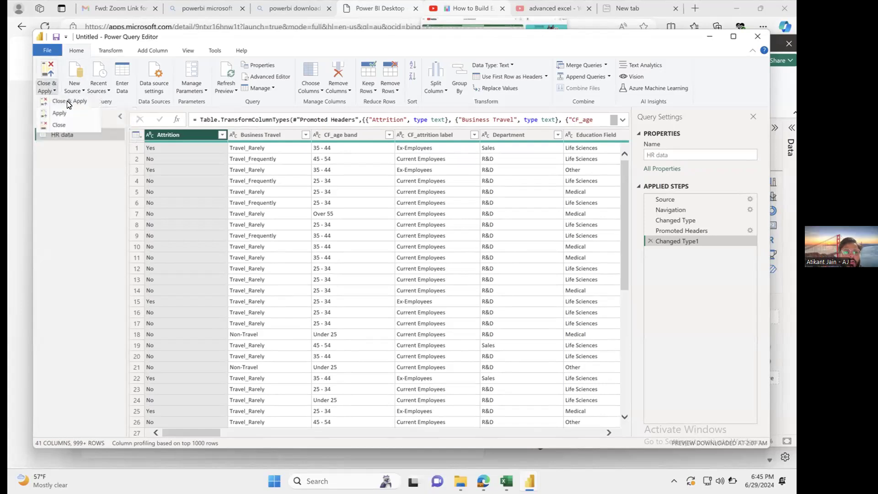
left_click(78, 102)
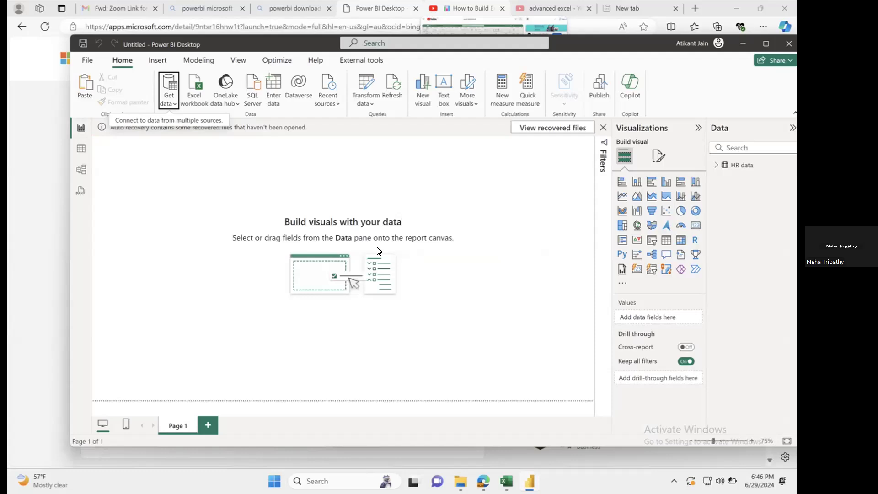
Show the HR data table in a maximized window and dismiss the auto recovery notice, keeping the recovered files.
double_click(269, 45)
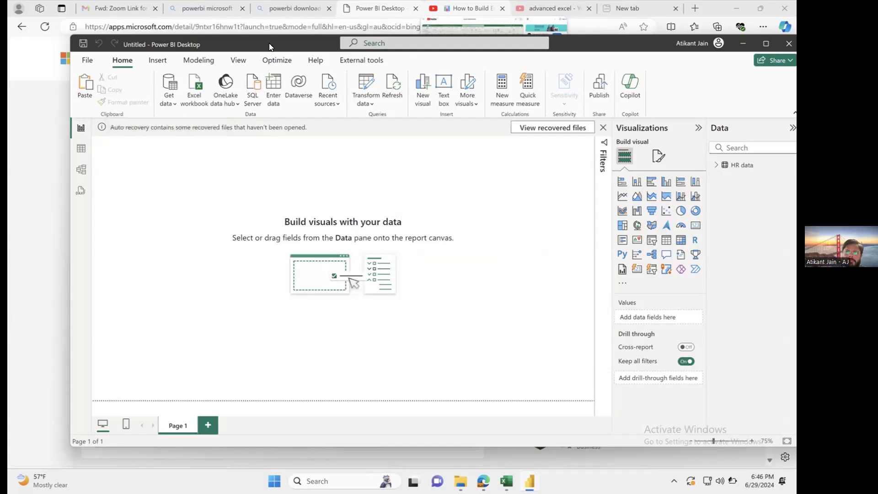
left_click(23, 116)
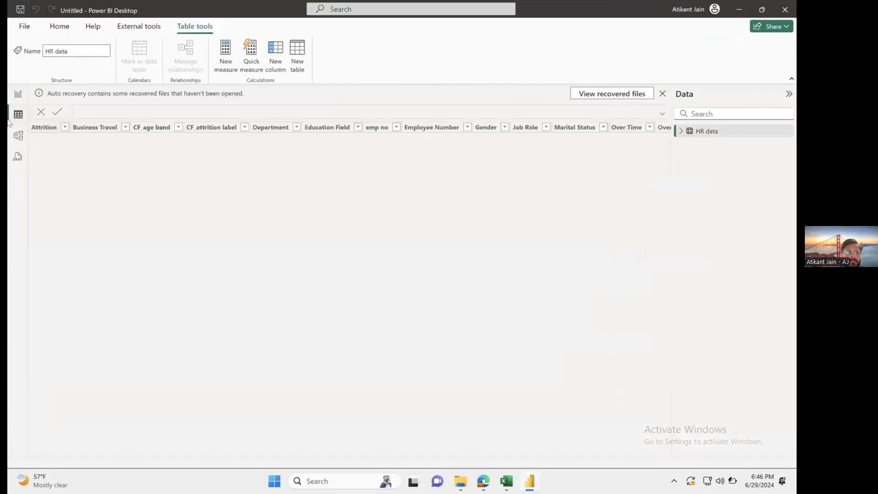
left_click(658, 93)
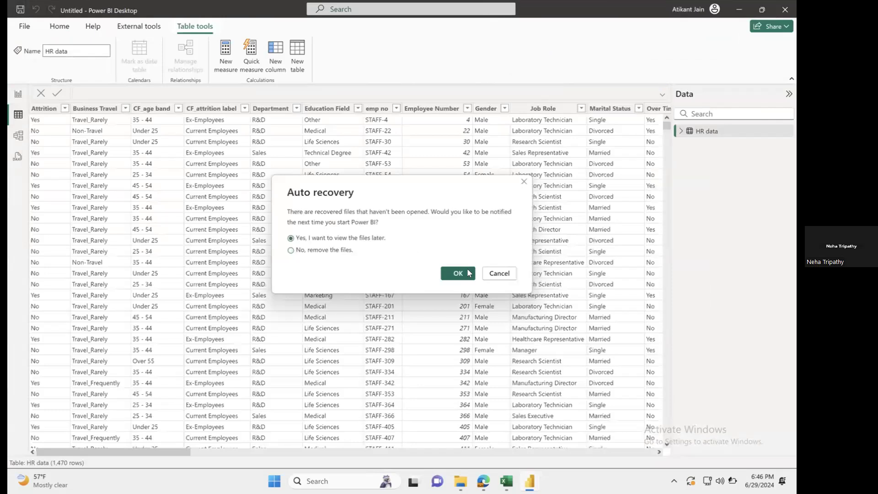
left_click(467, 273)
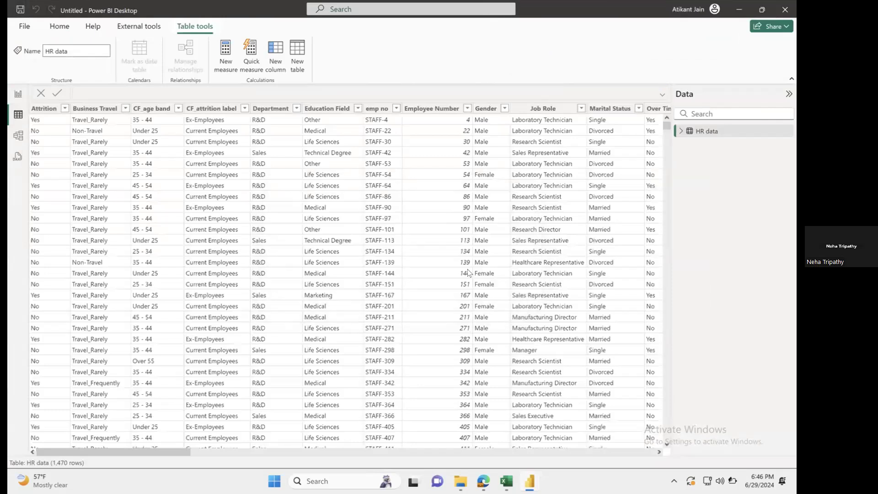
Examine the HR data field list and the Business Travel, CF_age band, CF_attrition label, Department and Education Field columns.
left_click(18, 93)
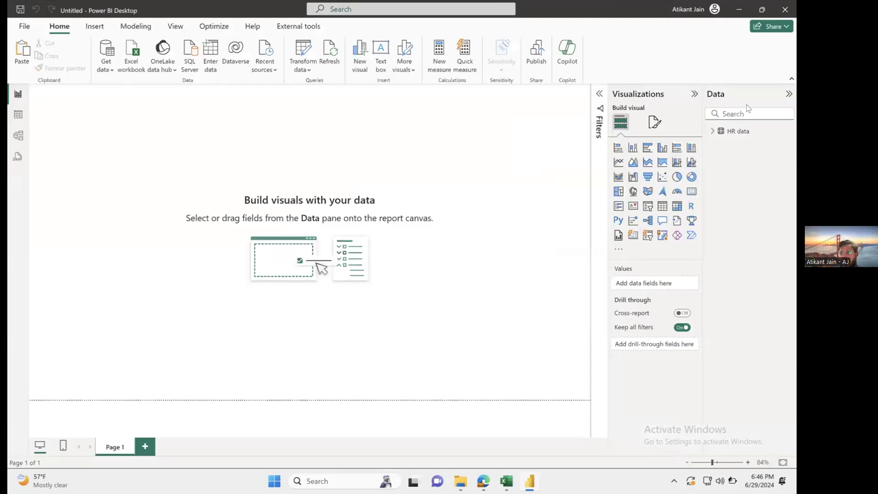
left_click(711, 132)
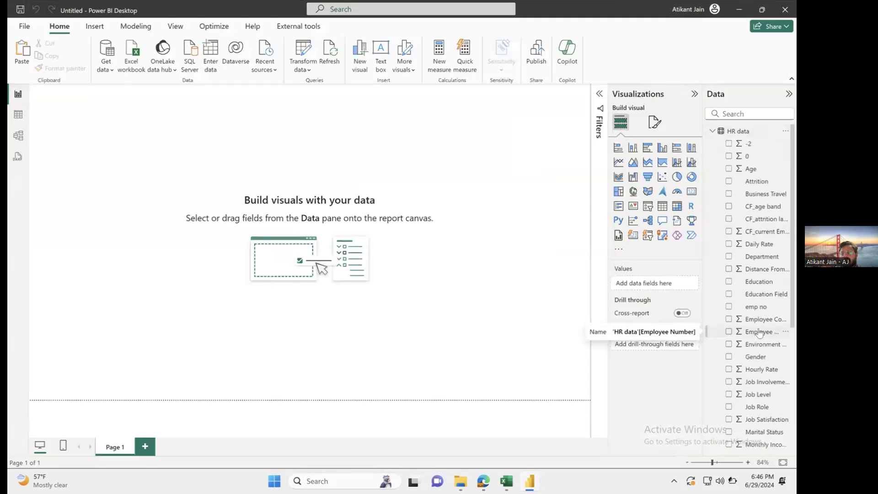
left_click(17, 114)
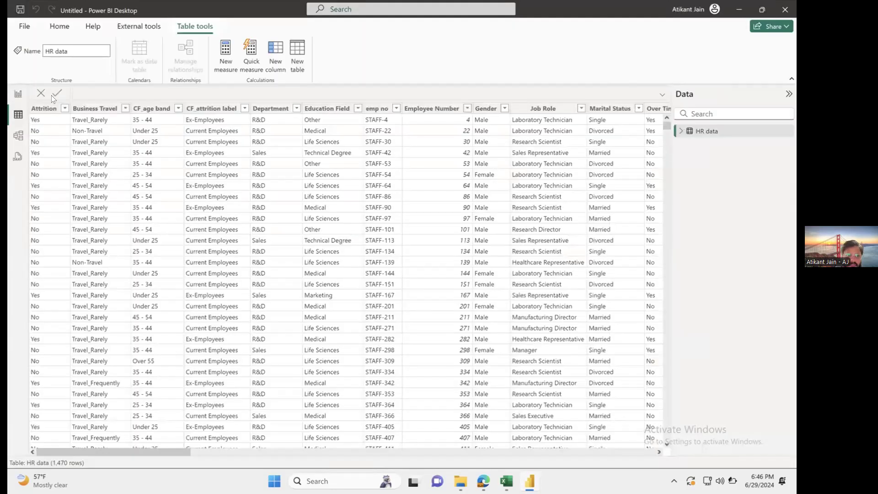
left_click(101, 110)
left_click(152, 111)
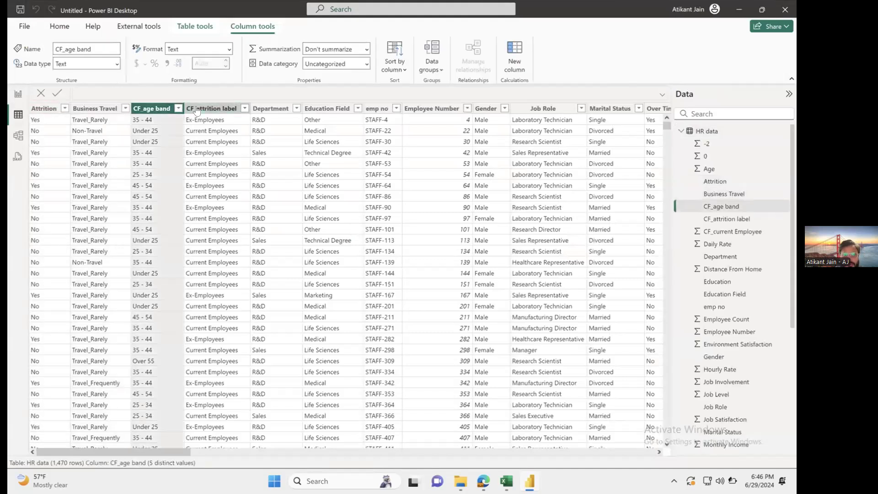
left_click(210, 108)
left_click(271, 108)
left_click(328, 109)
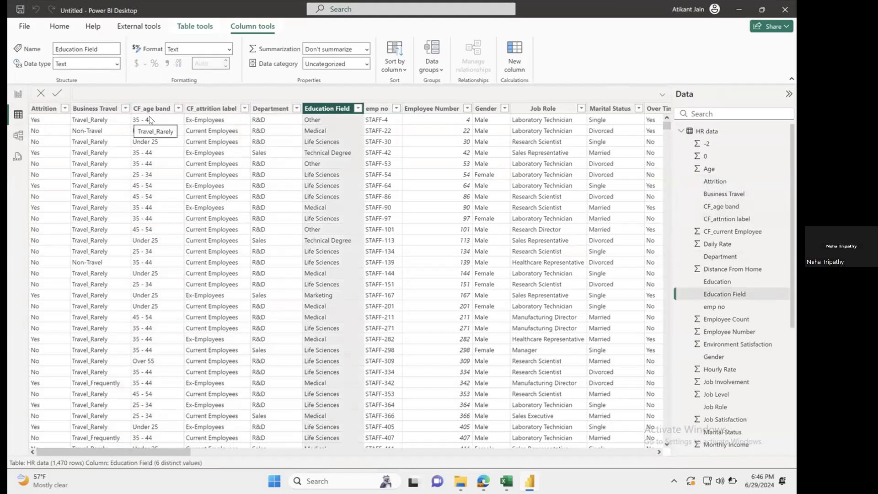
Add a stacked bar chart to the report page with Department on its Y-axis and enlarge it.
left_click(19, 95)
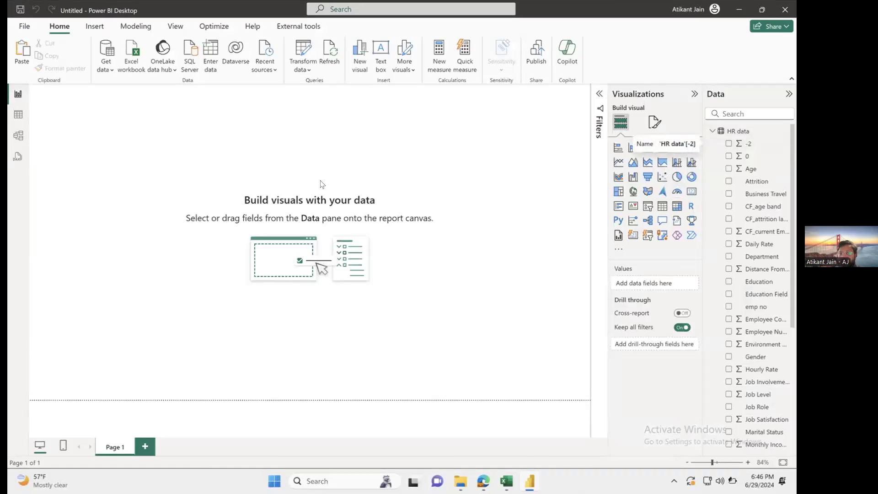
left_click(618, 148)
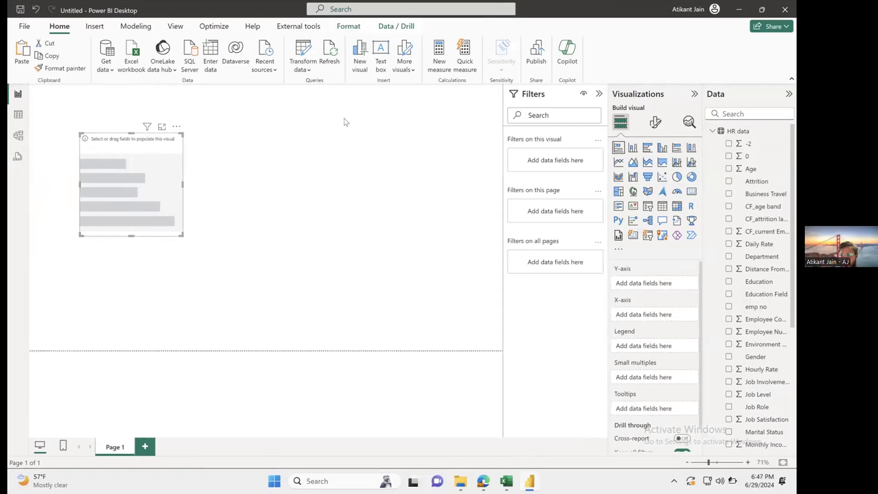
left_click(732, 113)
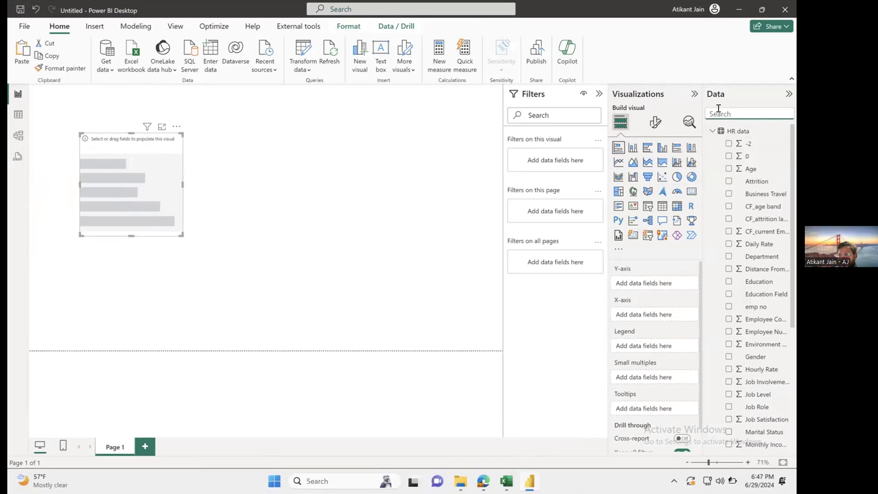
type("depart")
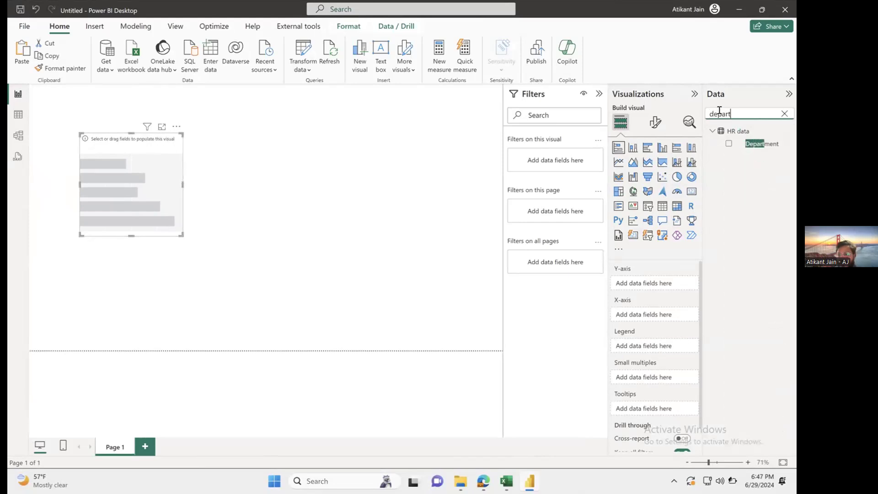
left_click_drag(762, 144, 144, 182)
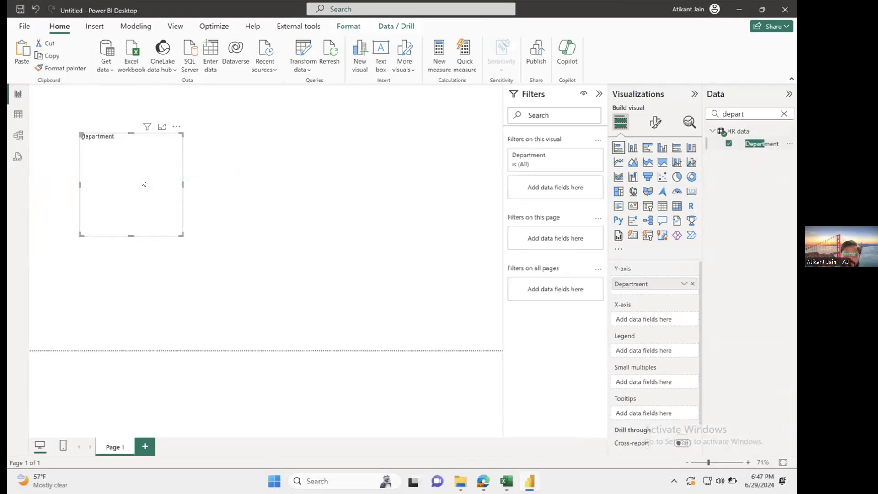
left_click_drag(181, 234, 226, 243)
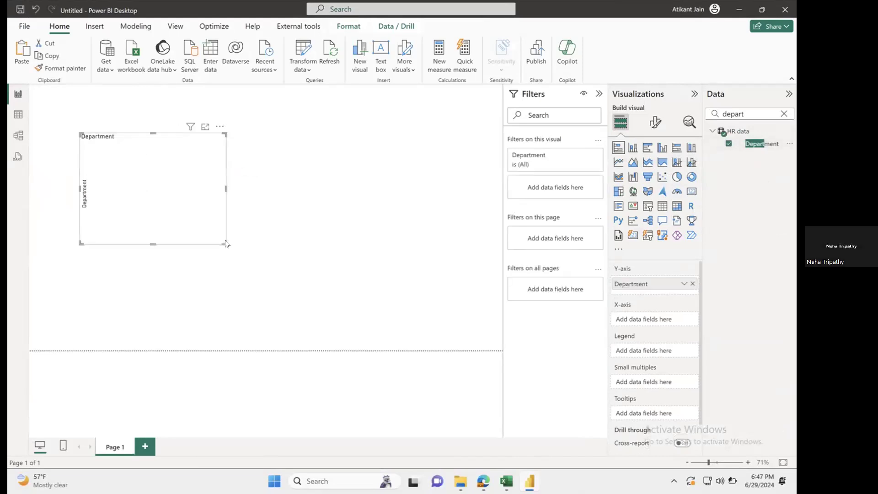
Find the Employee Count field, add it to the Department chart's X-axis and widen the chart.
double_click(756, 118)
type("count")
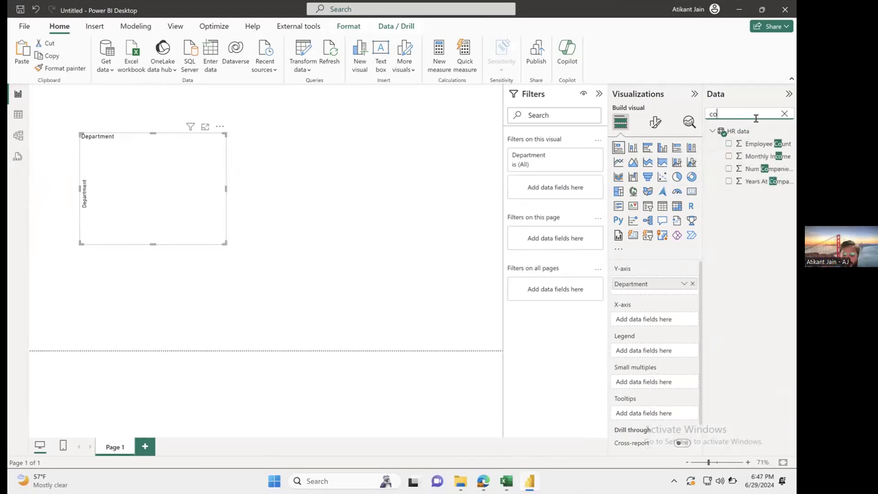
left_click_drag(759, 143, 134, 209)
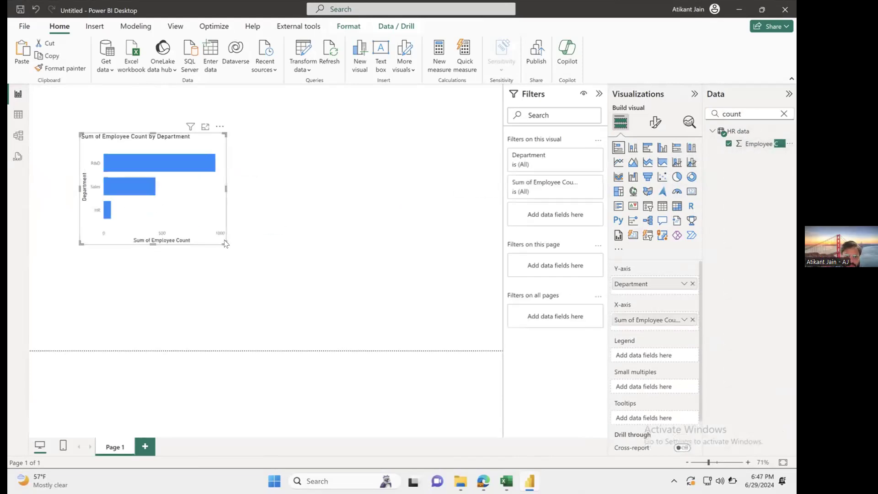
left_click_drag(226, 243, 265, 257)
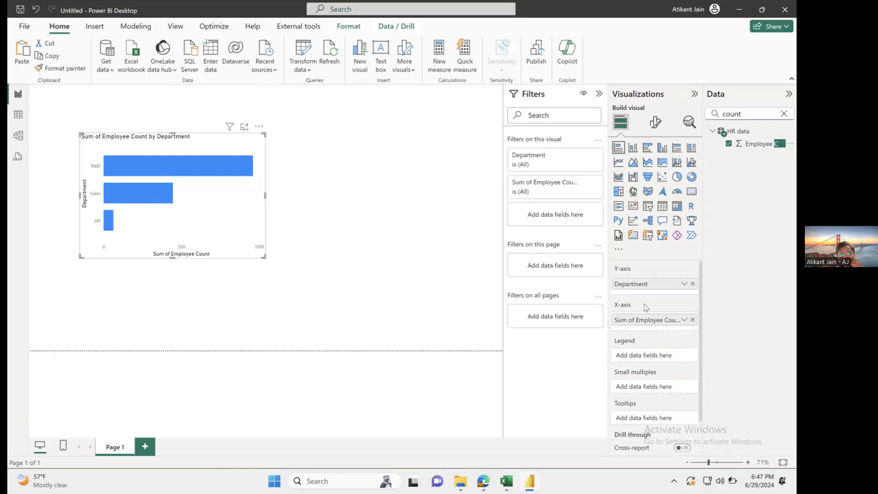
Try summarizing Employee Count on the chart's X-axis by Count (Distinct).
left_click(684, 319)
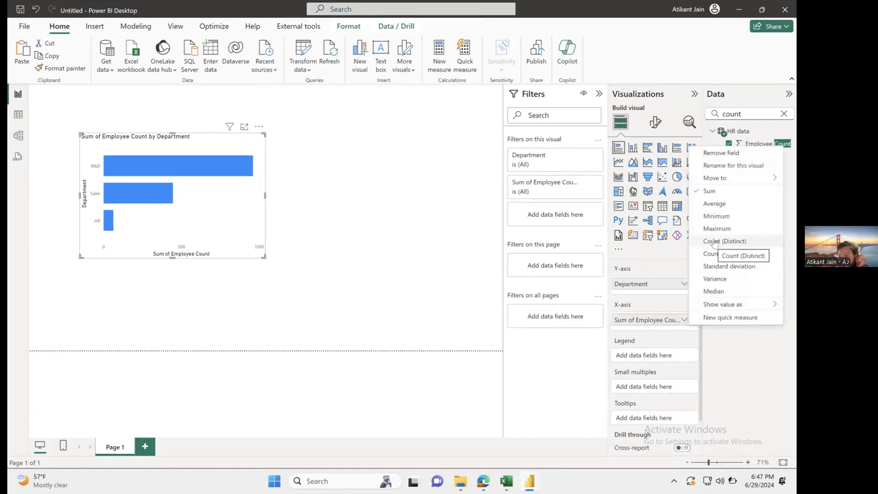
left_click(669, 321)
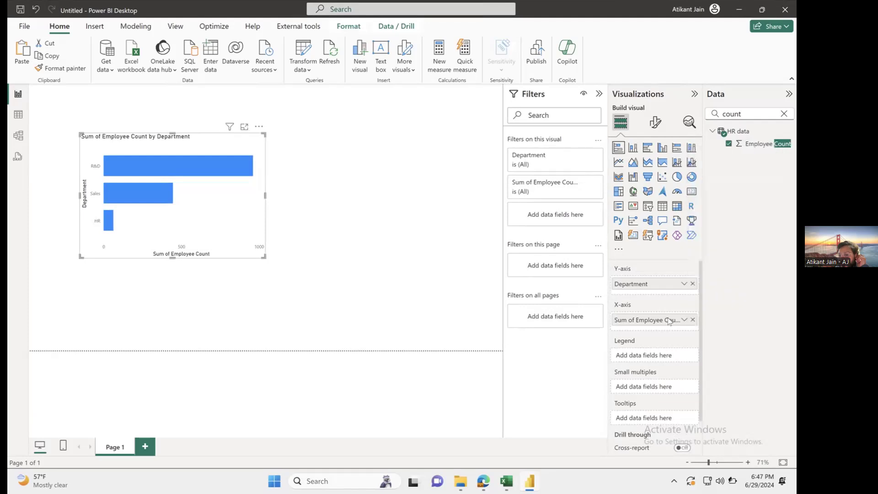
left_click(684, 320)
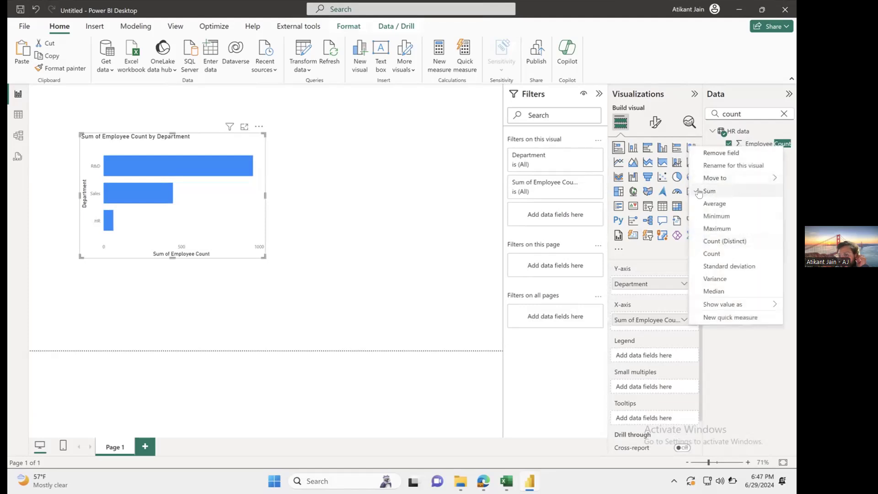
left_click(717, 241)
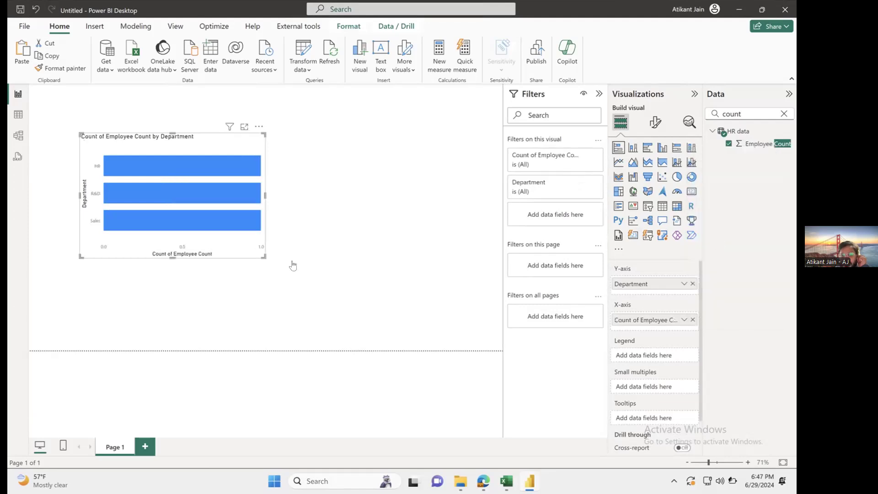
Summarize the chart's Employee Count field by Count and turn on data labels for the bars.
left_click(683, 319)
left_click(728, 252)
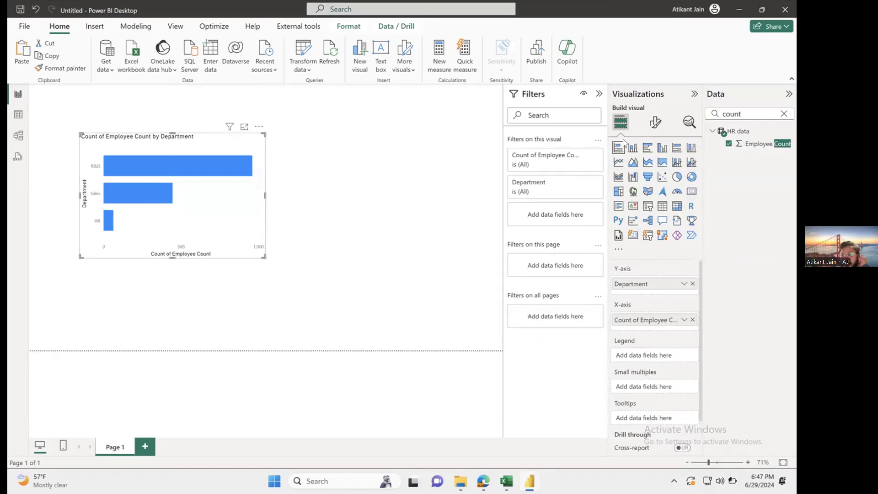
left_click(655, 122)
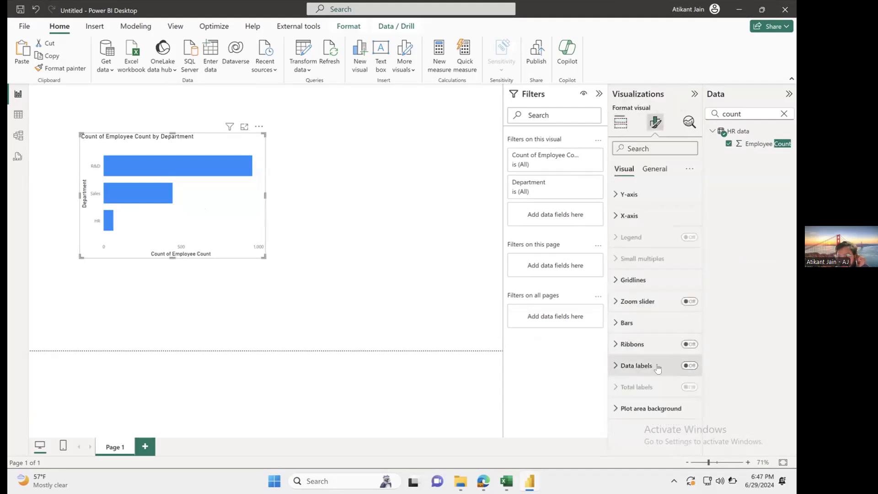
left_click(686, 365)
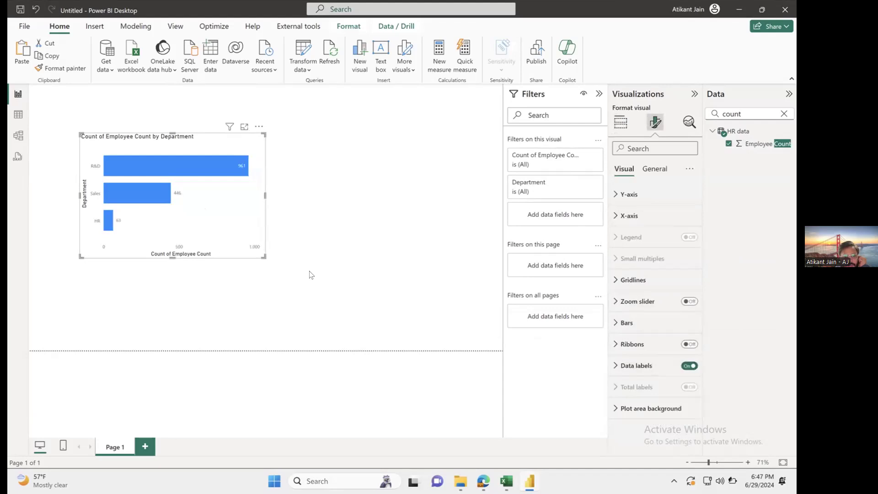
Resize the Department chart to roughly half the page width and move it to the page's upper-left corner.
left_click_drag(263, 255, 417, 328)
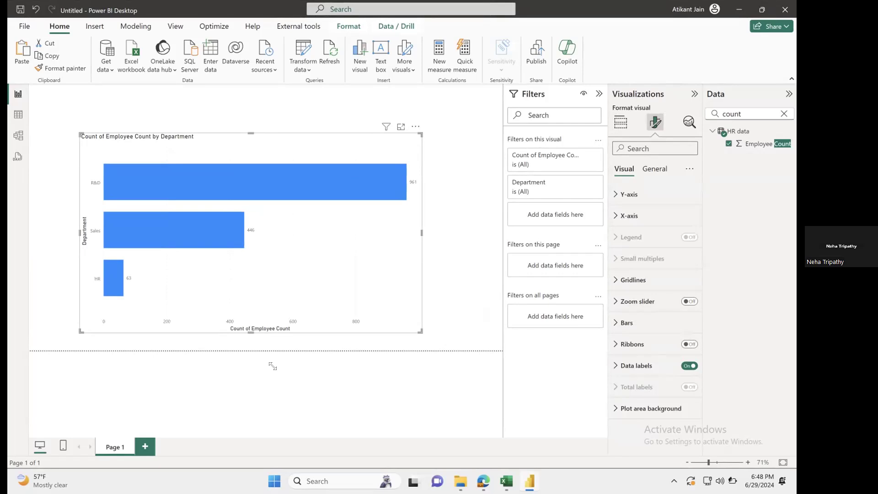
left_click_drag(272, 366, 334, 254)
left_click_drag(293, 230, 252, 202)
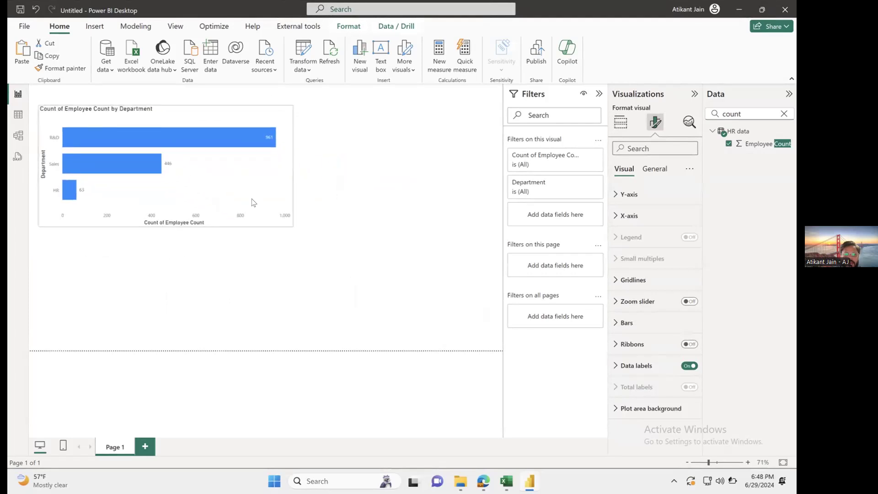
Insert a second stacked bar chart below the first one and add the Department field to it.
left_click(407, 231)
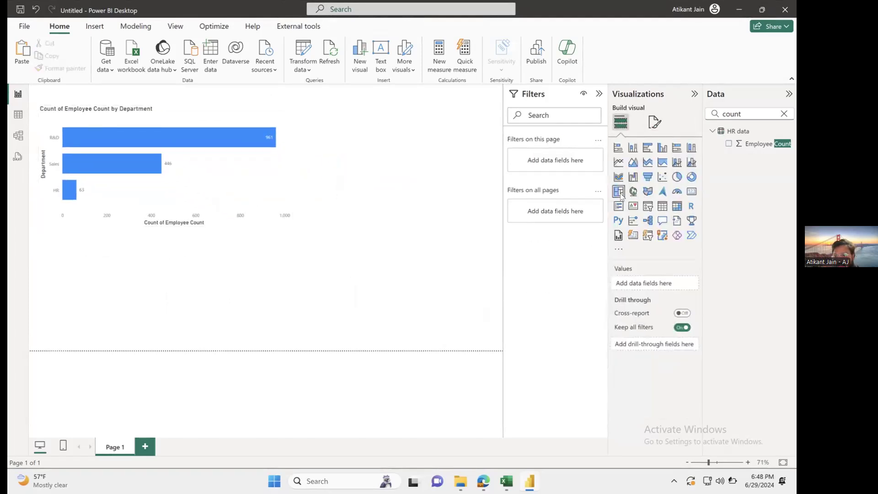
left_click(618, 148)
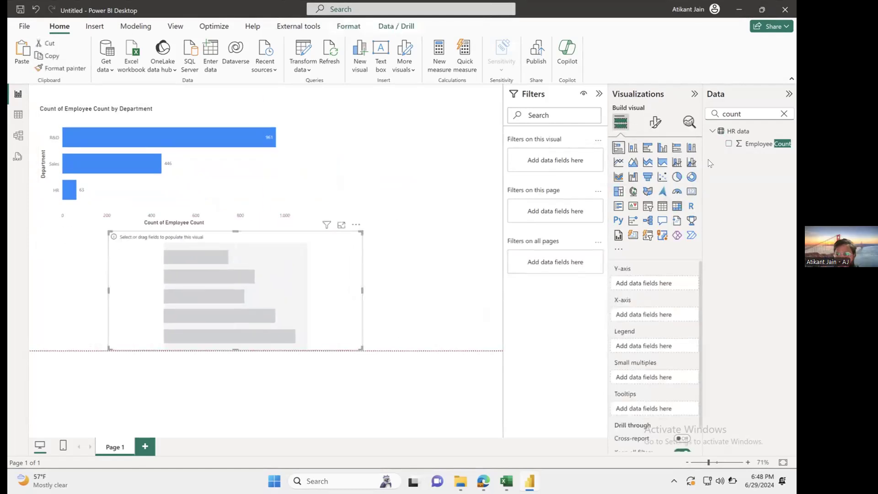
left_click(762, 116)
left_click(783, 113)
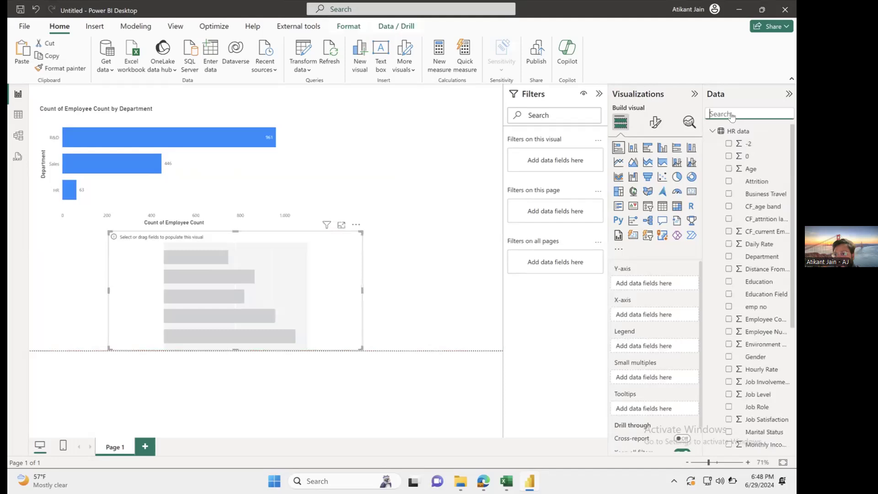
scroll(757, 284, "down", 3)
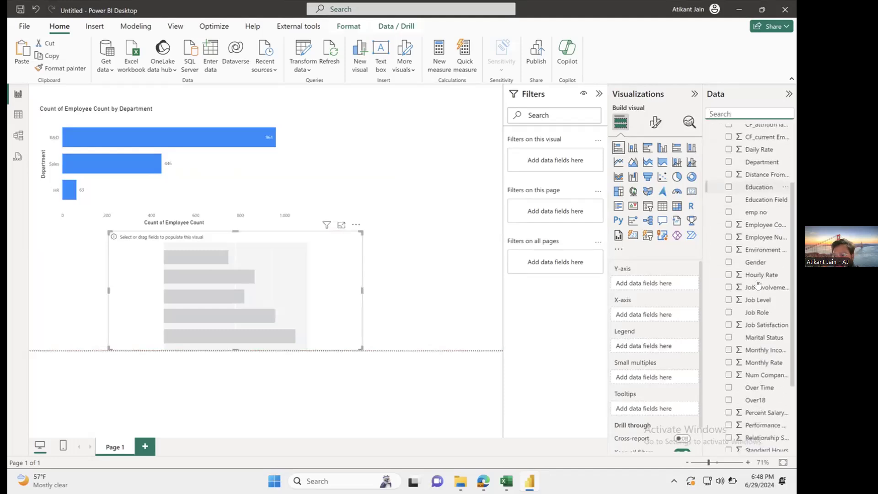
left_click(760, 182)
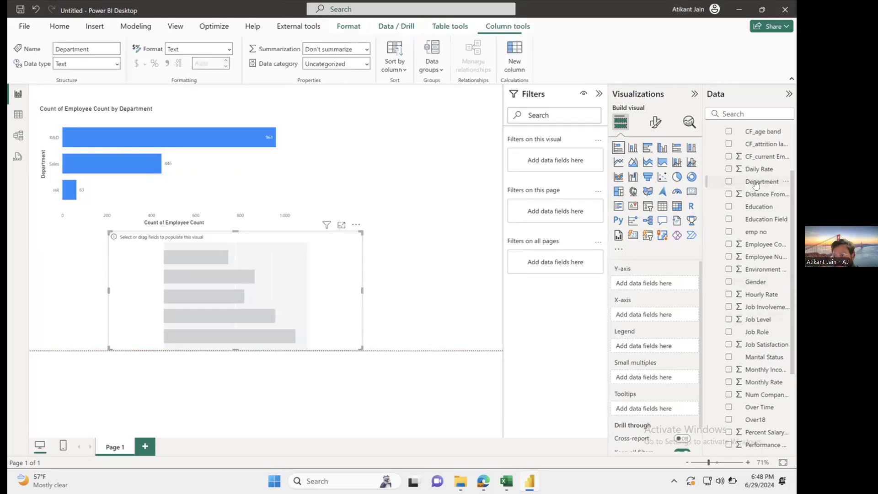
left_click_drag(760, 182, 280, 266)
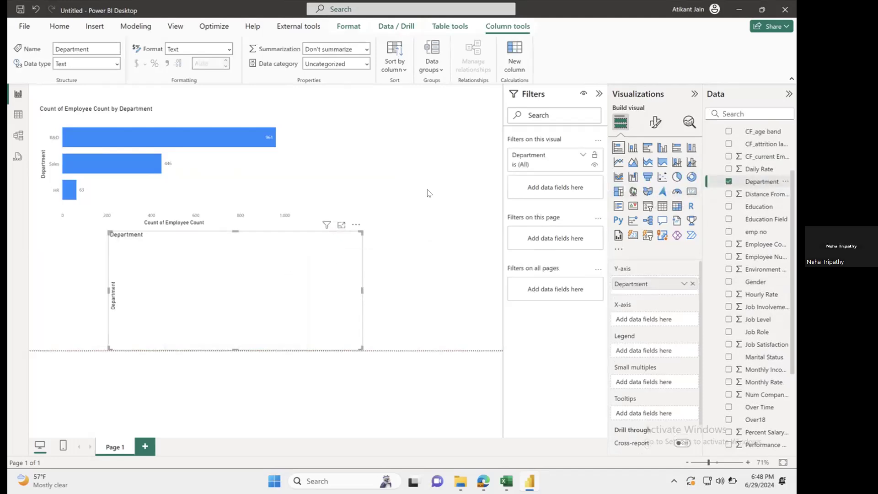
Add the Employee Count field to the new chart and align the chart roughly under the first one.
left_click(740, 108)
type("count")
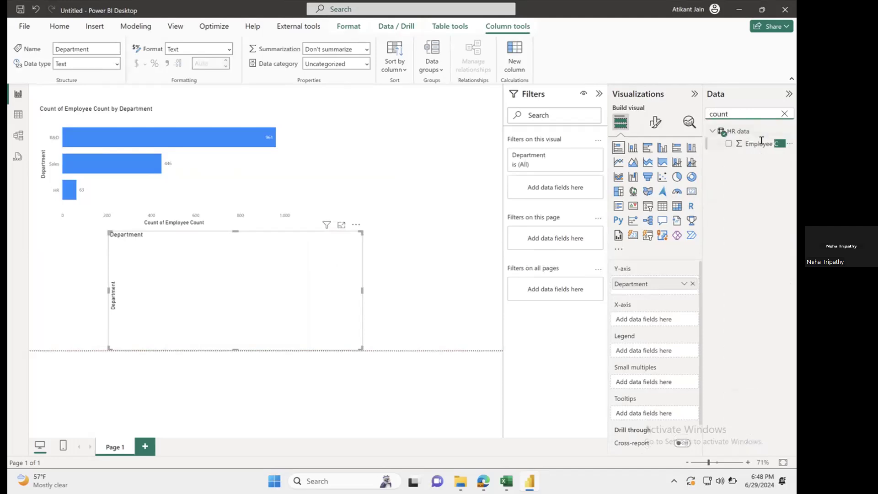
left_click_drag(761, 144, 281, 269)
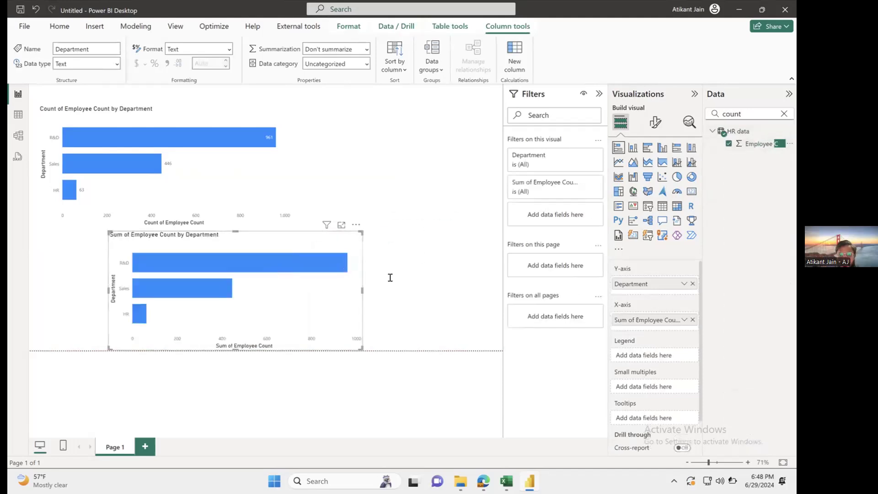
left_click_drag(357, 299, 294, 296)
Remove both fields from the new chart and assign Department to its Y-axis again.
left_click(693, 320)
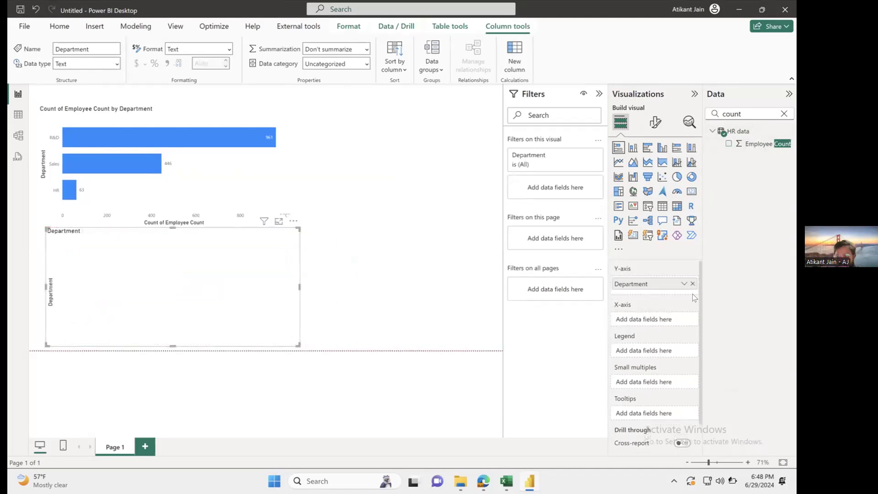
left_click(693, 284)
key("ctrl+a")
key("BackSpace")
type("depart")
left_click_drag(762, 143, 663, 283)
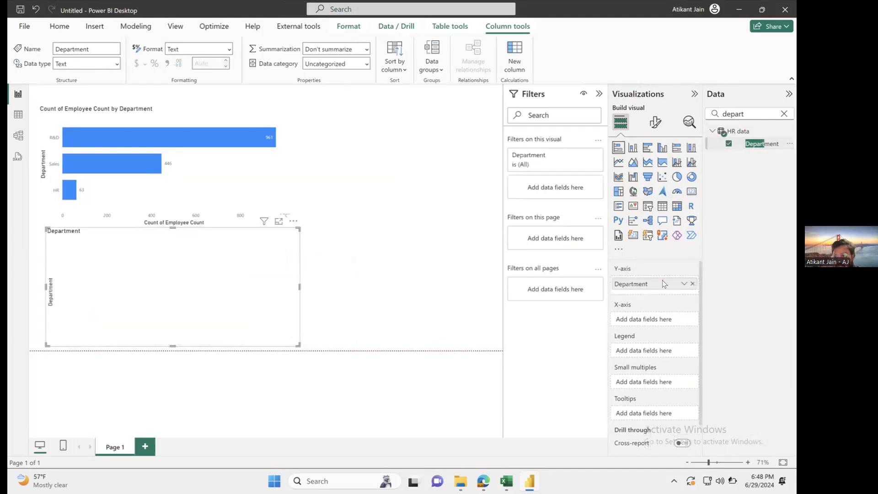
Find the Employee Count field and assign it to the new chart's X-axis.
double_click(735, 114)
key("BackSpace")
type("count")
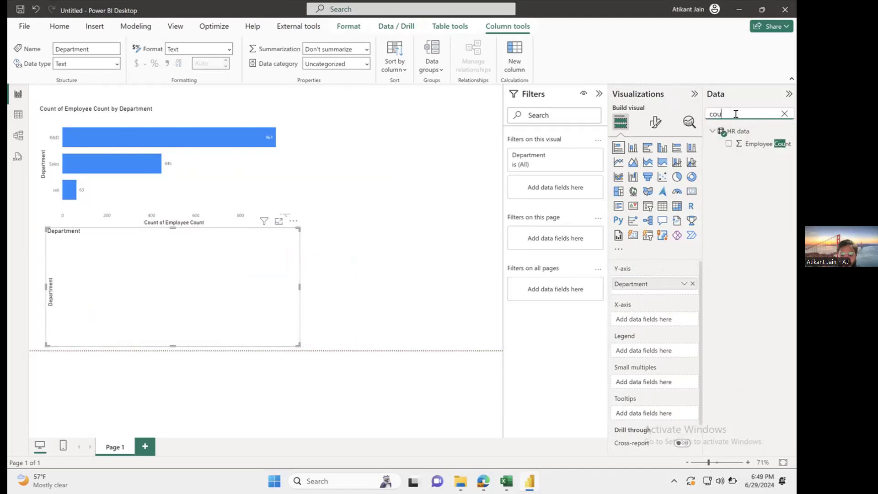
left_click_drag(762, 143, 657, 319)
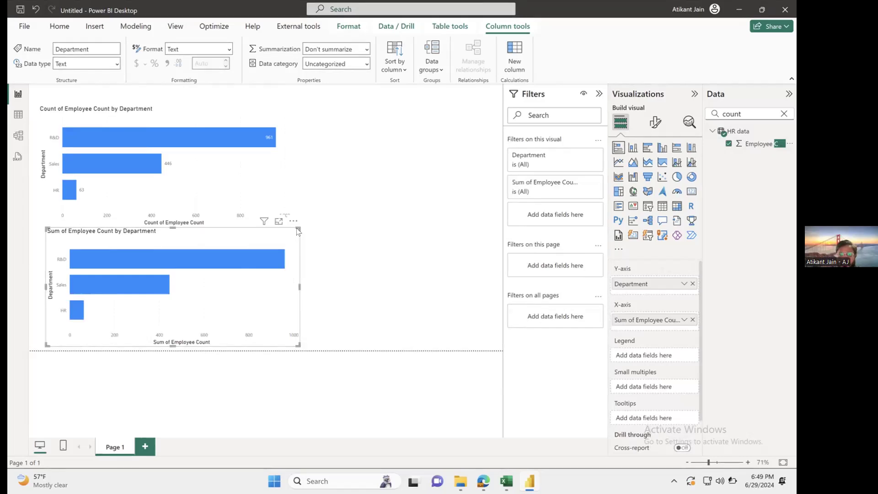
Narrow the lower chart slightly to match the one above and turn on its data labels.
left_click_drag(298, 231, 287, 230)
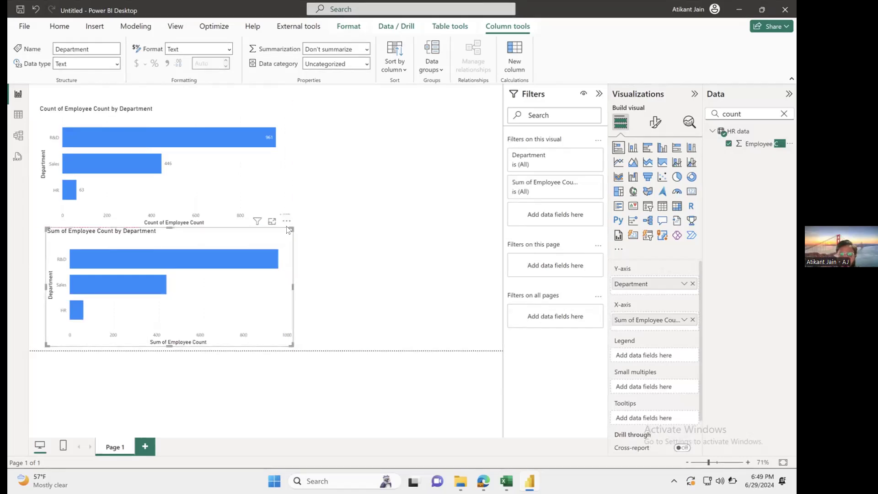
left_click(654, 122)
left_click(686, 367)
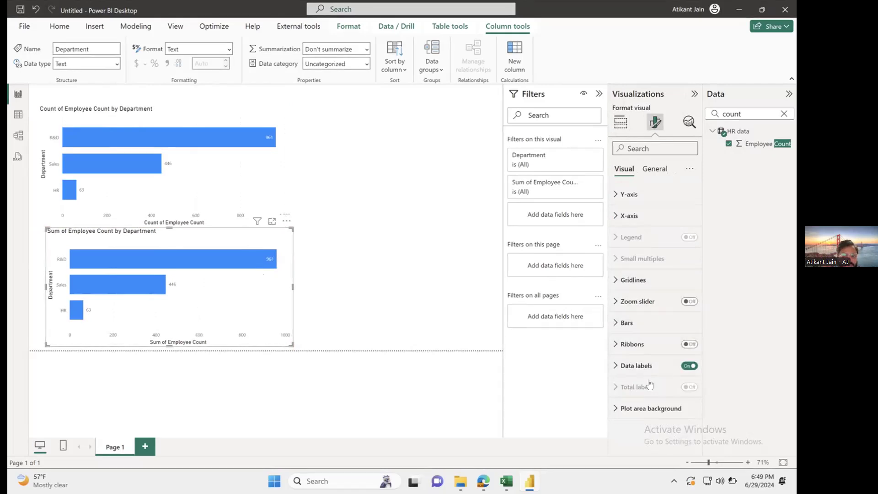
Color the lower chart's bars dark orange-brown and set their transparency to 38%.
left_click(646, 323)
scroll(654, 313, "down", 3)
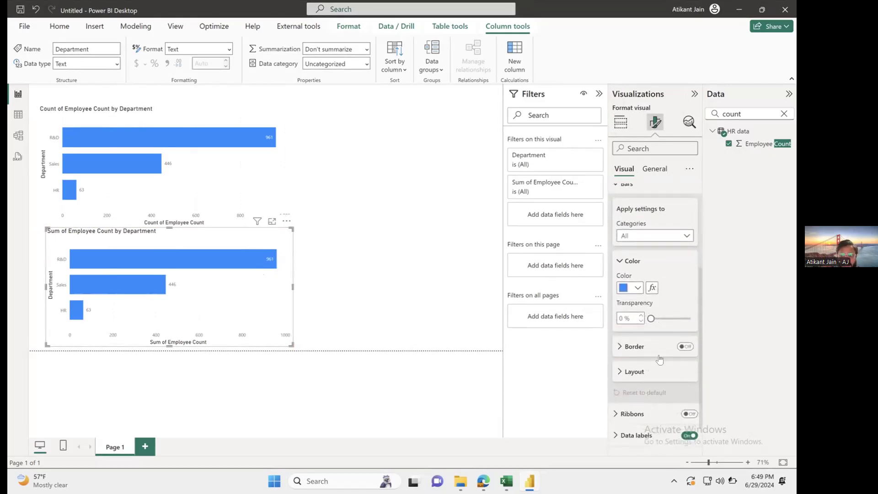
left_click(637, 287)
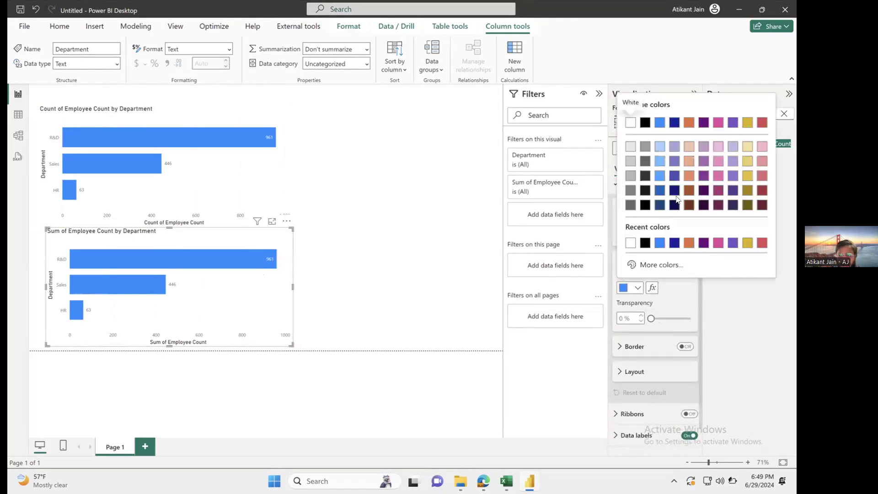
left_click(689, 190)
left_click_drag(650, 319, 666, 320)
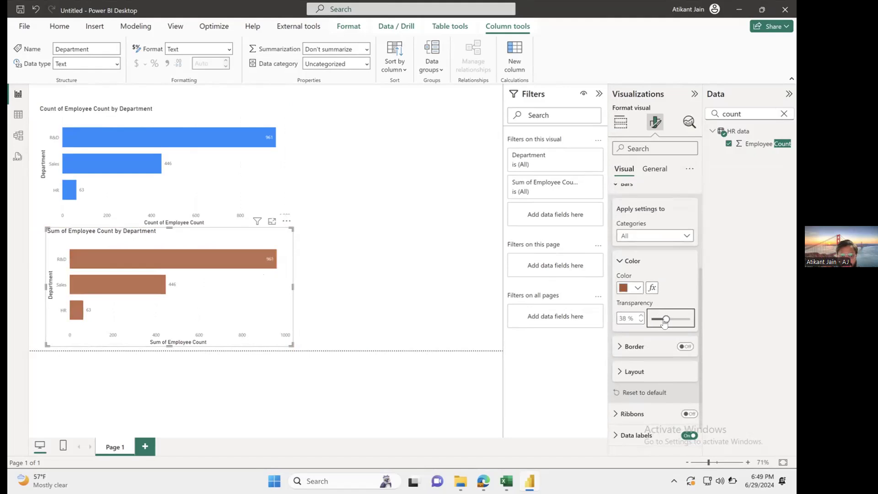
Turn on a border for the lower chart's bars, with a dark magenta color and a width of 2 px.
left_click(684, 346)
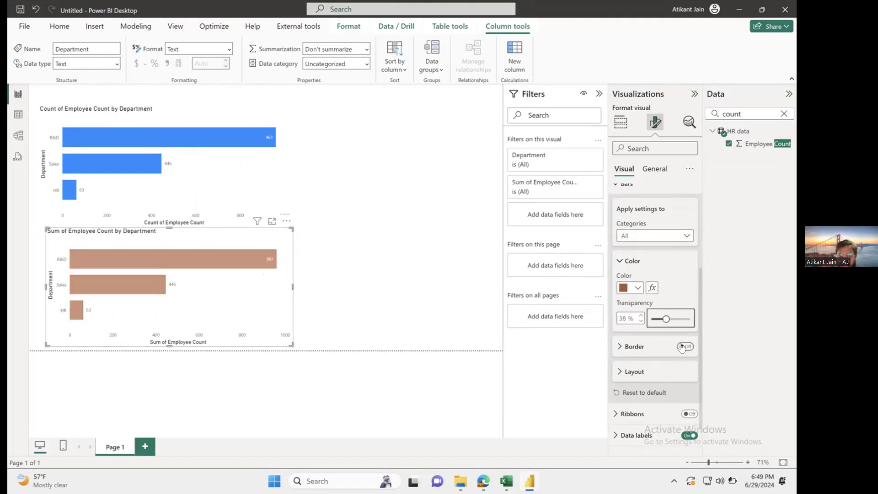
left_click(647, 346)
scroll(644, 320, "down", 1)
left_click(638, 295)
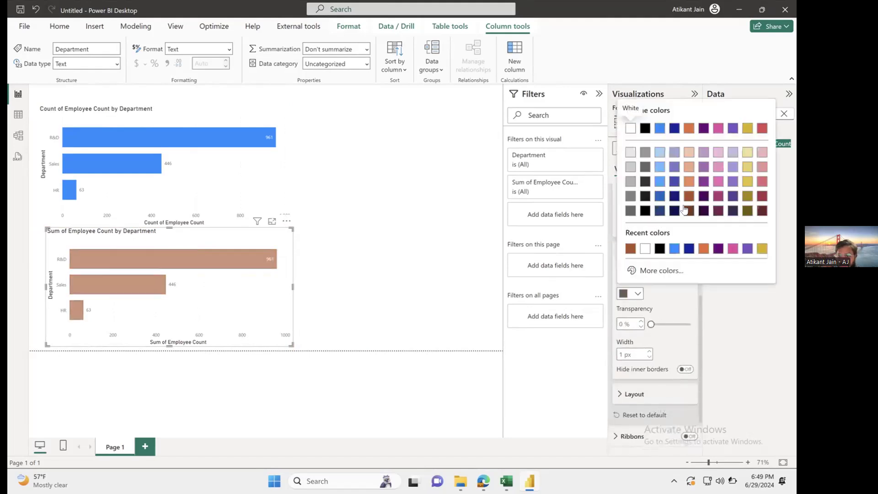
left_click(715, 198)
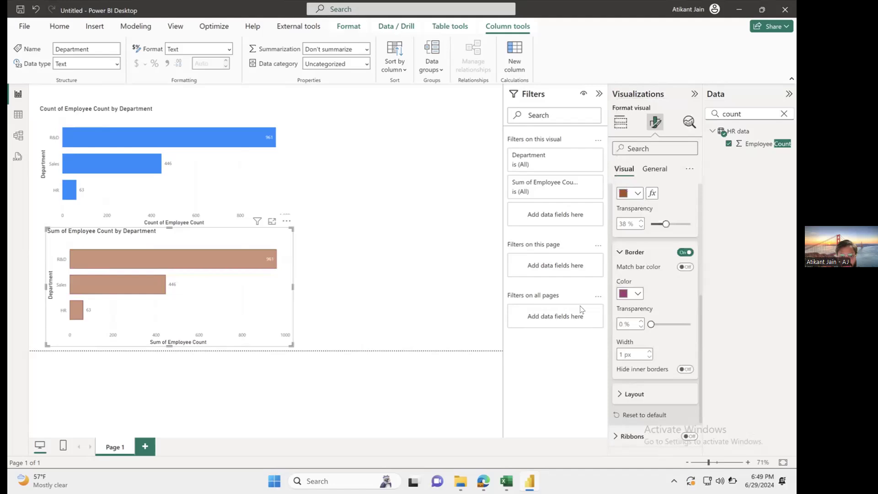
scroll(640, 336, "down", 1)
left_click(649, 307)
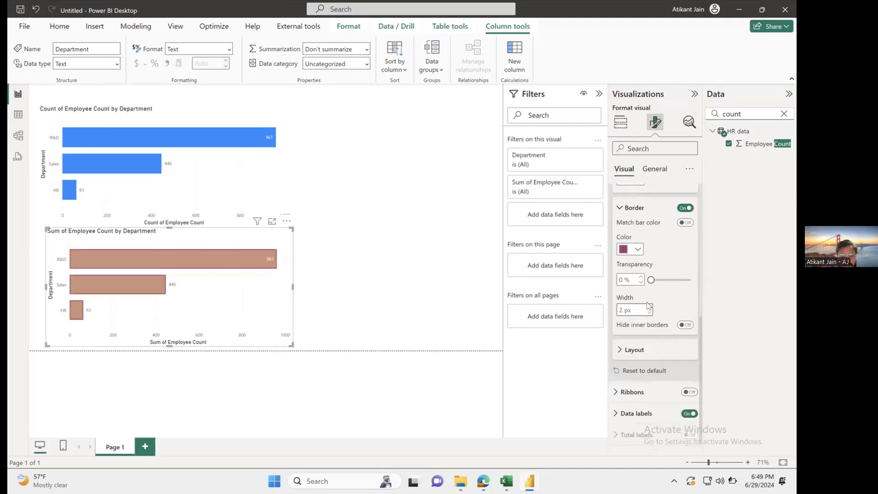
left_click(652, 349)
scroll(654, 320, "down", 3)
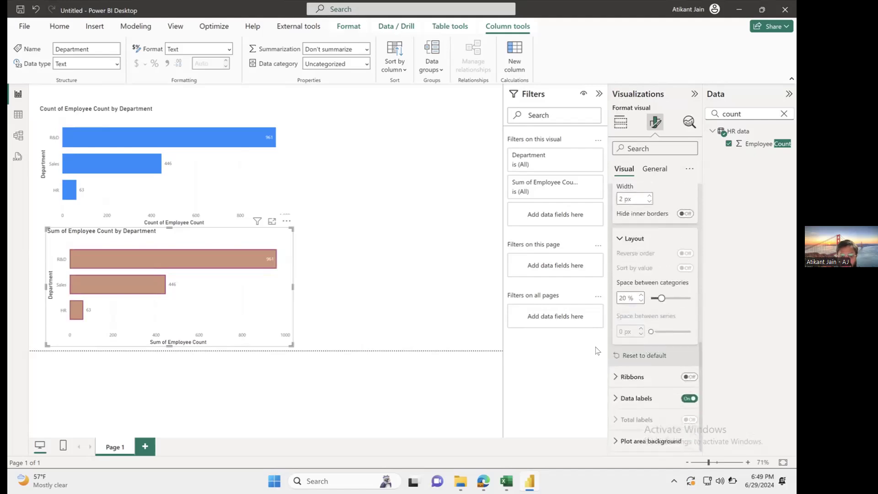
Give the lower chart a light orange background with 76% transparency.
left_click(346, 291)
left_click(285, 283)
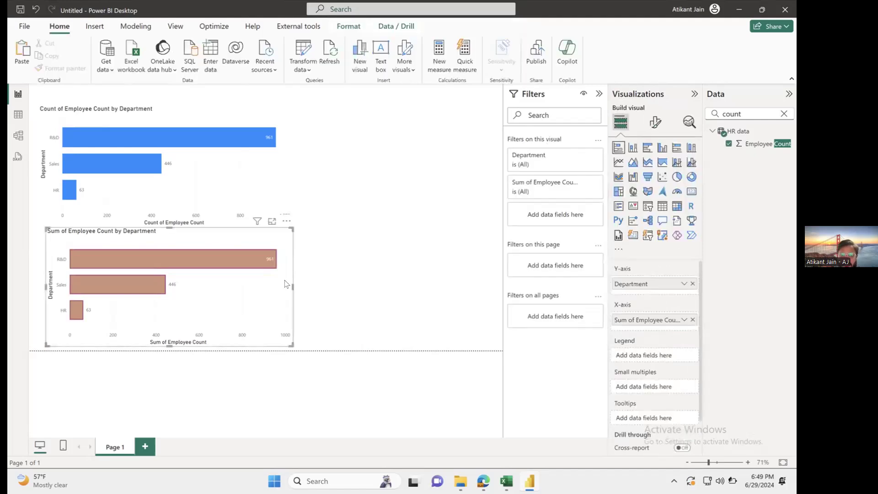
left_click(655, 122)
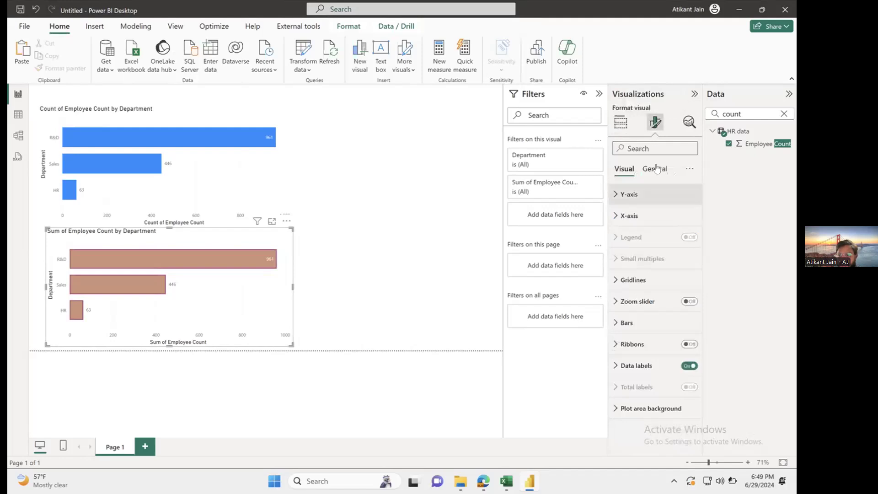
left_click(643, 169)
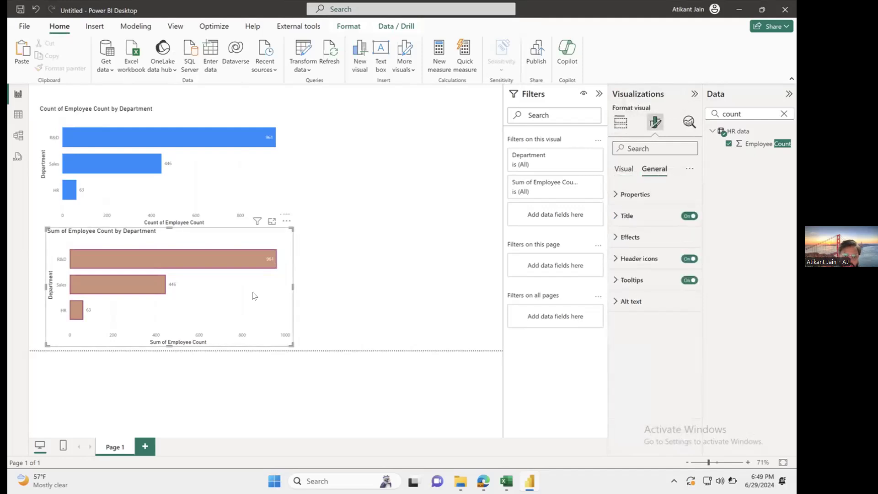
left_click(653, 232)
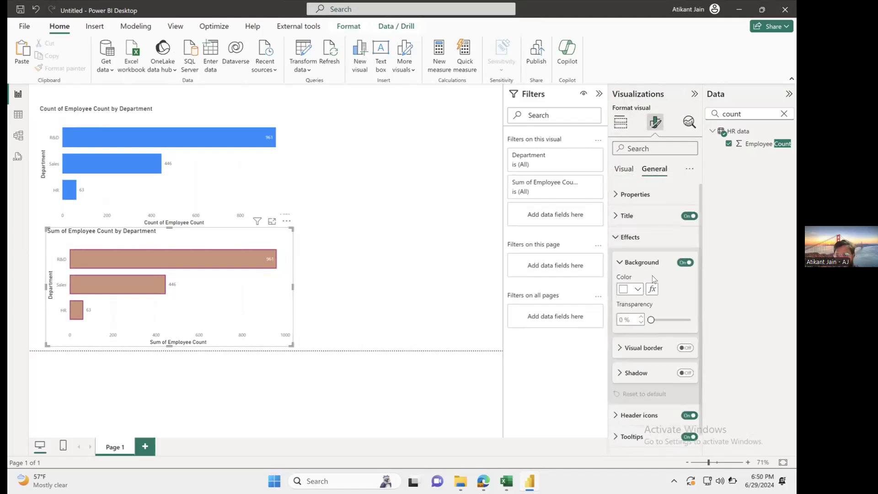
left_click(634, 284)
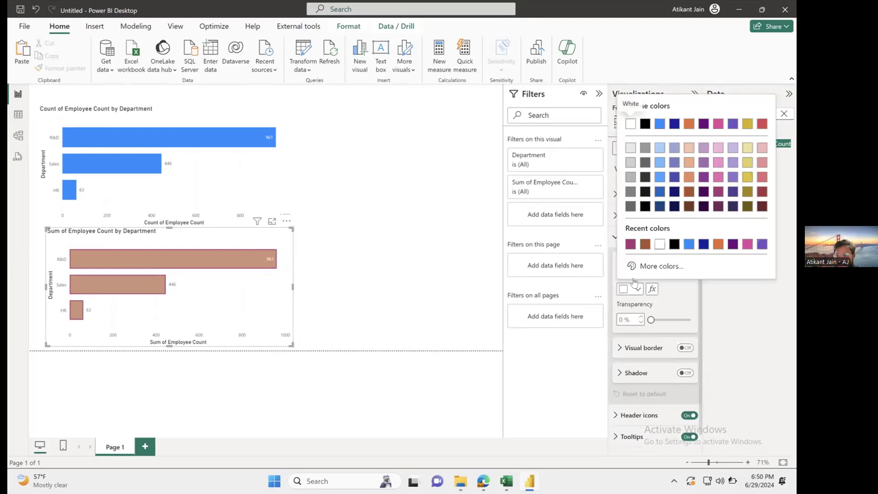
left_click(689, 148)
scroll(648, 336, "down", 1)
left_click_drag(650, 303, 681, 302)
Turn on the lower chart's shadow and visual border, setting the border to brown, 6 px rounded corners and 3 px width.
left_click(684, 331)
left_click(685, 356)
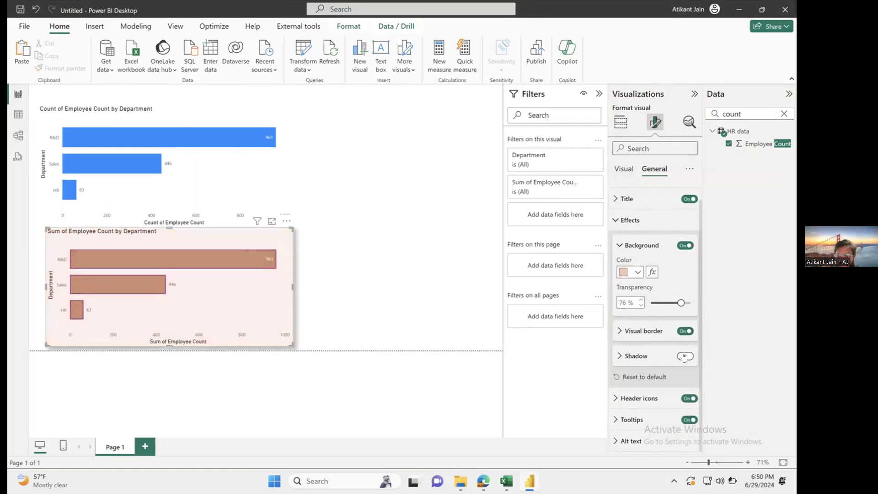
left_click(640, 330)
scroll(636, 320, "down", 2)
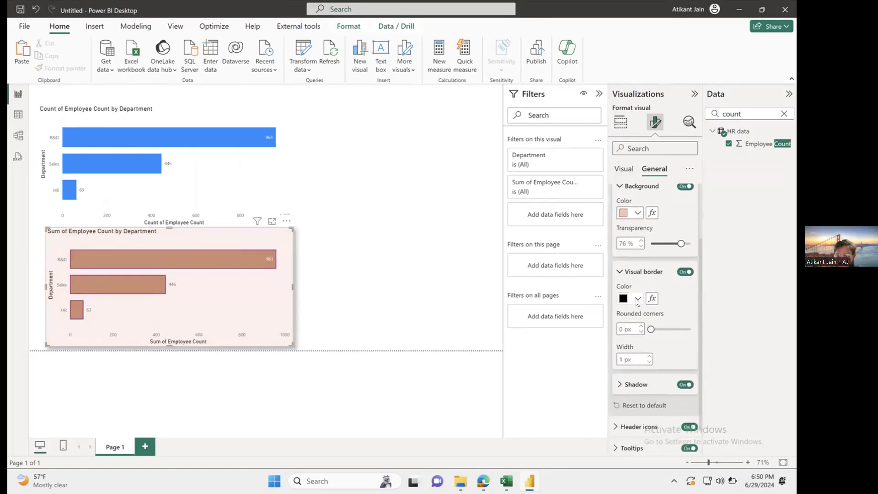
left_click(637, 298)
left_click(659, 254)
left_click(649, 356)
left_click(649, 356)
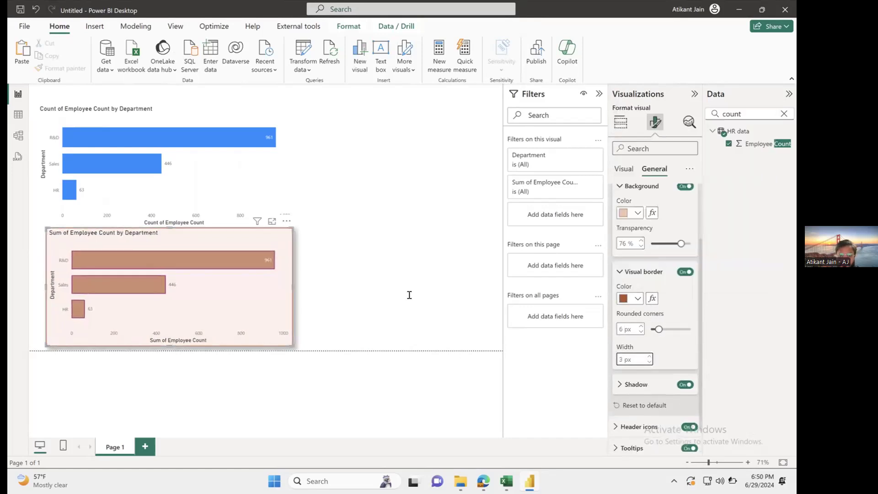
Shrink the lower chart to about two thirds of its width, leaving a gap below the first chart.
left_click(409, 295)
left_click_drag(281, 232, 259, 250)
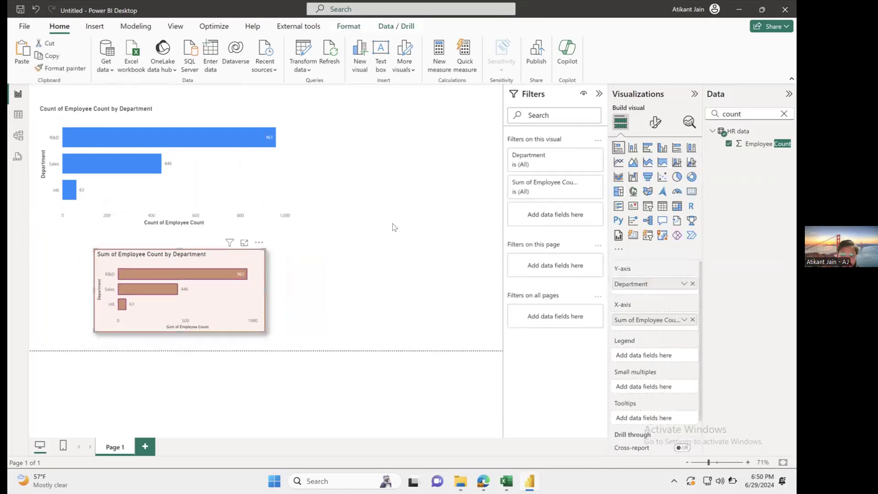
Title the lower chart "Department wise Number of Employees" and make the title bold and centered.
left_click(655, 122)
left_click(655, 169)
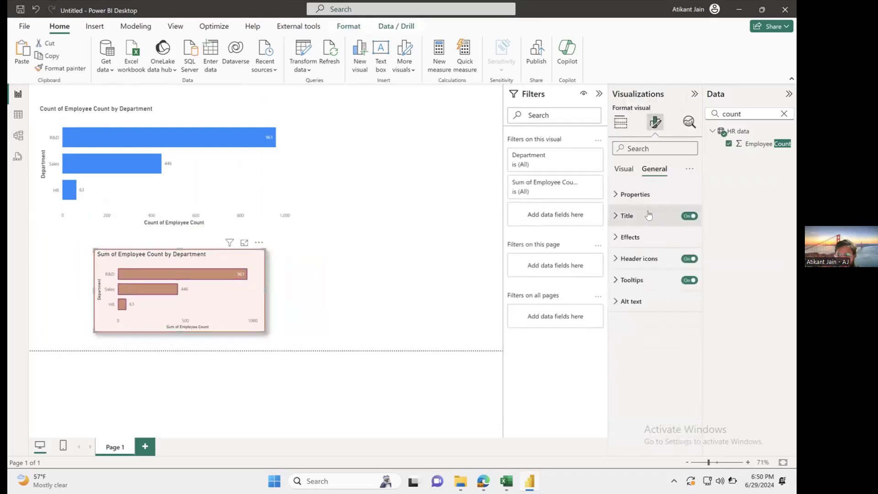
left_click(648, 215)
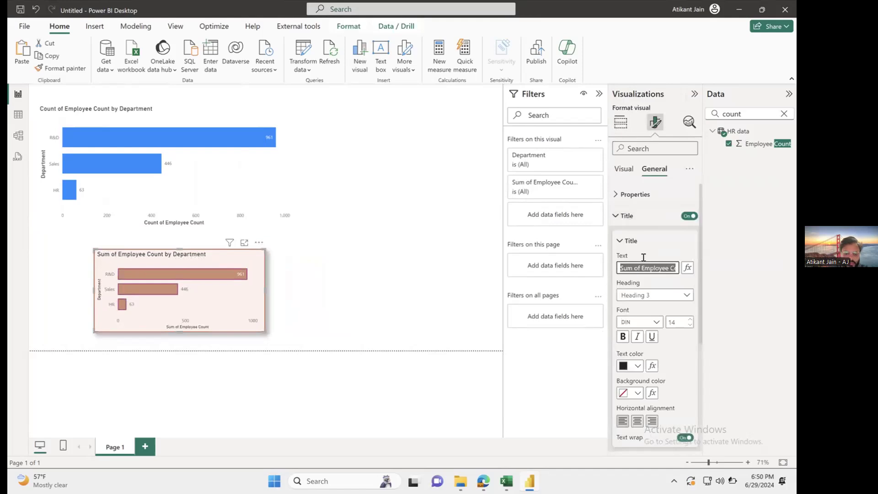
type("Department")
type(" wise ")
type("Employee")
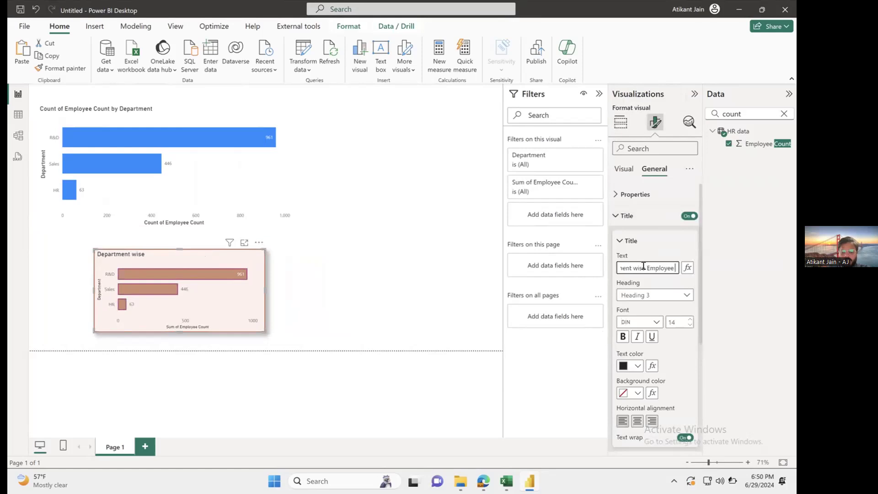
type(" Count")
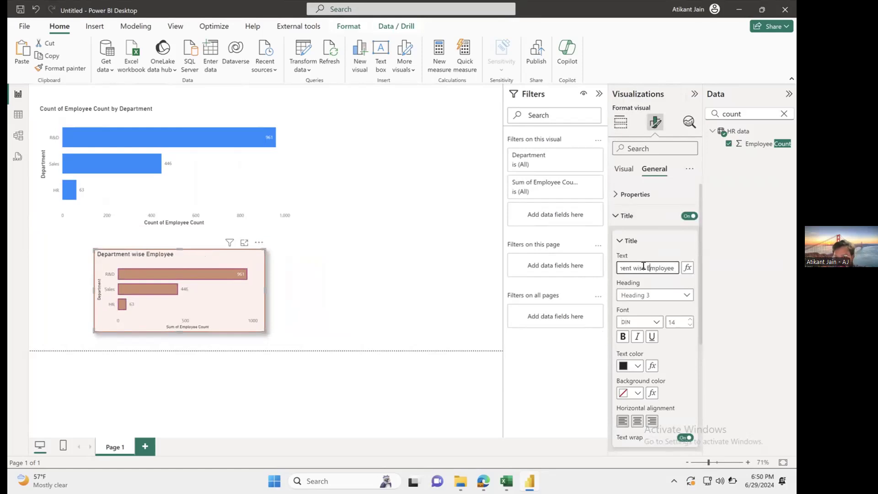
type("Nu")
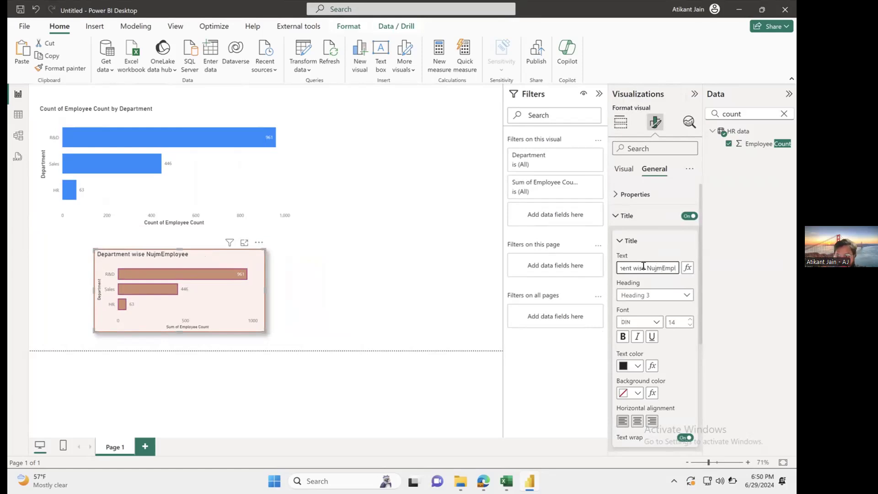
type("mber of")
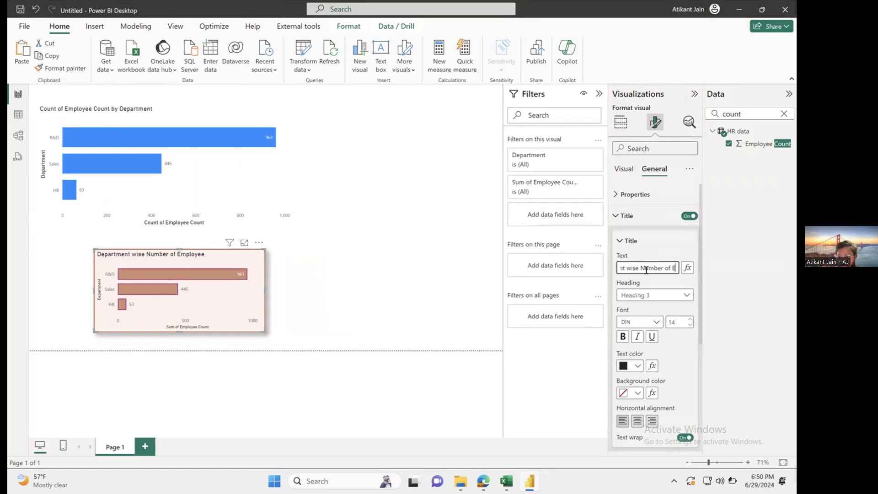
key("Right")
key("Right")
key("Right")
key("Right")
key("Right")
key("Right")
key("Right")
key("Right")
type("s")
key("Return")
left_click(622, 337)
left_click(637, 420)
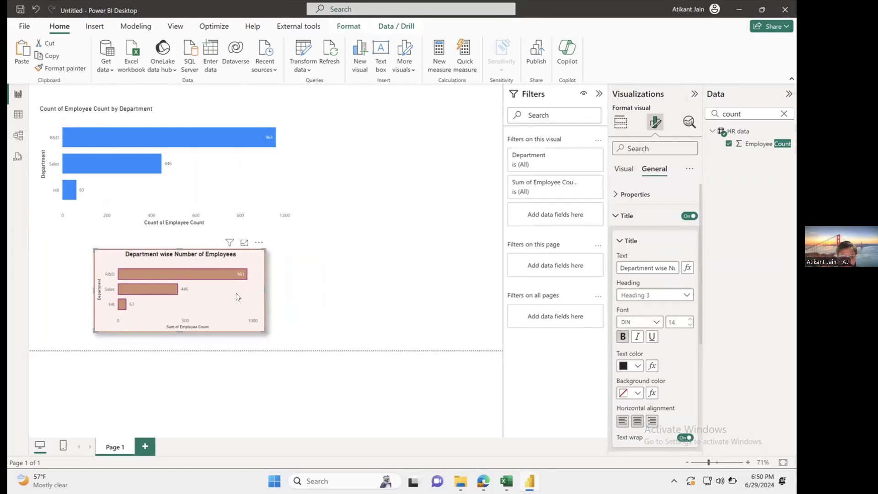
Turn off the lower chart's Y-axis title, X-axis title and X-axis values.
left_click(629, 168)
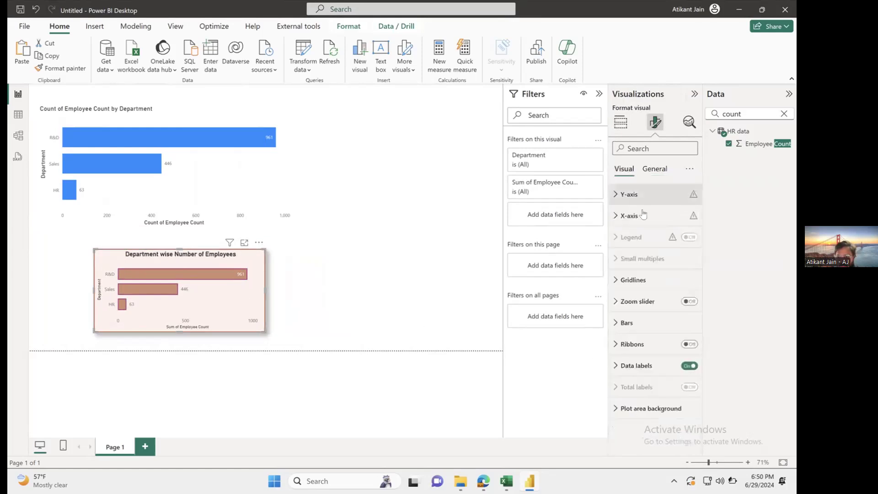
left_click(629, 194)
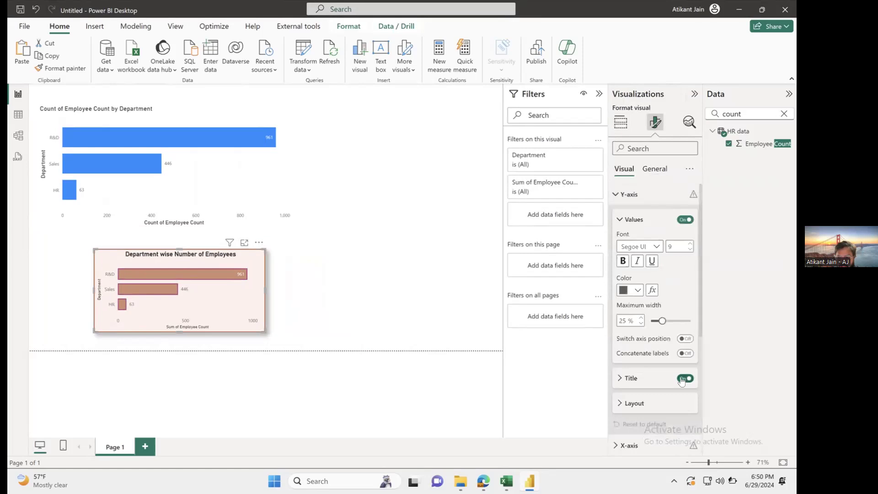
left_click(684, 379)
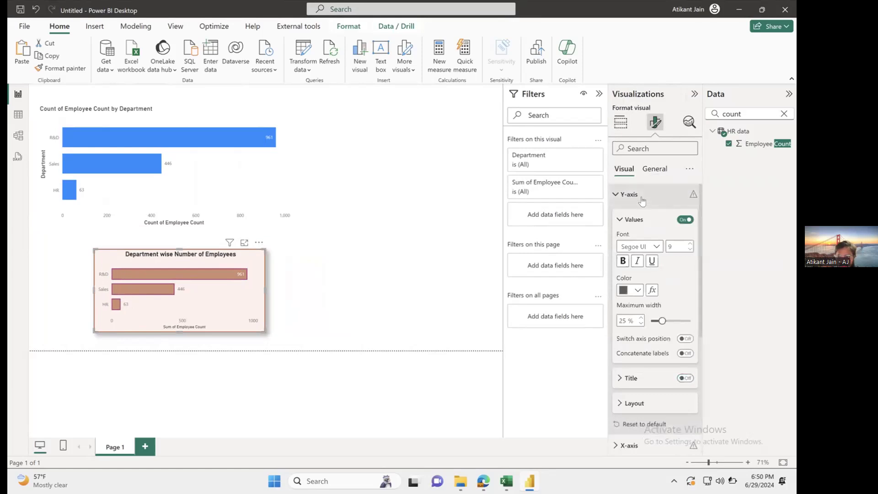
left_click(641, 200)
left_click(636, 215)
left_click(685, 374)
left_click(685, 349)
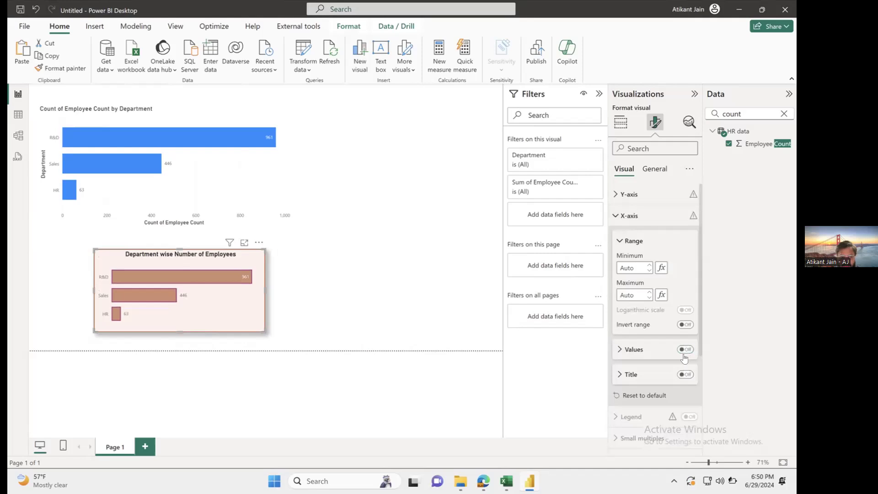
Move the formatted lower chart up beside the blue chart, to its right.
left_click(343, 290)
left_click_drag(260, 292, 483, 154)
left_click(386, 255)
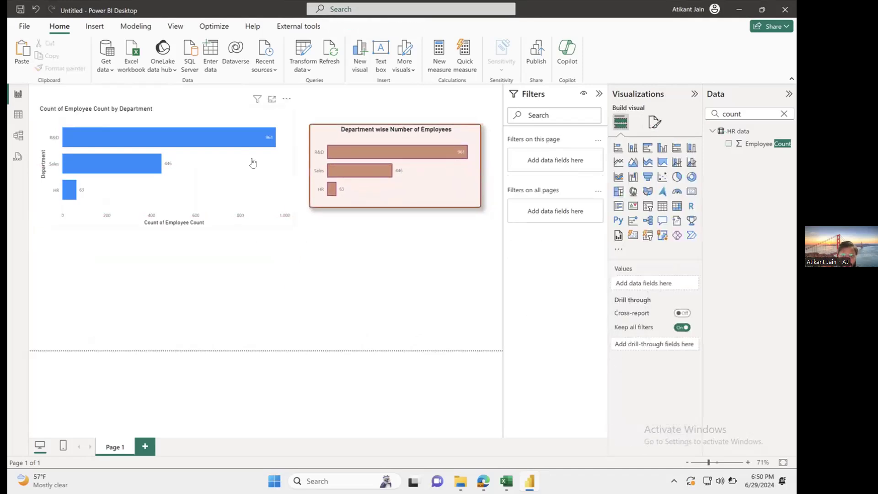
left_click(162, 152)
left_click(405, 154)
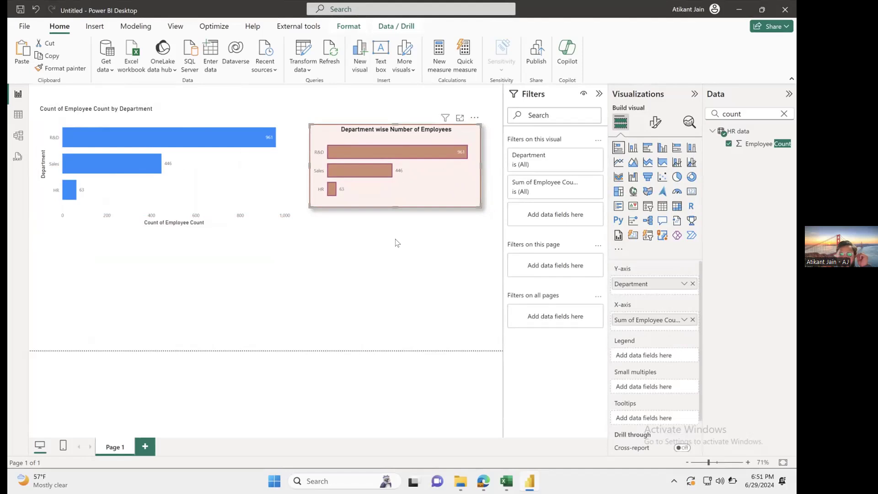
left_click(353, 263)
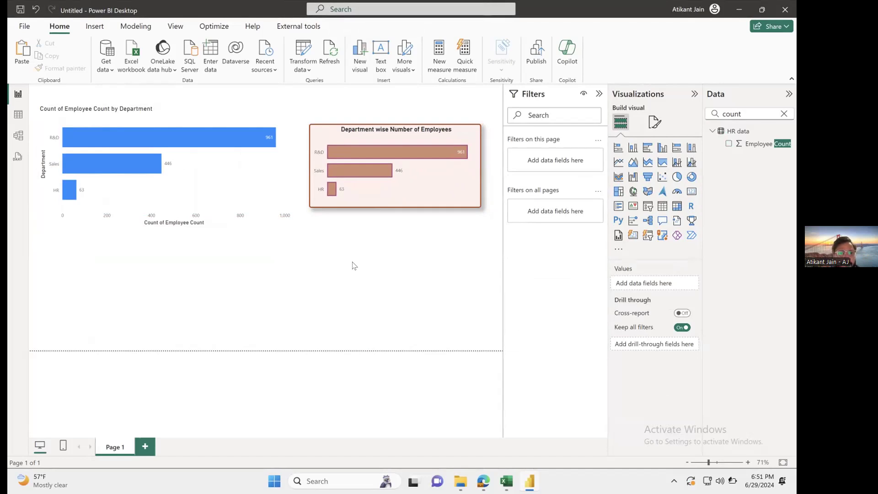
Narrow the blue chart from its right edge to leave a gap before the formatted chart.
left_click(257, 178)
left_click_drag(295, 163, 241, 164)
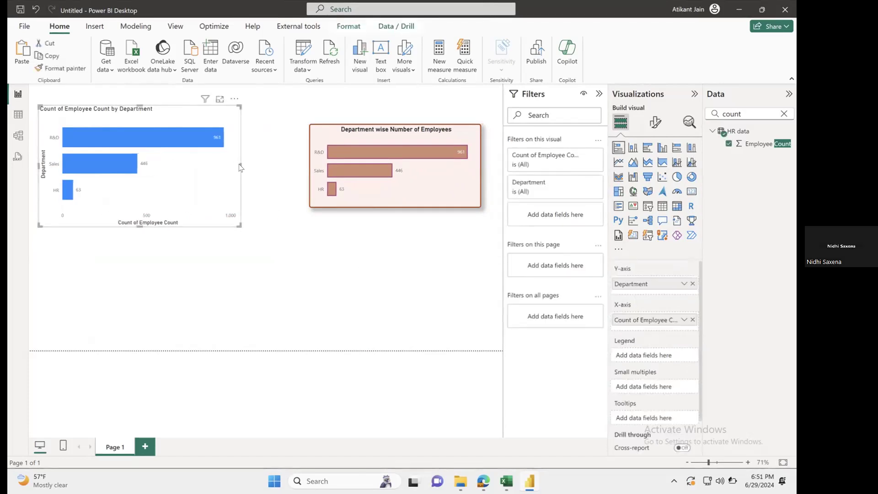
left_click(94, 26)
left_click(60, 26)
Change the formatted chart's title to "Number of Employees | Department".
left_click(313, 175)
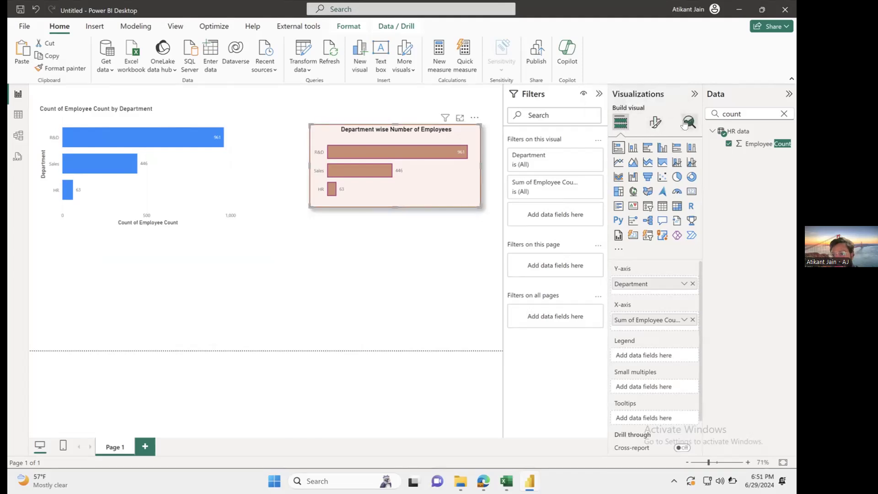
left_click(656, 122)
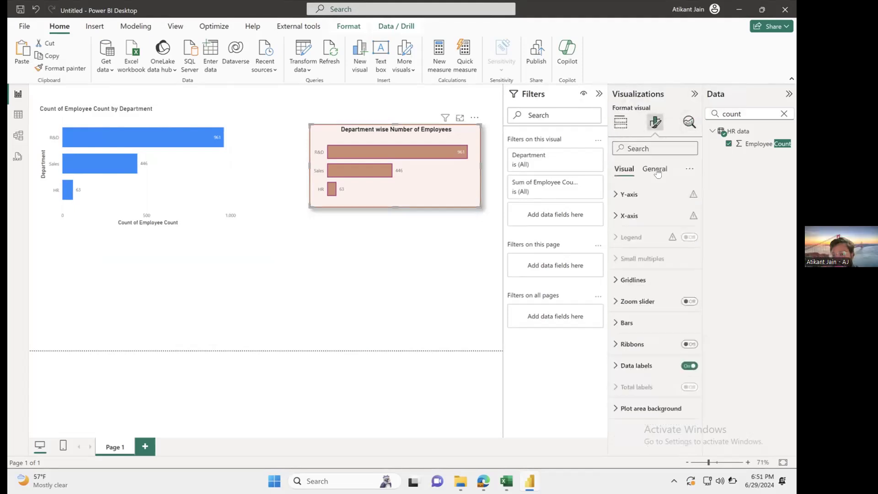
left_click(657, 170)
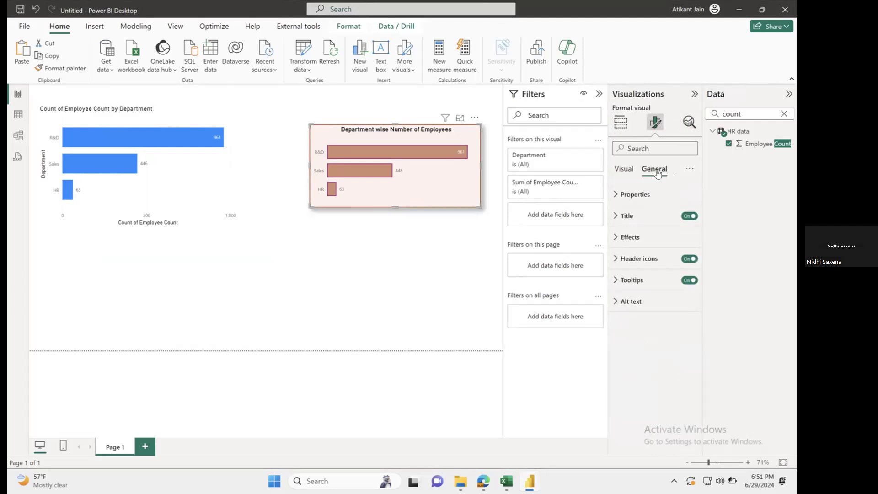
left_click(641, 218)
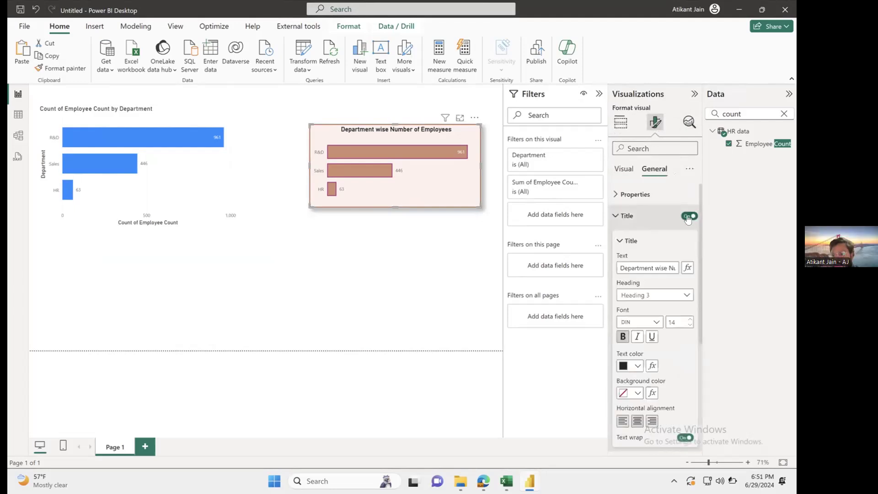
triple_click(652, 268)
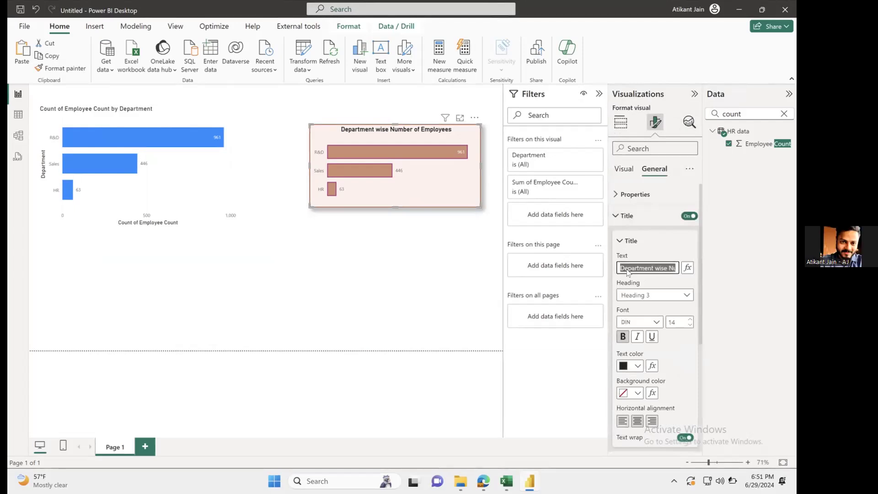
key("BackSpace")
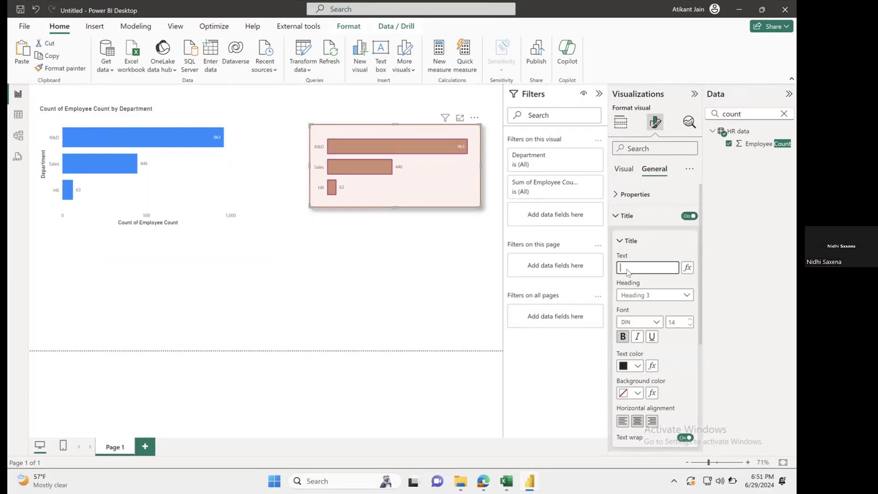
type("Number of")
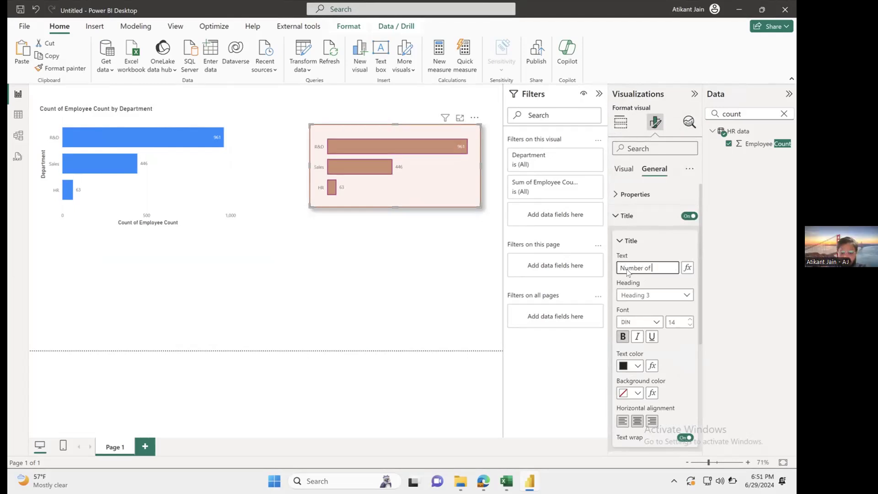
type(" Employees | Departmemnt")
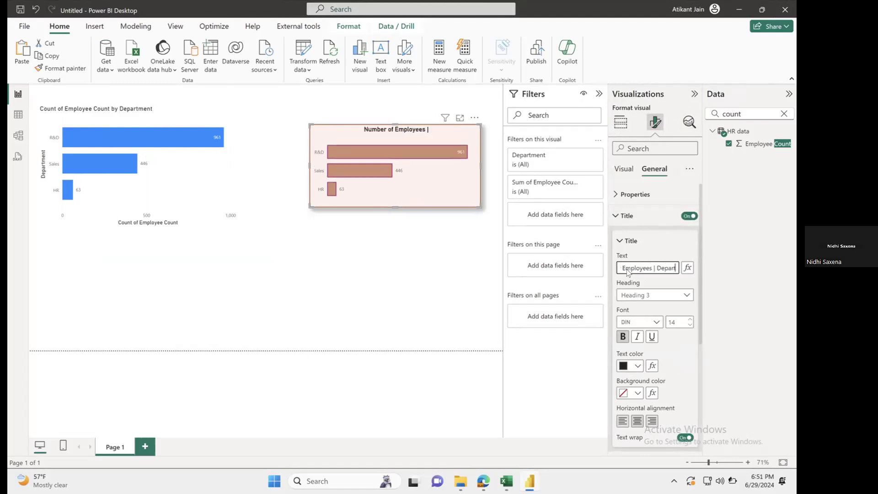
key("BackSpace")
key("BackSpace")
key("BackSpace")
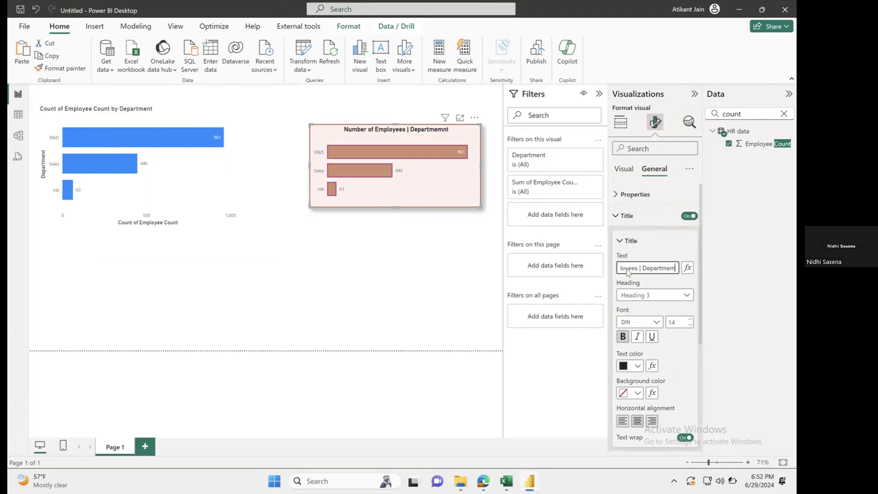
type("nt")
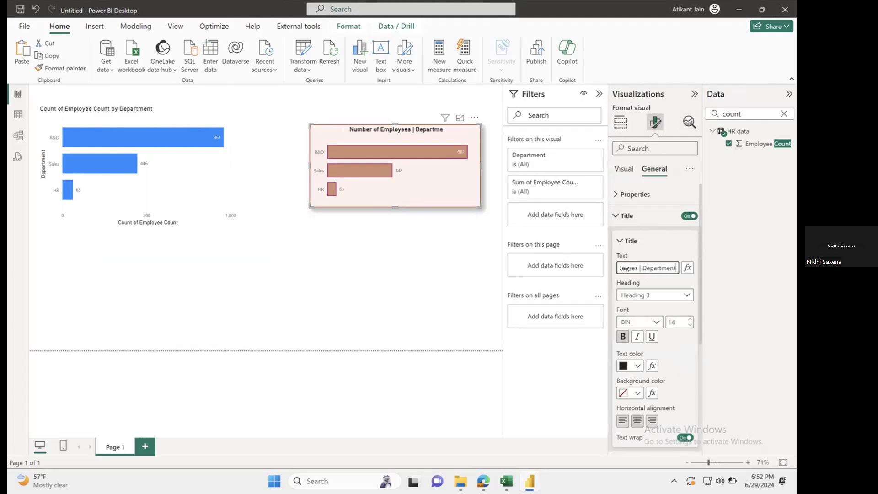
left_click(414, 238)
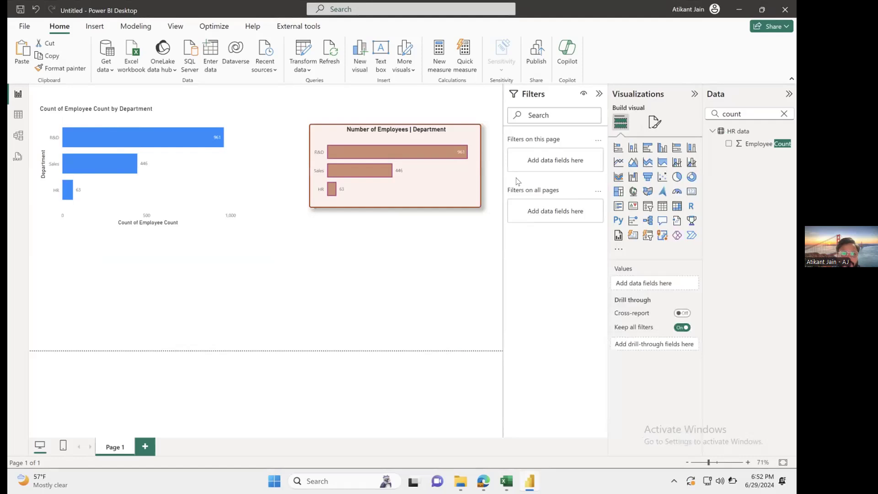
Insert a right-pointing block arrow and shrink it to fit in the gap between the two charts.
left_click(105, 29)
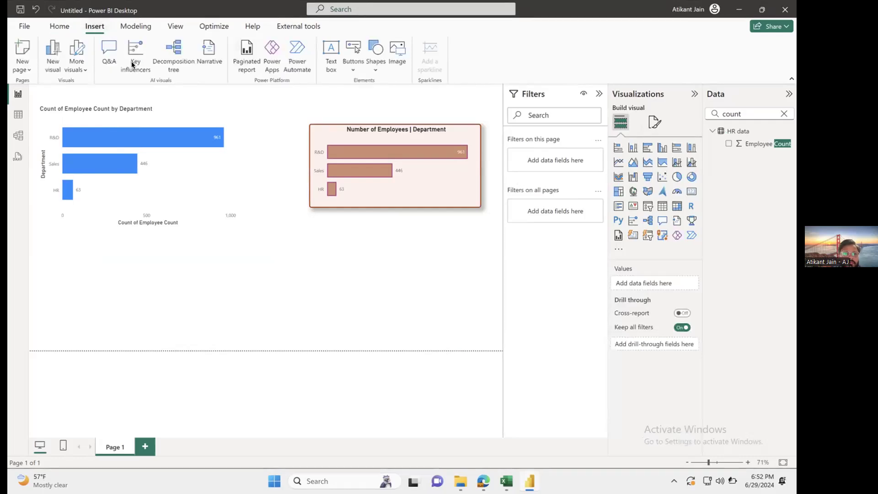
left_click(373, 62)
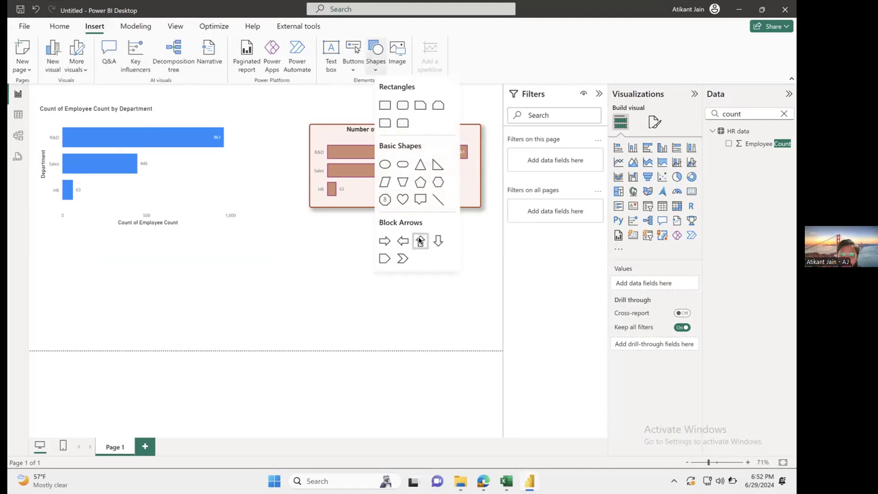
left_click(386, 242)
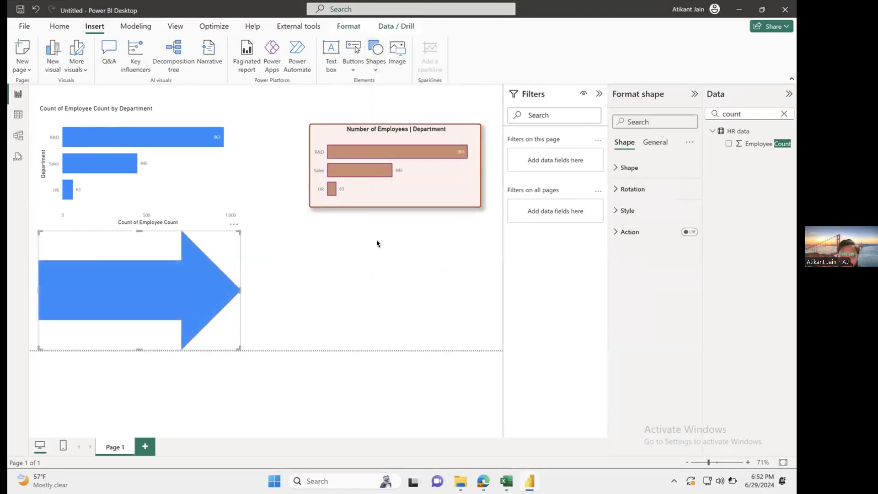
left_click_drag(238, 233, 306, 153)
left_click(188, 165)
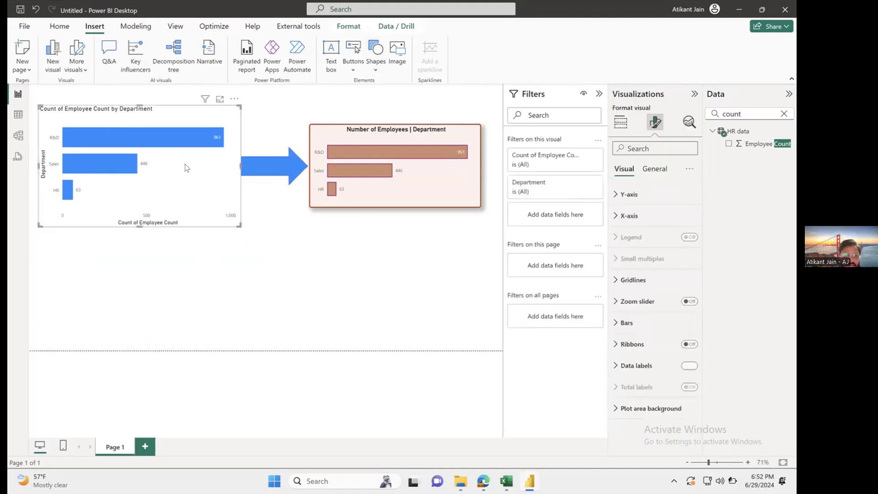
left_click(287, 163)
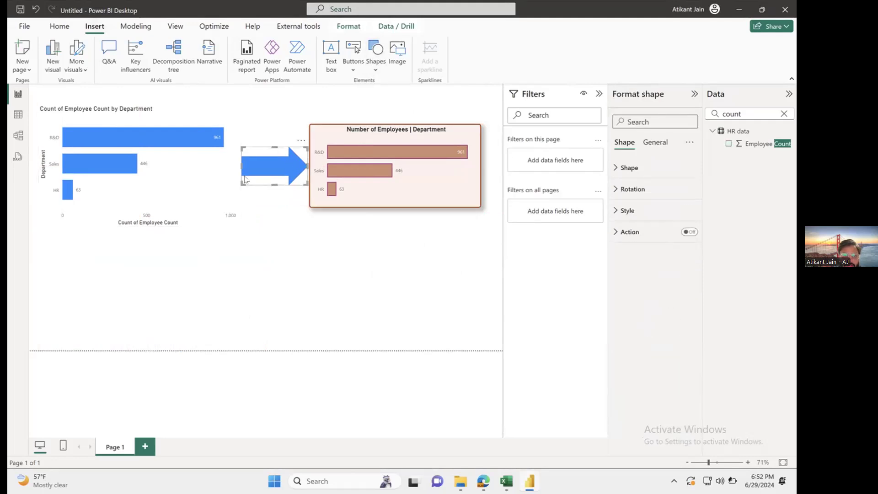
left_click_drag(242, 177, 258, 147)
left_click(297, 251)
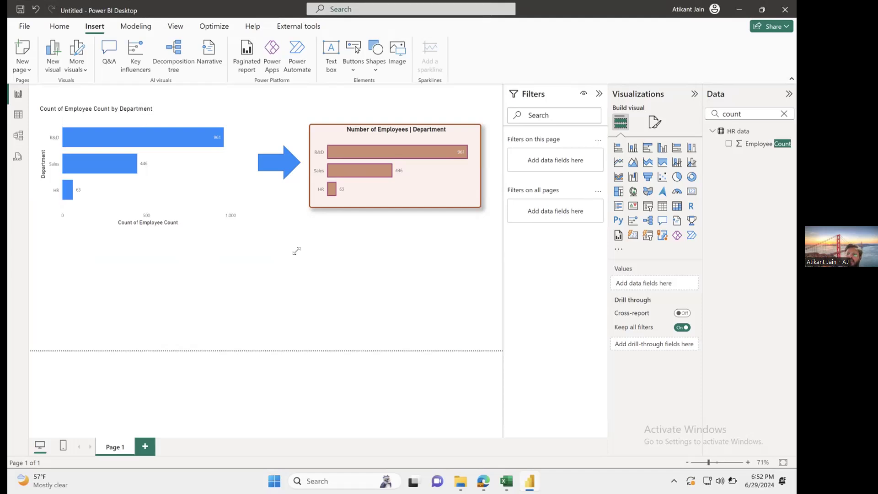
left_click(355, 206)
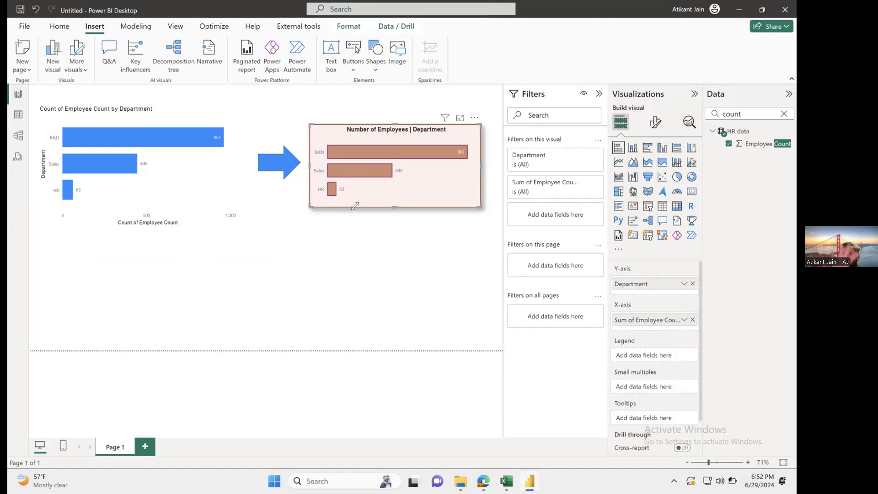
left_click(430, 176)
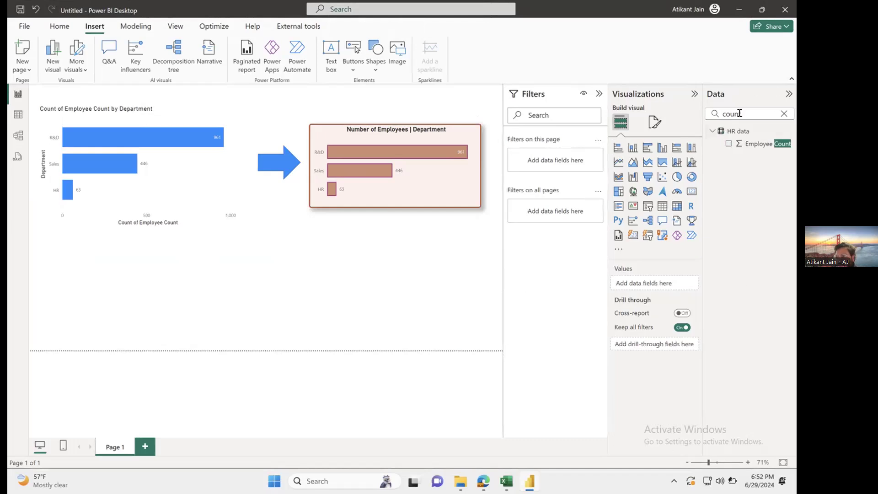
left_click(413, 204)
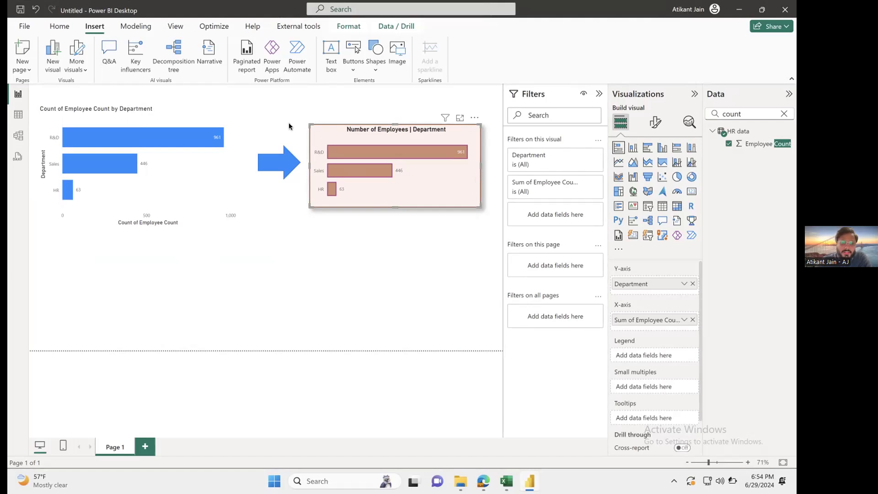
left_click(195, 128)
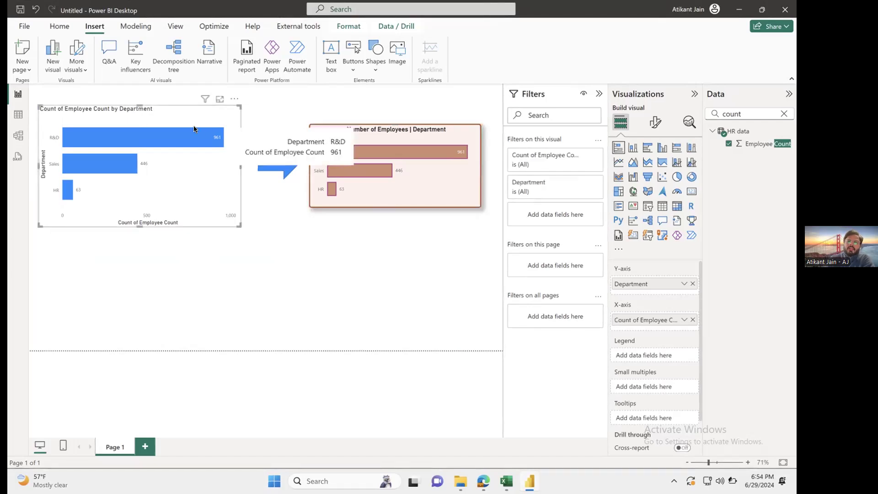
left_click(382, 127)
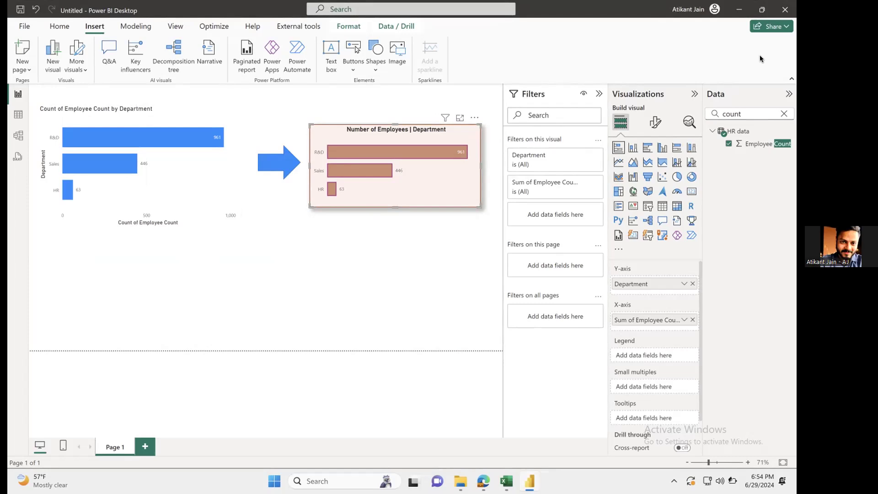
left_click(481, 260)
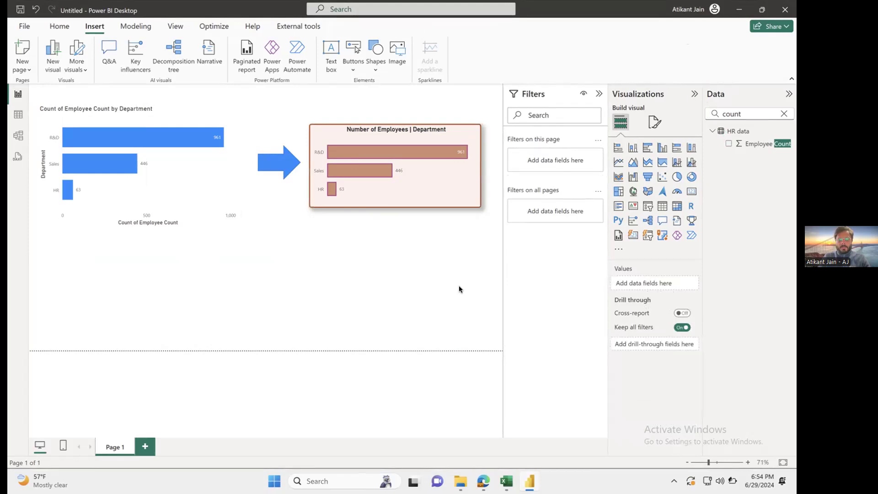
Duplicate the formatted "Number of Employees | Department" chart and place the copy directly below the original.
left_click(374, 204)
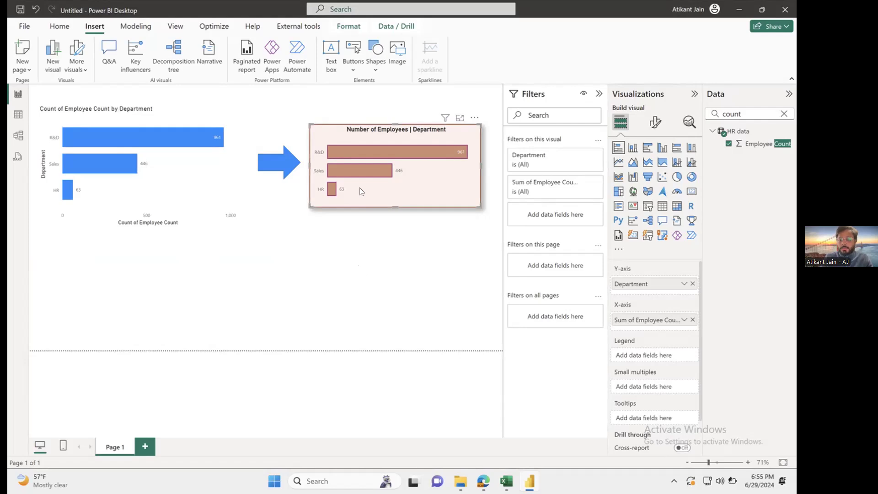
key("ctrl+v")
left_click_drag(390, 136, 386, 229)
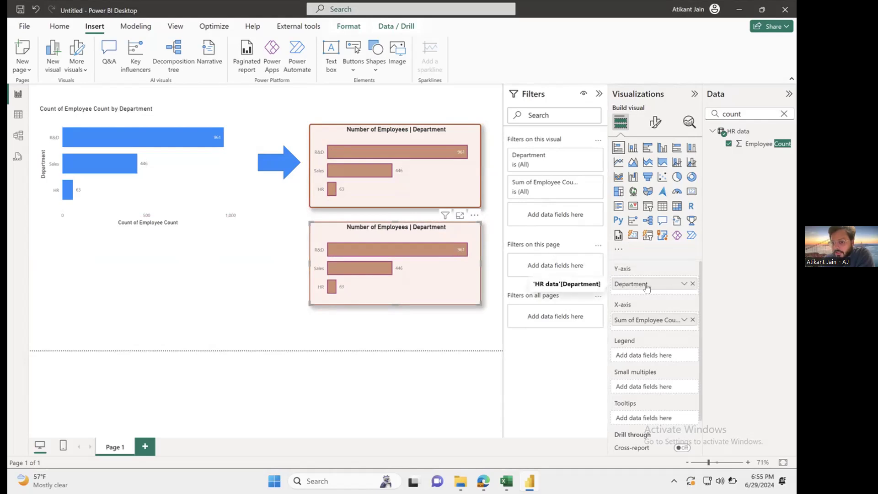
Replace Department with the Education field on the Y-axis of the copied chart.
left_click(692, 284)
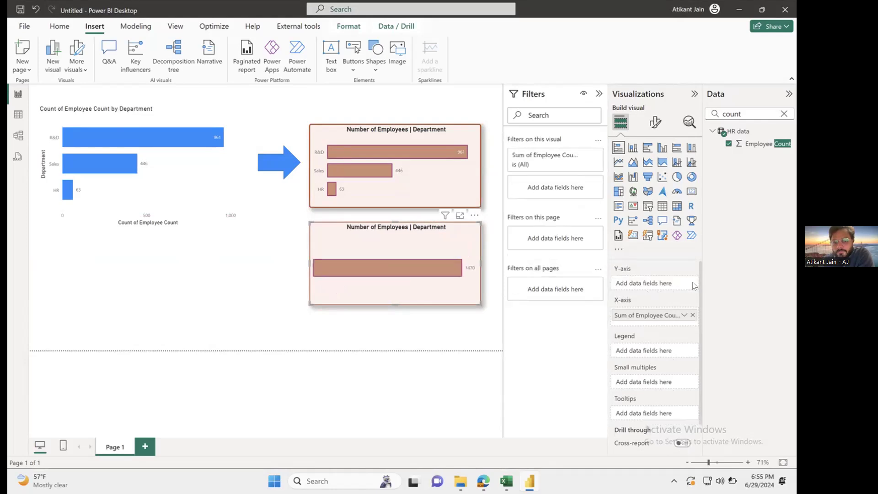
left_click(784, 113)
type("educ")
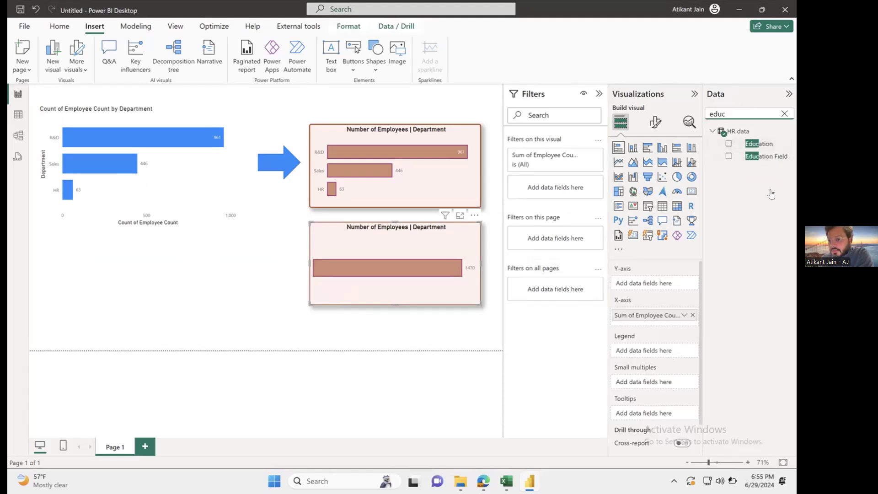
left_click_drag(759, 145, 674, 268)
left_click_drag(661, 282, 659, 284)
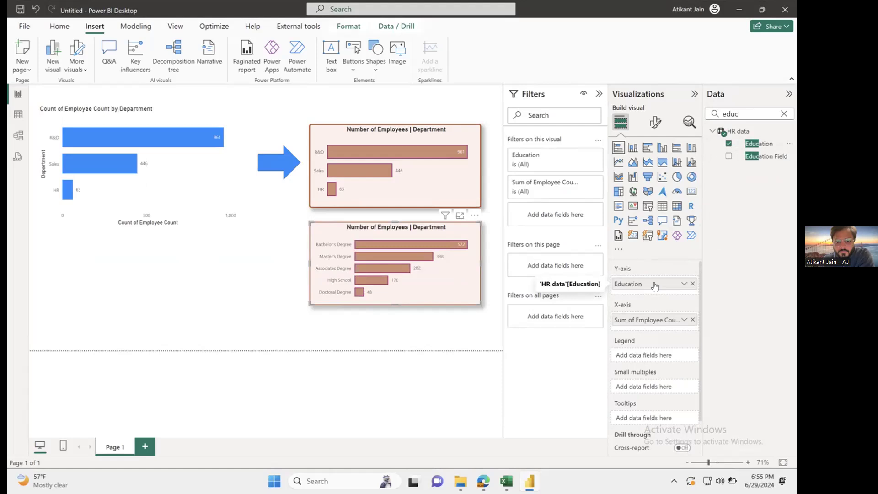
left_click(521, 270)
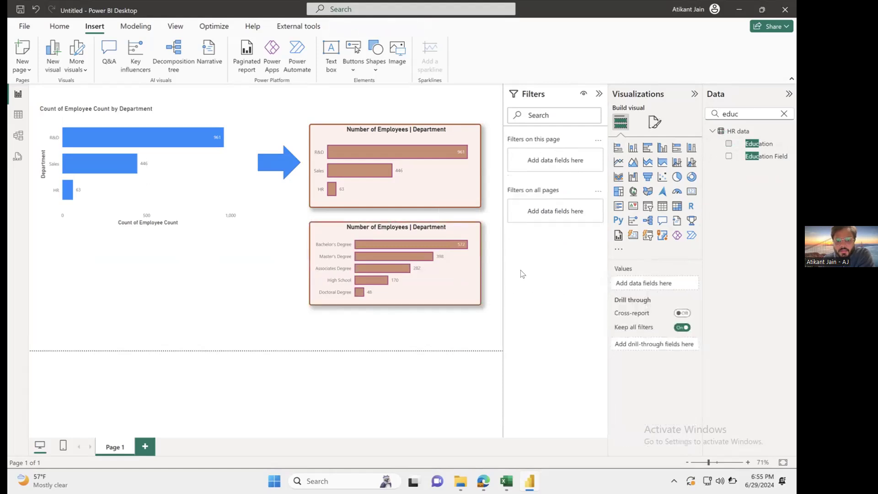
Change the copied chart's title to "Number of Employees | Education".
left_click(320, 231)
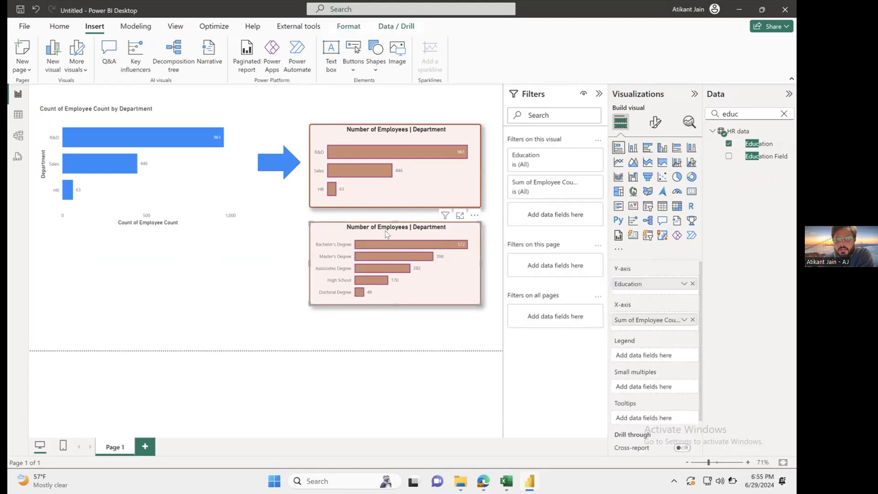
left_click(652, 122)
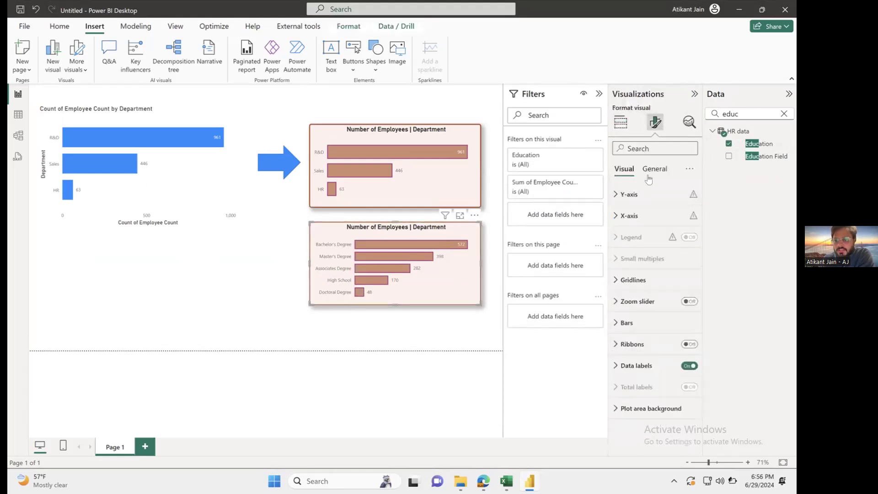
left_click(654, 169)
left_click(627, 215)
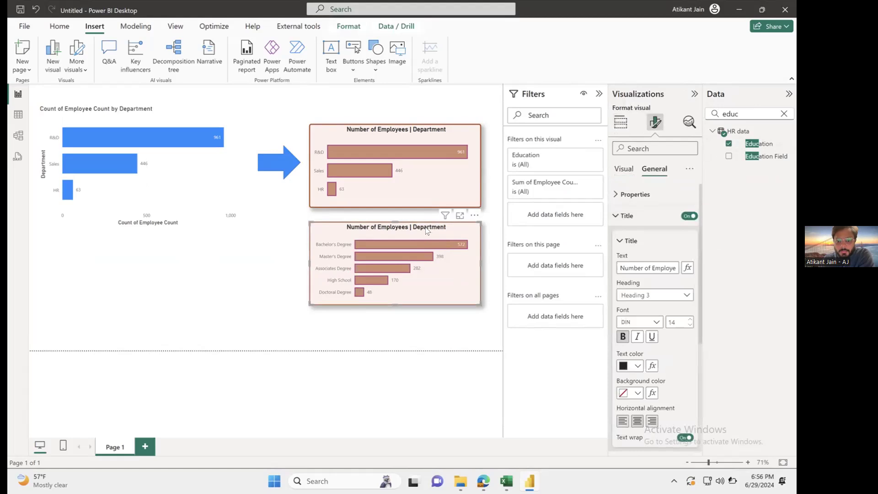
left_click(647, 267)
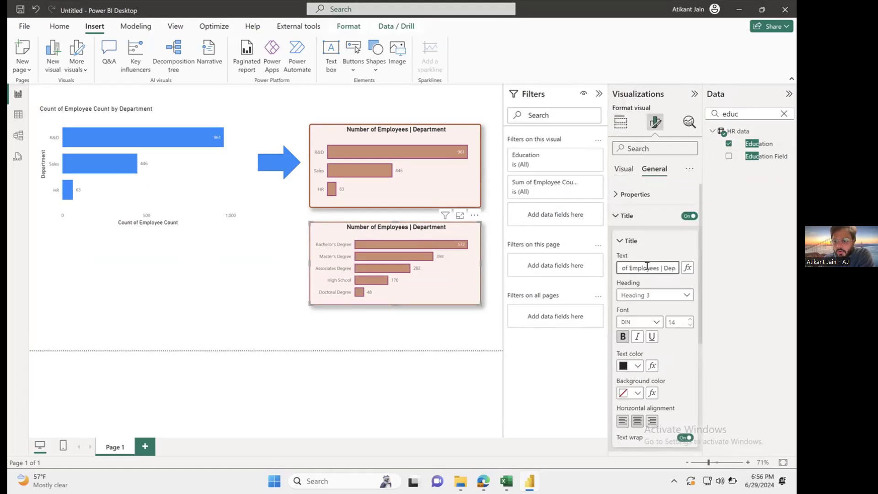
double_click(647, 267)
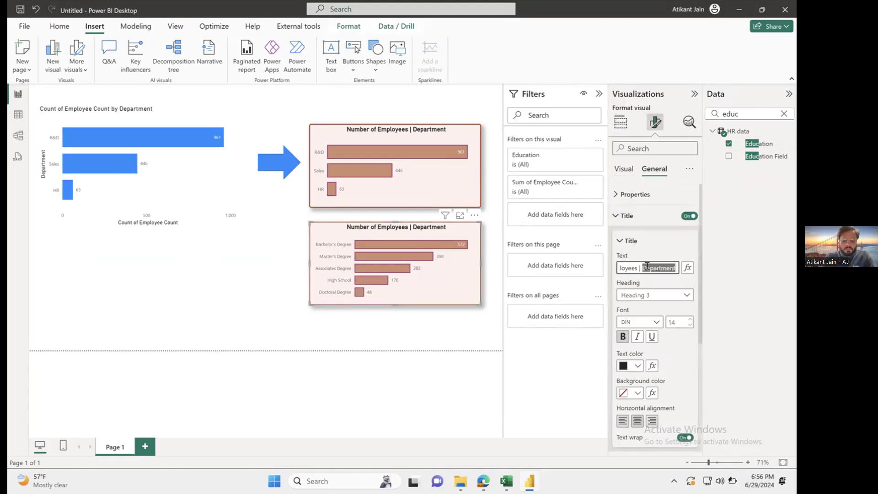
type("Education")
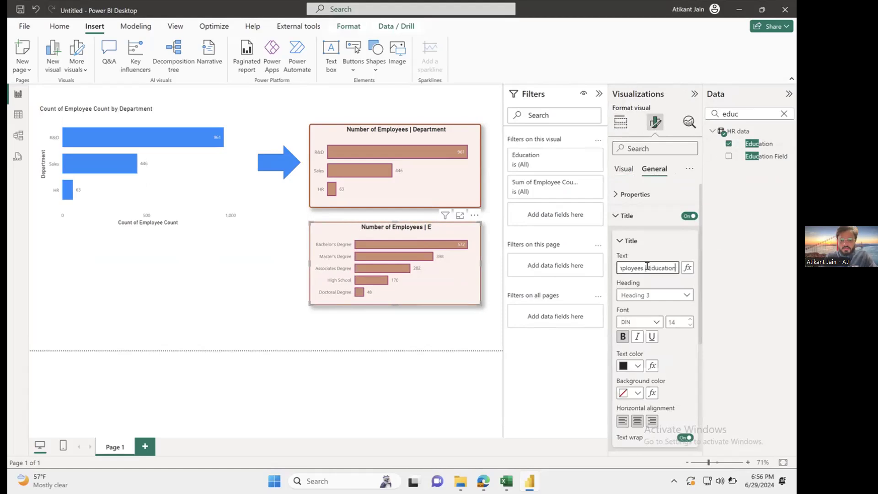
left_click(416, 326)
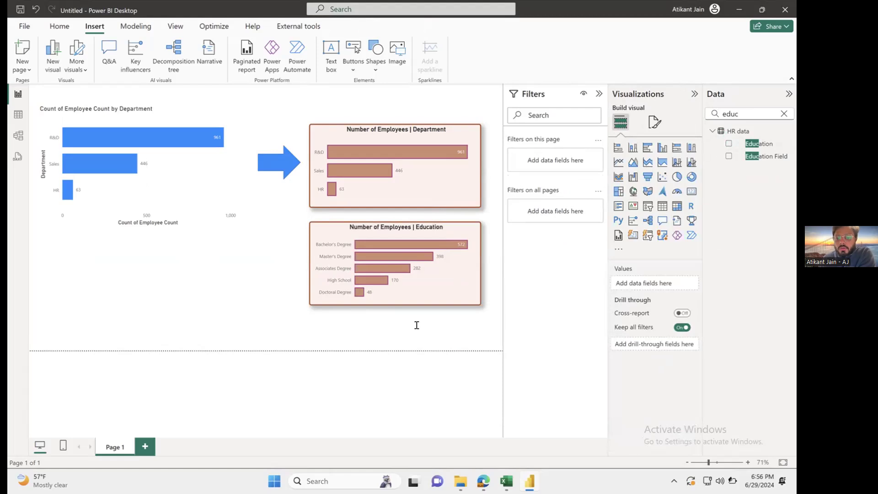
left_click(458, 193)
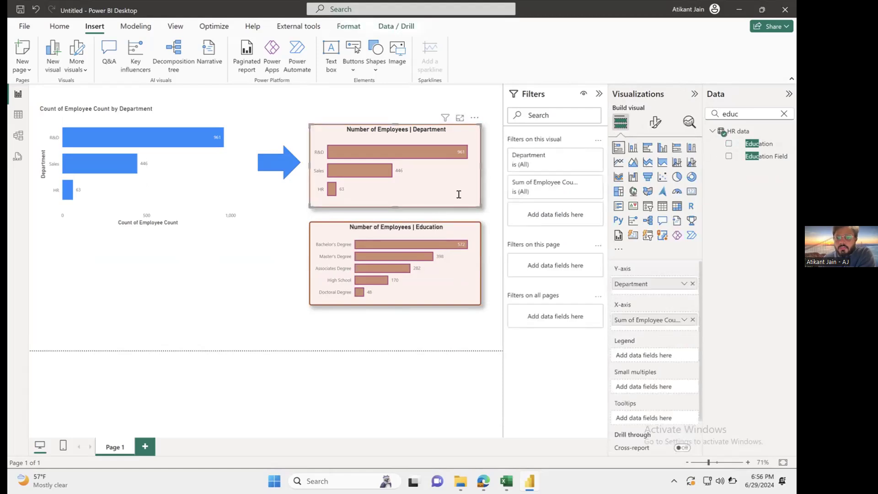
left_click(474, 227)
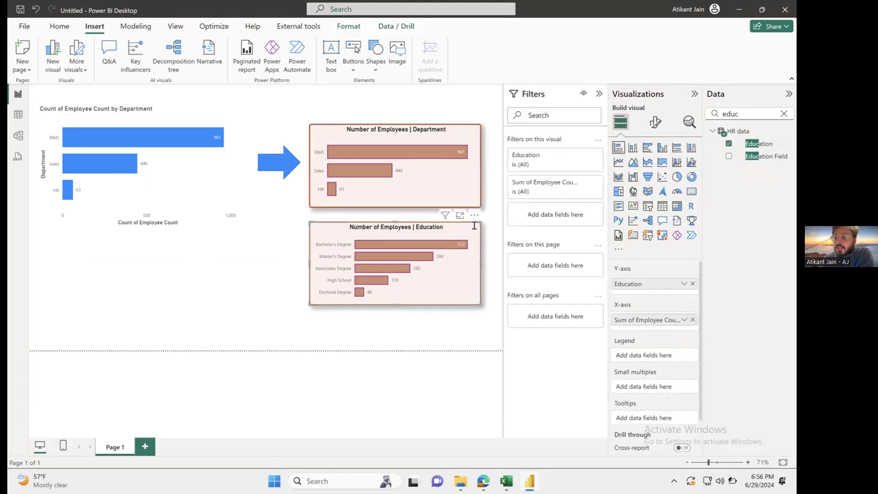
left_click(471, 192)
left_click(476, 239)
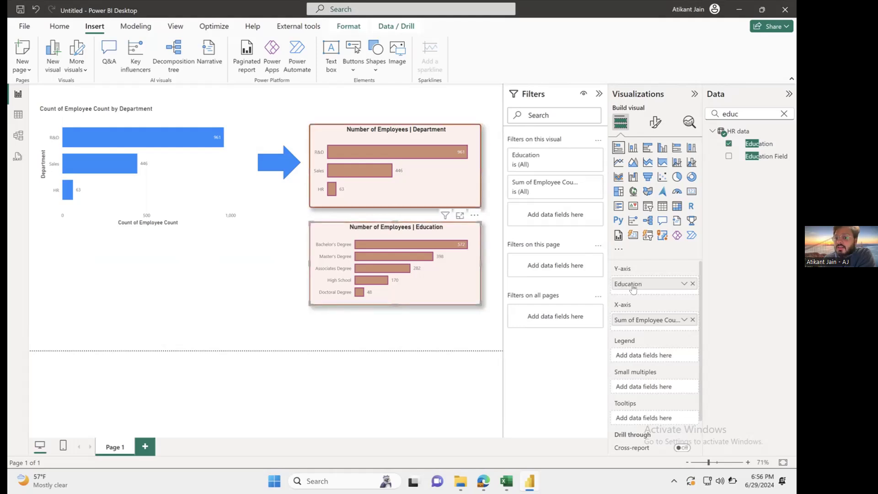
left_click(252, 286)
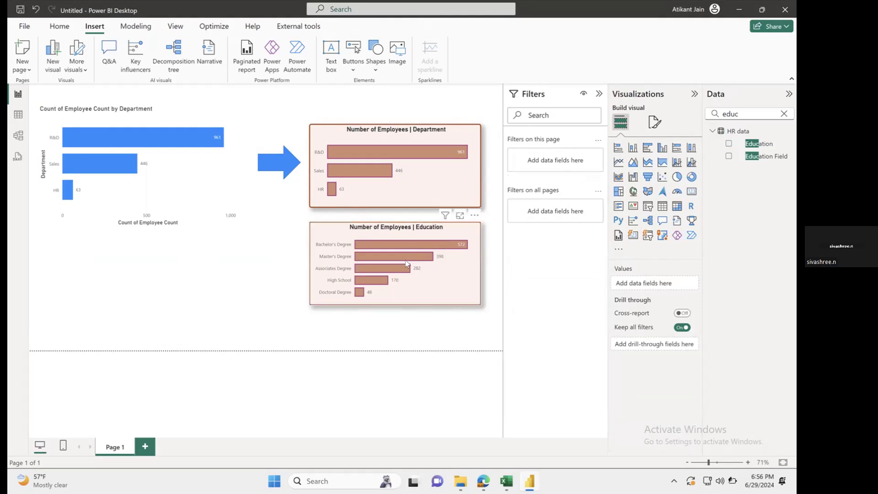
Add the Department field above Education on the education chart's Y-axis and enlarge the chart from its lower-left corner.
left_click(478, 255)
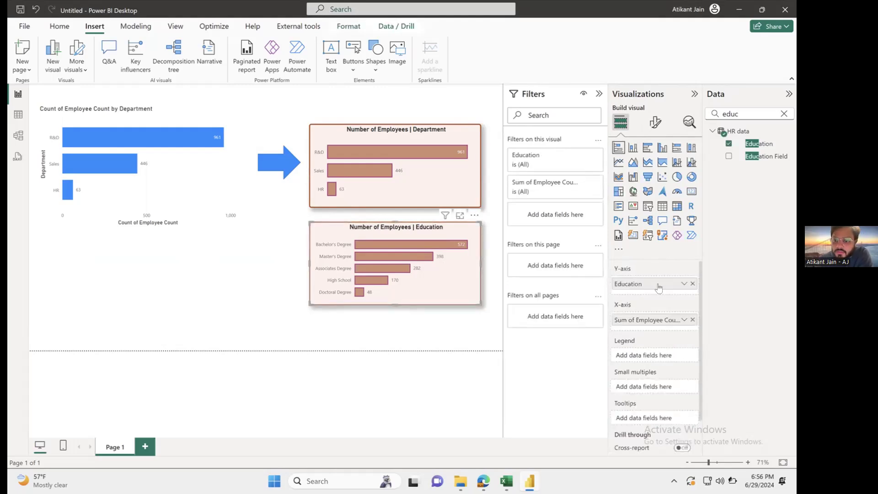
left_click(784, 114)
type("depart")
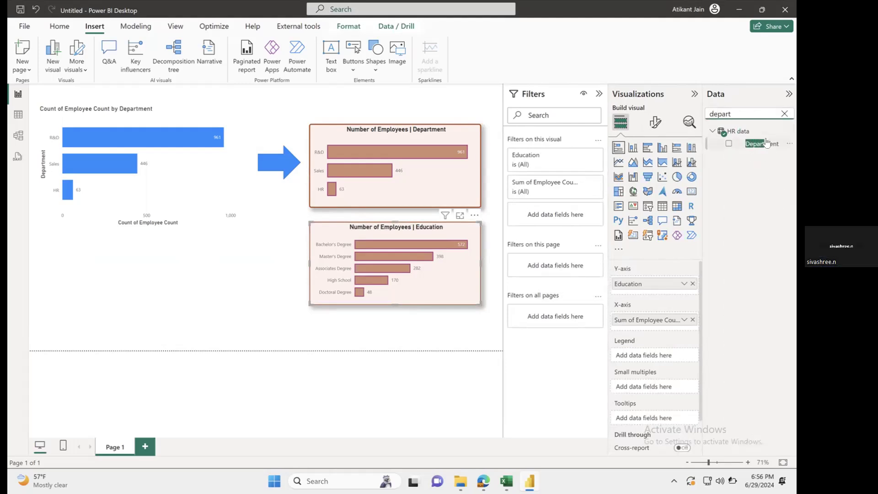
left_click_drag(762, 143, 661, 281)
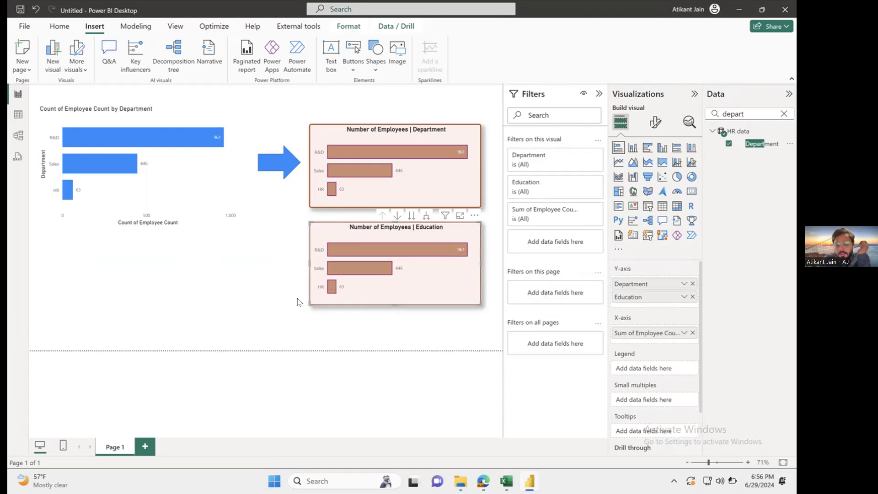
left_click_drag(309, 305, 242, 317)
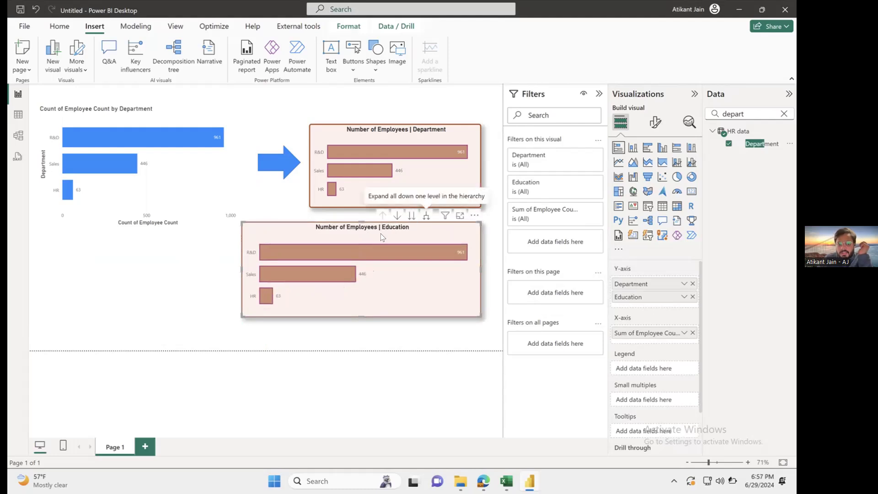
Drill down into the R&D bar of the education chart to view its education levels, and return to department level.
left_click(397, 216)
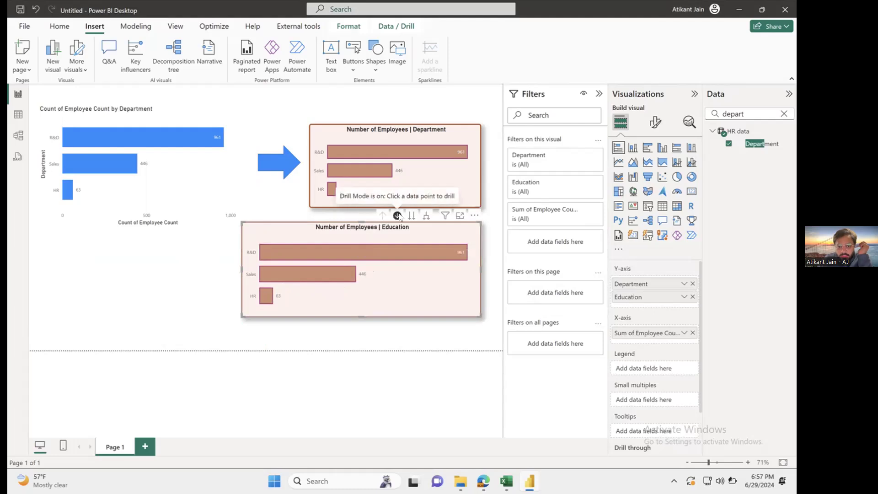
left_click(294, 250)
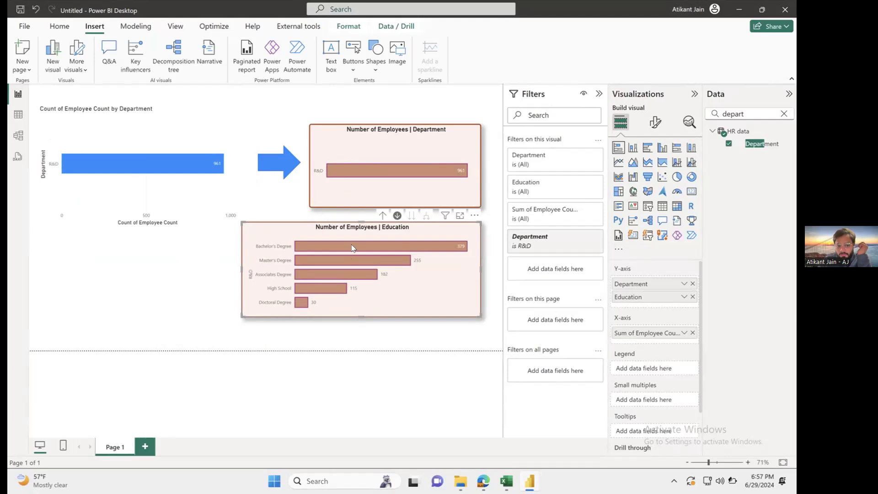
left_click(383, 217)
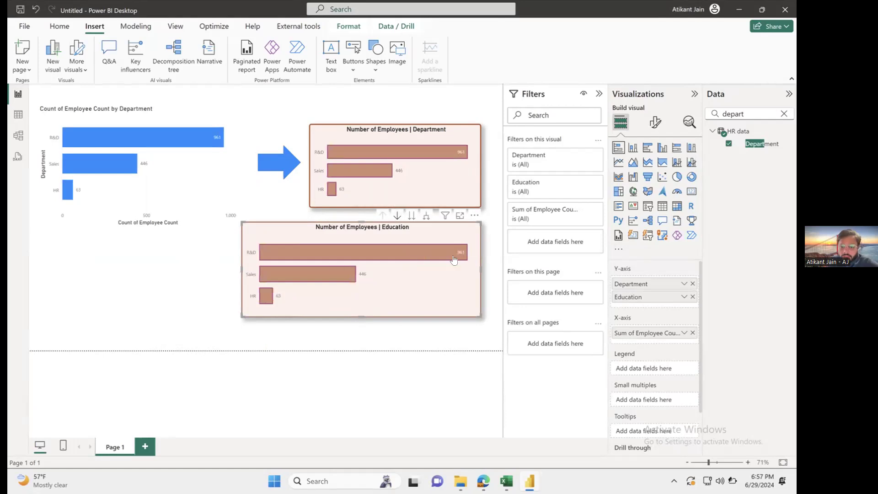
Inspect the department bars in the education chart, drill down into HR with drill mode on, and drill back up with the mode off.
mouse_move(456, 260)
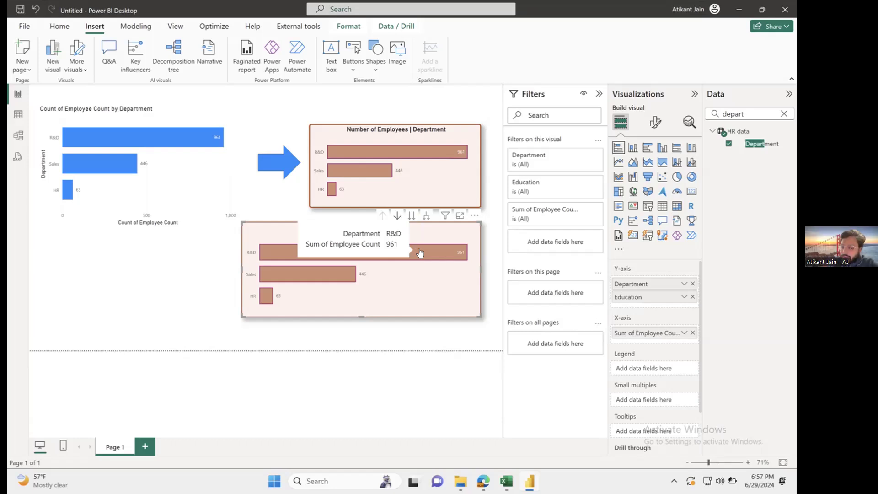
left_click(397, 216)
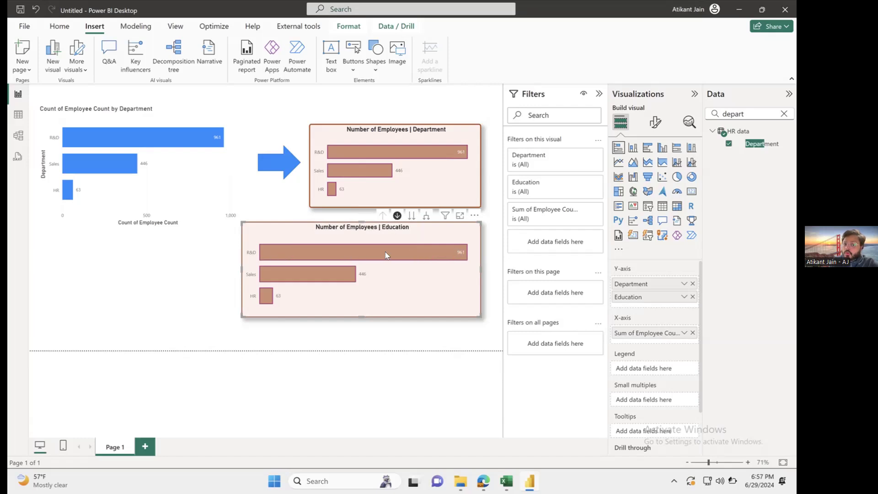
mouse_move(385, 251)
mouse_move(327, 270)
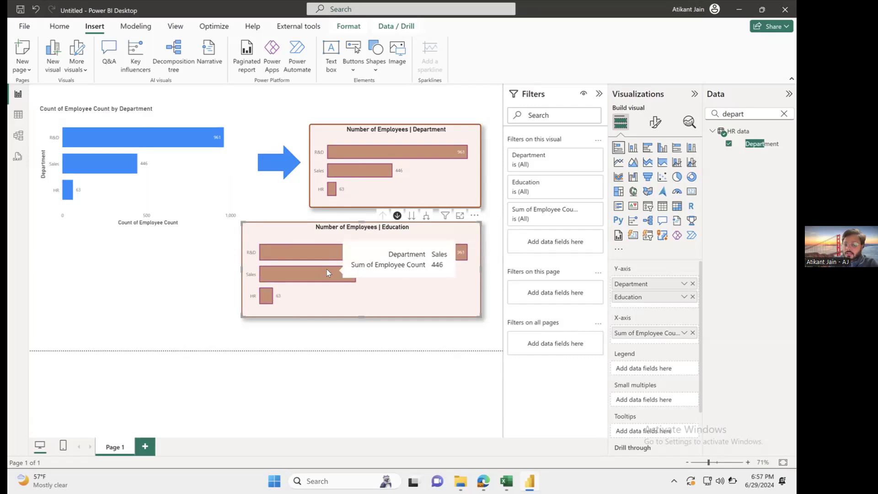
mouse_move(269, 300)
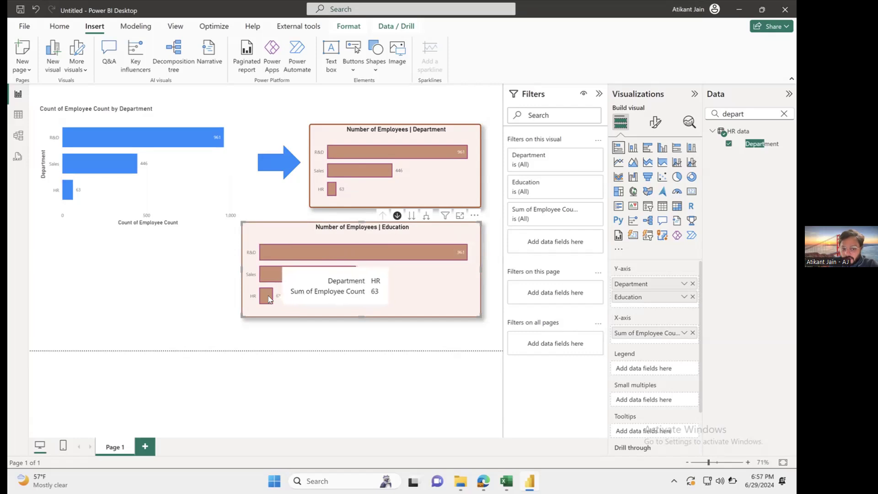
left_click(268, 296)
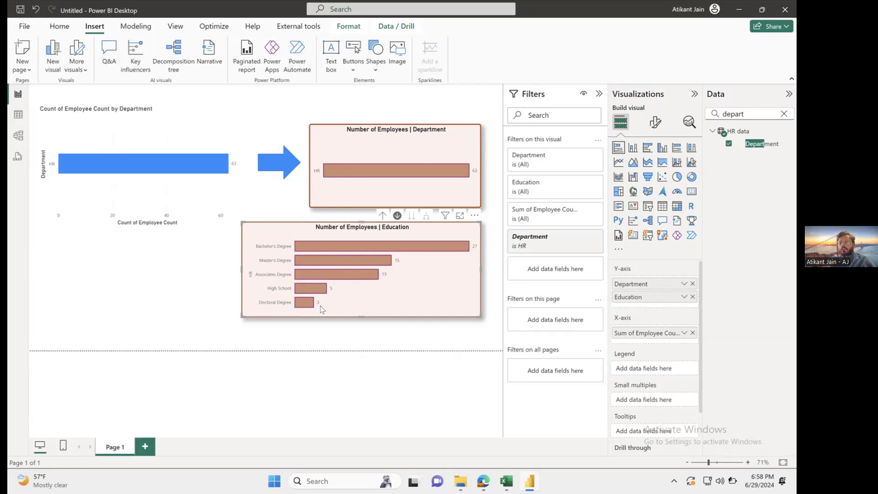
left_click(397, 214)
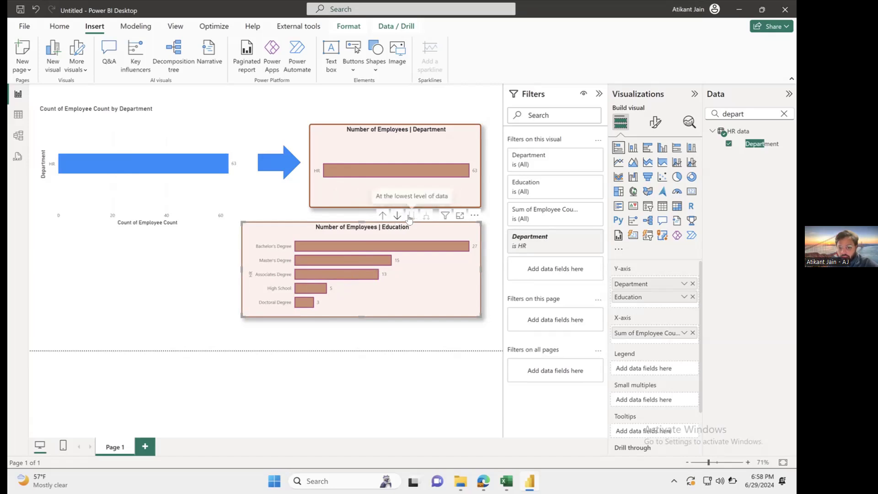
left_click(382, 215)
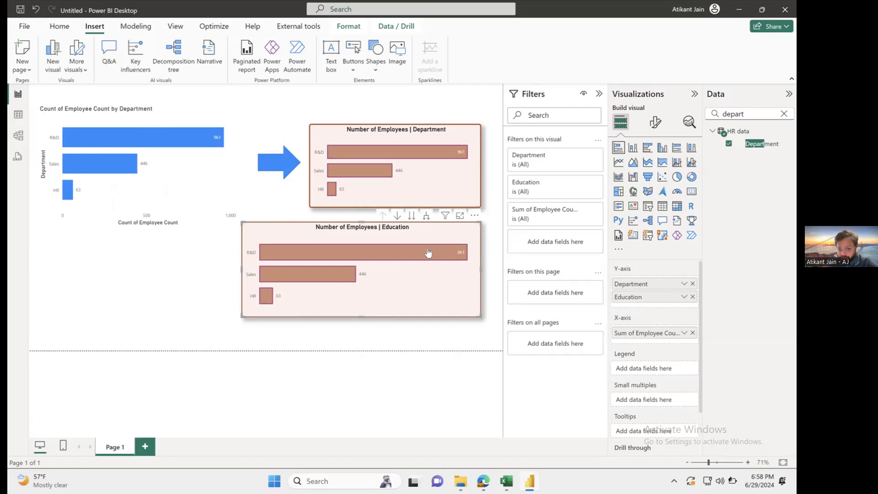
With drill mode on, drill down into the R&D bar of the education chart, return to department level, and turn the mode off.
left_click(398, 216)
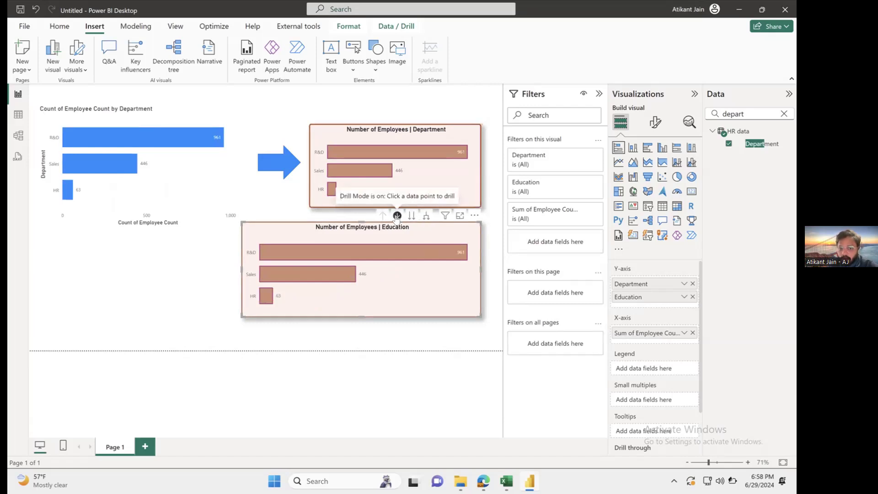
left_click(311, 250)
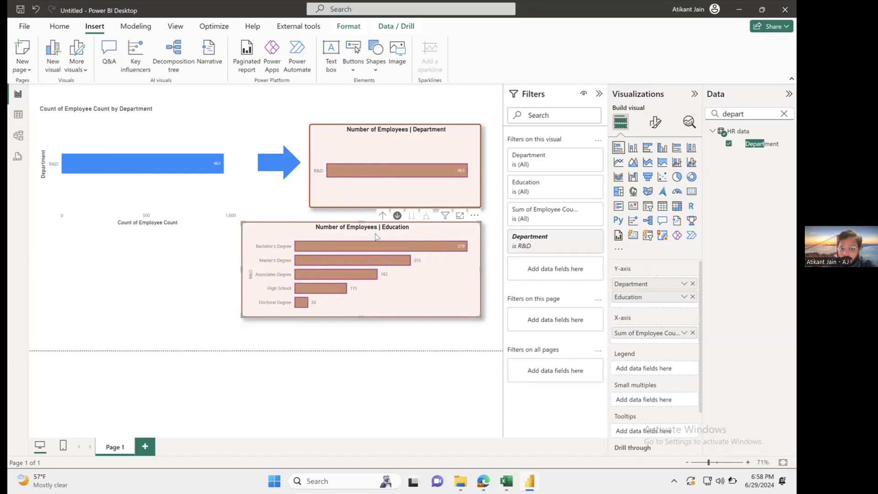
left_click(384, 215)
left_click(397, 215)
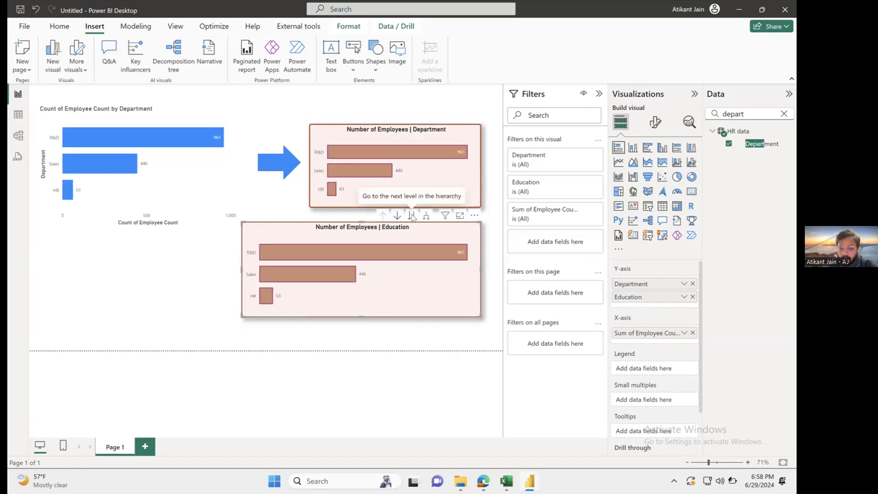
Switch the whole education chart to the next hierarchy level, inspect the Bachelor's Degree bar, and return to department level.
left_click(412, 215)
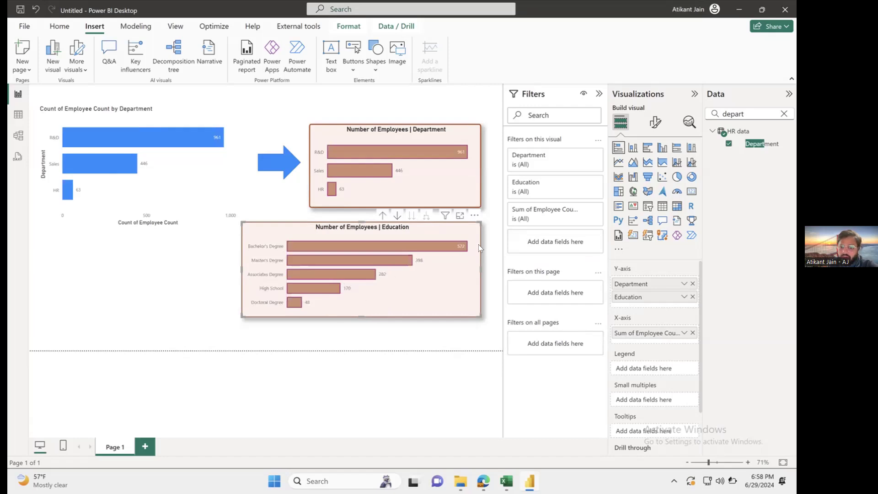
mouse_move(439, 249)
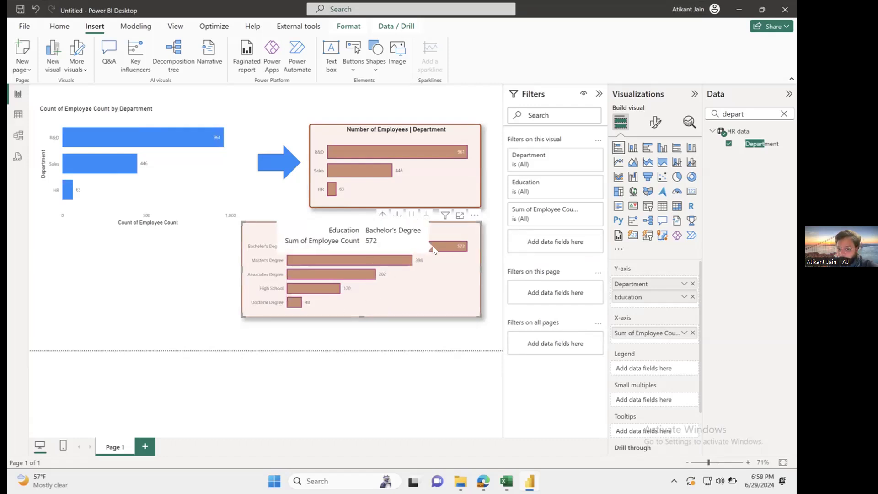
left_click(382, 215)
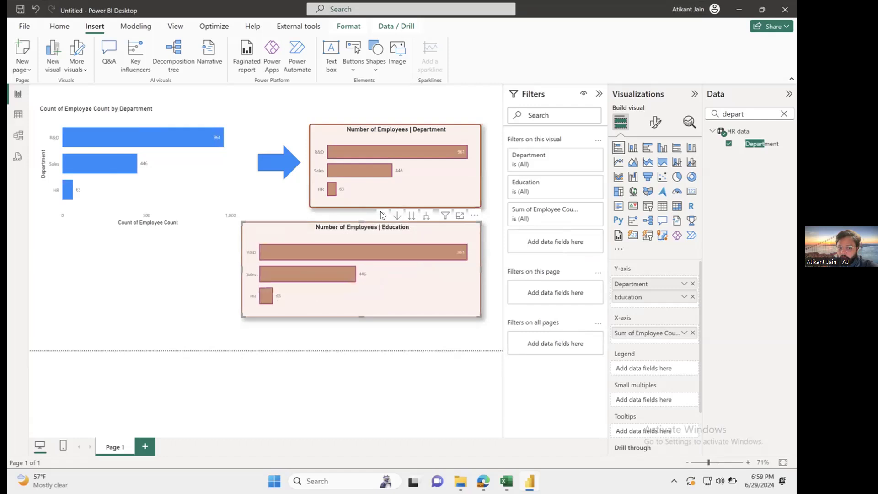
Expand all departments by one level in the education chart and enlarge it across the page to view every department-education bar.
left_click(426, 216)
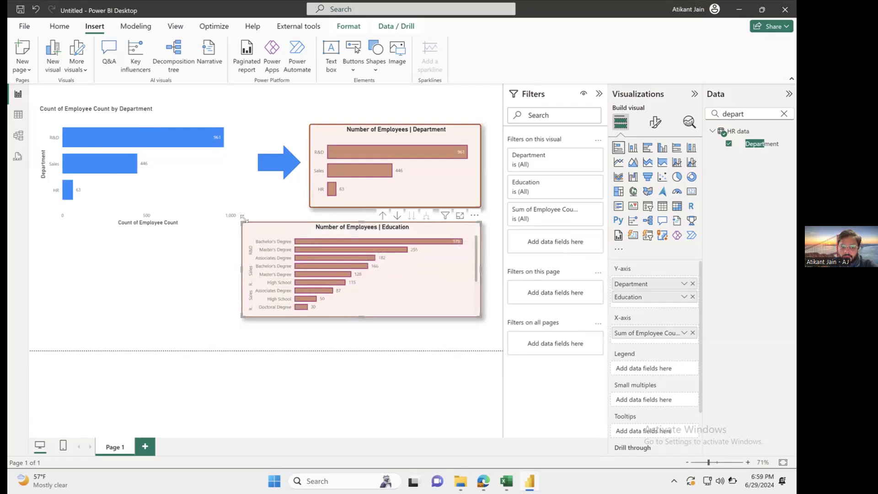
left_click_drag(239, 223, 39, 92)
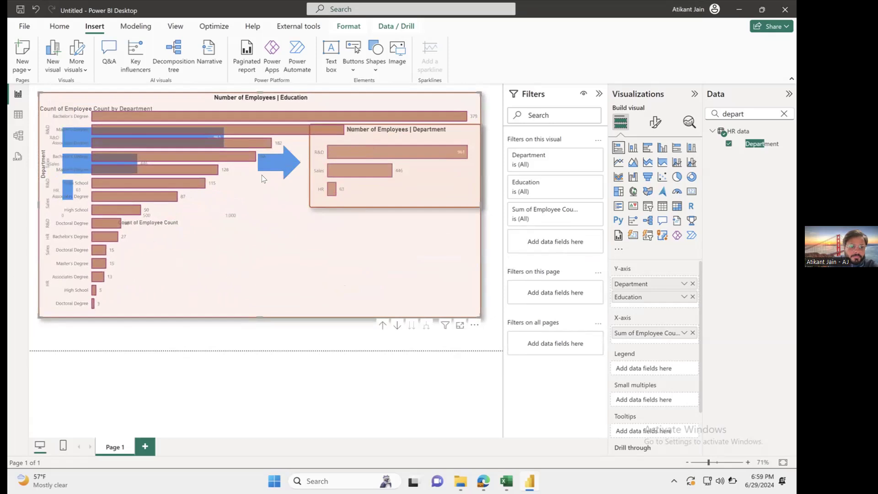
left_click_drag(127, 98, 128, 111)
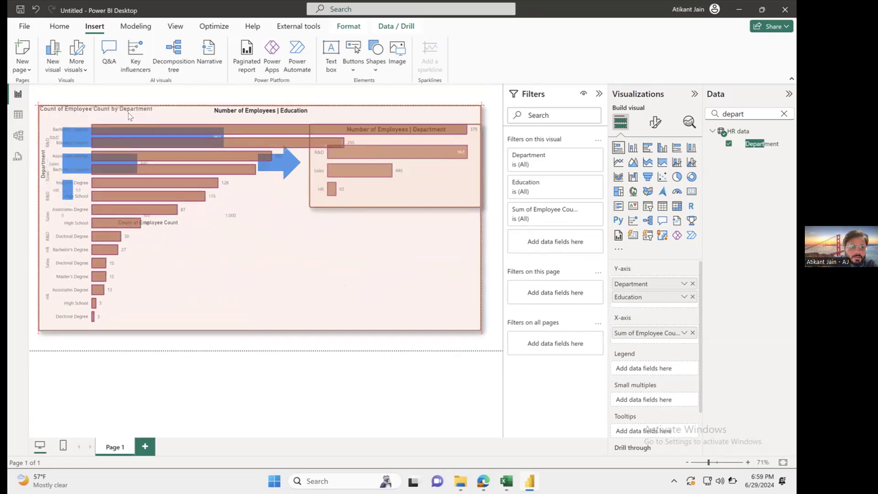
Narrow the education chart to the page's right side, move the formatted department chart below the blue chart, and extend the education chart upward.
left_click_drag(257, 101, 99, 206)
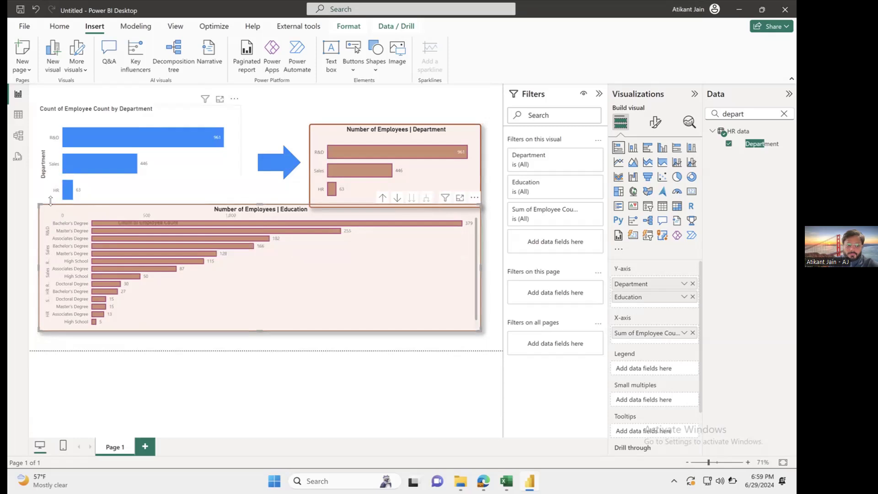
left_click_drag(37, 201, 313, 213)
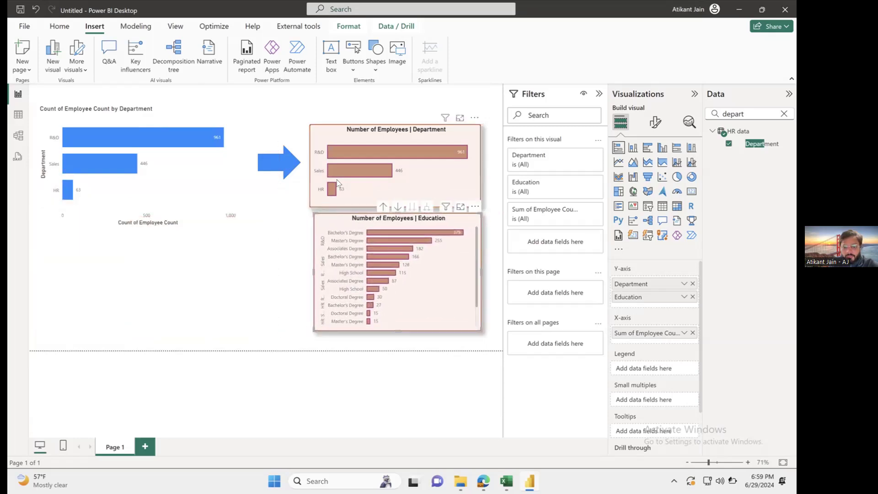
left_click_drag(367, 131, 143, 244)
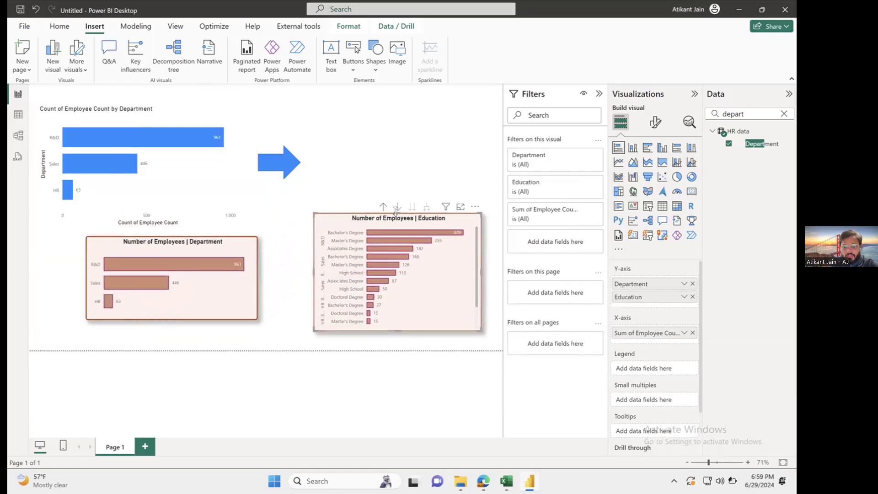
left_click_drag(396, 213, 389, 94)
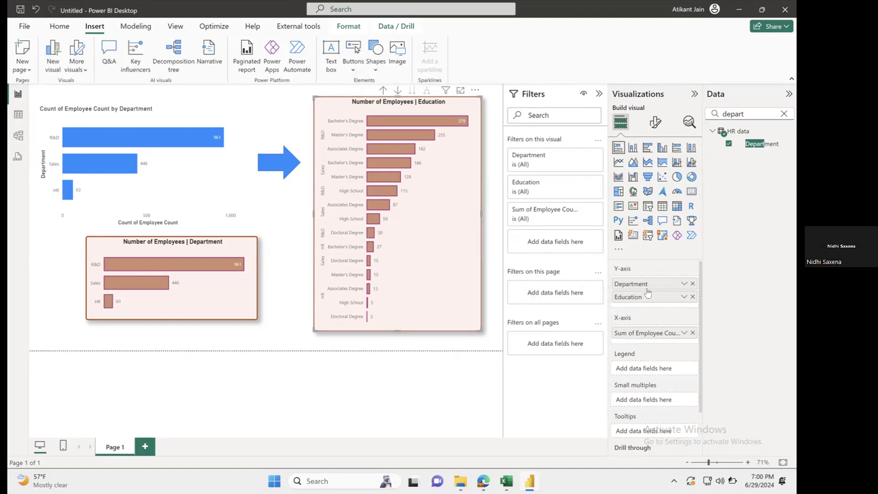
Remove Education from the education chart's Y-axis, search the fields for "educ", and add Education again below Department.
left_click(692, 296)
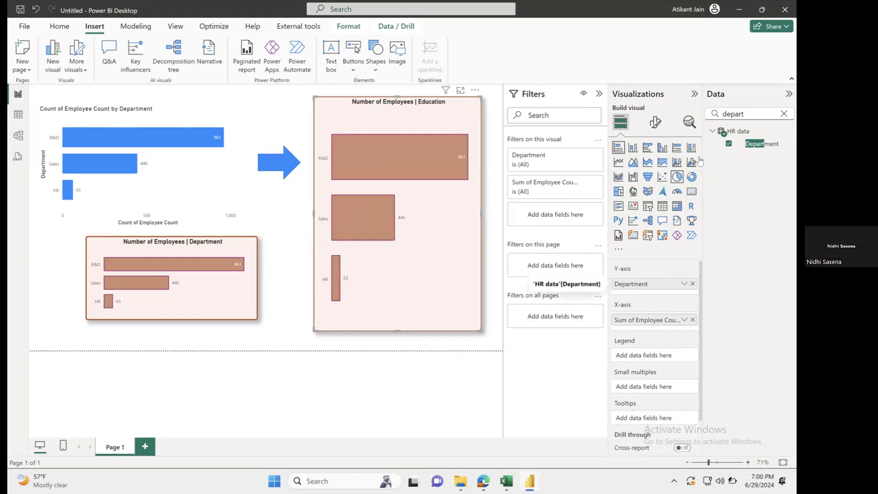
double_click(739, 114)
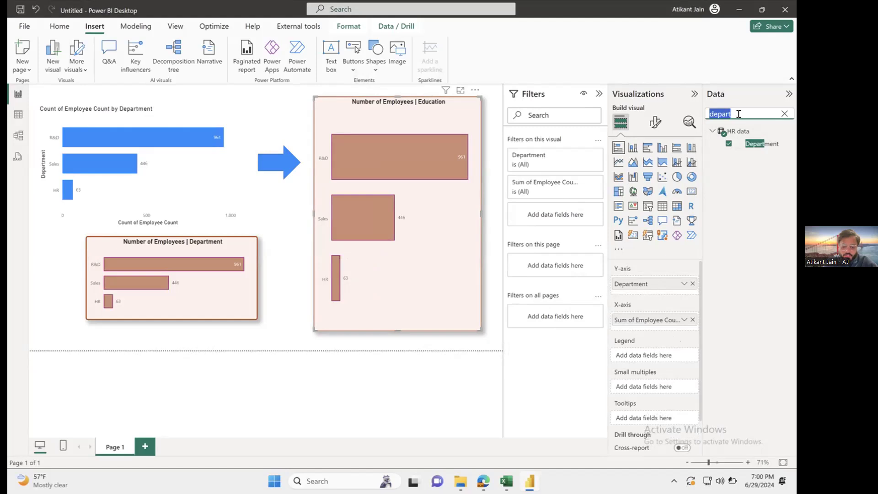
type("educ")
left_click_drag(761, 140, 648, 287)
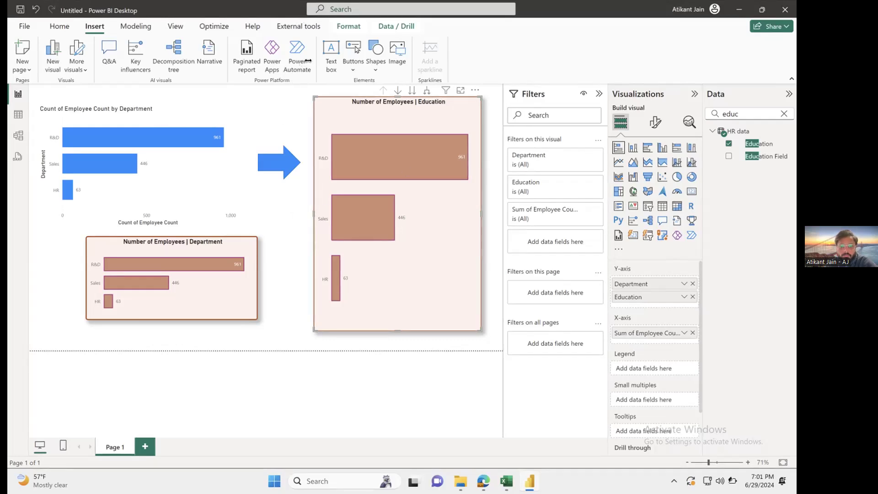
Shorten the education chart from its lower-left corner to roughly half its height, keeping its upper edge in place.
left_click(306, 228)
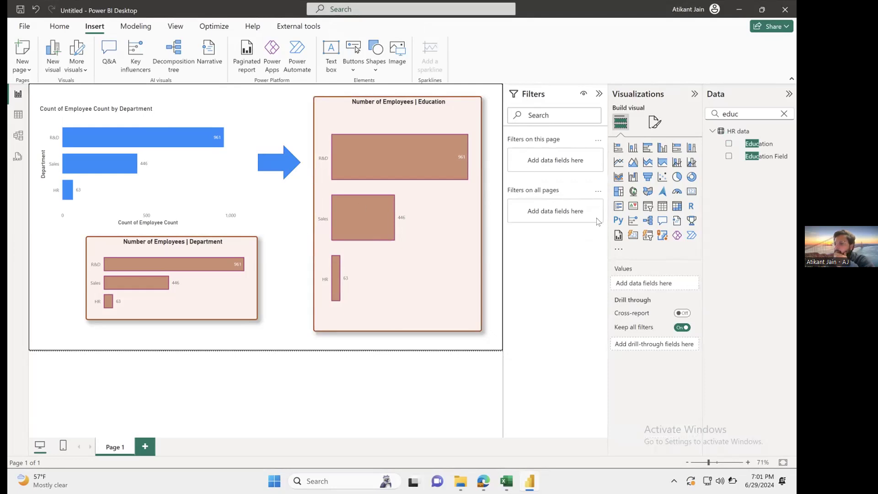
left_click(319, 308)
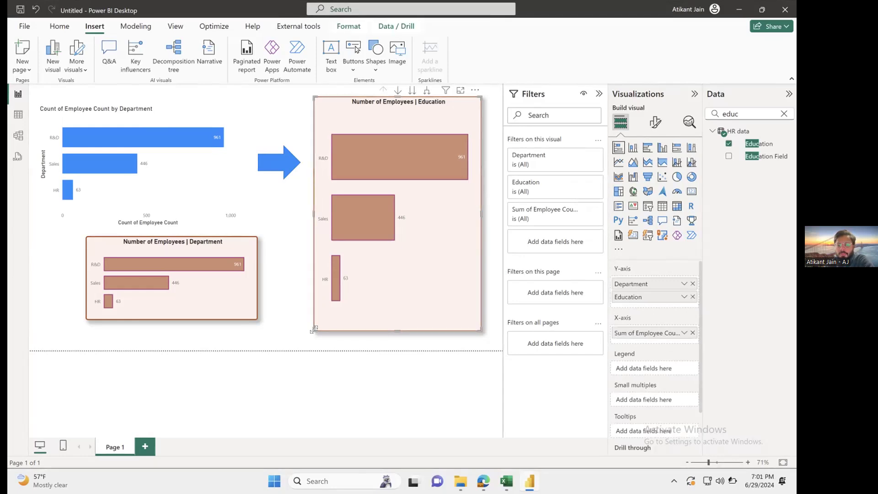
left_click_drag(314, 328, 315, 215)
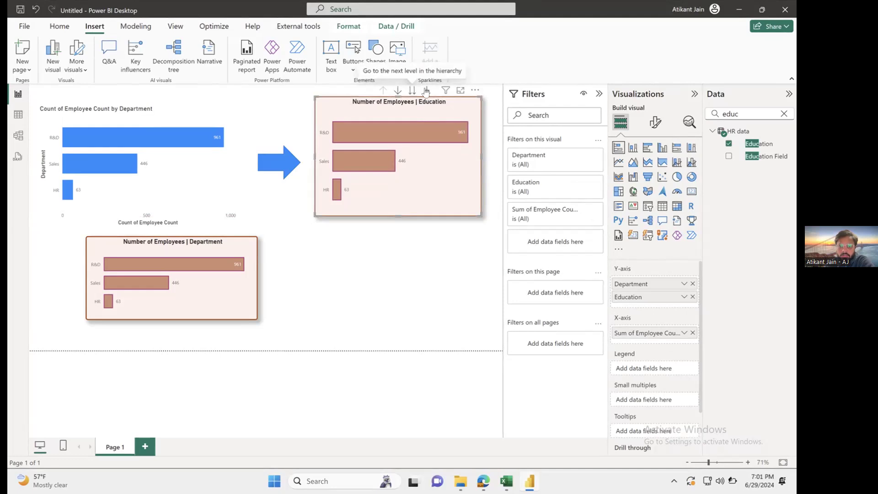
Turn on drill mode in the education chart, drill into HR, go back up, and drill into HR again.
left_click(397, 91)
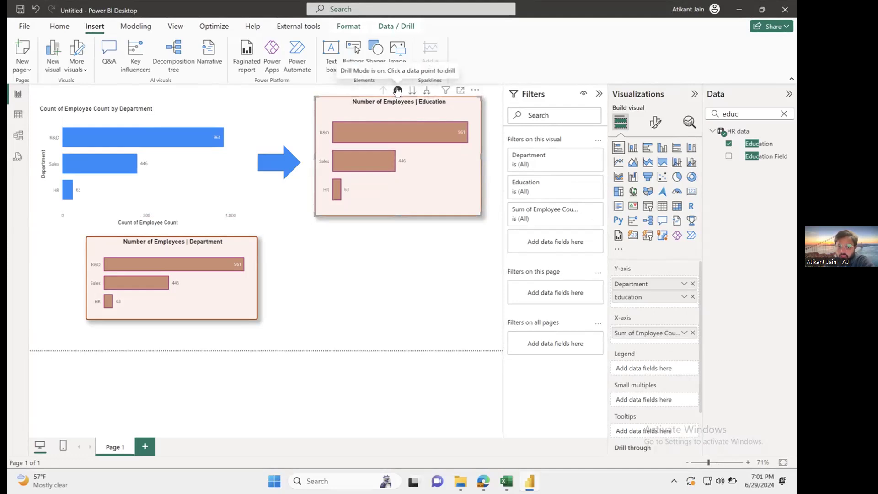
left_click(336, 191)
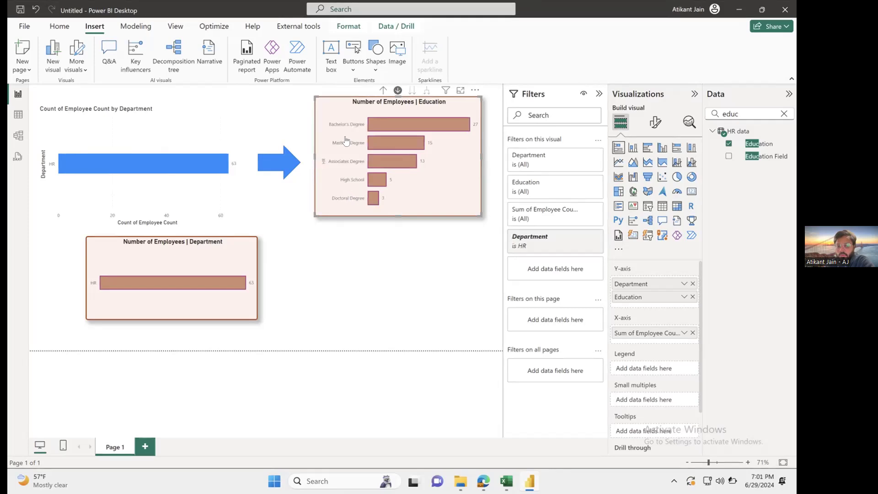
left_click(383, 90)
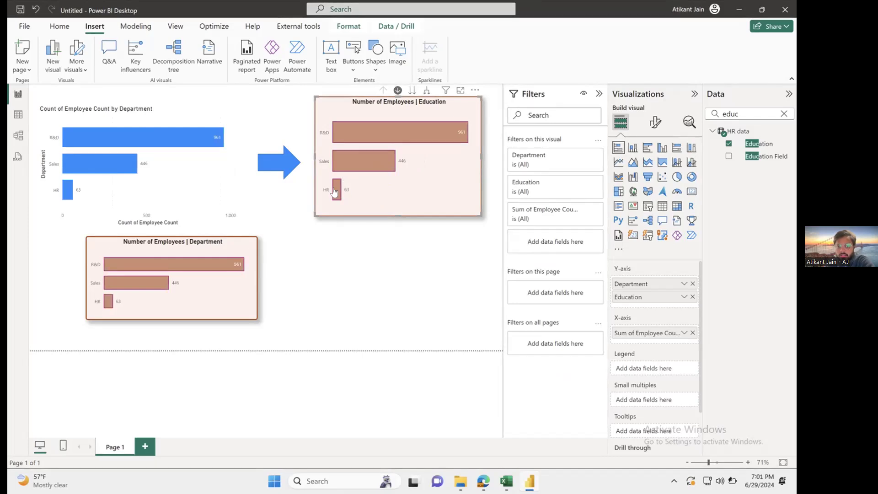
left_click(334, 193)
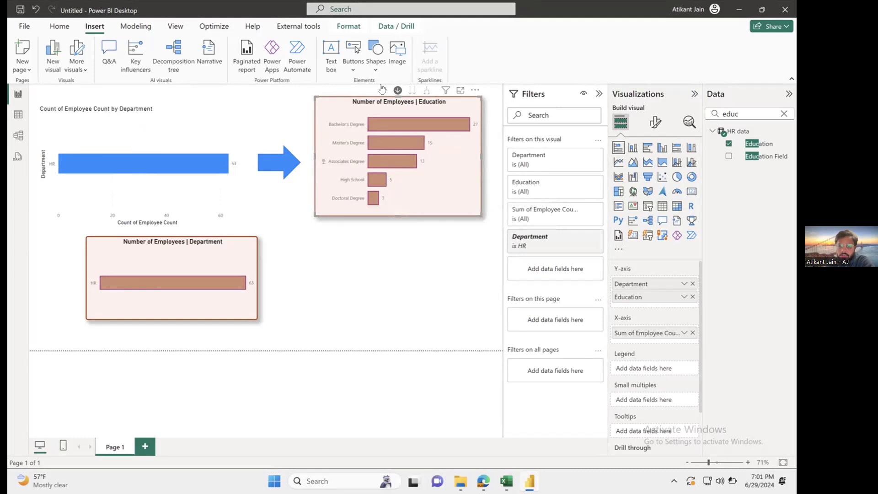
Replace Department with Education on the Y-axis of the "Number of Employees | Department" chart.
left_click(201, 260)
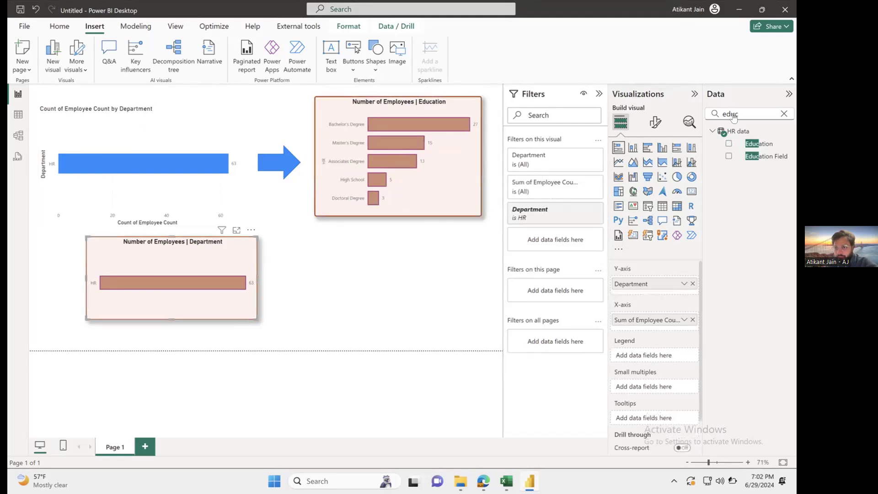
left_click_drag(756, 145, 684, 281)
left_click(691, 297)
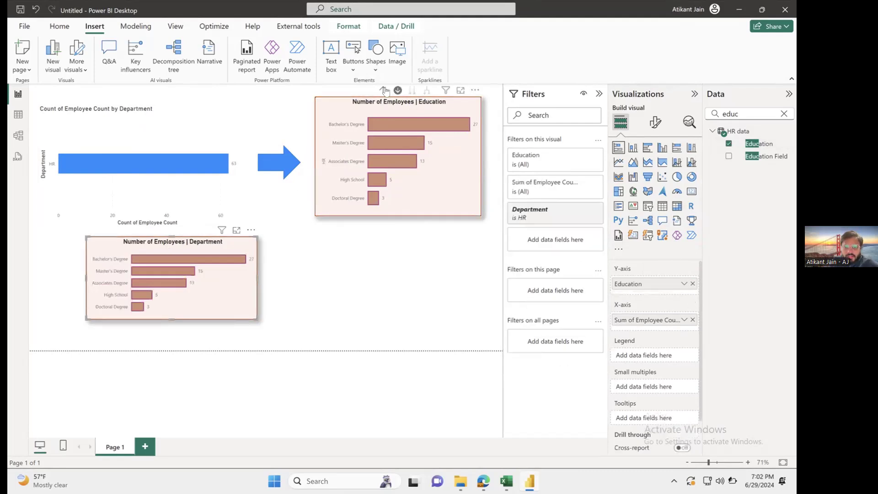
Drill the Education-titled chart repeatedly between department level and HR, ending on HR, and compare the education bars in the Department-titled chart.
left_click(383, 90)
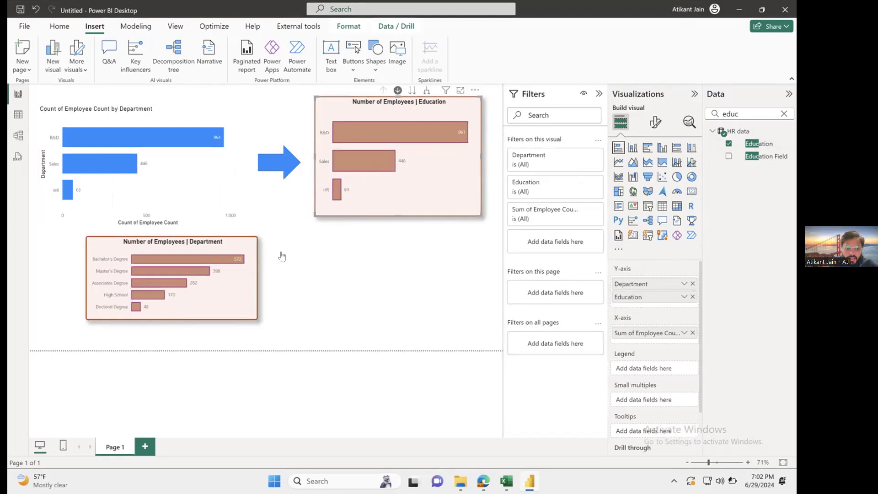
left_click(251, 286)
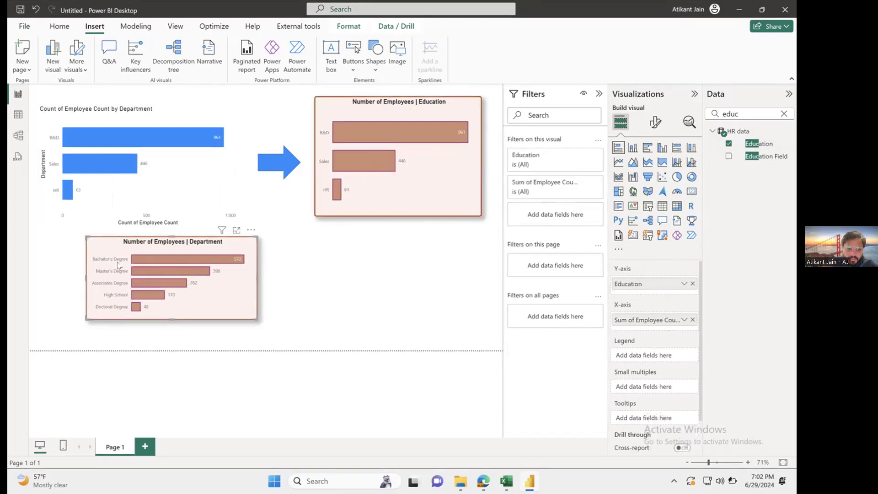
mouse_move(243, 263)
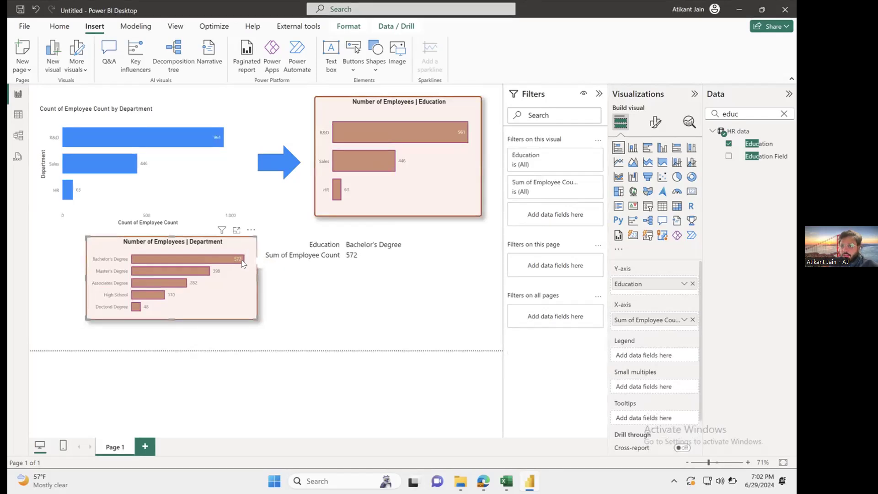
left_click(336, 191)
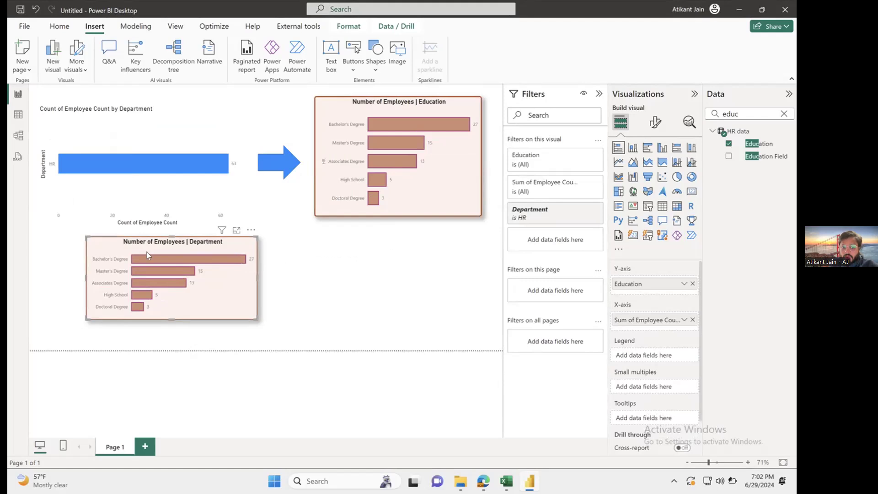
left_click(387, 203)
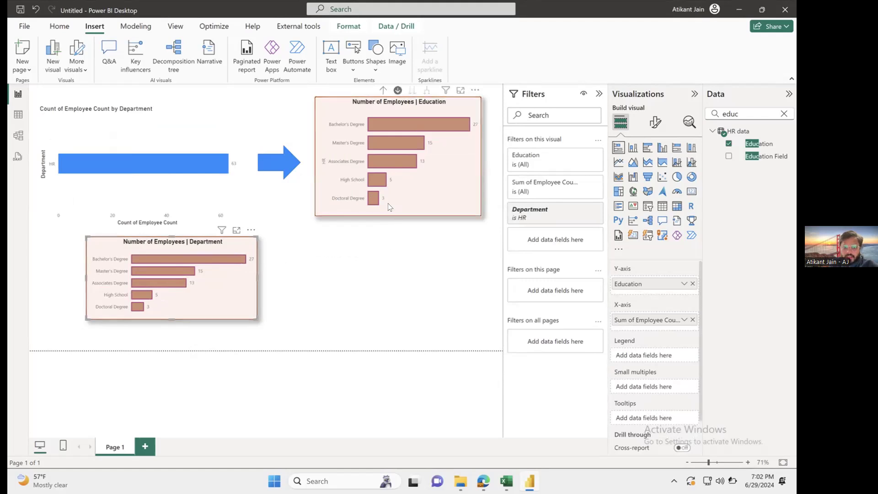
left_click(384, 89)
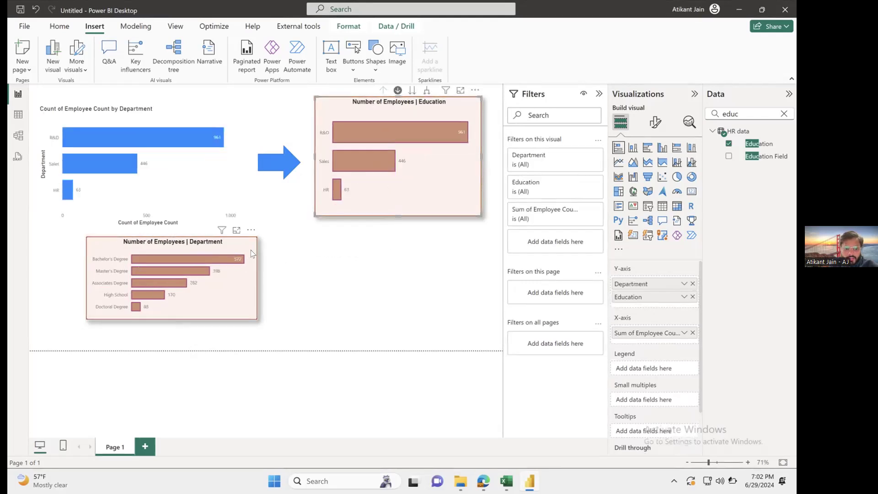
left_click(337, 186)
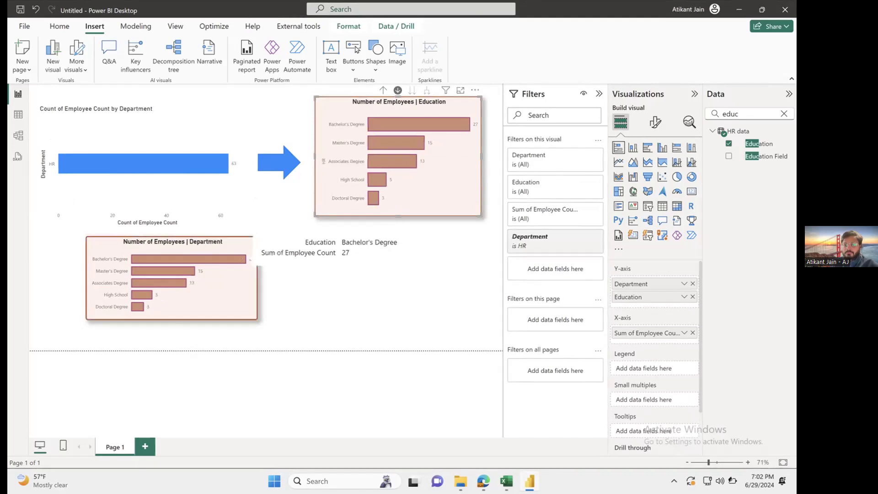
left_click(381, 90)
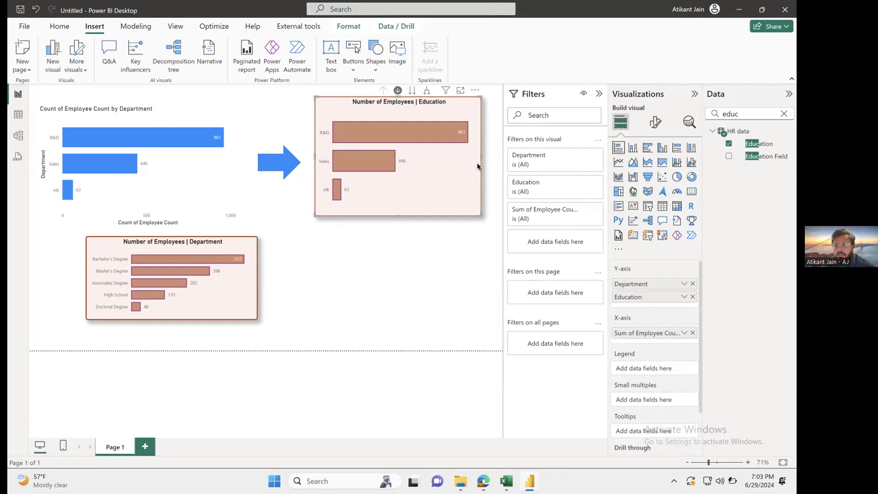
left_click(336, 189)
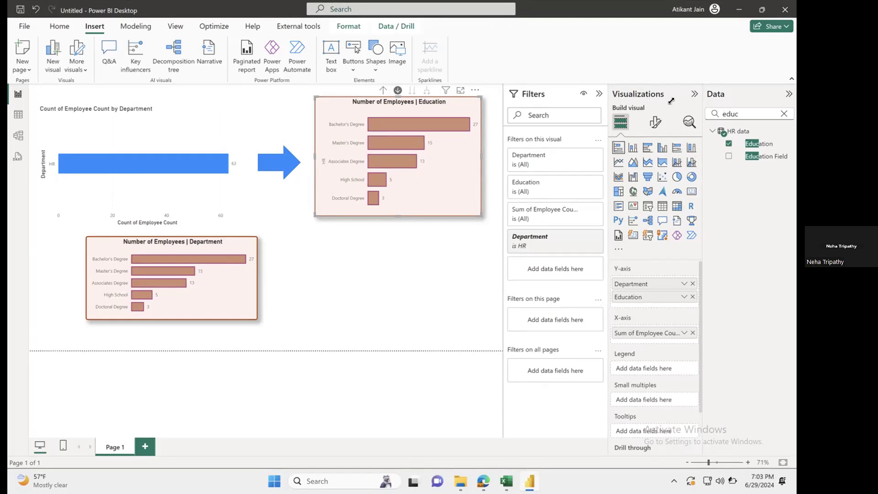
Show the title text settings of the "Number of Employees | Education" chart.
left_click(654, 122)
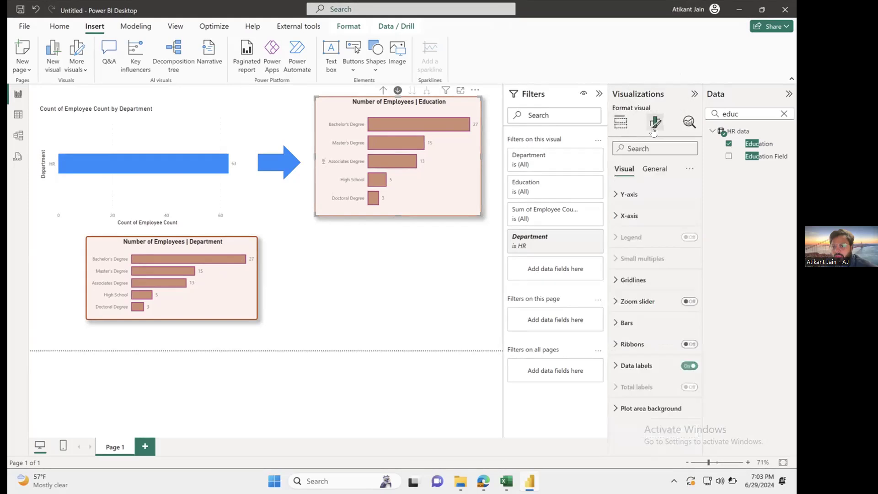
left_click(651, 168)
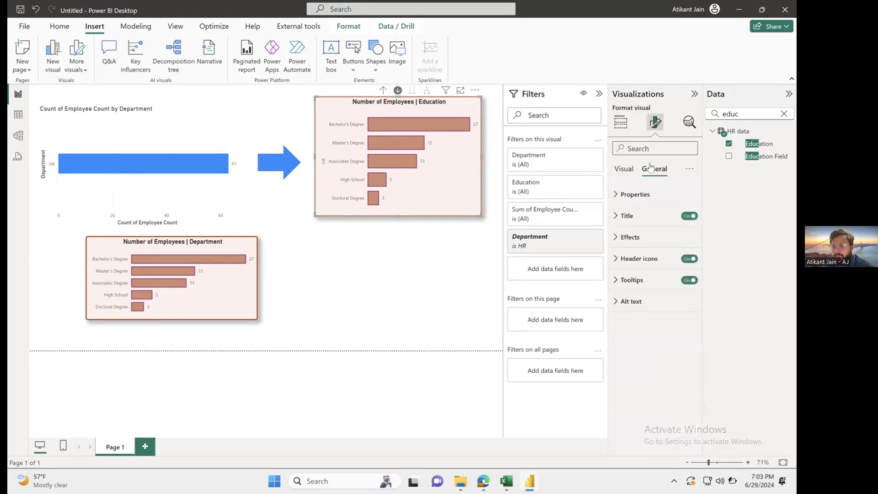
left_click(643, 216)
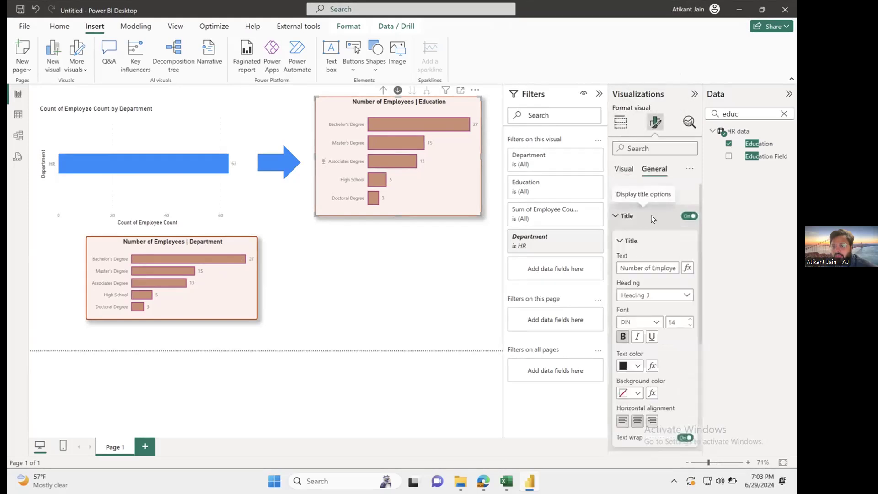
left_click(619, 268)
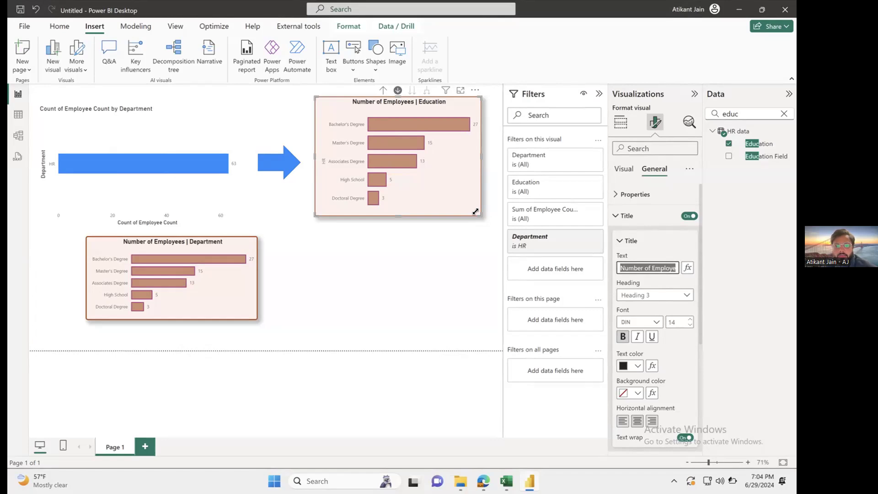
left_click(491, 242)
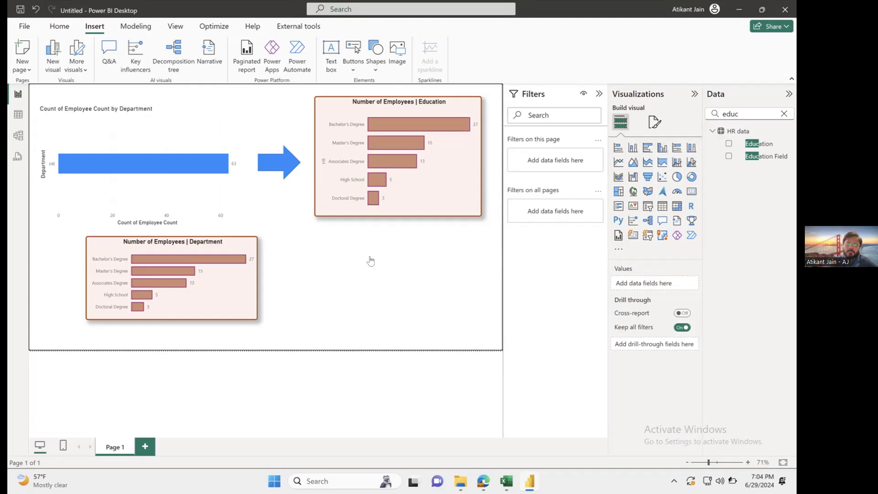
Enlarge the "Number of Employees | Department" chart and try it as stacked column, line and 100% stacked area before returning to stacked bar.
left_click(253, 249)
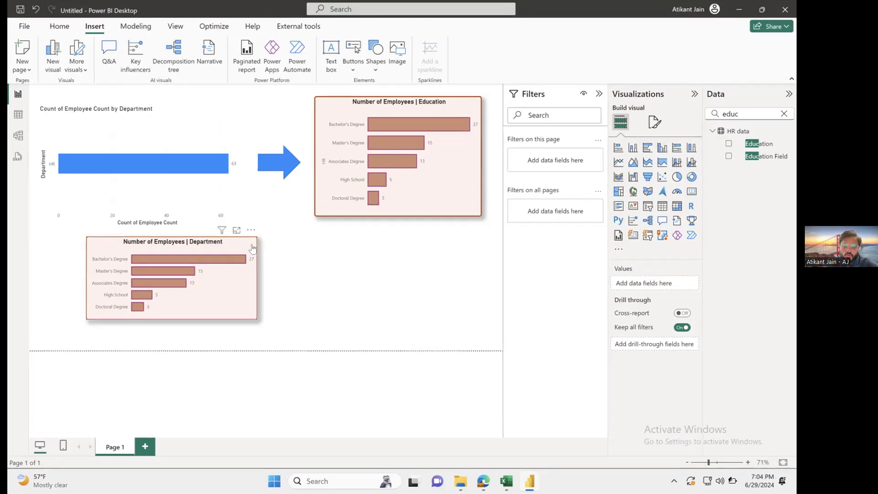
left_click_drag(257, 237, 294, 196)
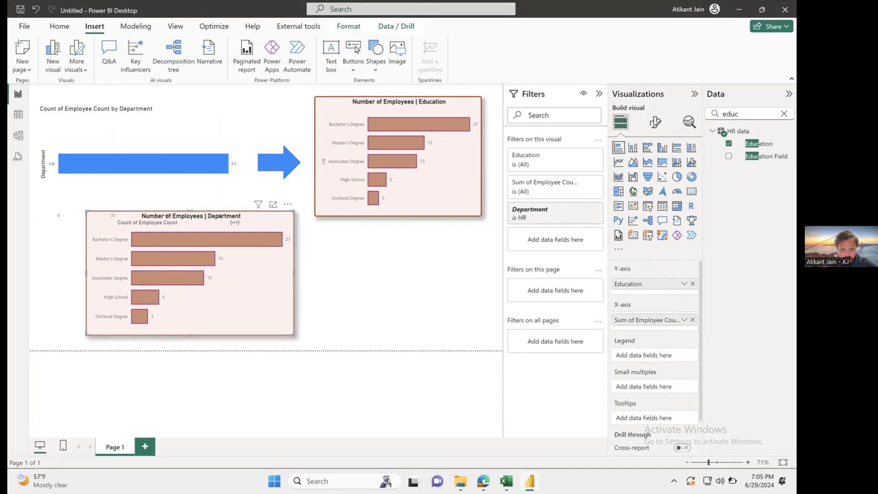
left_click(633, 147)
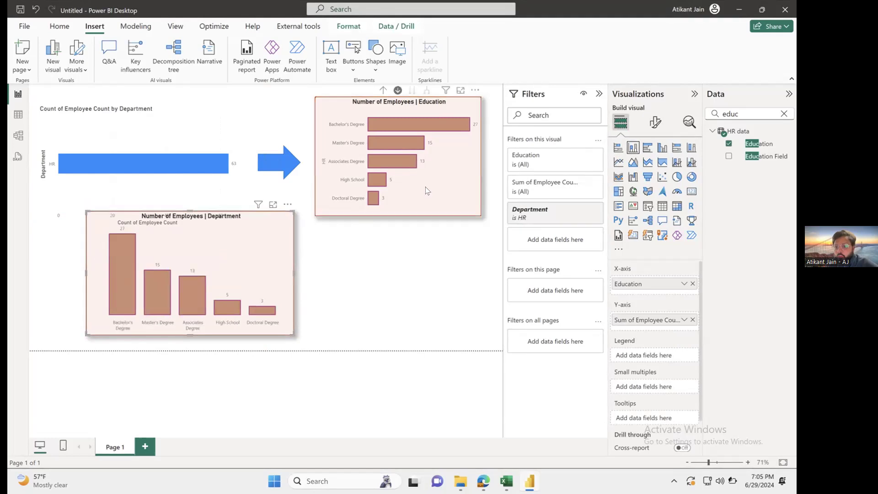
left_click(617, 163)
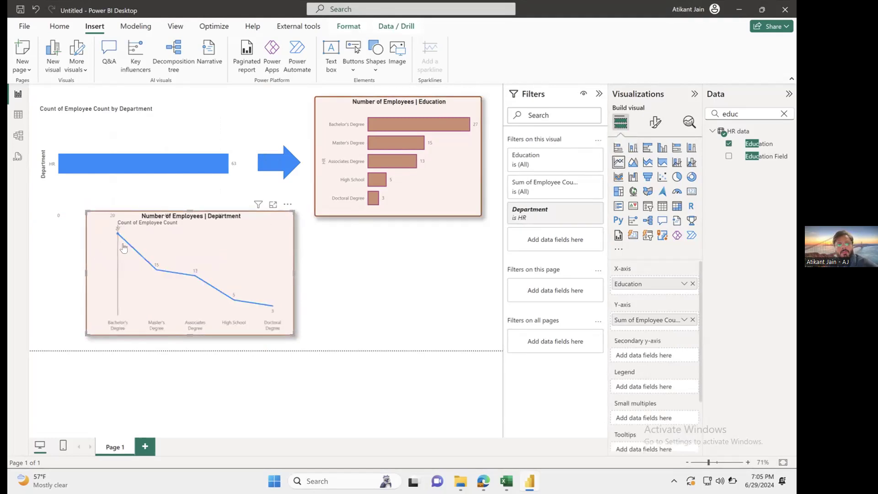
left_click(663, 163)
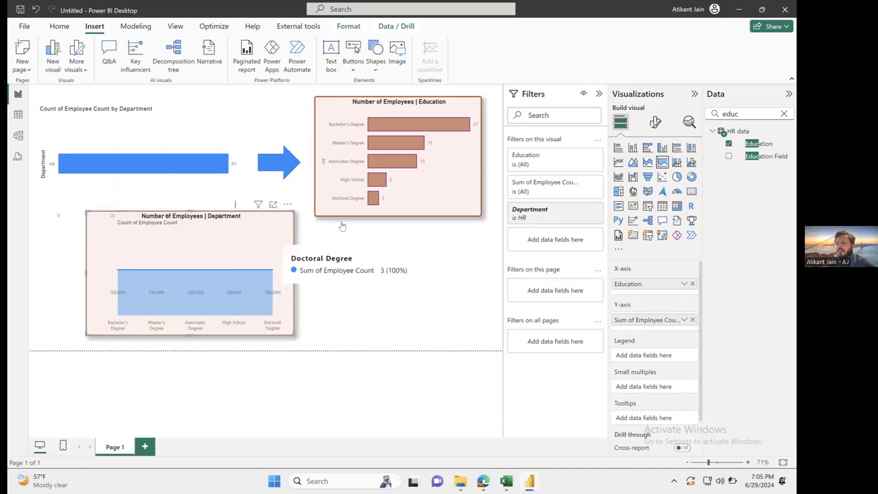
left_click(617, 147)
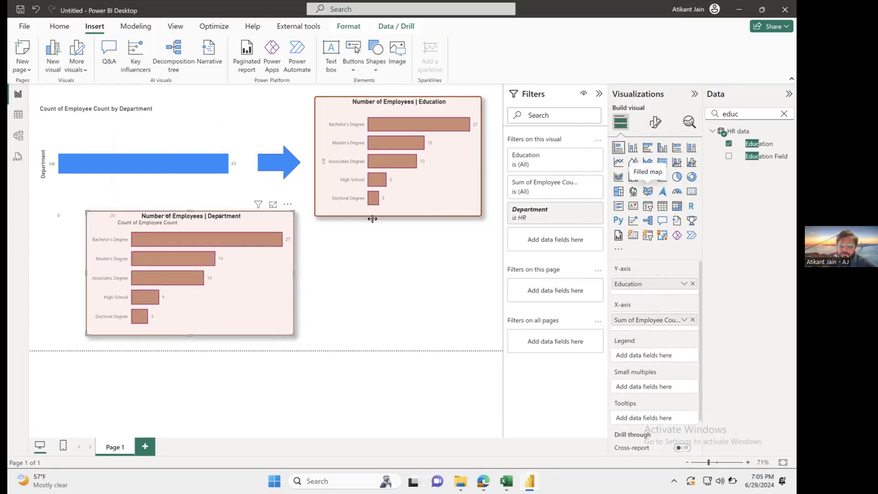
Shrink the "Number of Employees | Department" chart below the blue department chart and place a copy of it beneath the Education-titled chart.
left_click(328, 250)
left_click(290, 256)
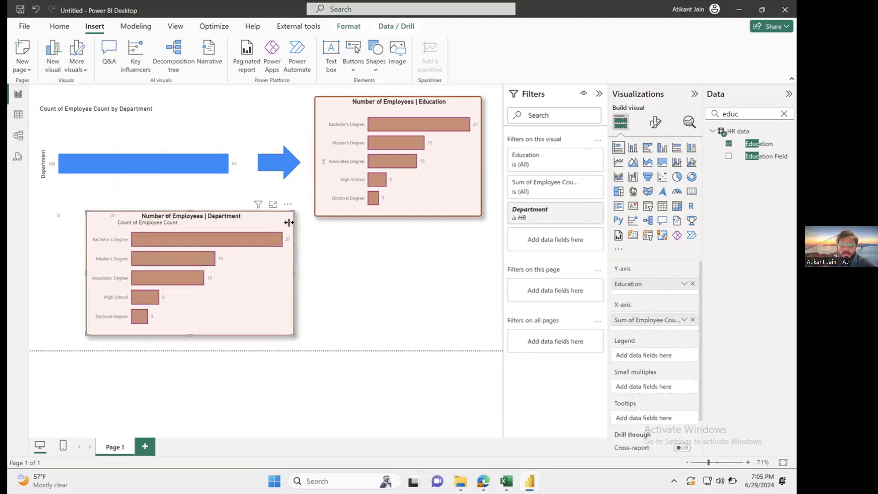
left_click_drag(279, 213, 459, 287)
key("ctrl+c")
key("ctrl+v")
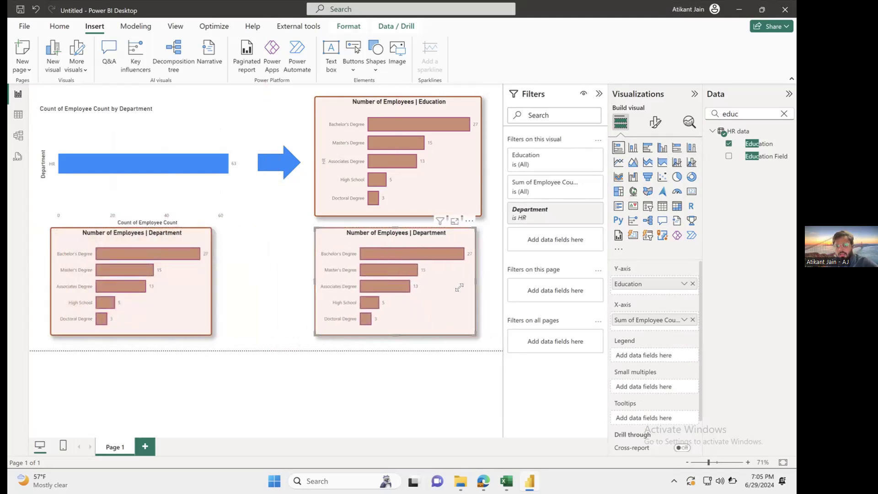
Replace Education with CF_age band on the copied chart's Y-axis.
double_click(742, 111)
type("age")
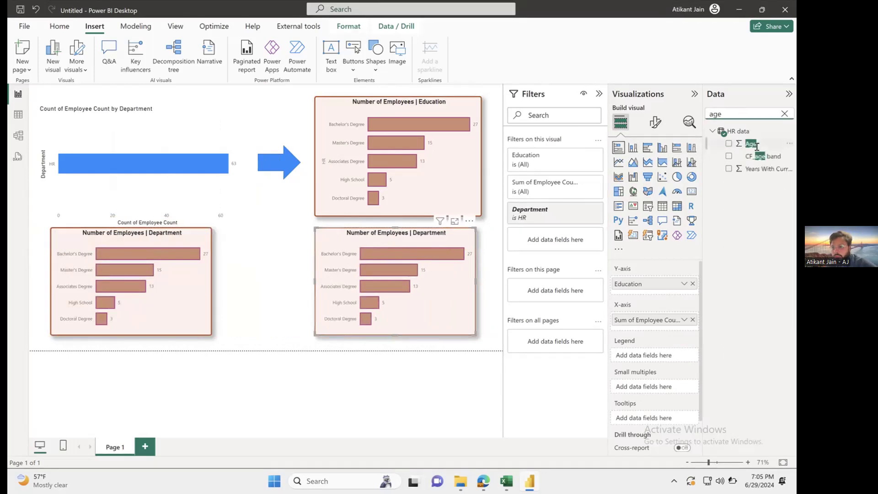
left_click_drag(763, 156, 681, 268)
left_click_drag(669, 276, 670, 281)
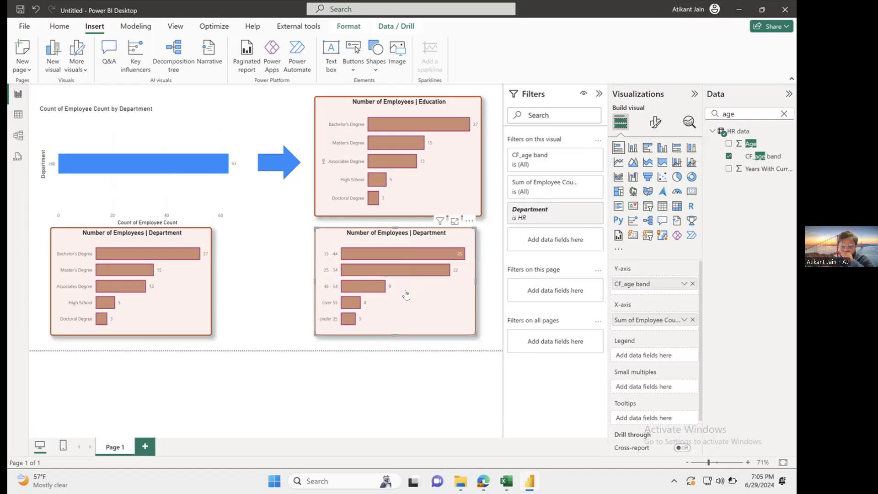
Drill the Education-titled chart up to department level and shift the age band chart slightly left to inspect its bars.
mouse_move(415, 133)
left_click(384, 91)
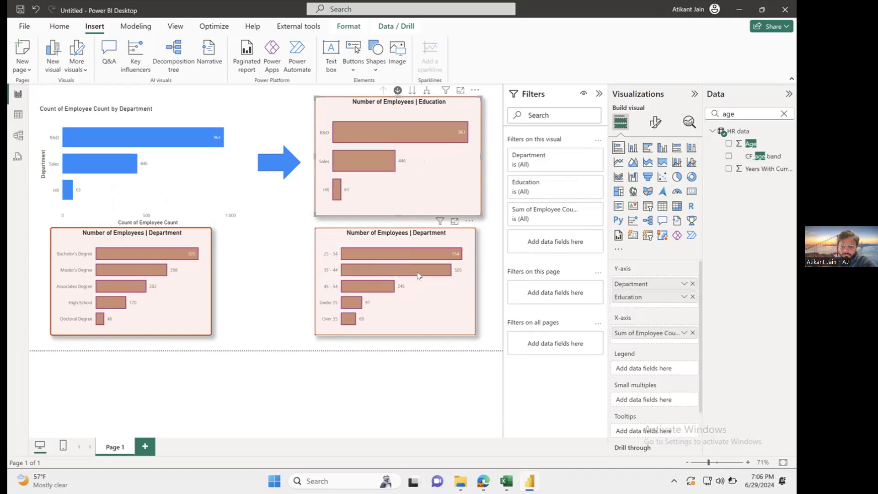
left_click_drag(436, 236, 406, 235)
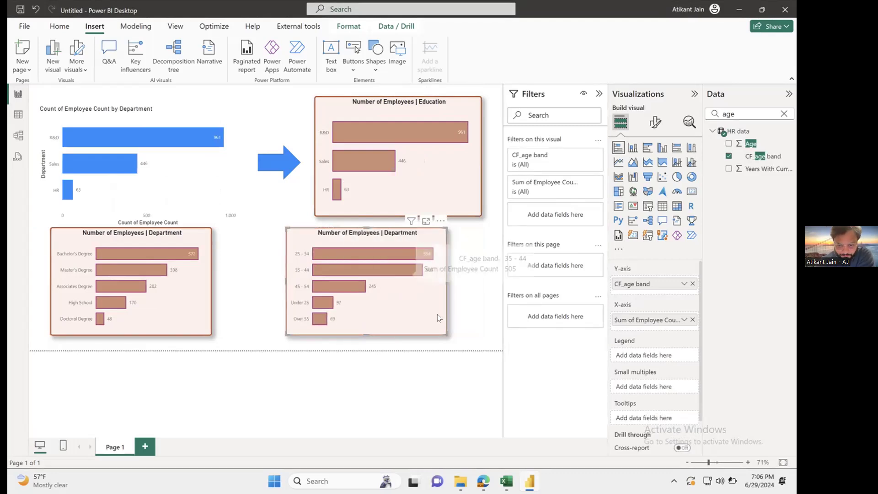
mouse_move(430, 258)
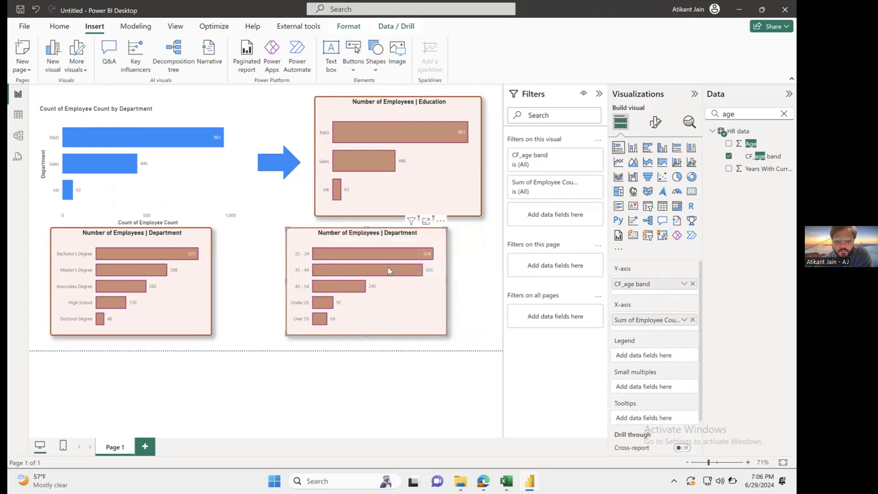
mouse_move(396, 274)
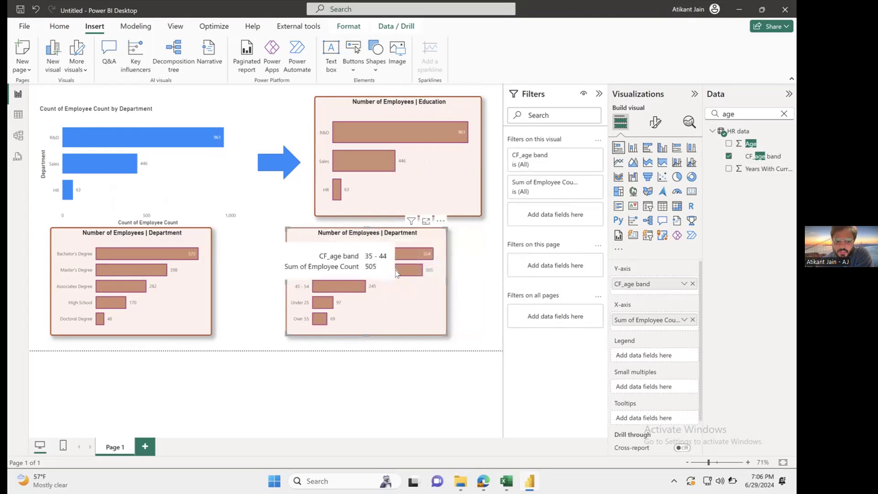
mouse_move(322, 284)
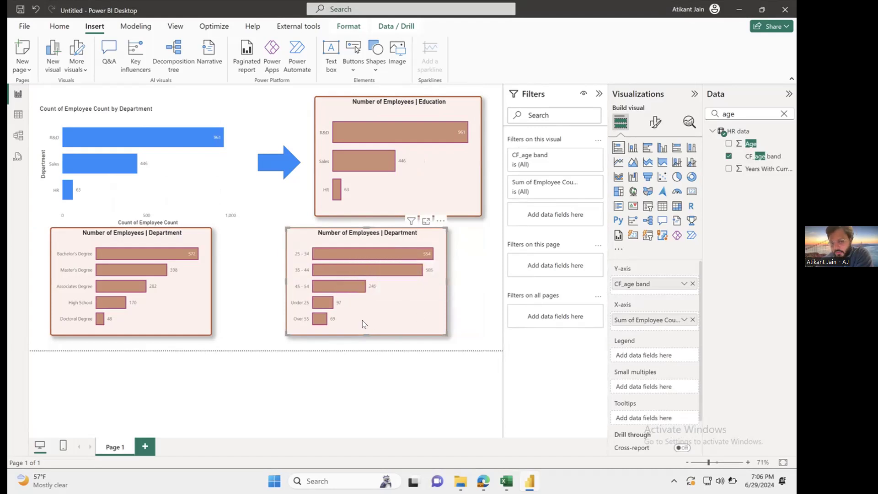
Change the age band chart's title to "Number of Employees | Age Group".
left_click(654, 123)
left_click(654, 169)
left_click(627, 216)
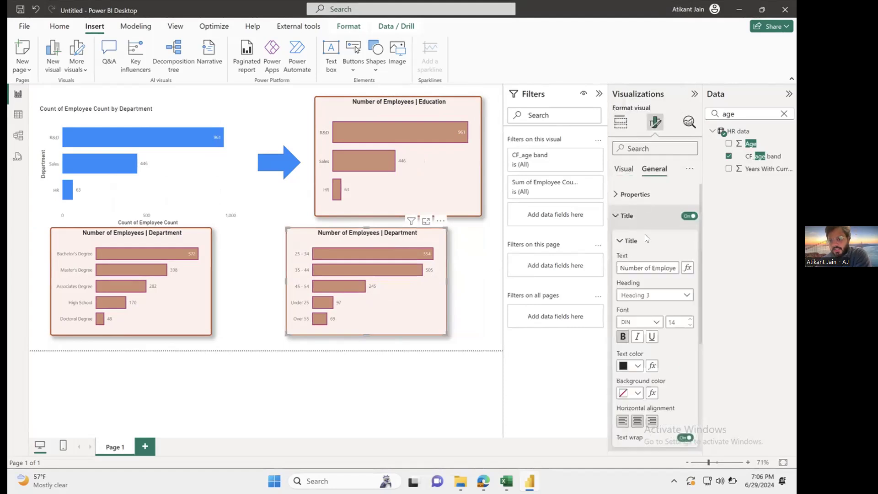
triple_click(646, 260)
key("Right")
key("shift+Left")
key("shift+Left")
key("shift+Left")
key("shift+Left")
key("shift+Left")
key("shift+Left")
key("shift+Left")
key("shift+Left")
key("shift+Left")
key("shift+Left")
type("Age Group")
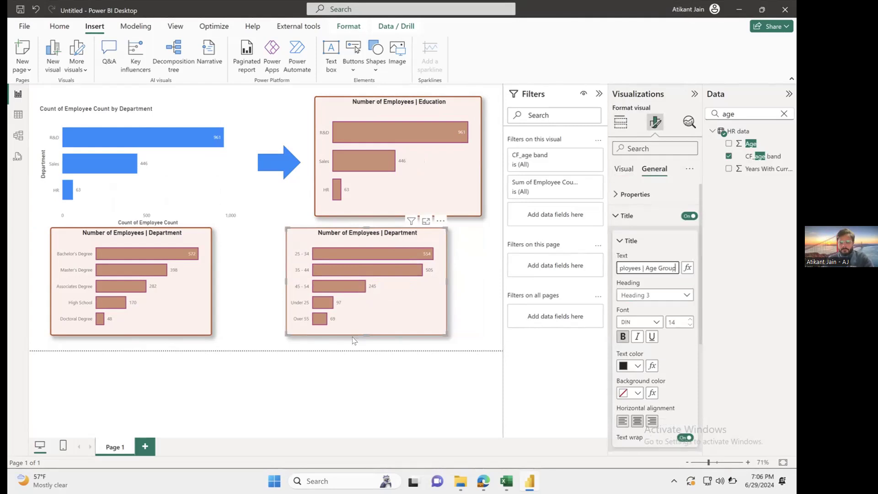
left_click(462, 283)
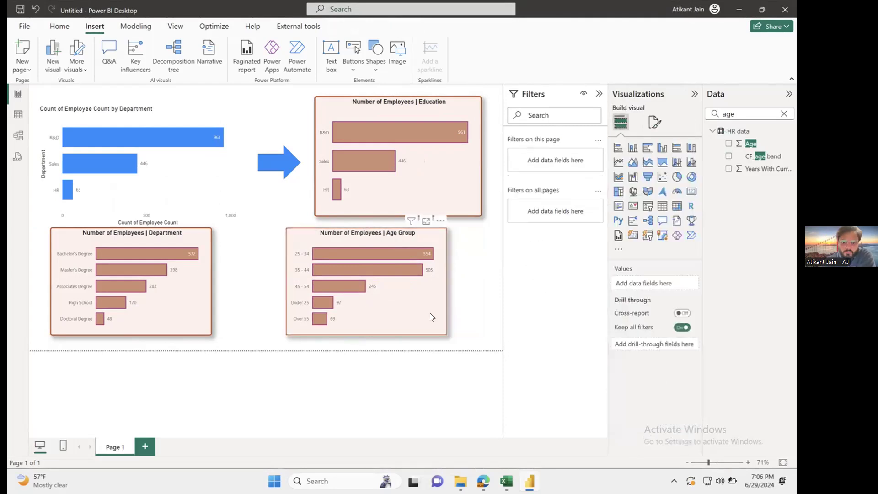
Align the Age Group chart beneath the Education-titled chart and widen it to the same width.
left_click_drag(431, 316, 460, 314)
left_click_drag(472, 283, 479, 281)
left_click(488, 289)
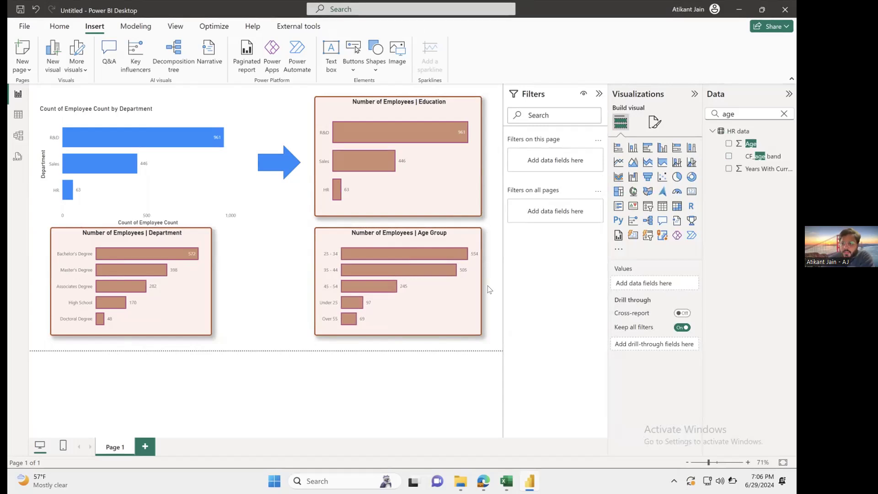
Find the Gender field and add it as the legend of the Age Group chart.
double_click(741, 115)
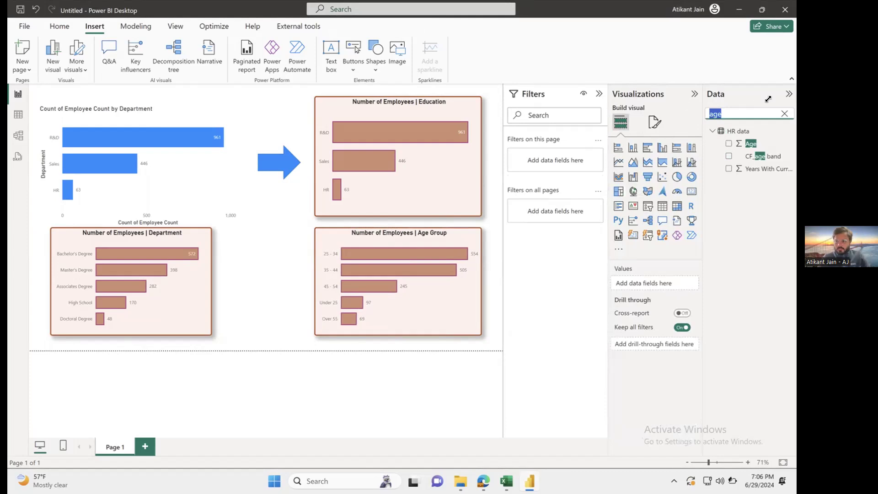
left_click(558, 249)
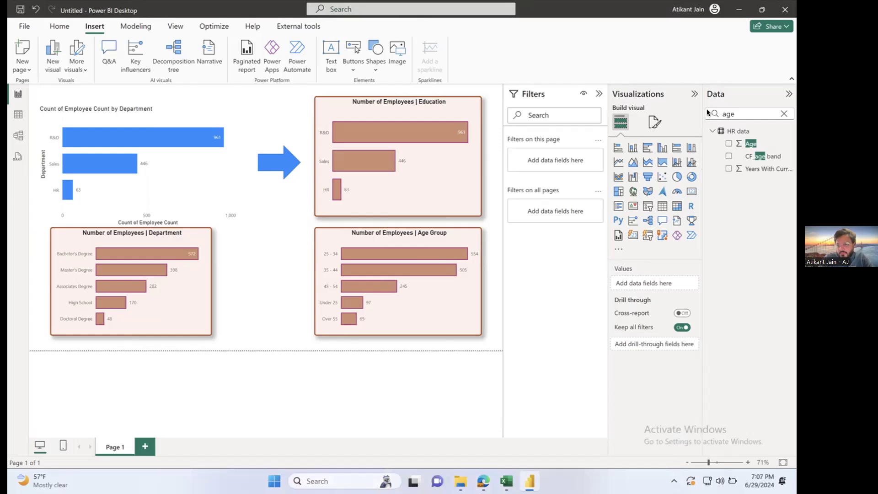
double_click(729, 113)
type("gender")
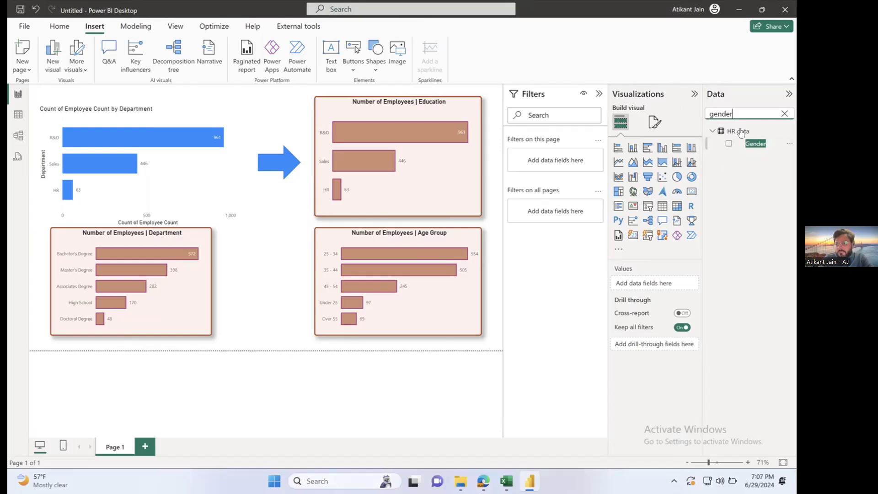
left_click(755, 144)
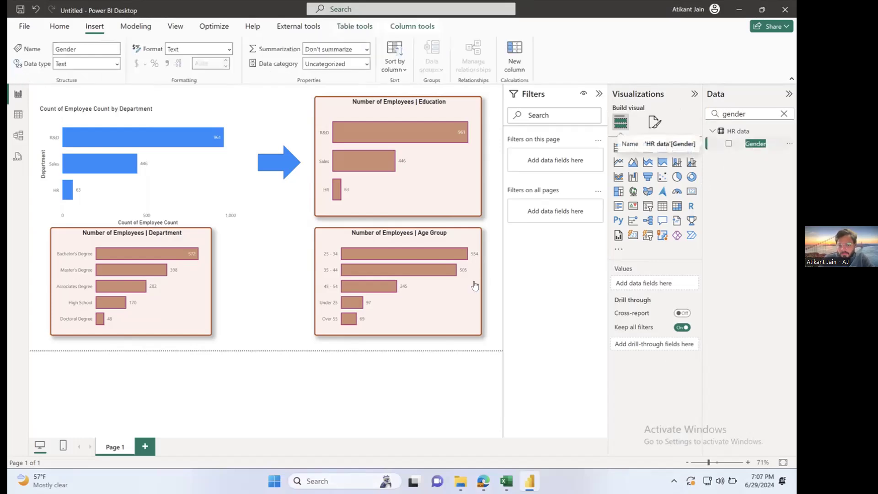
left_click(452, 279)
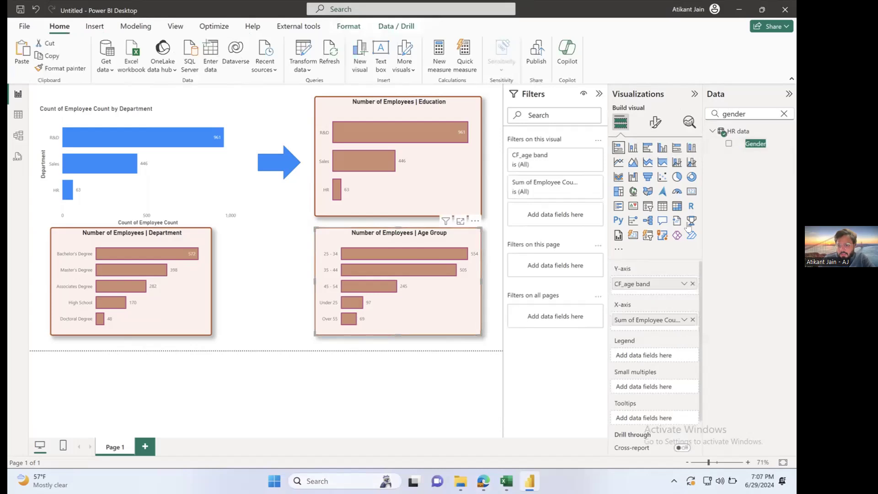
left_click_drag(752, 145, 648, 353)
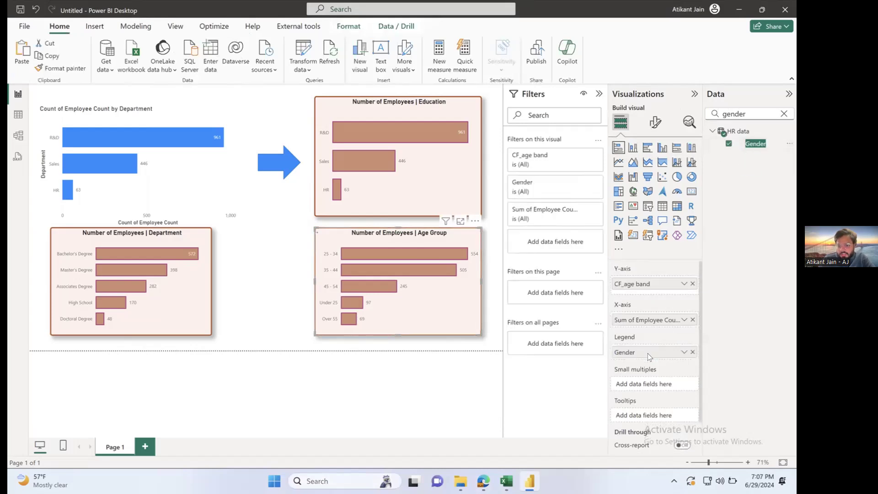
Examine the gender split of the Age Group chart in focus mode and return to the report.
left_click_drag(376, 234, 293, 196)
left_click(376, 184)
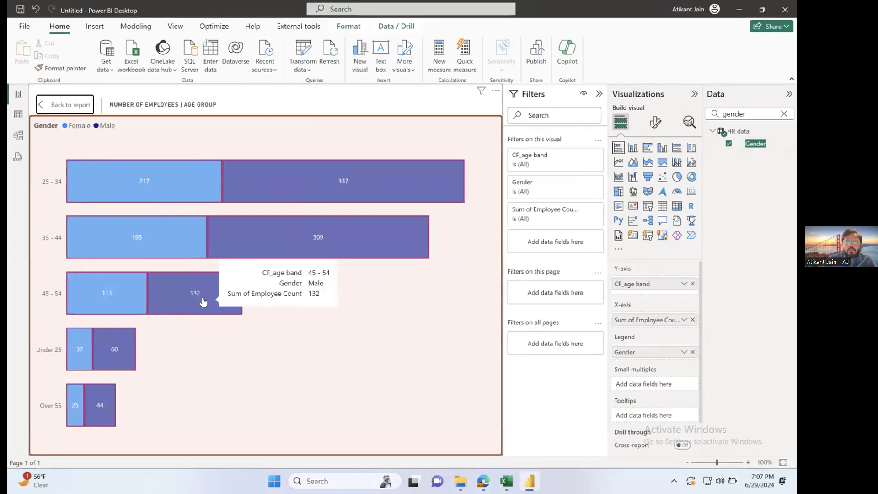
left_click(69, 105)
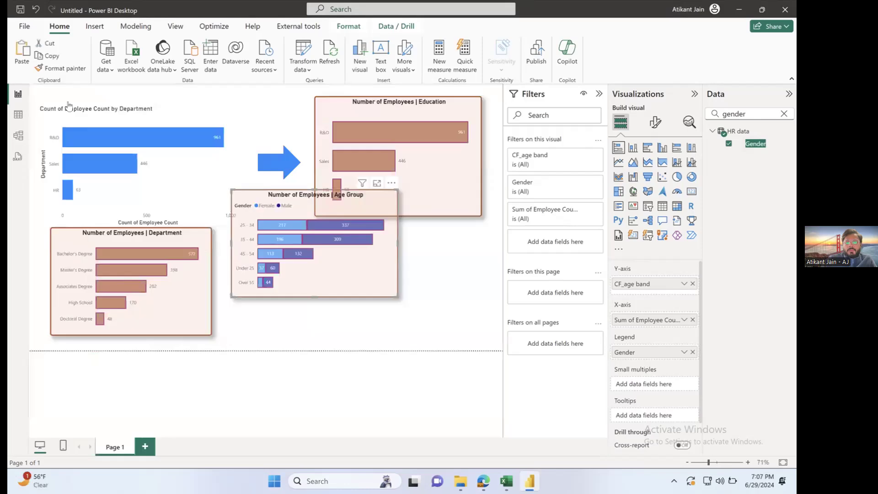
Place the Age Group chart directly beneath the Education-titled chart, lined up with its side edges.
left_click_drag(392, 268, 472, 302)
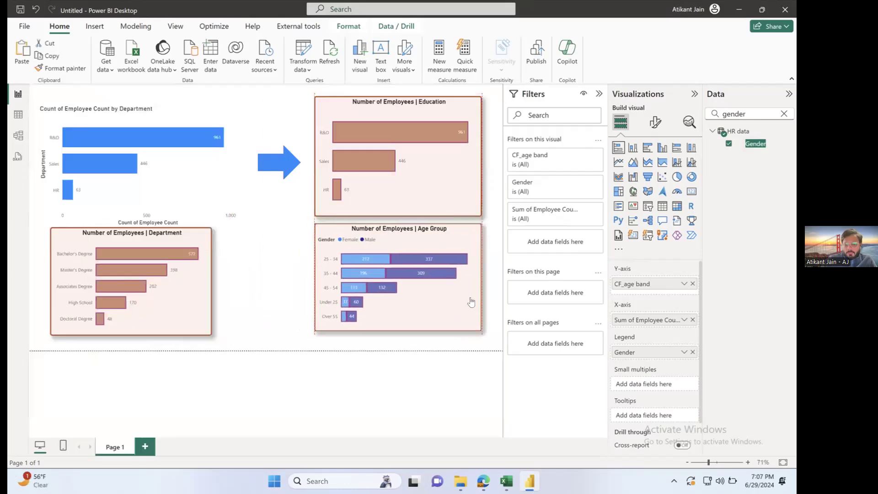
left_click(485, 302)
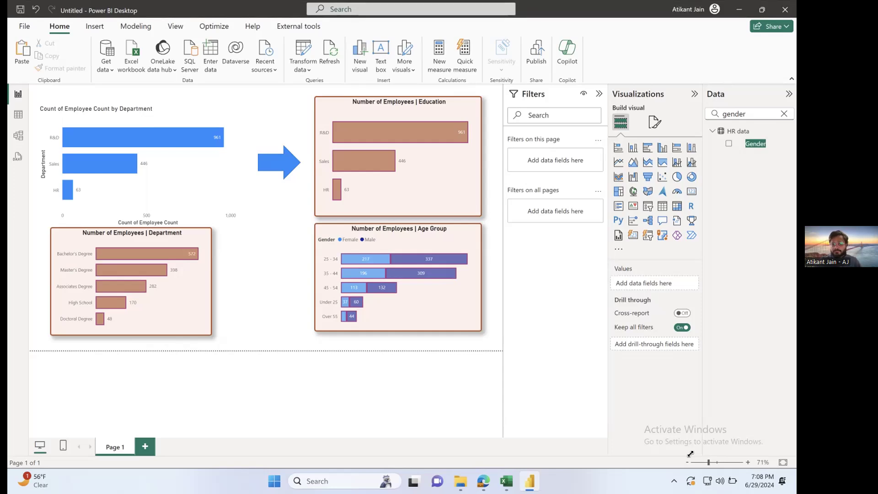
left_click(473, 289)
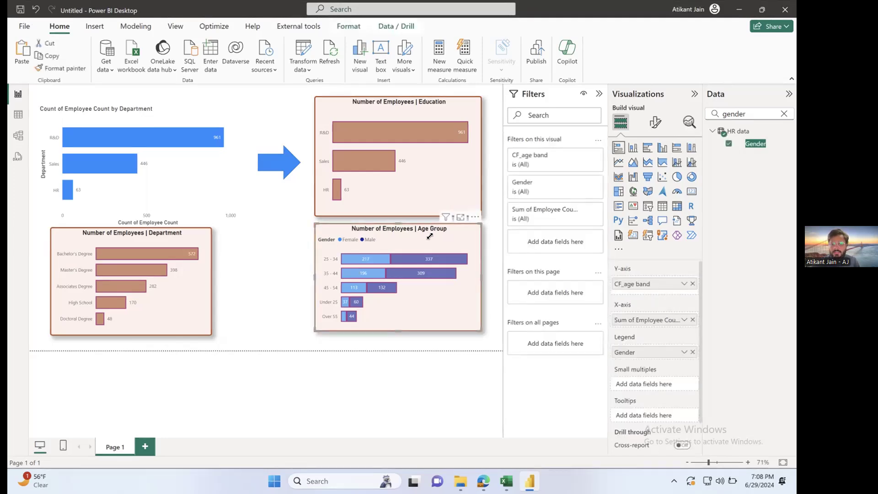
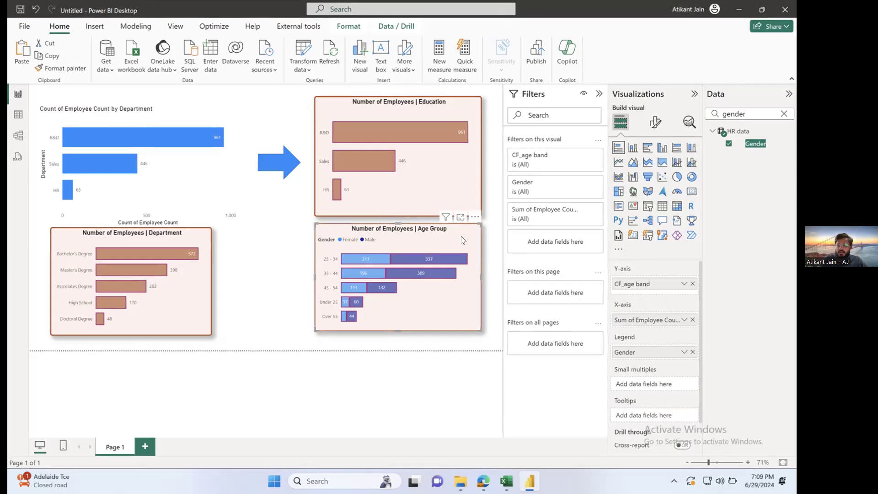
Open the Age Group chart in focus mode.
left_click(460, 217)
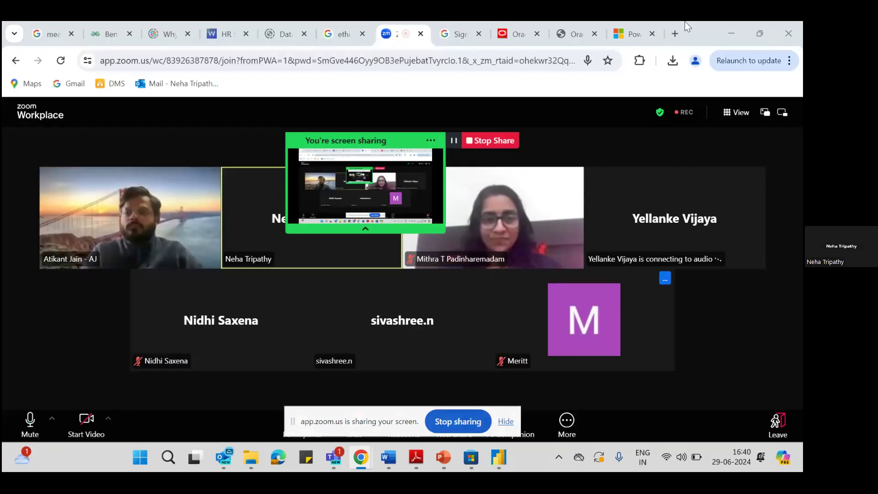
Switch to the Power BI report and turn off the X-axis title of the Department chart.
left_click(730, 34)
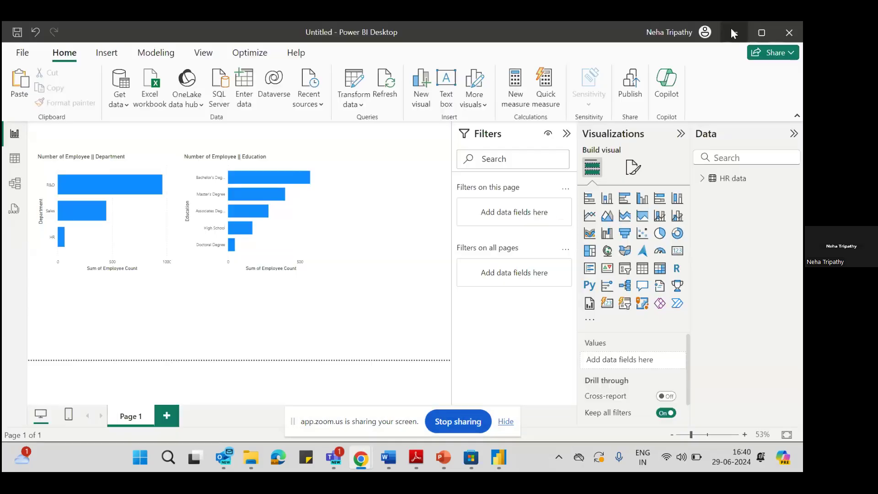
left_click(112, 266)
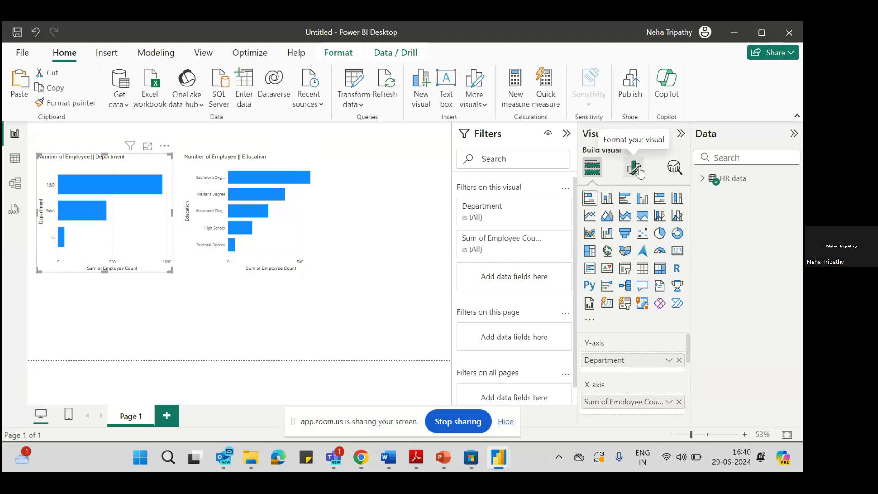
left_click(635, 169)
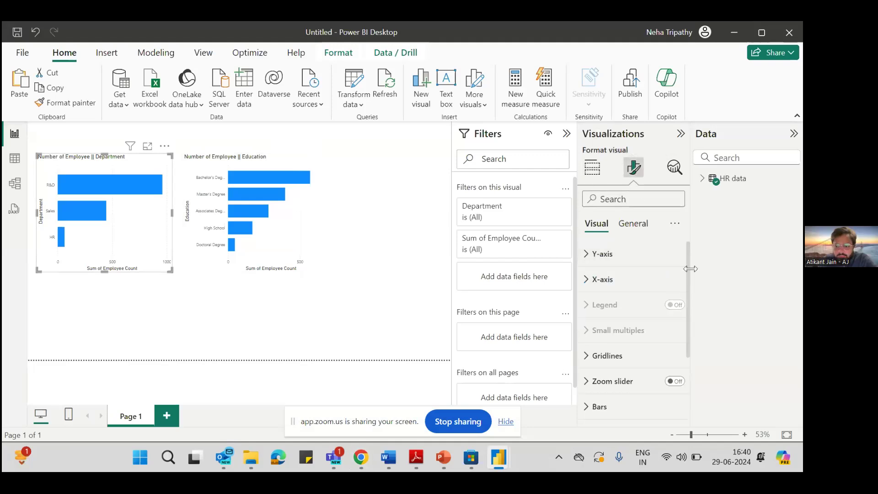
left_click(603, 280)
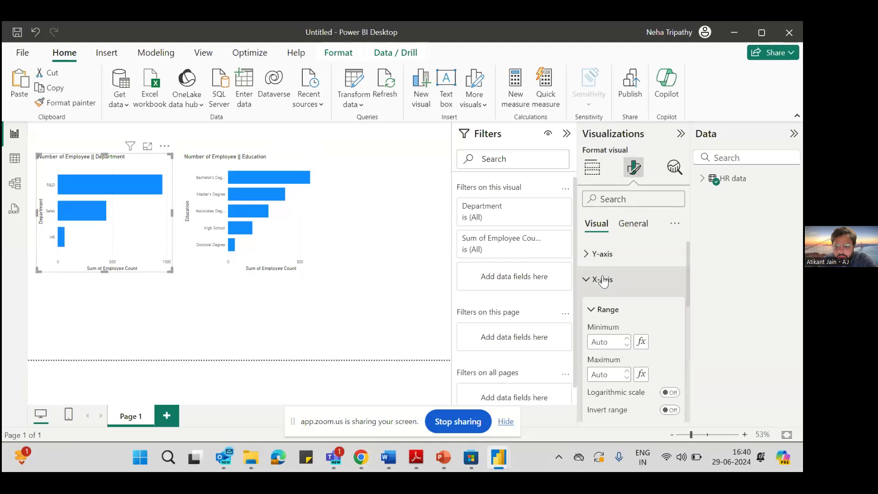
left_click_drag(687, 284, 687, 312)
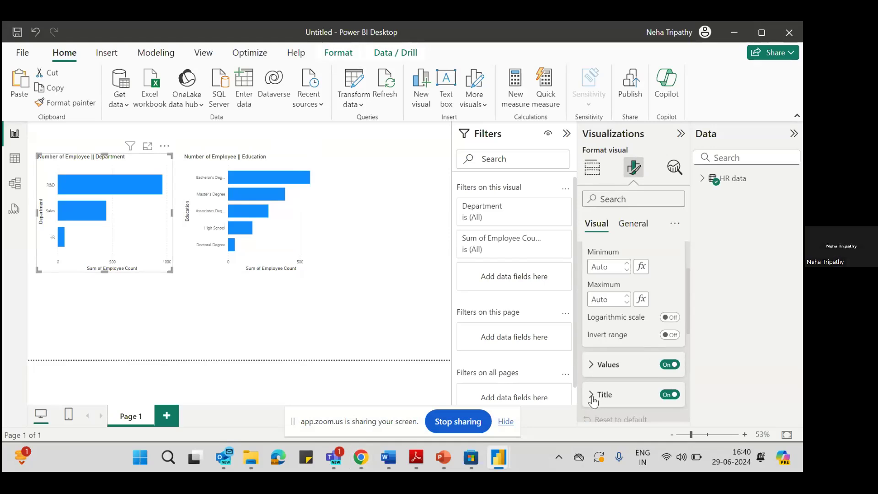
left_click(664, 395)
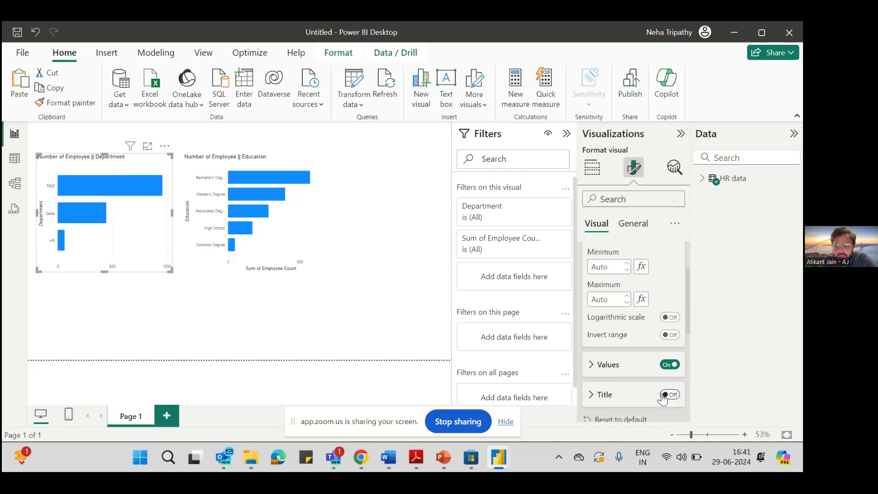
Turn off the X-axis title of the Education chart and deselect the chart.
left_click(303, 236)
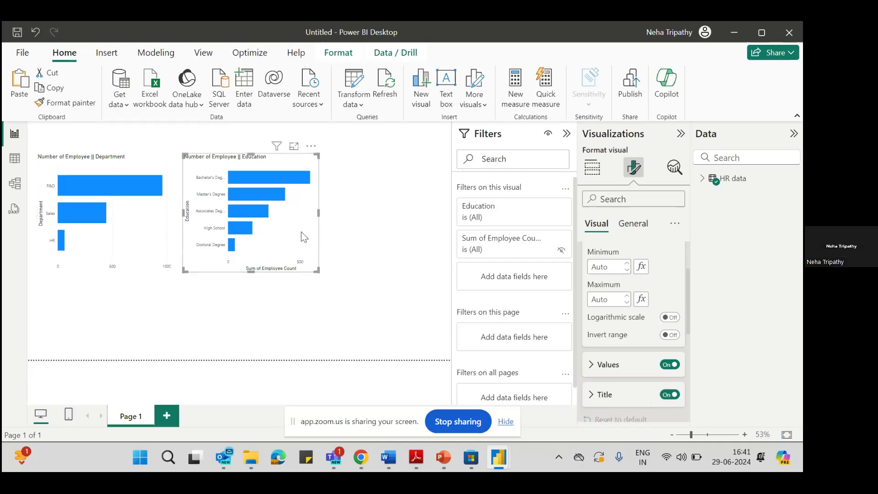
left_click(669, 394)
left_click(370, 318)
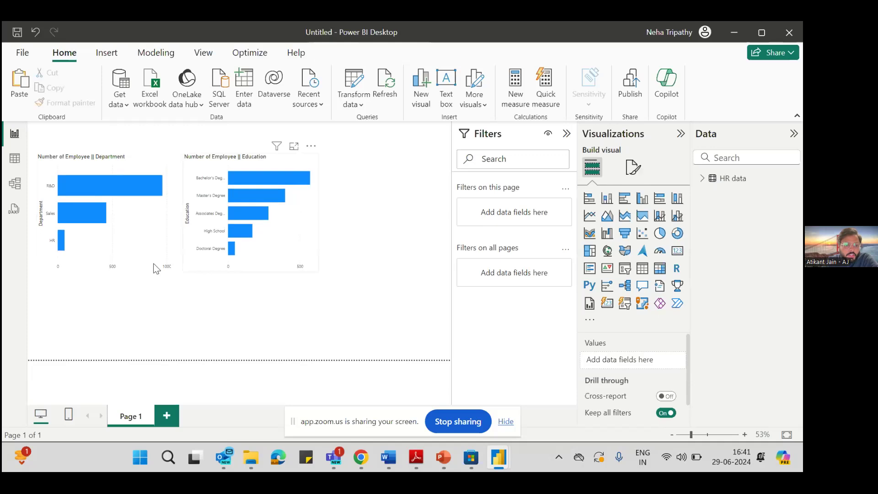
Turn off the X-axis values of the Department chart.
left_click(138, 245)
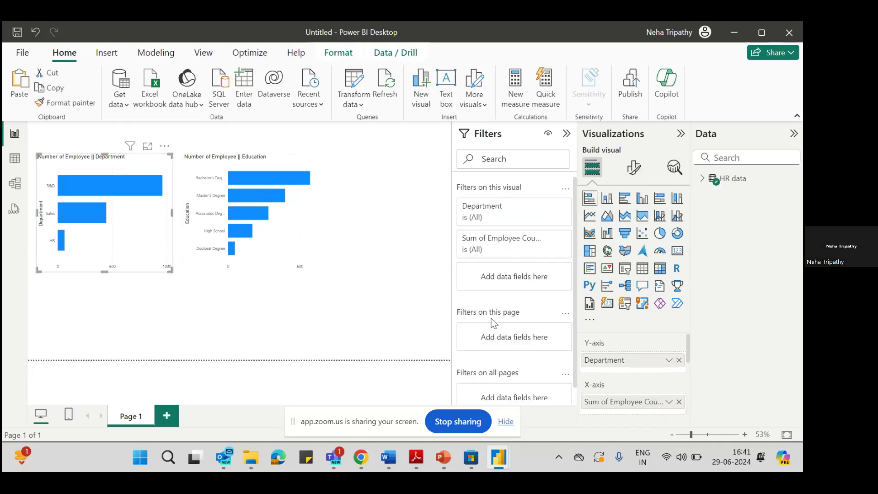
left_click(634, 168)
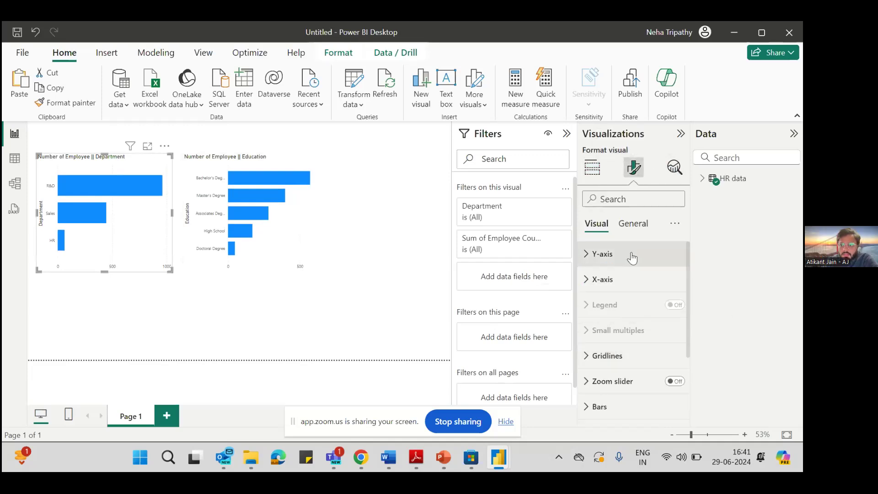
left_click(586, 280)
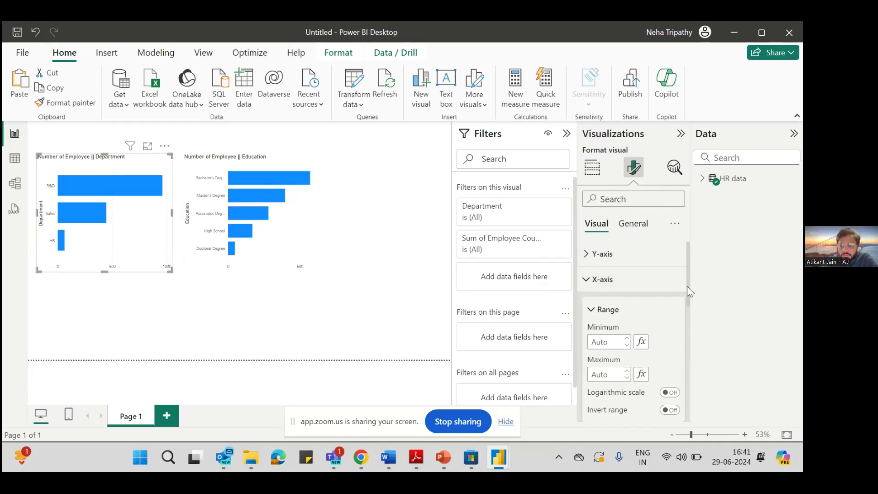
left_click_drag(690, 291, 687, 328)
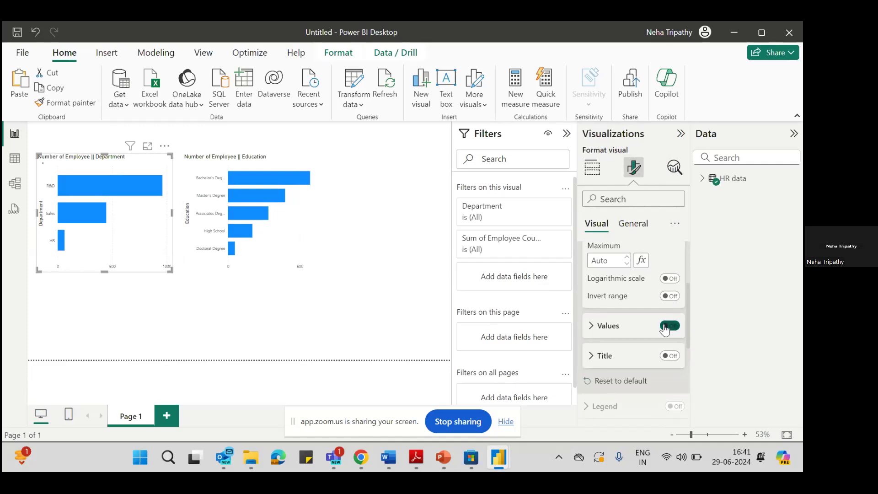
left_click(667, 326)
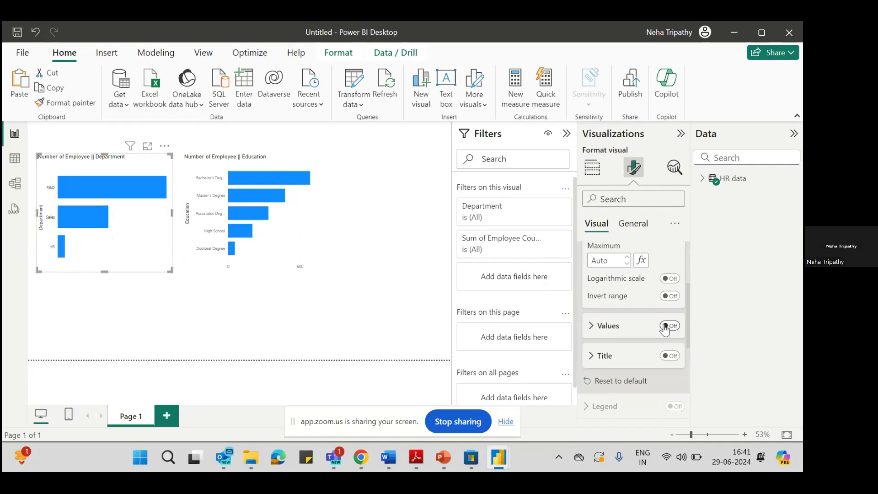
Turn off the X-axis values of the Education chart and stop sharing the screen.
left_click(311, 250)
left_click(668, 325)
left_click(667, 327)
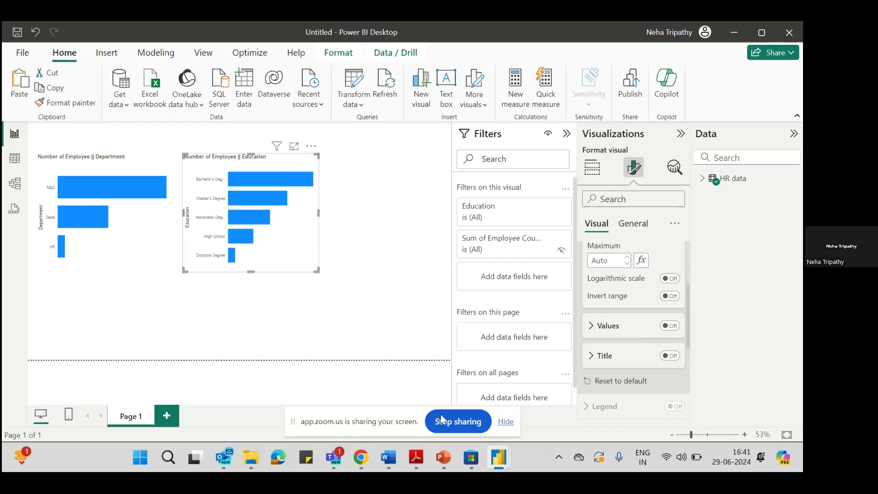
left_click(458, 421)
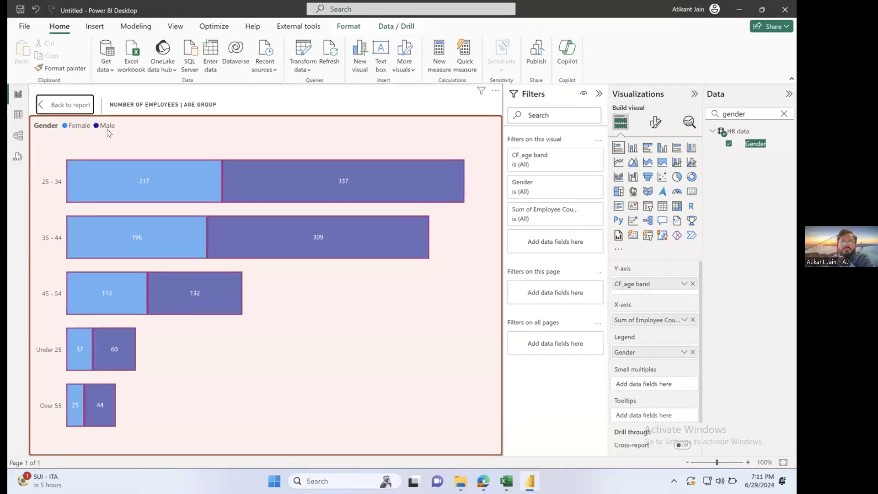
Examine the CF_age band column in the data table and return to the report.
left_click(18, 114)
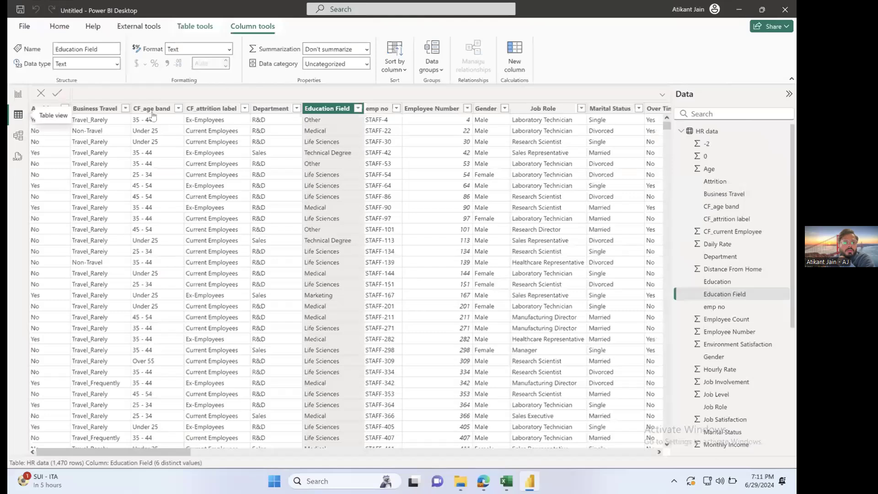
left_click(153, 109)
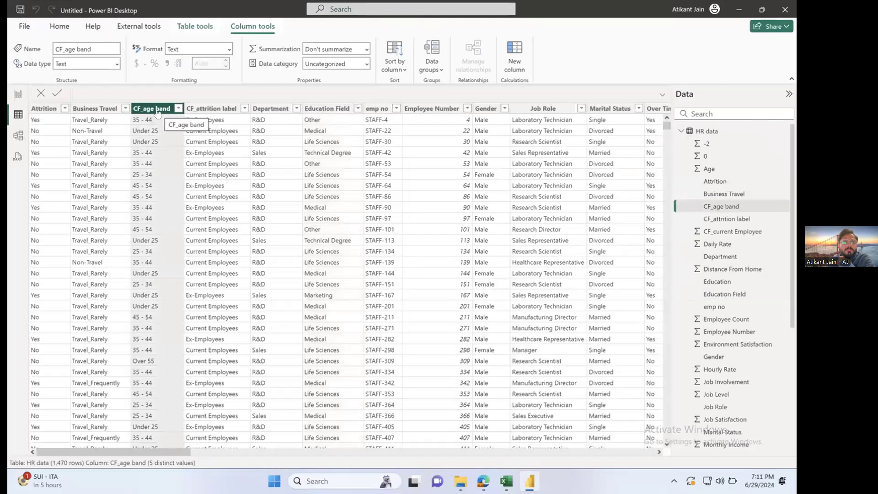
left_click(18, 95)
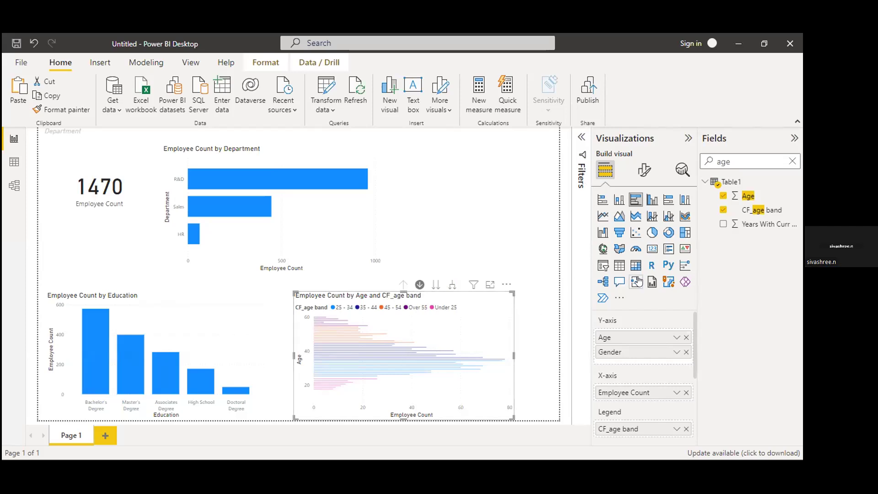
Put CF_age band on the Y-axis of the age chart in place of Age and Gender.
left_click(761, 209)
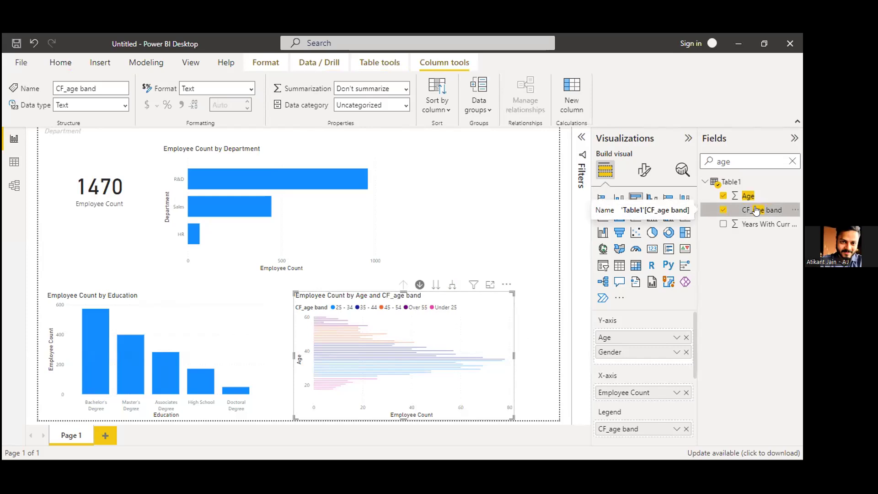
left_click_drag(756, 211, 662, 339)
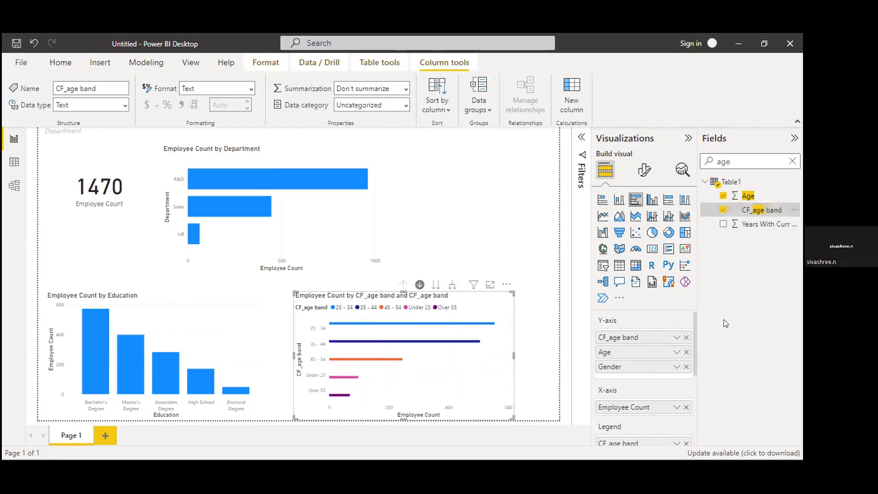
left_click(686, 352)
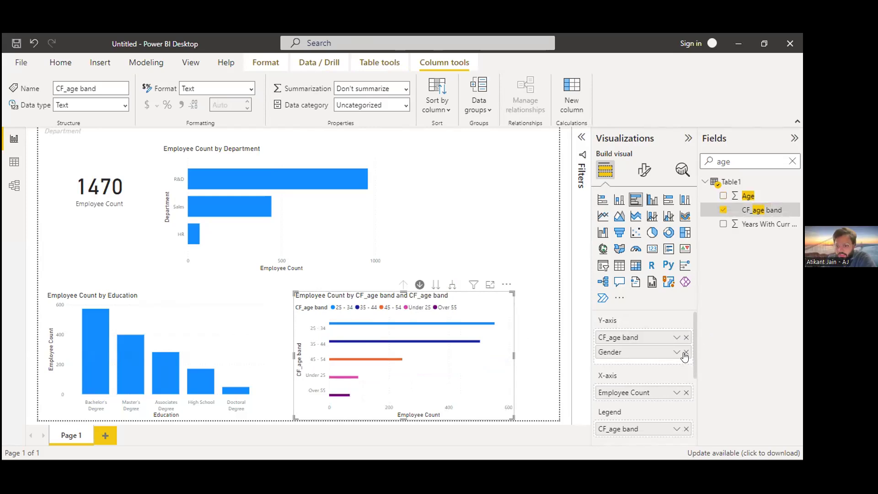
left_click(686, 352)
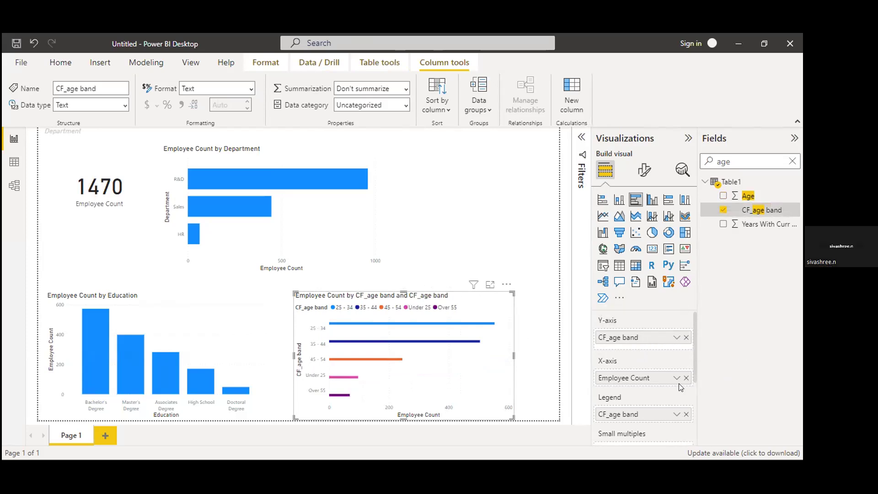
Replace CF_age band with the Gender field as the legend of the age band chart.
scroll(681, 388, "down", 2)
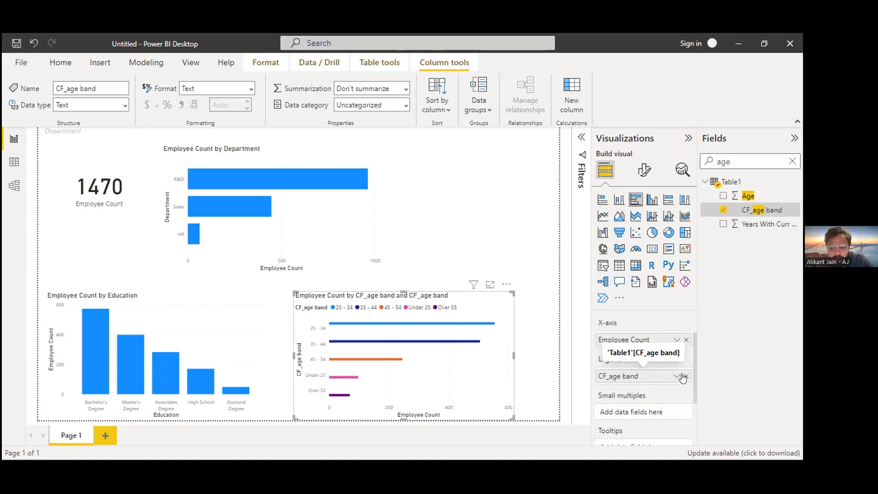
left_click(684, 376)
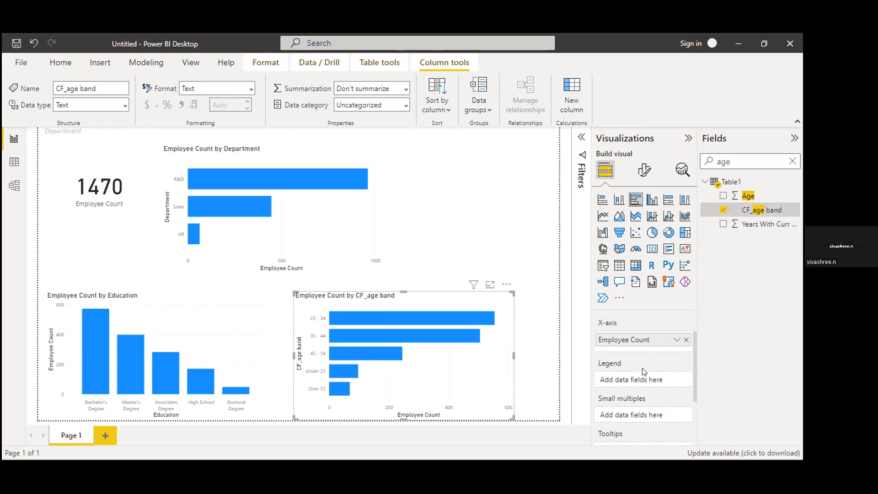
left_click_drag(731, 162, 709, 163)
type("gen")
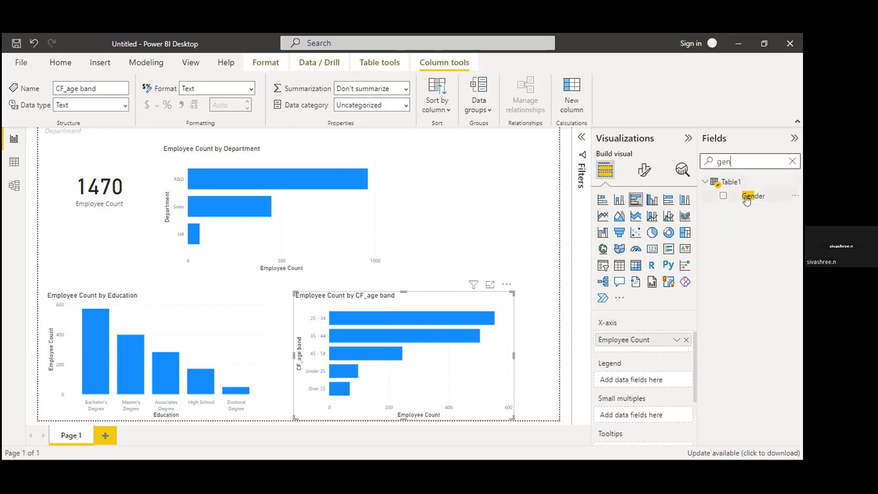
left_click_drag(744, 199, 647, 377)
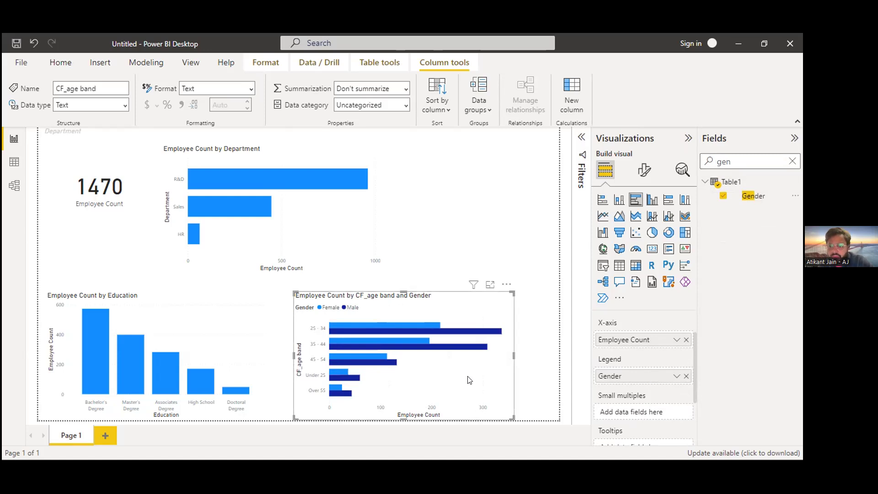
Try the stacked column and 100% stacked bar types on the age band chart, settling on the stacked column chart.
left_click(621, 200)
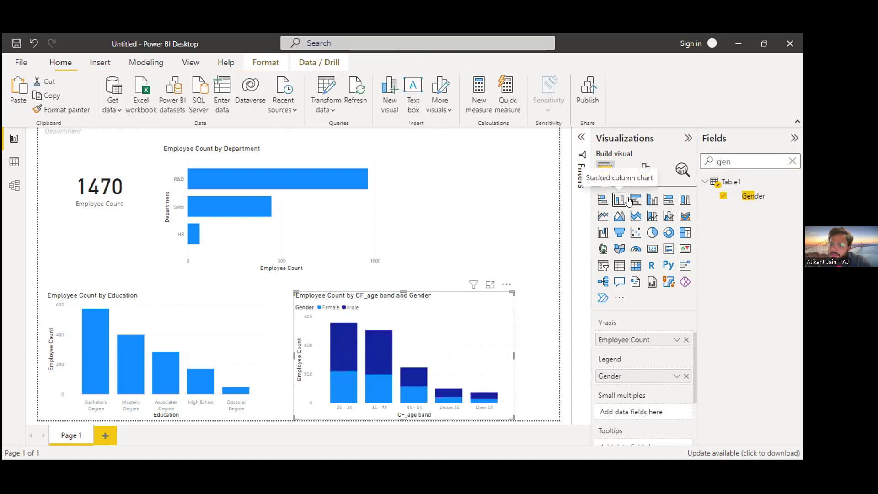
left_click(668, 200)
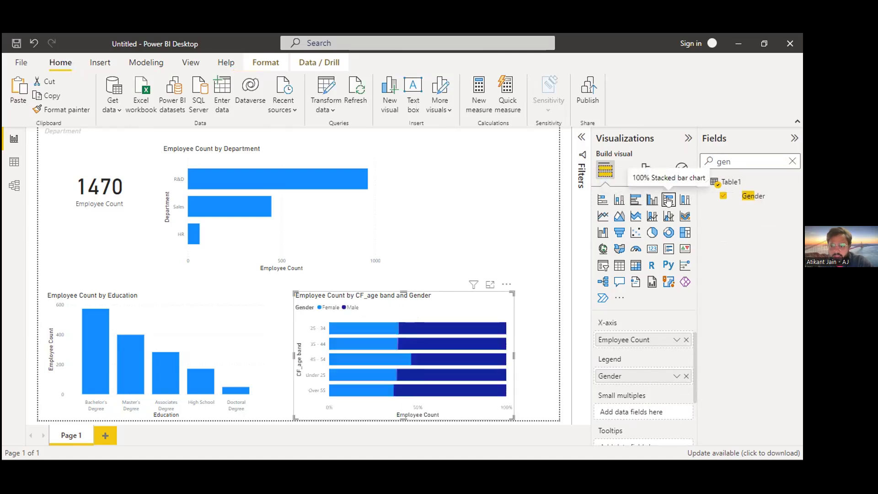
left_click(620, 202)
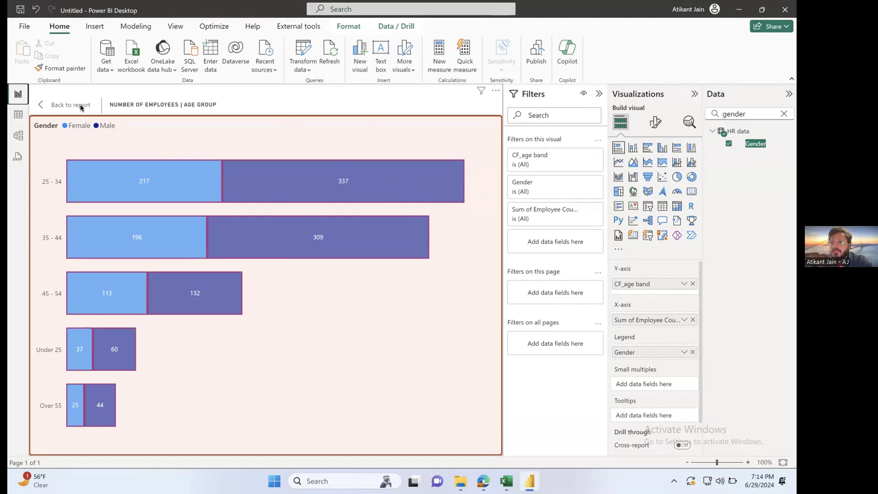
Leave focus mode, look over the HR data table and return to the report.
left_click(46, 105)
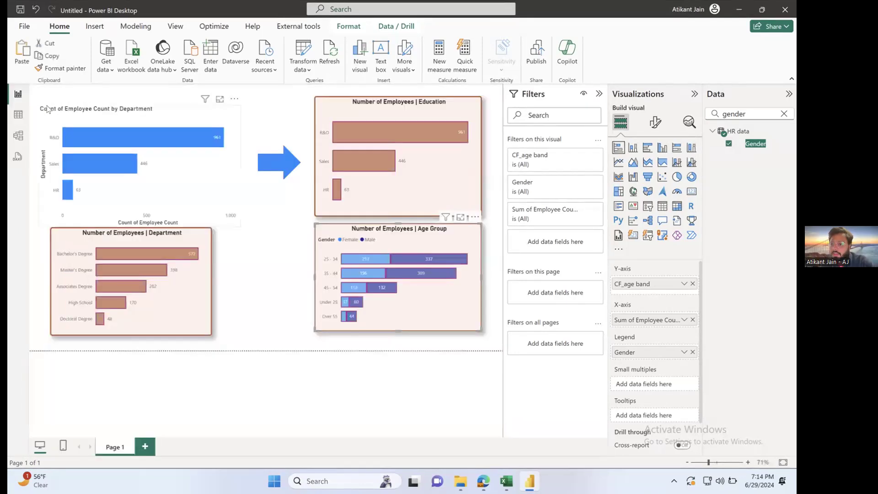
left_click(19, 115)
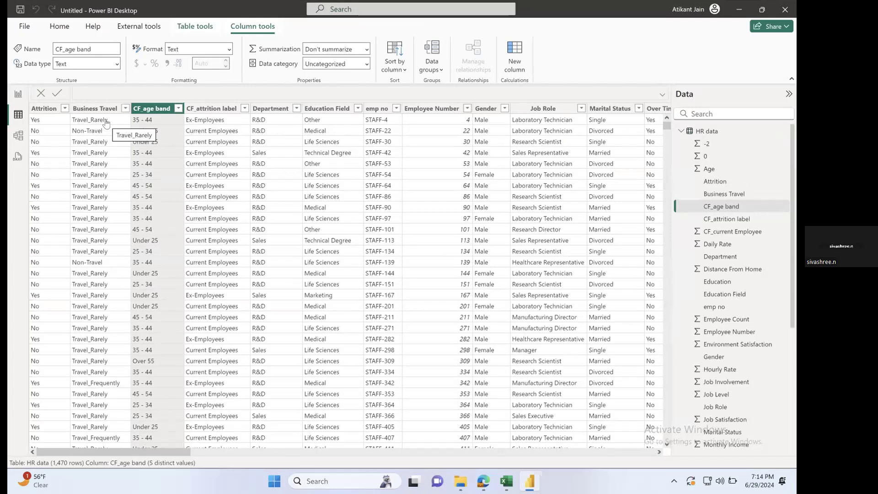
left_click(19, 94)
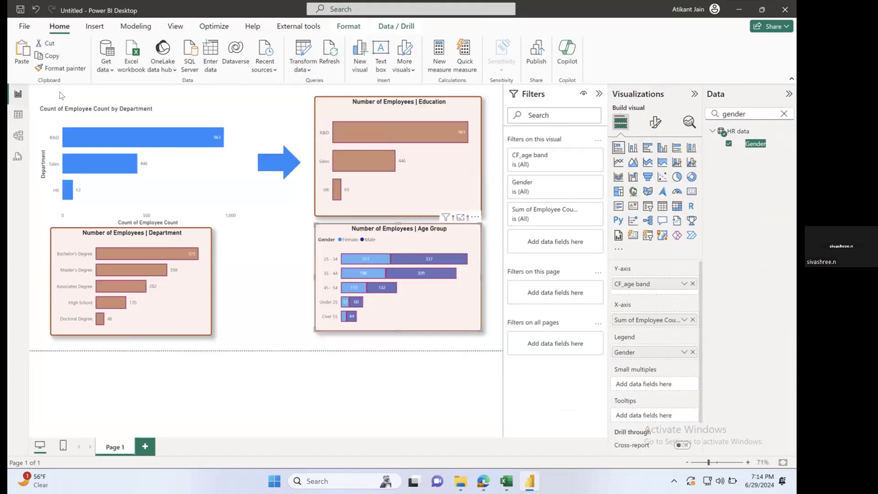
Find the Attrition field and add it as a filter on the whole page.
left_click(302, 217)
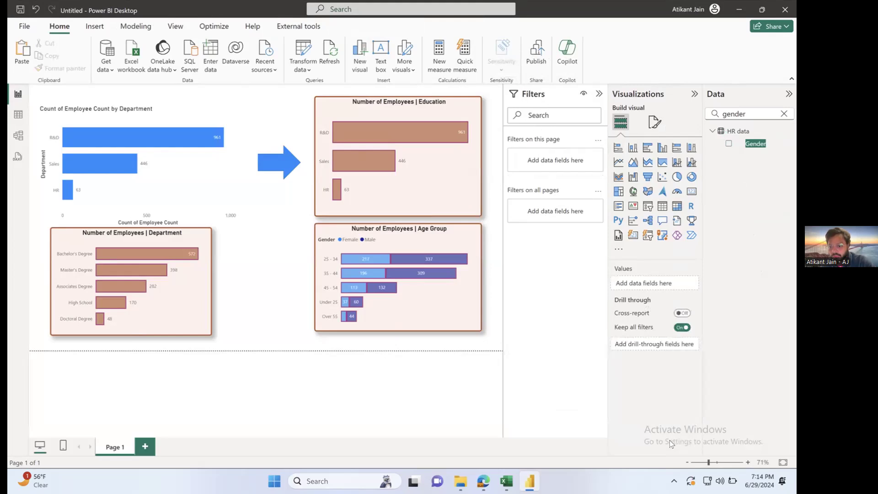
double_click(739, 115)
key("BackSpace")
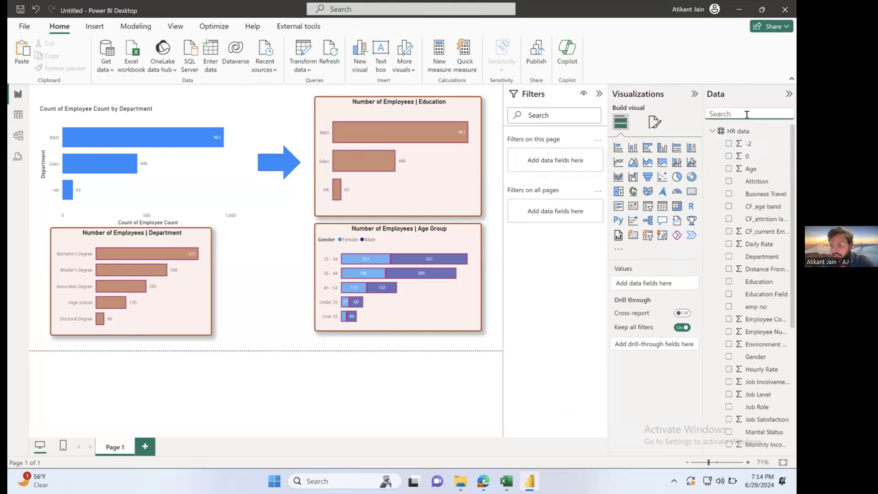
type("attr")
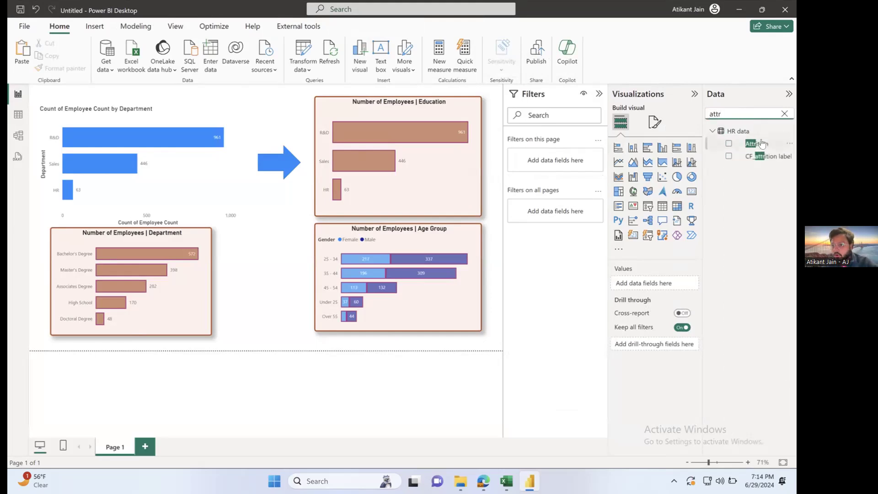
left_click_drag(757, 144, 560, 164)
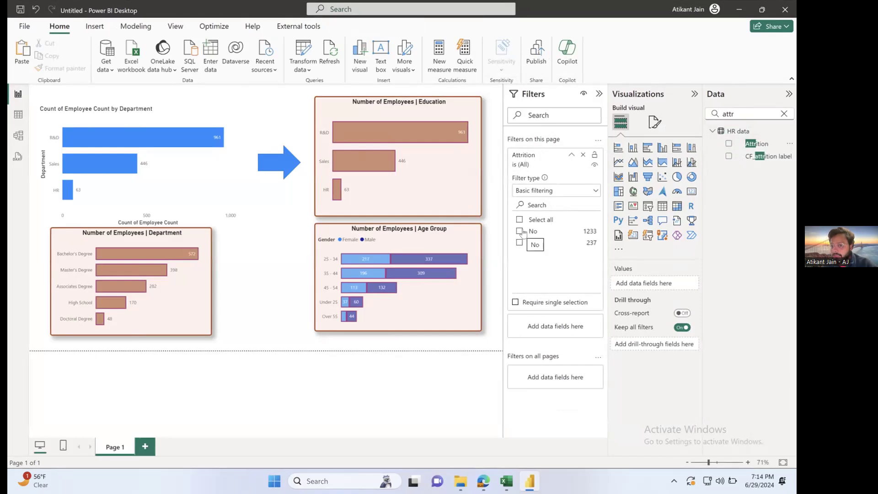
Filter the whole page to Attrition No, review the charts and collapse the filter card.
left_click(521, 232)
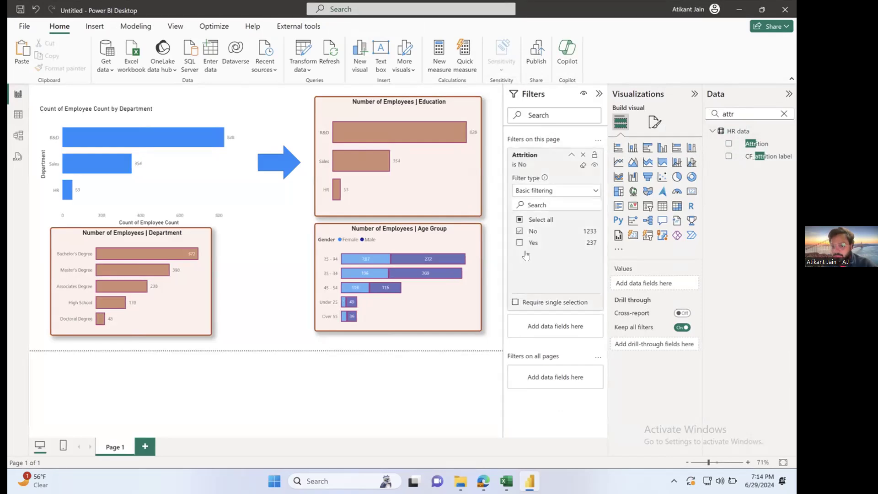
left_click(599, 94)
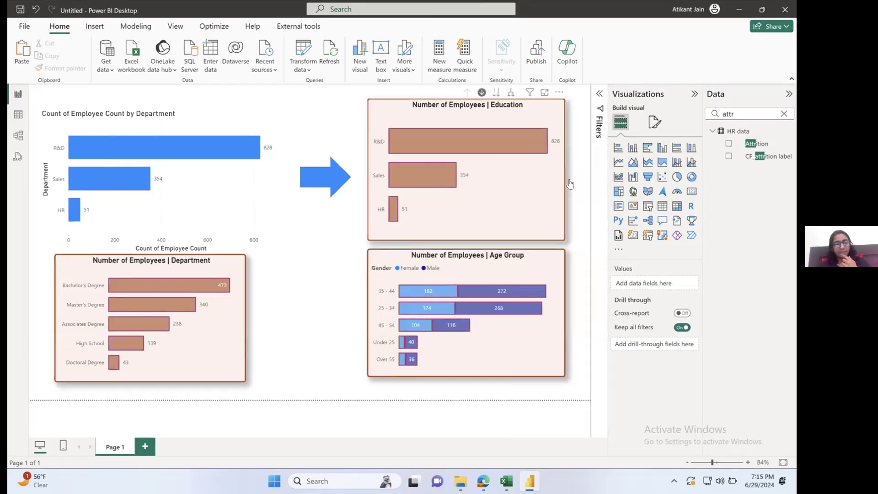
left_click(599, 94)
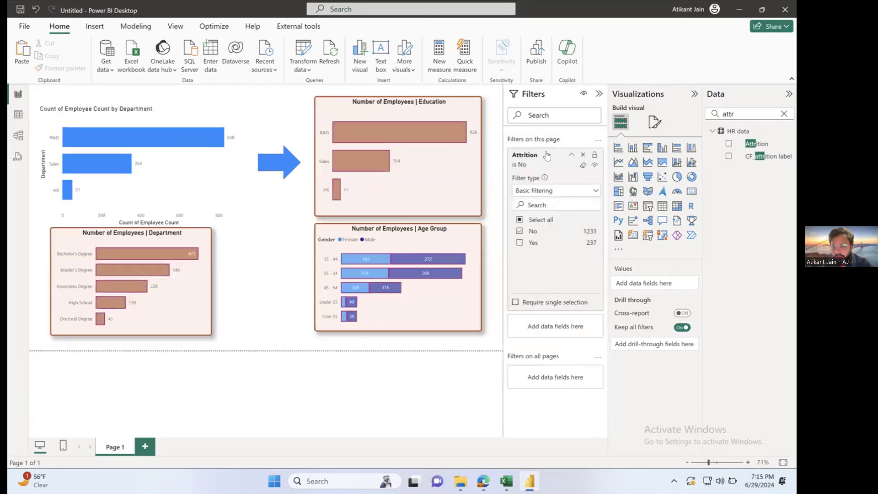
left_click(571, 154)
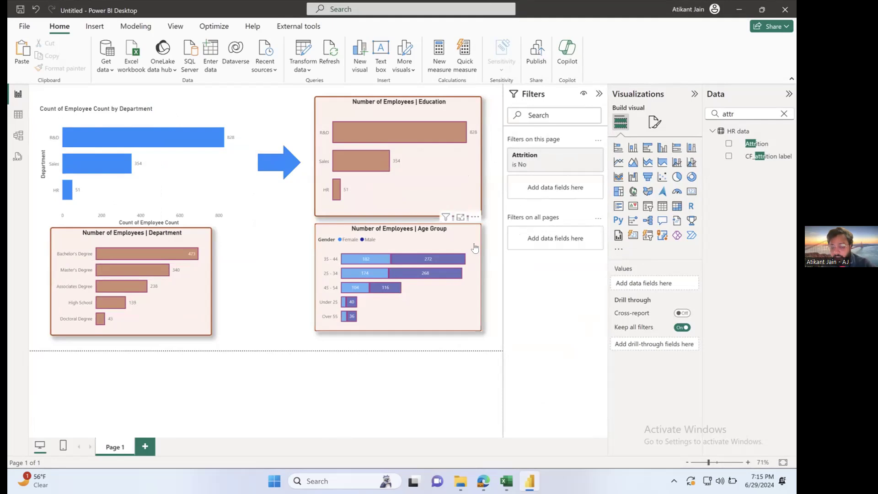
Clear the page-level Attrition filter and filter only the Age Group chart to Attrition No.
left_click(476, 250)
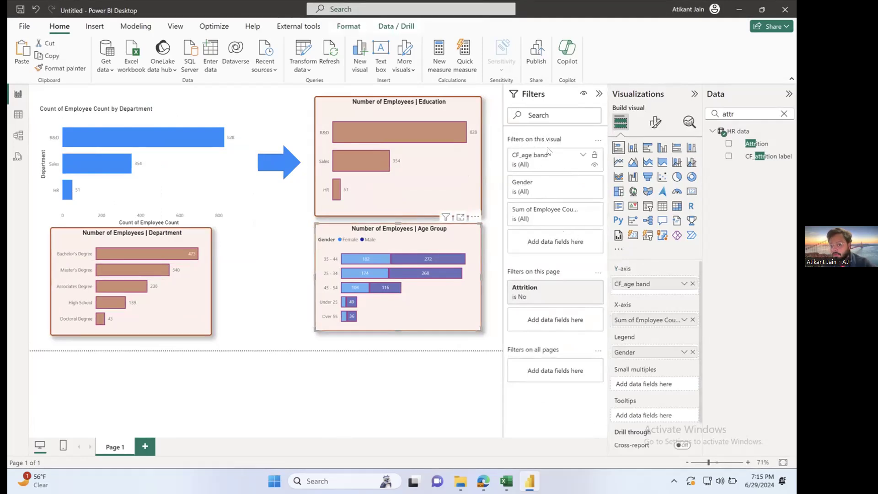
left_click_drag(759, 144, 555, 240)
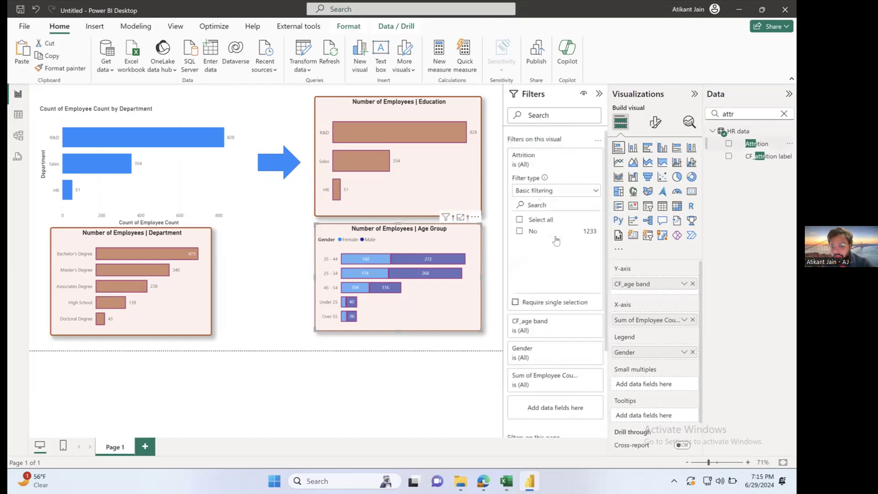
scroll(564, 322, "down", 3)
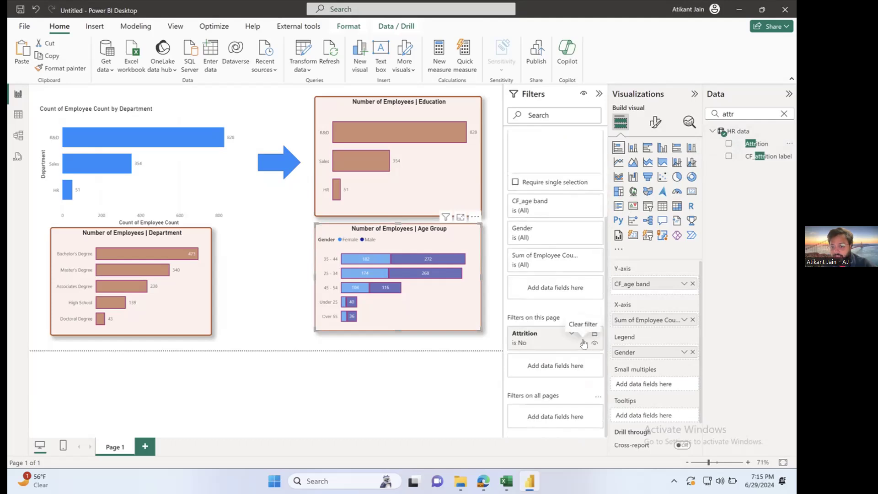
left_click(584, 344)
scroll(553, 320, "up", 3)
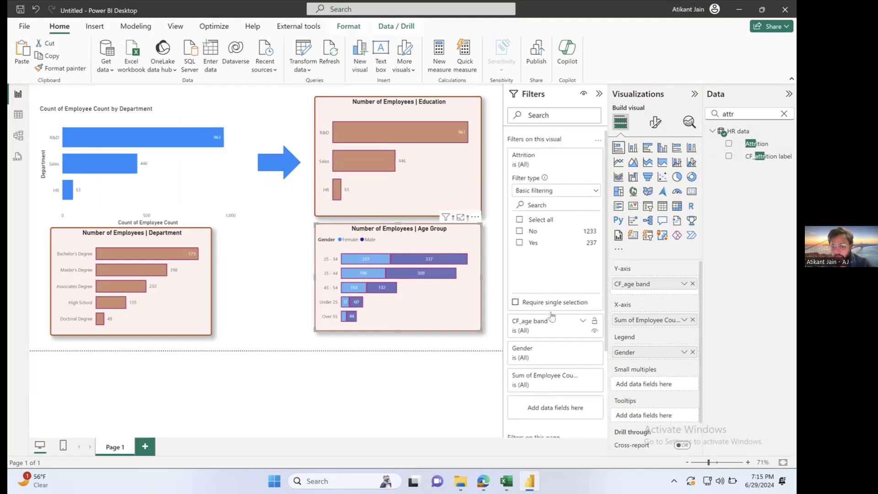
left_click(526, 231)
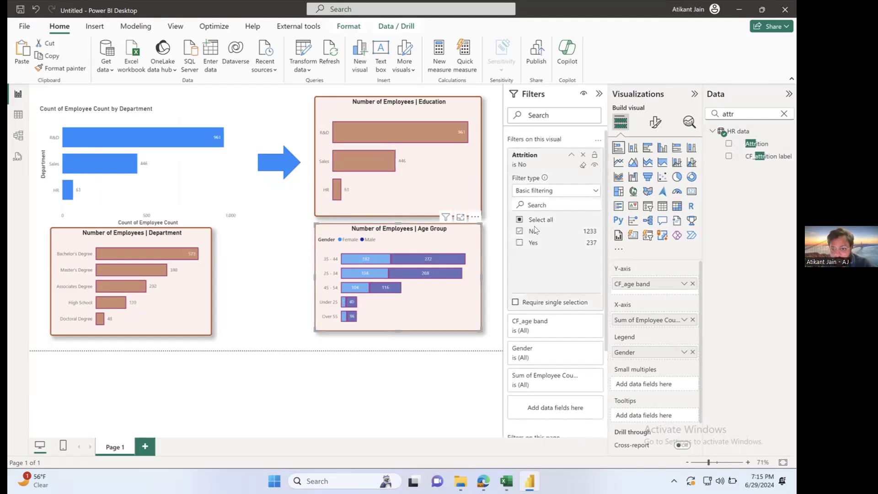
Compare the Education and Age Group charts' filters, remove the Age Group chart's Attrition filter and clear the field search.
left_click(411, 166)
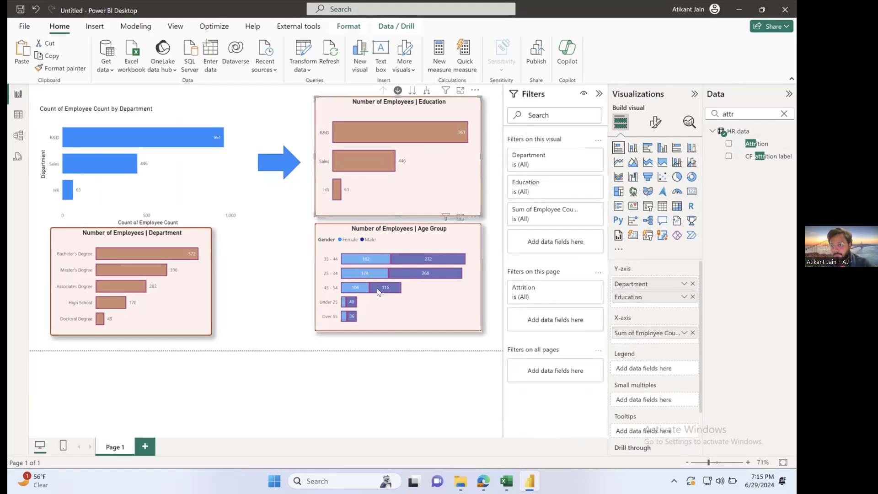
left_click(410, 264)
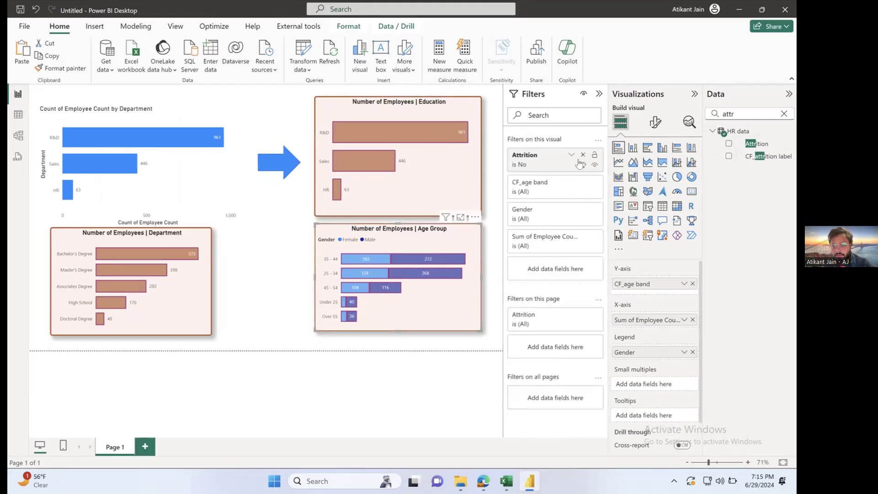
left_click(583, 155)
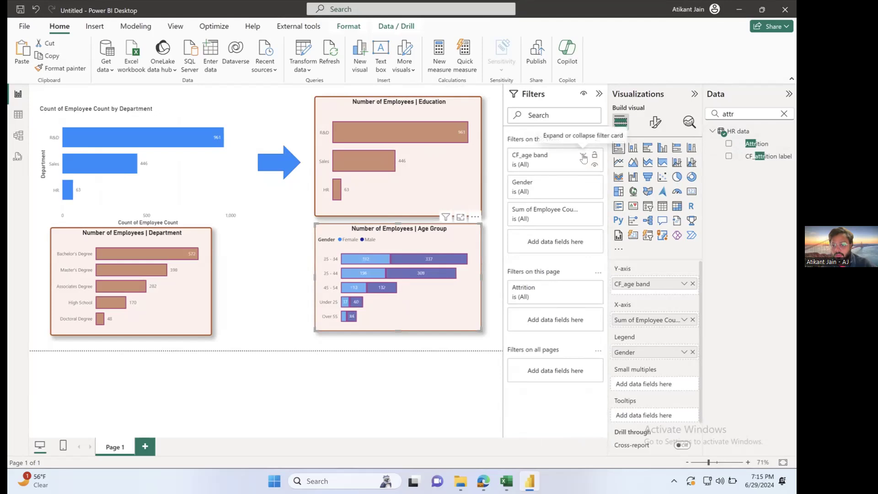
left_click(498, 184)
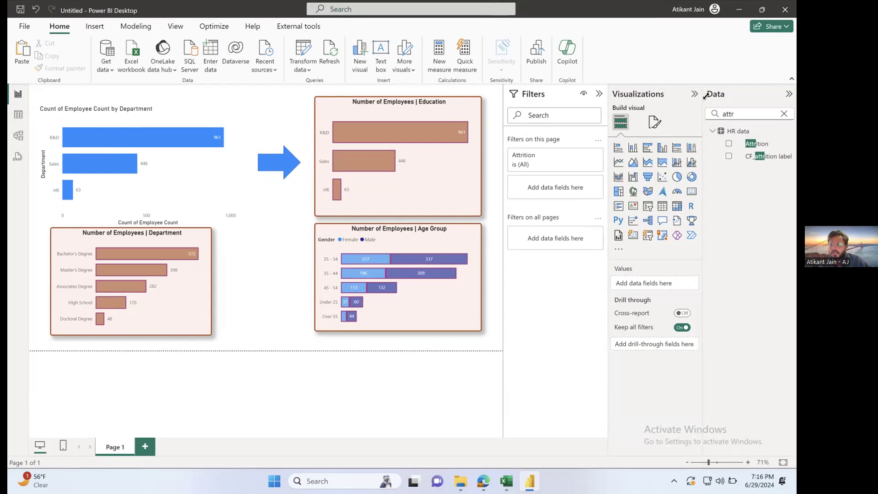
left_click(783, 114)
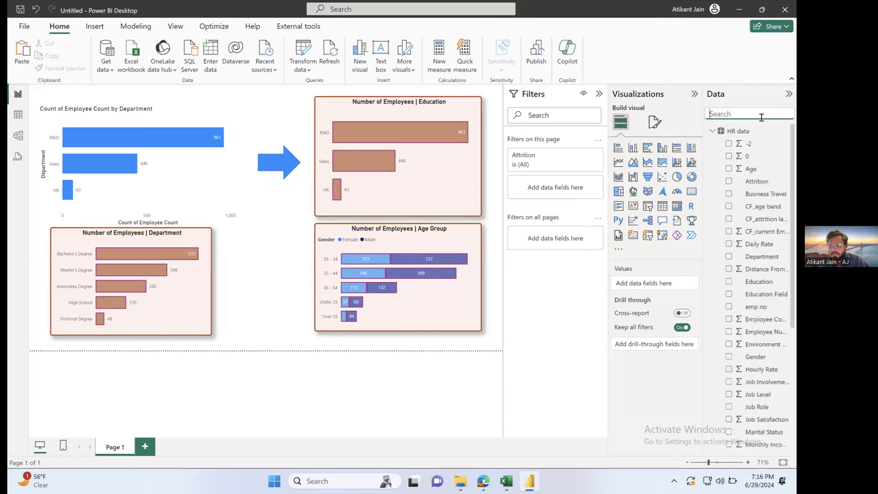
Switch to the HR Data_Kaggle workbook in Excel and select the last record's row in the HR data table.
left_click(507, 482)
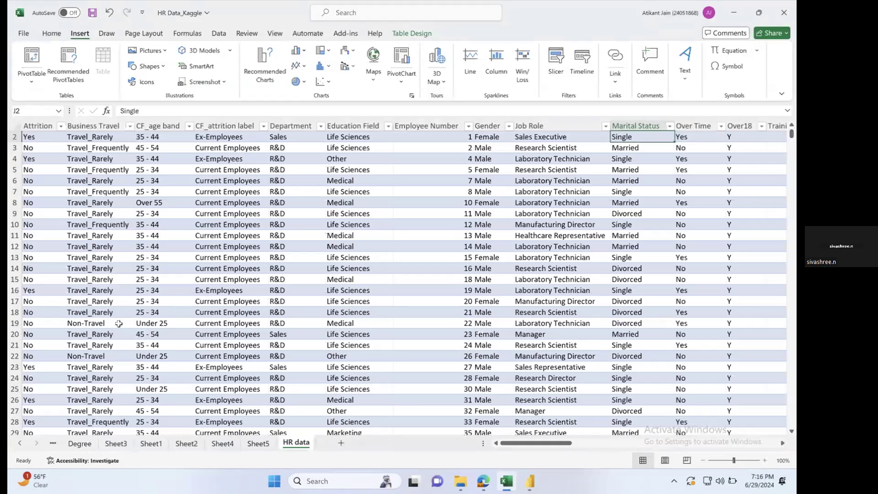
left_click(31, 366)
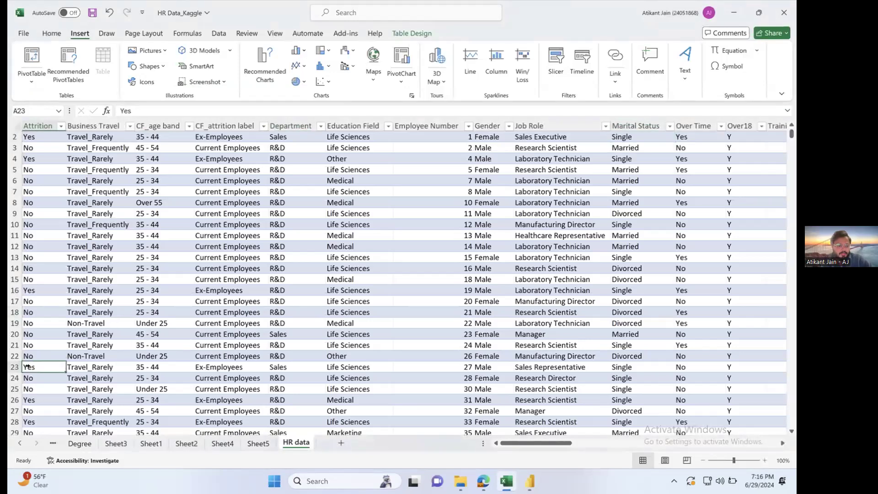
key("ctrl+shift+Down")
scroll(61, 393, "down", 2)
left_click(58, 374)
key("shift+space")
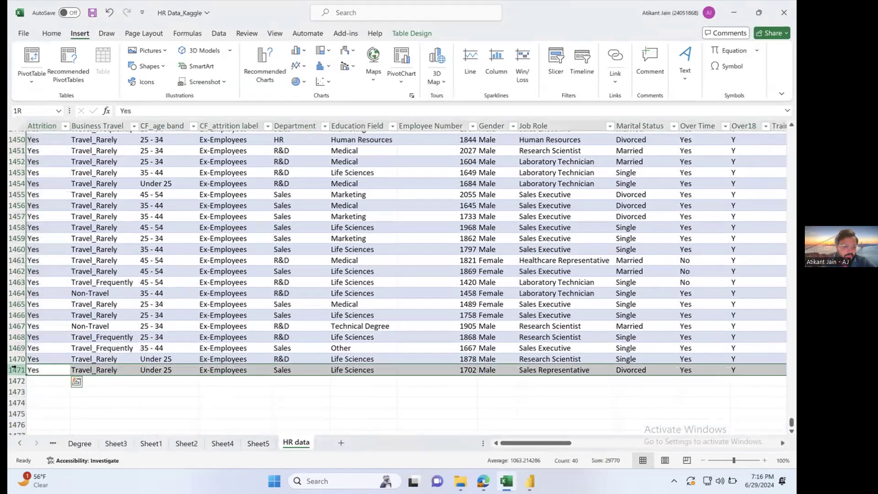
Add a test row below the last HR data record with Attrition khjsbd and Business Travel jkbfv.
left_click(57, 377)
type("khjsbd")
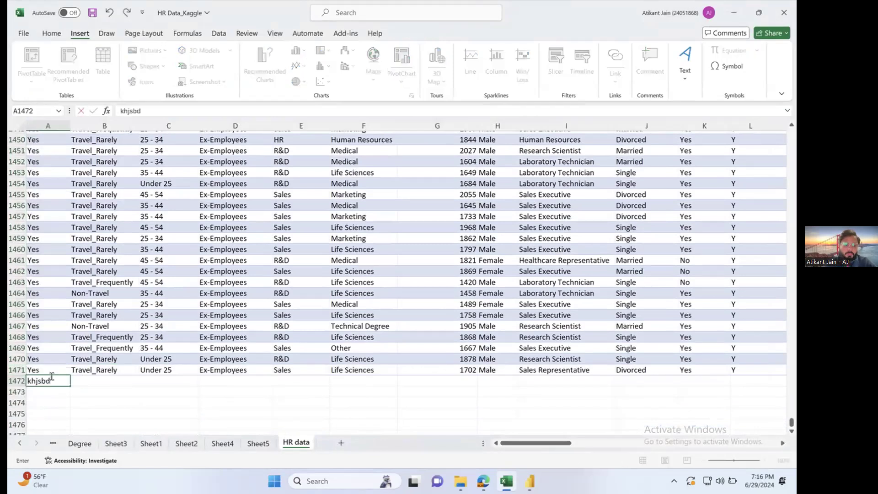
key("Tab")
type("jkbfv")
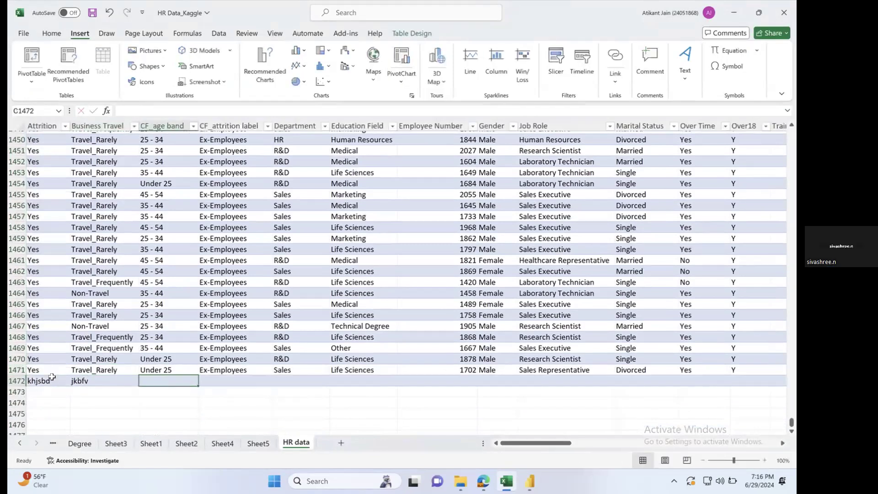
key("Tab")
key("Tab")
key("Tab")
key("Tab")
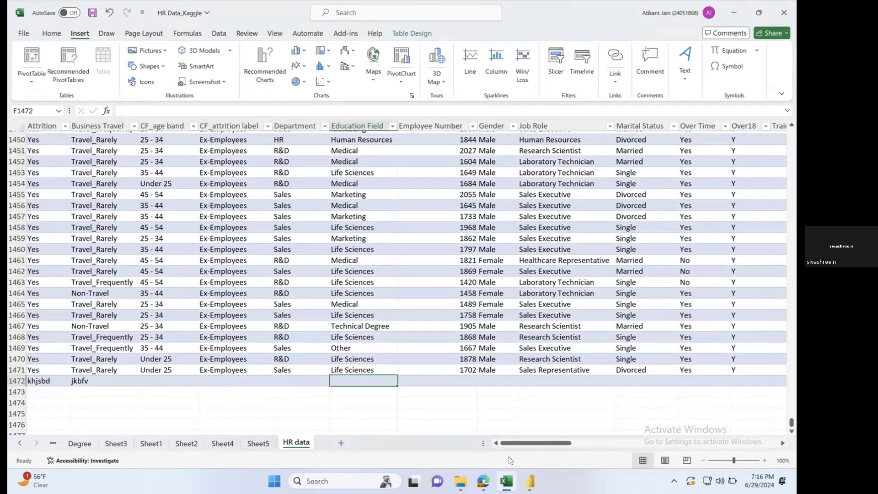
Switch back to Power BI Desktop and look at the available refresh options for the HR data table.
left_click(528, 477)
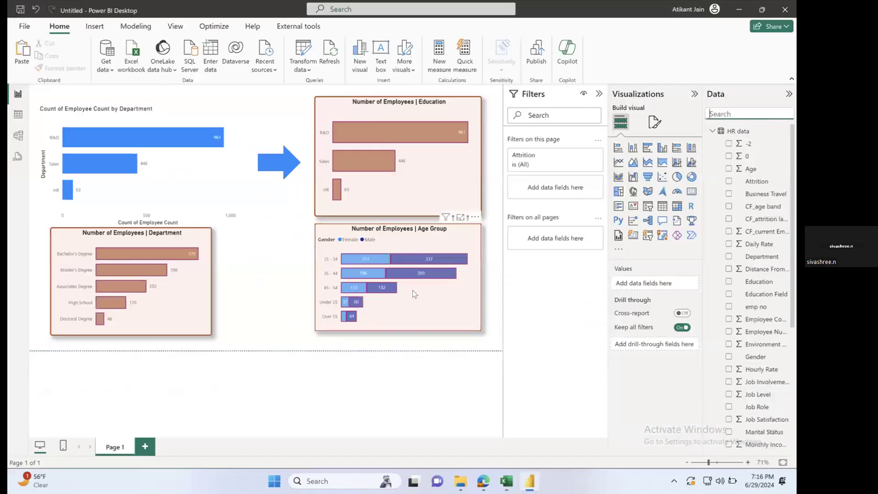
left_click(783, 131)
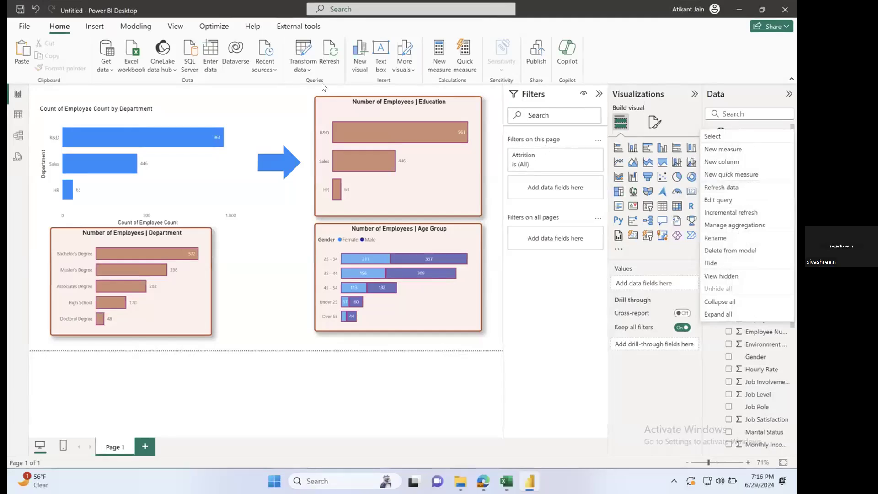
left_click(287, 96)
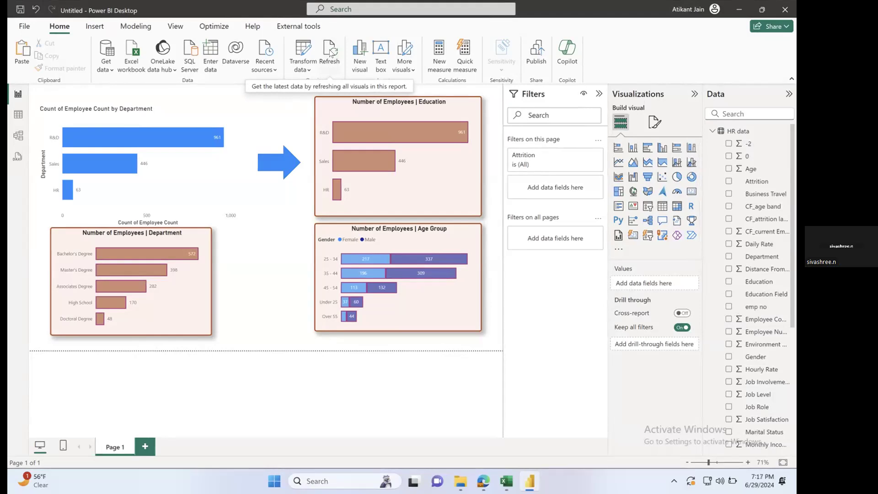
Show the Age Group chart in focus mode and inspect the employee counts by gender for each age band.
left_click(354, 237)
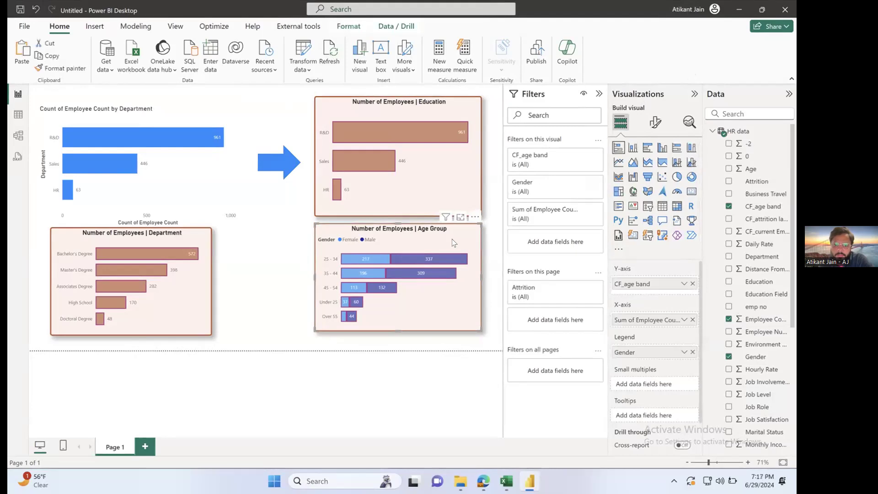
left_click(460, 217)
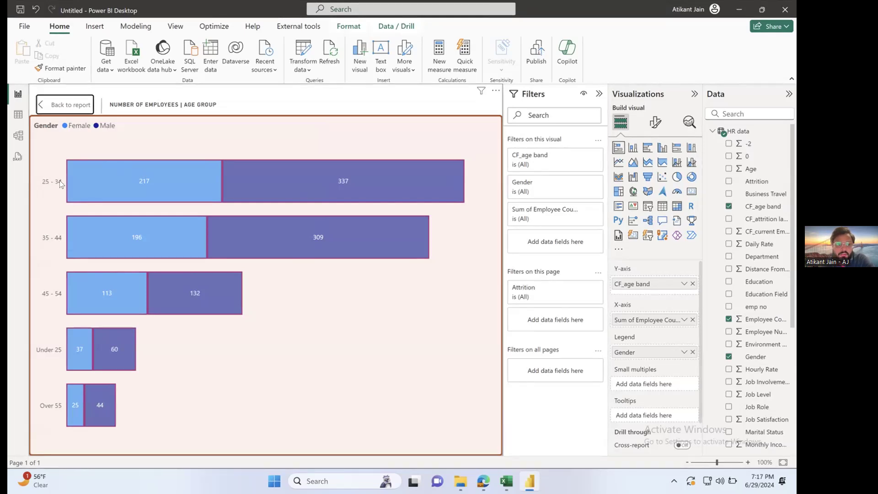
mouse_move(203, 174)
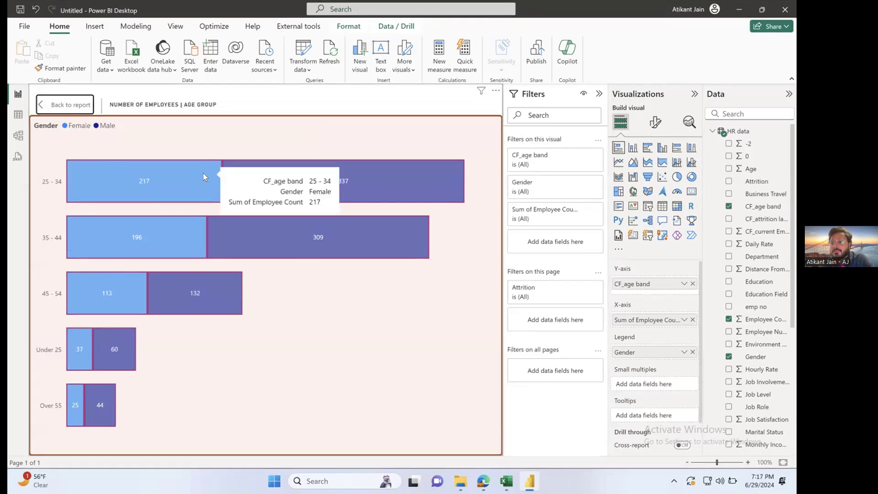
mouse_move(232, 170)
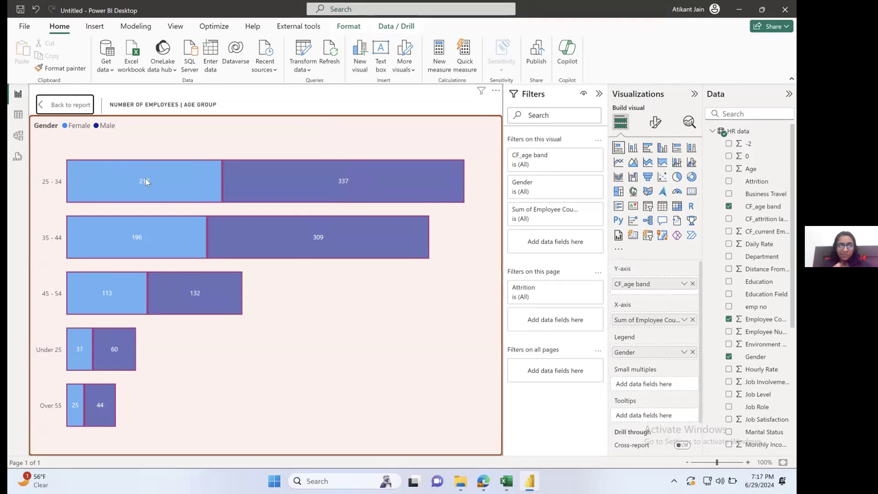
mouse_move(145, 179)
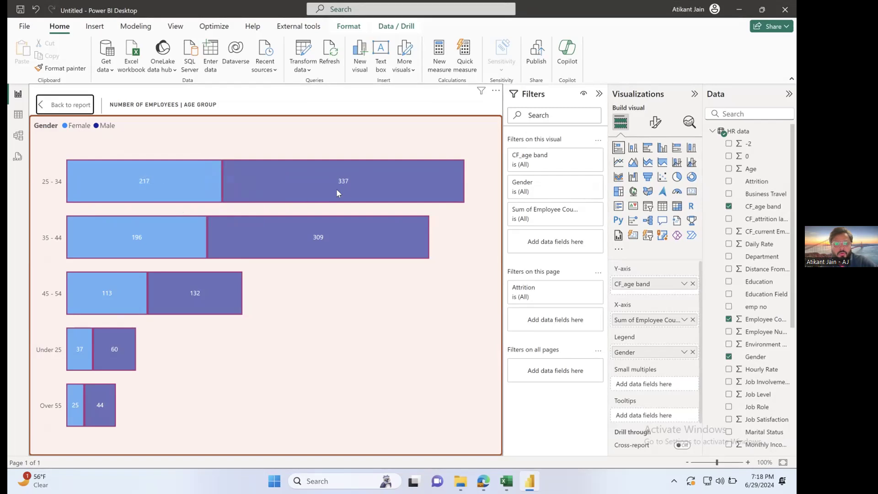
mouse_move(387, 202)
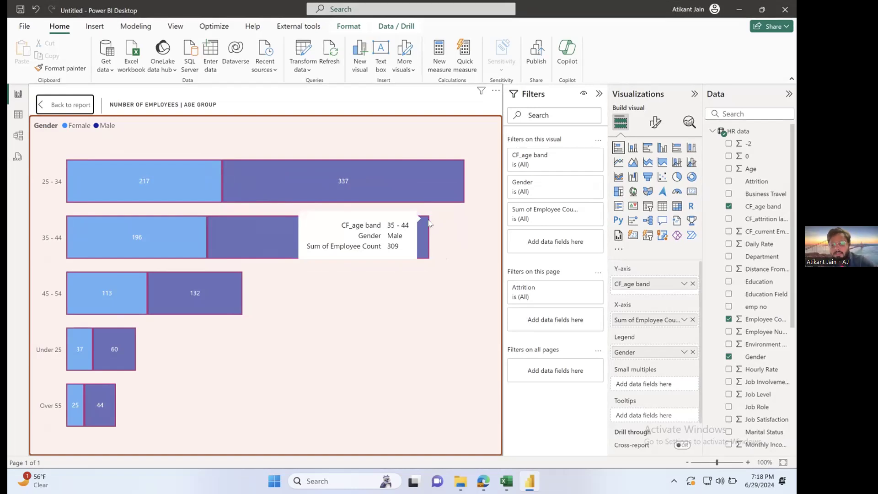
Switch to the Excel workbook and examine the HR data columns across to Employee Count and Monthly Income.
left_click(506, 481)
left_click(244, 195)
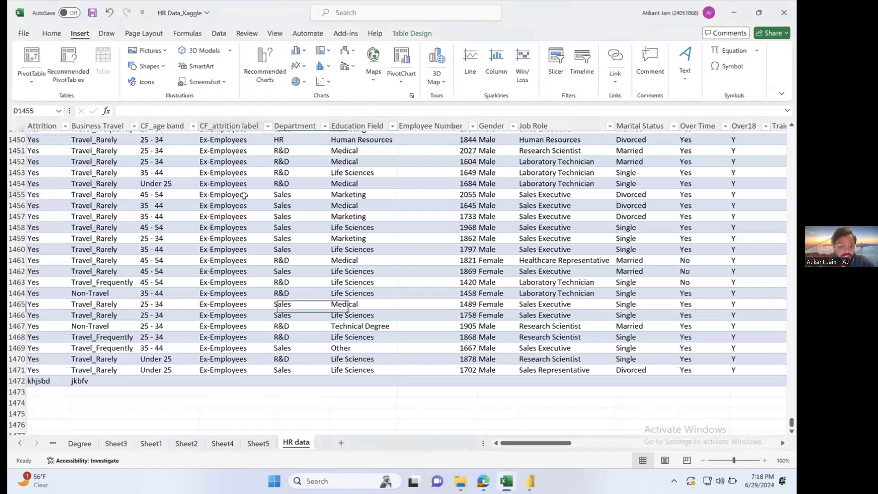
scroll(261, 135, "up", 2)
scroll(261, 135, "right", 1)
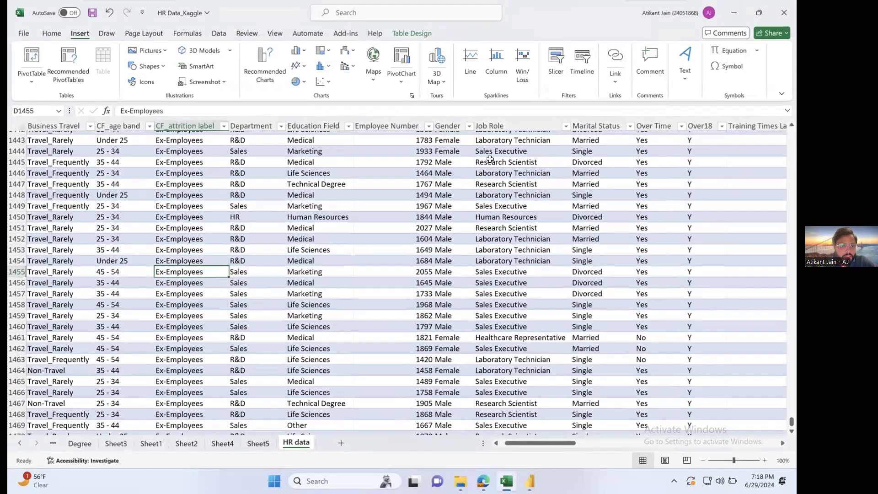
scroll(274, 151, "left", 1)
scroll(263, 149, "right", 8)
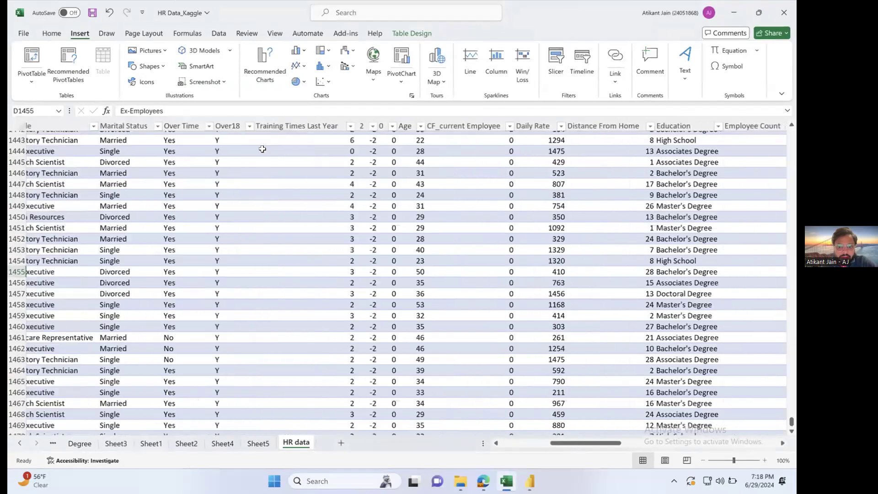
scroll(263, 149, "right", 7)
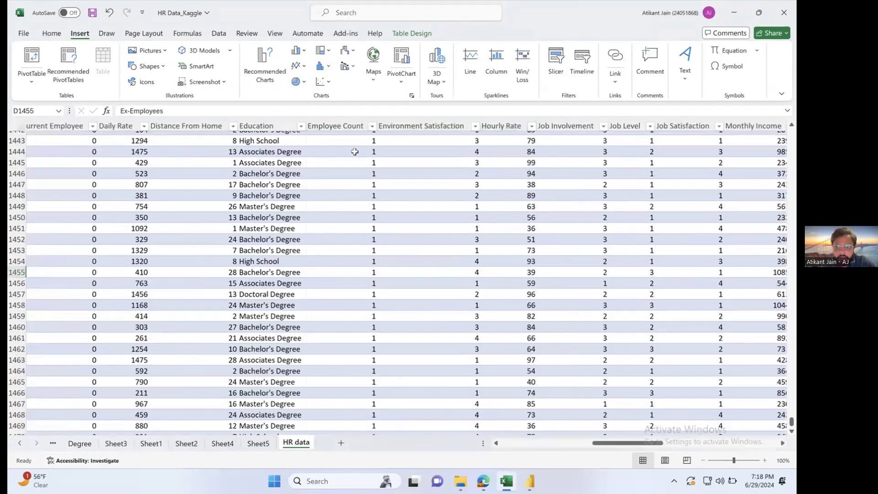
Filter the HR data table so that only the record with Employee Number 10 is shown.
scroll(352, 152, "left", 4)
scroll(343, 156, "up", 11)
scroll(342, 156, "up", 1)
scroll(290, 172, "left", 12)
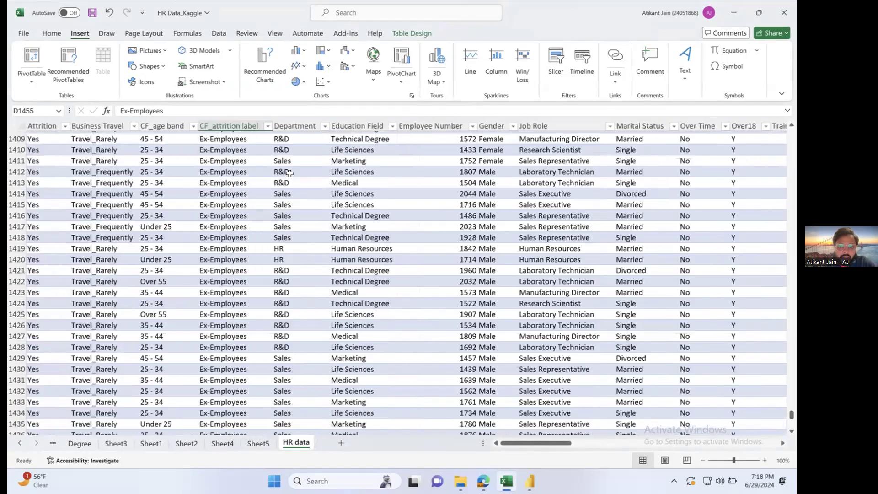
left_click(472, 126)
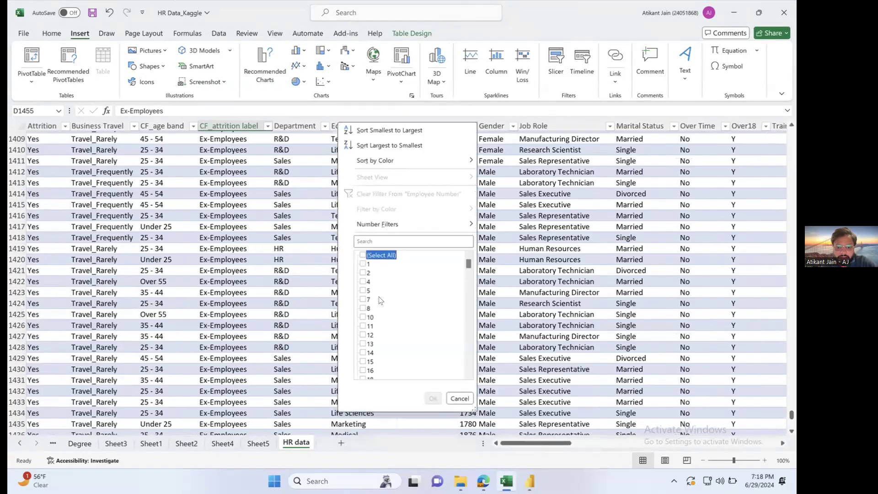
left_click(371, 317)
left_click(433, 398)
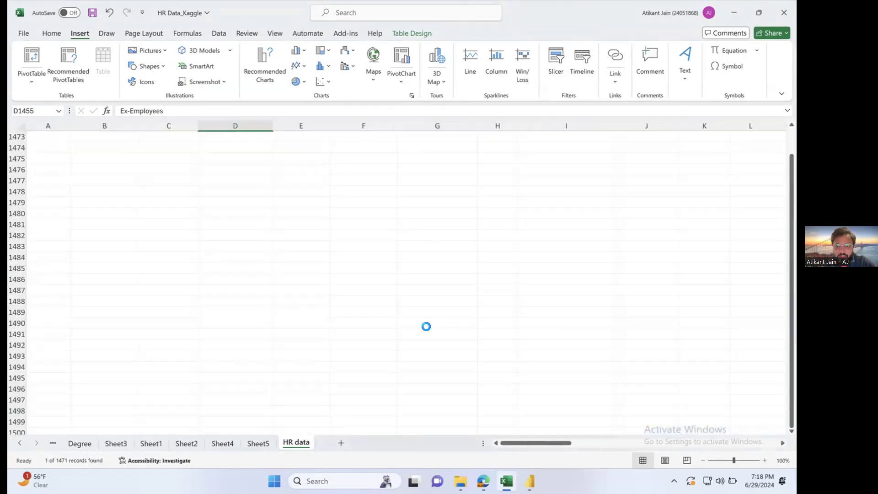
Examine the filtered employee record's fields one by one, from CF_attrition label across to Age and Job Involvement.
left_click(463, 147)
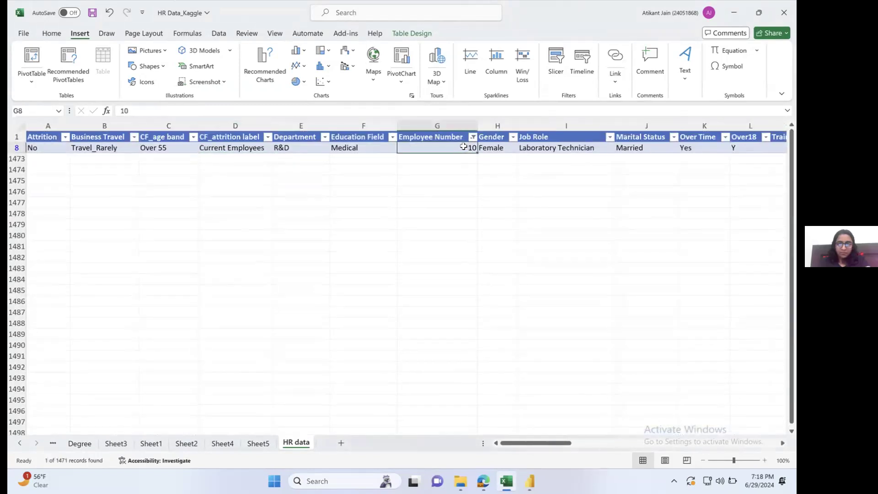
key("Right")
key("Left")
key("Left")
key("Left")
key("Left")
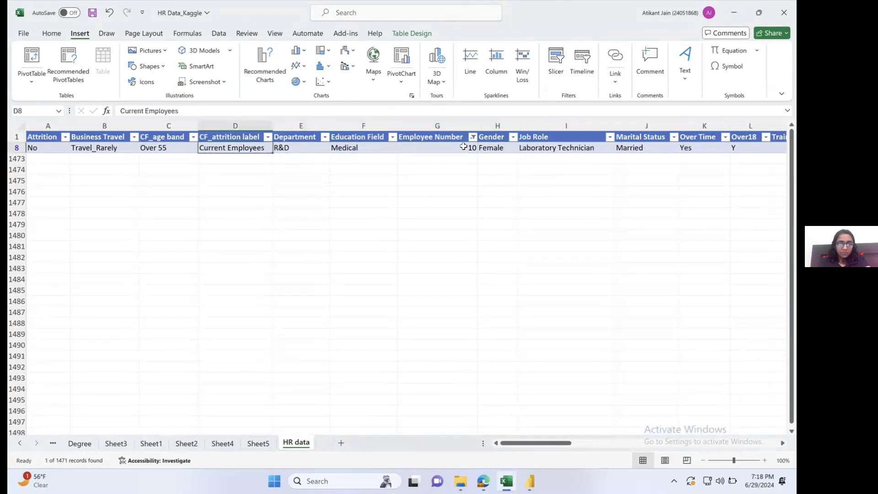
key("Right")
key("Right")
key("Right")
key("Right")
key("Right")
key("Right")
key("Right")
key("Right")
key("Right")
key("Right")
key("Right")
key("Right")
key("Right")
key("Right")
key("Right")
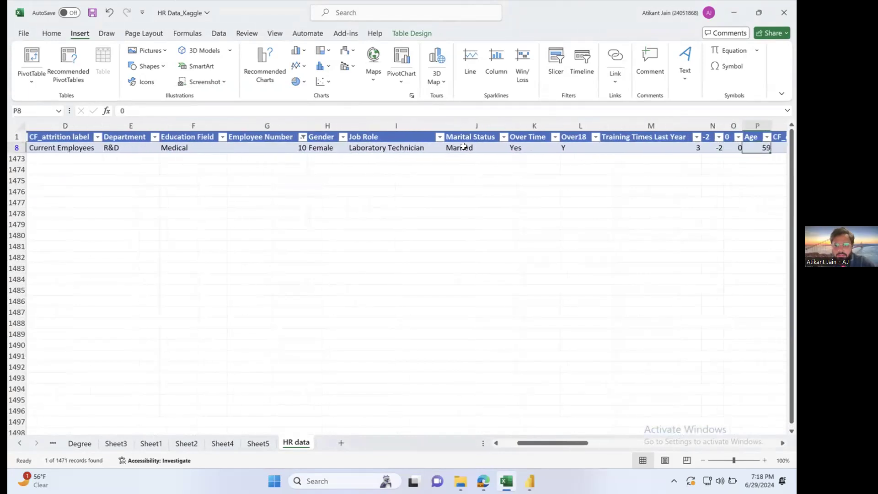
key("Right")
key("Right")
key("Right")
key("Right")
key("Right")
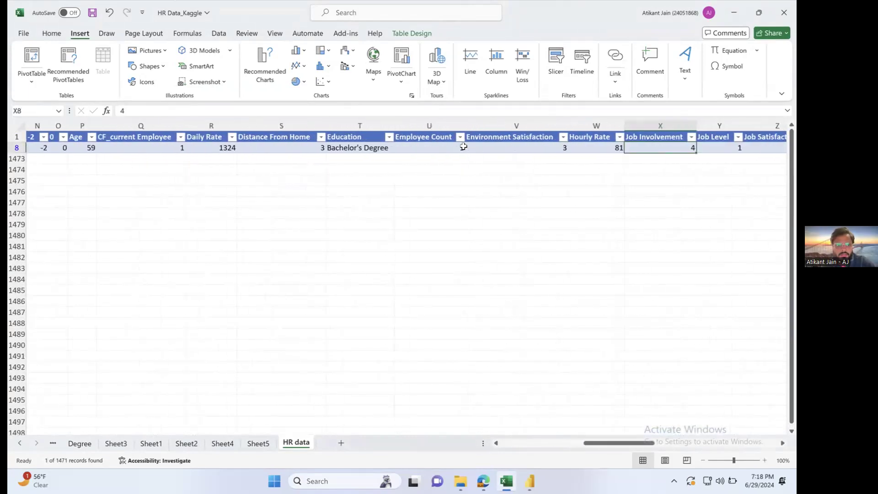
Try Age values of 60 and 34 in the filtered employee record.
left_click(94, 146)
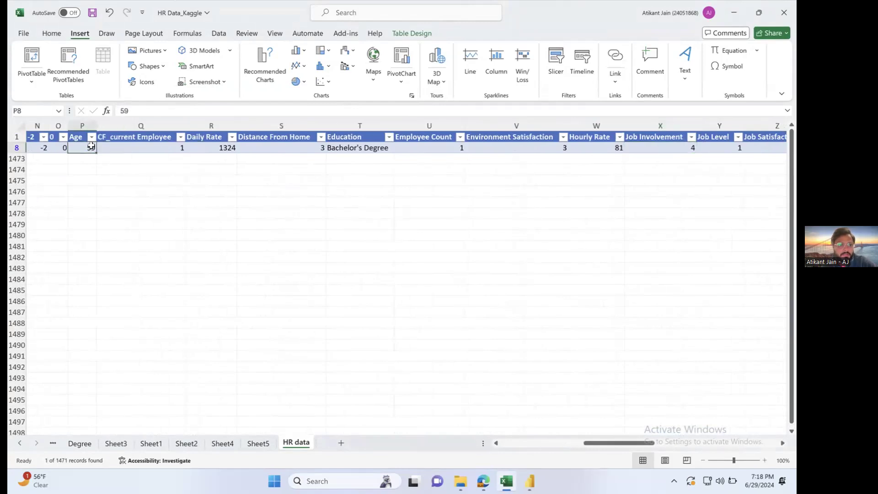
scroll(94, 147, "left", 3)
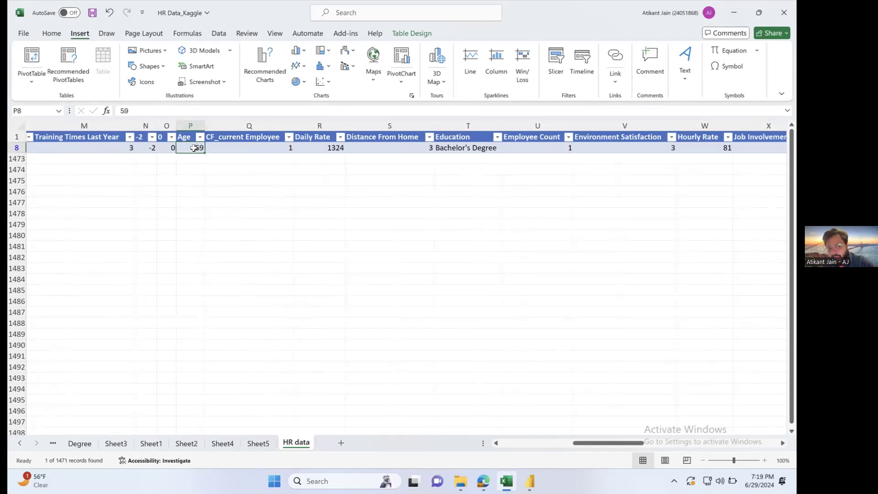
type("60")
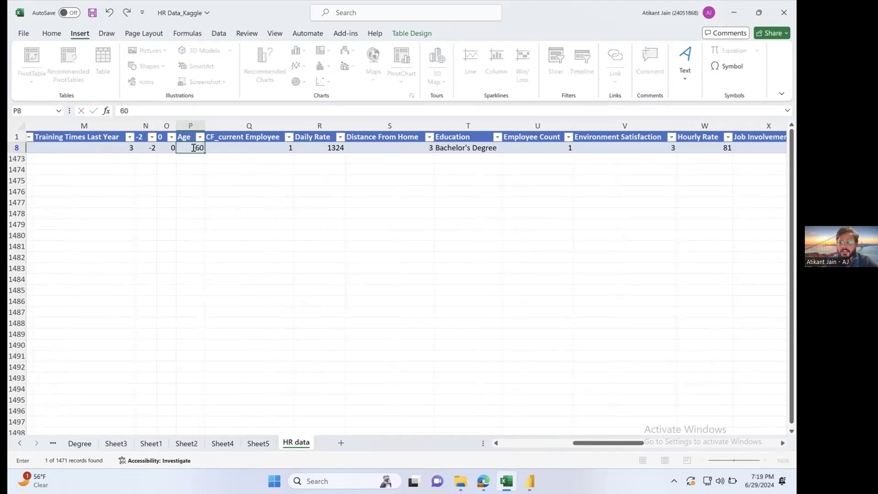
key("Tab")
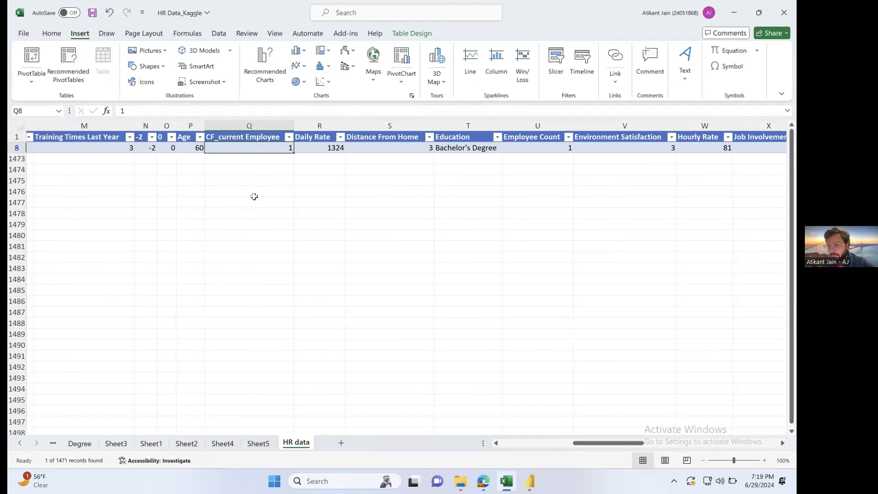
left_click(192, 149)
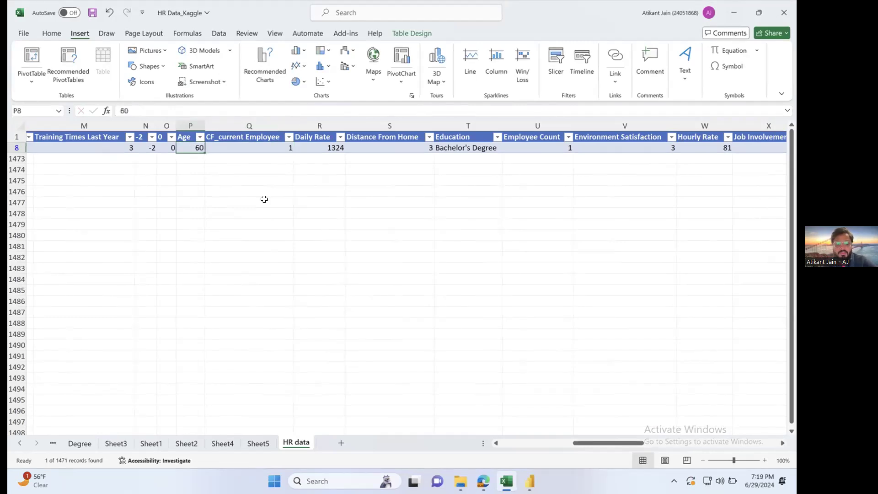
type("33")
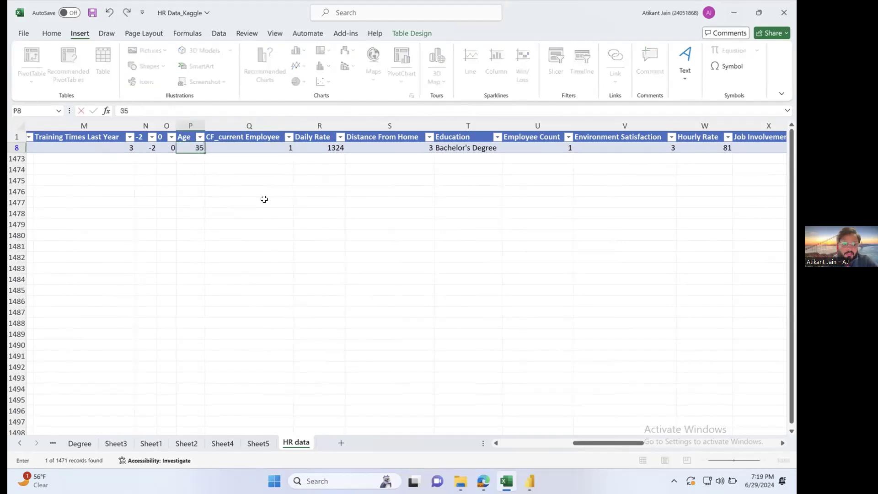
key("Return")
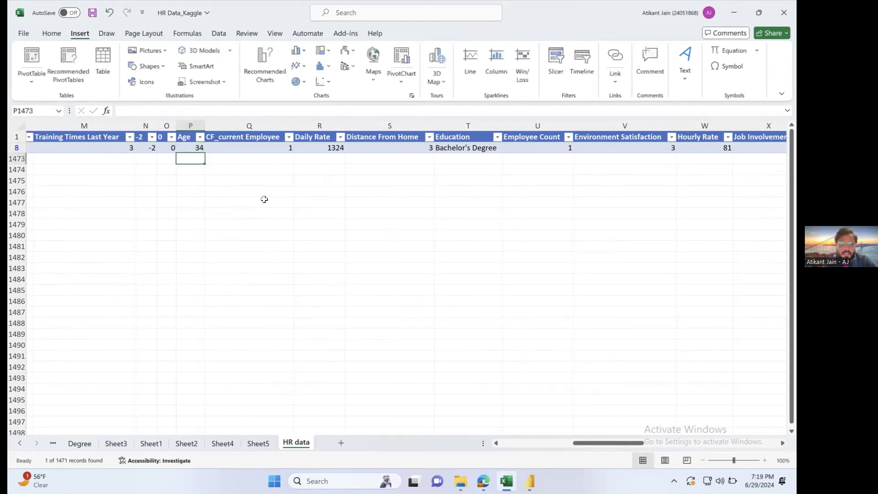
Set the filtered employee record's Age to 35.
left_click(197, 148)
type("35")
left_click(270, 215)
left_click(192, 147)
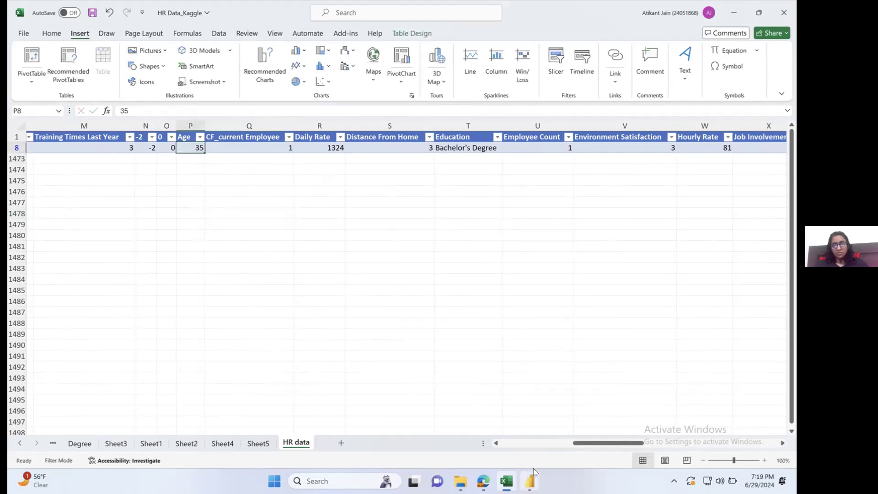
Switch to Power BI Desktop, leave the Age Group chart's focus mode and deselect the chart on the report page.
left_click(530, 481)
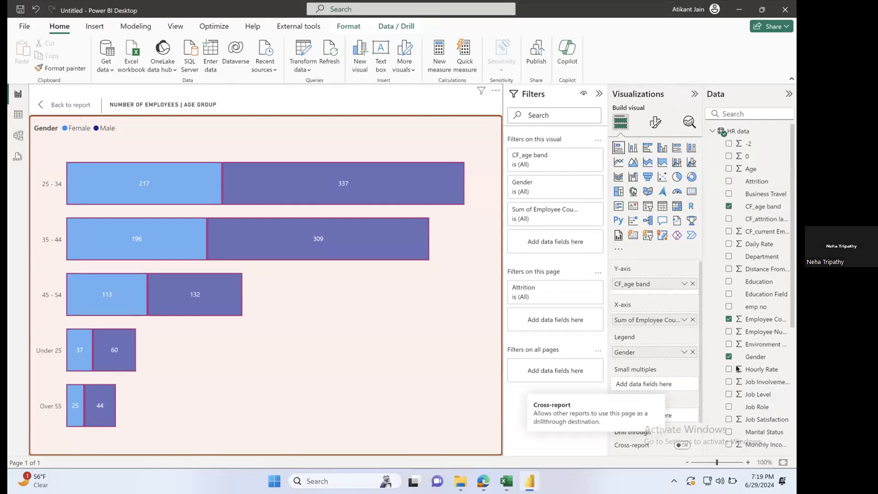
left_click(59, 104)
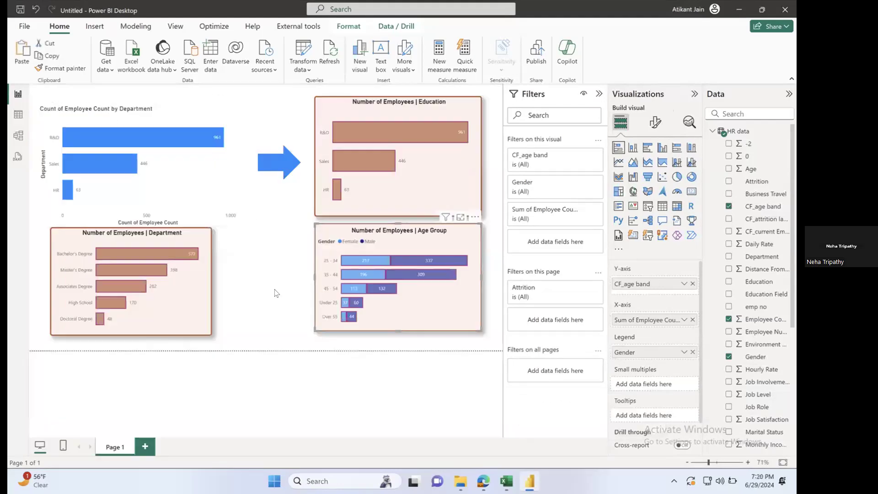
left_click(287, 293)
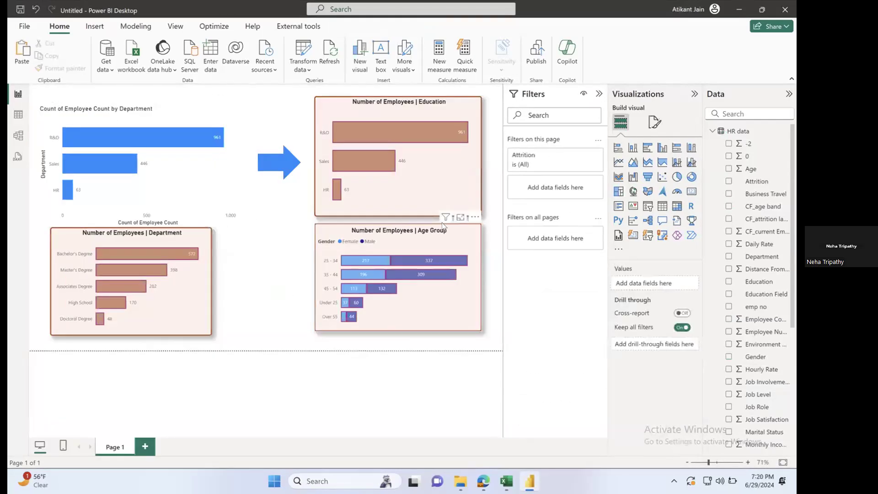
Show the Age Group chart in focus mode, inspect the female count for the 25 - 34 band, and return to the report.
left_click(442, 225)
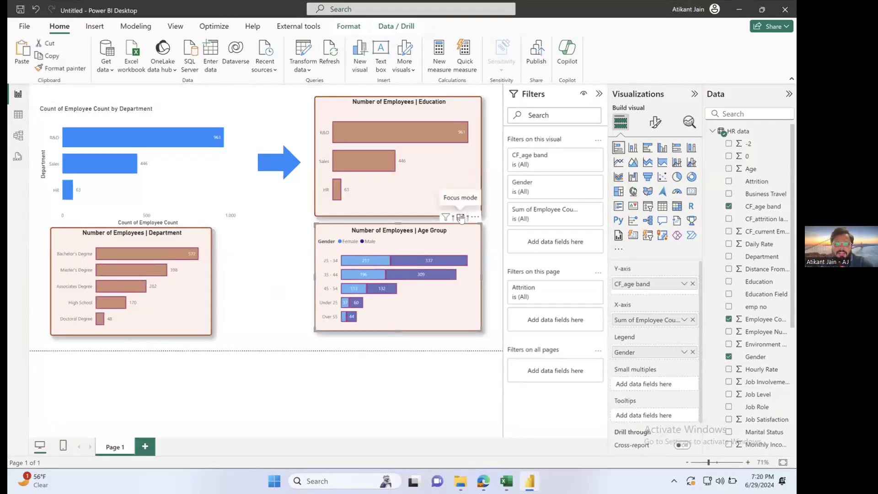
left_click(459, 217)
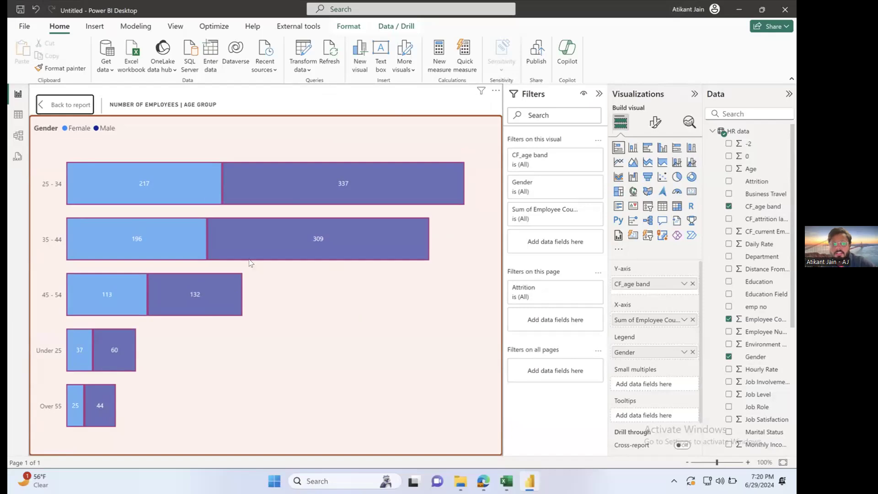
mouse_move(207, 198)
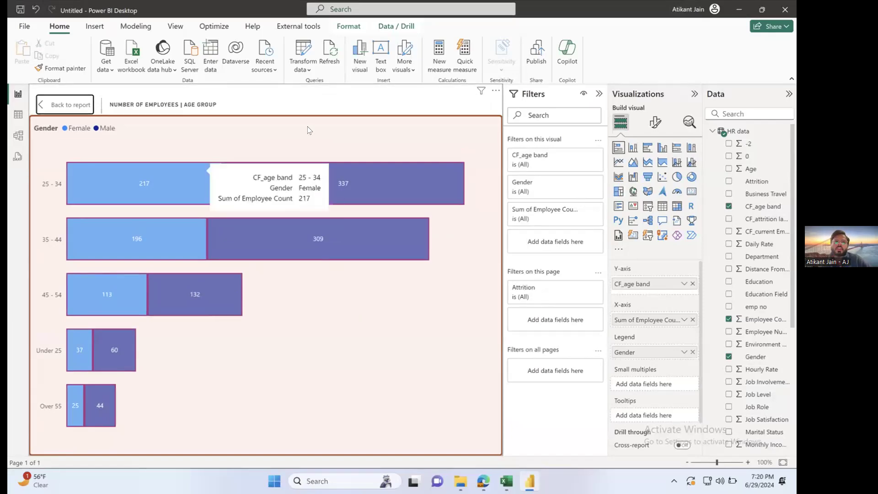
left_click(73, 107)
left_click(281, 298)
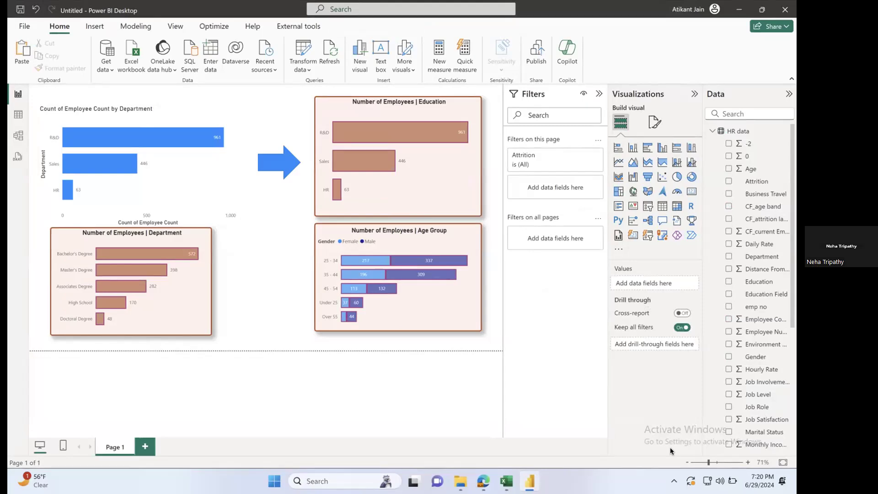
Try placing the Age Group chart's data labels at the Inside end position.
left_click(477, 242)
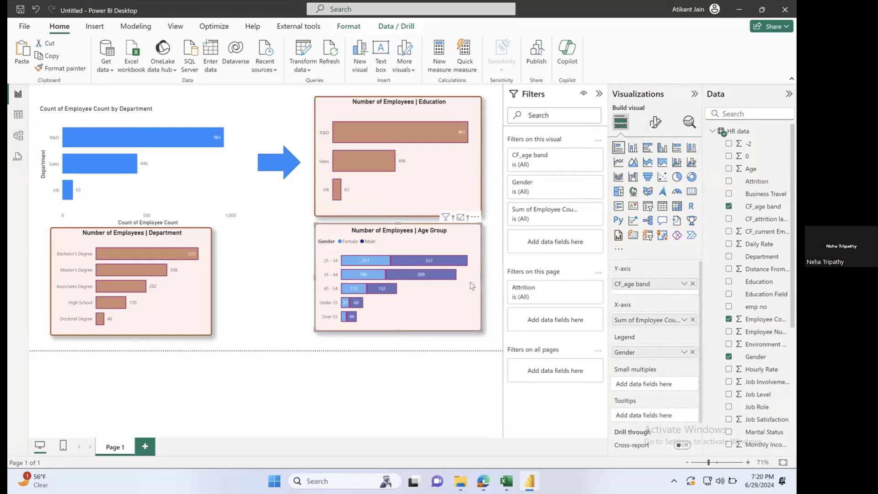
left_click(655, 121)
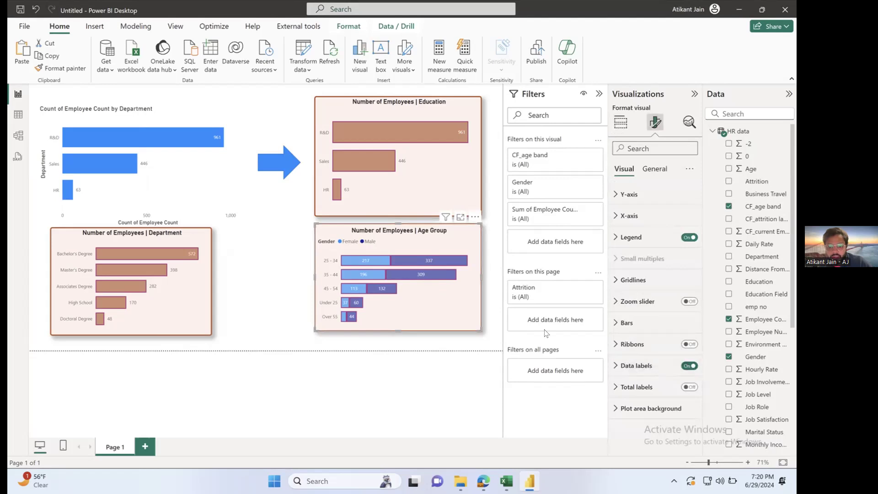
left_click(636, 365)
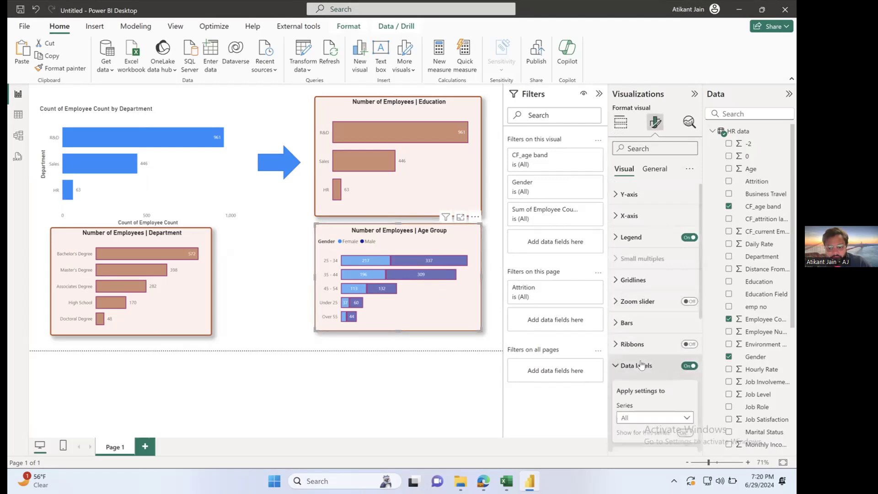
scroll(640, 366, "down", 3)
scroll(637, 287, "down", 2)
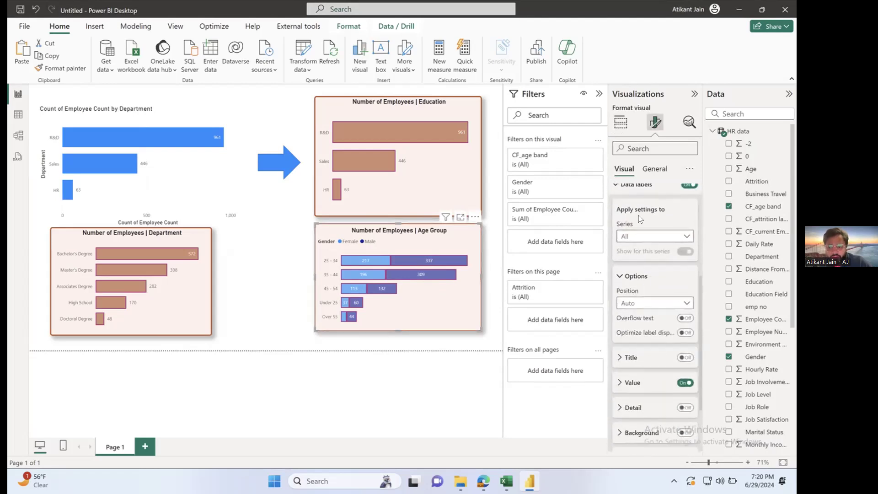
scroll(644, 290, "down", 1)
left_click(650, 268)
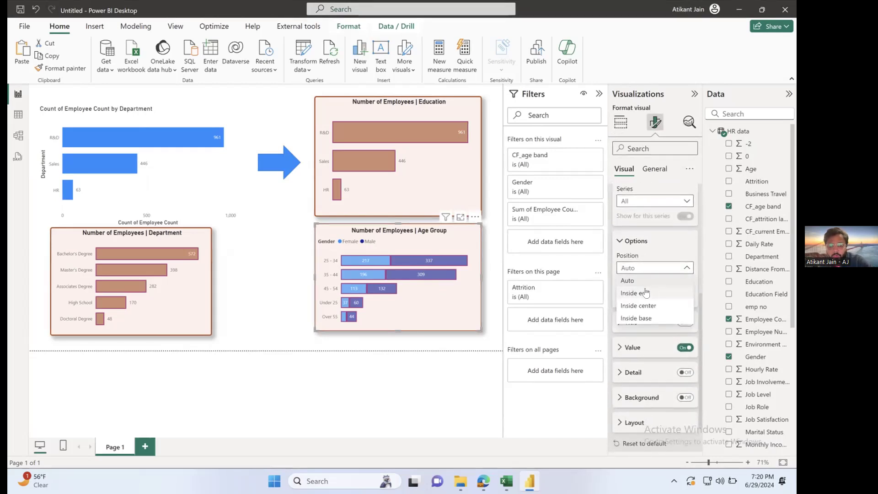
left_click(645, 292)
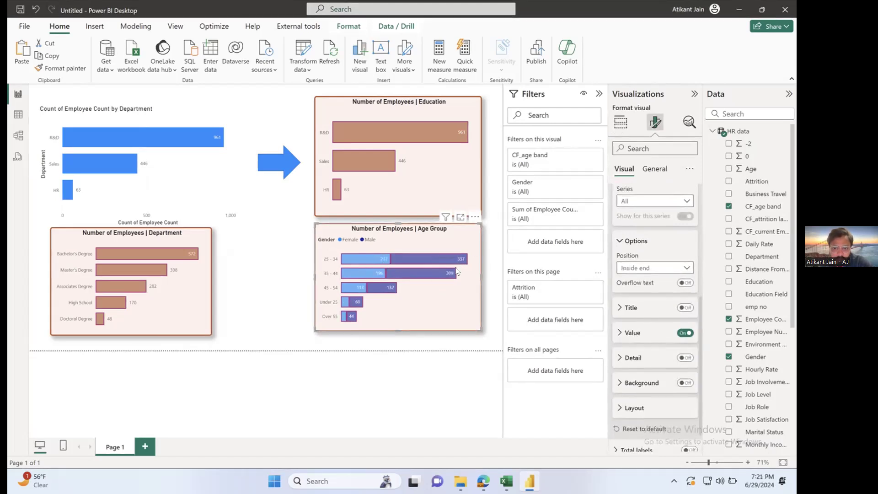
Try the Inside base position for the Age Group chart's data labels, and restore the position to Auto.
left_click(671, 268)
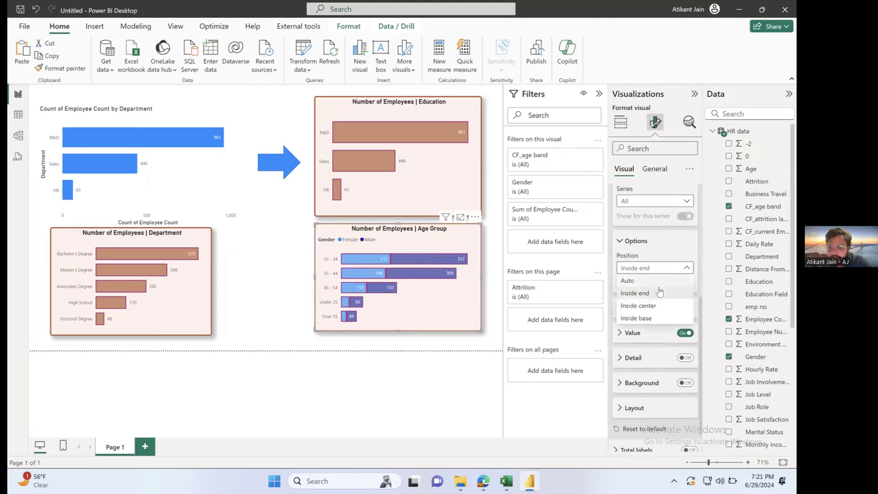
left_click(645, 317)
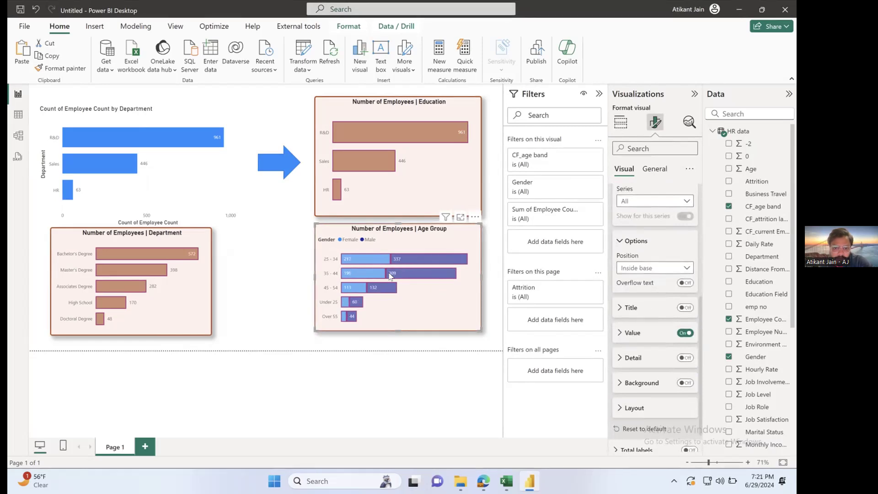
left_click(658, 268)
left_click(653, 279)
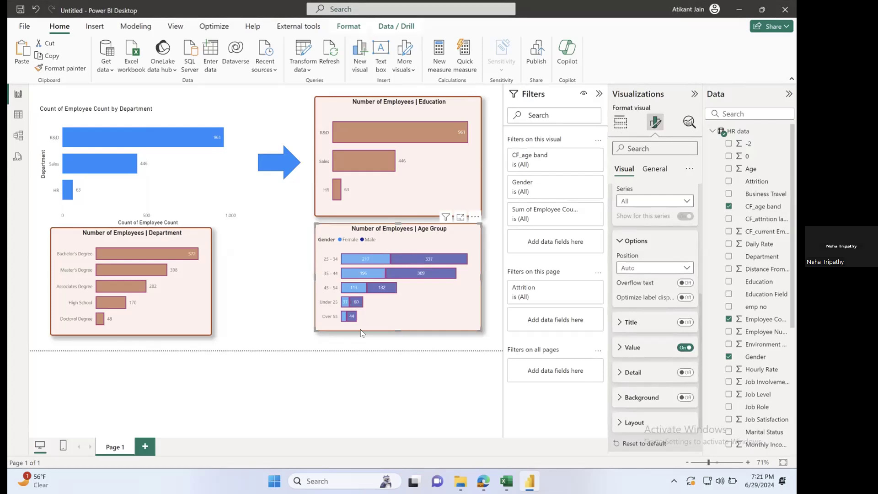
Duplicate the Age Group chart and convert the rightmost of the two into a stacked column chart.
mouse_move(434, 231)
left_mouse_down()
mouse_move(276, 234)
mouse_move(447, 235)
left_mouse_up()
key("ctrl+v")
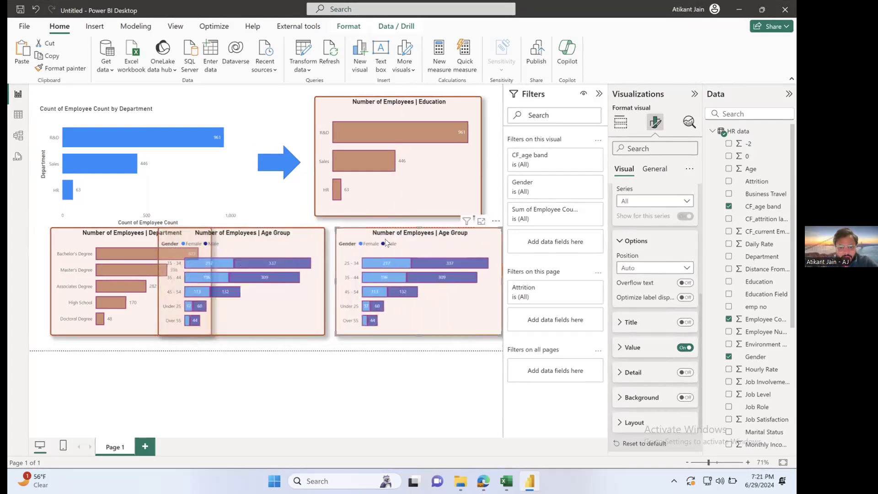
left_click(621, 122)
left_click(633, 147)
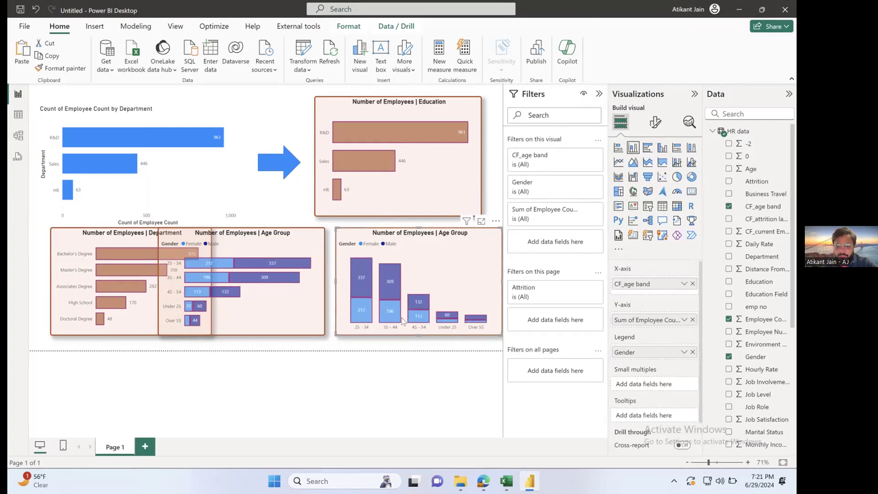
Convert the other Age Group chart, overlapping the Department chart, into a clustered column chart.
left_click(238, 286)
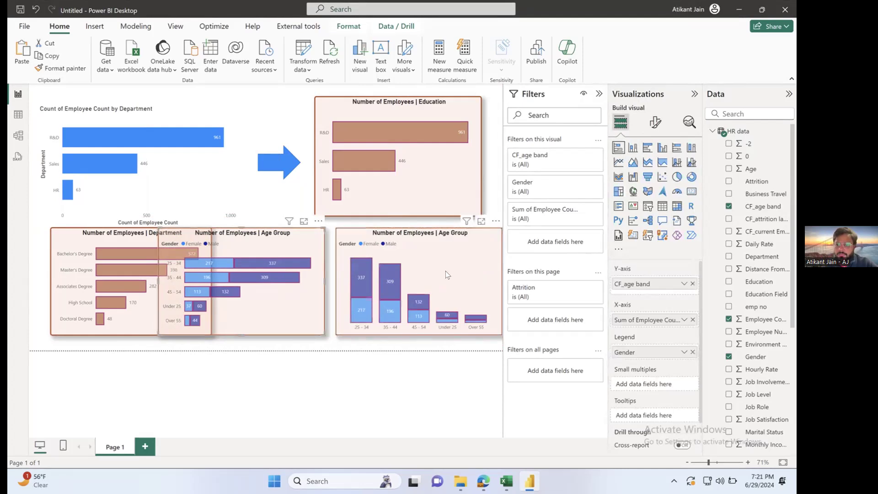
left_click(662, 148)
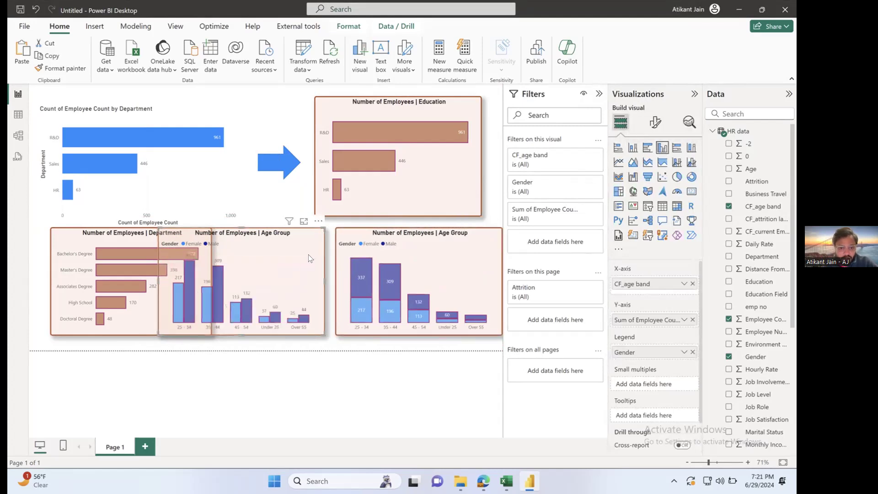
Undo the last chart type change, and convert the rightmost Age Group chart into an enlarged clustered column chart.
key("ctrl+z")
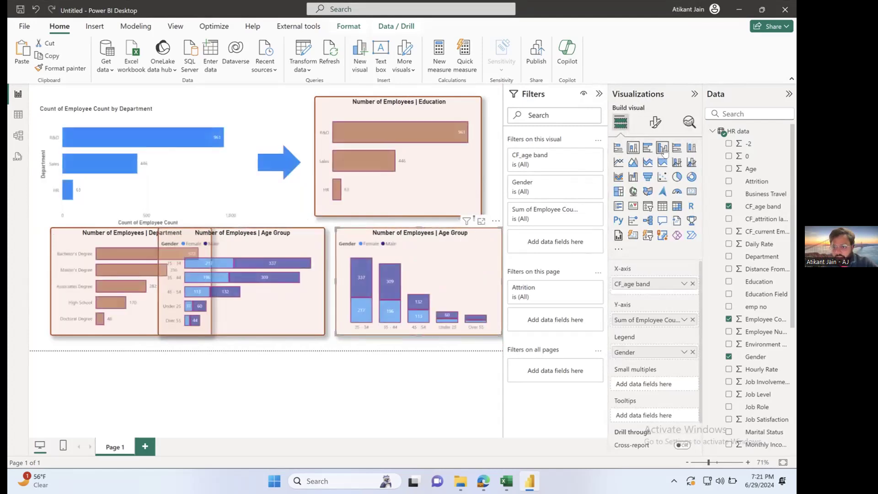
left_click(664, 150)
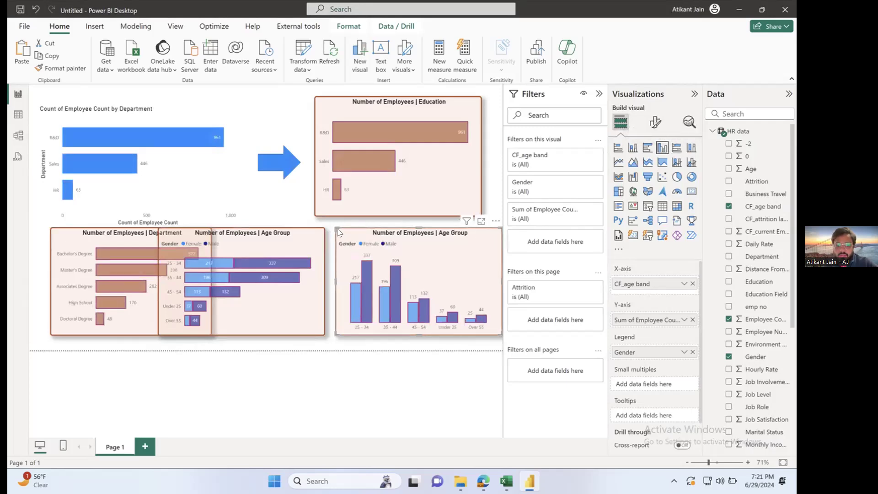
left_click_drag(336, 227, 151, 84)
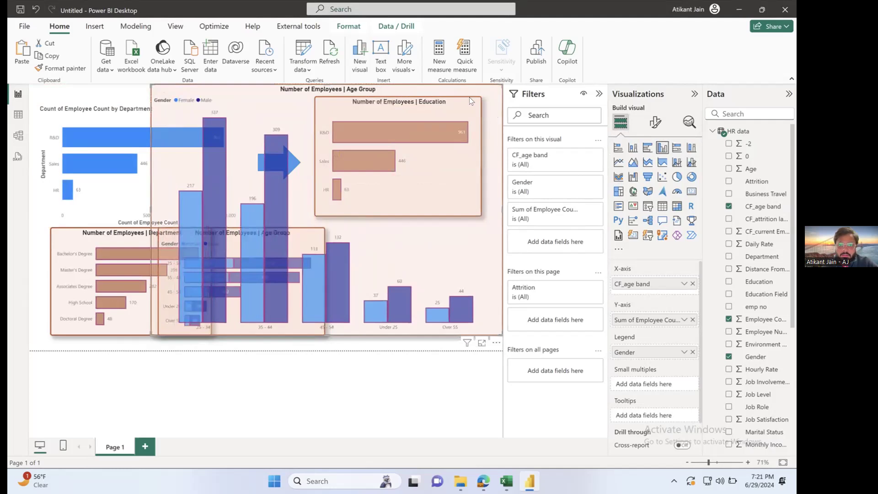
View the clustered column Age Group chart in focus mode, and shrink it back to its former size on the report page.
left_click(481, 343)
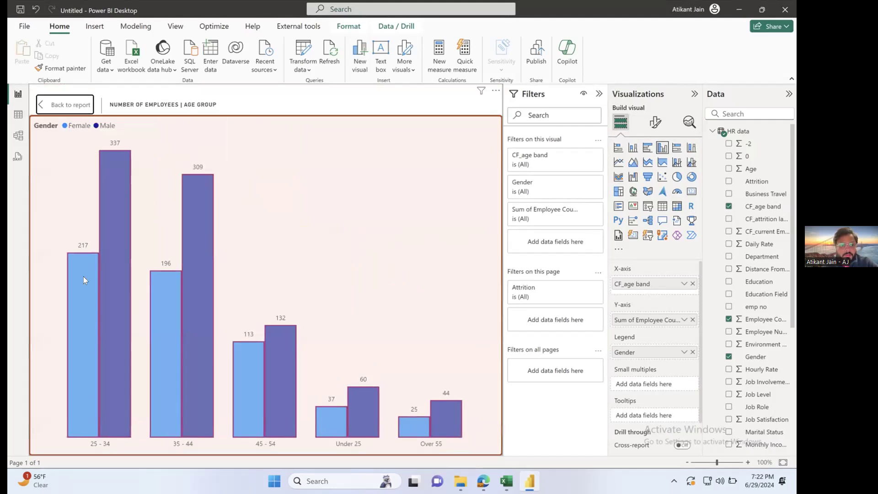
mouse_move(103, 362)
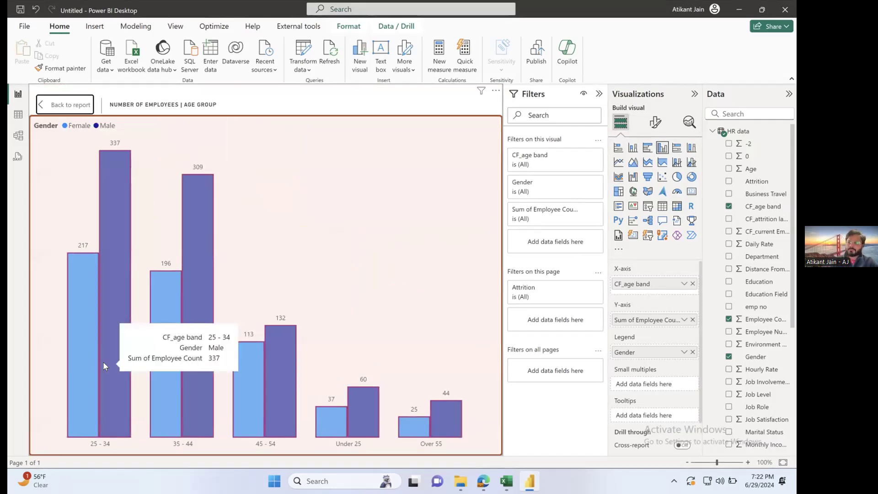
left_click(66, 104)
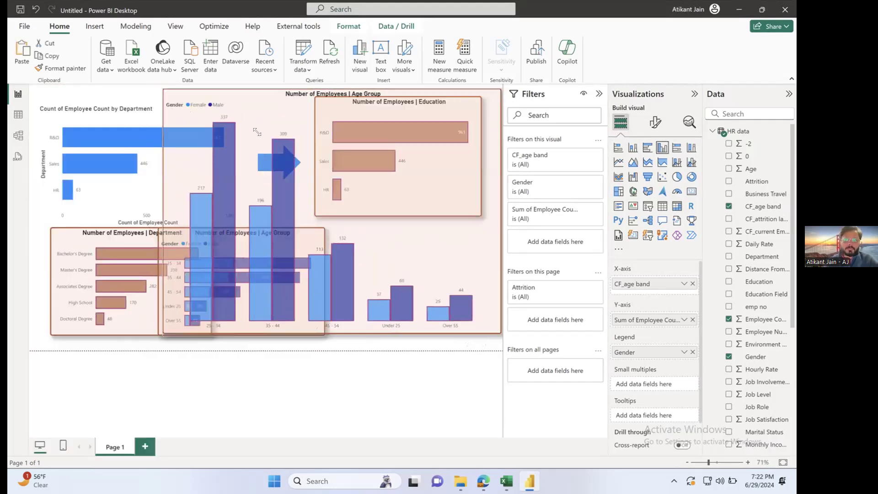
left_click_drag(363, 222, 334, 232)
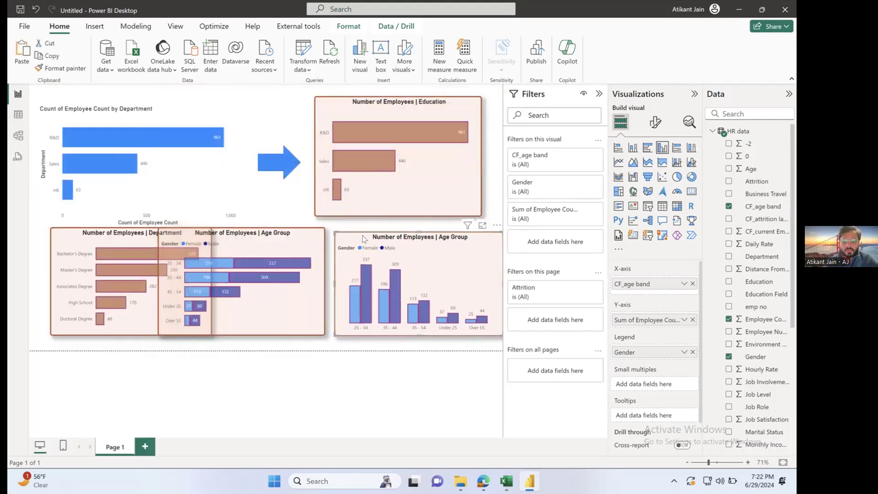
Remove the clustered column Age Group chart, and undo back to a single stacked bar Age Group chart beside the Department chart.
left_click(497, 225)
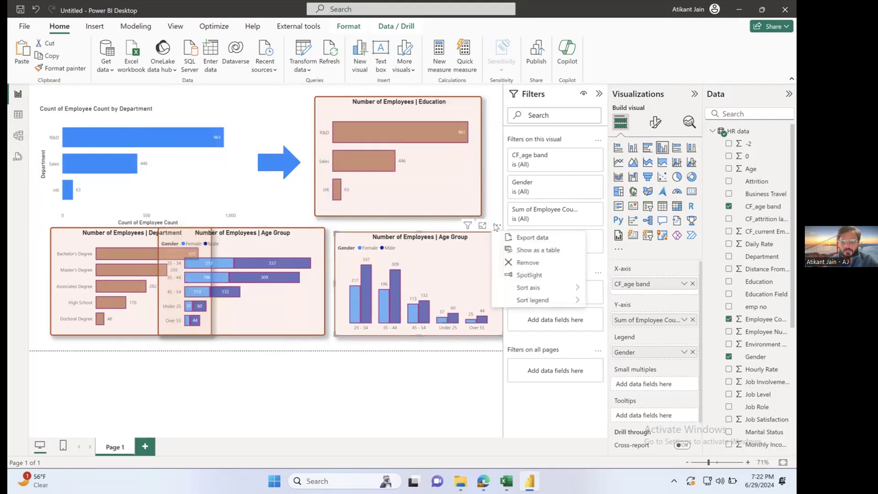
left_click(527, 262)
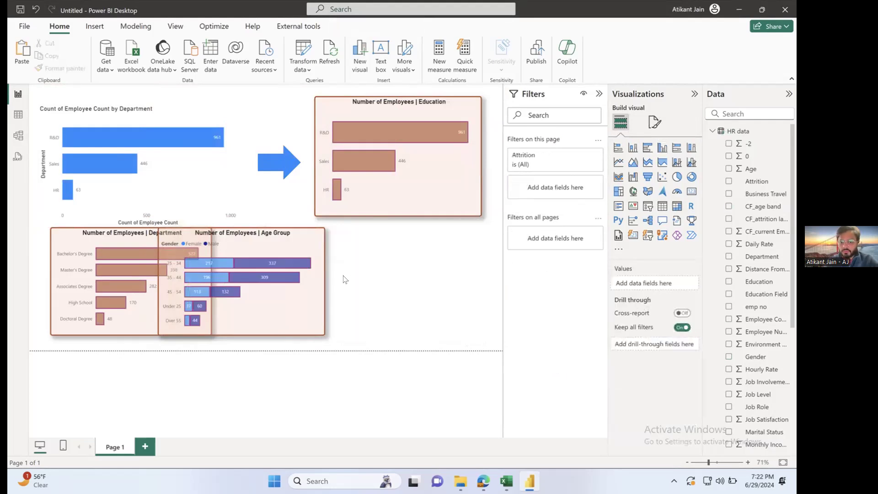
key("ctrl+z")
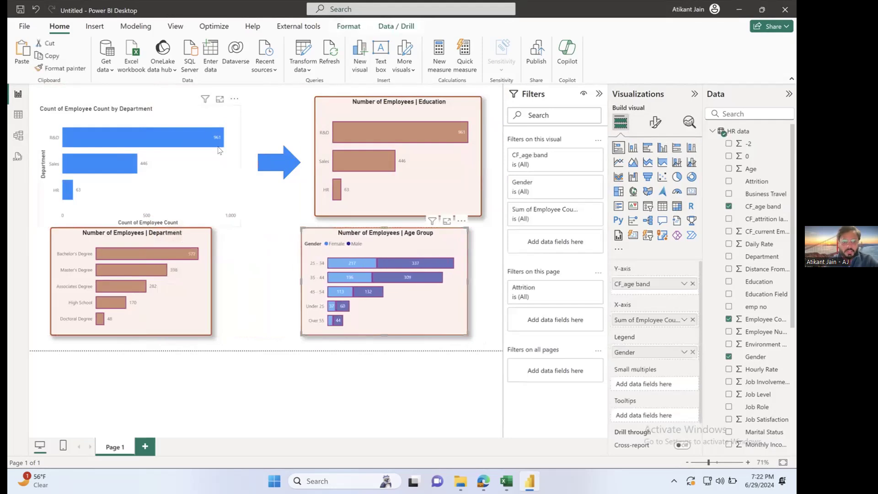
Delete the Count of Employee Count by Department chart and the blue arrow shape from the report page.
left_click(210, 116)
left_click(234, 98)
left_click(255, 137)
left_click(276, 163)
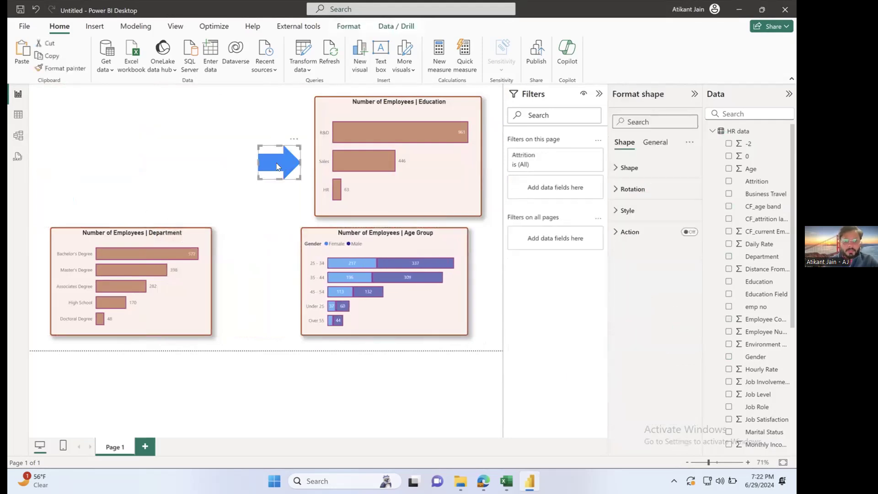
left_click(294, 138)
left_click(333, 151)
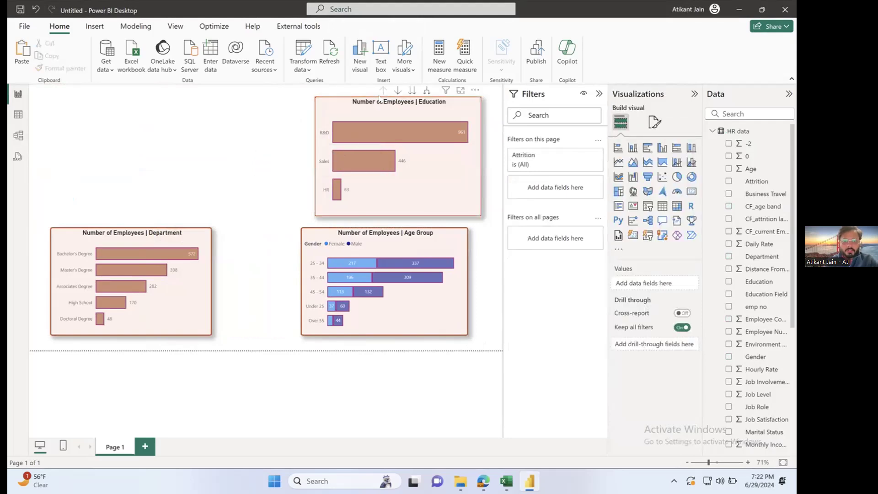
Arrange the Education, Department and Age Group charts side by side in one row, shrinking them to a similar height.
left_click_drag(376, 104, 105, 132)
left_click_drag(199, 241, 172, 208)
left_click_drag(171, 239, 297, 142)
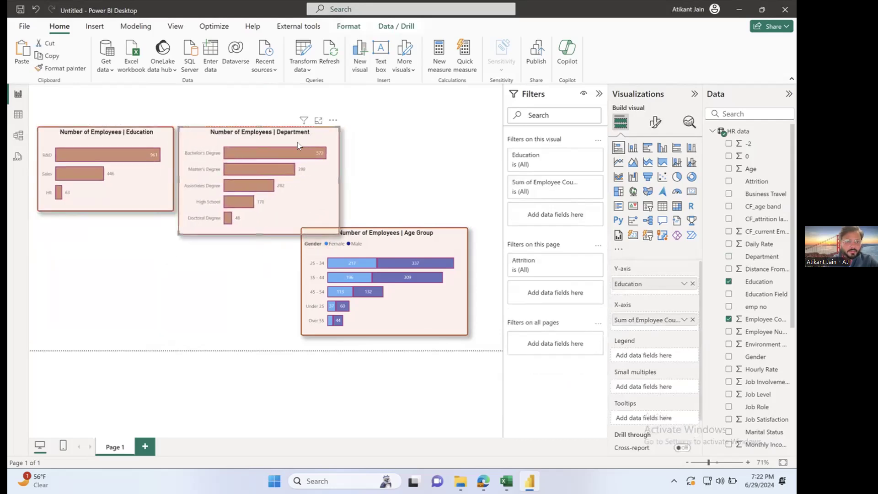
left_click_drag(335, 234, 309, 208)
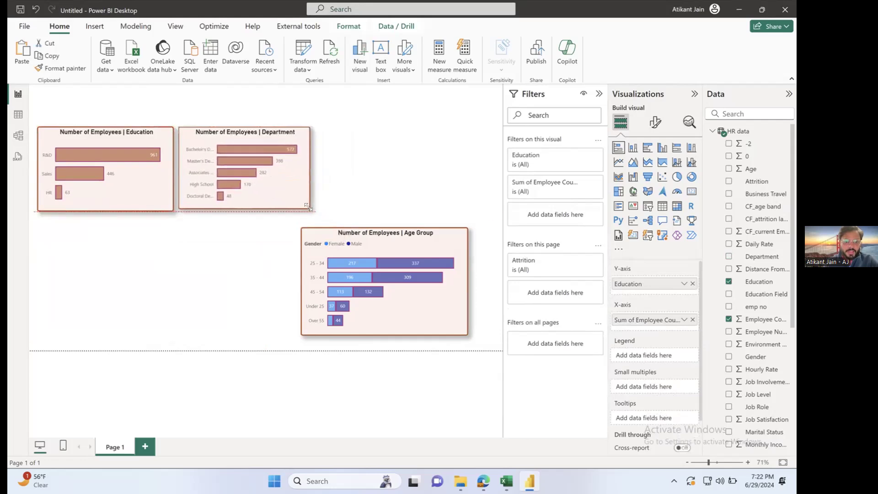
left_click_drag(398, 238, 415, 137)
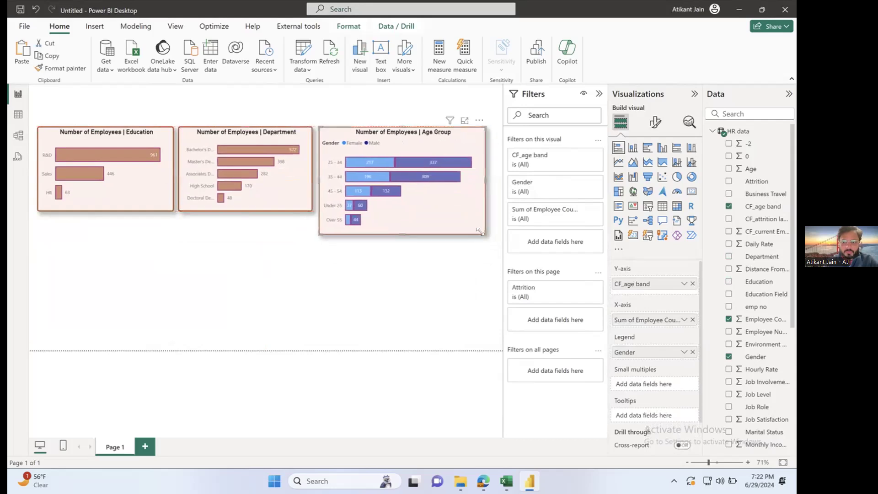
left_click_drag(485, 233, 492, 210)
left_click(384, 249)
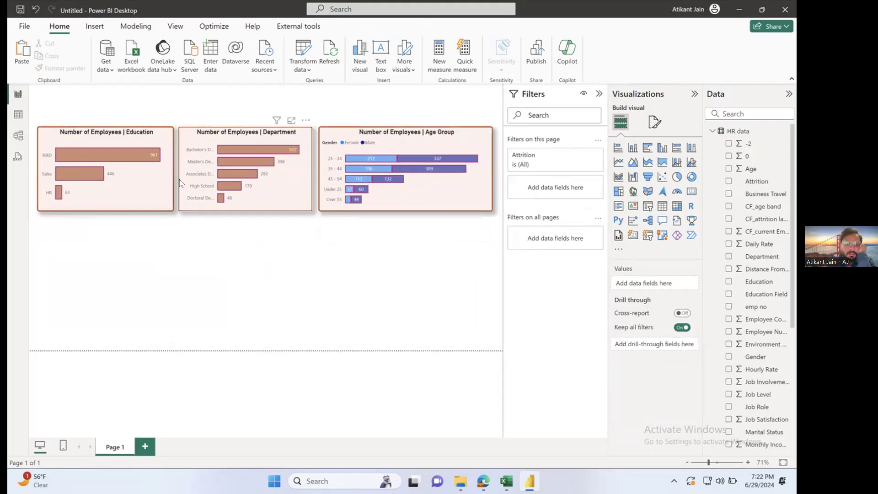
Convert the Education chart into a clustered column chart.
left_click(164, 180)
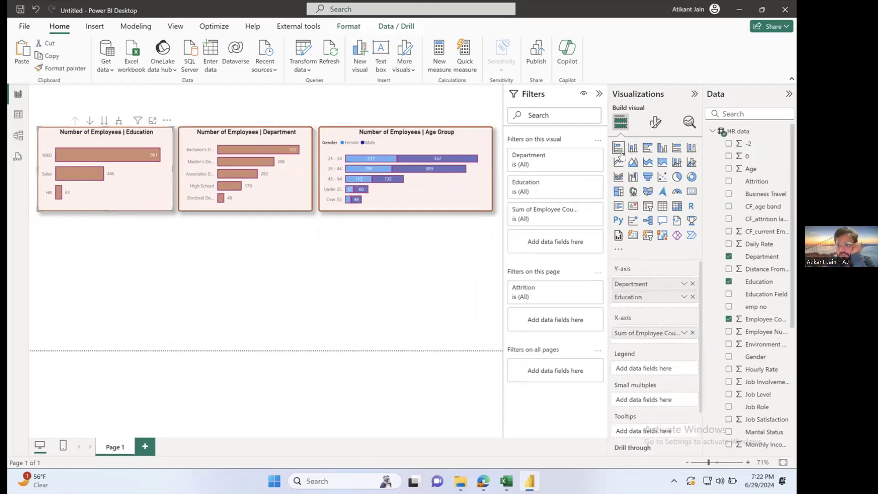
left_click(663, 148)
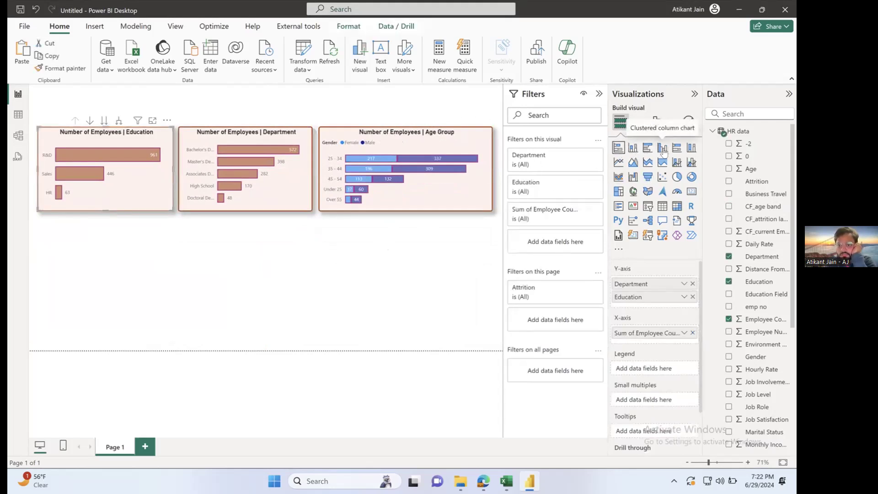
left_click(161, 230)
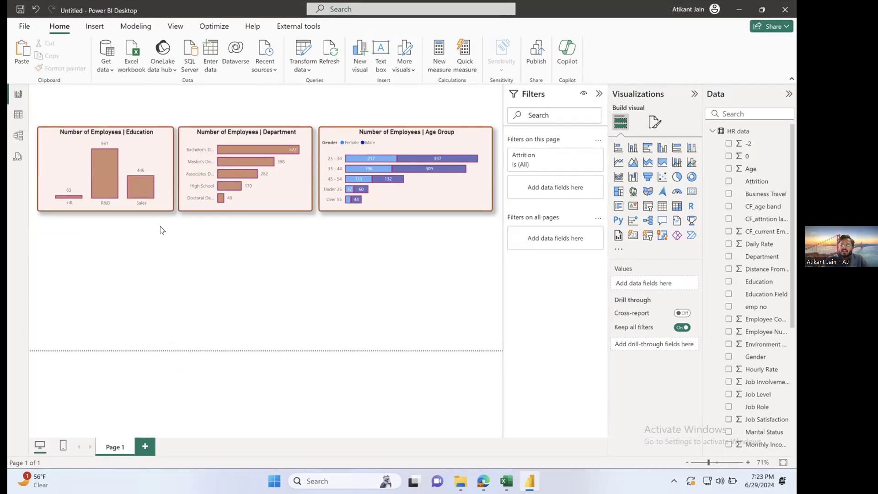
Add a matrix below the charts with Job Role in its rows, and enlarge it to fit all roles.
left_click(677, 205)
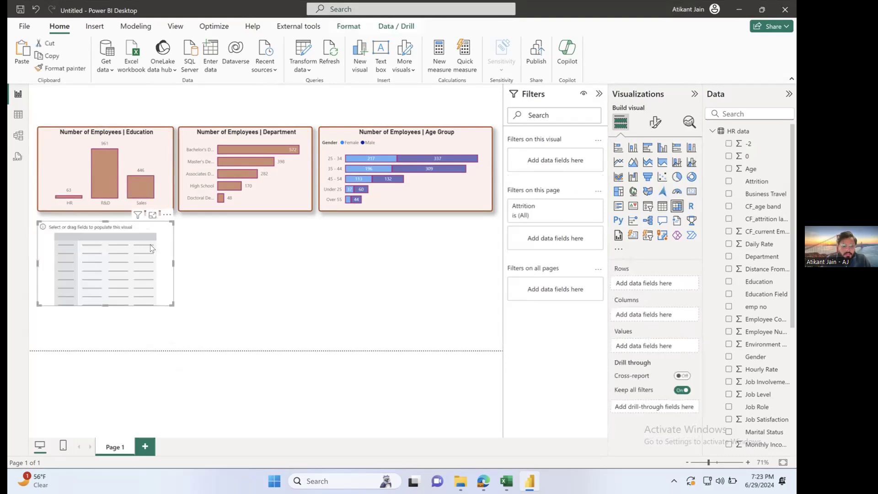
left_click_drag(150, 244, 202, 254)
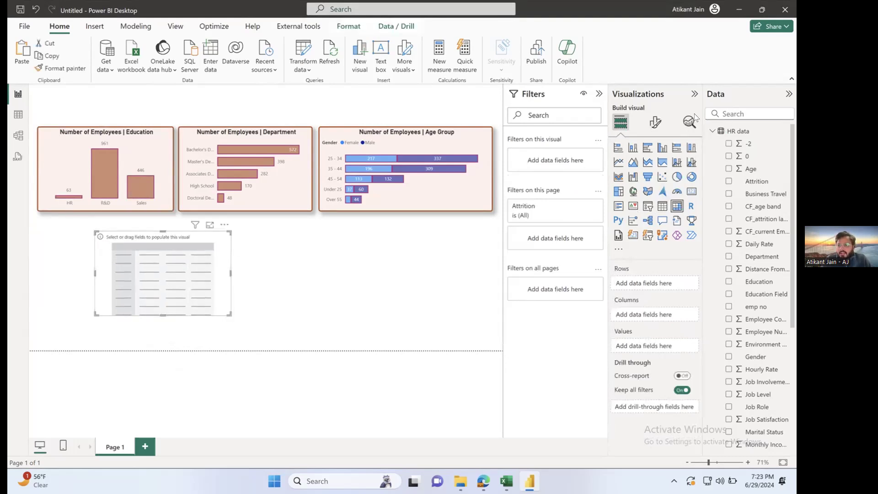
left_click(738, 113)
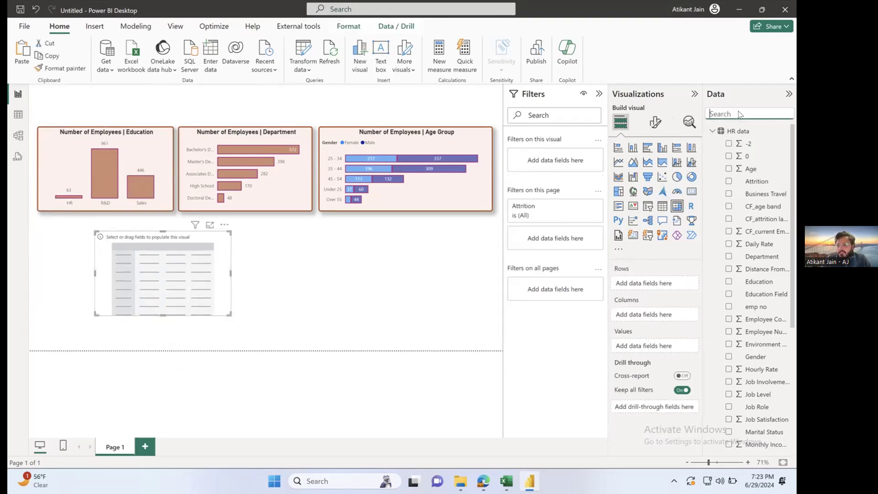
type("job r")
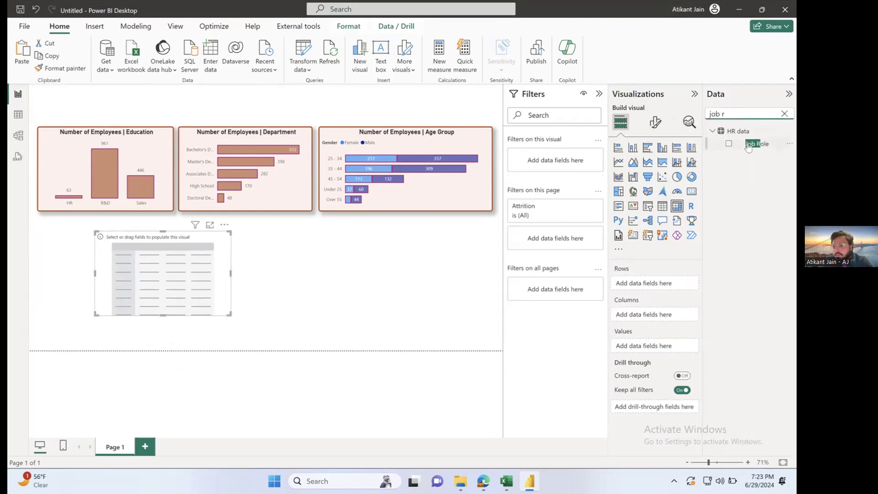
left_click_drag(756, 144, 655, 283)
left_click_drag(229, 313, 317, 342)
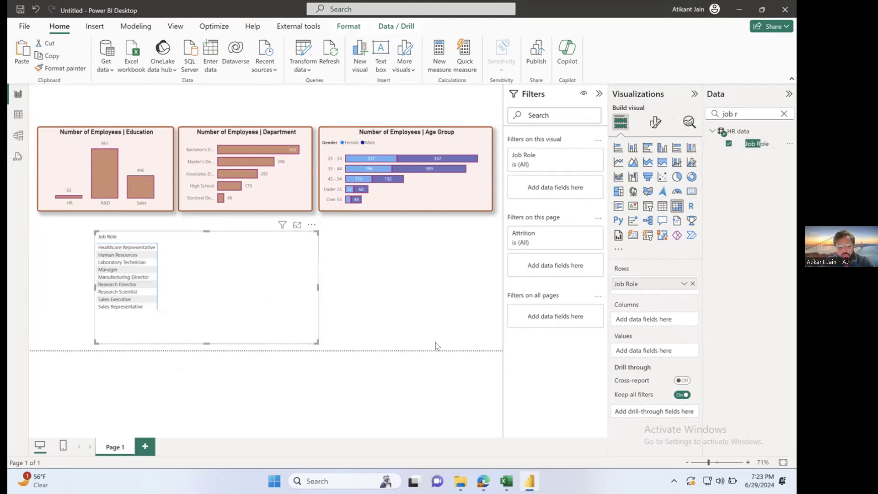
Add the Job Satisfaction field to the matrix as its columns instead of a summed value.
triple_click(741, 111)
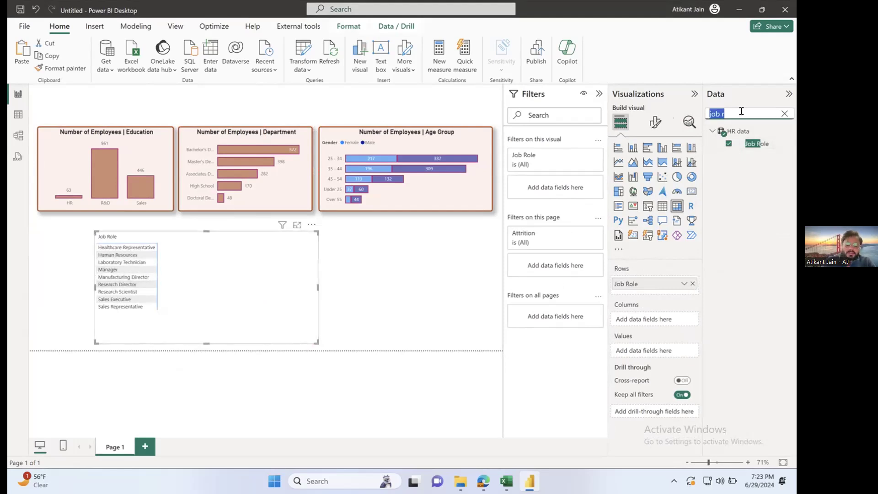
type("sat")
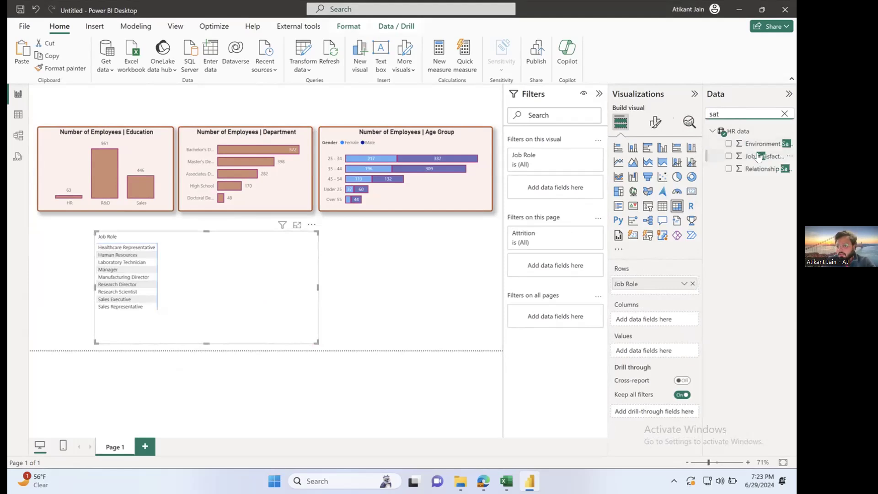
left_click(728, 156)
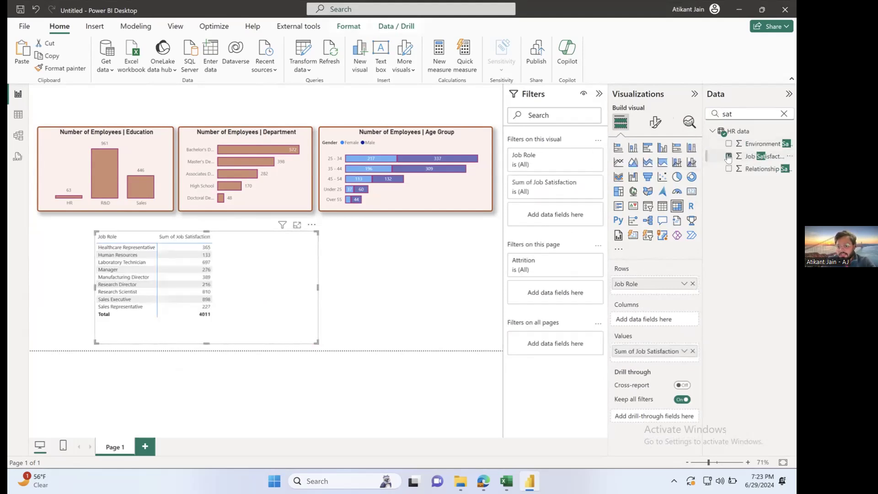
left_click_drag(655, 351, 650, 319)
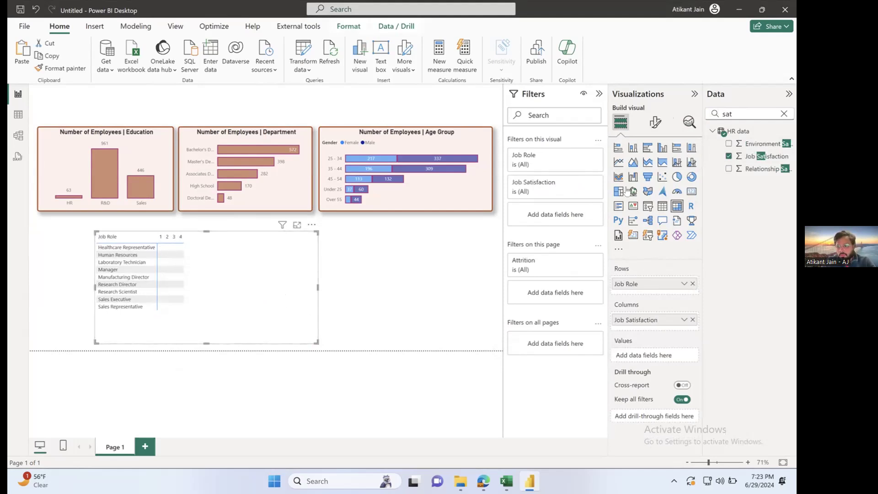
Add Employee Count to the matrix values, and shrink the matrix to fit its contents.
double_click(727, 115)
type("emp")
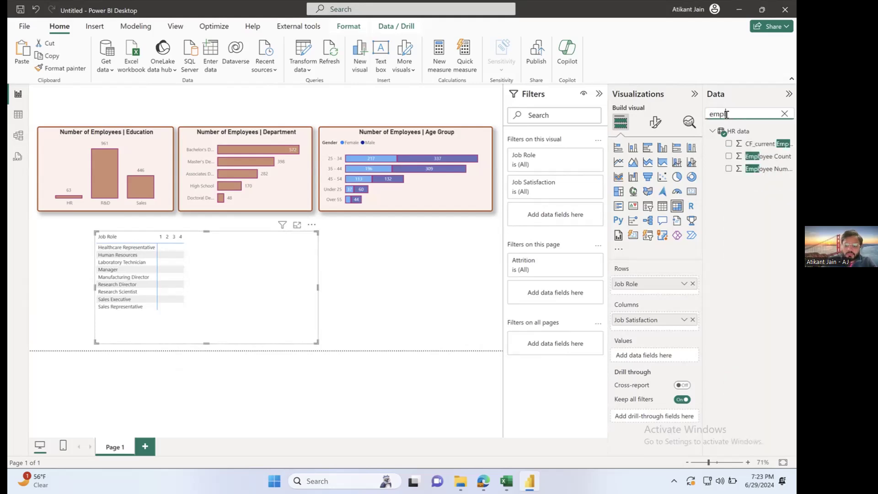
type("l")
left_click_drag(757, 156, 663, 359)
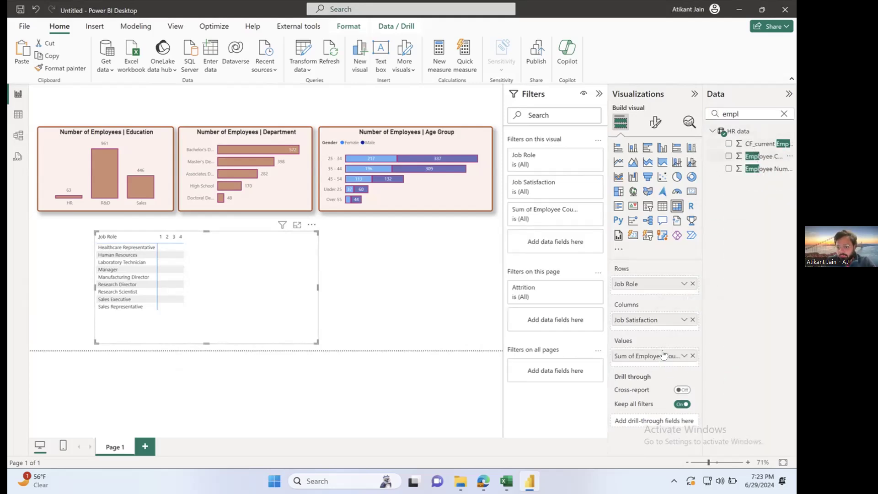
left_click(318, 343)
left_click_drag(316, 343, 248, 323)
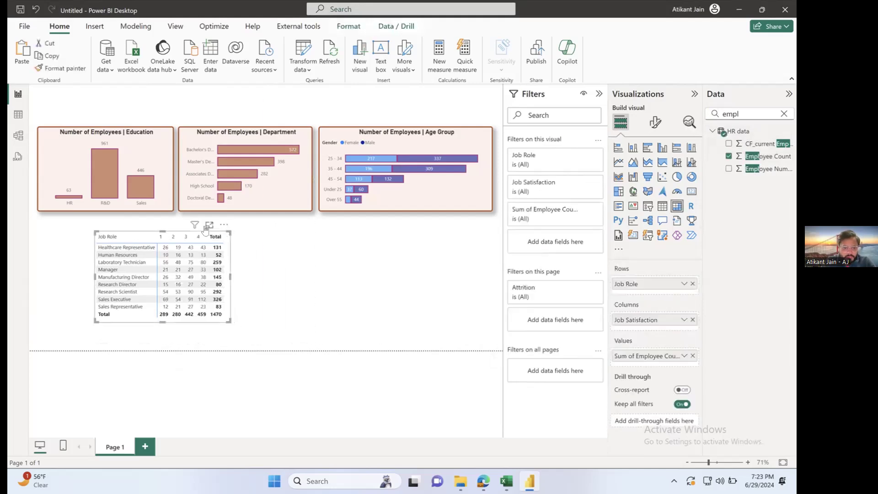
Open the matrix in focus mode and show its Employee Count values as percent of row total.
left_click(207, 225)
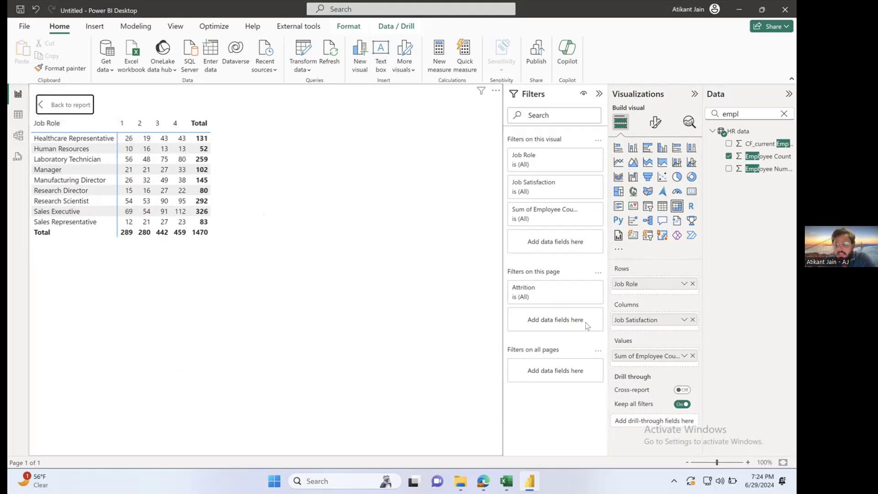
left_click(684, 355)
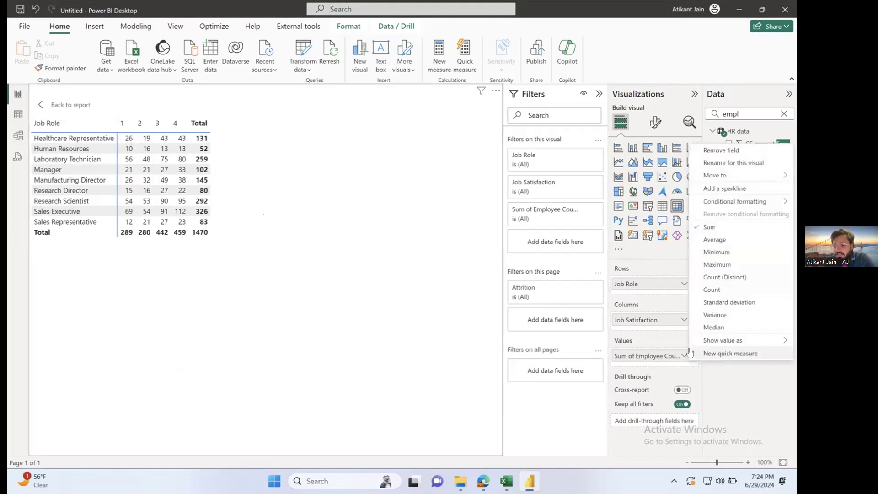
mouse_move(704, 343)
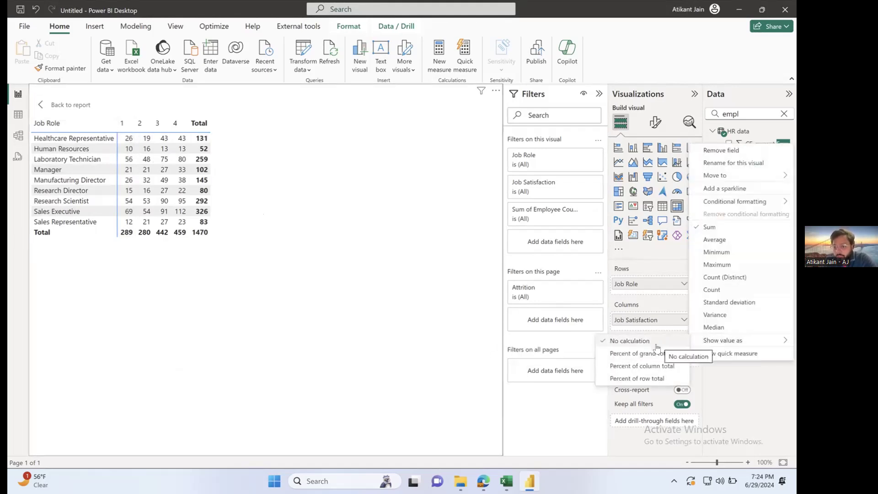
left_click(654, 378)
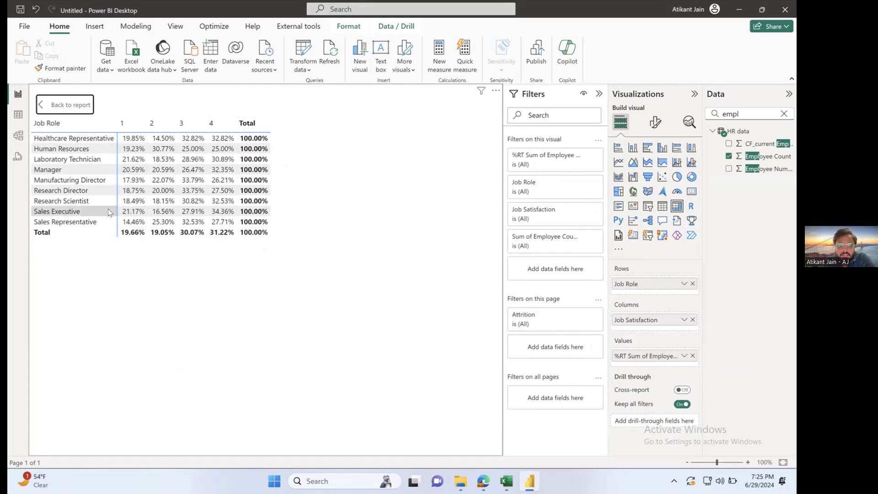
Show the matrix's Employee Count values with no calculation instead of percent of row total, and return to the report page.
left_click(256, 212)
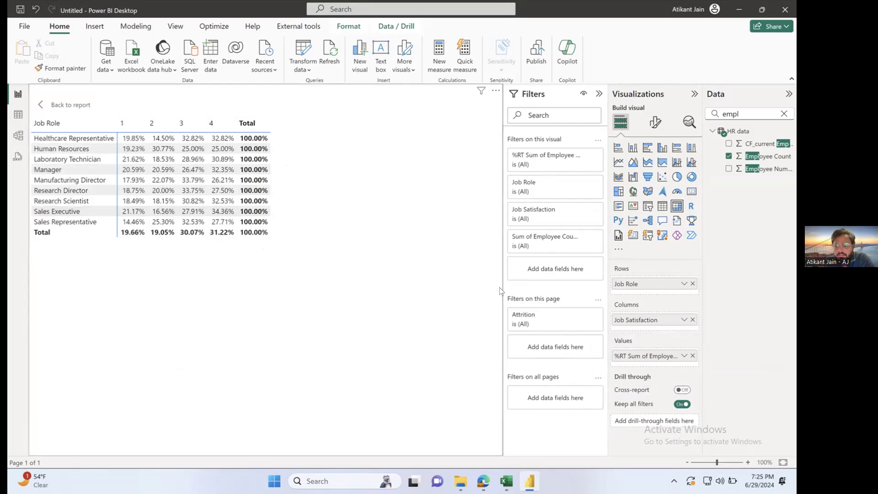
left_click(682, 356)
mouse_move(727, 353)
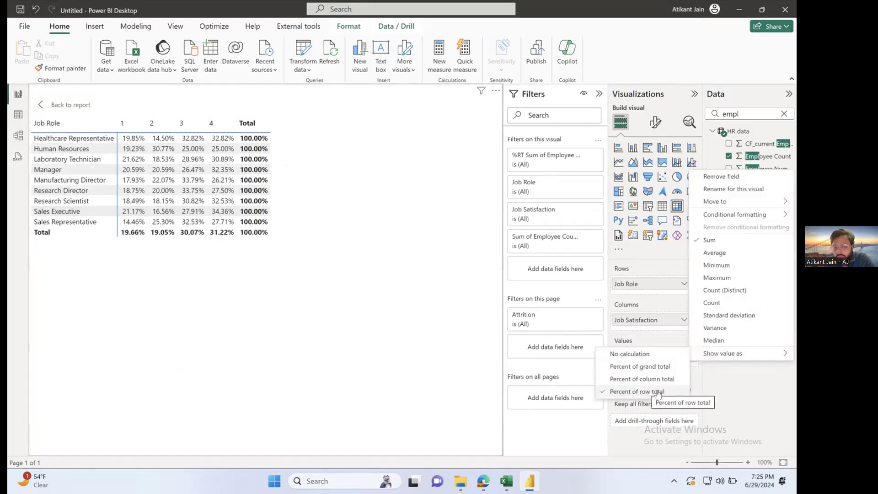
left_click(648, 358)
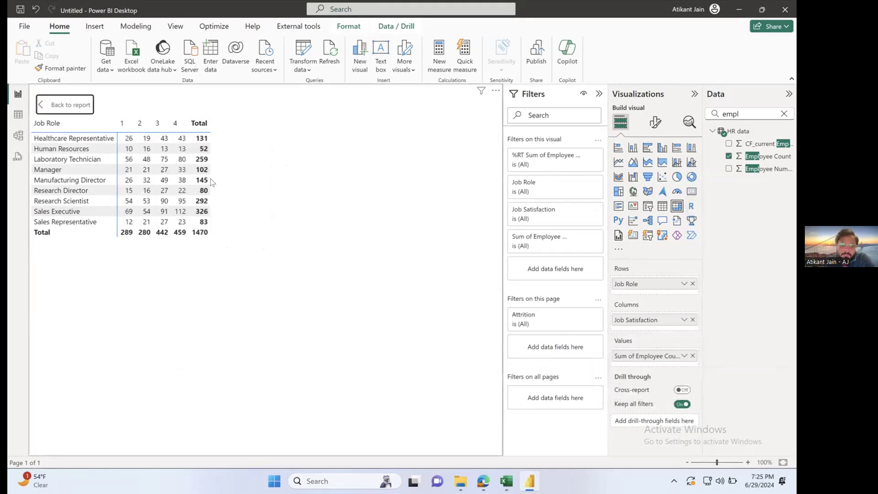
left_click(71, 107)
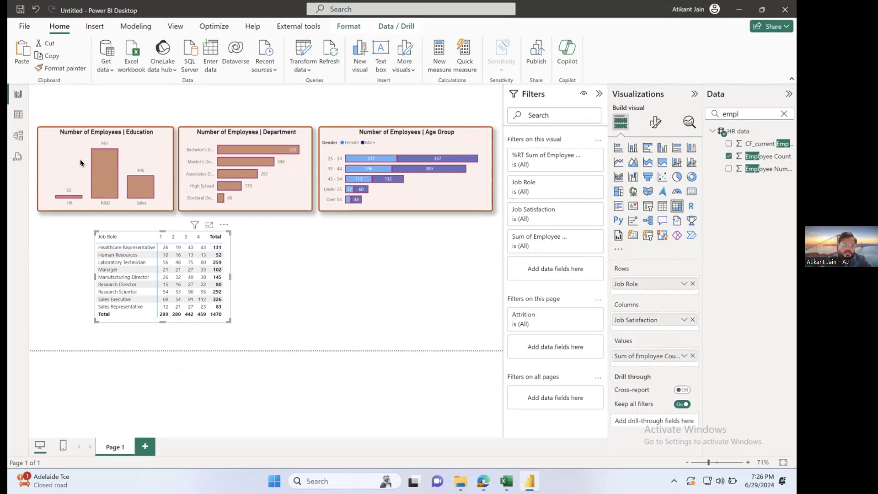
Find the Job Satisfaction column in the HR data table, examine its distinct values in the filter list, and return to the report view.
left_click(18, 115)
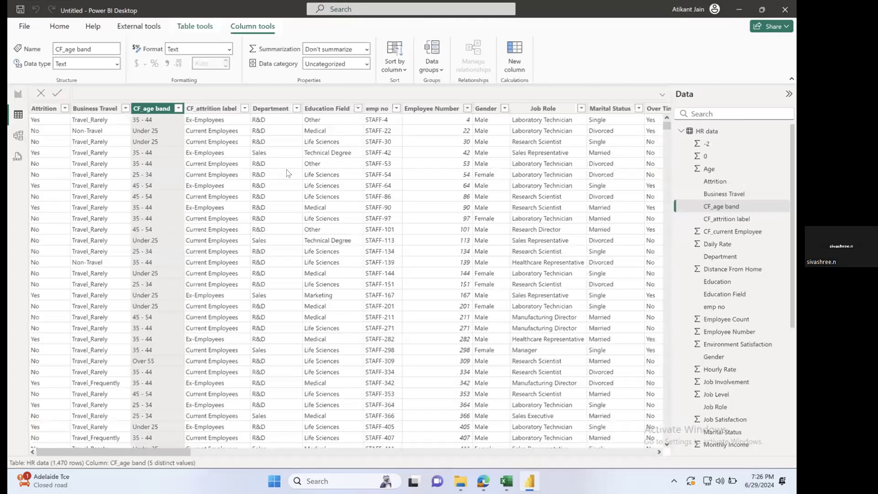
scroll(288, 173, "right", 15)
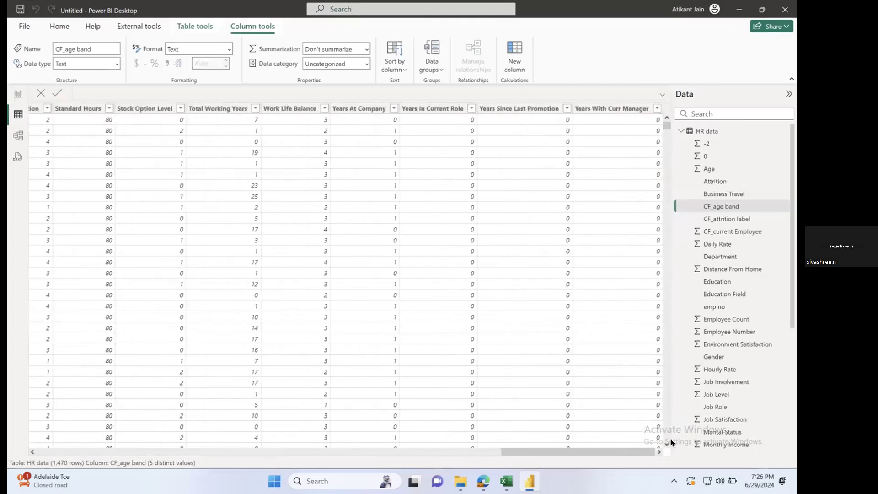
left_click(727, 115)
type("job")
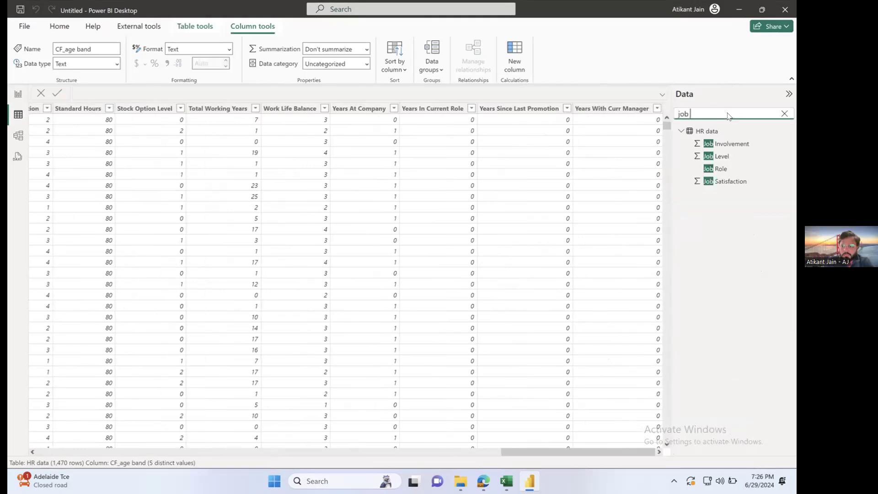
left_click(727, 182)
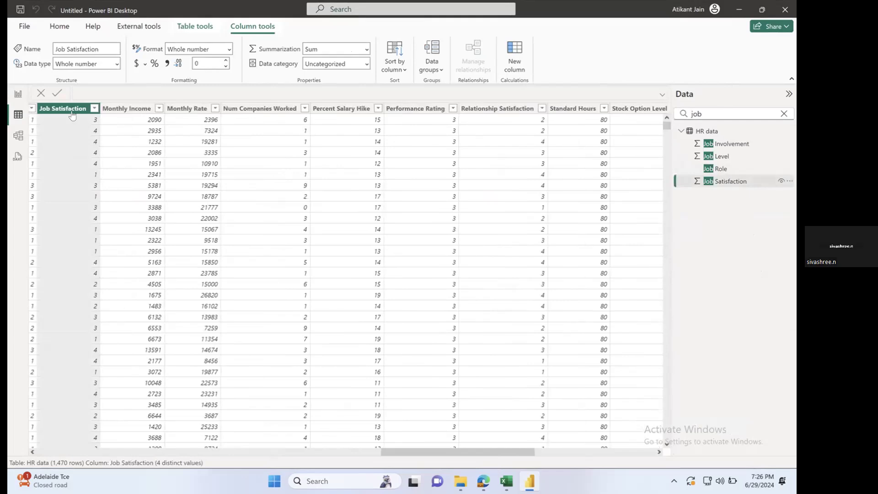
left_click(95, 108)
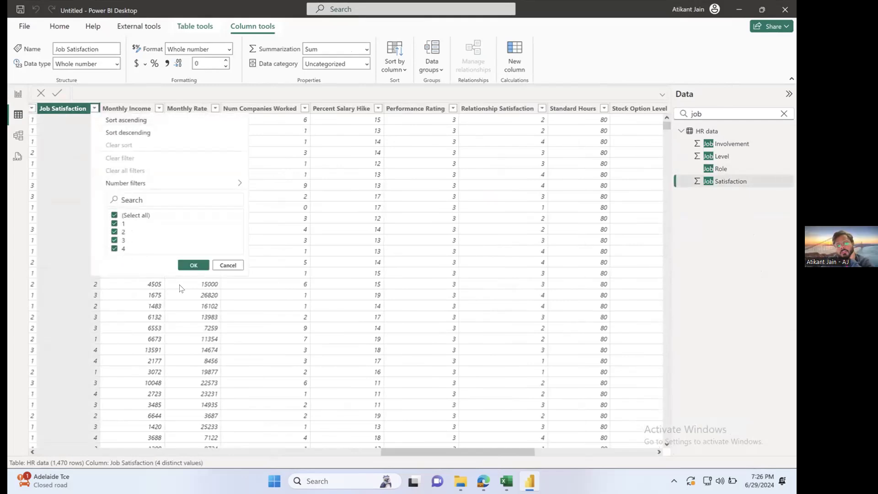
left_click(227, 265)
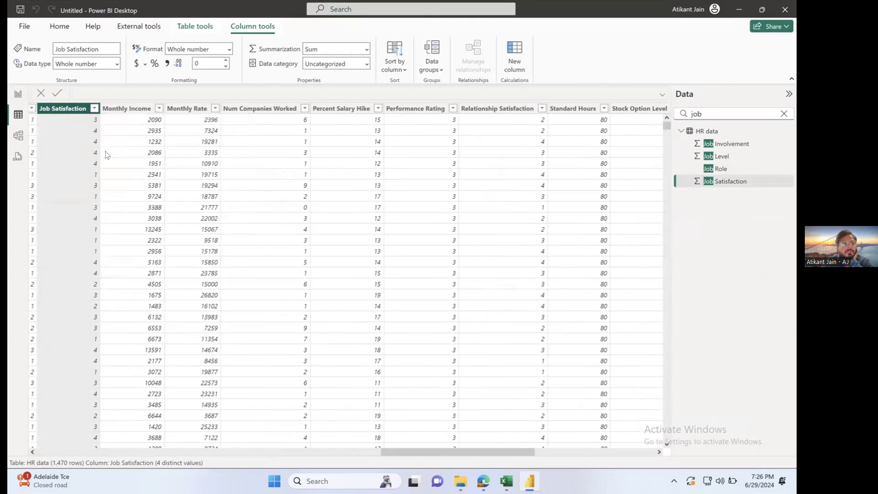
left_click(20, 94)
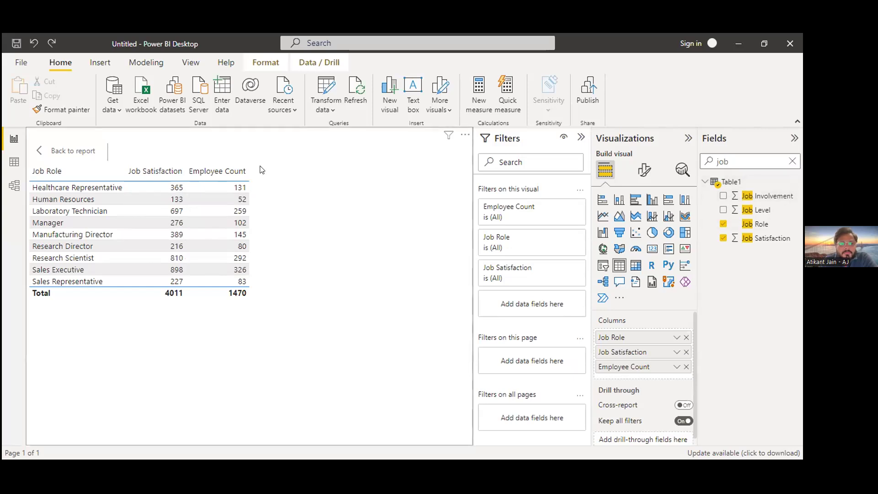
Leave focus mode on the job role table and return to the report page.
left_click(71, 152)
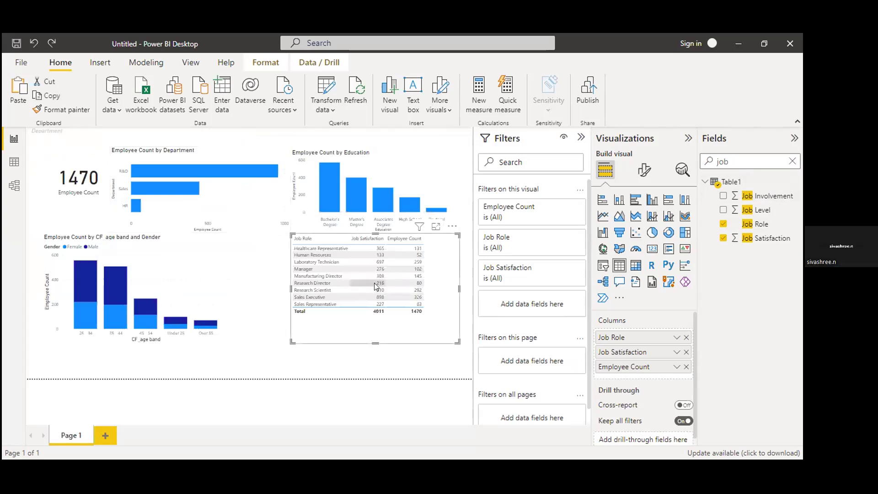
mouse_move(390, 283)
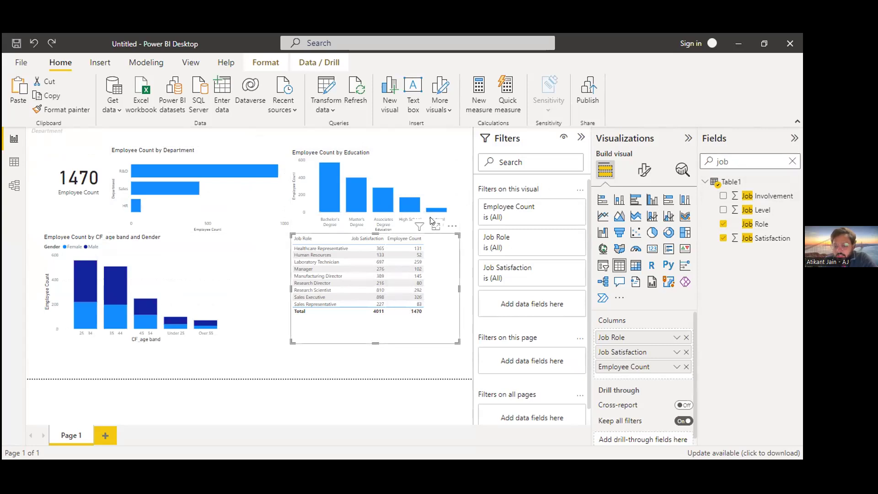
left_click(688, 137)
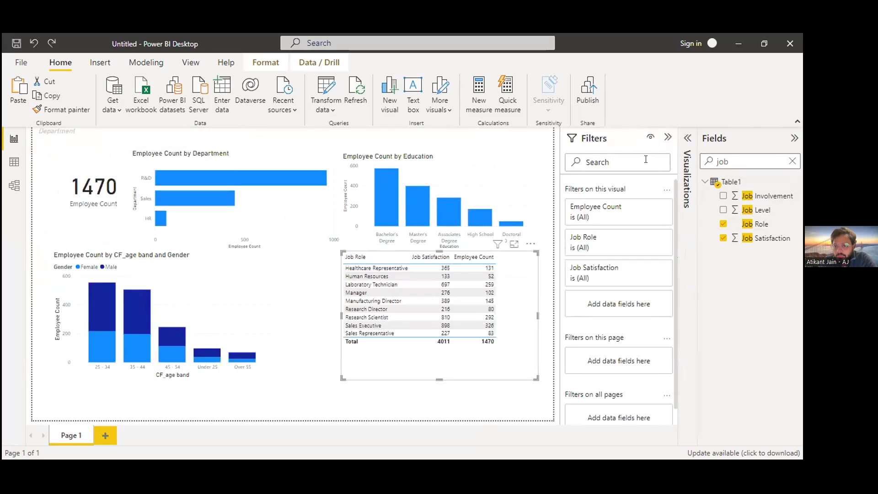
left_click(687, 138)
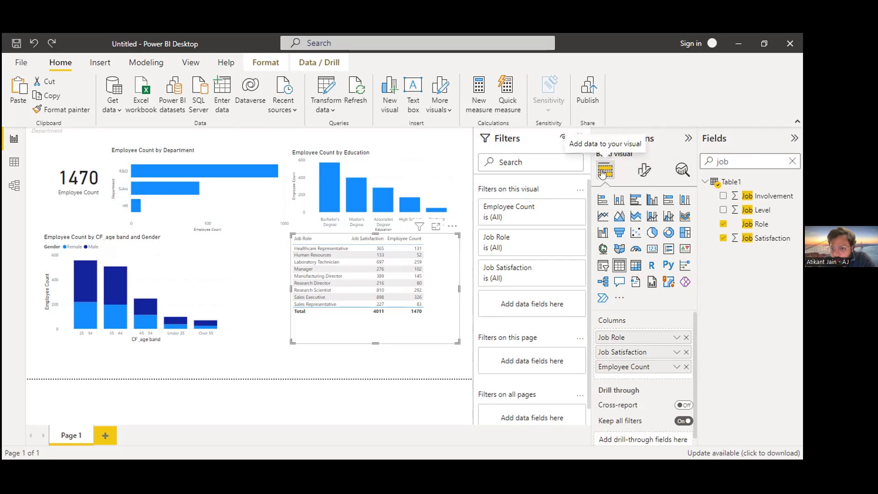
left_click(618, 296)
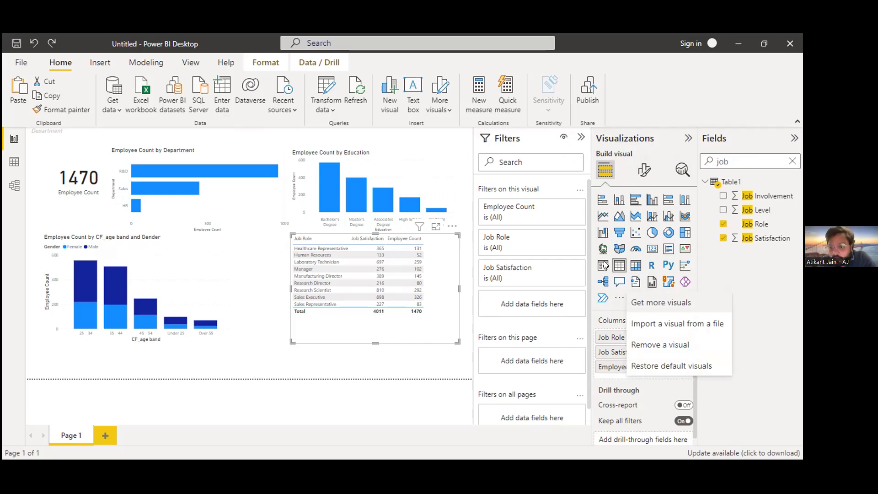
key("Escape")
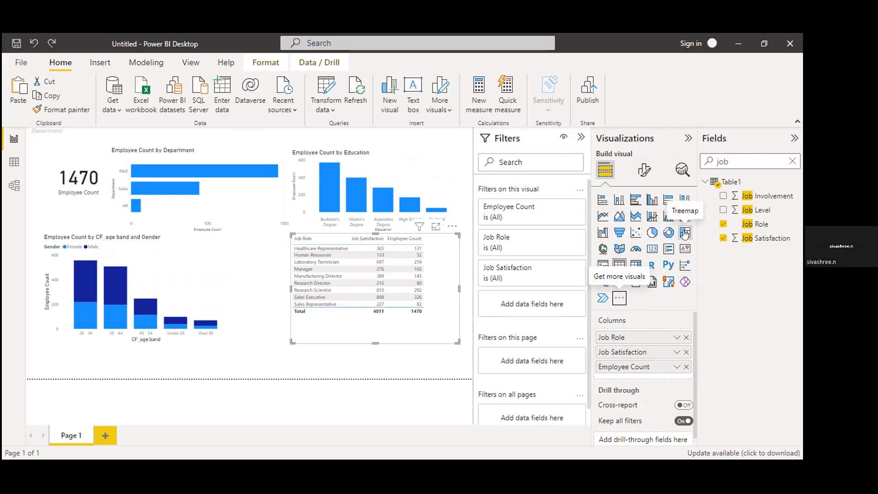
Convert the job role table to a matrix and move Job Satisfaction from its values to its columns.
left_click(637, 270)
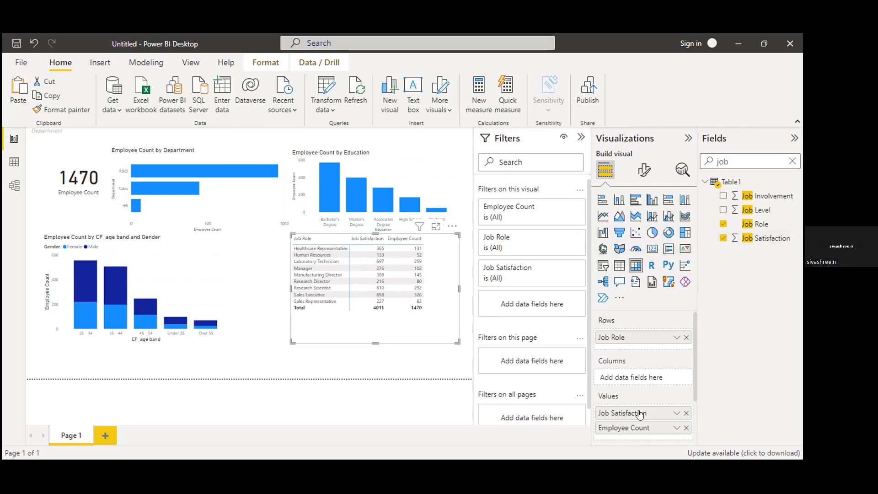
left_click_drag(639, 414, 632, 391)
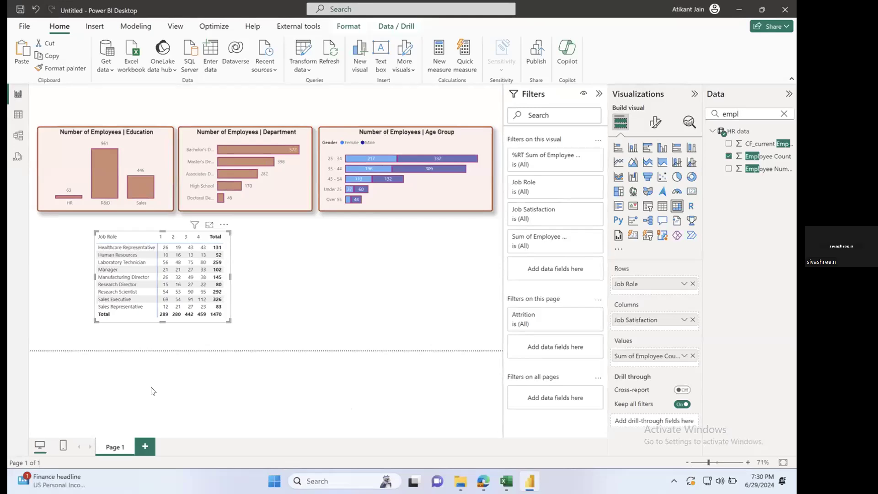
Shift the job role matrix to the right below the charts, and review the Show value as options for its Employee Count.
left_click_drag(225, 298, 272, 296)
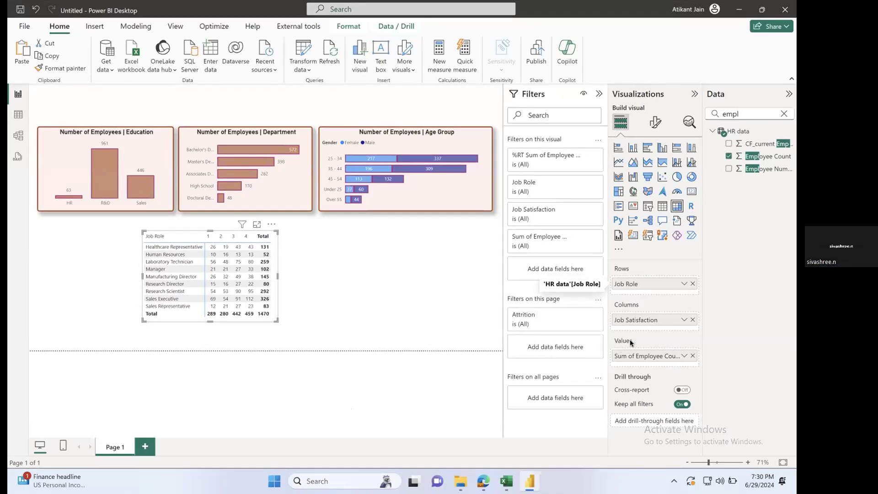
left_click(684, 355)
mouse_move(714, 343)
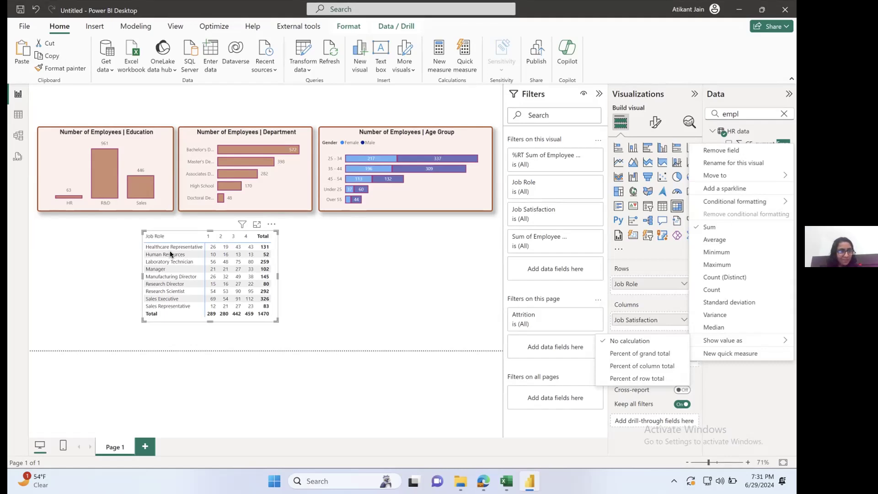
left_click(202, 280)
Highlight the Manager row in the matrix repeatedly to examine how the selection affects the three charts.
left_click(161, 269)
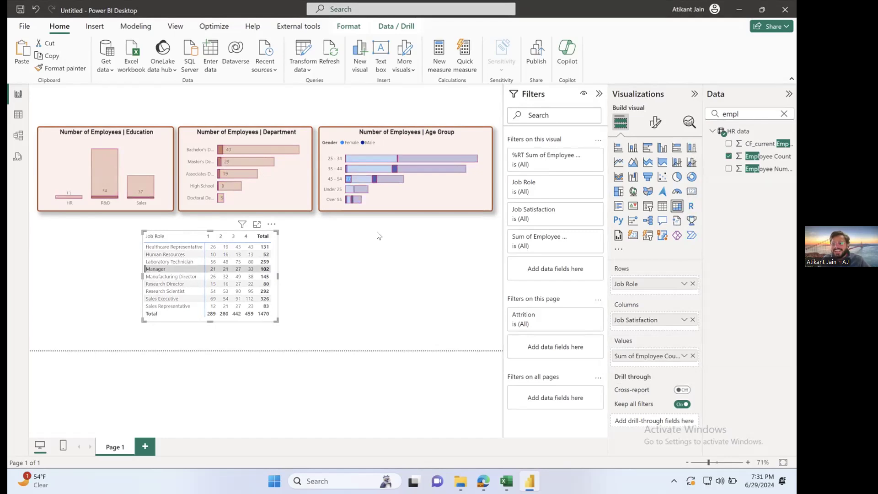
left_click(161, 268)
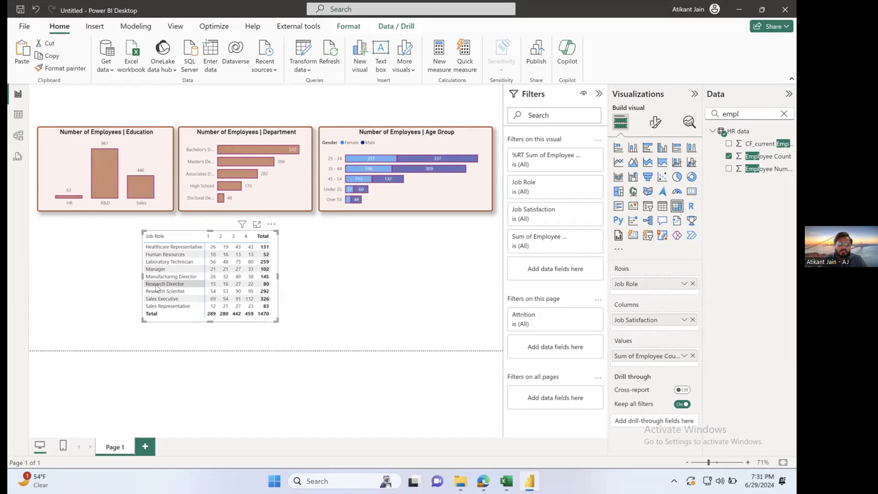
left_click(163, 270)
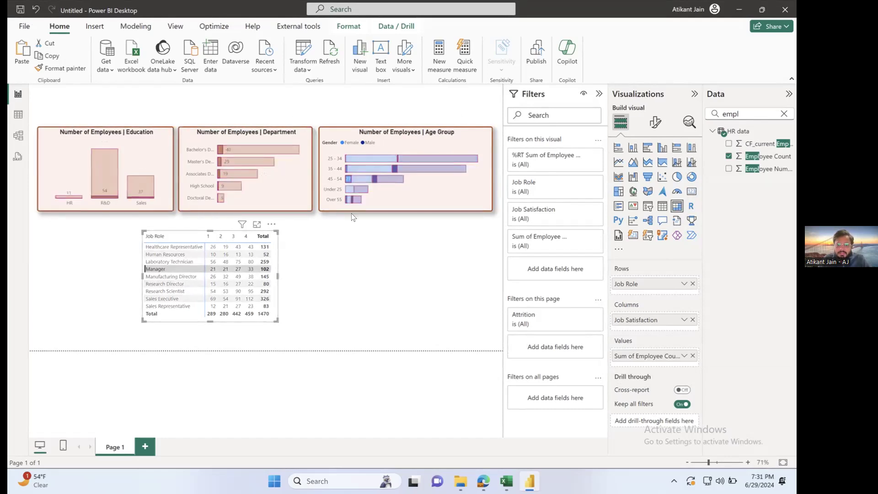
left_click(177, 267)
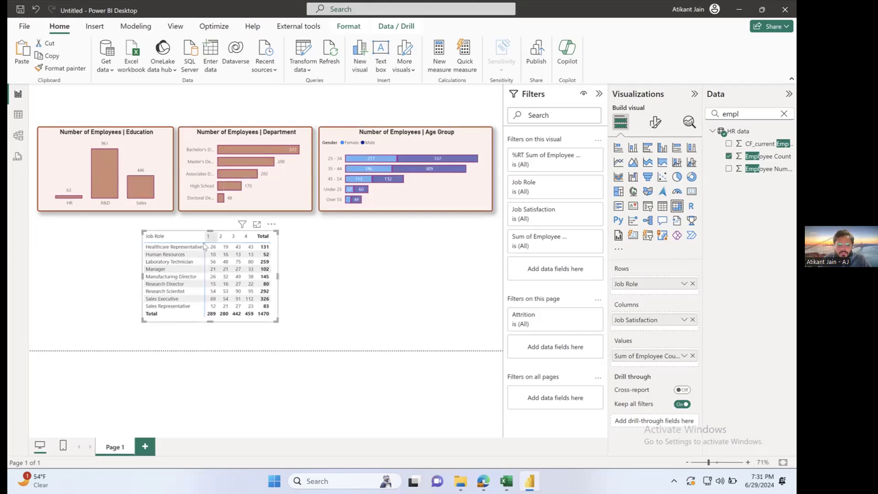
left_click(171, 269)
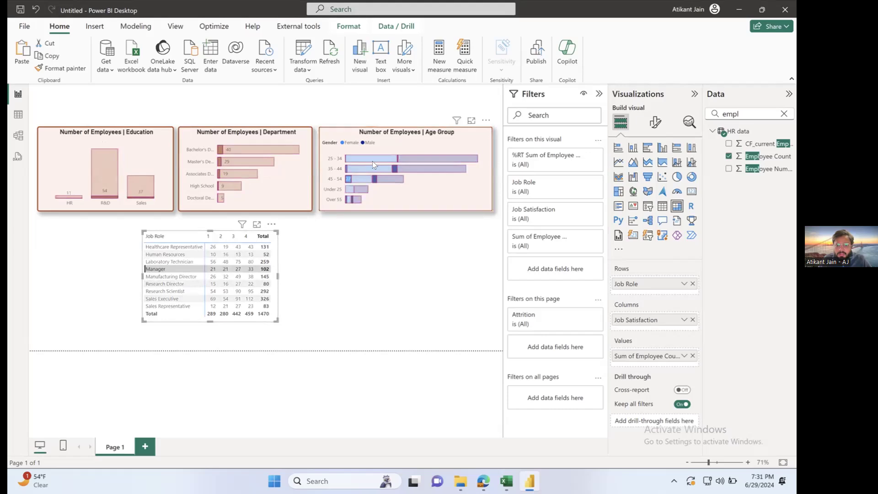
left_click(384, 107)
Turn on Edit interactions for the matrix and make it filter the Age Group chart instead of highlighting it.
left_click_drag(71, 7, 72, 77)
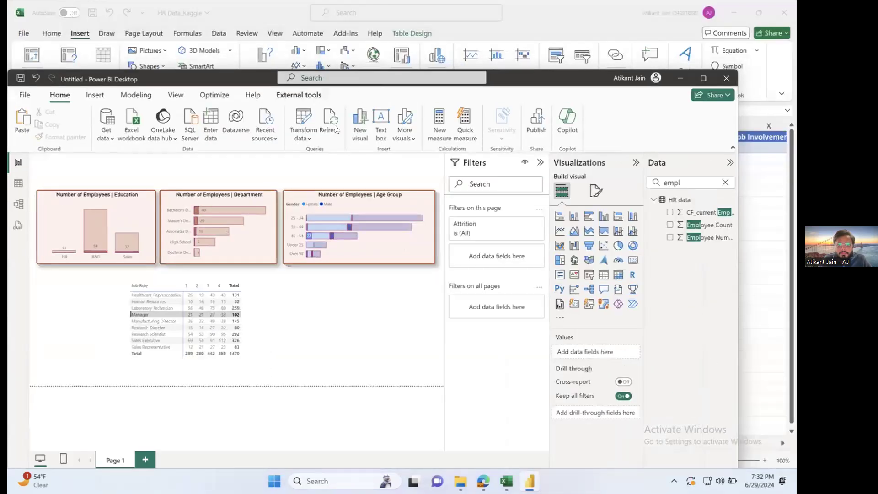
left_click(244, 303)
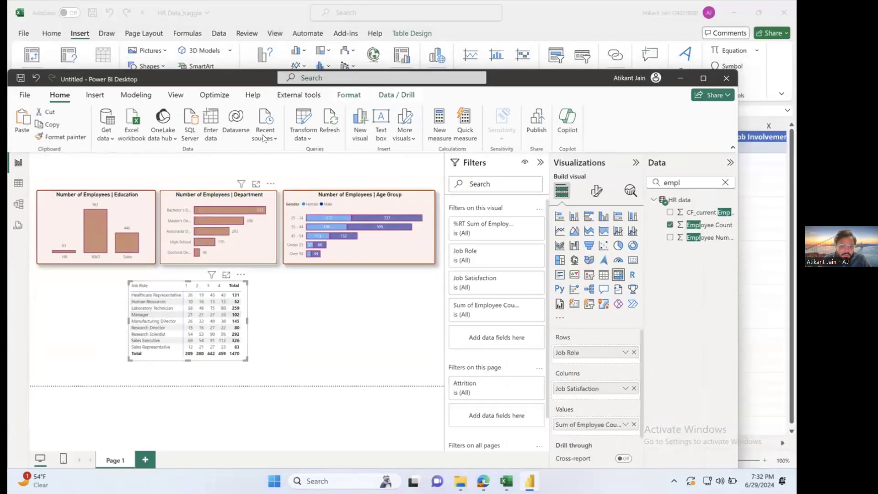
left_click(350, 94)
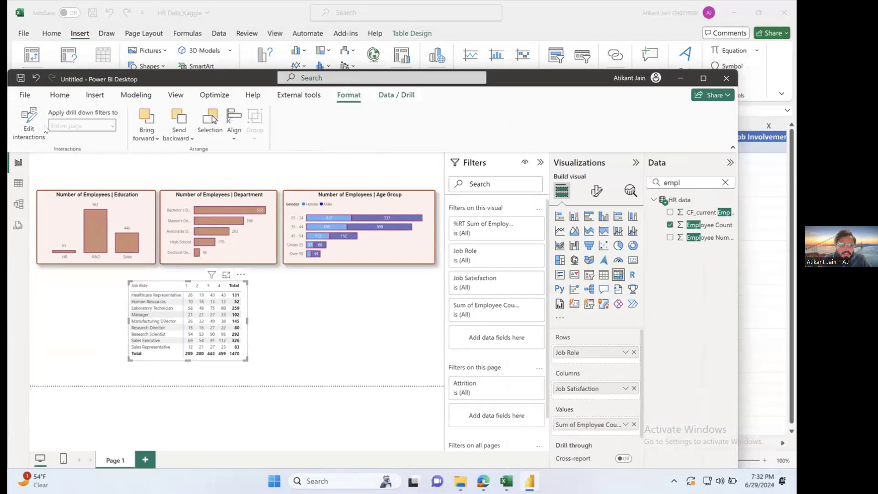
left_click(28, 122)
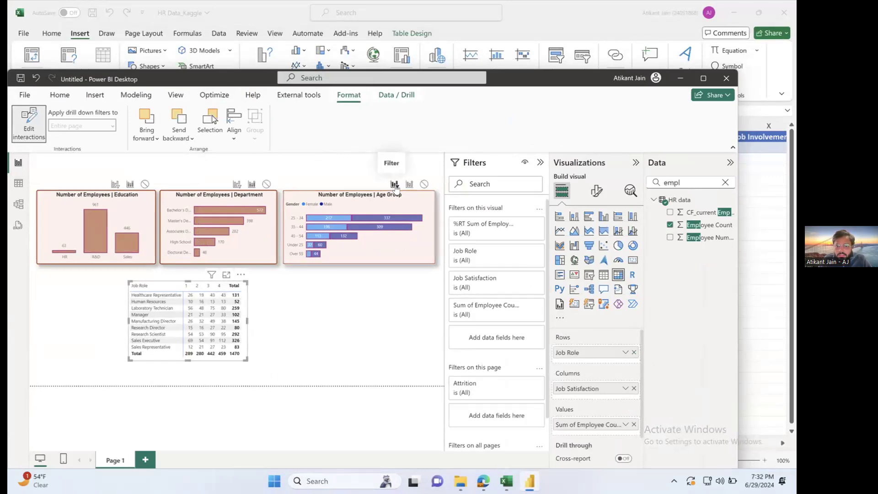
left_click(338, 314)
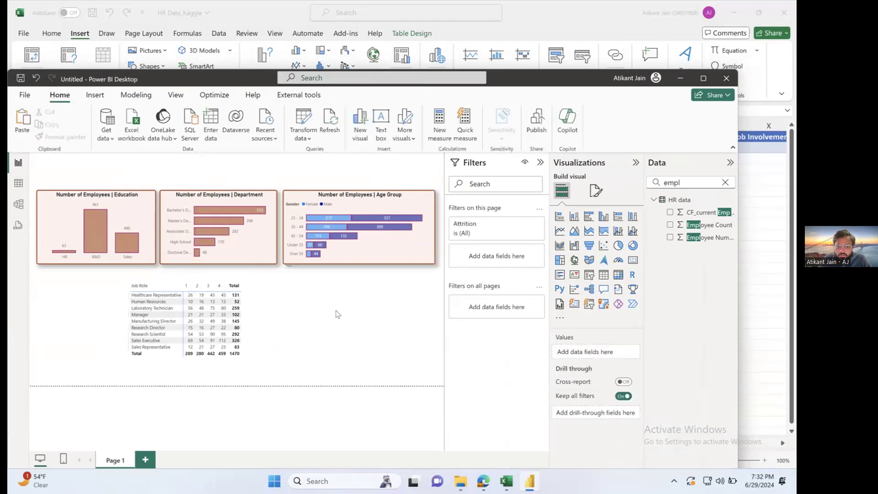
Test the matrix interactions on the charts by selecting the Manager row, clearing it, and selecting Research Scientist.
left_click(142, 314)
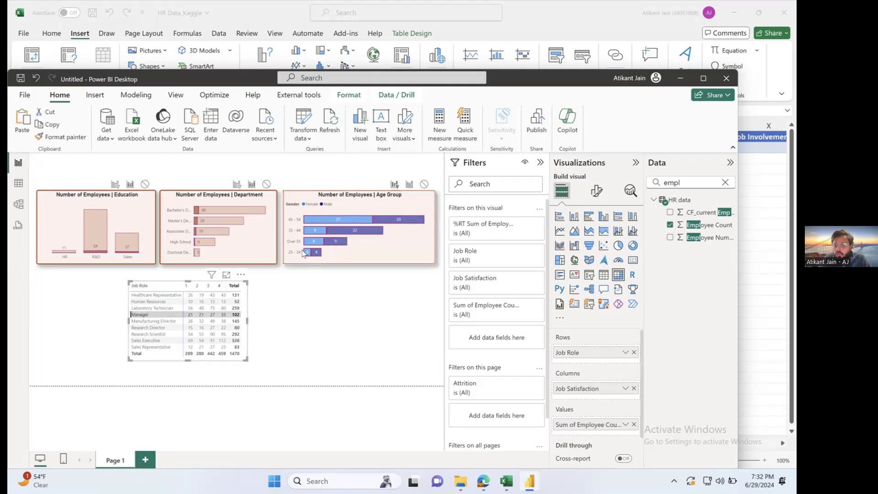
left_click(147, 315)
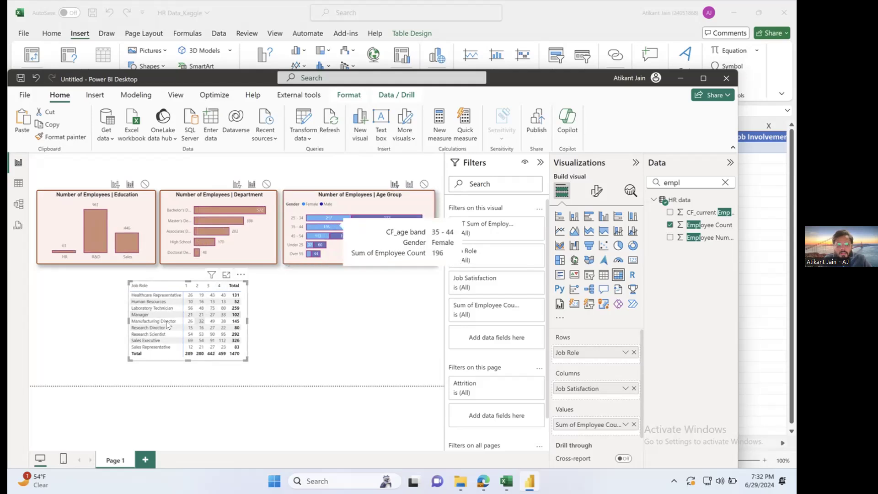
left_click(142, 334)
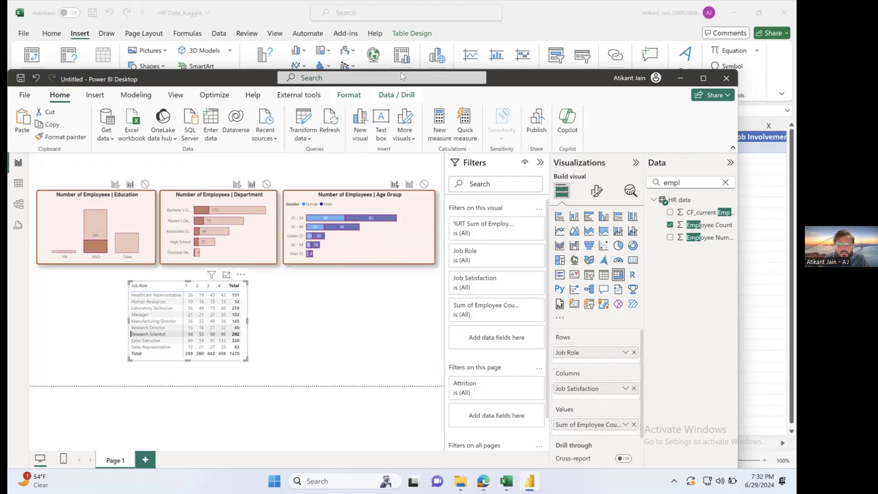
Make the matrix filter the Department and Education charts instead of highlighting them, and clear the Research Scientist selection.
left_click(347, 96)
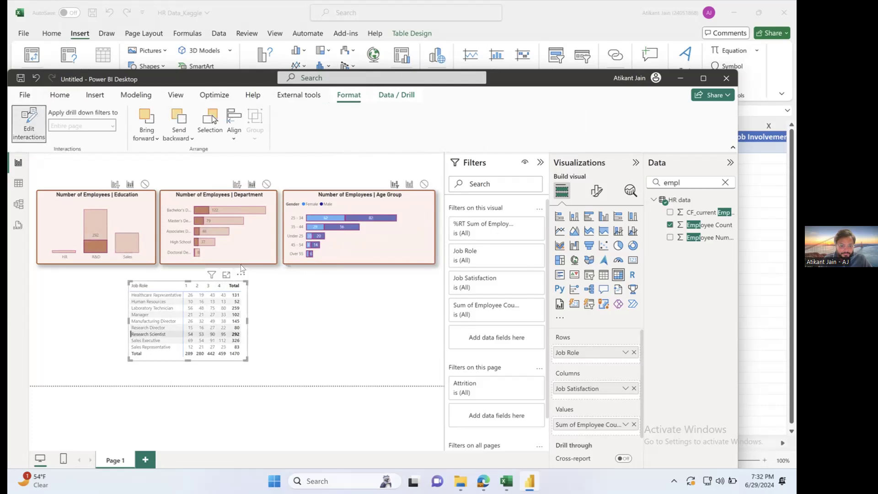
left_click(237, 185)
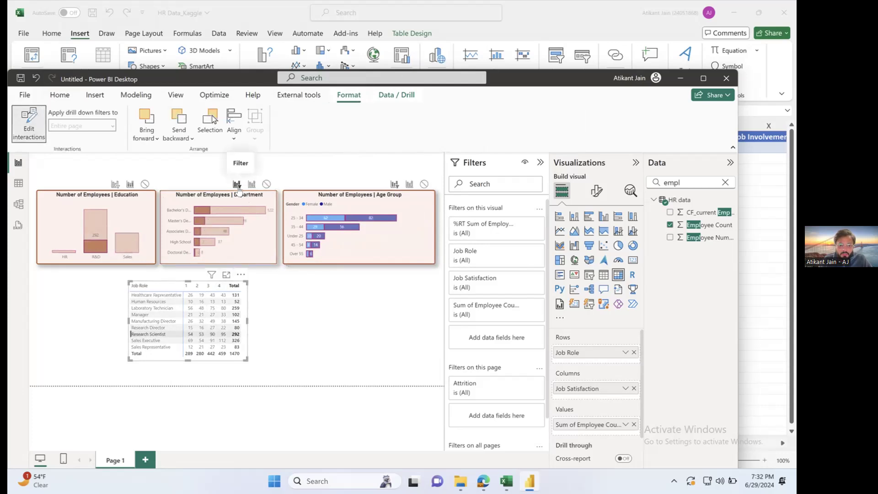
left_click(115, 184)
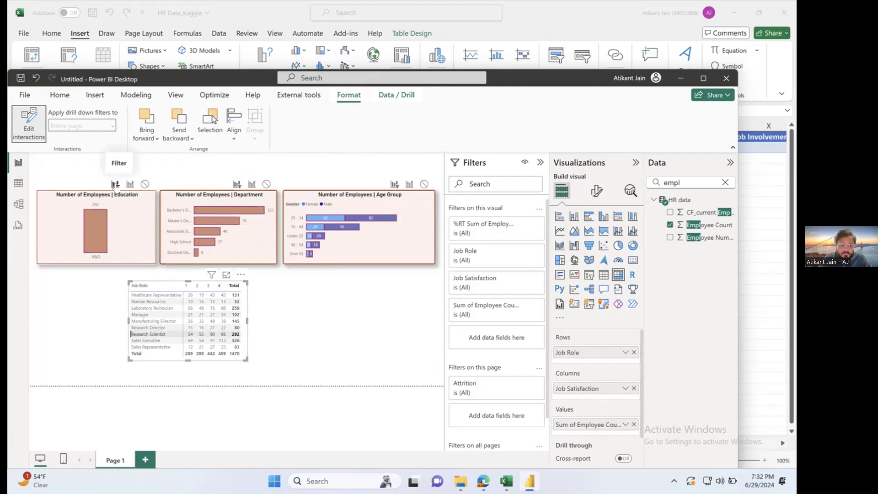
left_click(162, 331)
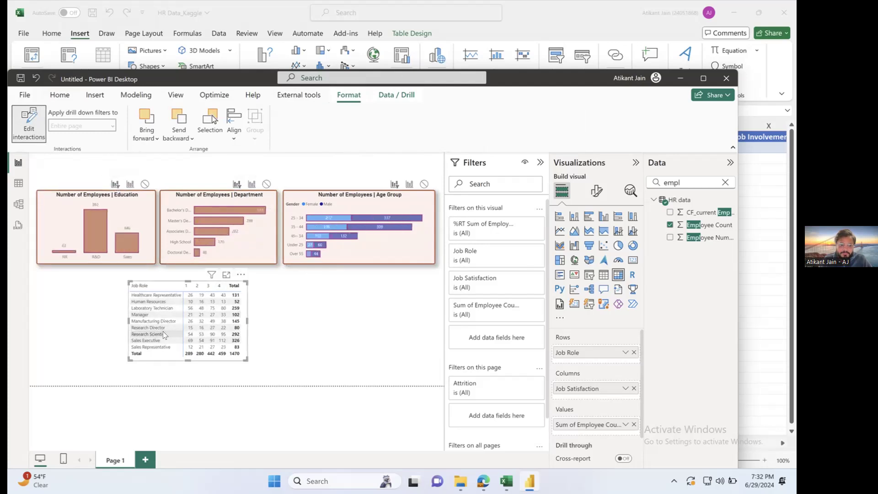
Turn off Edit interactions for the matrix and maximize the report window.
left_click(59, 95)
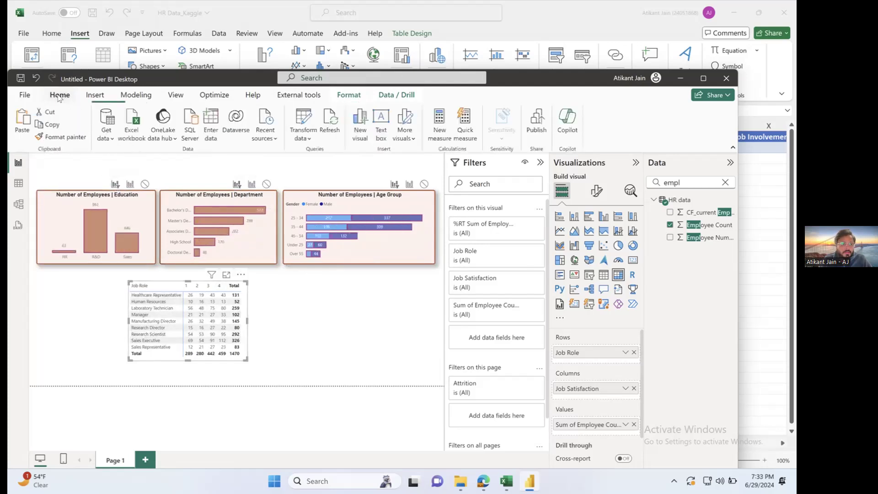
left_click(348, 94)
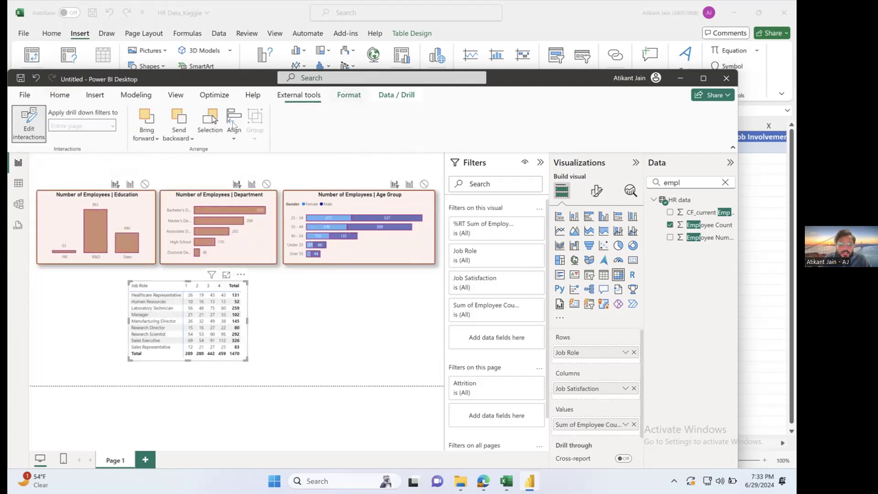
left_click(35, 129)
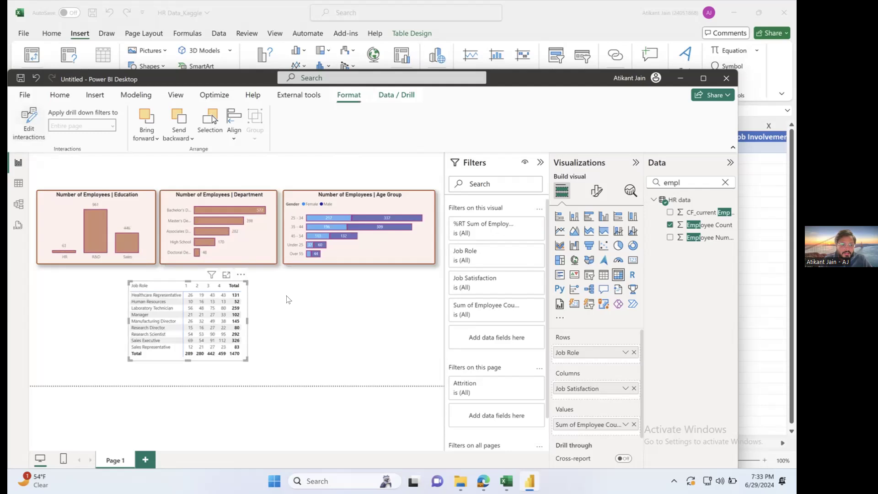
double_click(249, 79)
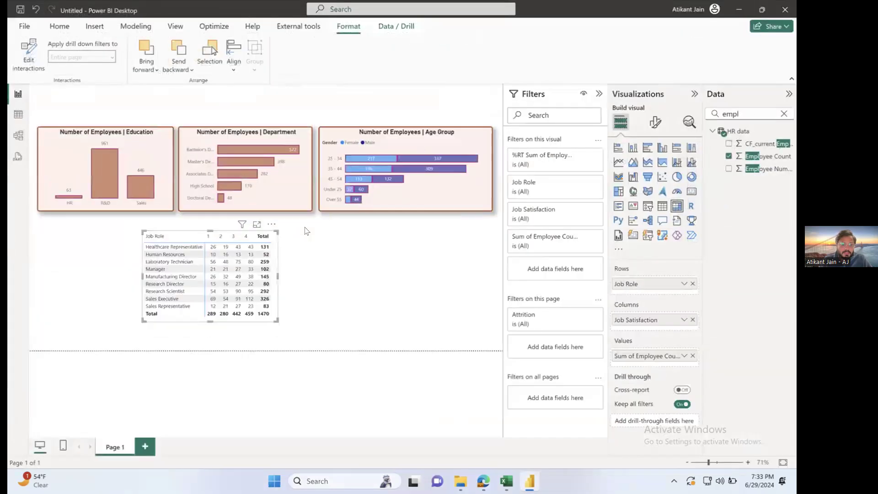
Test cross-filtering by selecting and clearing the Laboratory Technician row and the R&D bar in the Education chart.
left_click(163, 259)
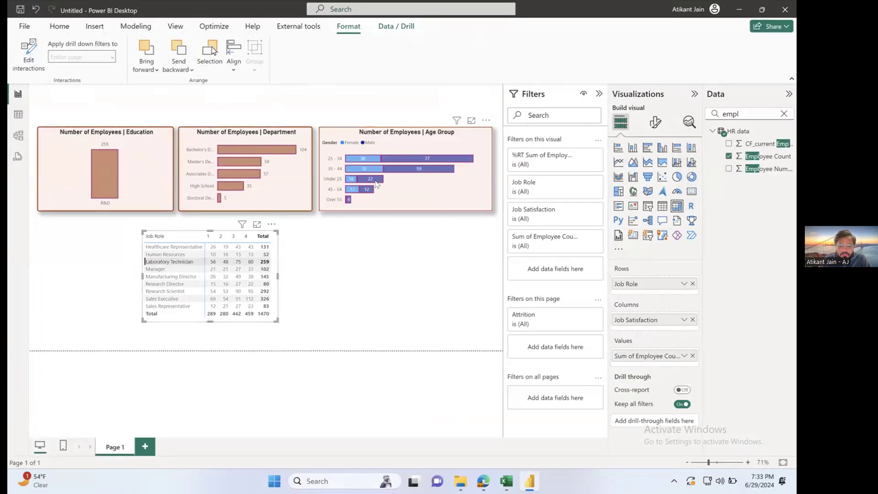
left_click(180, 262)
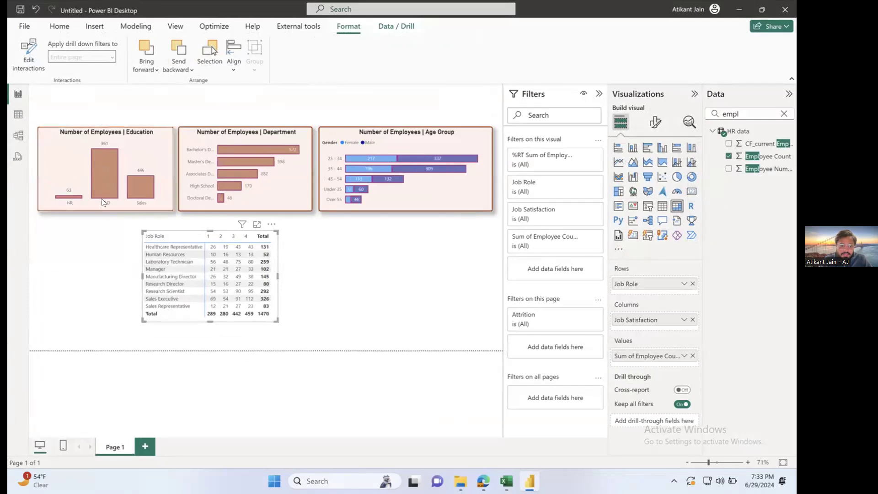
left_click(100, 177)
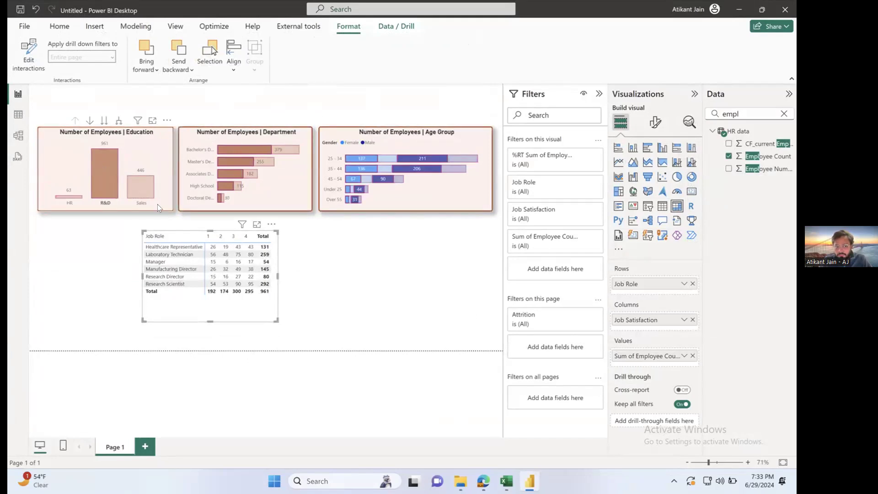
left_click(105, 183)
left_click(397, 298)
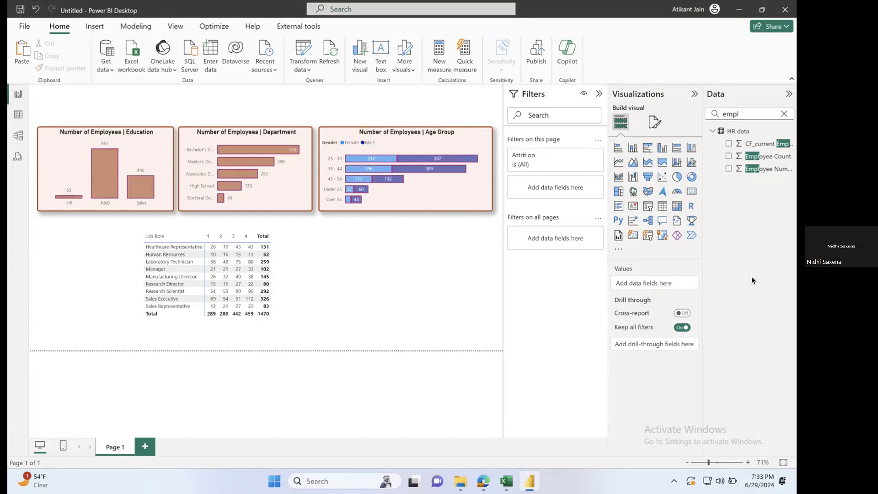
Move the job role matrix further right below the charts, and check it in focus mode before returning to the report.
left_click(276, 288)
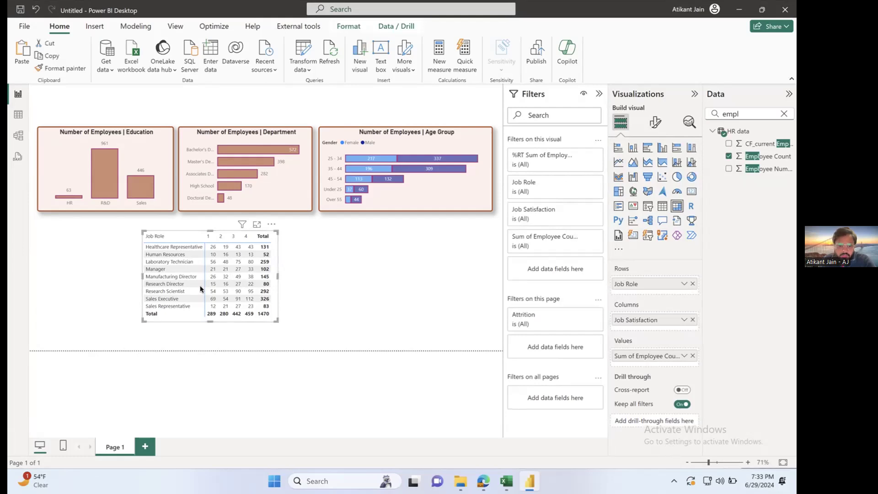
left_click_drag(278, 276, 335, 277)
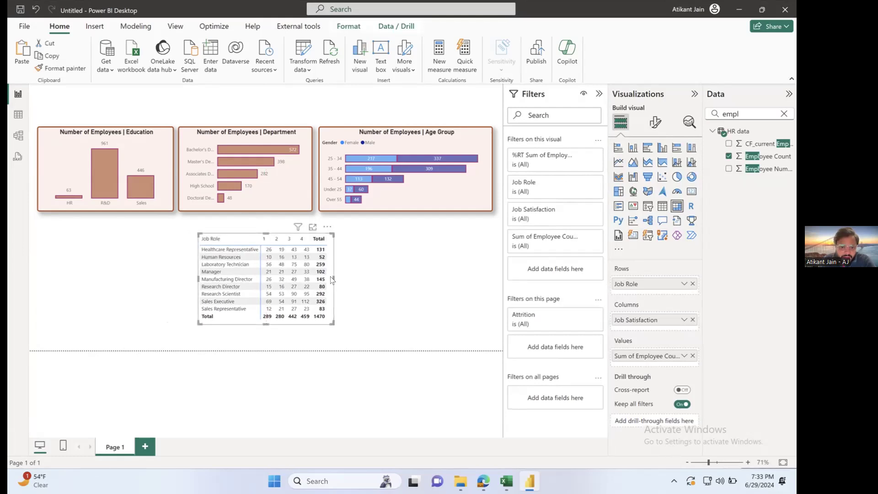
left_click(313, 225)
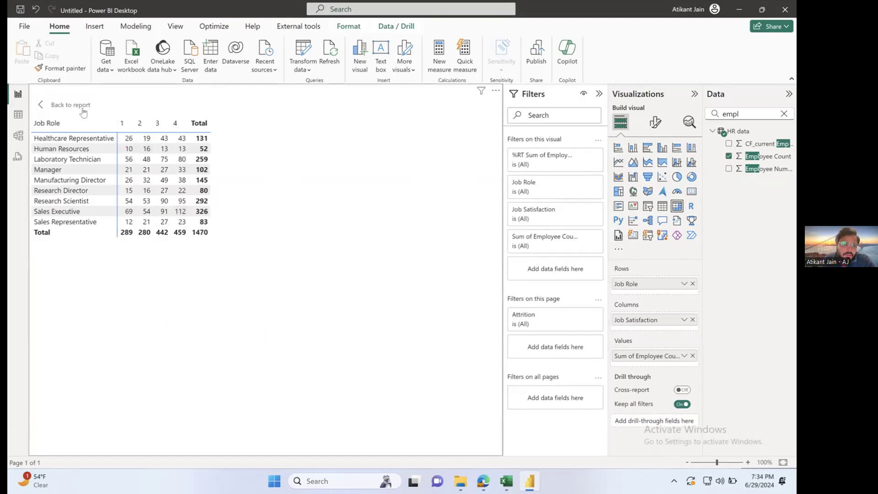
left_click(68, 105)
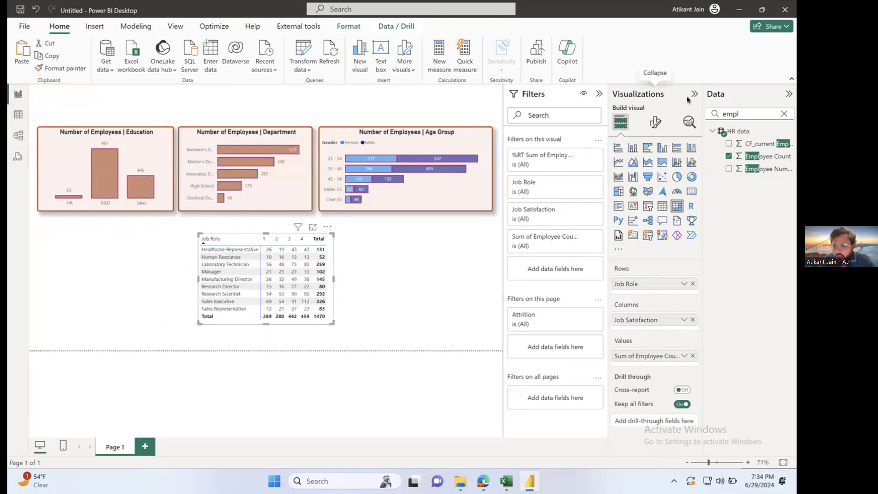
Turn on background color under the matrix's cell elements for the Sum of Employee Count series.
left_click(655, 123)
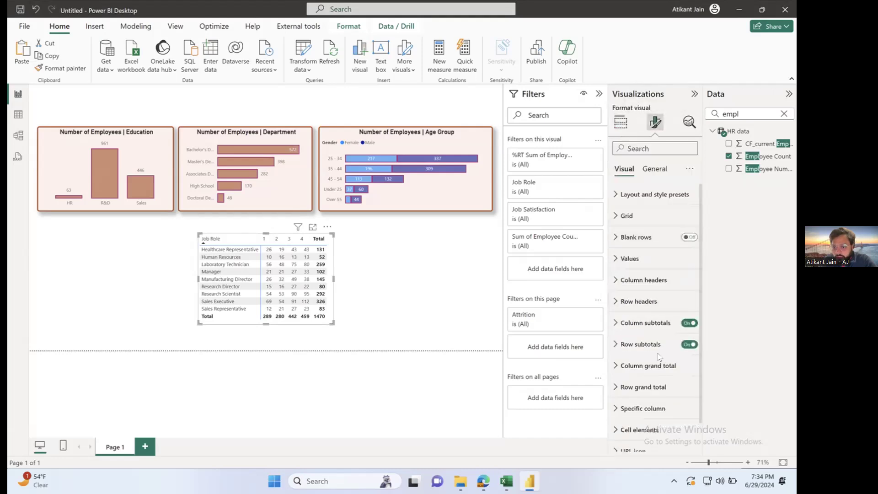
scroll(658, 353, "down", 1)
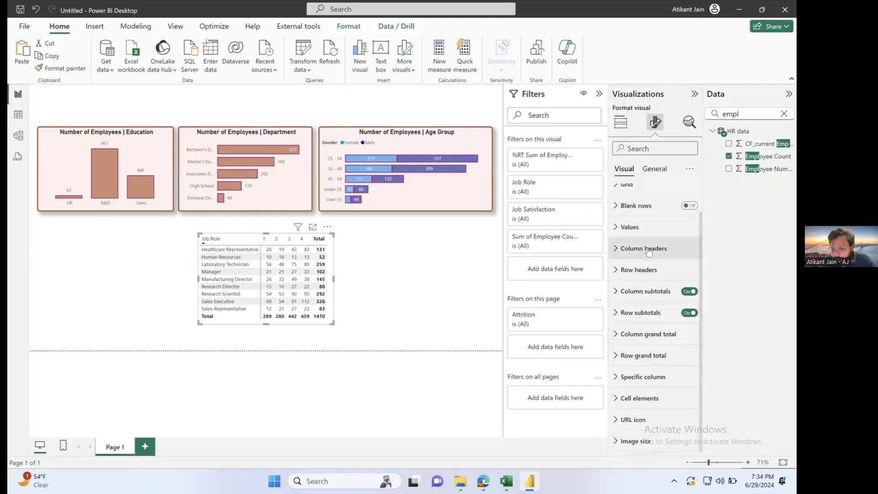
left_click(638, 400)
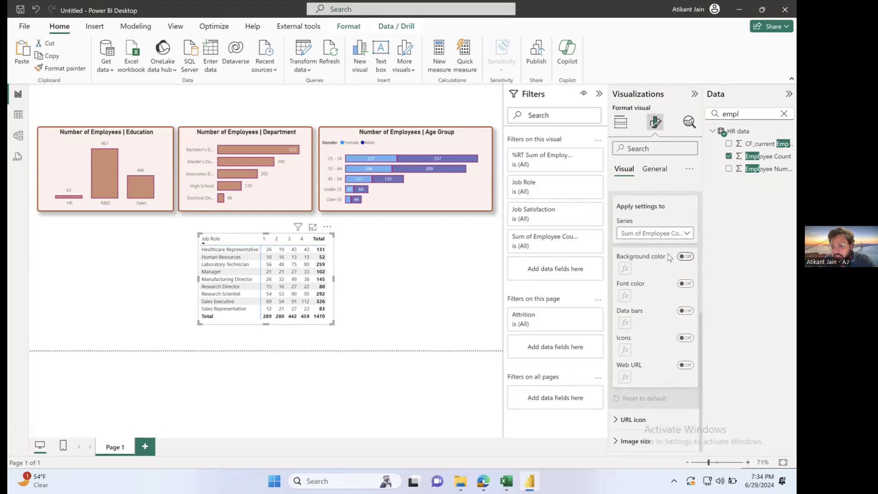
left_click(684, 257)
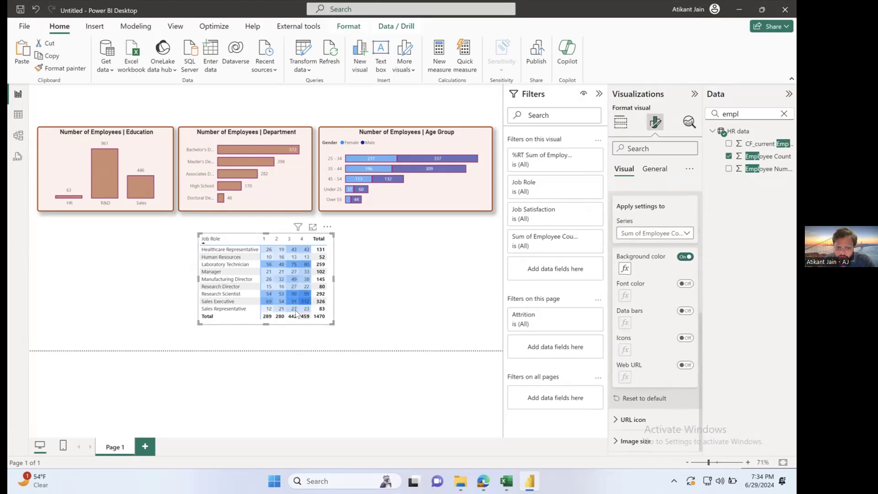
Set the matrix's background gradient to light orange for the lowest value and dark brown for the highest value.
left_click(625, 269)
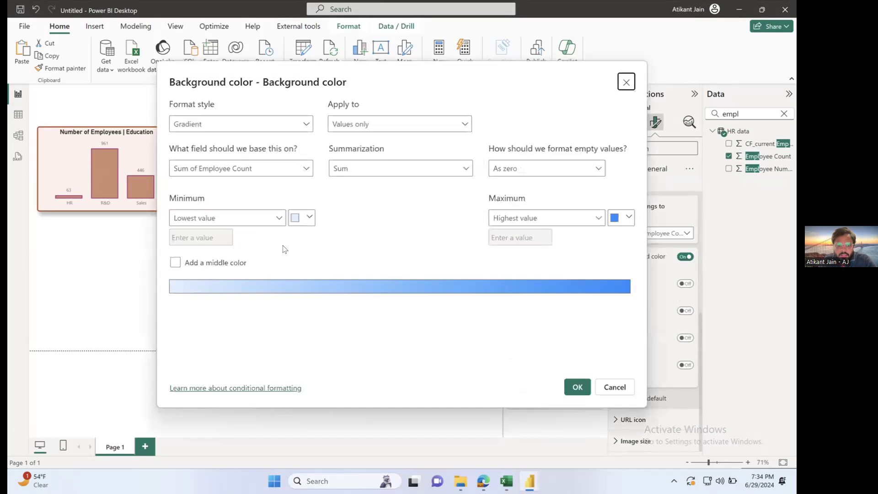
left_click(310, 217)
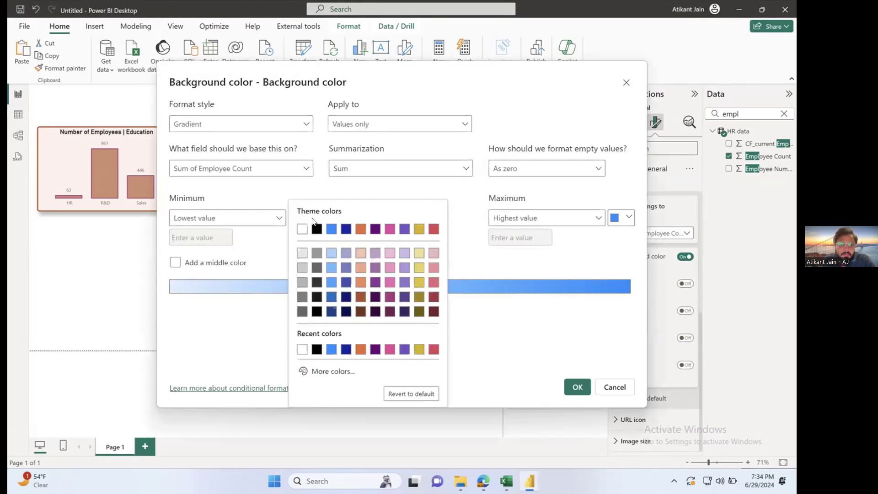
left_click(360, 252)
left_click(618, 222)
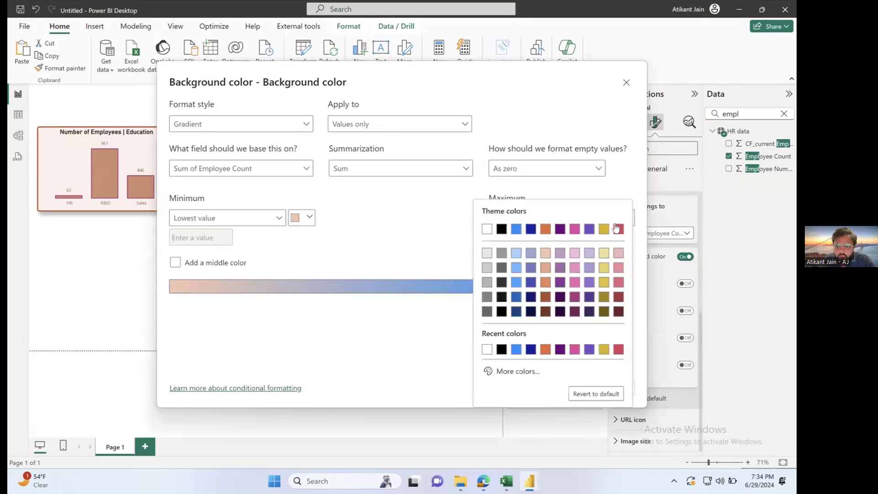
left_click(546, 312)
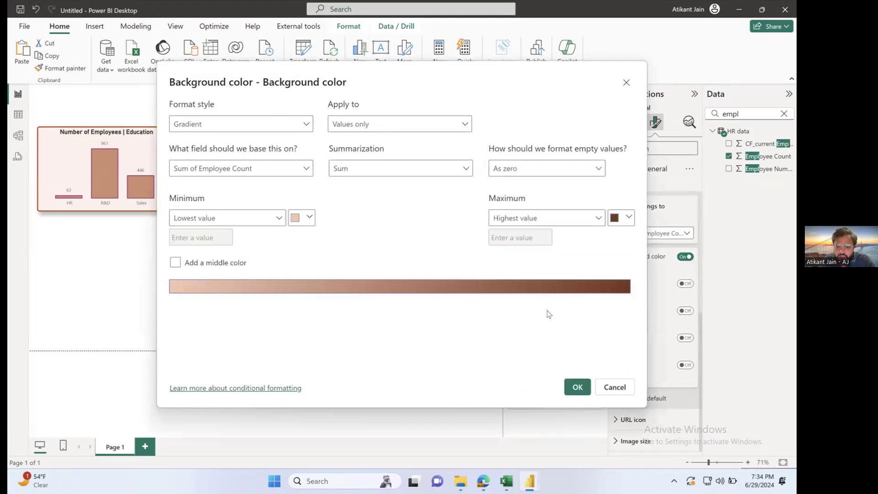
left_click(577, 387)
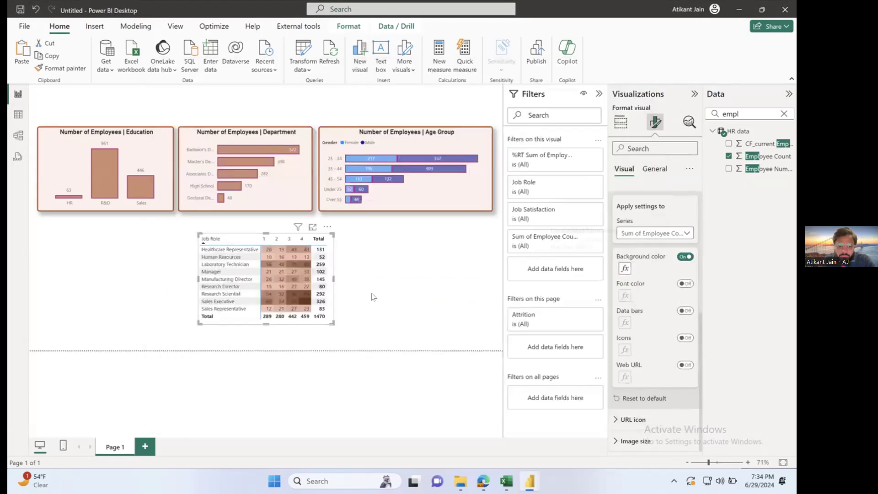
Examine the color-graded matrix in focus mode, return to the report page, and deselect the matrix.
left_click(313, 226)
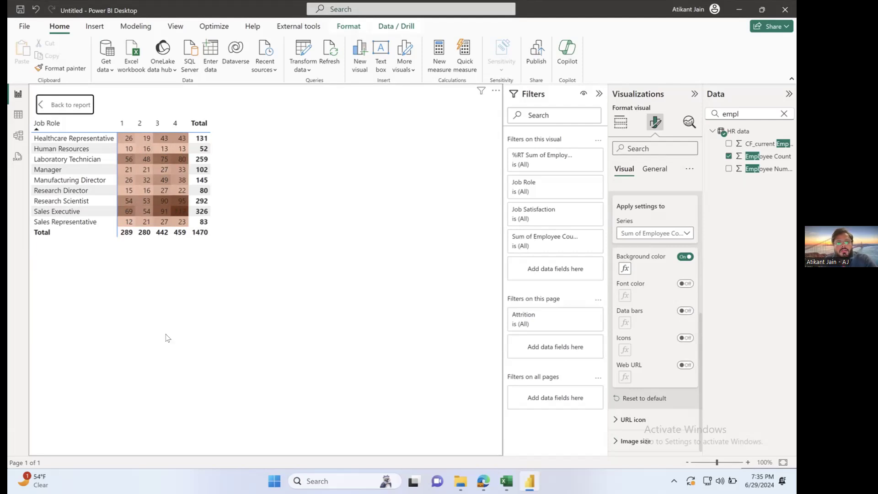
left_click(87, 107)
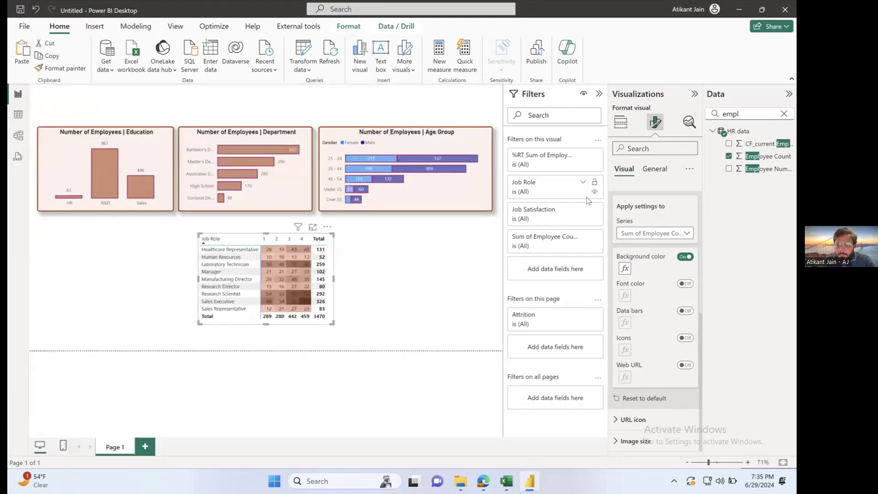
left_click(357, 293)
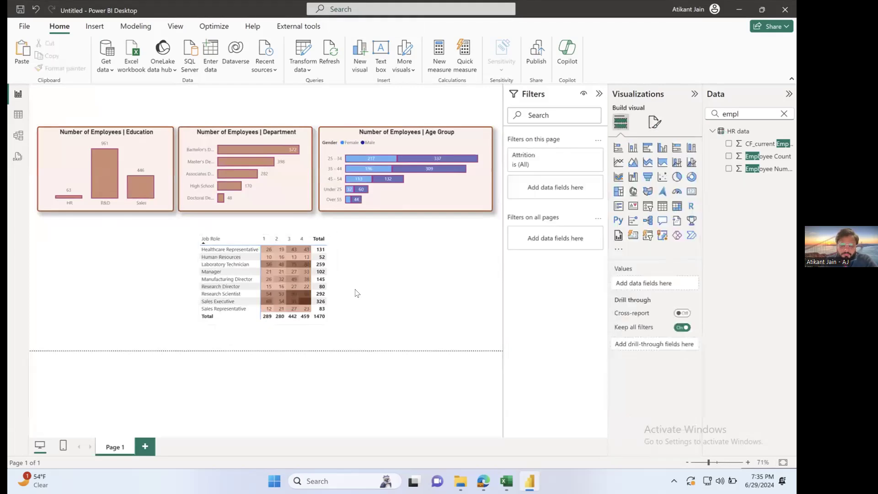
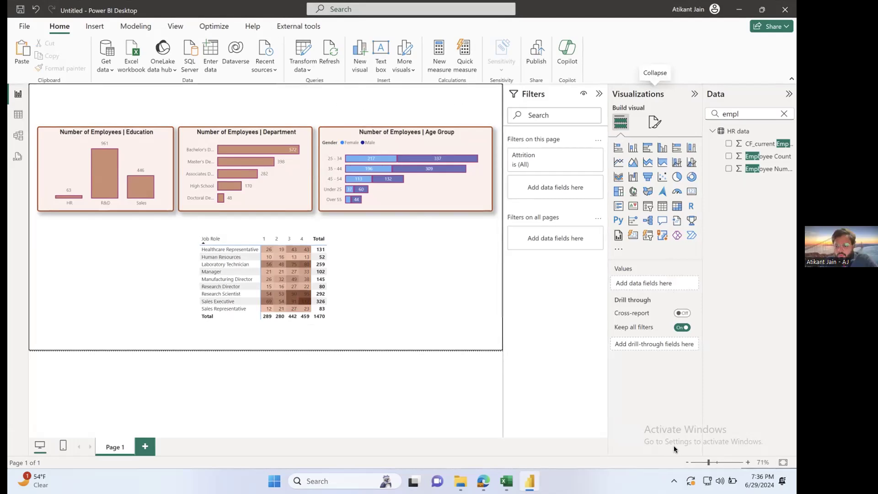
Review the matrix's cell elements settings, including the Apply settings to series and the background color option.
left_click(331, 267)
left_click(649, 128)
scroll(645, 393, "down", 2)
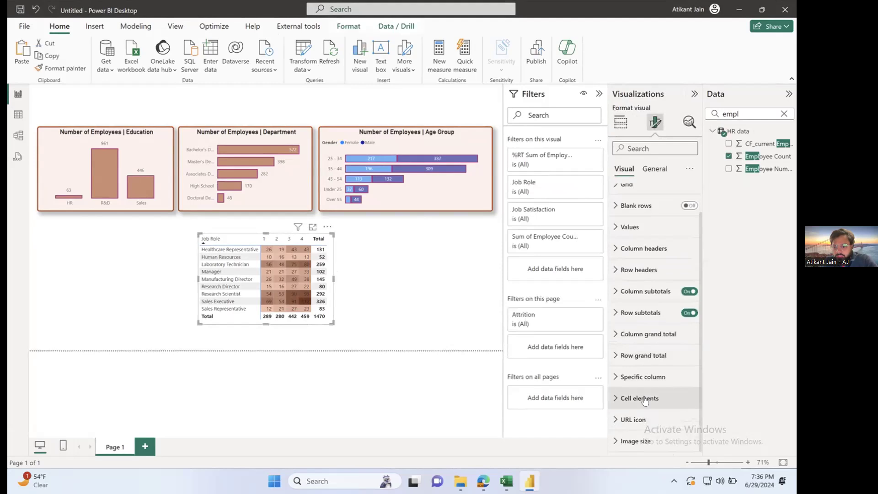
left_click(640, 398)
scroll(658, 320, "down", 5)
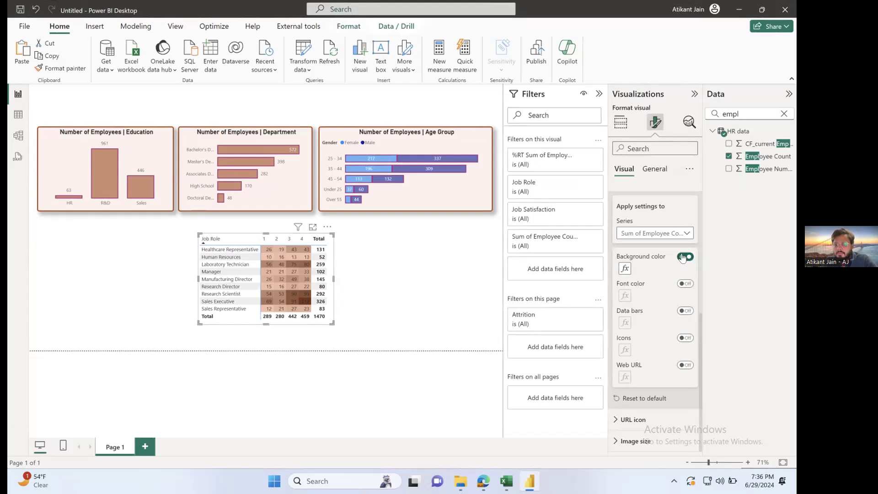
left_click(642, 231)
left_click(677, 234)
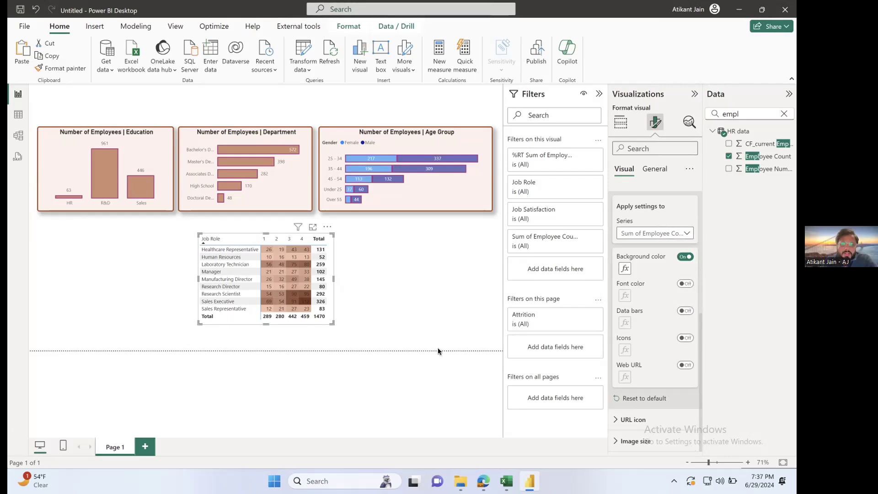
left_click(367, 297)
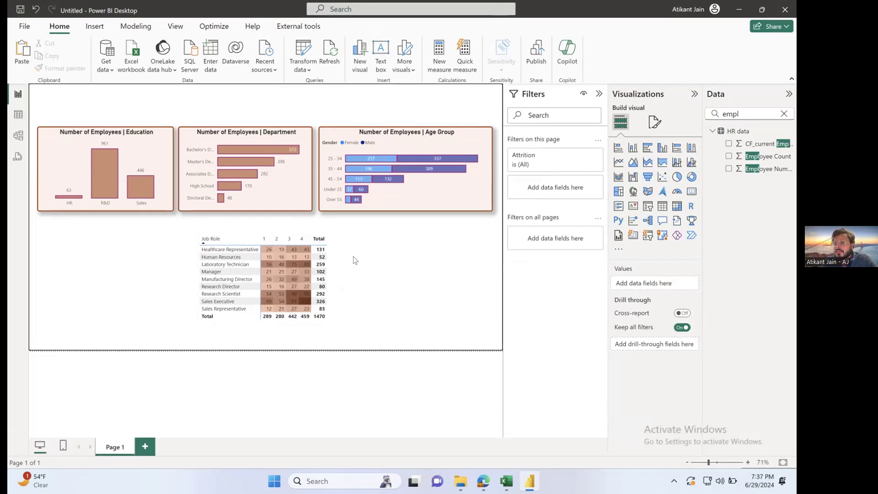
left_click(325, 211)
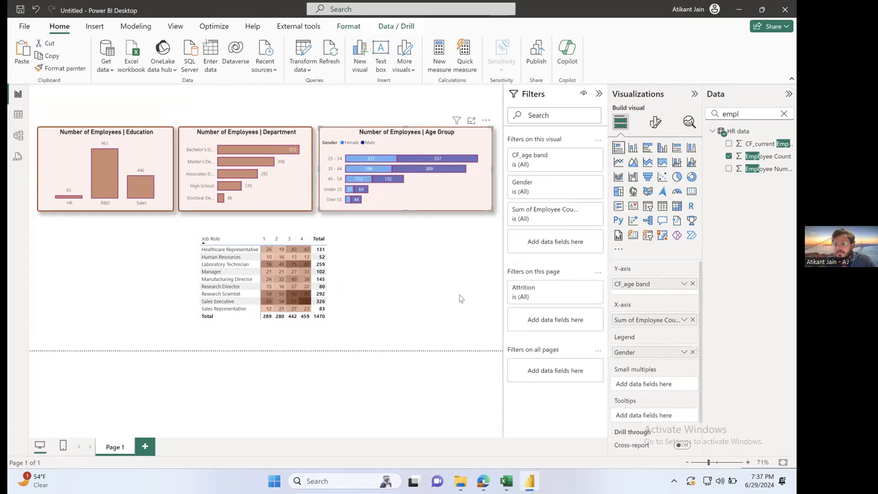
left_click(257, 267)
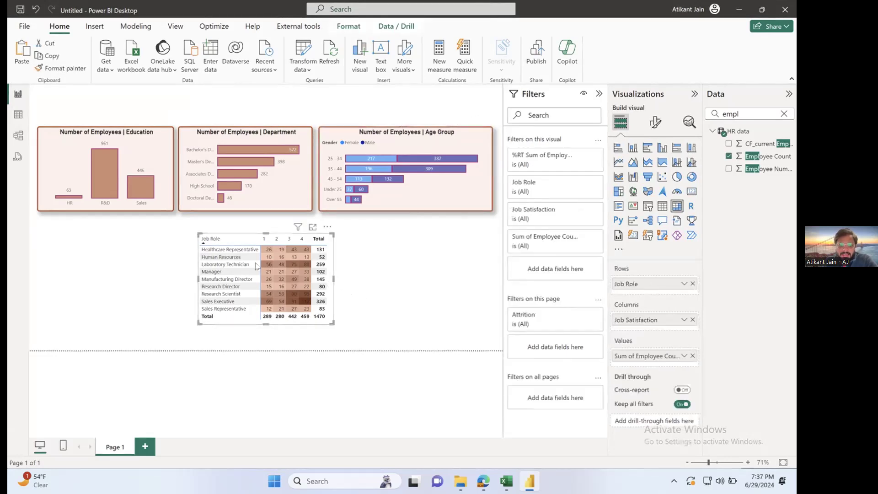
Copy the Age Group chart's formatting to the job role matrix with Format painter and enlarge the matrix slightly to fit all rows.
left_click(327, 206)
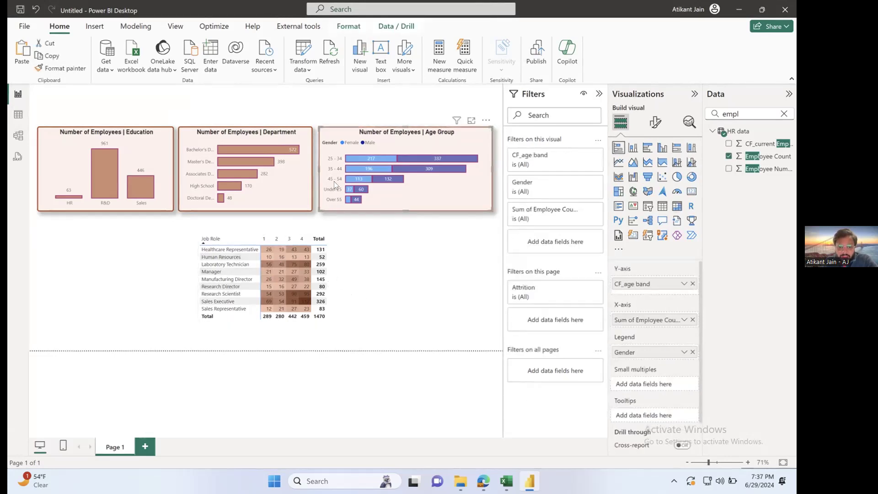
left_click(61, 68)
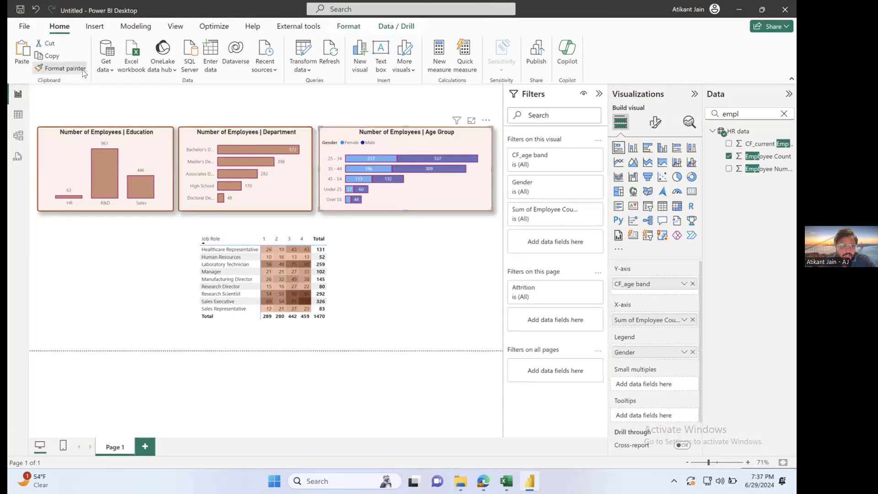
left_click(325, 271)
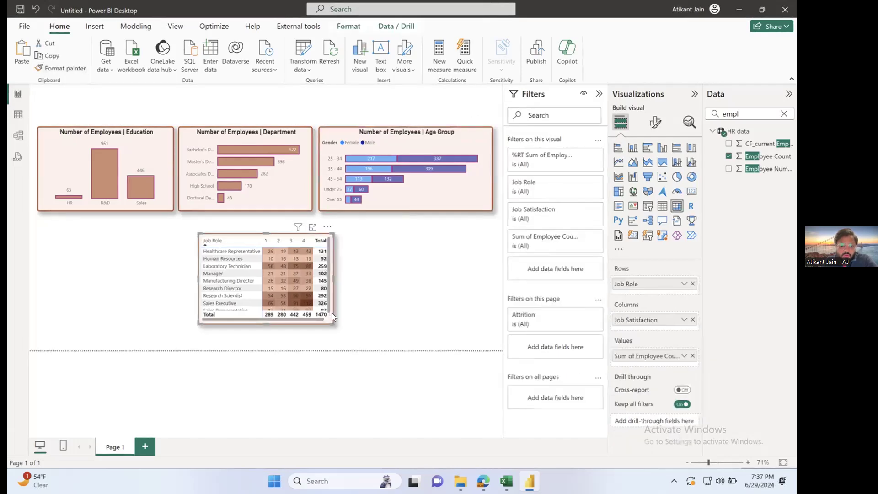
mouse_move(332, 315)
left_mouse_down()
mouse_move(367, 325)
mouse_move(370, 340)
mouse_move(337, 324)
left_mouse_up()
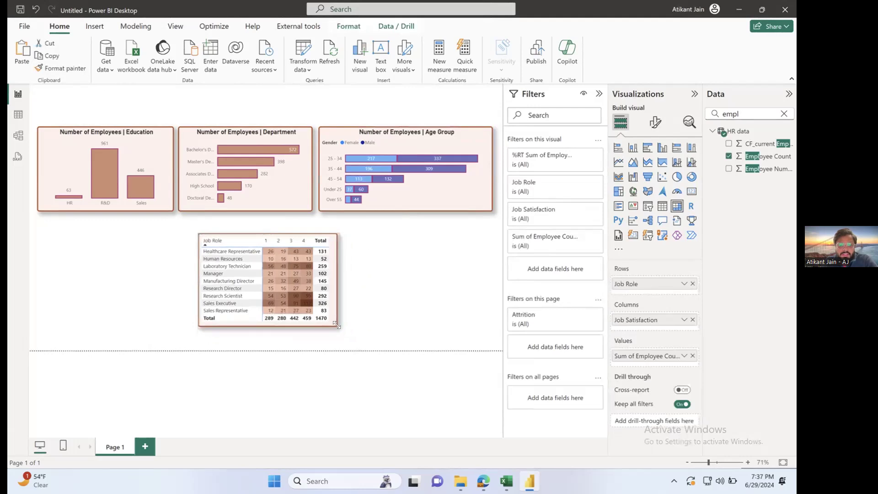
left_click(363, 316)
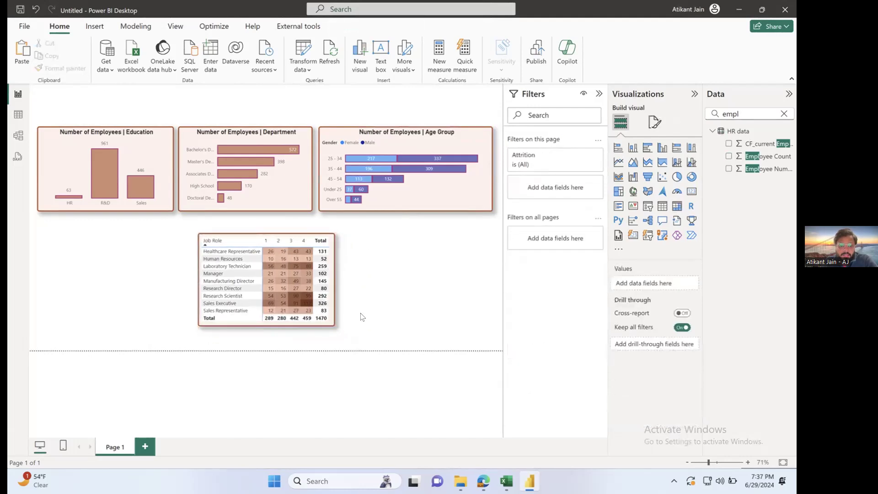
Check the matrix's background effect settings and apply the Minimal style preset to the matrix.
left_click(332, 293)
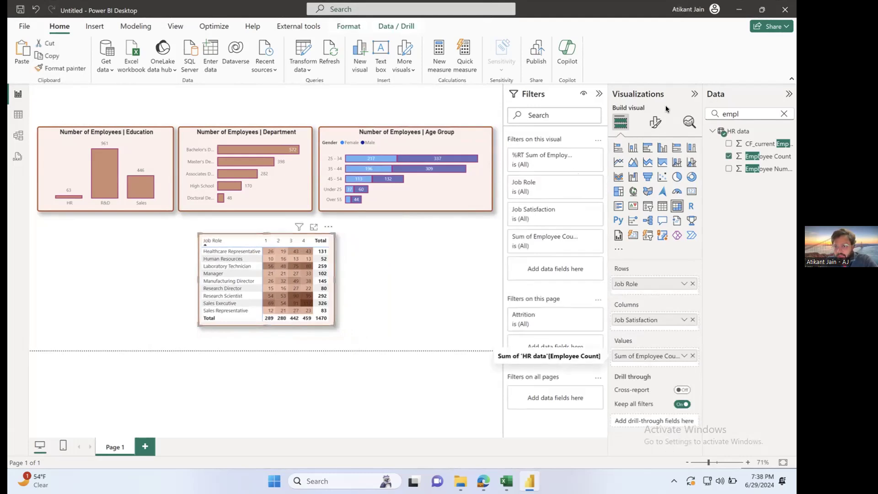
left_click(655, 121)
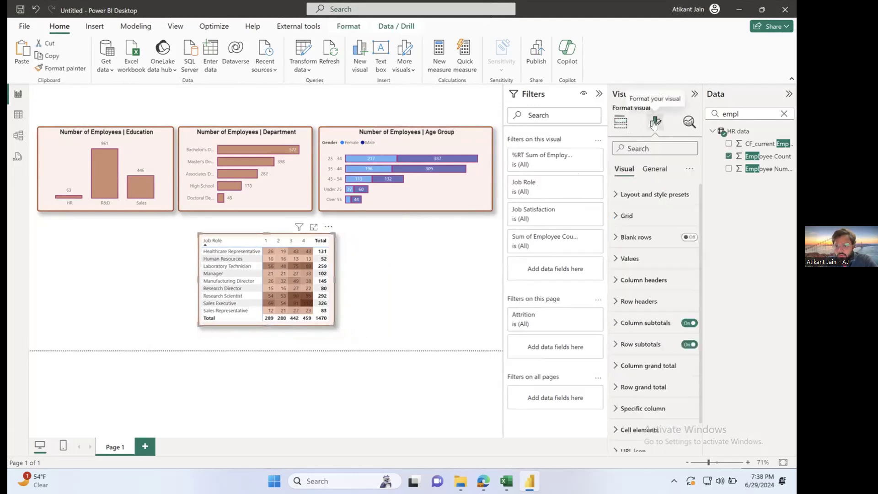
left_click(664, 169)
left_click(649, 237)
left_click(684, 264)
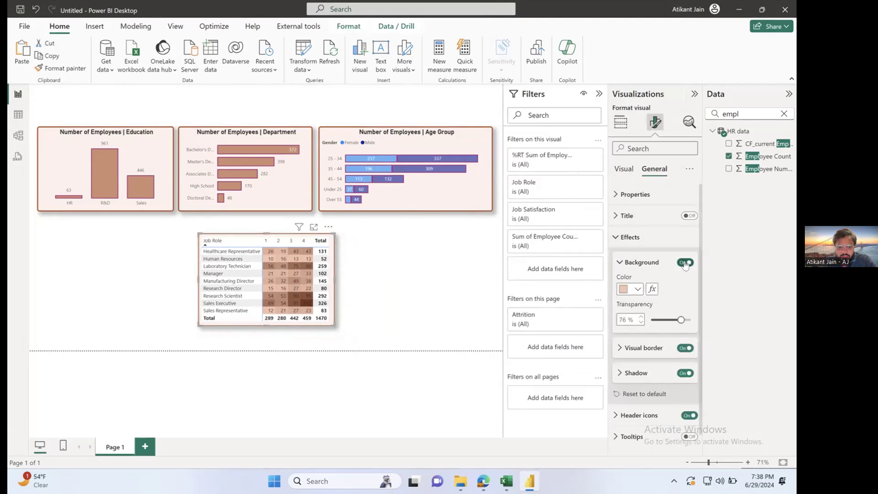
left_click(640, 235)
left_click(626, 170)
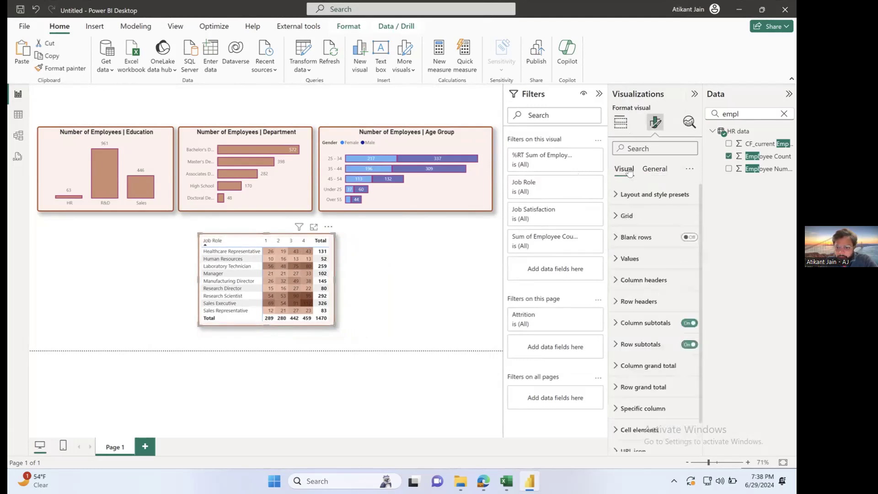
left_click(640, 225)
left_click(659, 195)
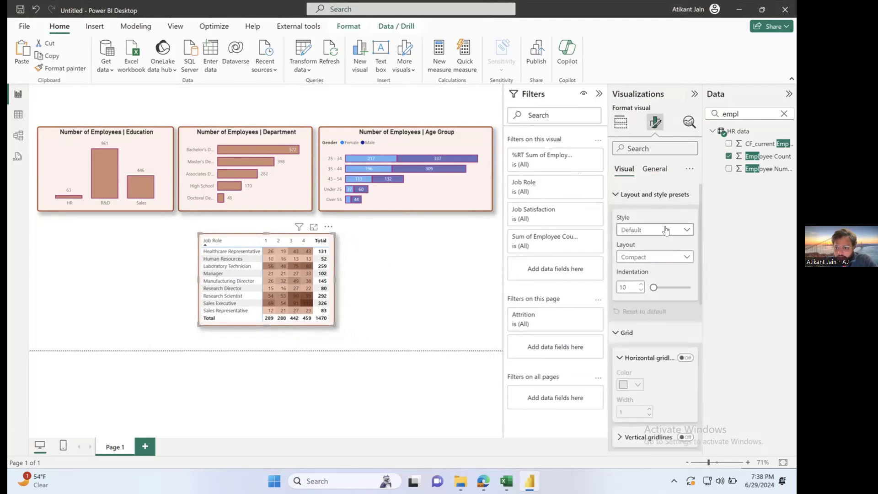
left_click(665, 230)
left_click(650, 265)
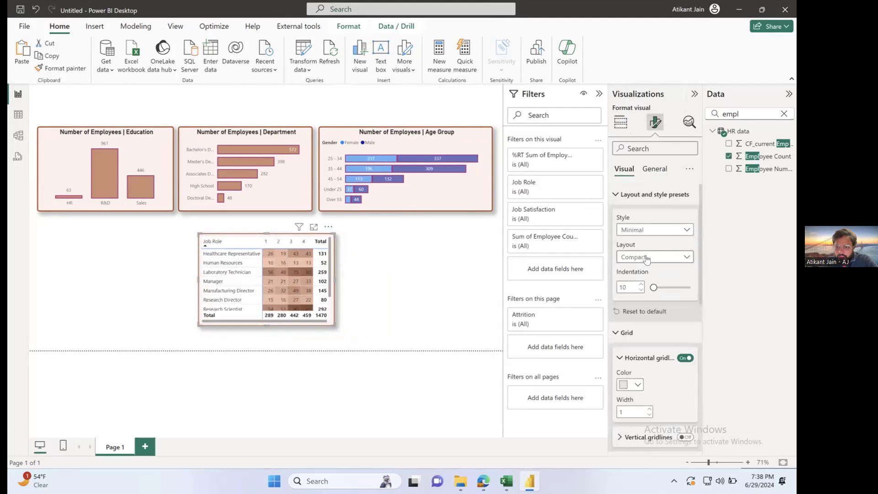
Make the matrix's column header text bold and center the header alignment.
scroll(644, 320, "down", 2)
scroll(644, 328, "down", 6)
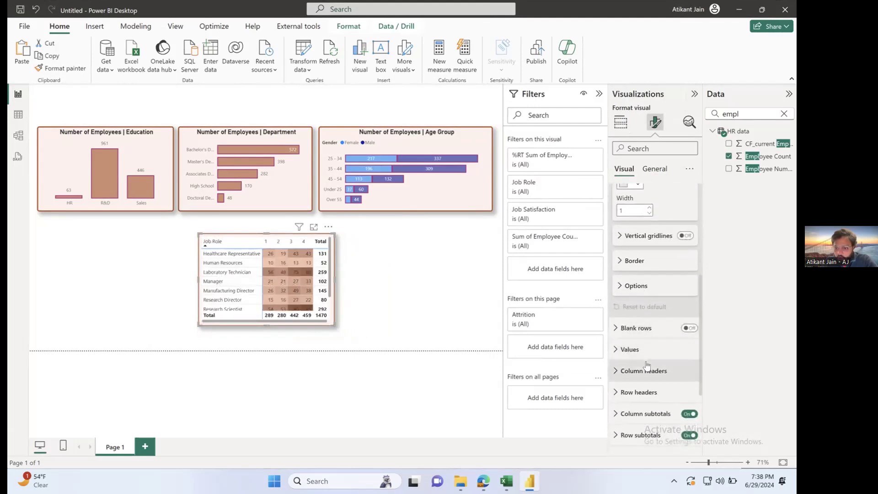
left_click(646, 366)
left_click(623, 339)
scroll(631, 331, "down", 3)
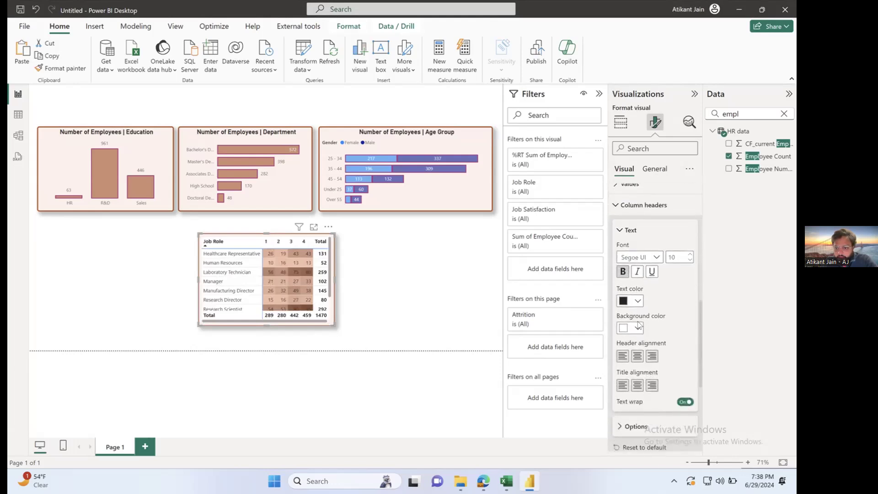
left_click(637, 356)
scroll(679, 315, "down", 3)
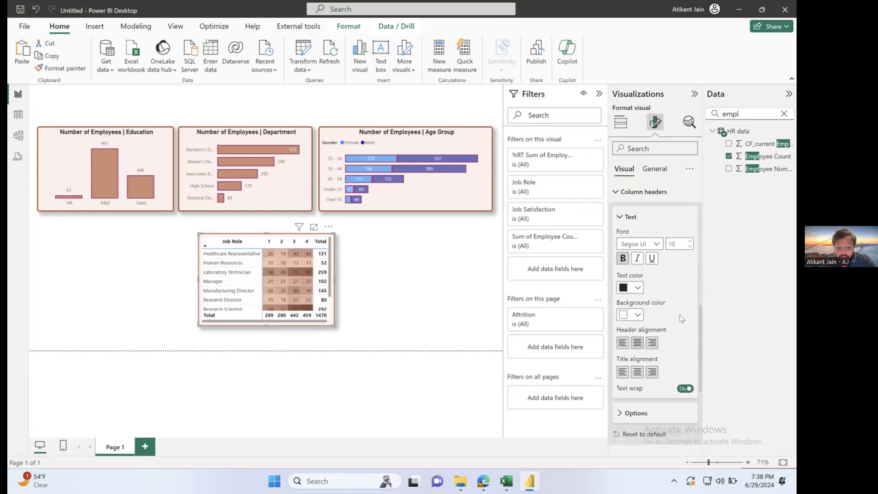
Set the matrix's row header font size to 12.
scroll(679, 315, "down", 4)
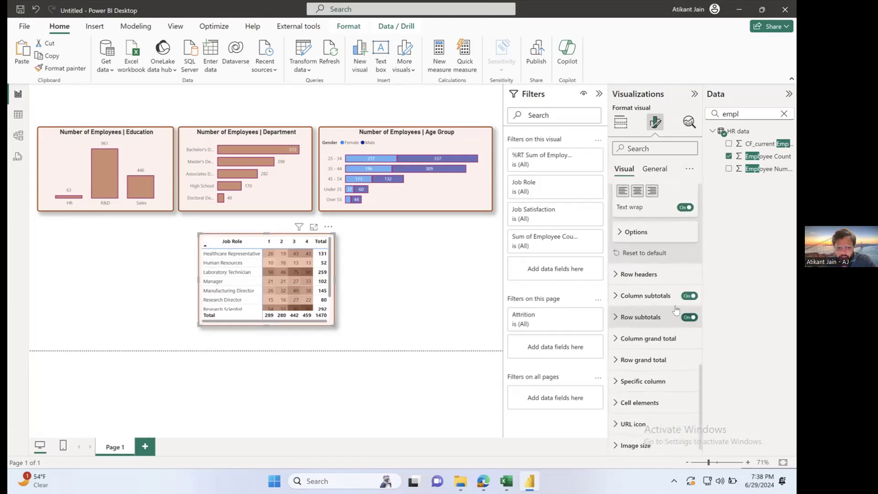
left_click(654, 273)
scroll(660, 309, "down", 3)
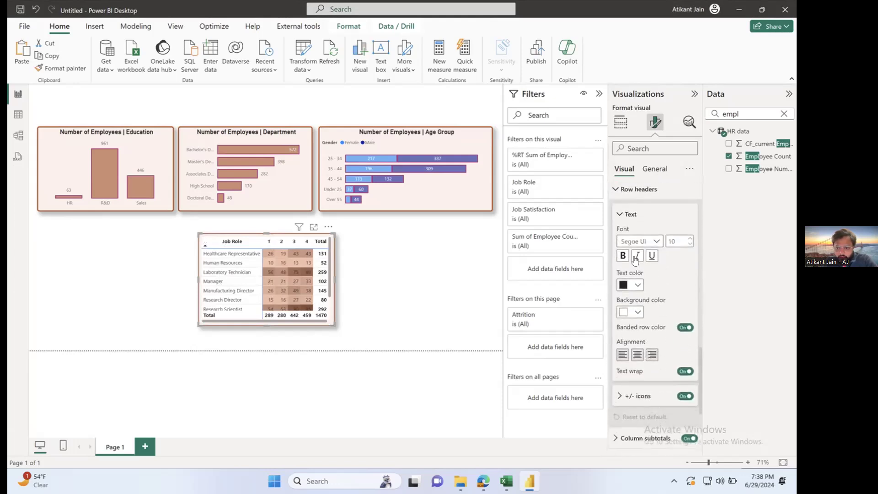
left_click(690, 239)
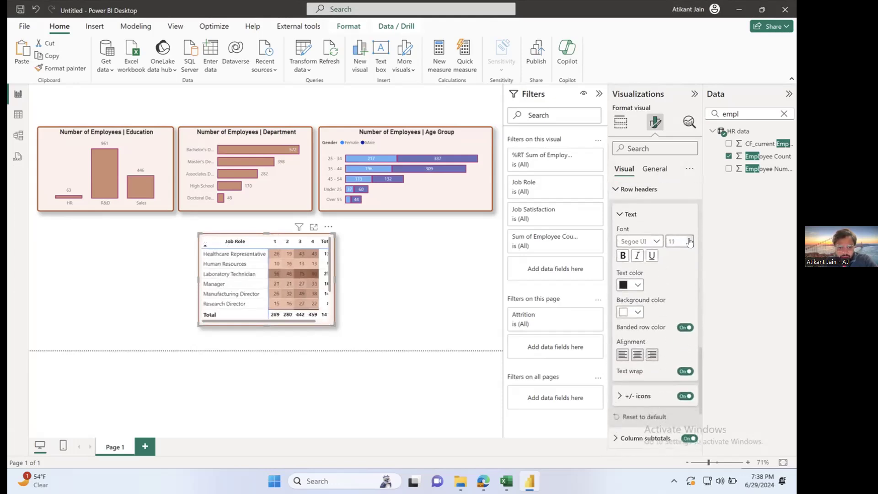
left_click(689, 238)
Enlarge the matrix until every job role row fits, and move it directly beneath the Education chart.
left_click_drag(334, 326, 347, 336)
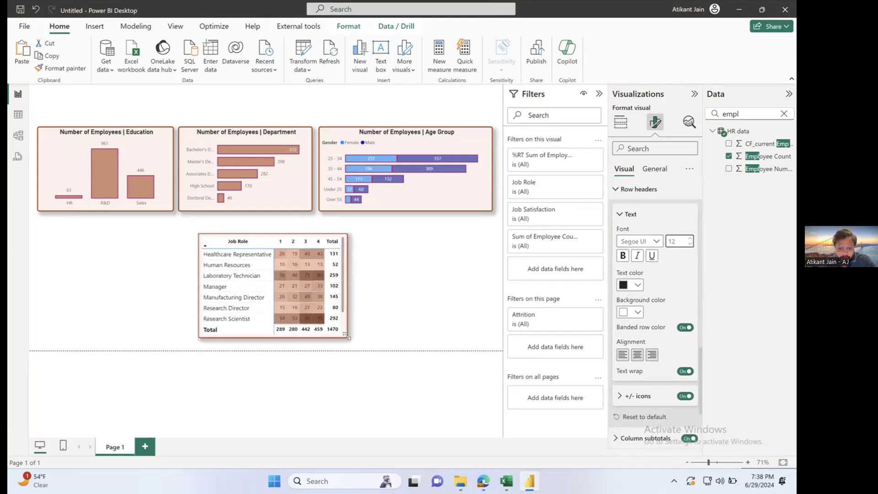
left_click_drag(273, 232, 276, 212)
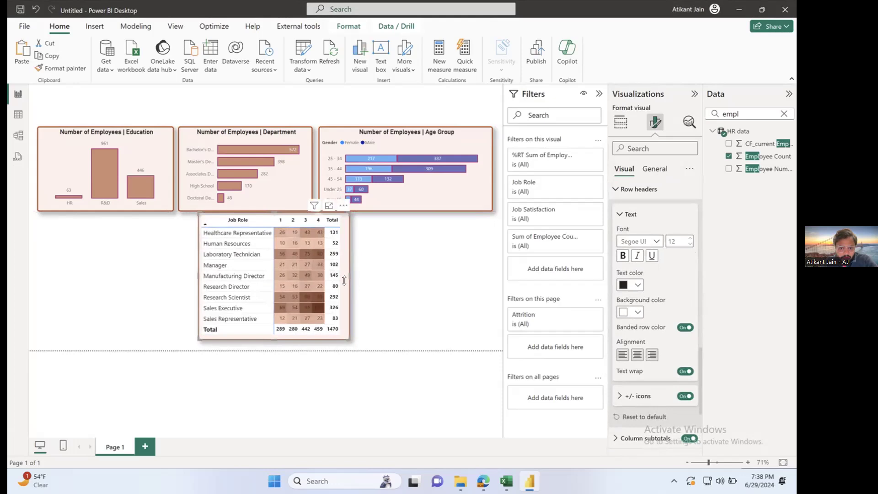
left_click(381, 286)
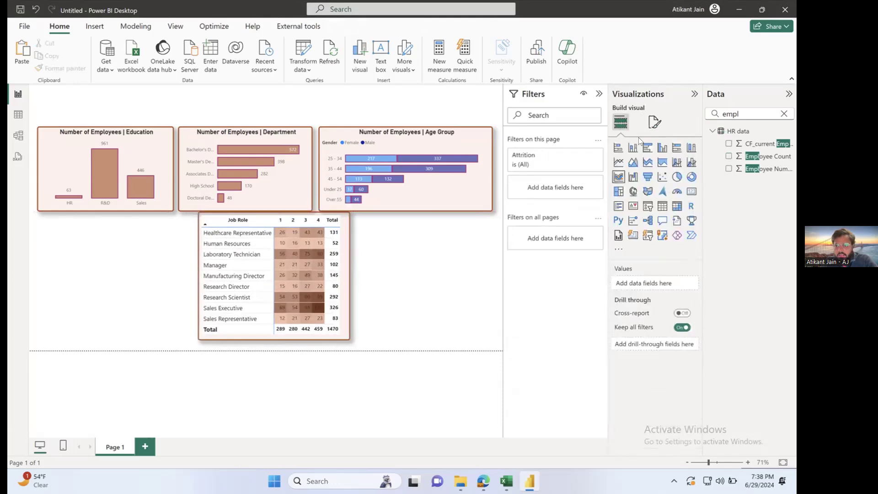
left_click_drag(346, 238, 186, 242)
left_click(218, 278)
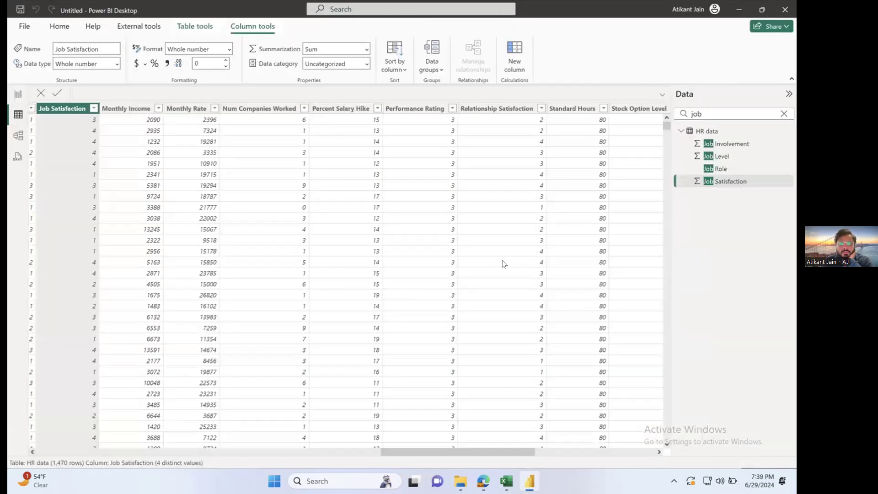
Examine the HR data table's columns around Job Satisfaction for fields suitable for another visual.
scroll(498, 264, "right", 5)
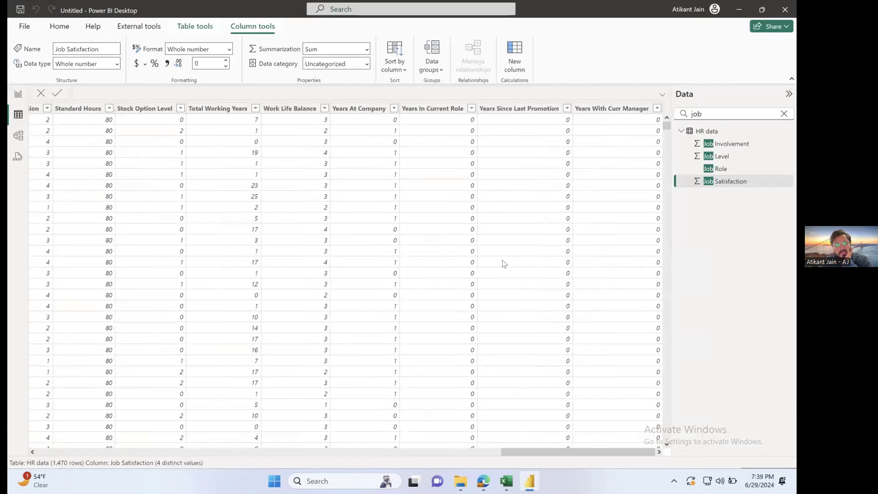
scroll(504, 264, "left", 2)
scroll(504, 264, "left", 5)
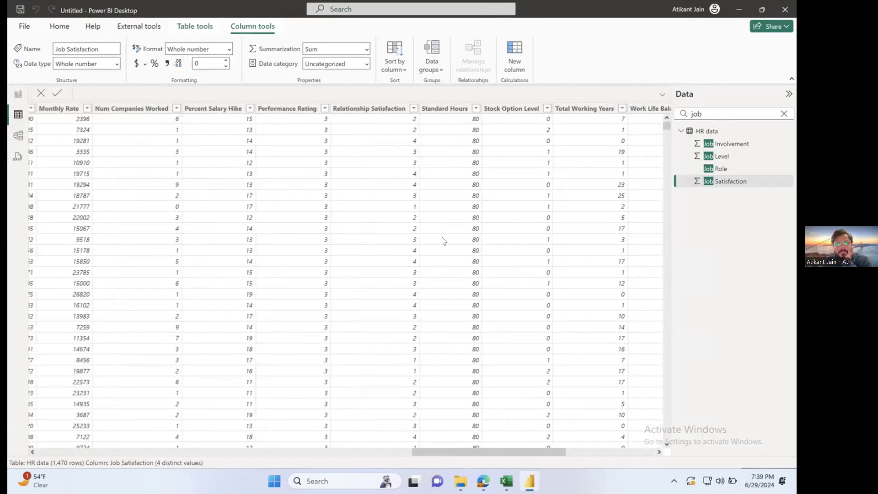
scroll(442, 238, "left", 3)
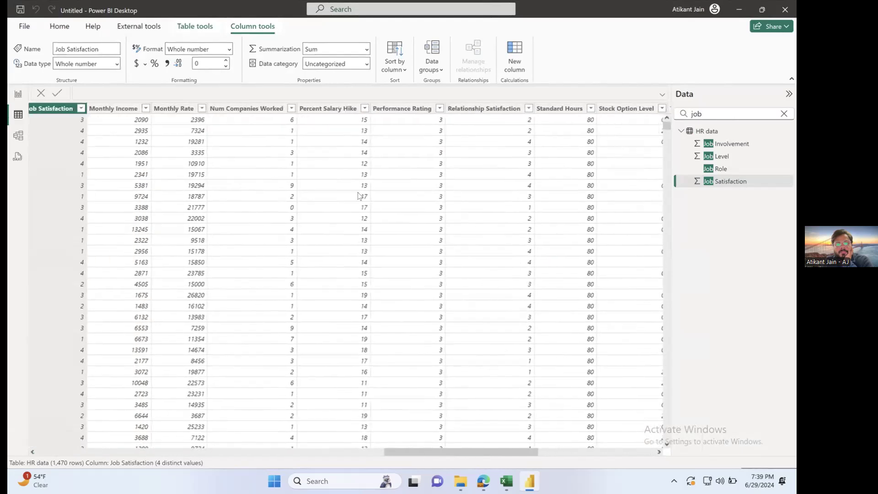
scroll(359, 196, "left", 2)
scroll(359, 196, "down", 1)
scroll(359, 195, "up", 1)
scroll(359, 196, "left", 1)
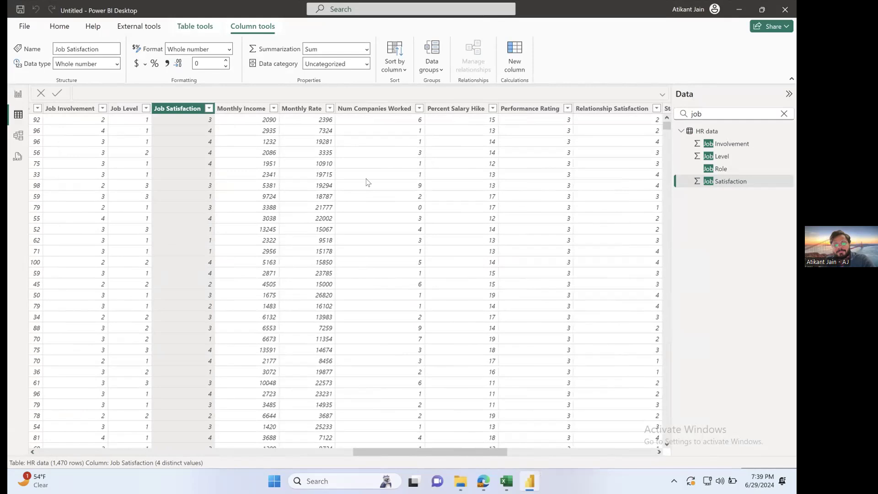
Inspect the distinct values of the Num Companies Worked column without filtering, and return to the report page.
left_click(372, 108)
left_click(419, 109)
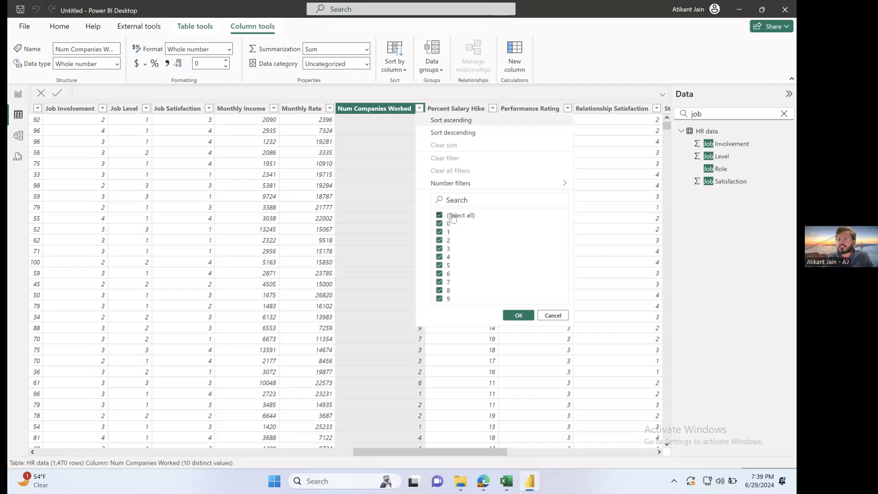
left_click(402, 170)
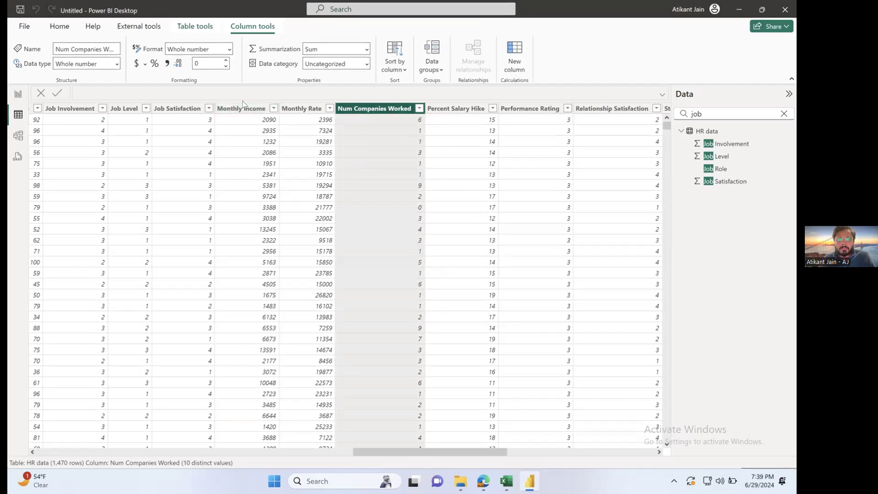
key("ctrl+Home")
left_click(18, 94)
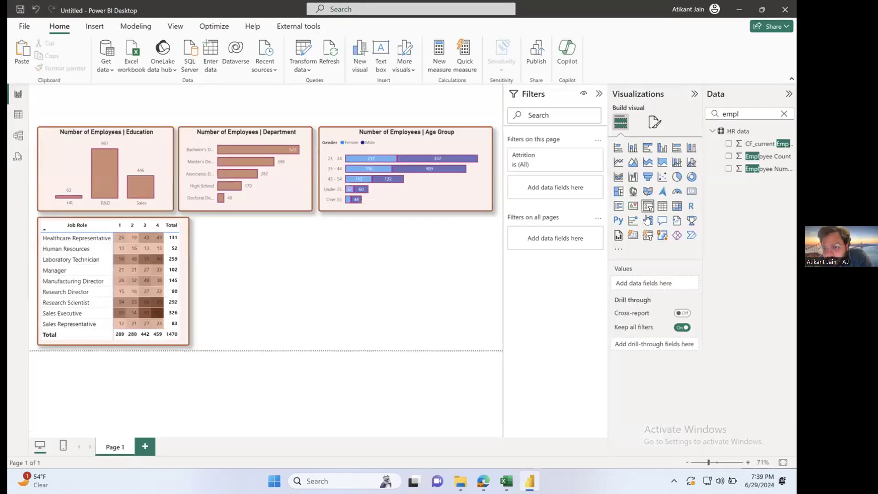
Insert a scatter chart beside the matrix with Num Companies Worked on the X axis.
left_click(662, 177)
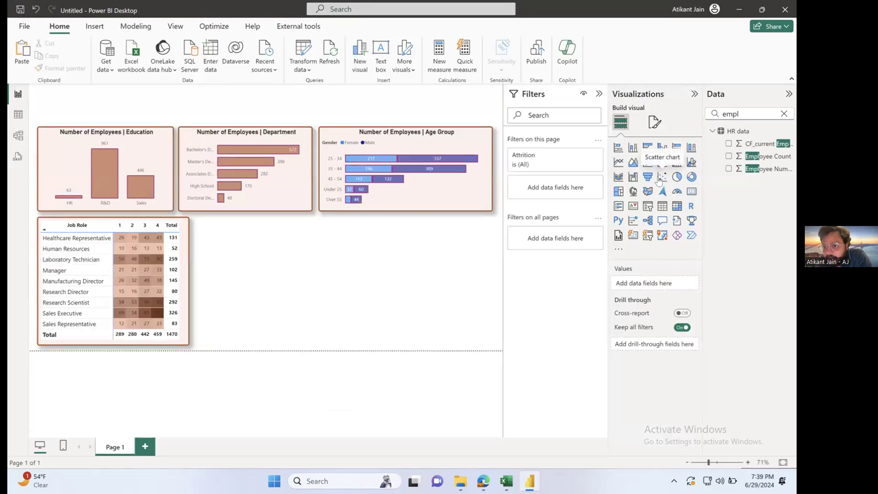
double_click(748, 113)
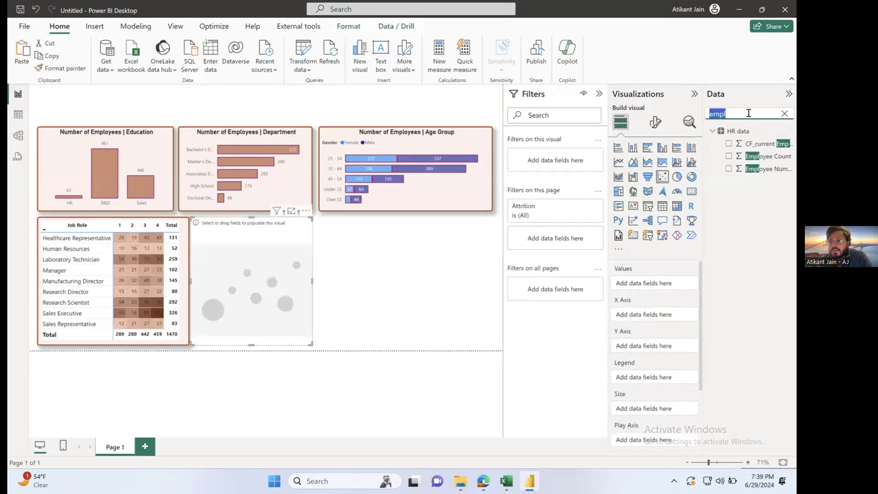
type("comp")
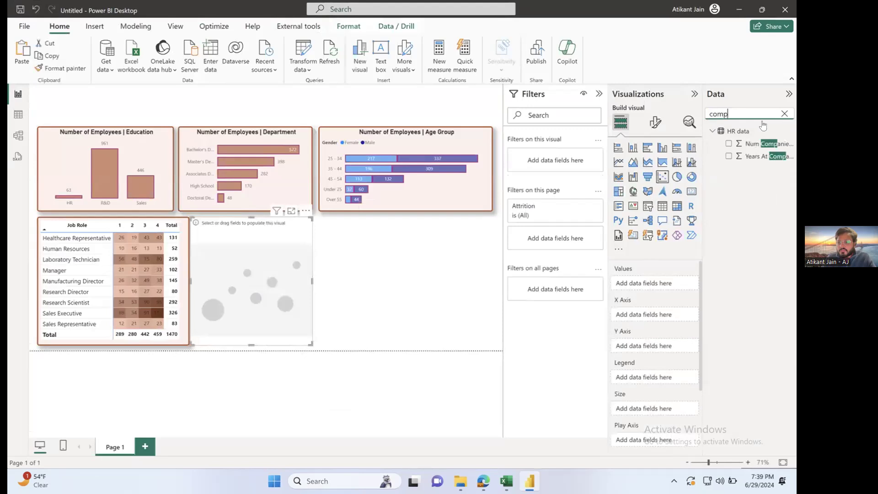
mouse_move(764, 143)
left_mouse_down()
mouse_move(700, 270)
mouse_move(754, 151)
left_mouse_up()
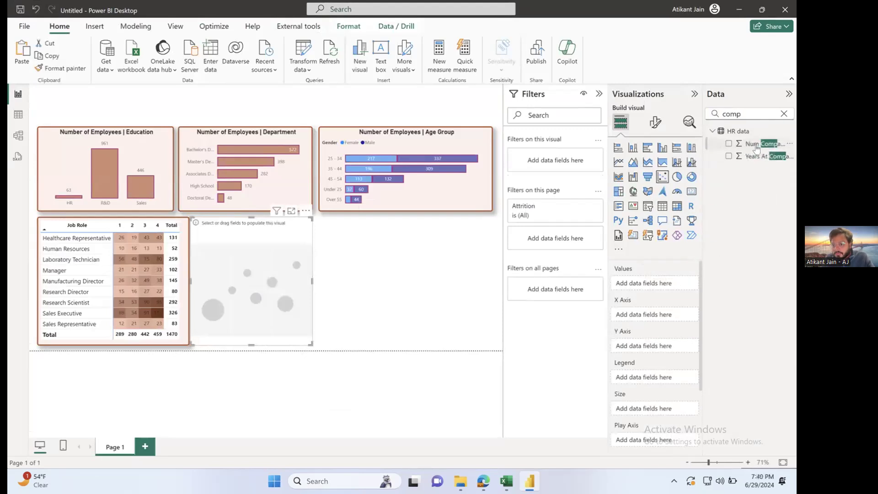
left_click(727, 143)
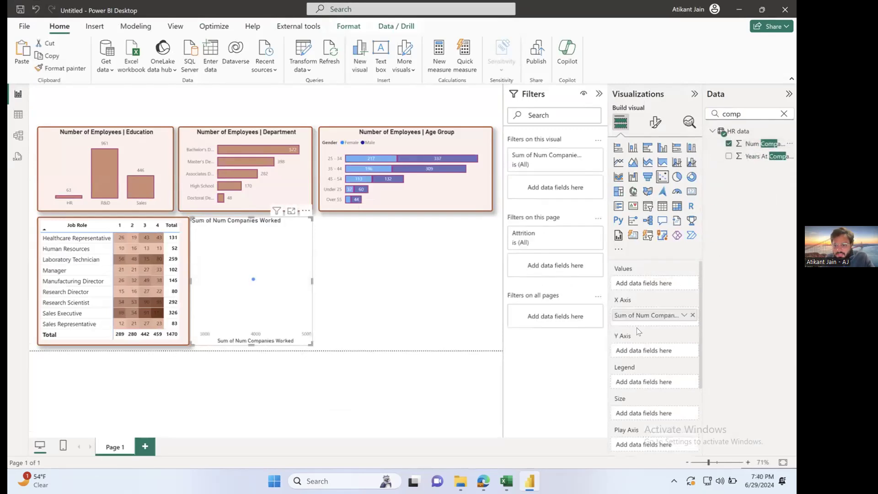
Search the data fields for "month" and add Monthly Income to the scatter chart's Y axis.
double_click(732, 114)
type("mon")
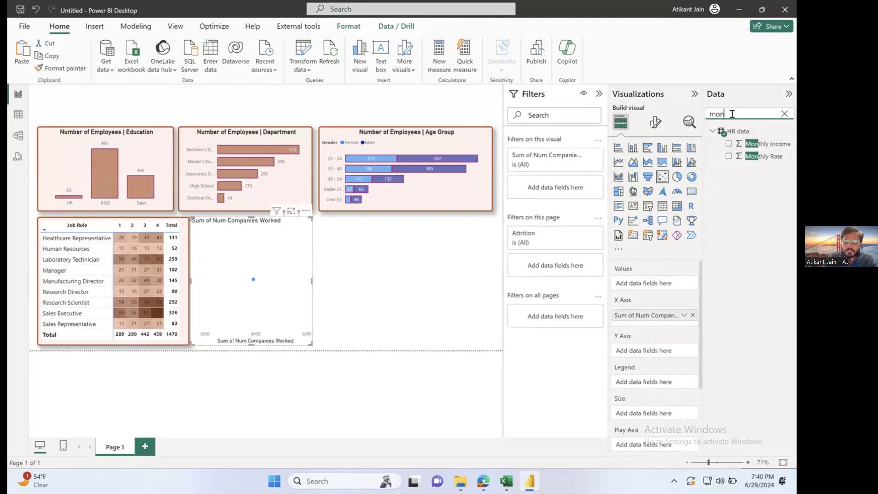
type("th")
left_click(728, 144)
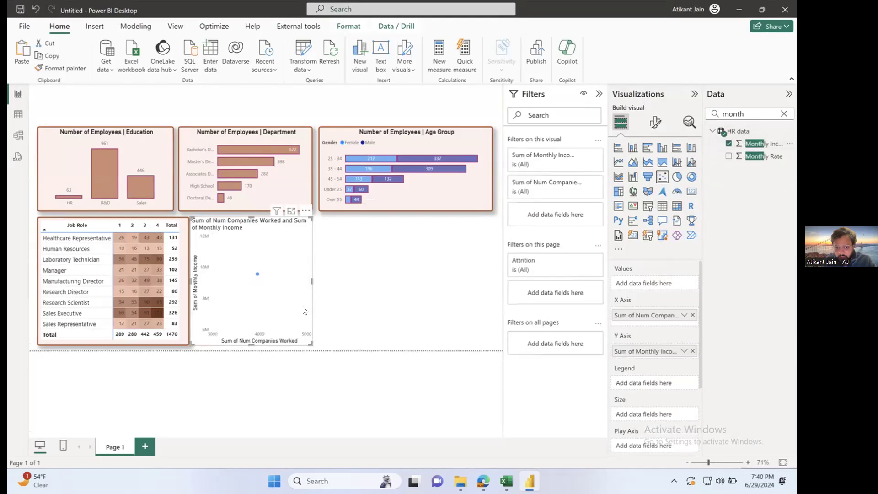
Try Employee Count in the scatter chart's Size and Values fields while enlarging the chart, and remove the field again.
left_click_drag(312, 280, 361, 281)
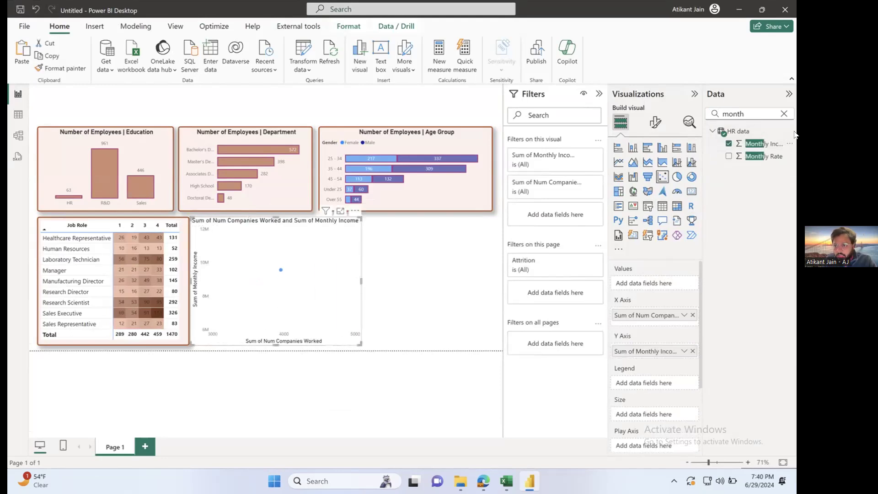
double_click(733, 110)
type("coun")
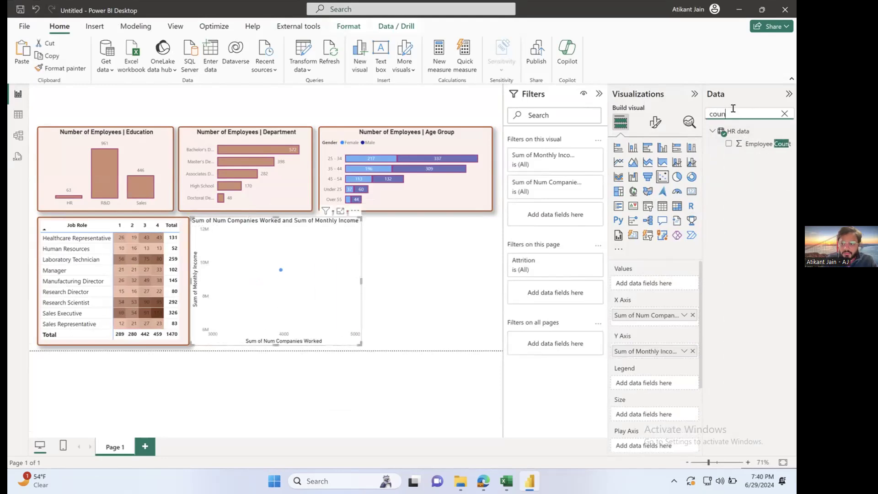
left_click(729, 145)
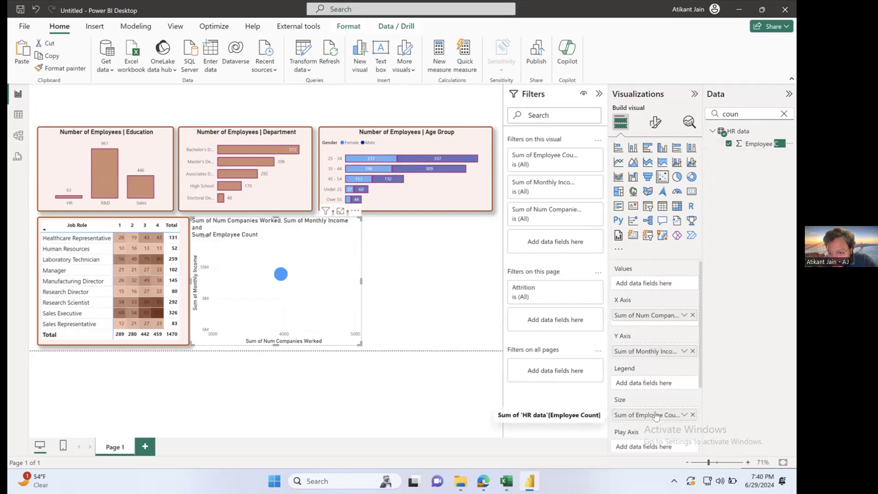
left_click_drag(687, 416, 670, 285)
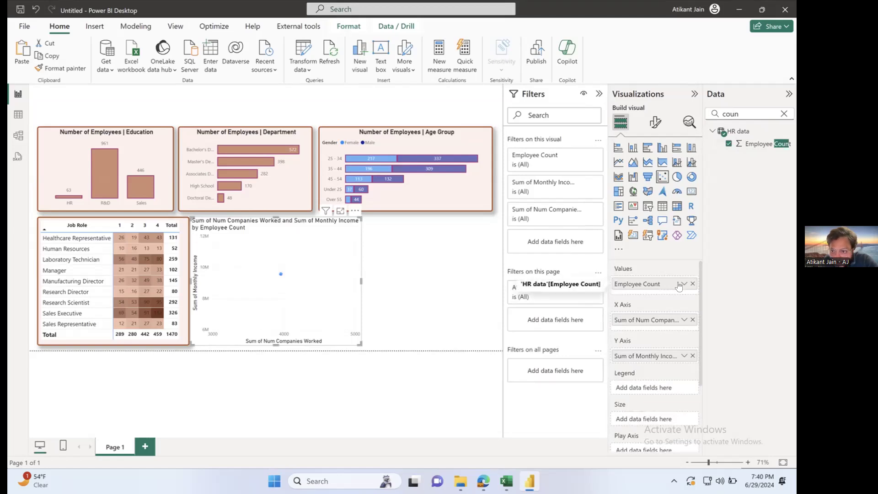
left_click(681, 283)
left_click(671, 294)
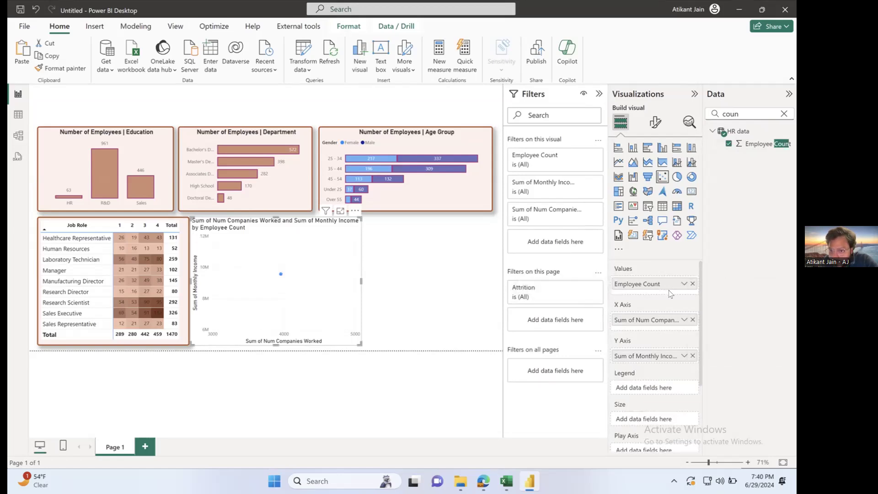
left_click_drag(359, 217, 440, 146)
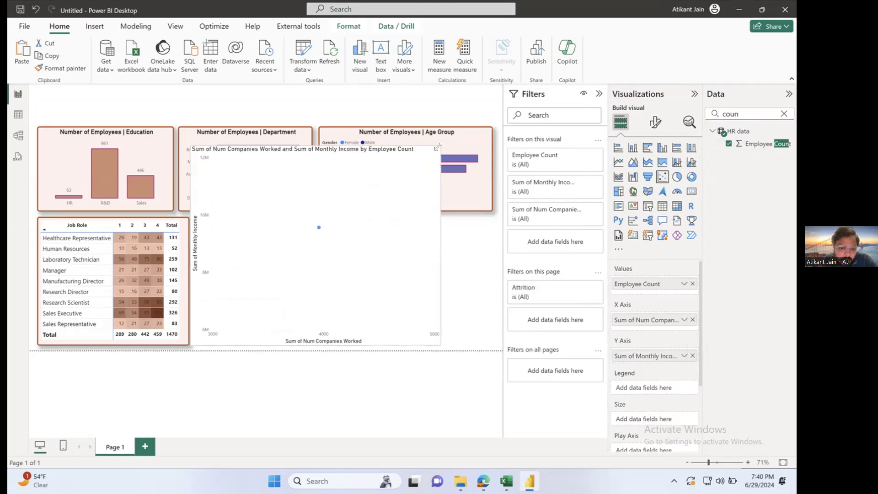
left_click(692, 283)
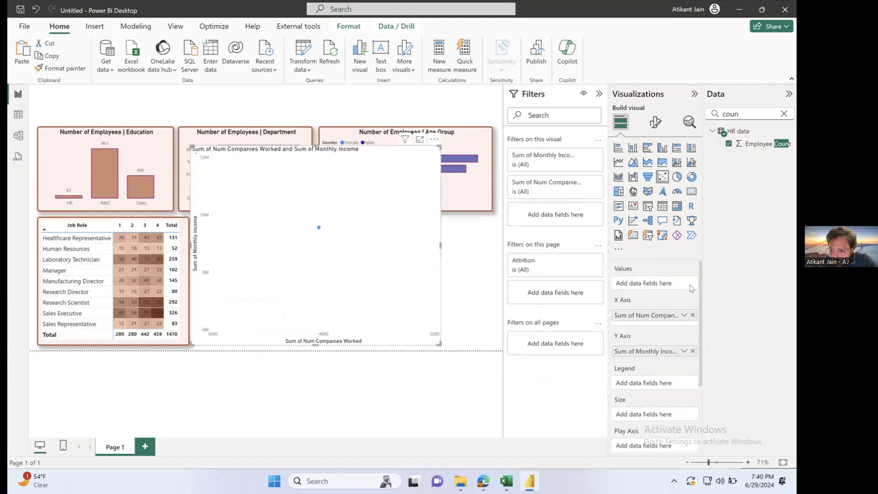
Set both Num Companies Worked and Monthly Income in the scatter chart to Don't summarize.
left_click(683, 316)
mouse_move(717, 299)
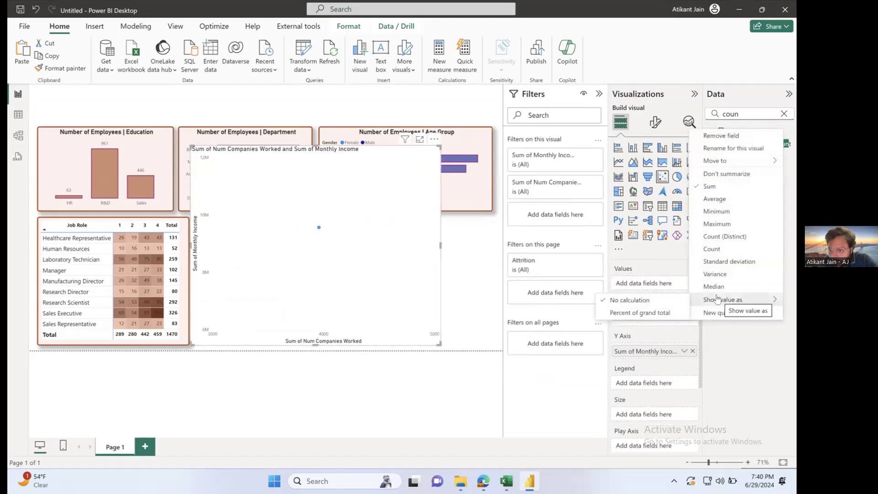
left_click(726, 174)
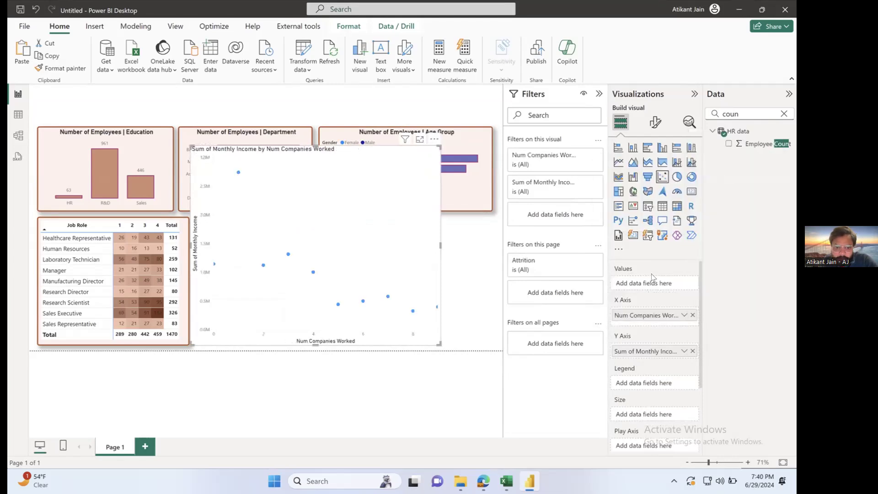
left_click(684, 351)
left_click(727, 212)
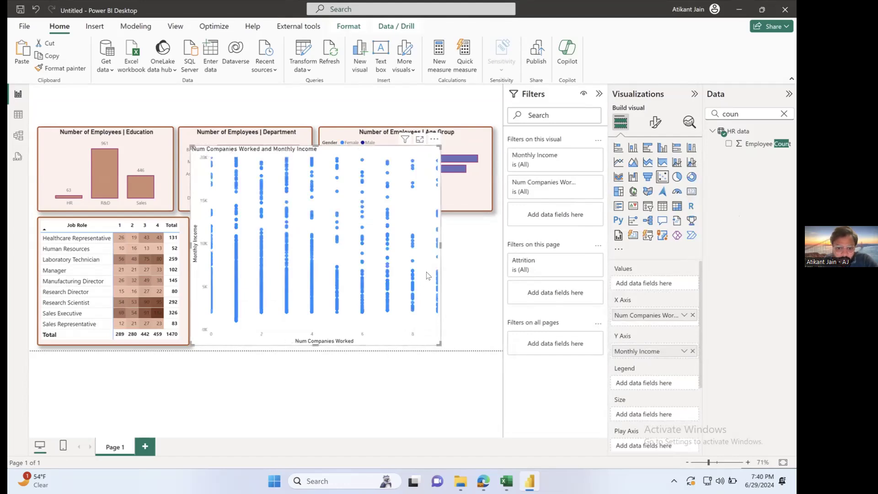
Enlarge the scatter chart to cover the full width of the report page and the visuals beneath it.
left_click_drag(438, 244, 492, 245)
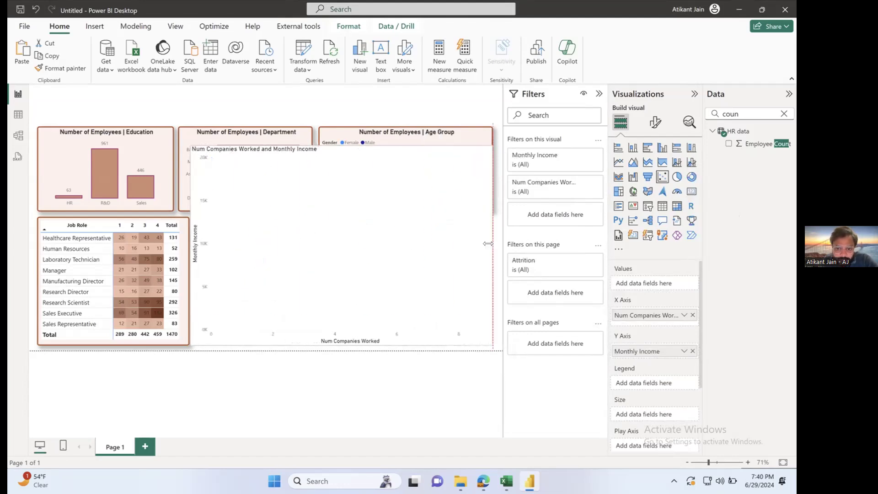
left_click_drag(191, 245, 29, 244)
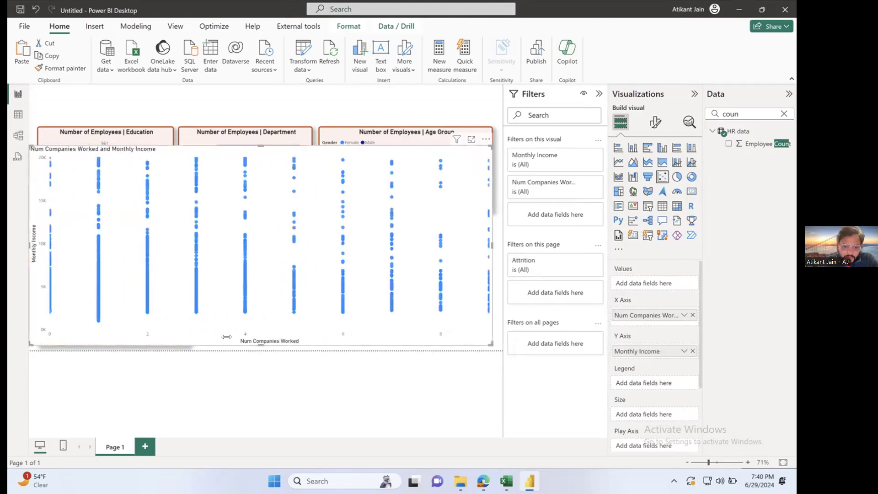
left_click_drag(261, 147, 261, 102)
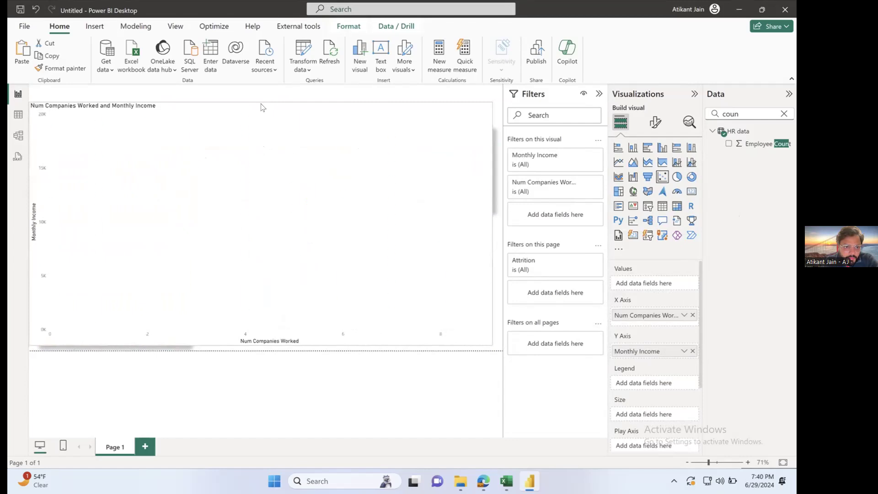
left_click_drag(684, 347, 300, 319)
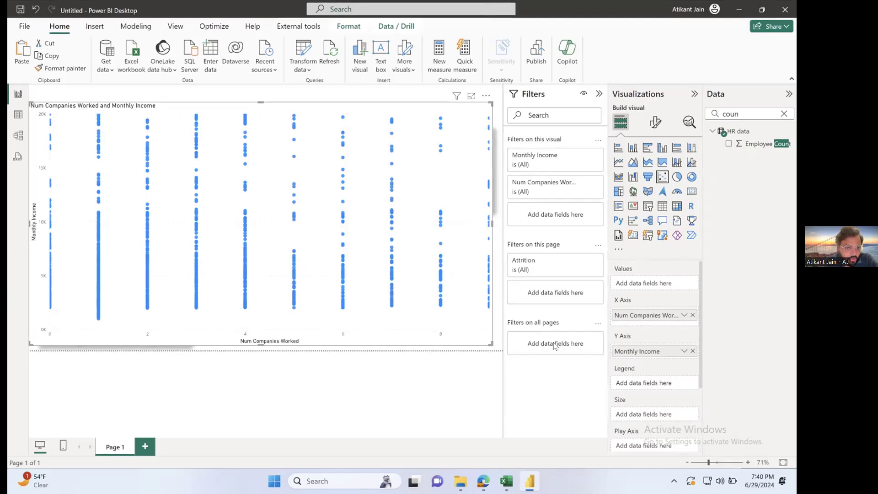
Summarize Monthly Income as Average on the Y axis, and shrink the scatter chart to fit beside the job role matrix.
left_click(684, 351)
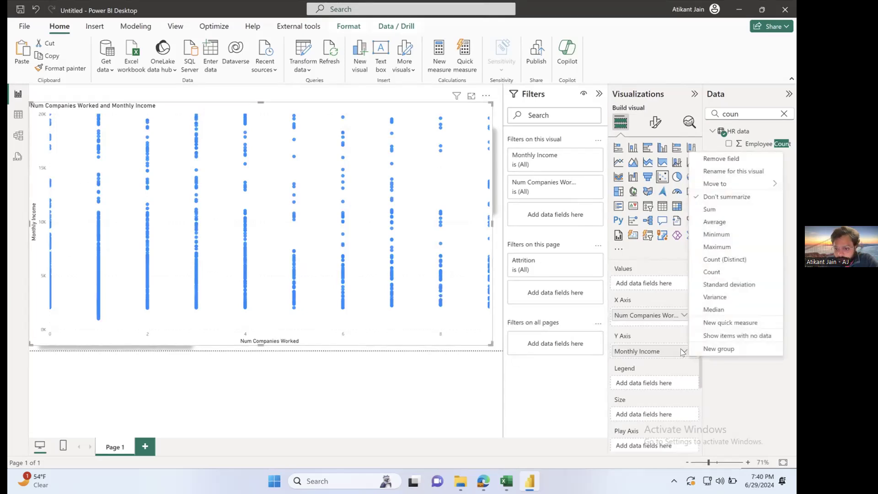
left_click(722, 222)
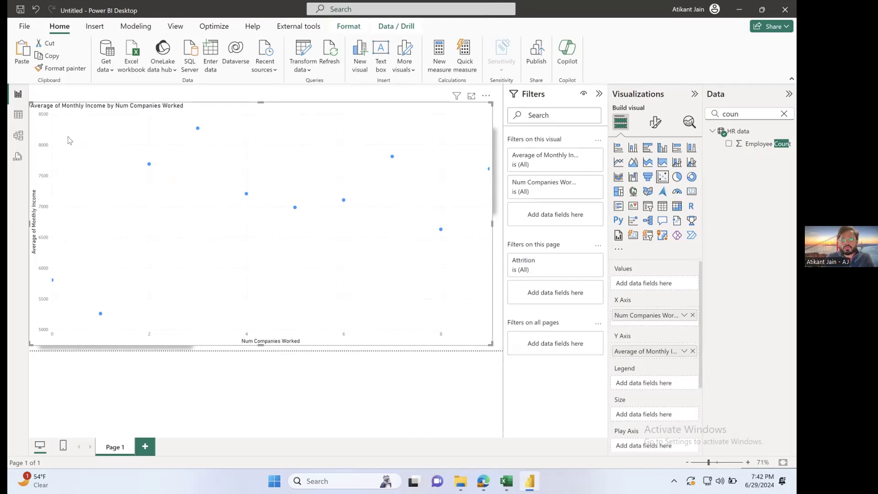
left_click_drag(30, 103, 226, 227)
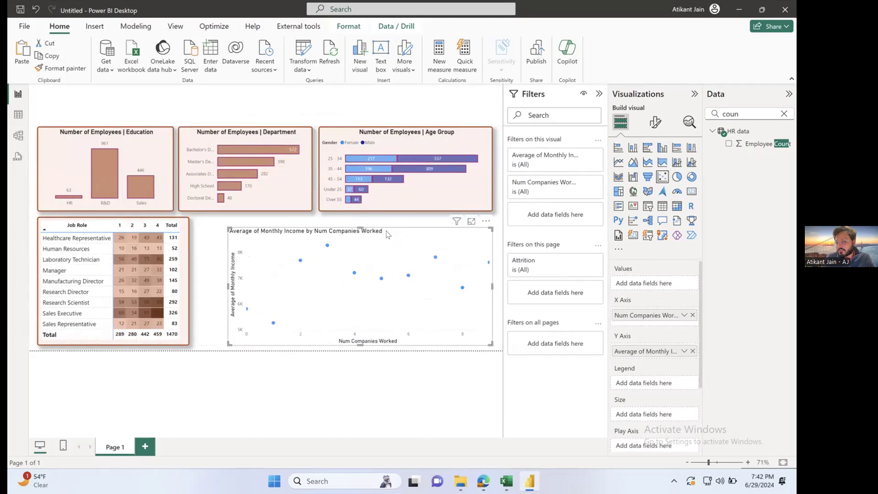
left_click_drag(388, 235, 368, 223)
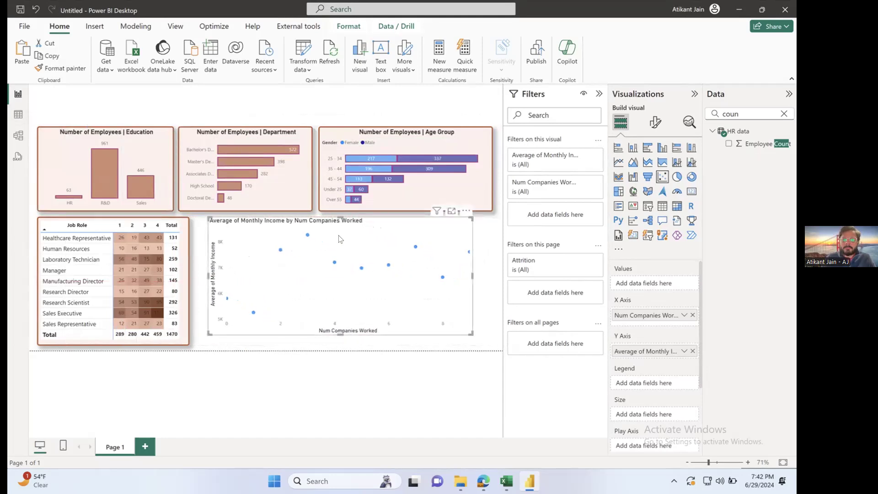
Review the HR data table's columns, including Education Field, for an alternative X-axis field and return to the report page.
left_click(18, 115)
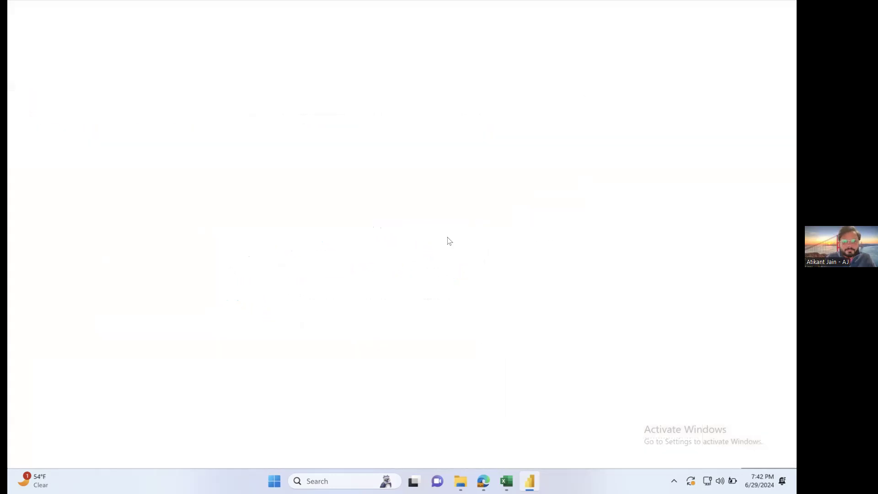
scroll(510, 228, "right", 6)
scroll(509, 229, "right", 6)
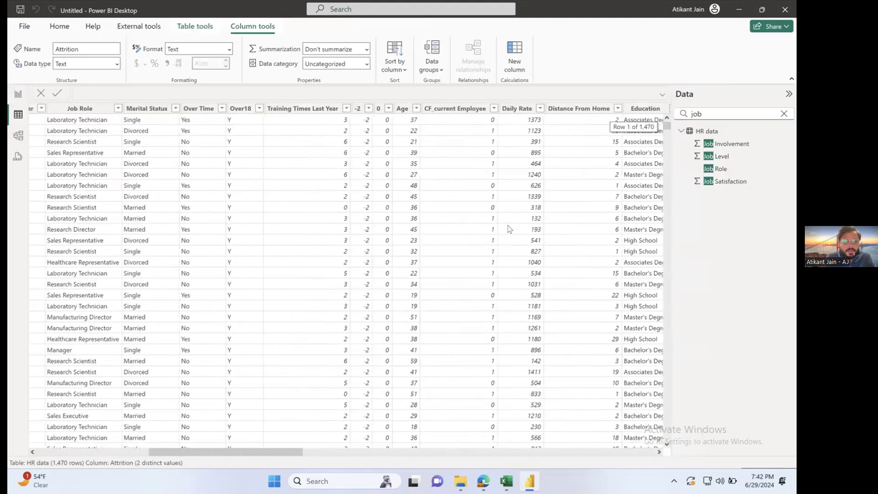
scroll(510, 228, "left", 5)
scroll(124, 131, "left", 3)
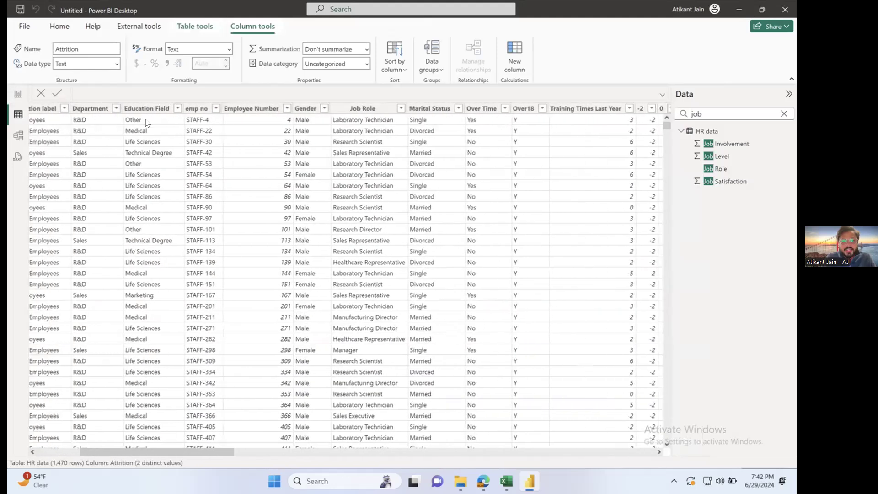
left_click(151, 108)
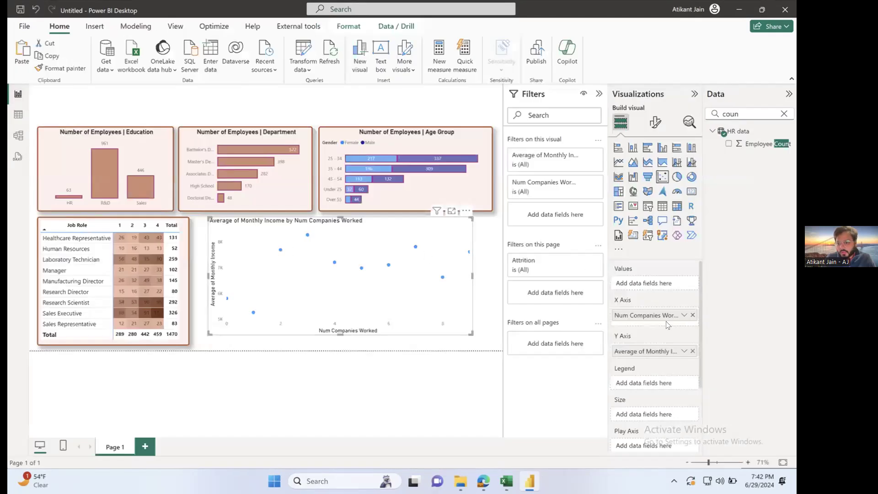
Replace Num Companies Worked with Education on the scatter chart's X axis, searching the data fields for "edu".
left_click(692, 315)
double_click(754, 114)
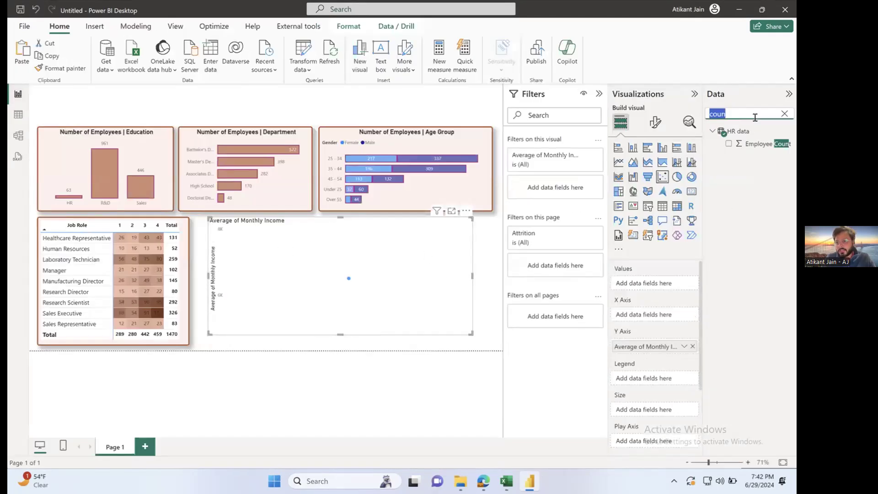
type("edu")
left_click_drag(759, 143, 666, 315)
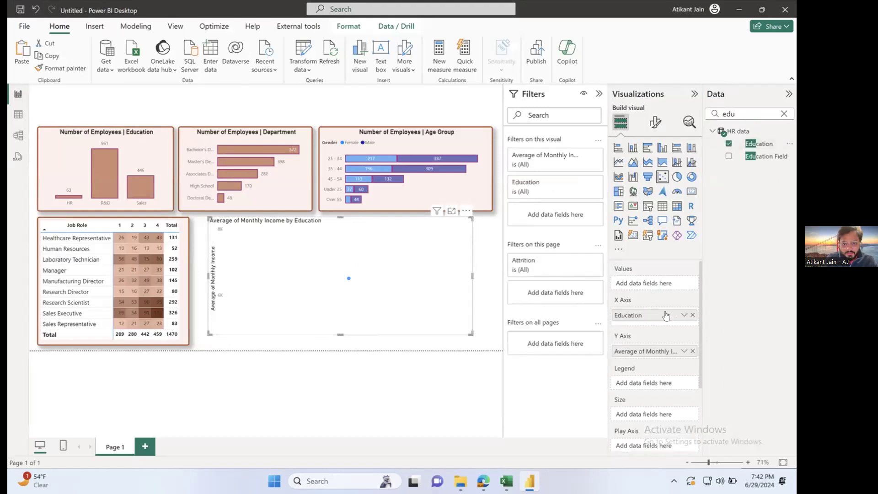
In focus mode, sort the scatter chart by Average of Monthly Income in ascending order, and return to the report.
left_click(451, 210)
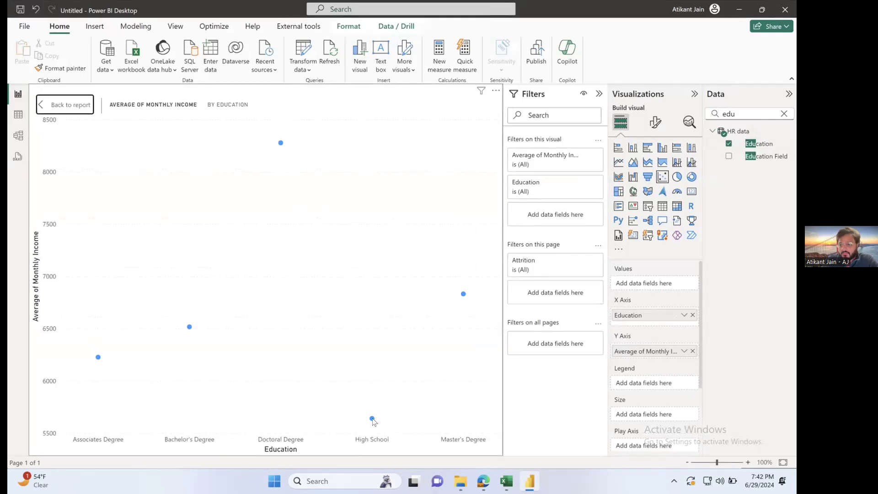
mouse_move(372, 419)
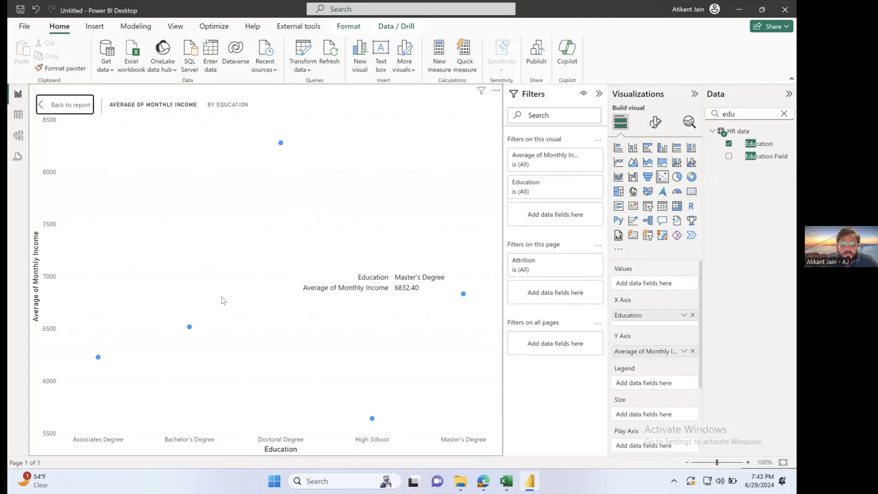
mouse_move(189, 328)
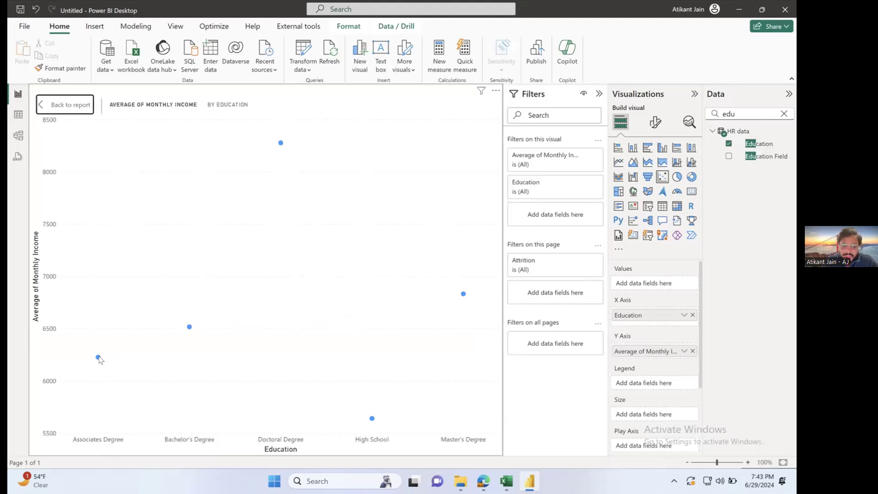
mouse_move(99, 358)
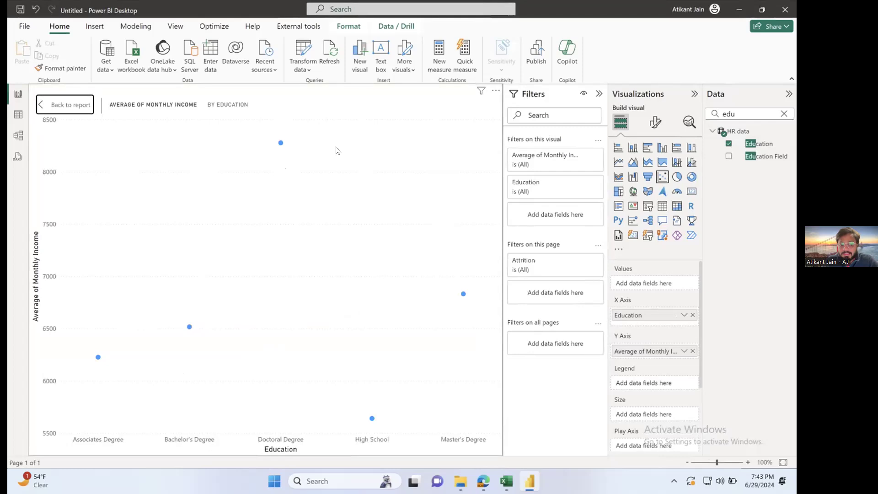
left_click(496, 90)
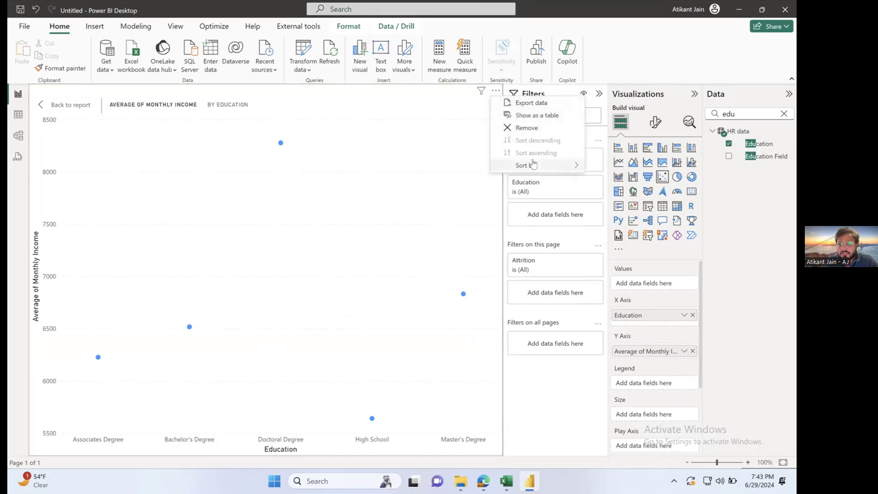
mouse_move(535, 165)
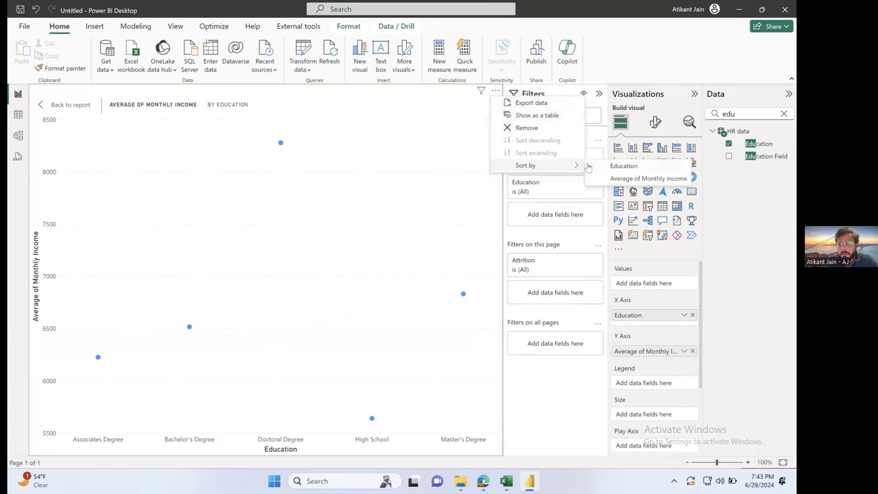
left_click(644, 179)
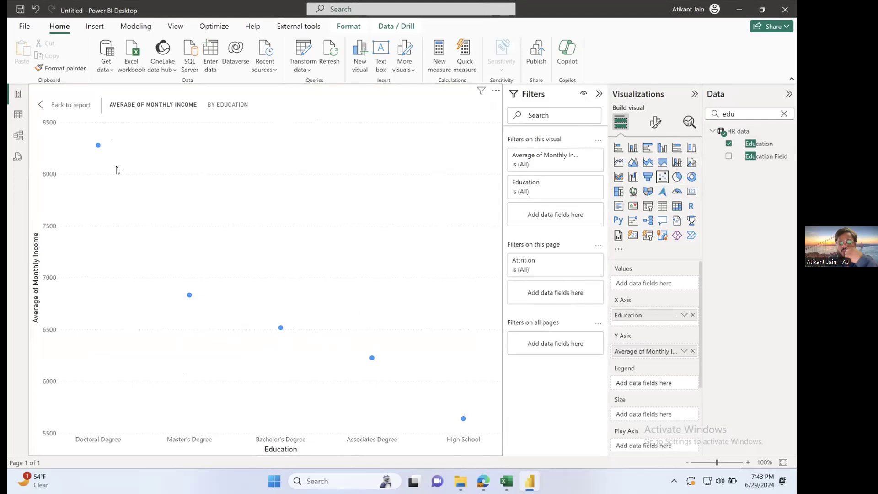
left_click(496, 91)
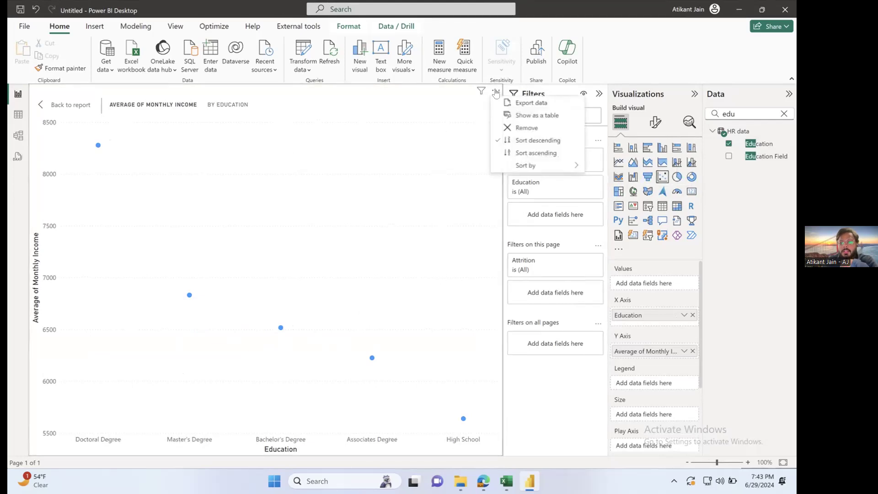
left_click(547, 152)
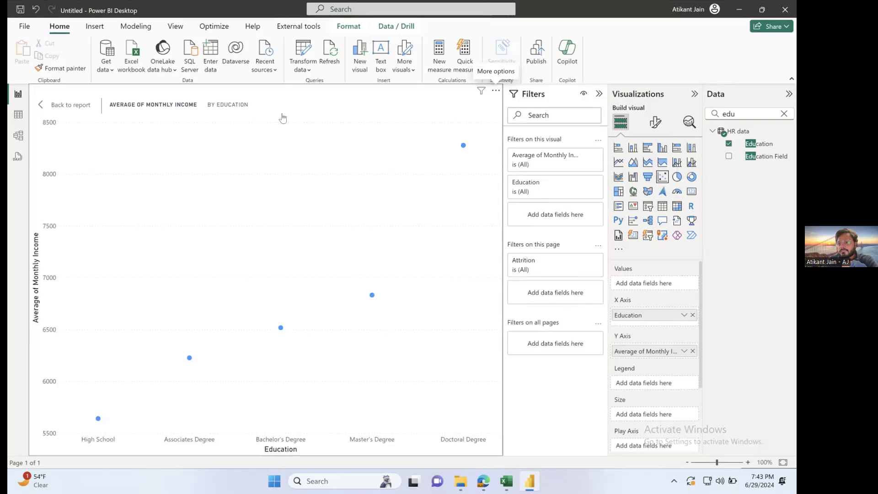
left_click(44, 106)
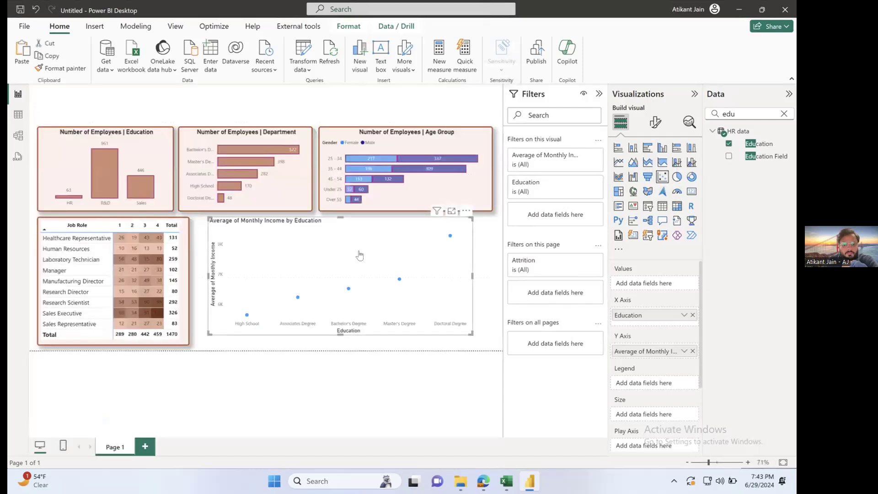
Copy the Number of Employees | Age Group chart's formatting onto the average monthly income scatter chart with Format Painter.
left_click(357, 208)
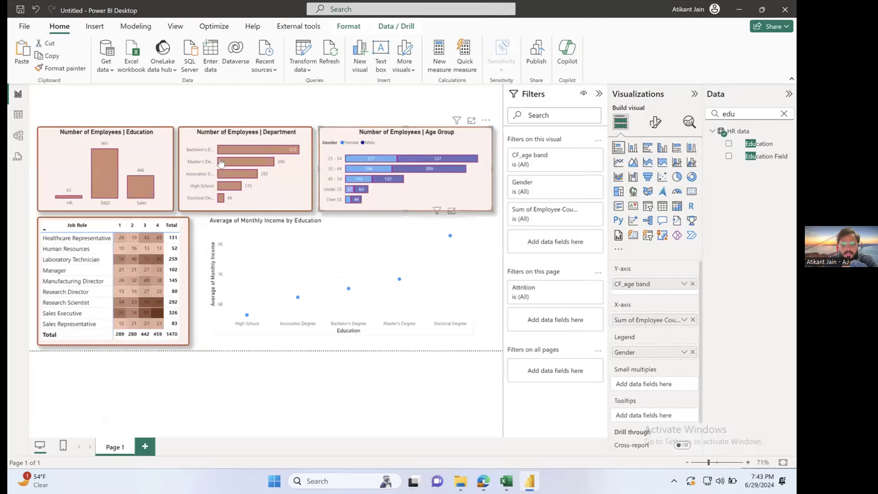
left_click(60, 68)
left_click(332, 247)
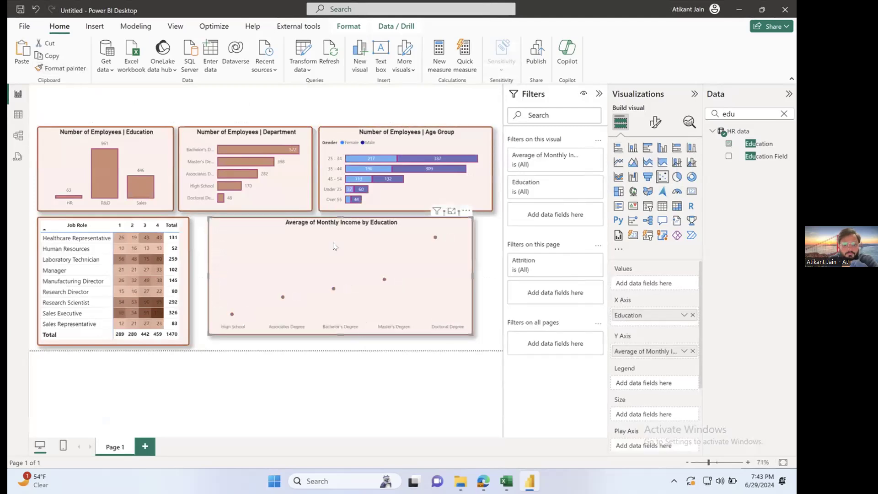
Narrow the scatter chart and fit it close beside the job role matrix, matching the matrix's bottom edge.
left_click_drag(470, 218, 421, 218)
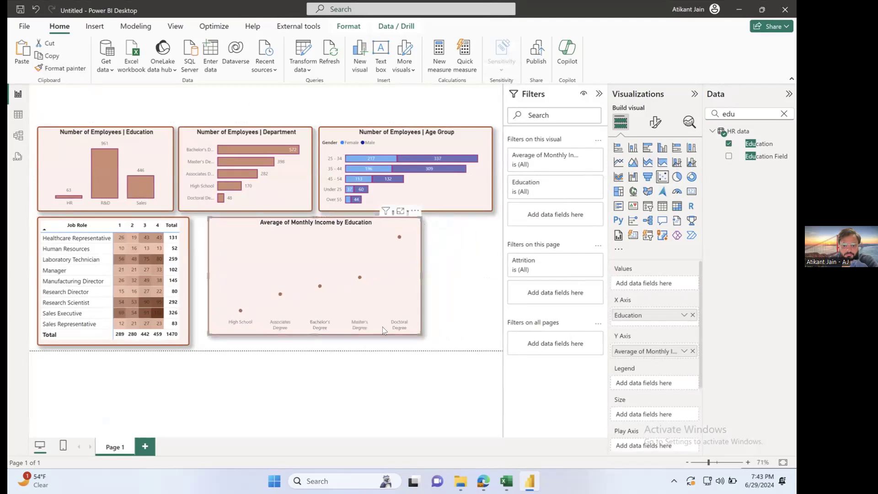
left_click_drag(317, 333, 306, 337)
left_click_drag(410, 272, 398, 272)
Turn on the scatter chart's X-axis title and its Y-axis values and title, and collapse the Filters pane.
left_click(655, 122)
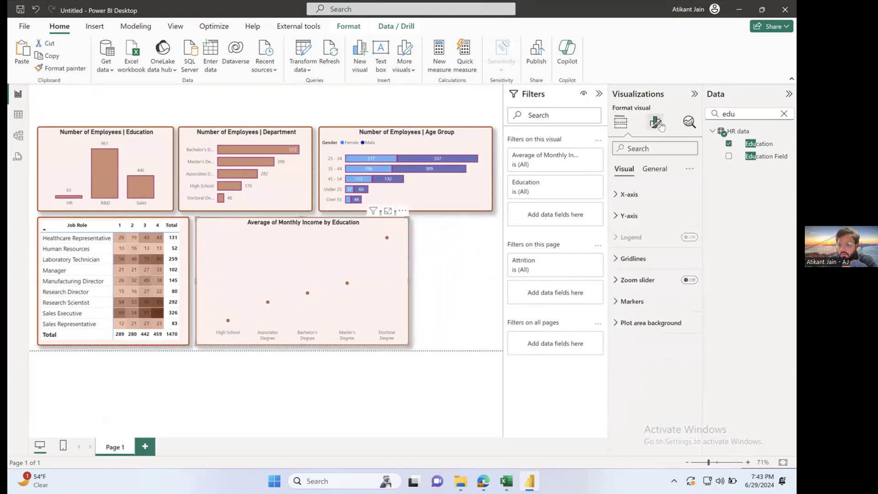
left_click(656, 197)
left_click(685, 348)
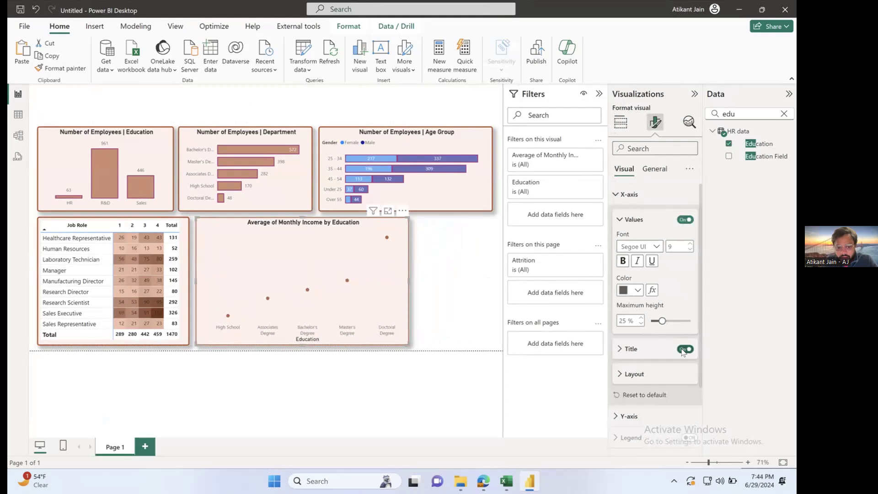
left_click(658, 196)
left_click(671, 216)
left_click(684, 374)
left_click(684, 349)
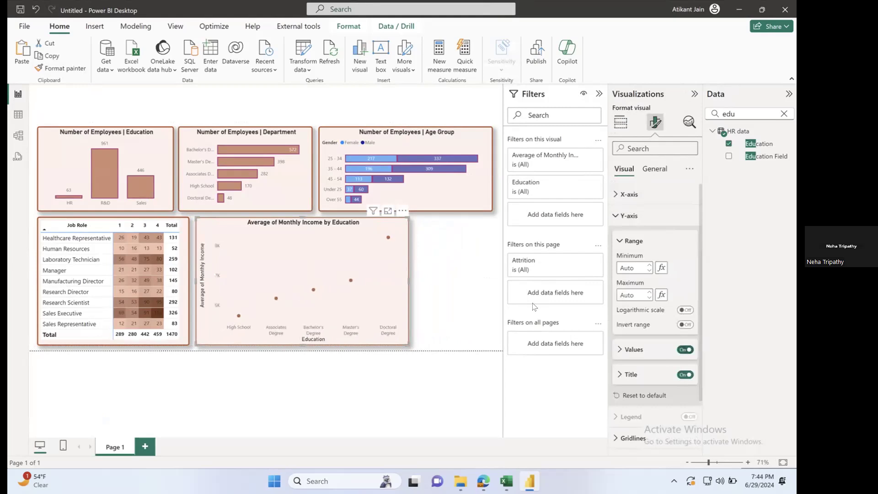
left_click(435, 269)
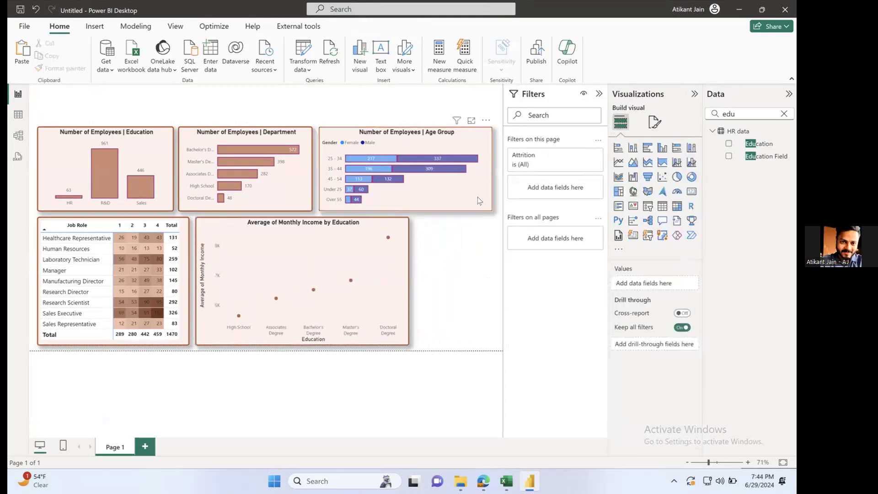
left_click(599, 93)
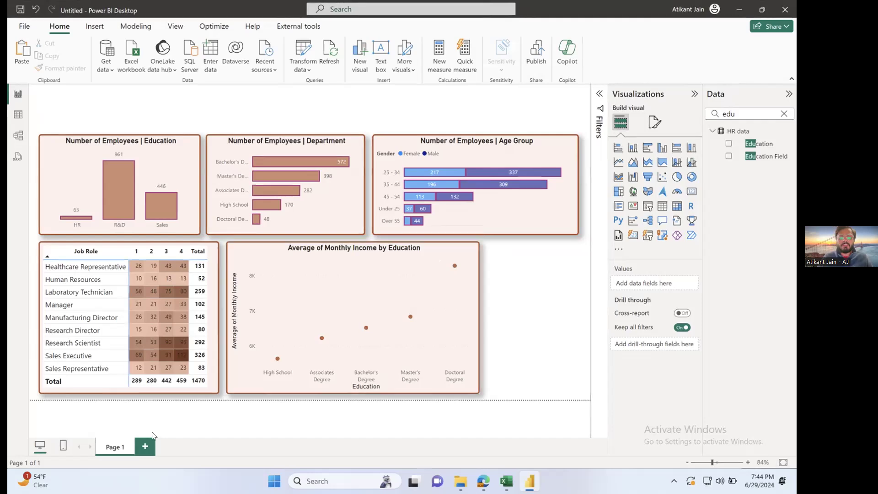
Rename the report page Page 1 as "EMployee Distribution".
double_click(120, 446)
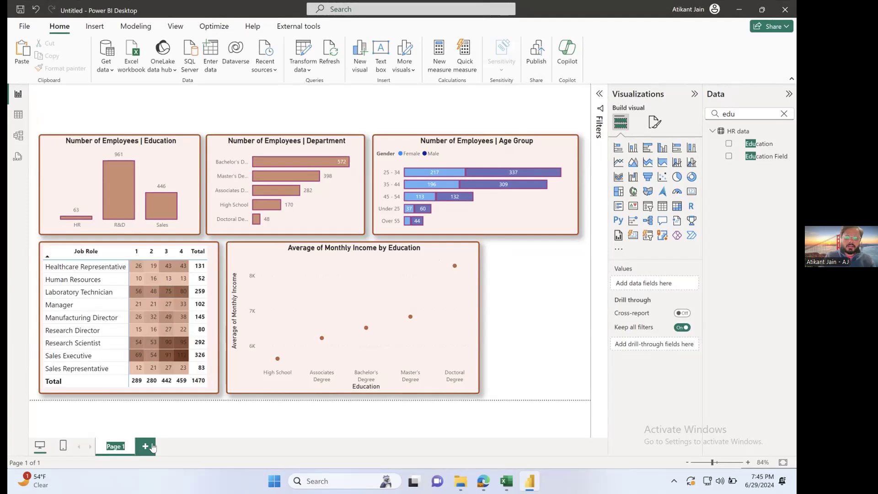
type("EMplo")
type("yee")
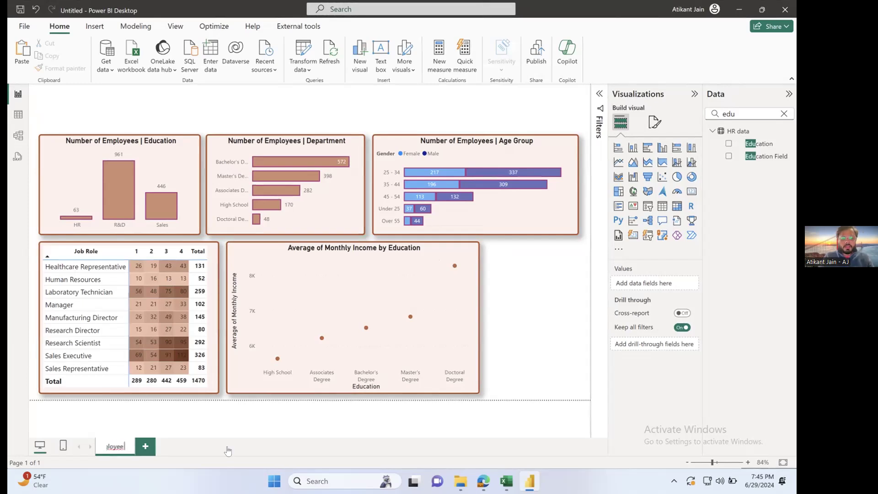
type(" Distribu")
type("tion")
key("Return")
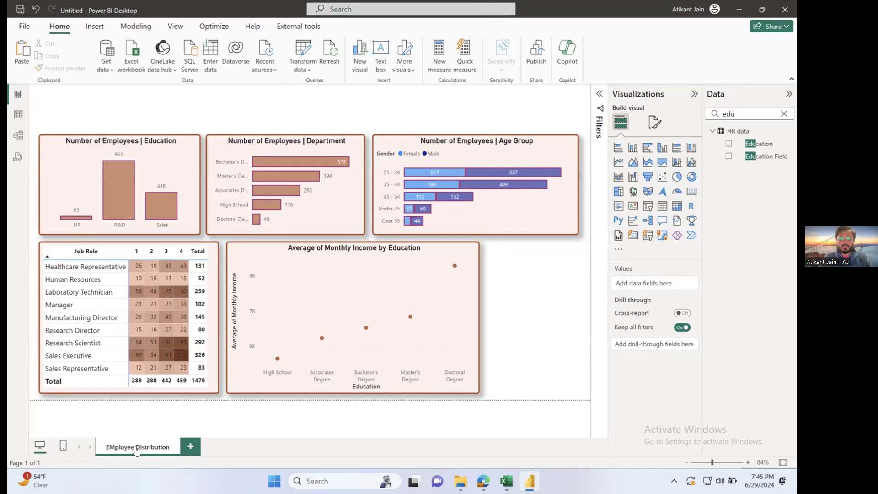
Add a second report page and name it "Attrition".
left_click(190, 447)
double_click(191, 448)
type("Attrition")
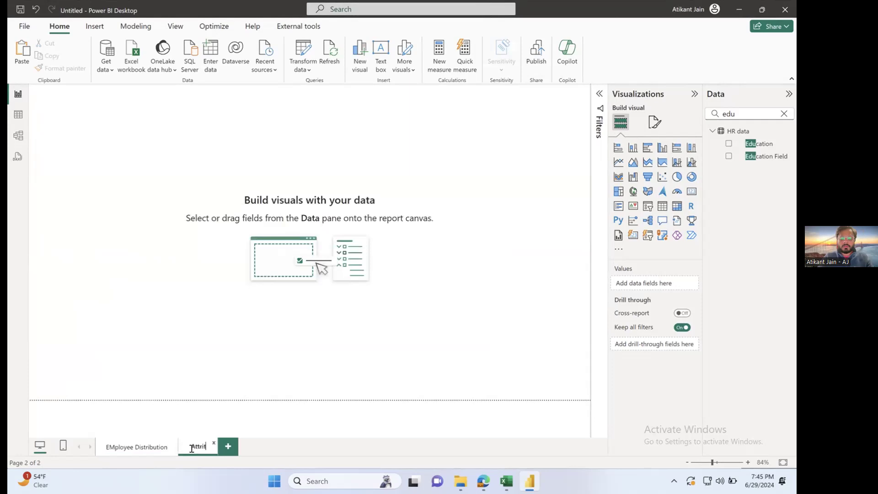
key("Return")
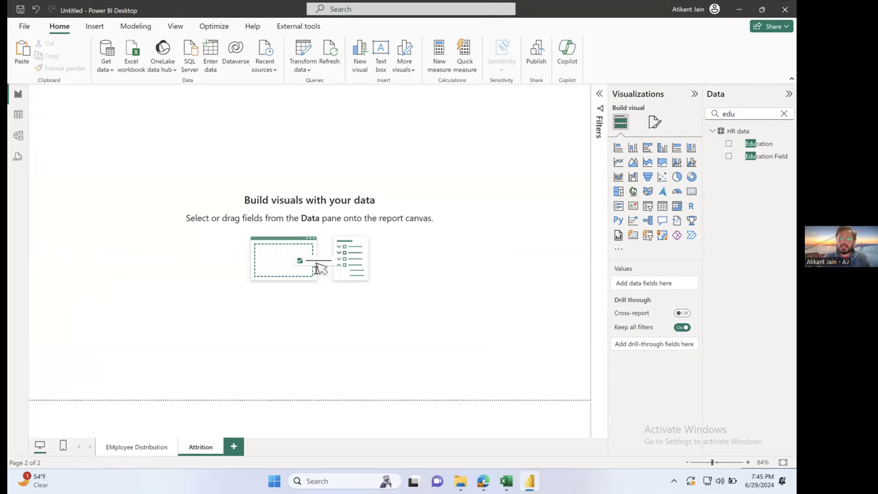
Add a third report page and name it "Performance Matrix".
left_click(239, 443)
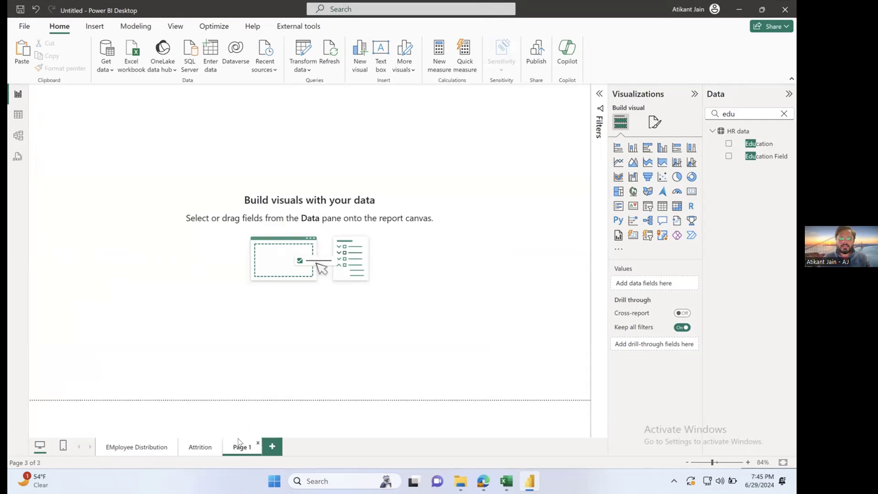
double_click(239, 446)
type("Pe")
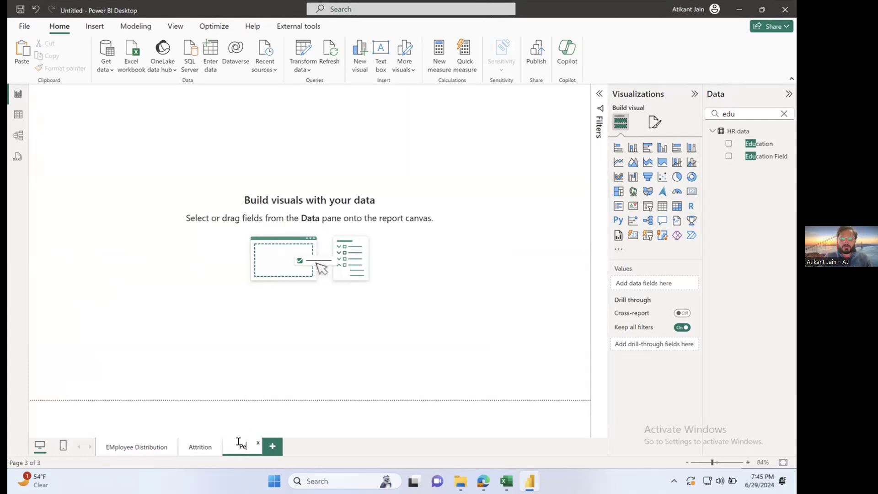
type("rformance Matrix")
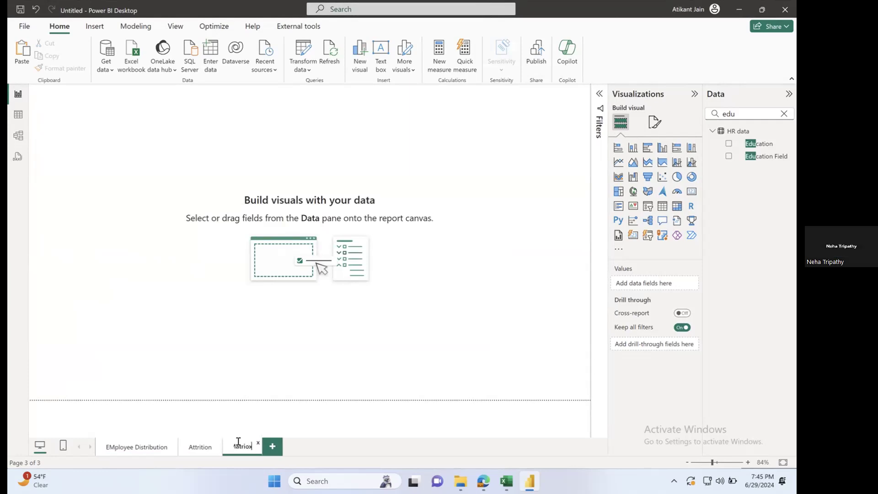
key("Return")
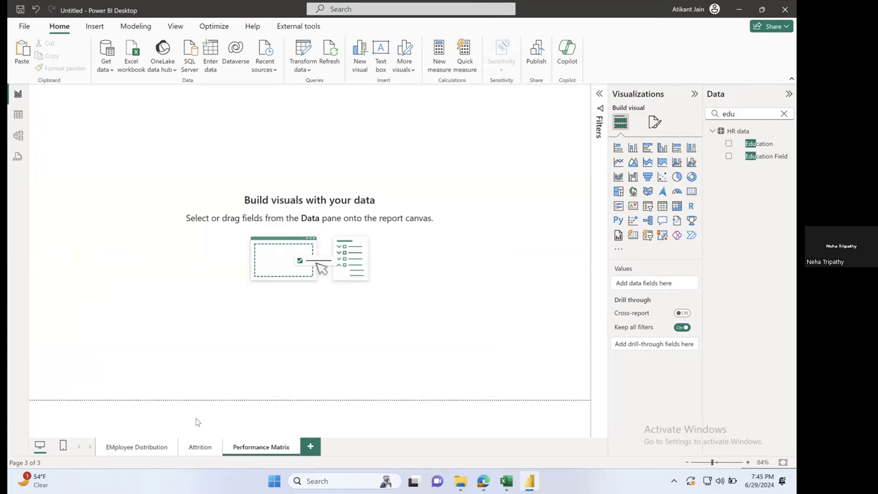
Return to the EMployee Distribution page and look over the scatter chart.
left_click(144, 447)
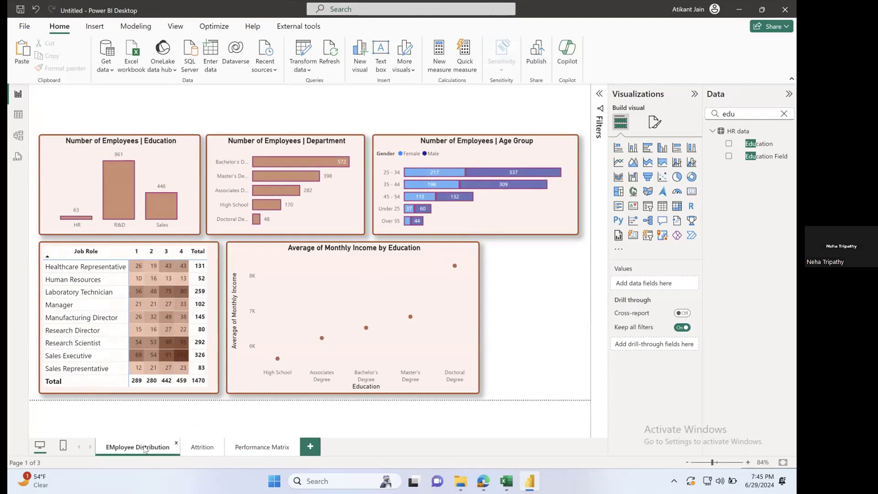
left_click(460, 252)
right_click(461, 251)
left_click(468, 303)
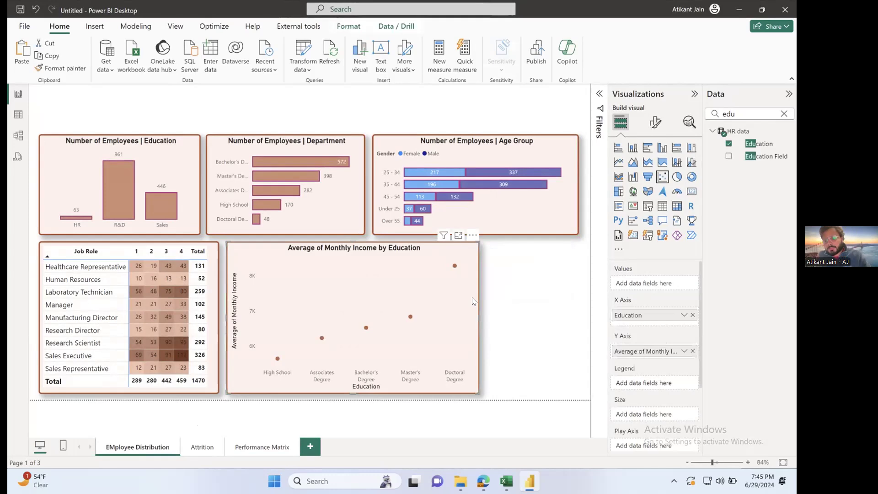
left_click(502, 298)
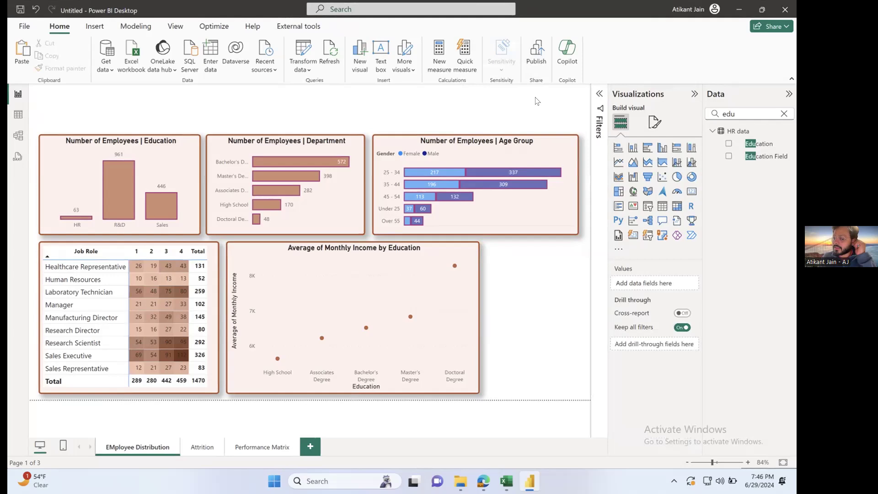
Search for and launch PowerPoint with a new blank presentation, and switch back to the Power BI report.
left_click(334, 481)
type("powerpoint")
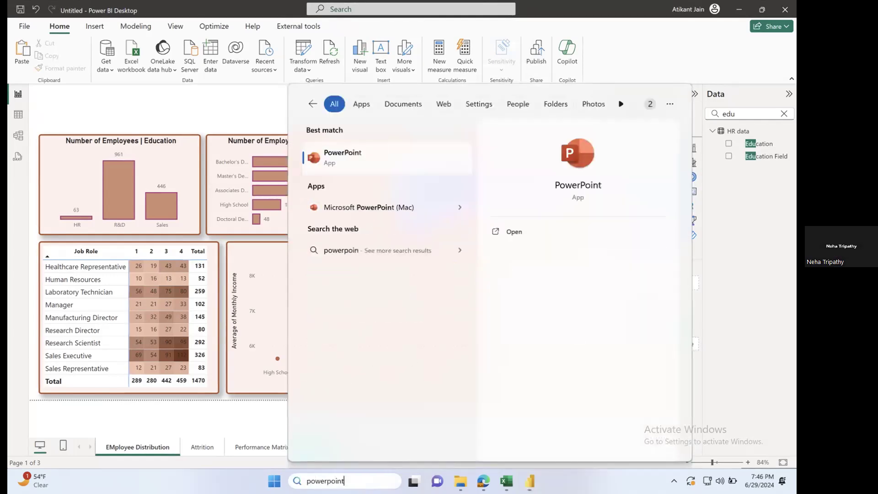
left_click(402, 160)
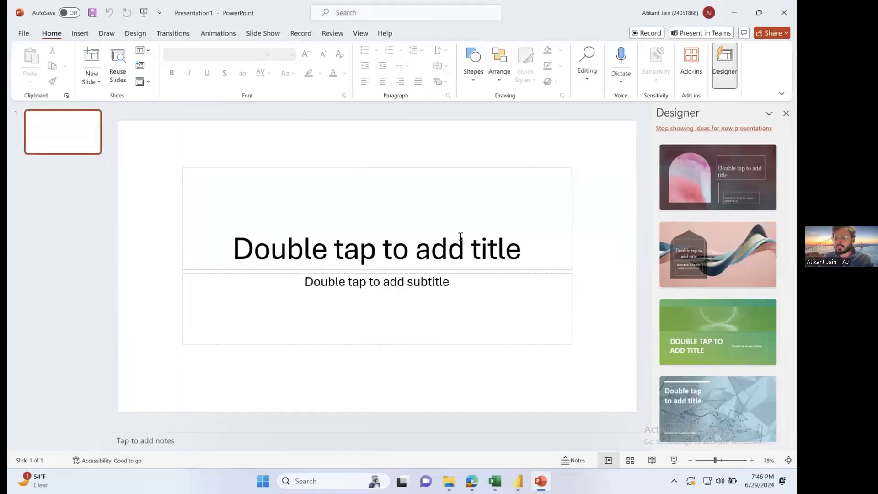
left_click(518, 481)
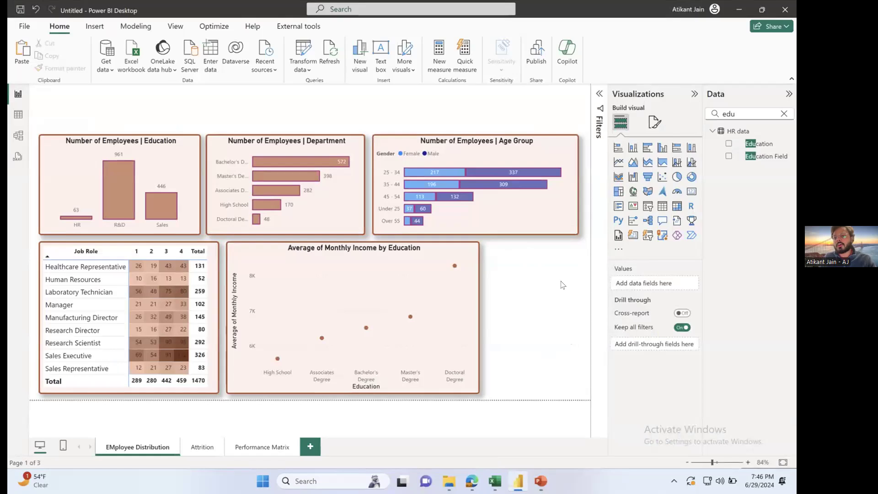
Try to publish the report, dismiss the save prompt, and look briefly at the blank PowerPoint presentation before returning to Power BI.
left_click(536, 62)
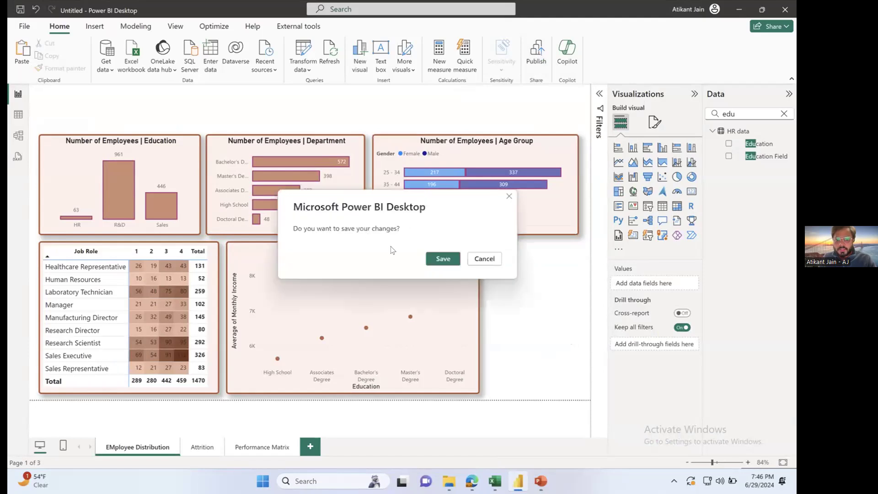
left_click(507, 197)
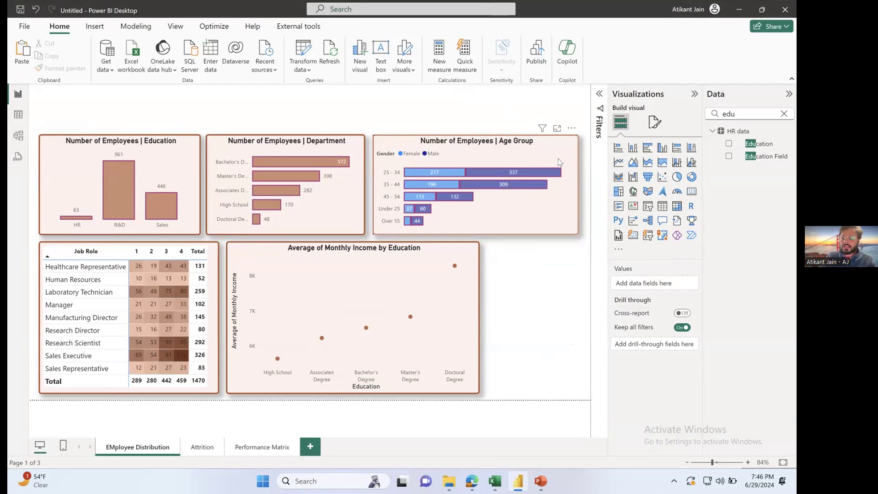
left_click(540, 480)
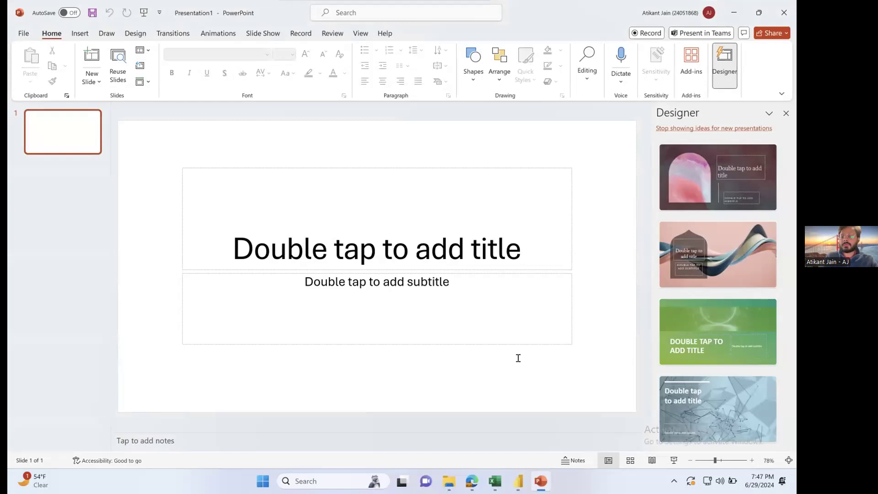
left_click(517, 479)
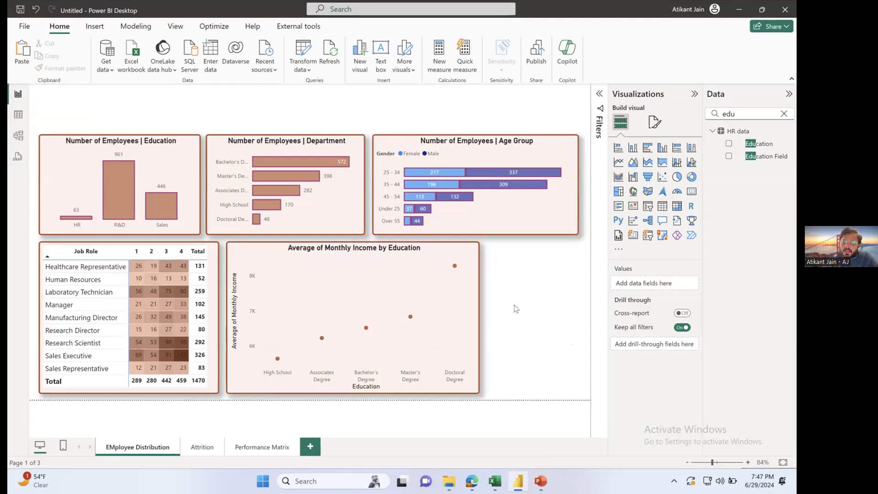
Look at the HR data table in the model view and return to the report page.
left_click(473, 302)
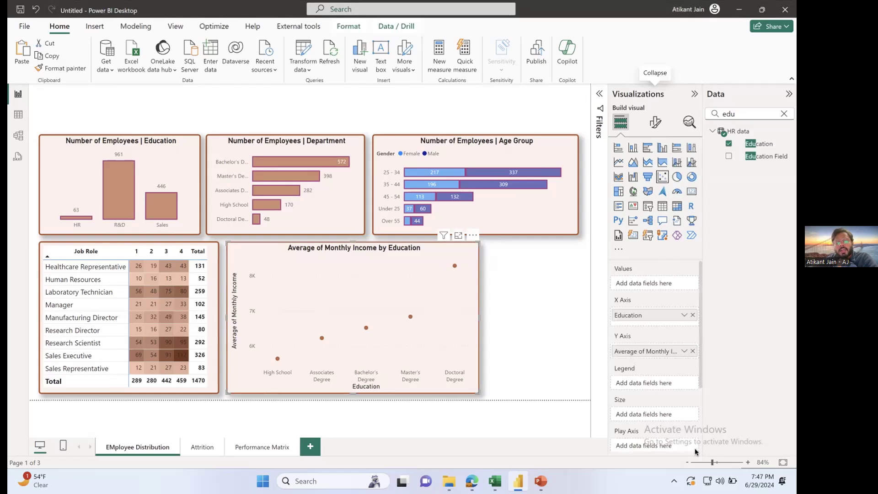
left_click(509, 333)
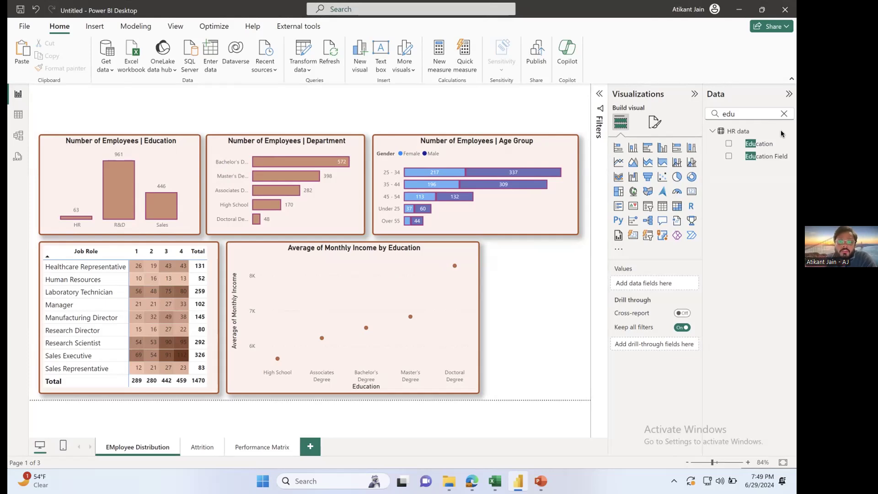
left_click(19, 136)
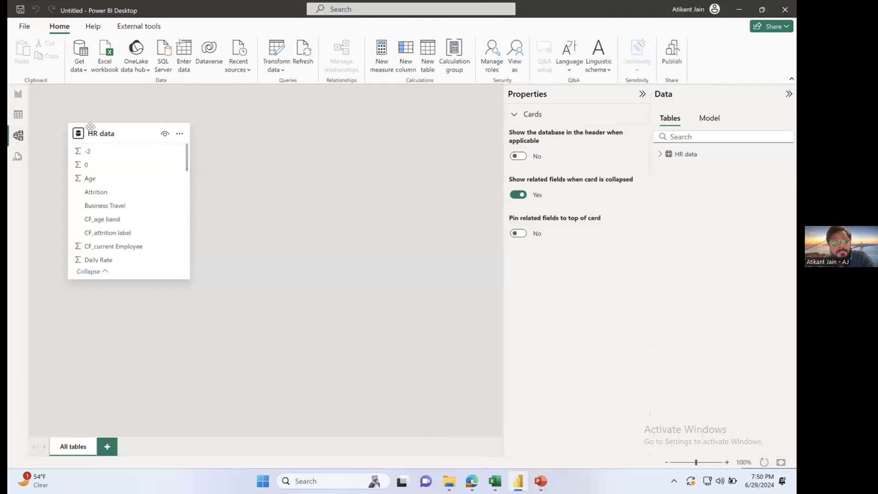
left_click(22, 106)
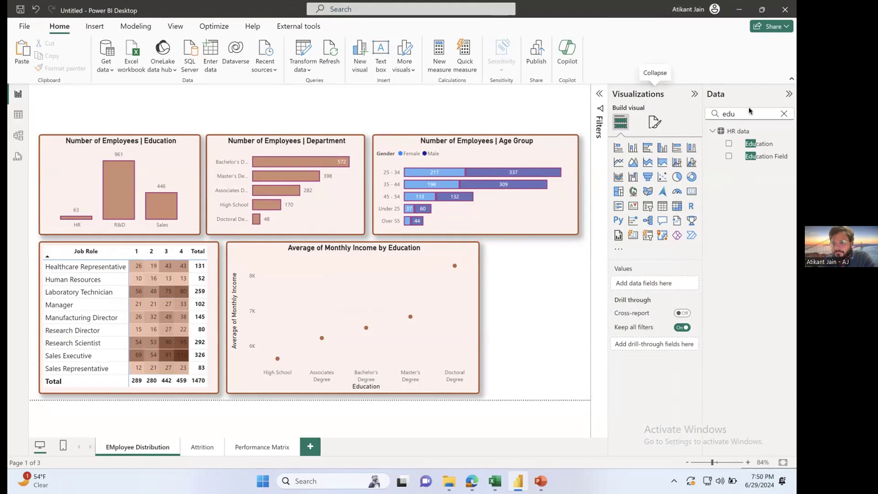
Try square and X markers on the monthly income scatter chart and set the marker type to triangle.
left_click(471, 291)
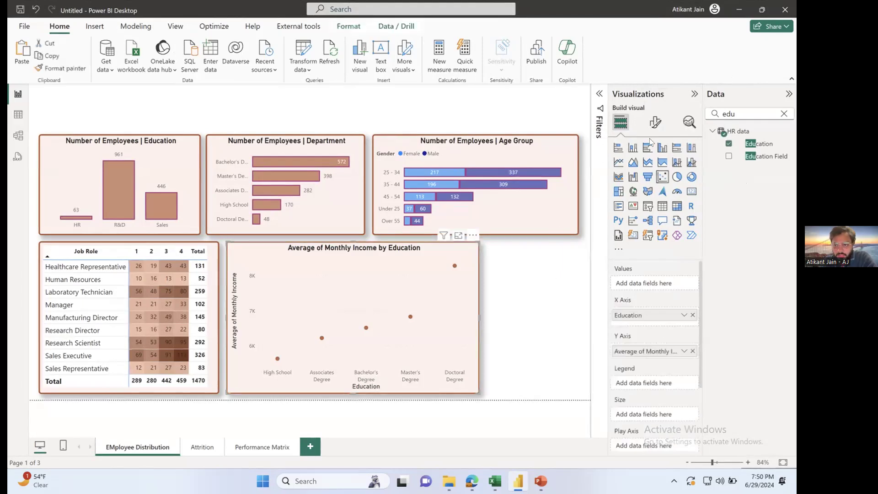
left_click(654, 123)
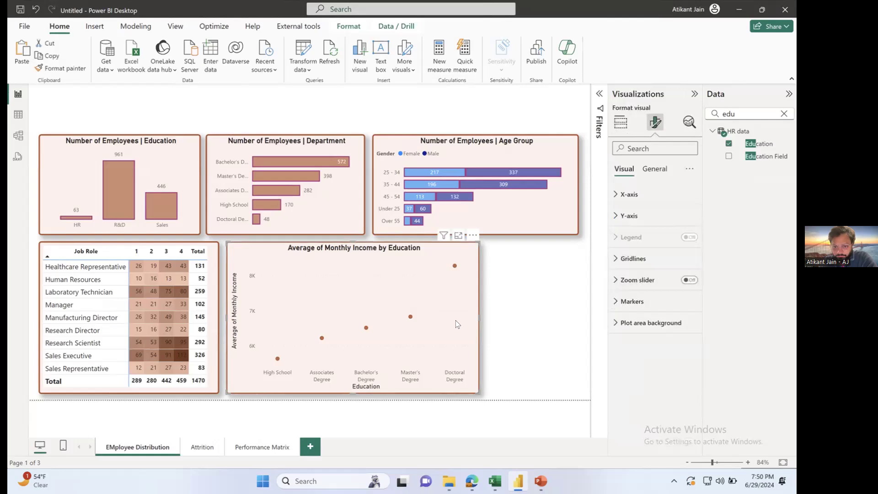
left_click(647, 300)
scroll(654, 358, "down", 3)
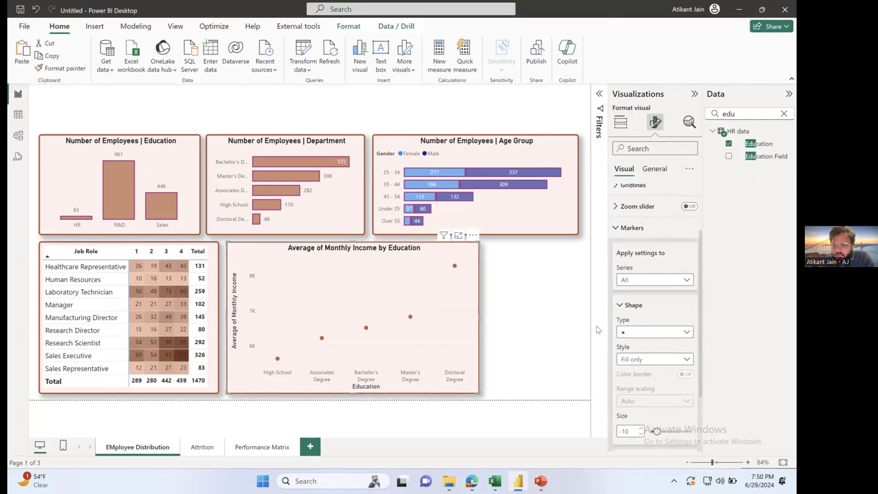
left_click(643, 332)
left_click(640, 357)
left_click(640, 332)
left_click(633, 391)
left_click(639, 336)
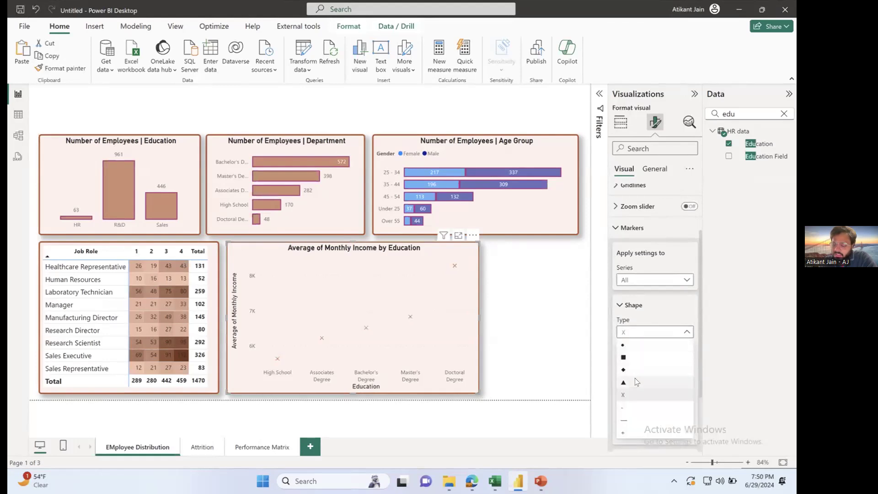
left_click(637, 381)
Try the long dash and plus marker types on the scatter chart and return to the triangle.
left_click(644, 333)
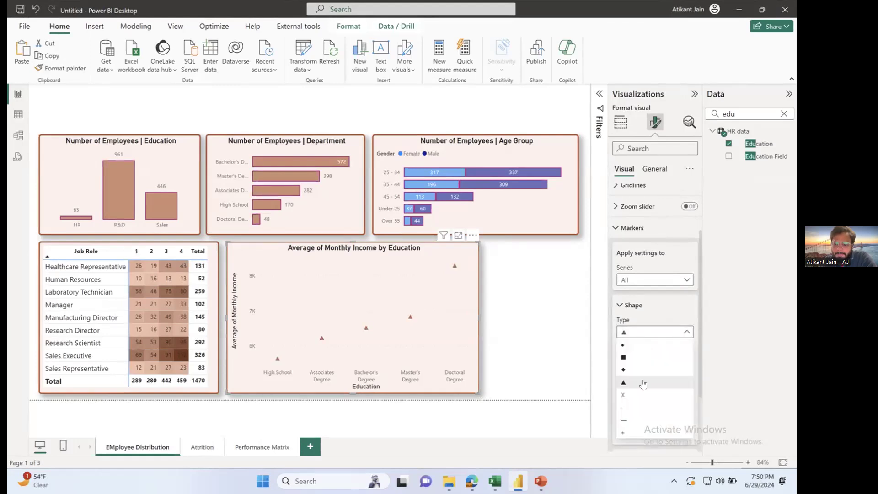
left_click(639, 418)
left_click(640, 332)
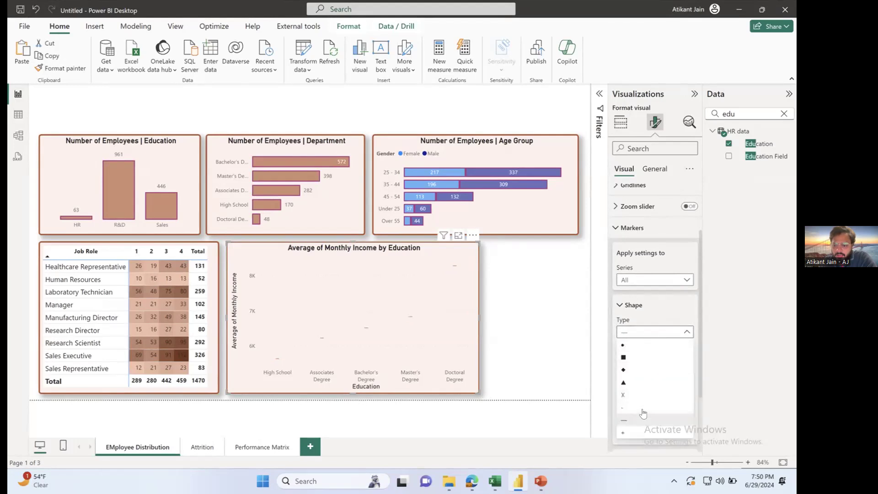
left_click(636, 432)
left_click(658, 332)
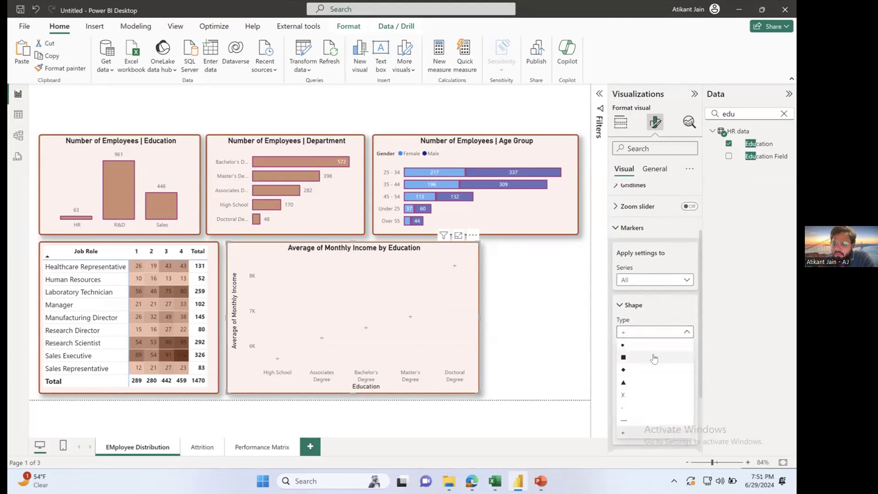
left_click(642, 380)
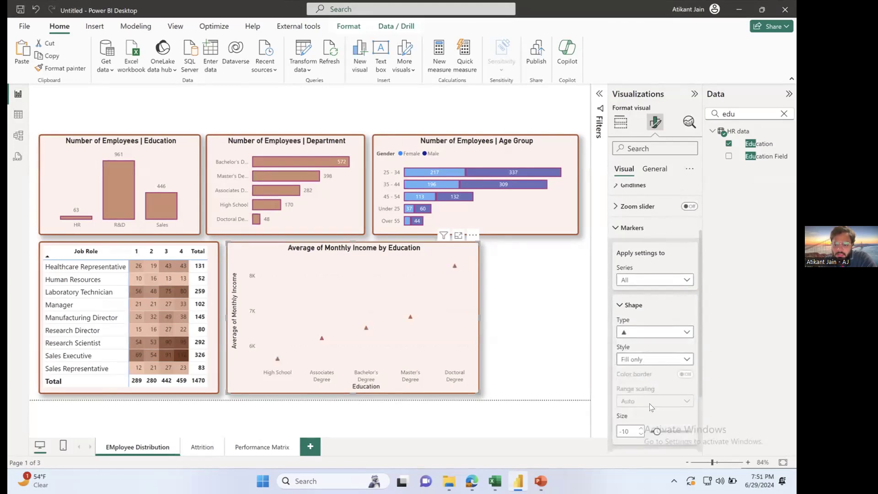
Set the scatter chart's default marker color to dark blue and check the marker spacing and series options.
scroll(650, 403, "down", 3)
left_click(649, 379)
scroll(648, 376, "down", 1)
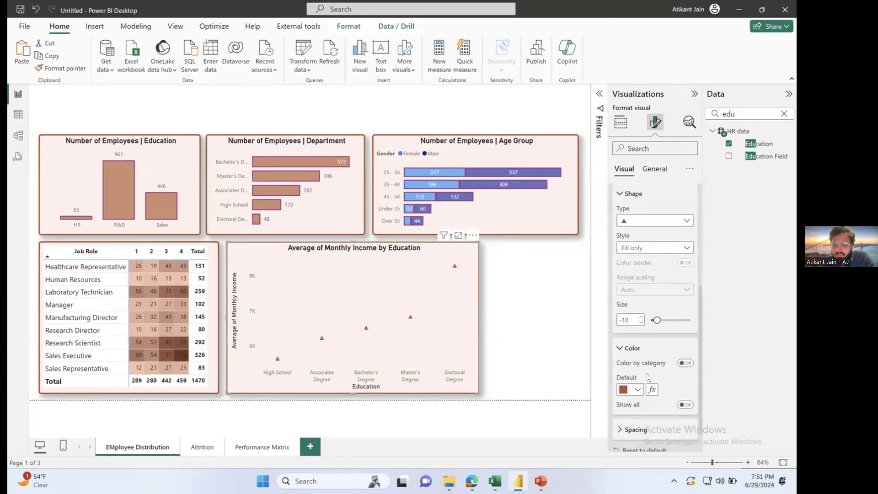
left_click(636, 358)
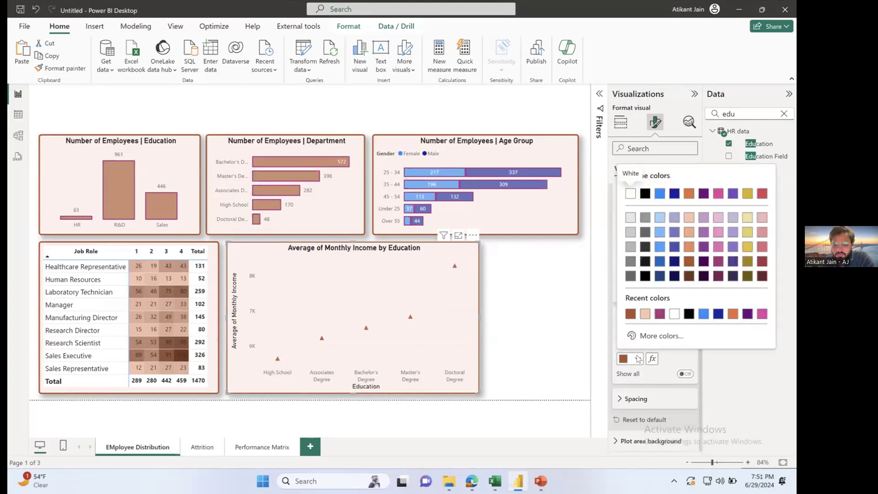
left_click(659, 276)
left_click(636, 399)
scroll(648, 414, "down", 1)
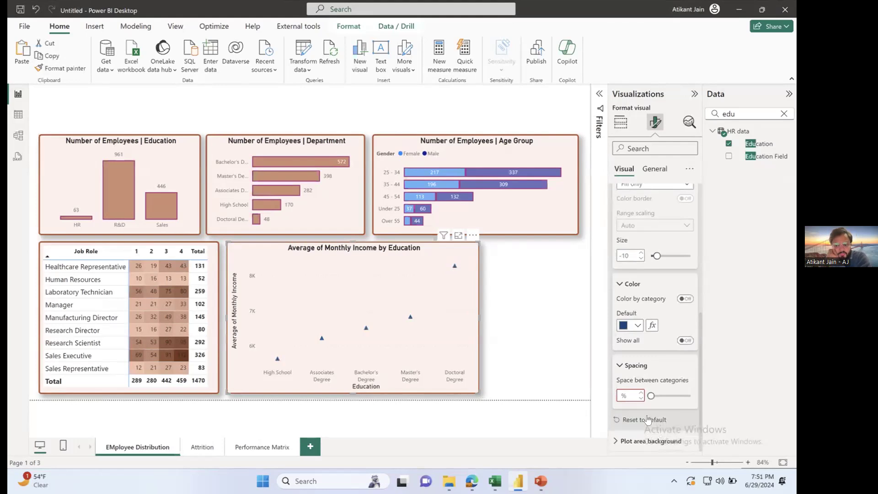
scroll(654, 306, "up", 5)
scroll(654, 309, "up", 2)
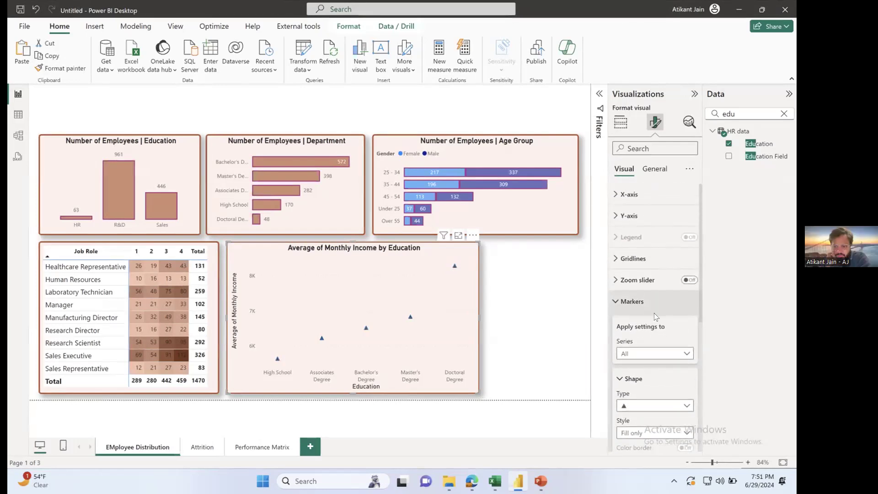
left_click(654, 352)
left_click(654, 353)
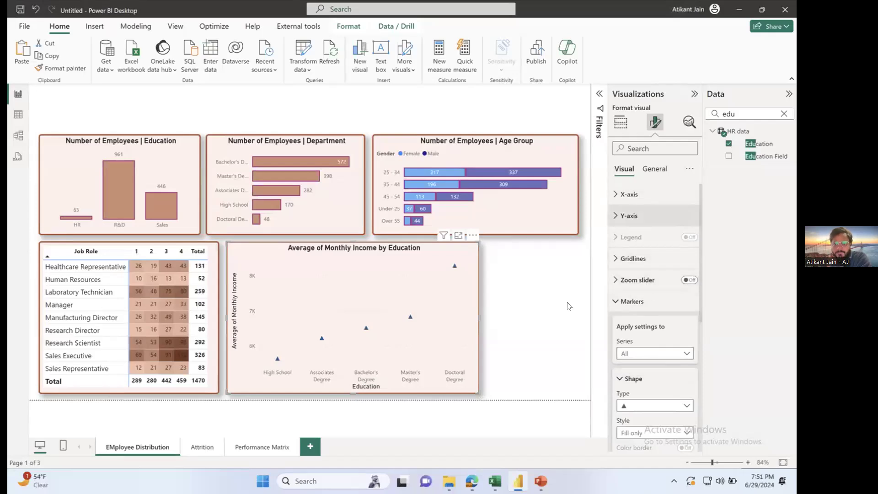
Move the scatter chart beneath the Age Group chart and narrow it to match that chart's width.
left_click(526, 314)
left_click_drag(471, 305, 567, 301)
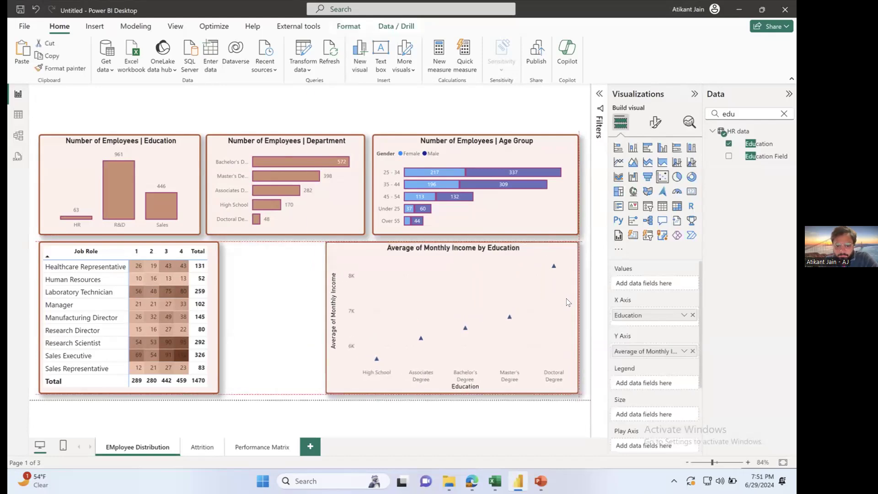
left_click_drag(323, 312, 373, 313)
Narrow the Job Role matrix to the width of the Education chart and set its row header font size to 10.
left_click(215, 322)
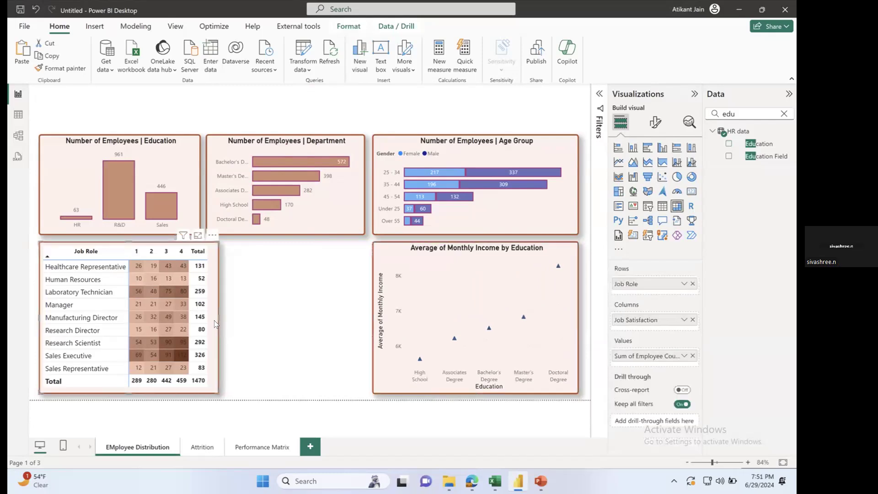
left_click_drag(212, 315, 196, 314)
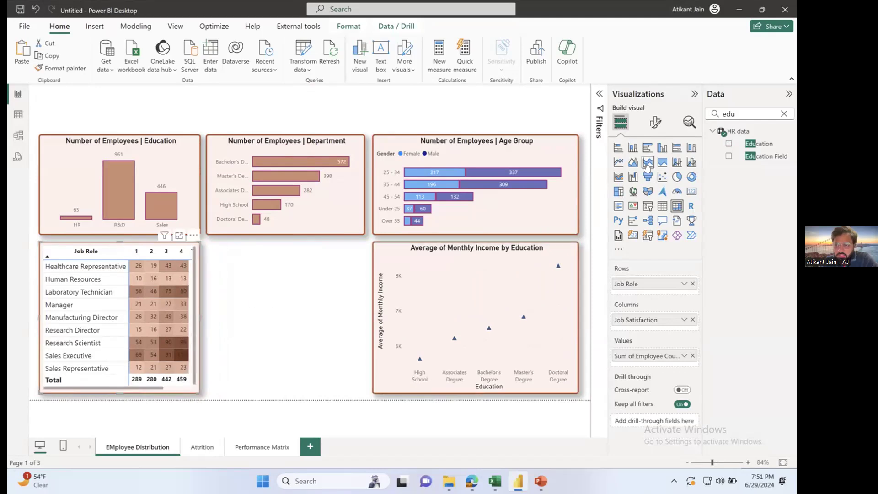
left_click(655, 122)
left_click(639, 259)
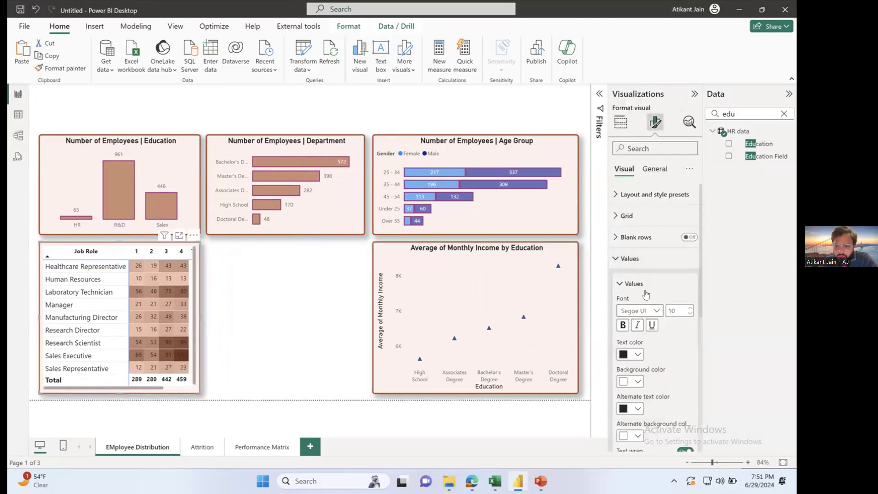
left_click(651, 259)
left_click(649, 301)
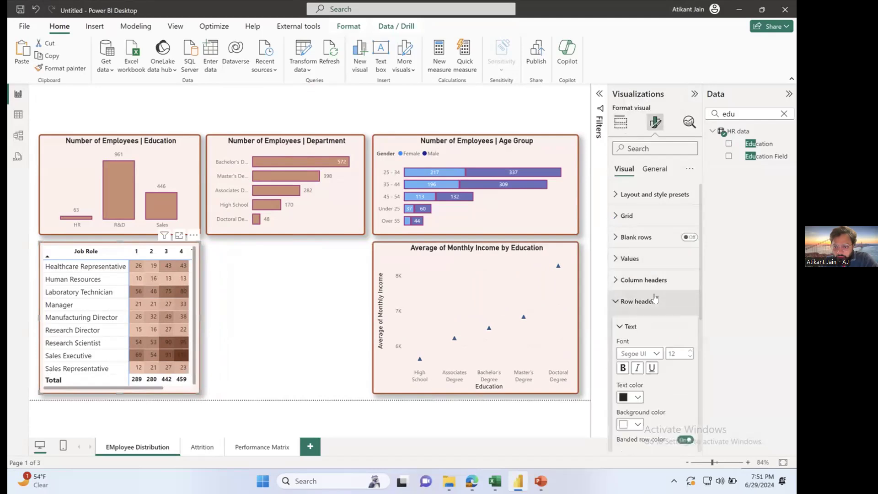
left_click(689, 272)
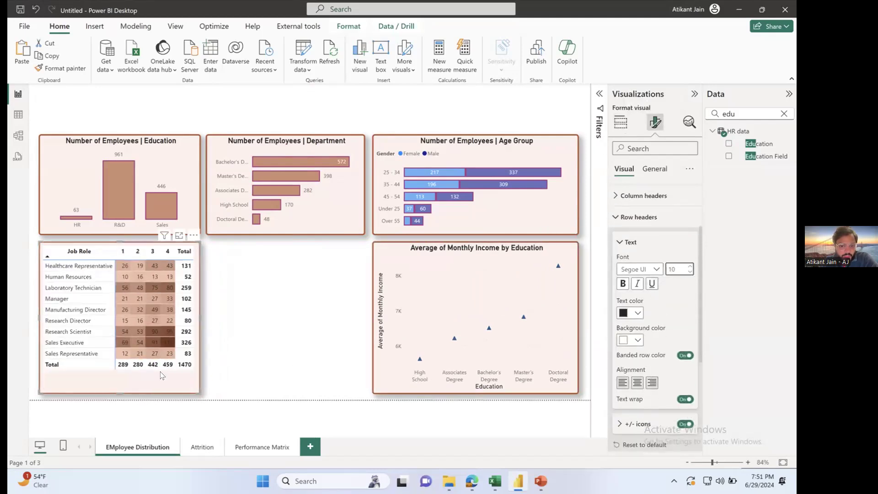
left_click(245, 348)
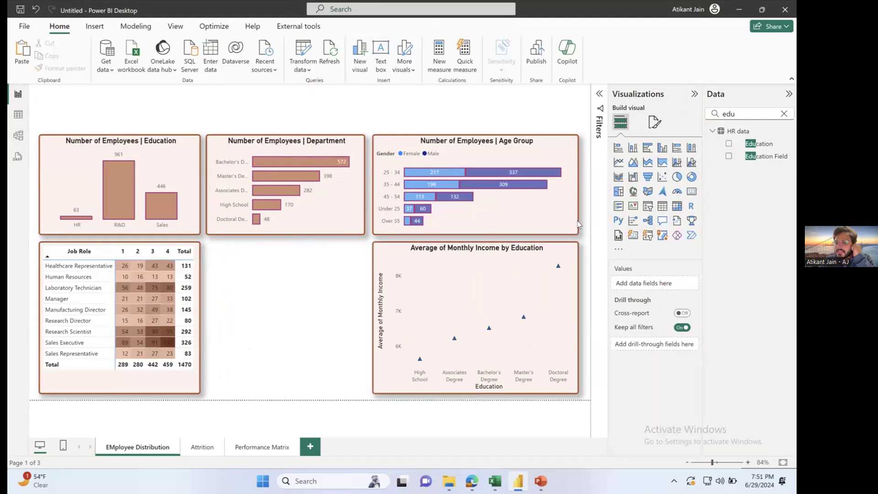
Add a slicer on the Gender field, shrink it and place it in the empty space above the charts.
left_click(651, 209)
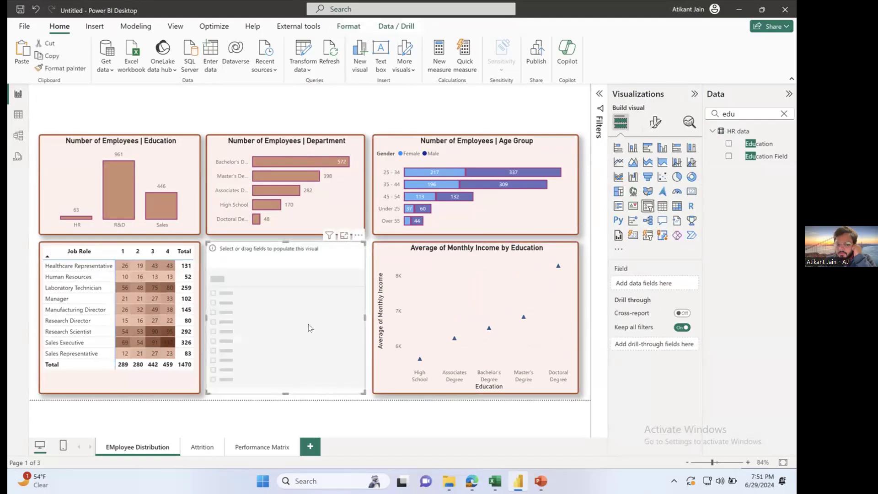
left_click_drag(284, 394, 383, 112)
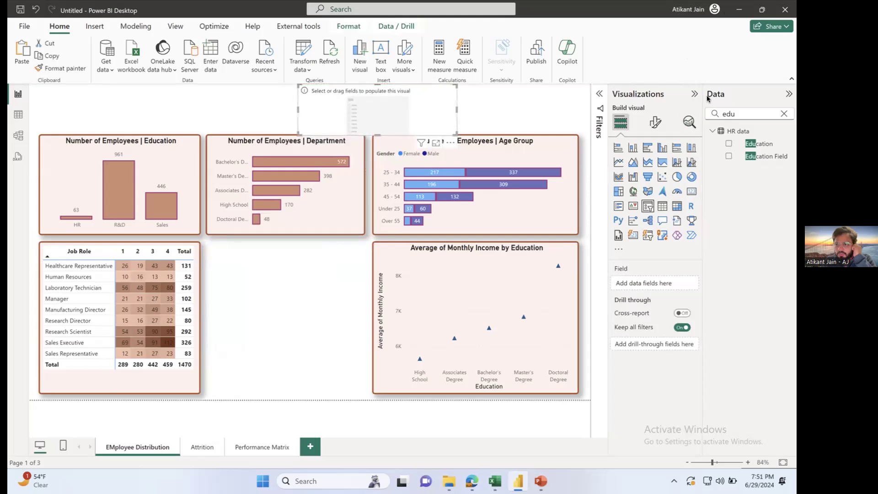
double_click(721, 112)
type("gender")
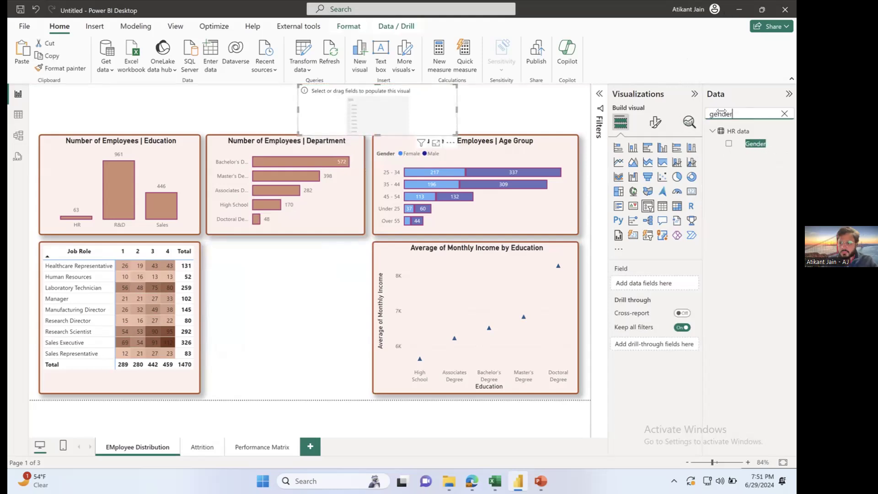
left_click(728, 144)
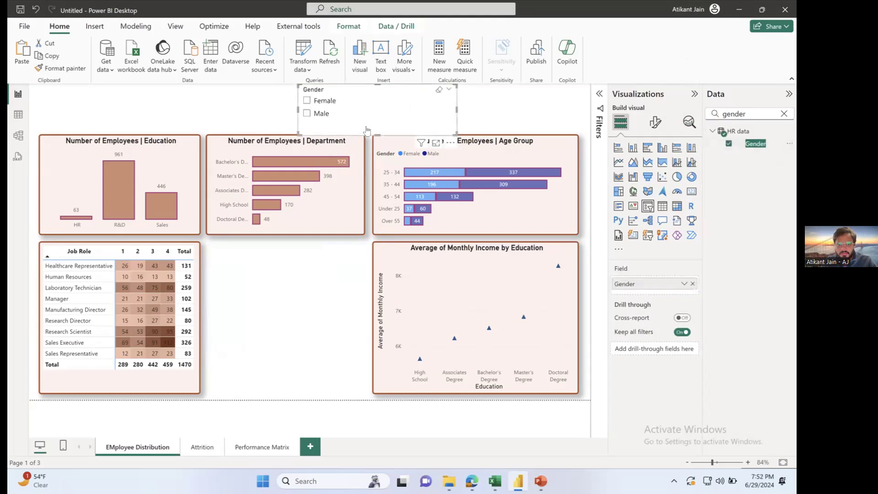
left_click_drag(373, 131, 373, 124)
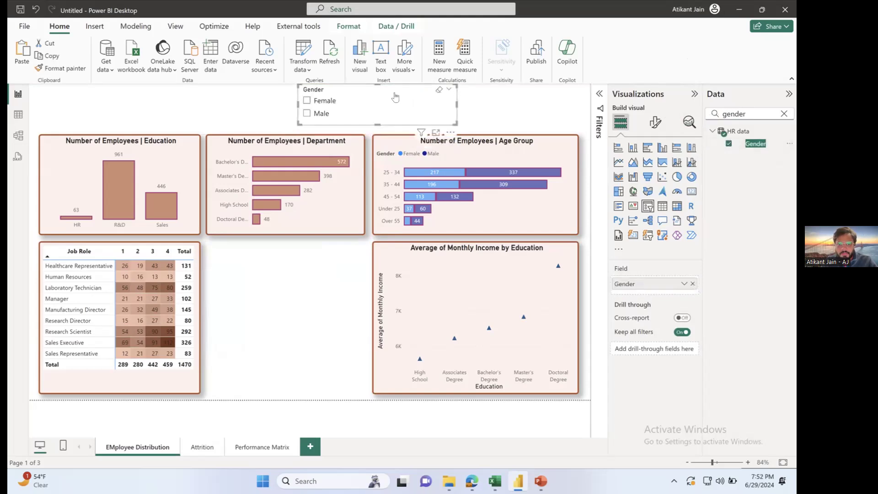
Copy the Department chart's formatting onto the Gender slicer with Format painter.
left_click(330, 215)
left_click(61, 68)
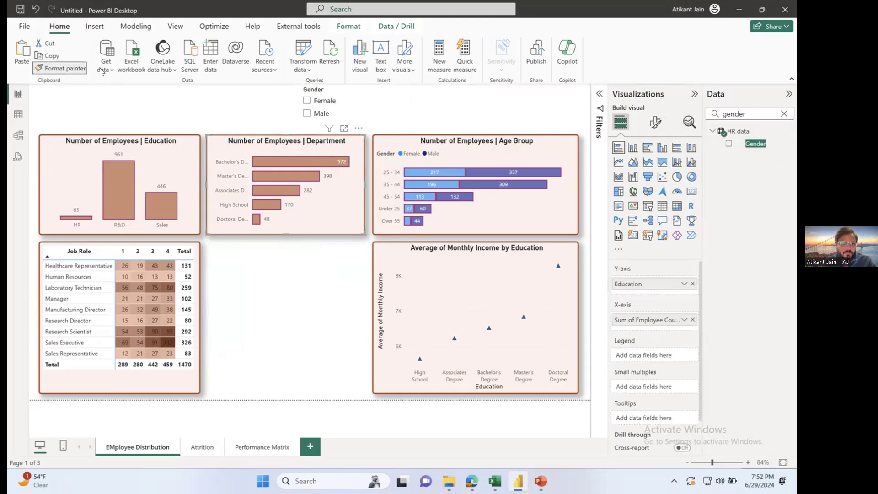
left_click(397, 100)
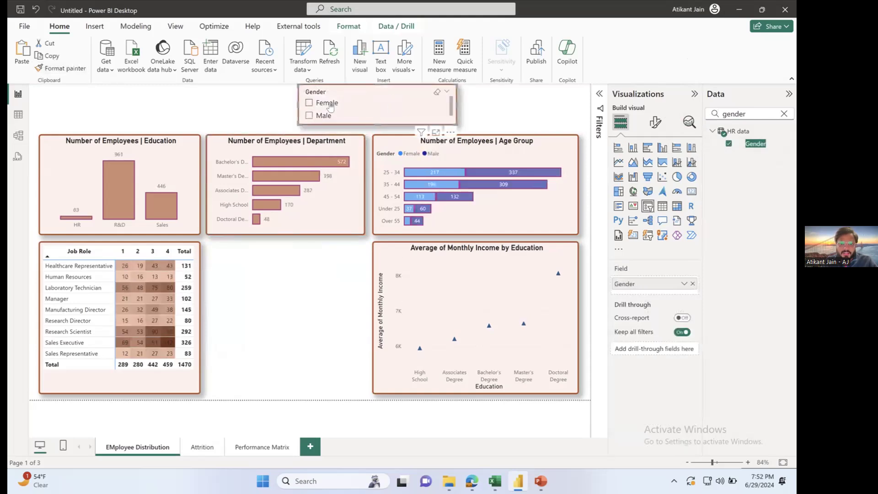
Move the Gender slicer above the Education chart, align it with that chart's outer edge and narrow it to fit its options.
left_click_drag(358, 89, 100, 88)
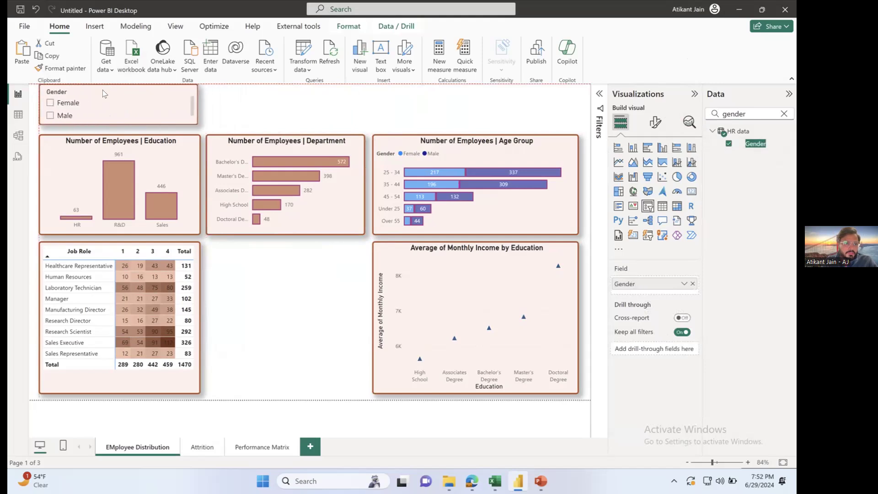
left_click_drag(196, 108, 93, 107)
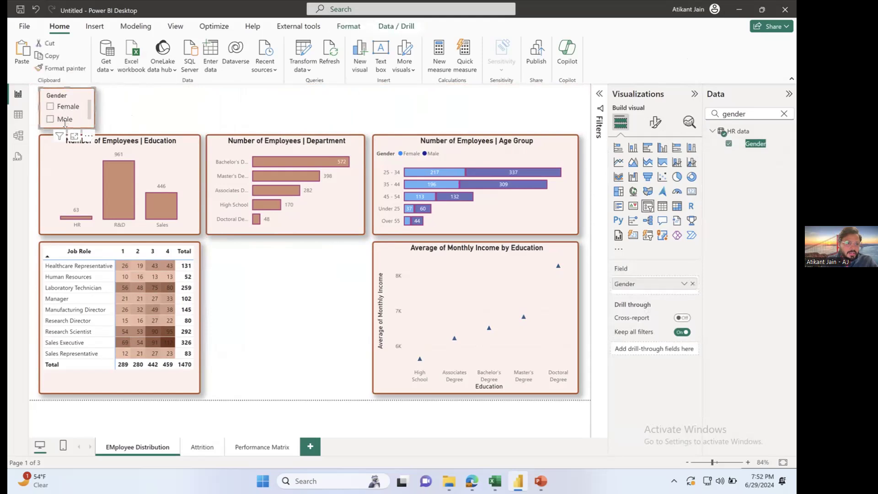
left_click(126, 114)
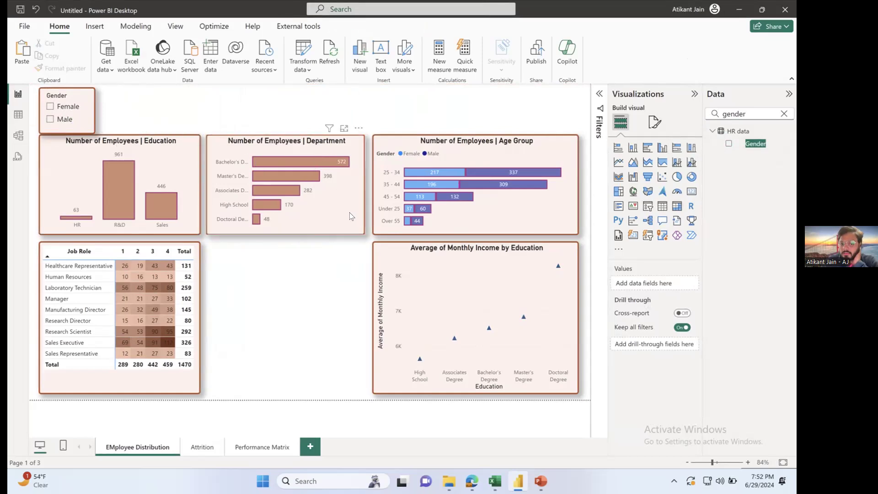
Filter the page by Female and by Male in the Gender slicer to compare the charts, and clear the selection.
left_click(49, 107)
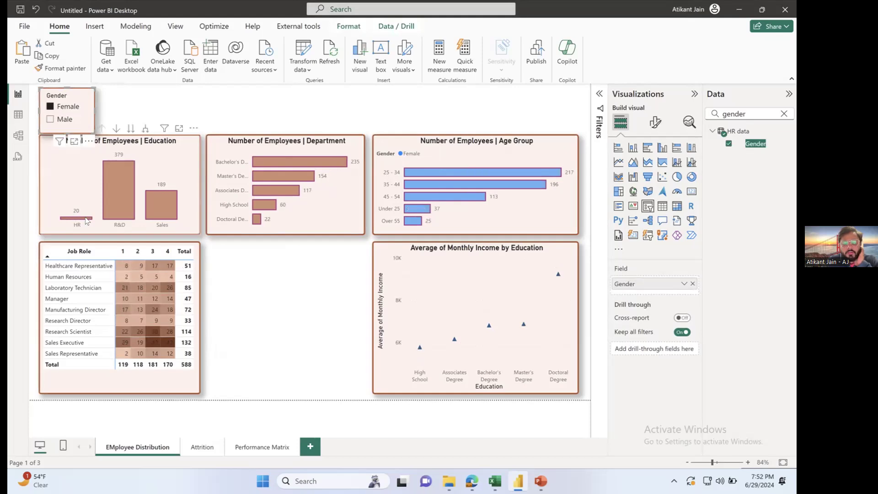
left_click(58, 107)
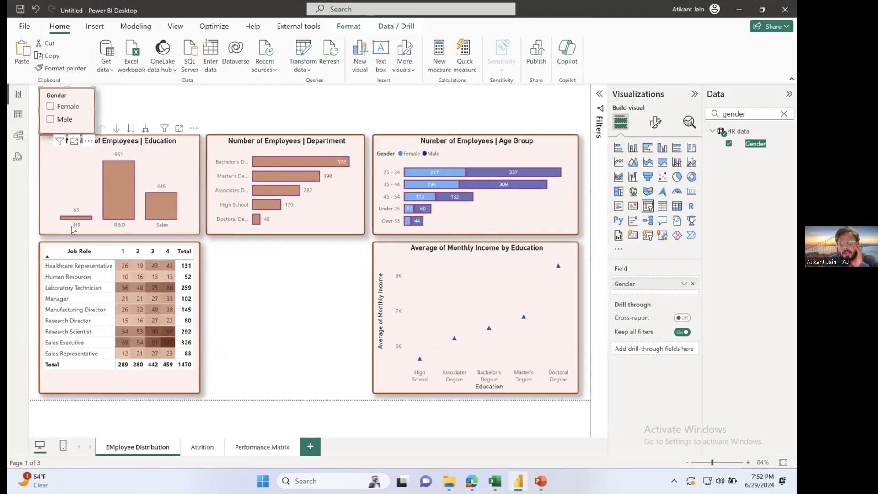
left_click(54, 120)
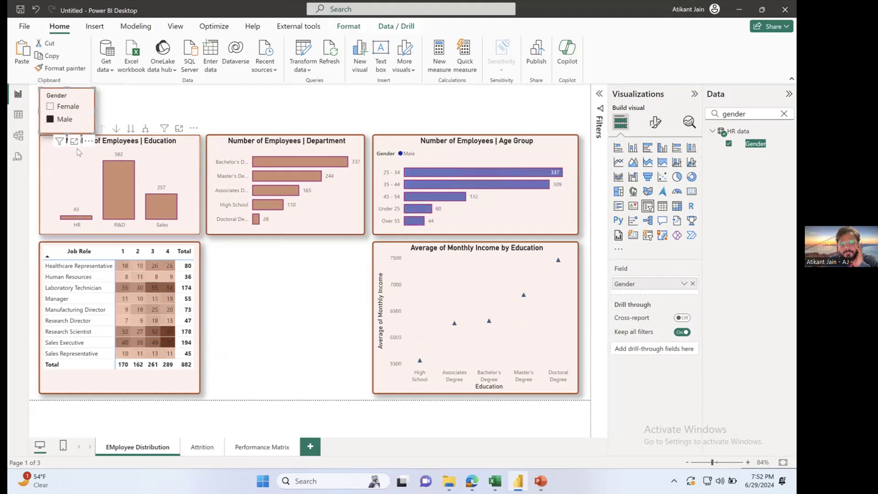
left_click(70, 107)
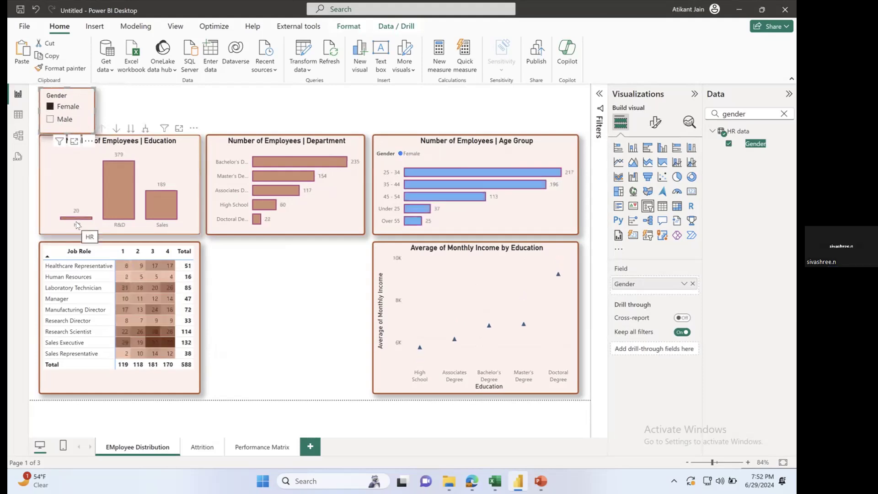
left_click(70, 108)
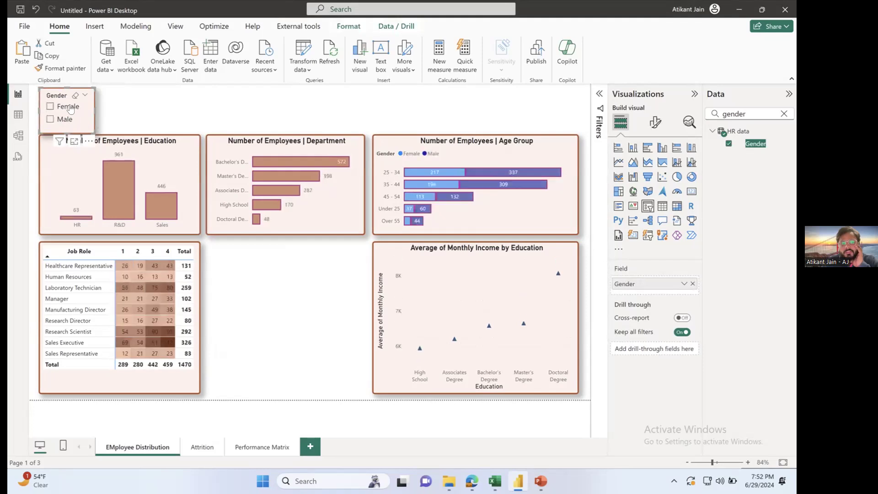
Duplicate the Gender slicer, place the copy beside it and replace its field with Attrition.
key("ctrl+c")
key("ctrl+v")
left_click_drag(59, 96, 115, 96)
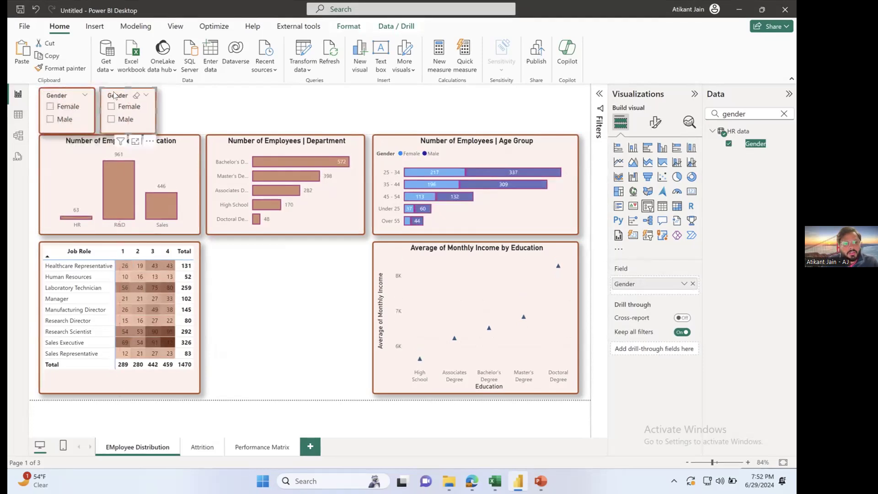
double_click(743, 111)
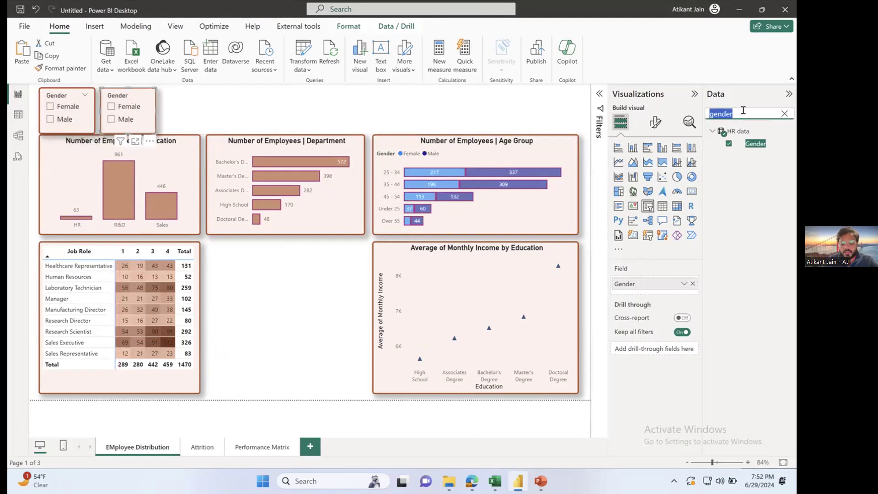
type("attr")
left_click_drag(757, 144, 659, 280)
left_click(693, 297)
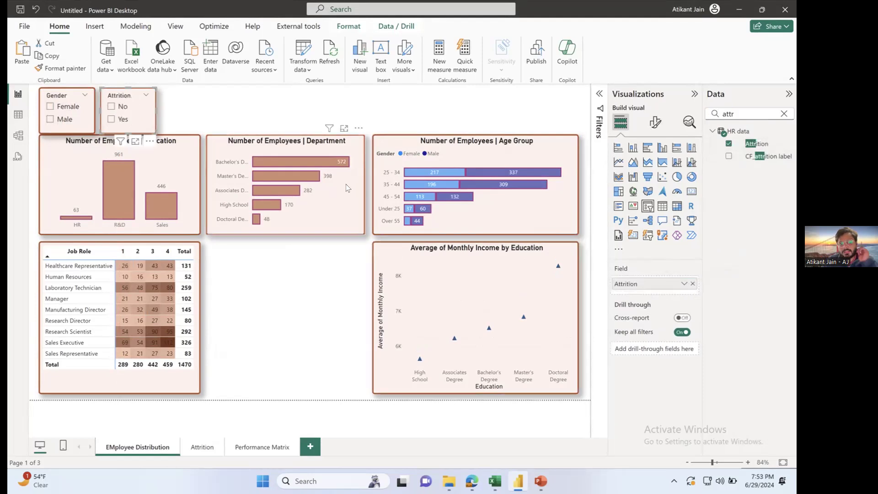
Filter the page by No and by Yes in the Attrition slicer to compare the charts, and clear the selection.
left_click(122, 106)
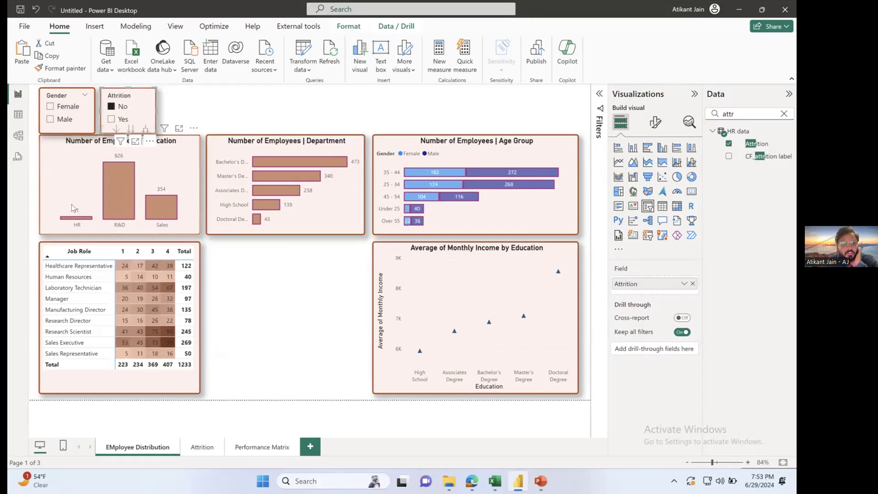
mouse_move(78, 222)
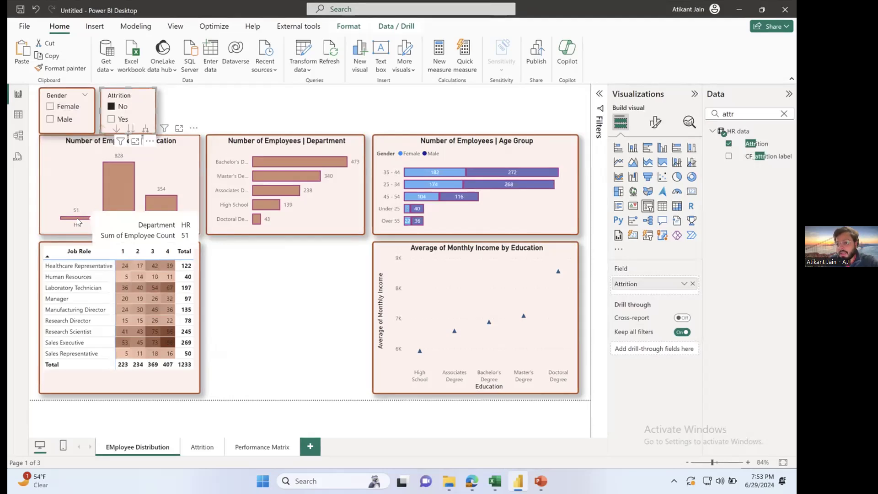
left_click(111, 106)
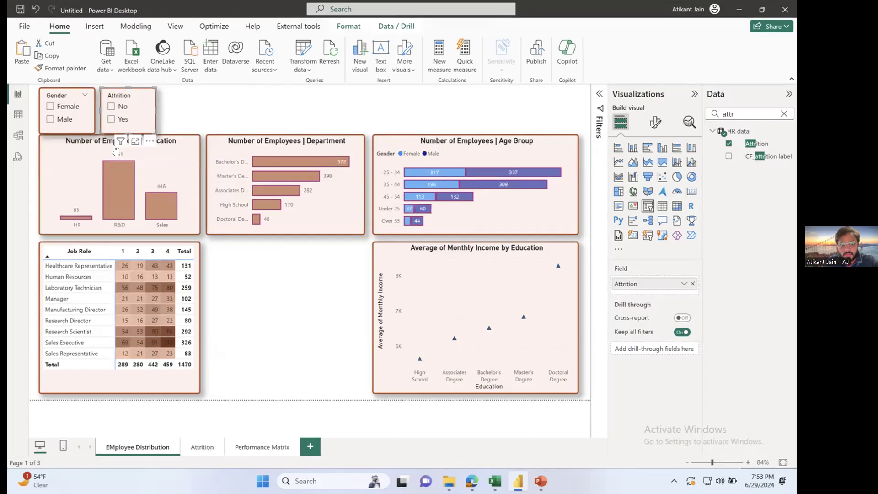
left_click(111, 119)
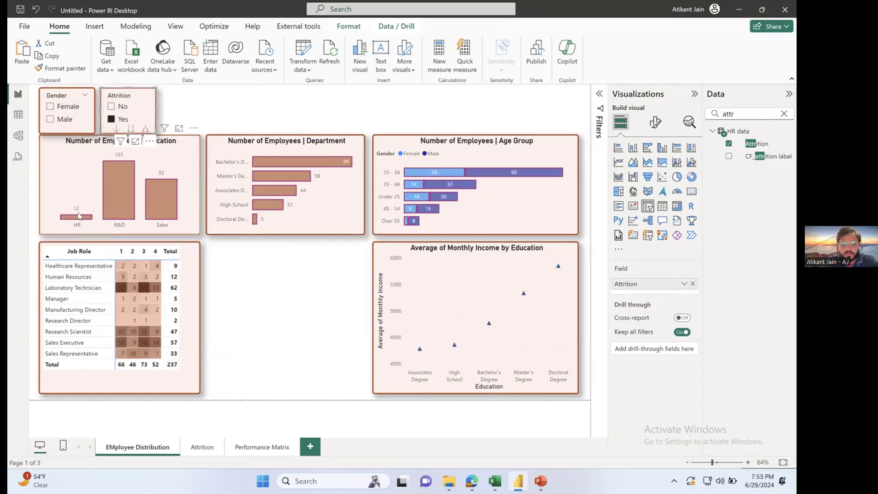
left_click(126, 120)
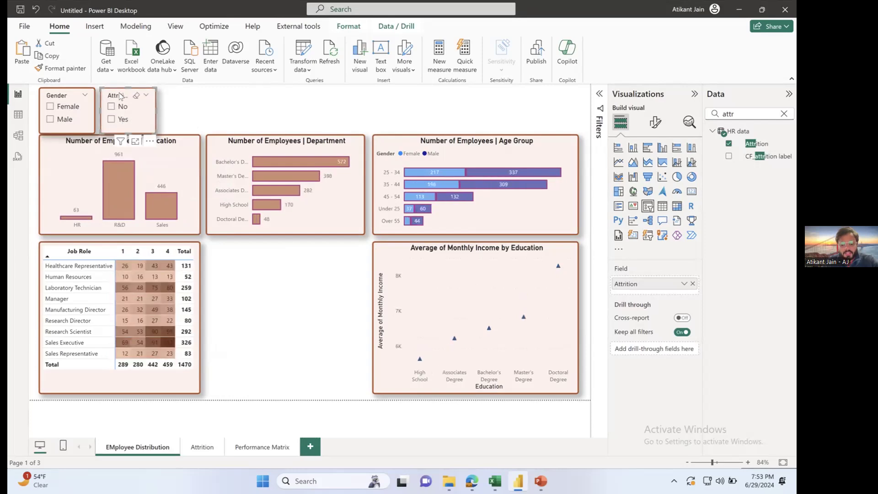
Paste another slicer copy next to the Attrition slicer and switch its field to Age.
key("ctrl+v")
left_click_drag(119, 94, 176, 93)
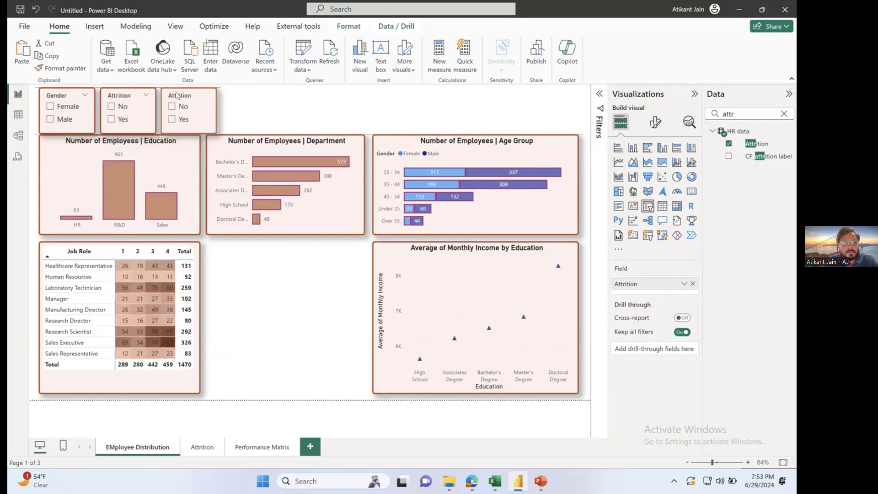
left_click(784, 113)
type("age")
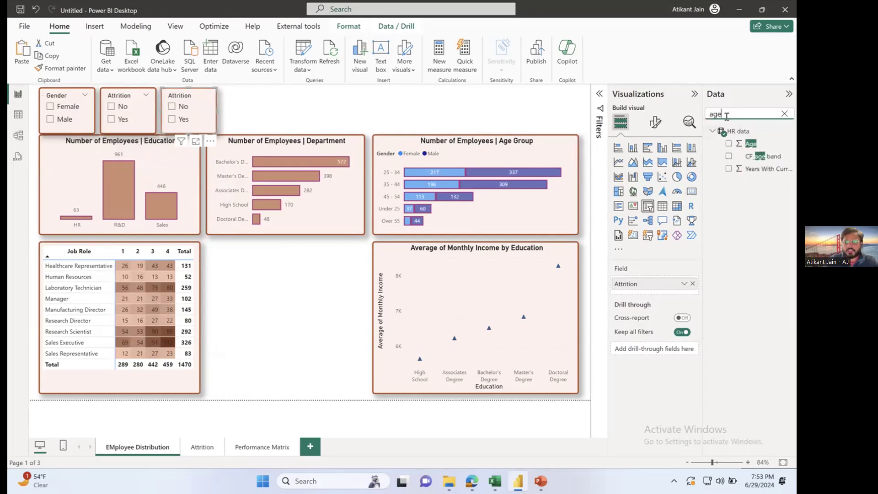
left_click(729, 143)
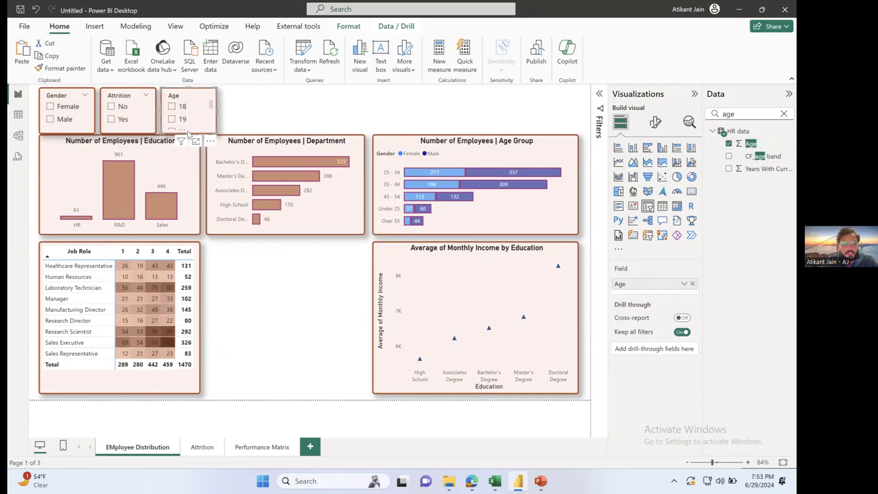
Stretch the Age slicer down over the matrix and look through its list of ages.
left_click_drag(186, 131, 179, 359)
scroll(191, 321, "down", 8)
scroll(191, 321, "up", 8)
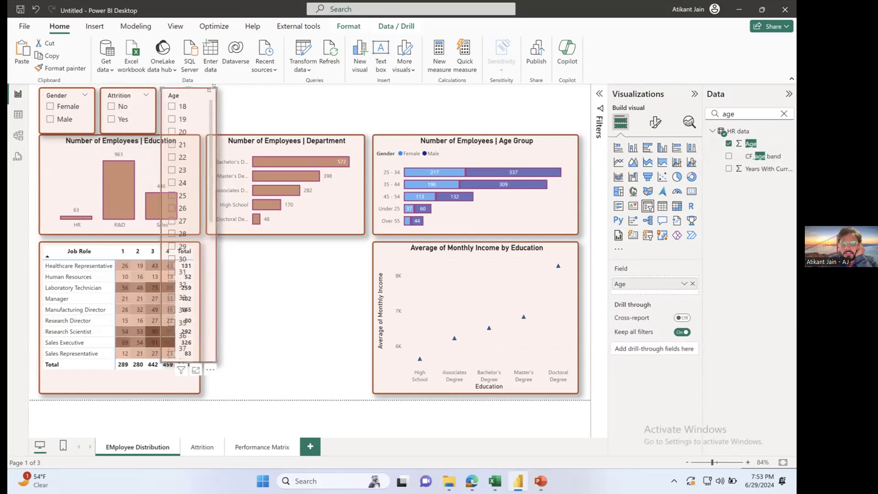
Set the Age slicer's style to Dropdown and shorten it to fit above the charts.
left_click(210, 369)
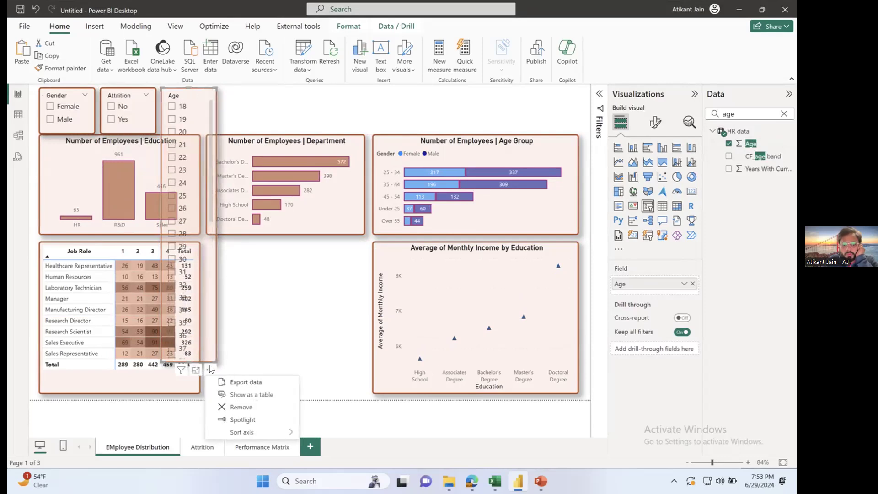
left_click(209, 93)
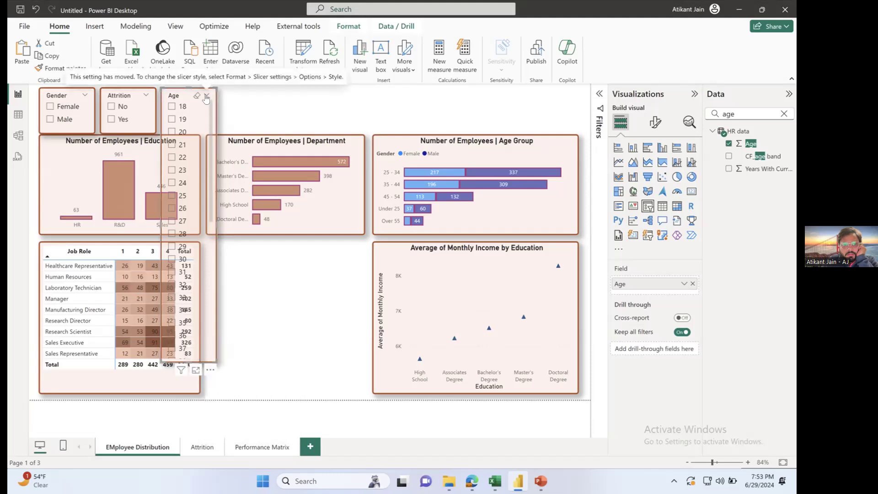
left_click(653, 122)
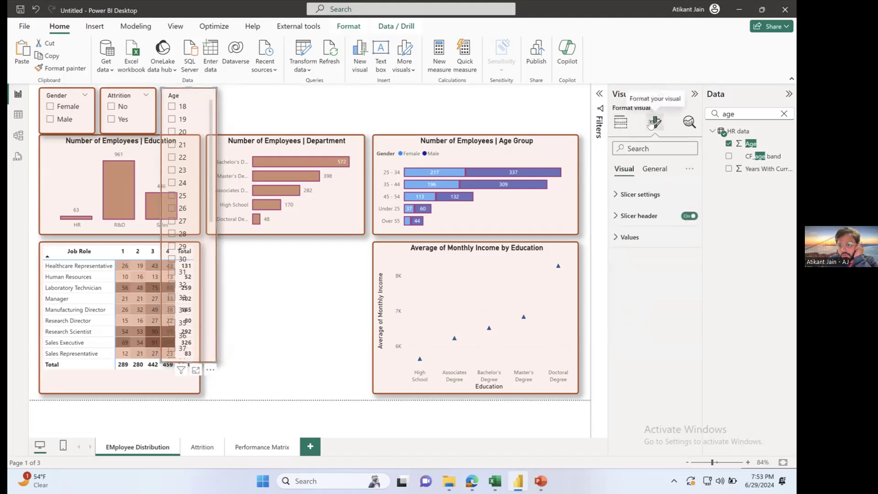
left_click(645, 197)
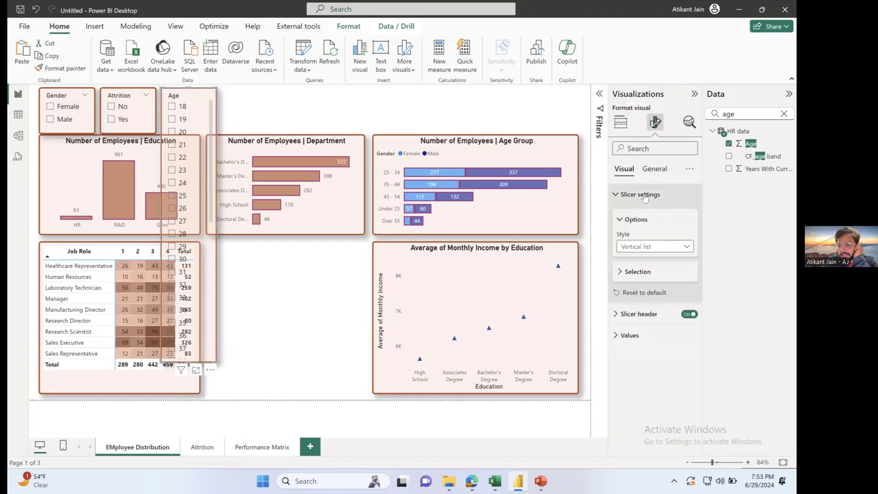
left_click(643, 247)
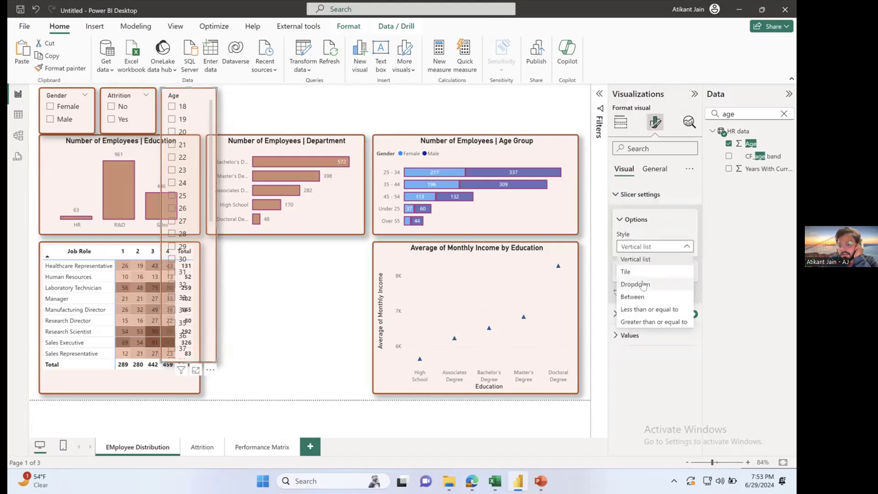
left_click(637, 285)
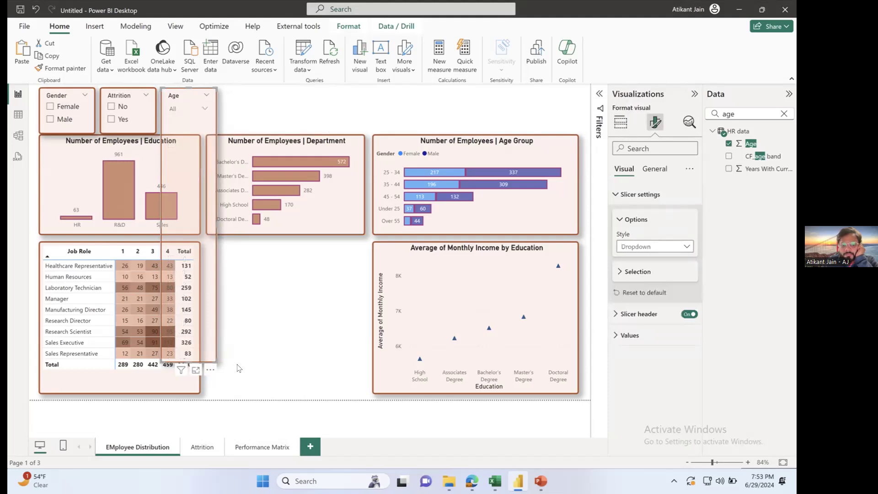
left_click_drag(188, 359, 188, 127)
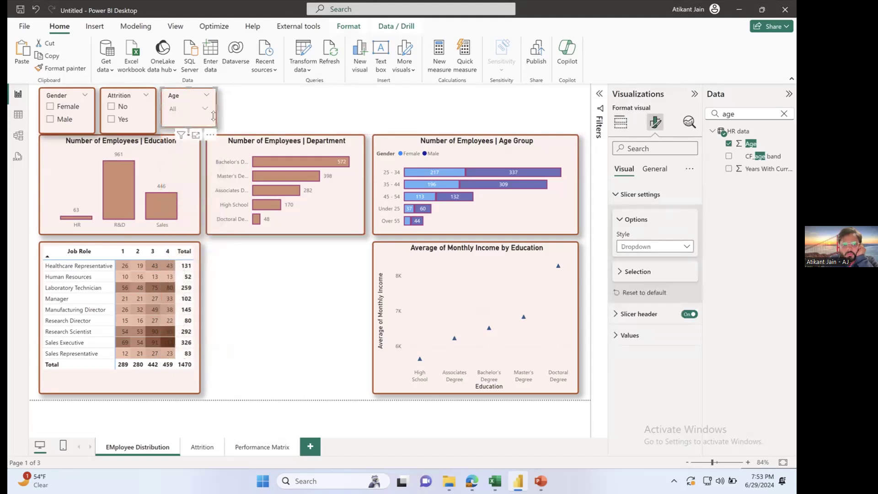
Filter the page to age 20 in the Age slicer to check the charts, and clear the selection.
key("Escape")
left_click(181, 106)
left_click(183, 108)
left_click(188, 108)
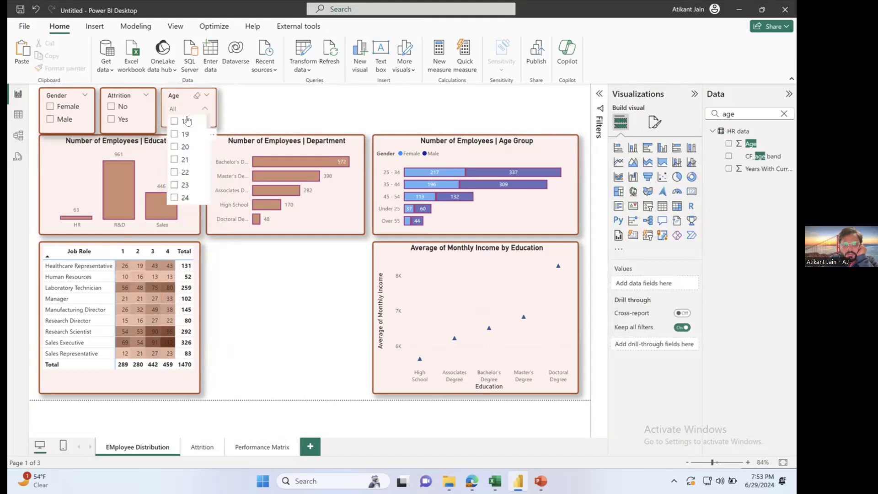
left_click(174, 146)
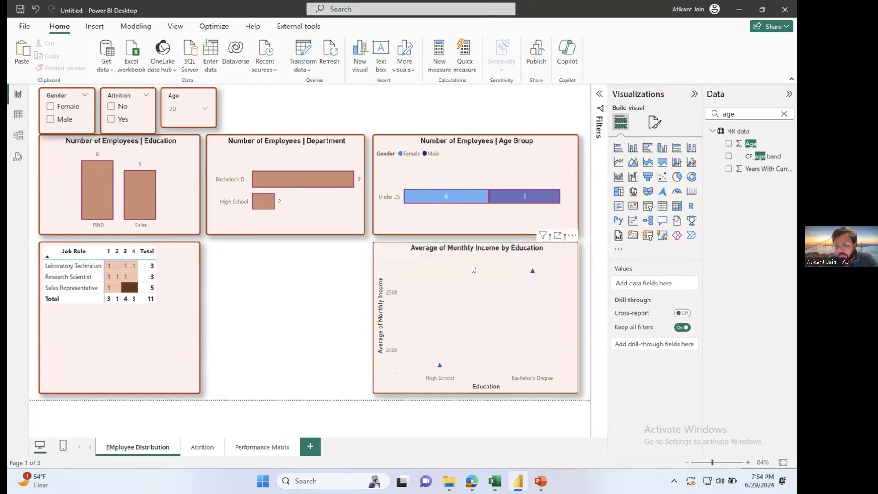
left_click(192, 109)
left_click(196, 95)
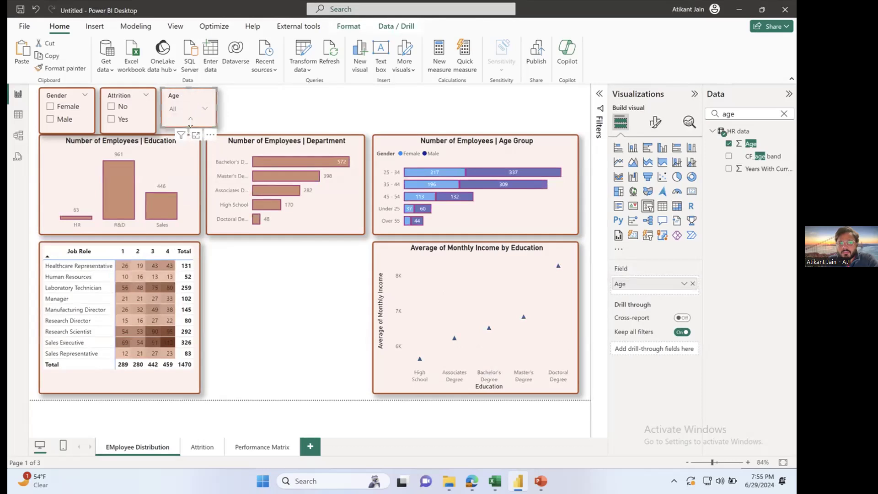
left_click(245, 122)
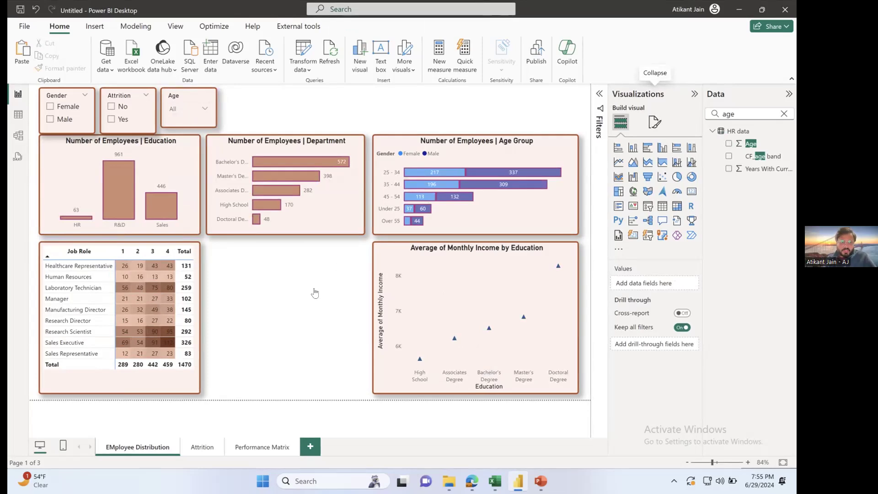
Start saving the report and bring up the Save As dialog for choosing a folder on this device.
left_click(19, 14)
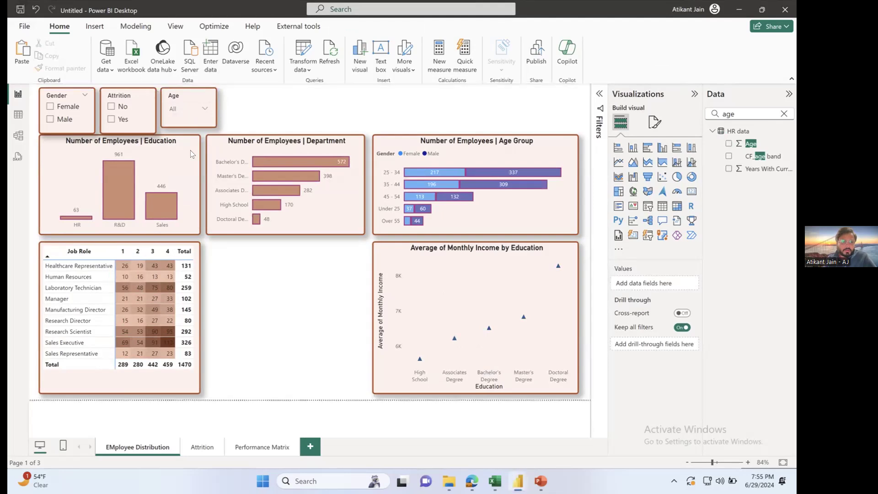
left_click(315, 336)
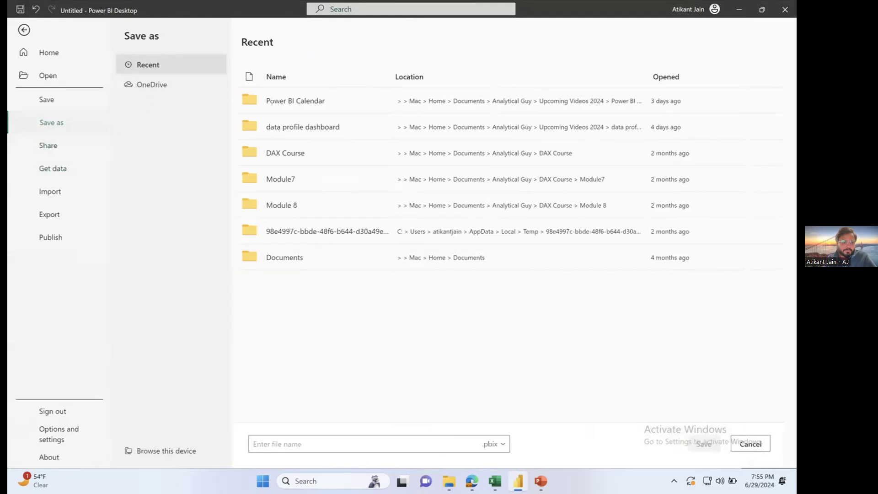
left_click(148, 450)
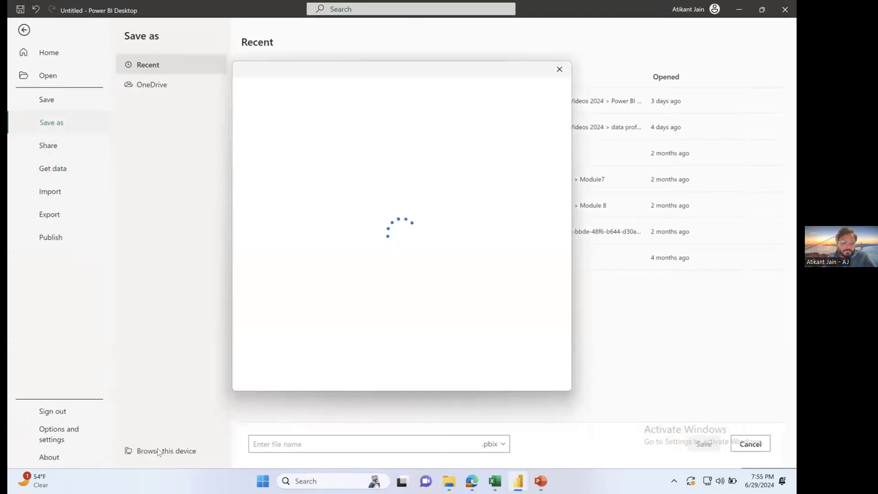
left_click(559, 69)
left_click(200, 449)
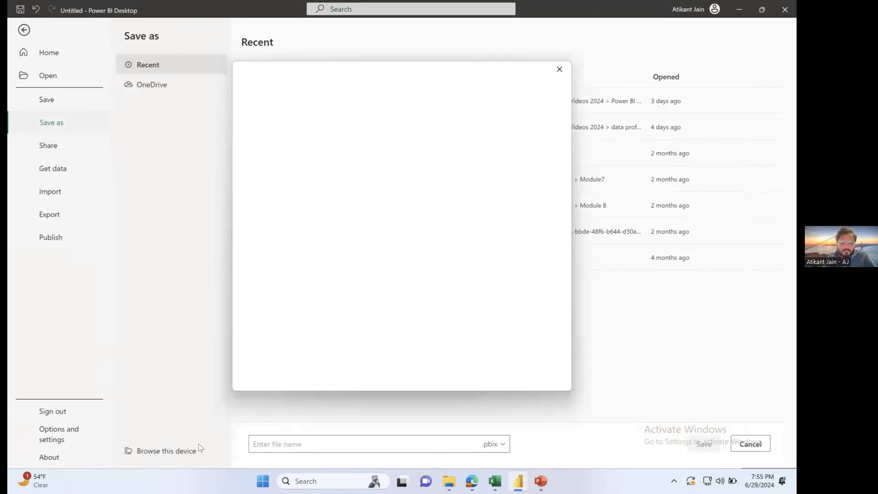
left_click(557, 69)
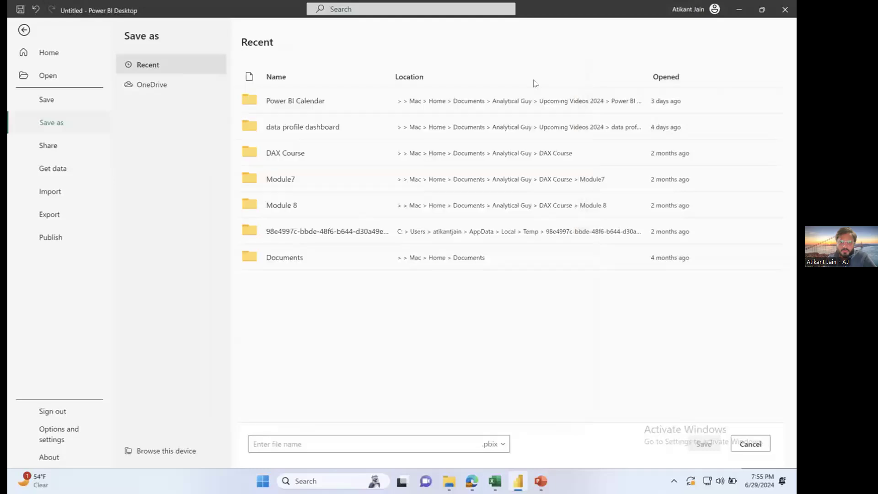
key("Escape")
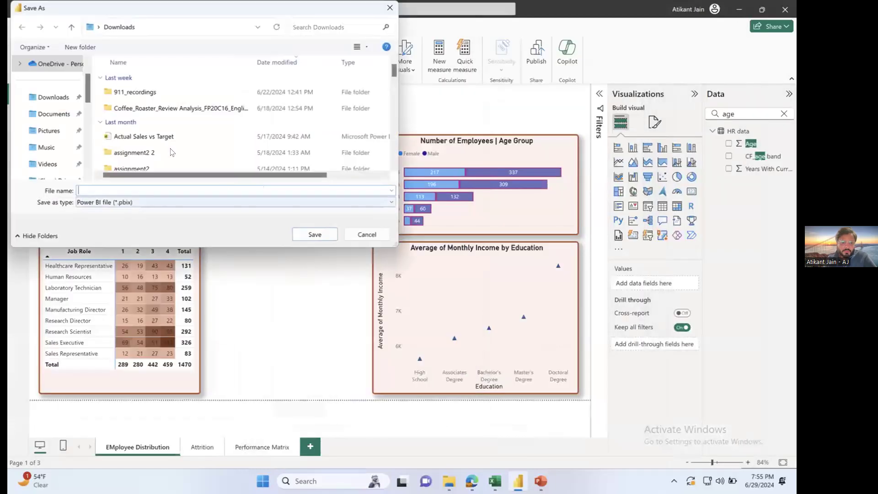
Save the report as "Power BI - Training (HRData)" in the Merrit Learning Workshop folder under Documents > Analytical Guy.
left_click(54, 114)
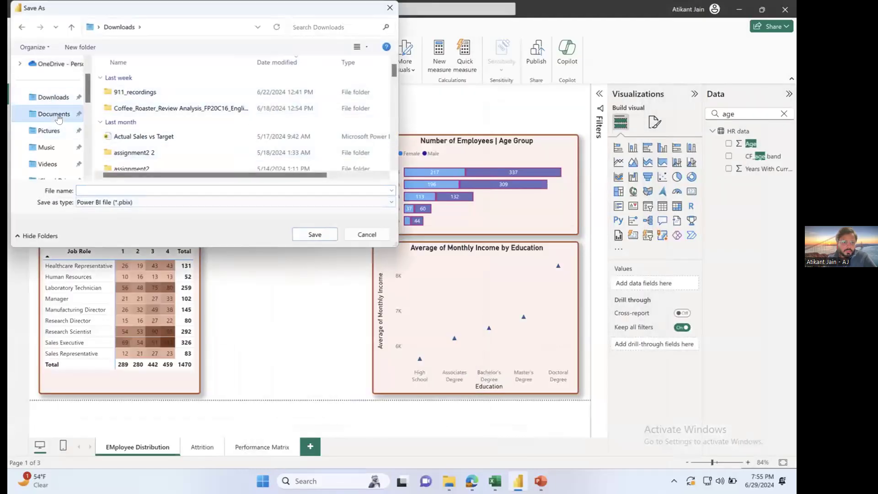
double_click(154, 96)
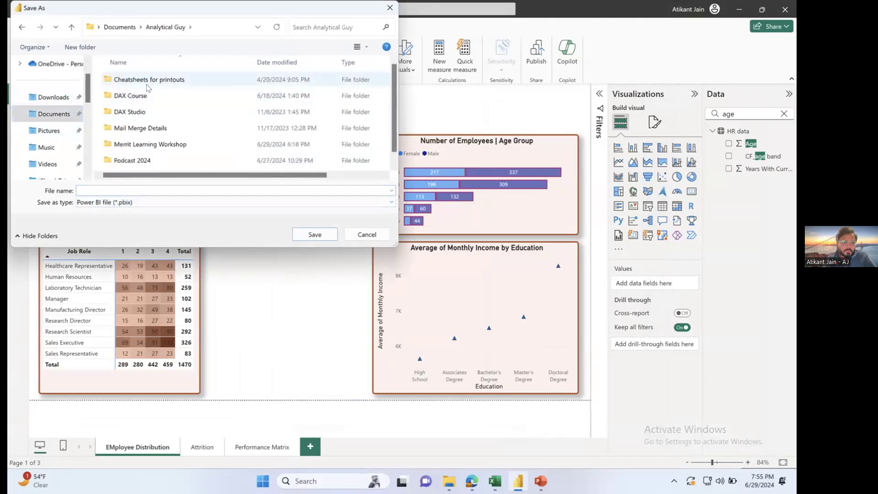
double_click(148, 142)
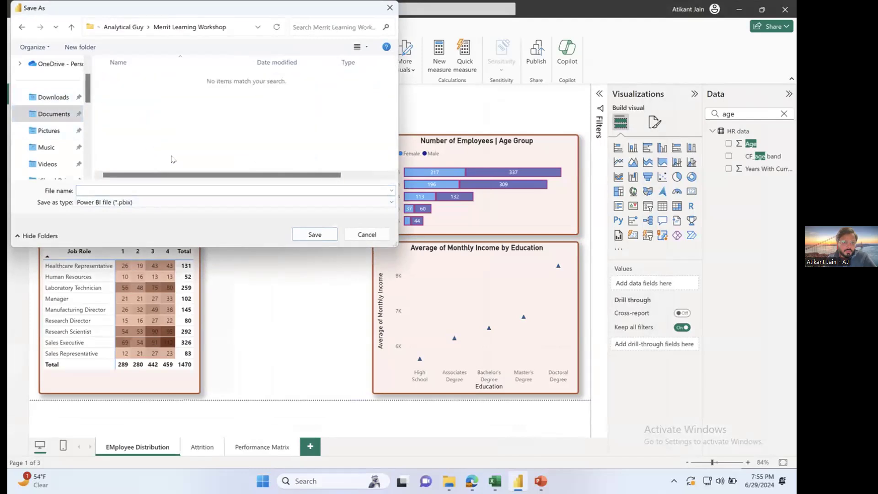
left_click(167, 186)
type("Power BI")
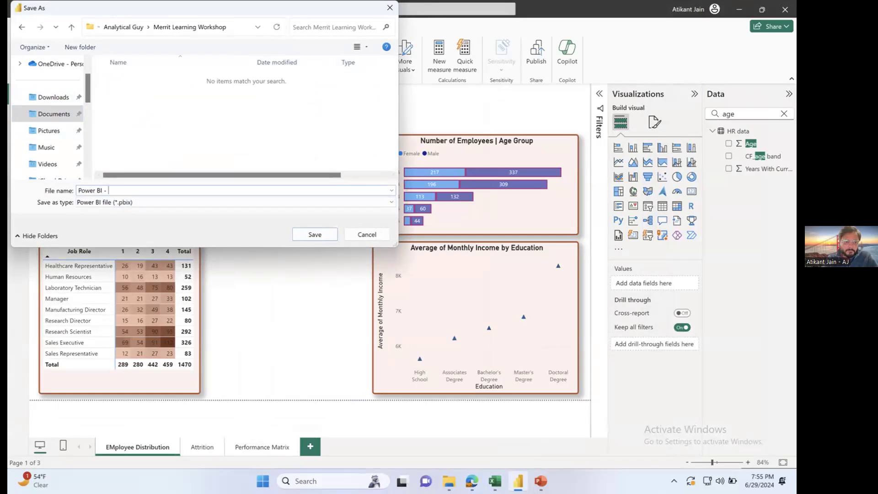
type(" - Training")
type("(HRData)")
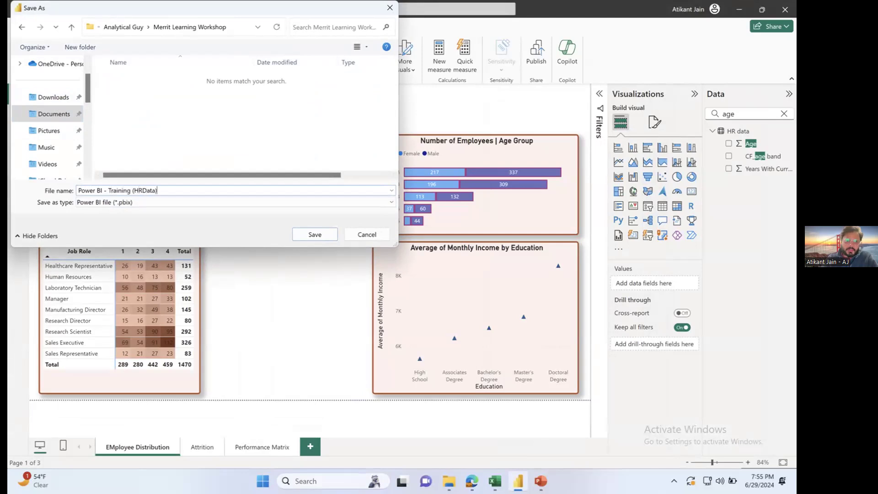
key("Return")
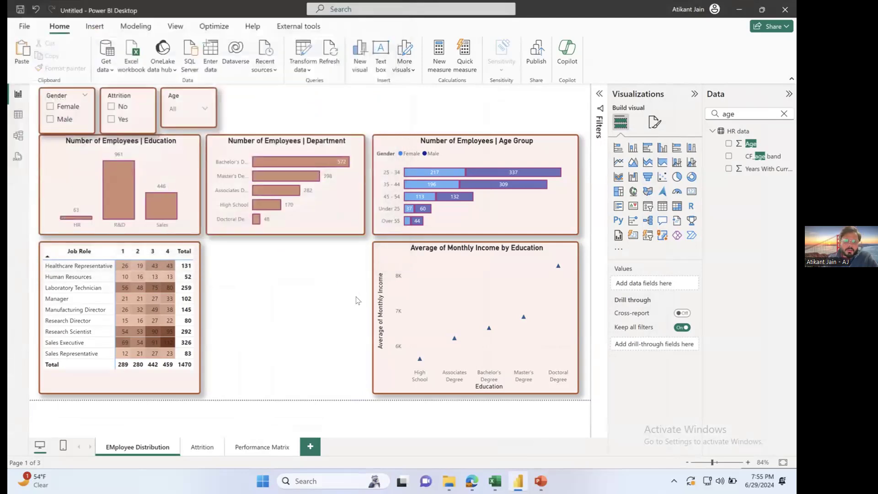